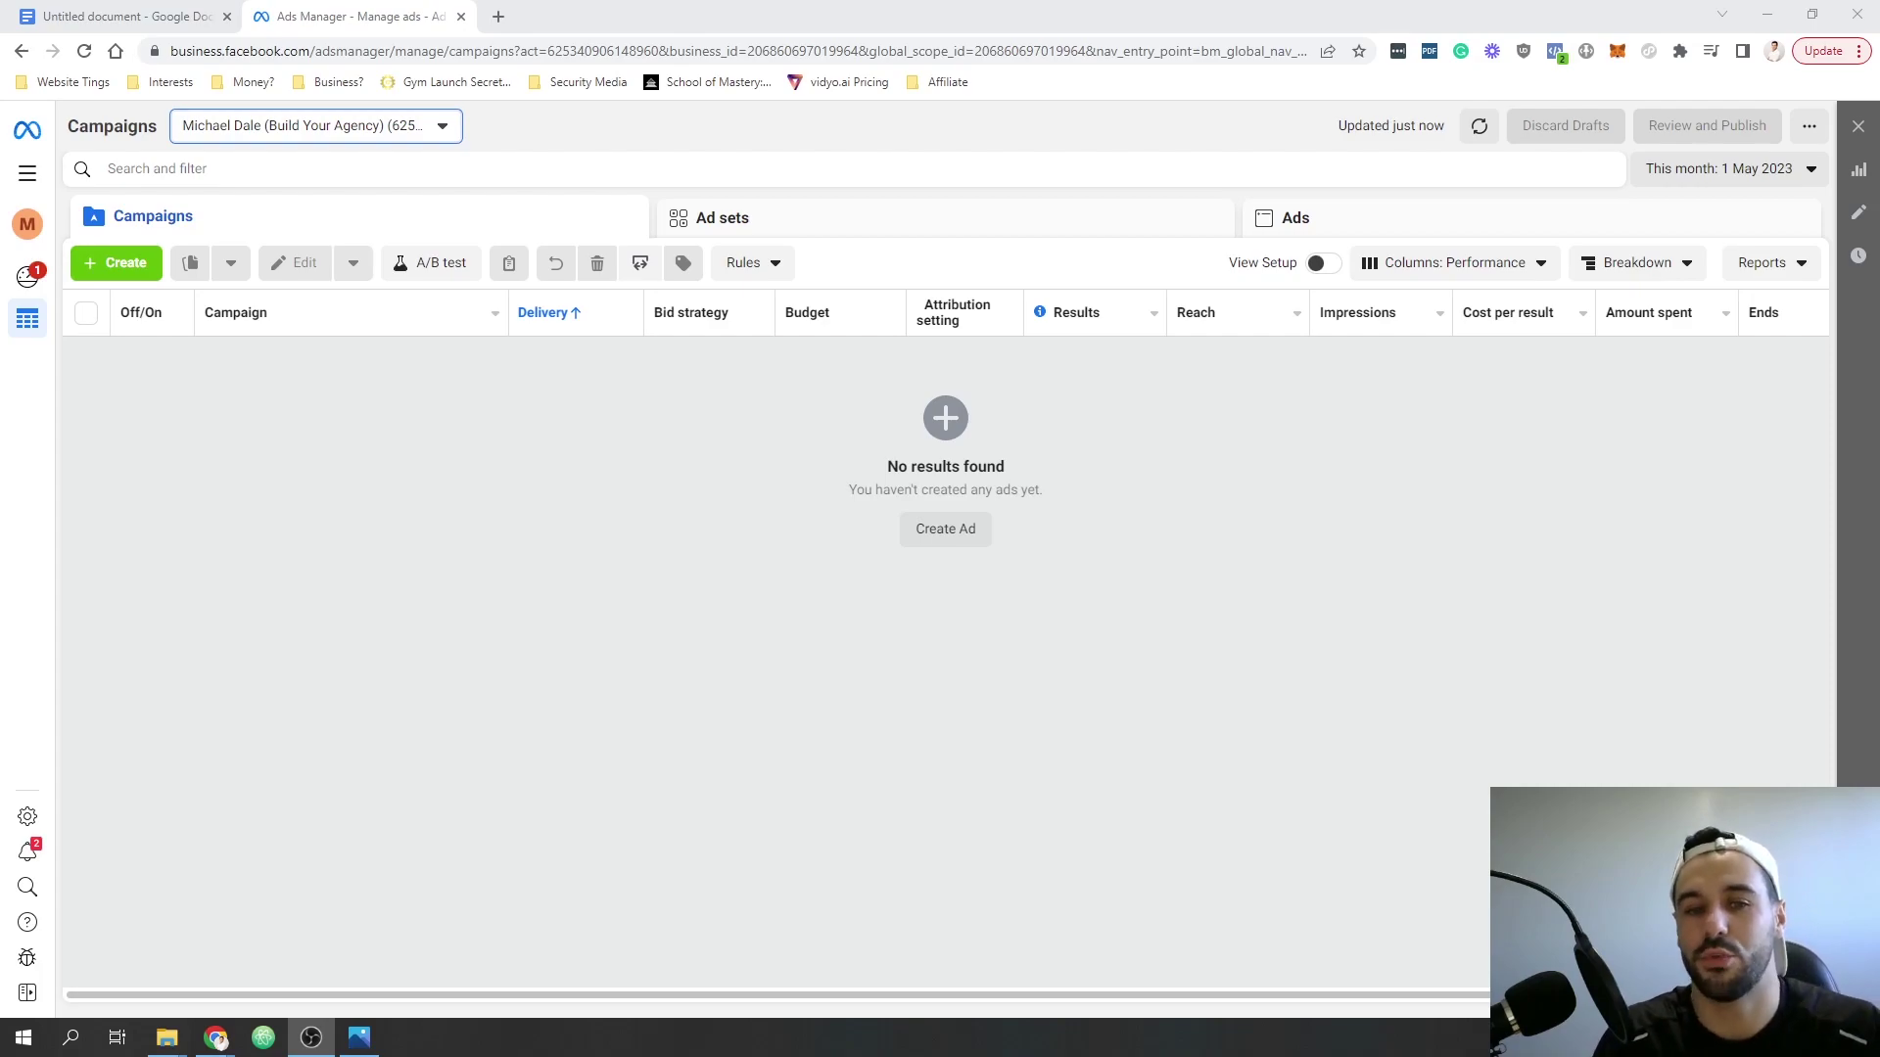
# - Switch to the Google Docs notes and add "- video - video views - location" after Awareness
pyautogui.click(147, 16)
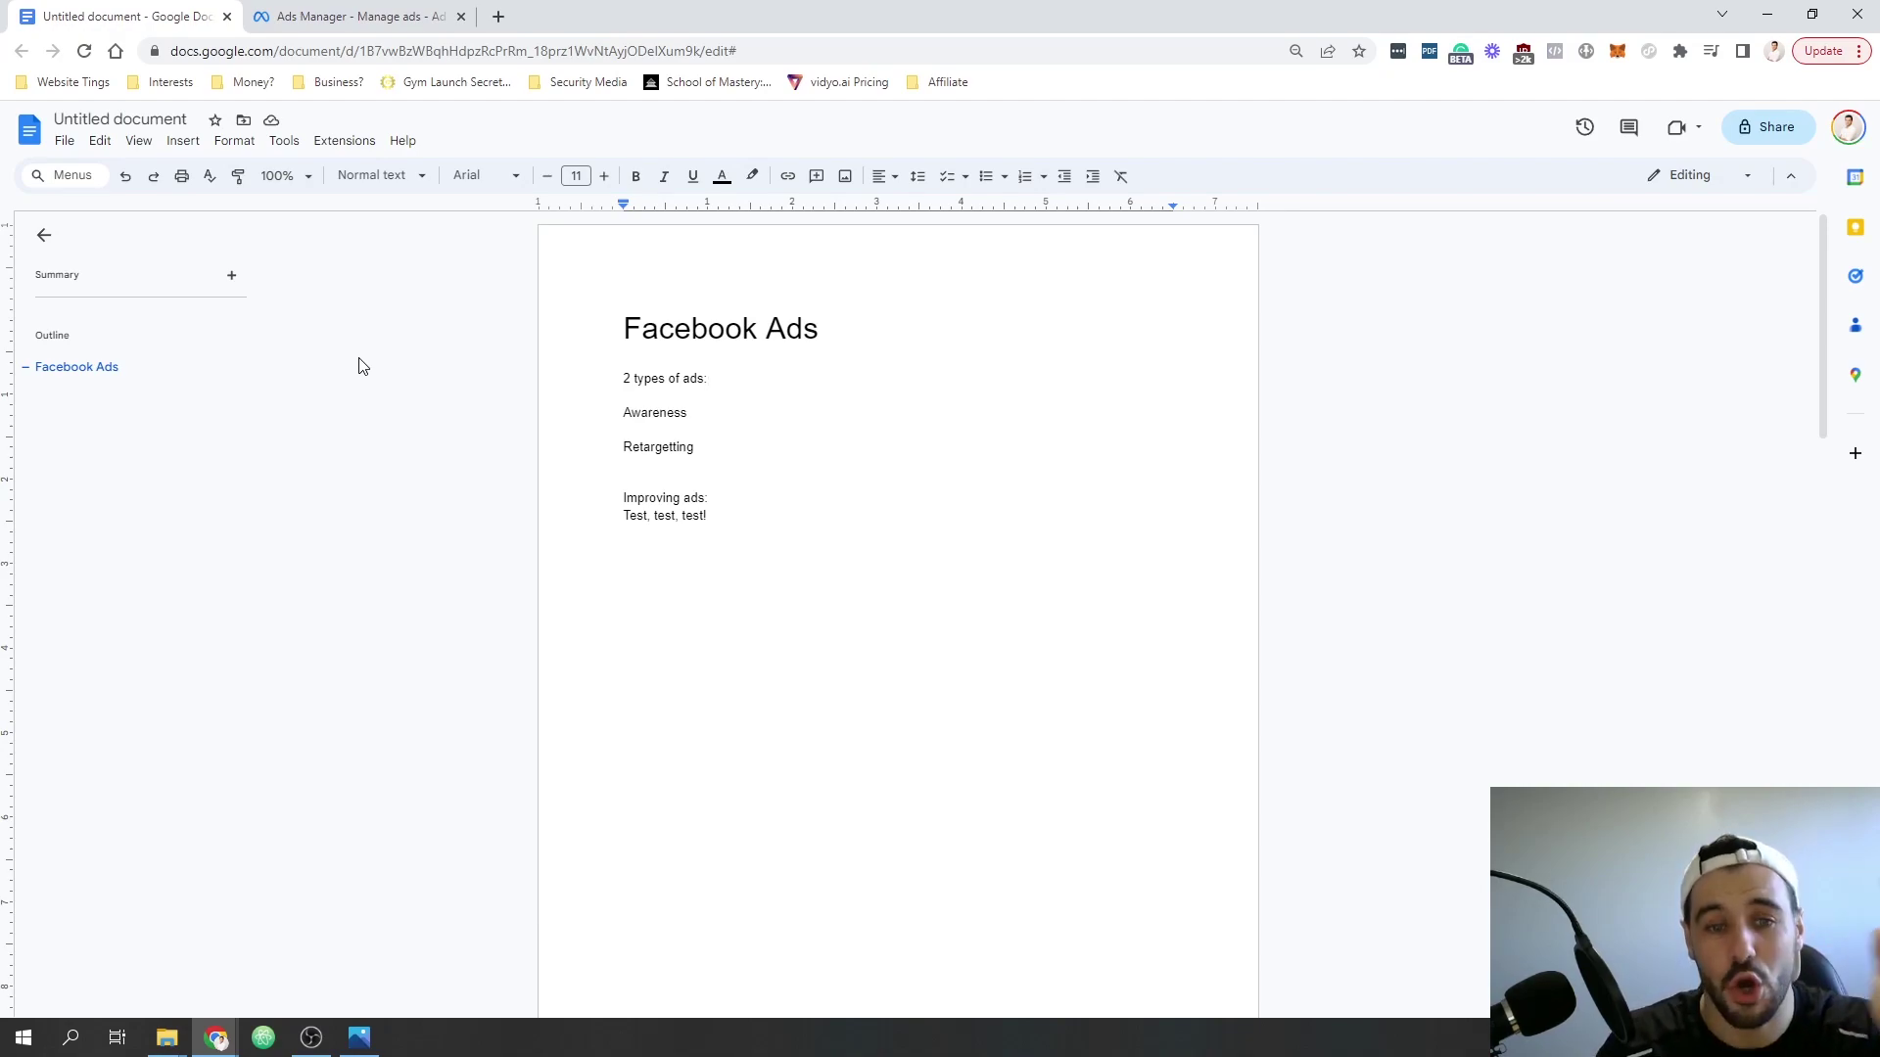
pyautogui.click(395, 16)
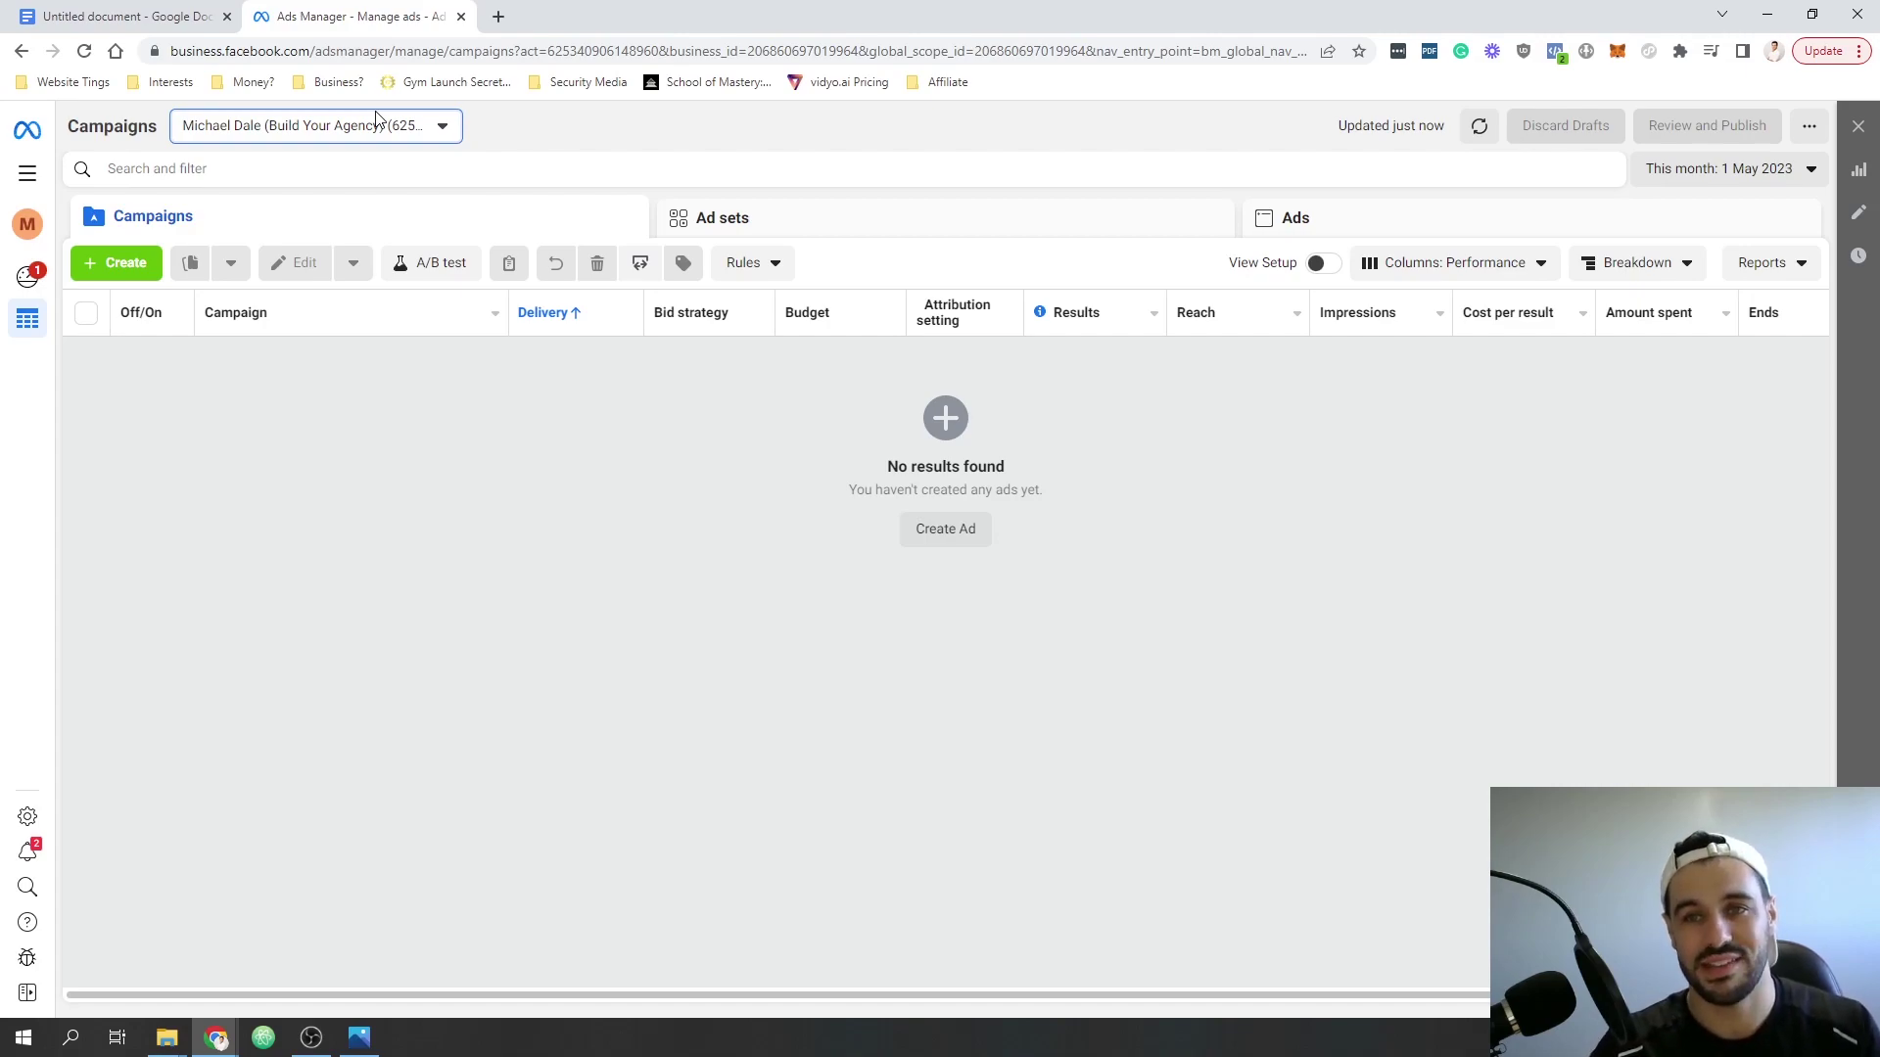
pyautogui.click(149, 15)
pyautogui.press('Down')
pyautogui.click(710, 412)
pyautogui.write('- video')
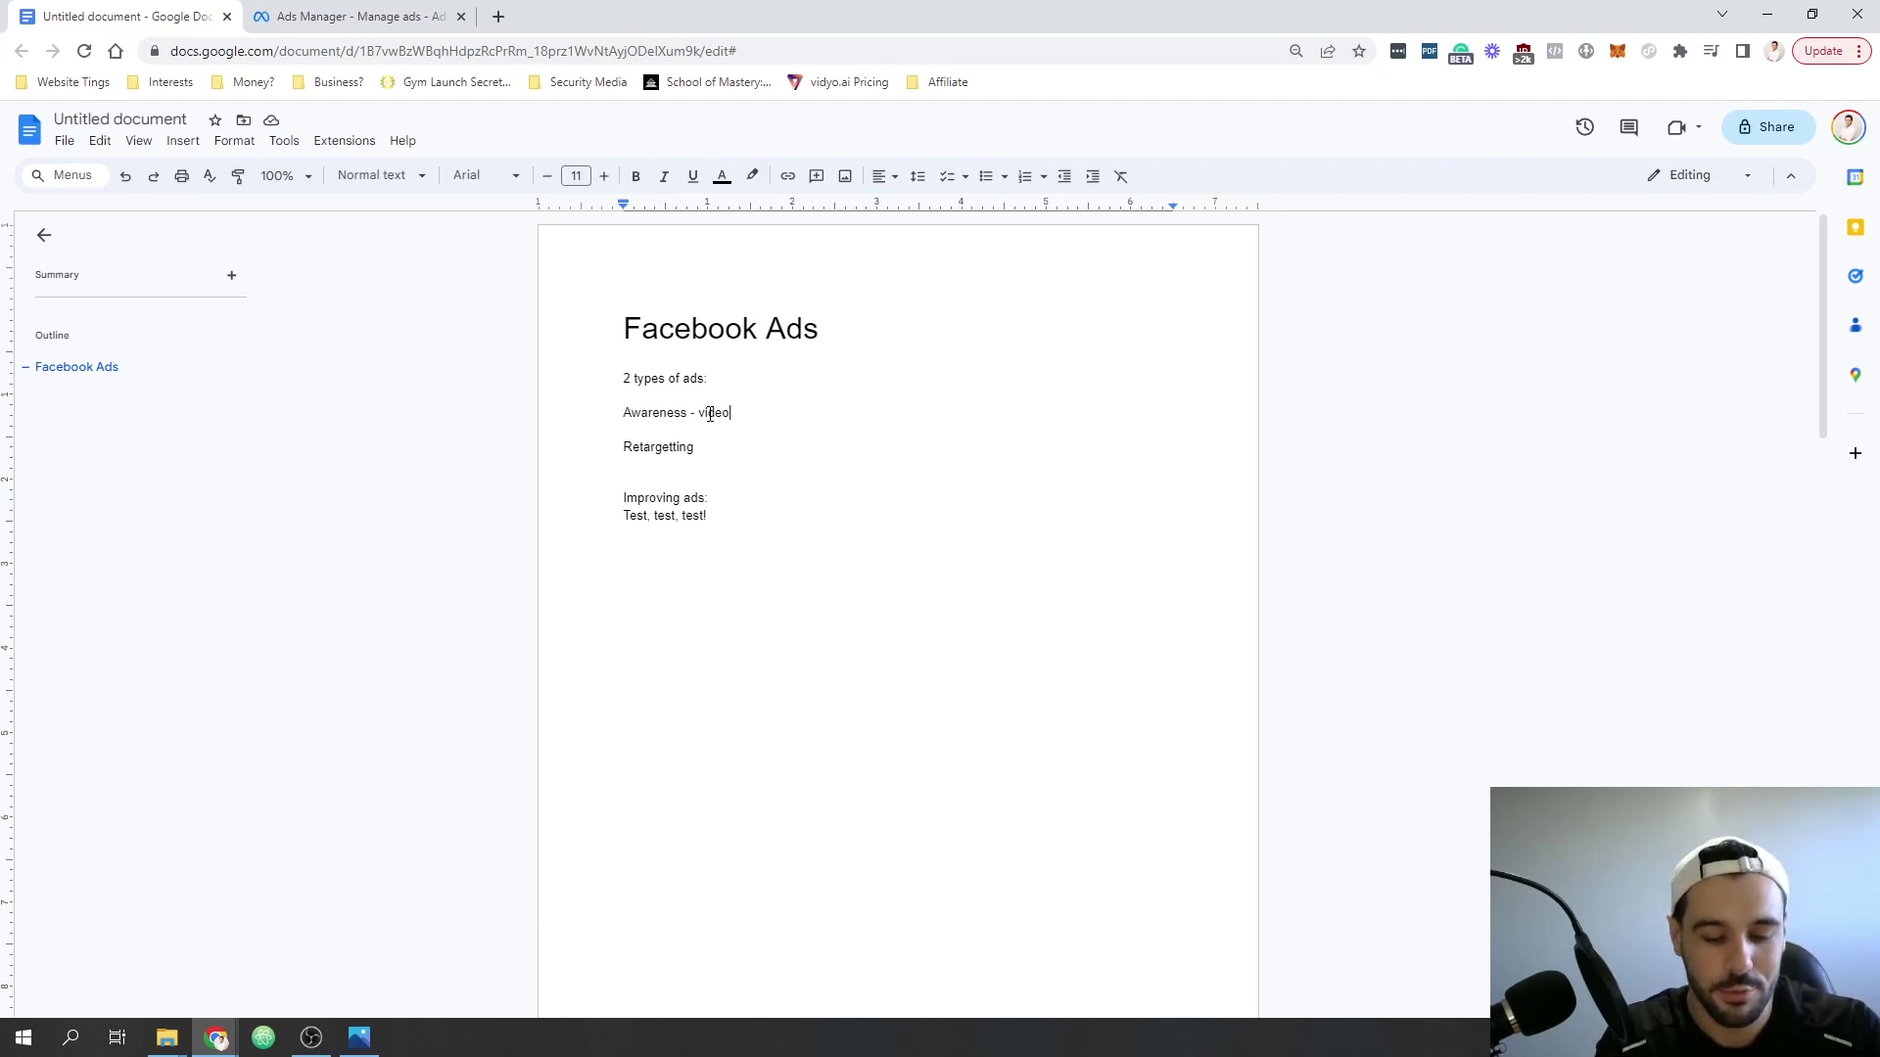
pyautogui.write('- ')
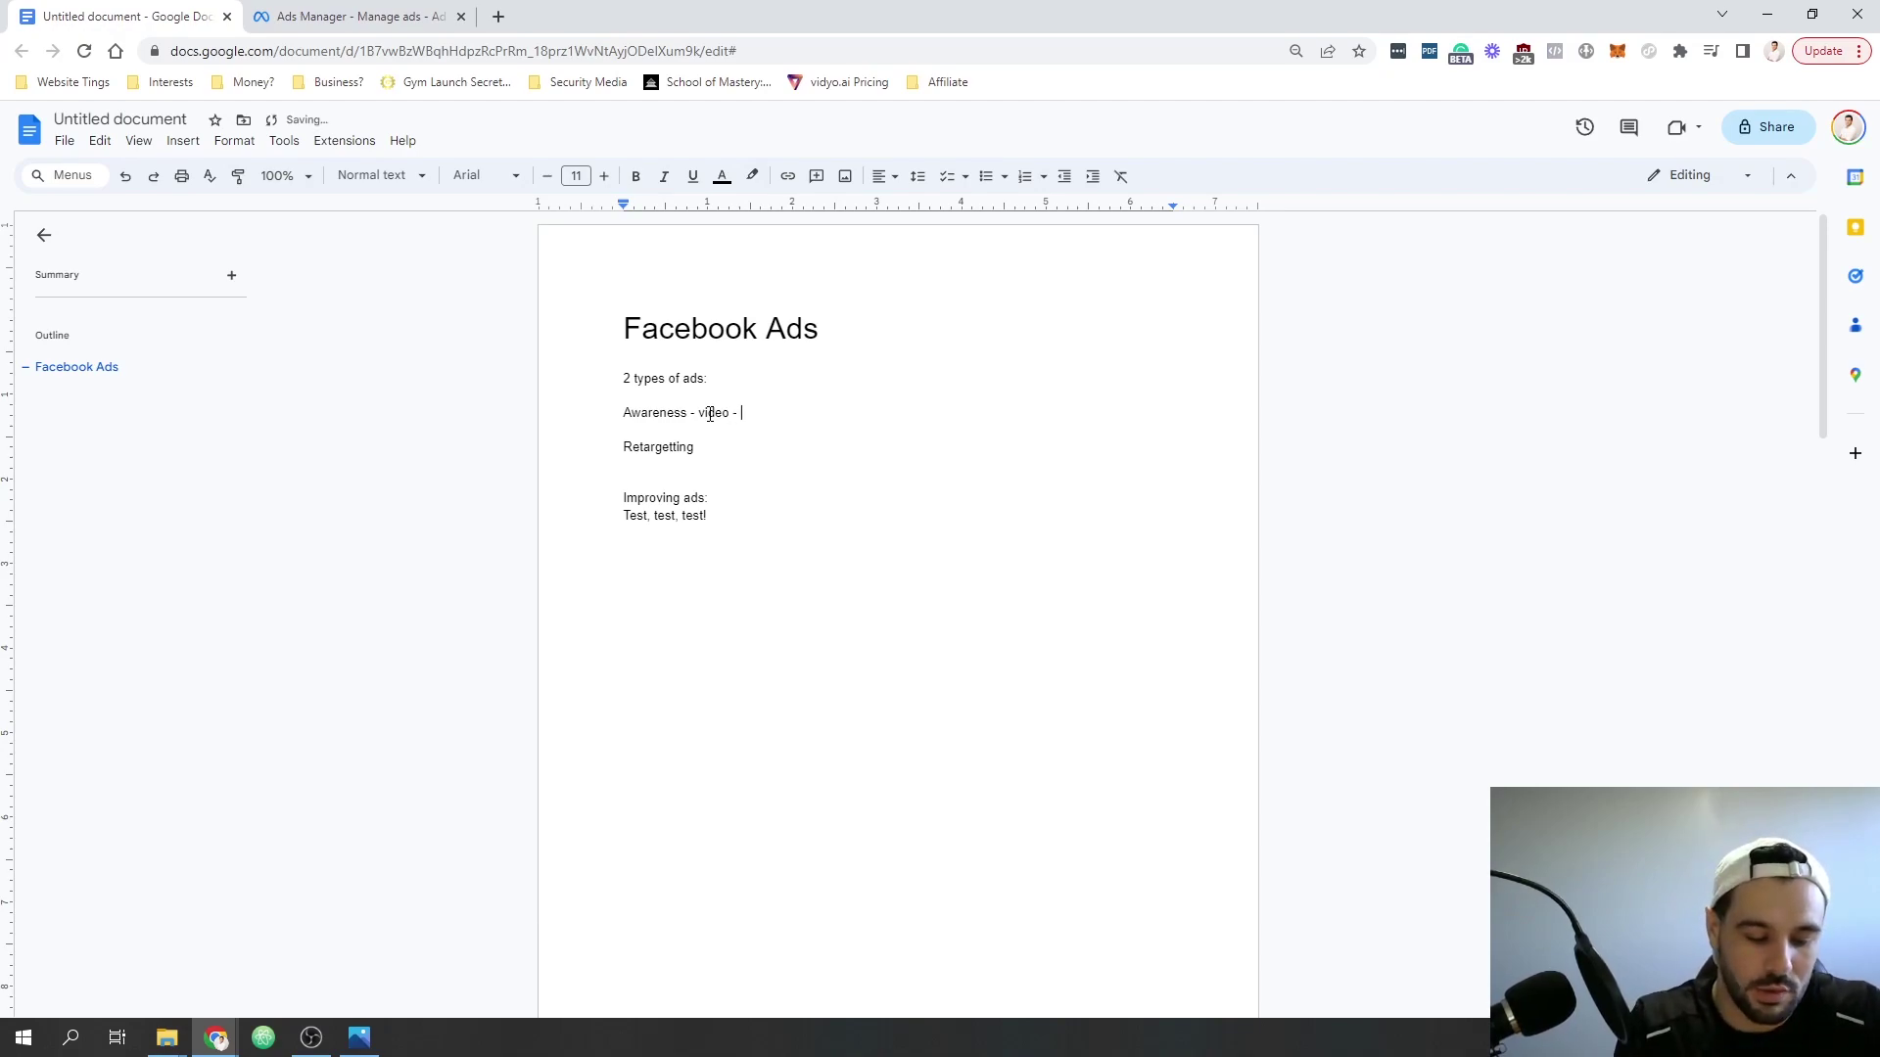
pyautogui.write('video v')
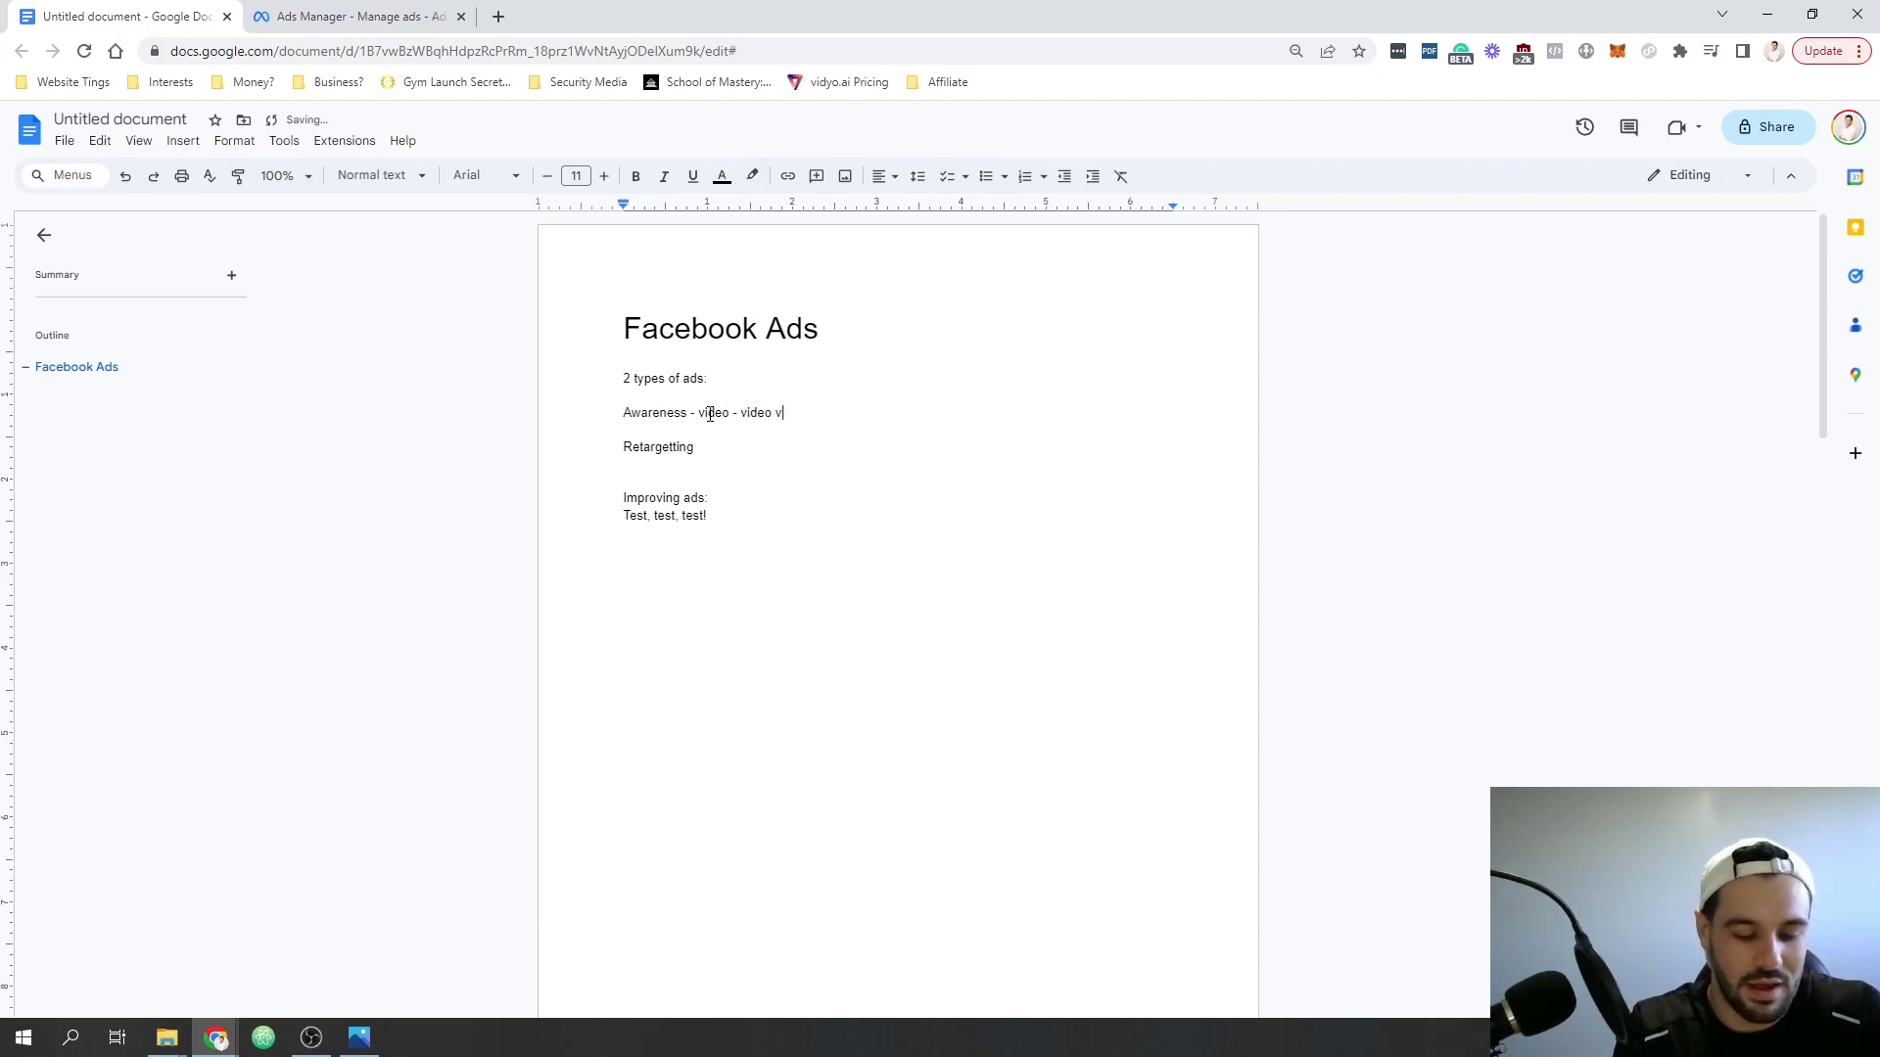
pyautogui.write('iews')
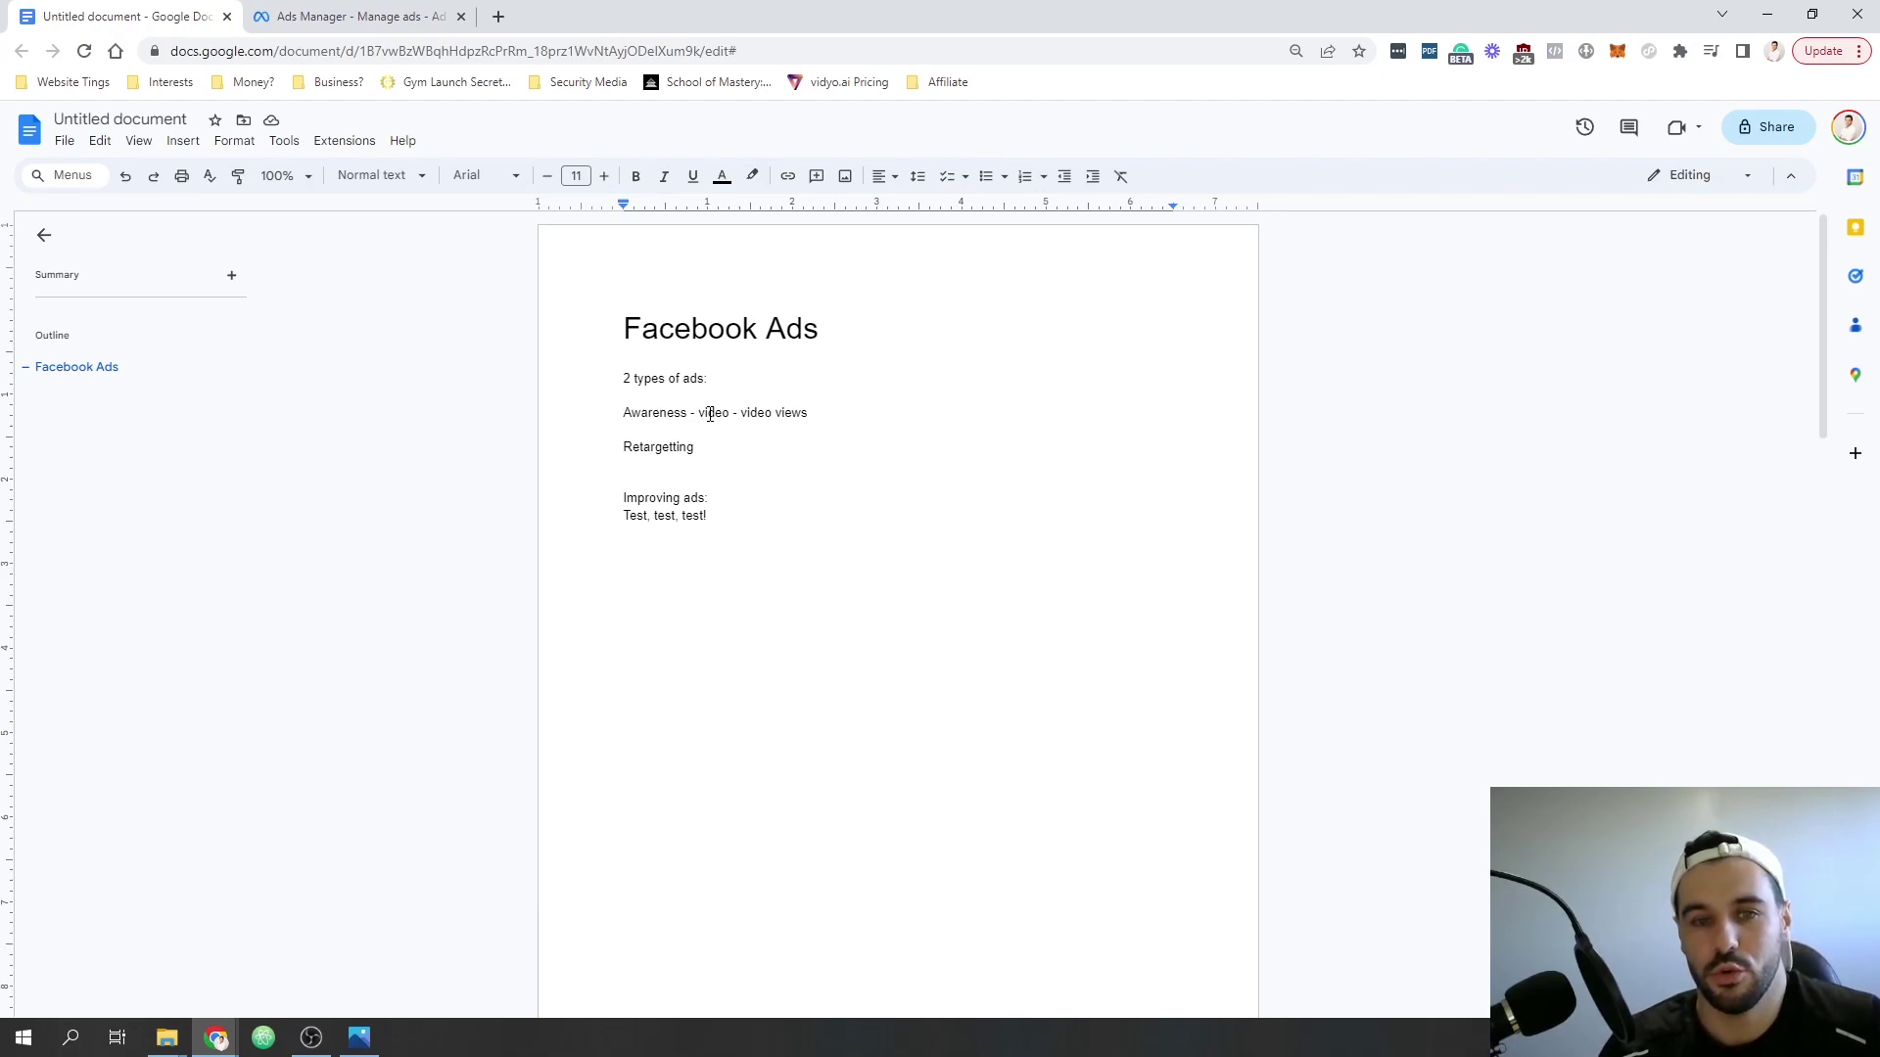
pyautogui.write('- location')
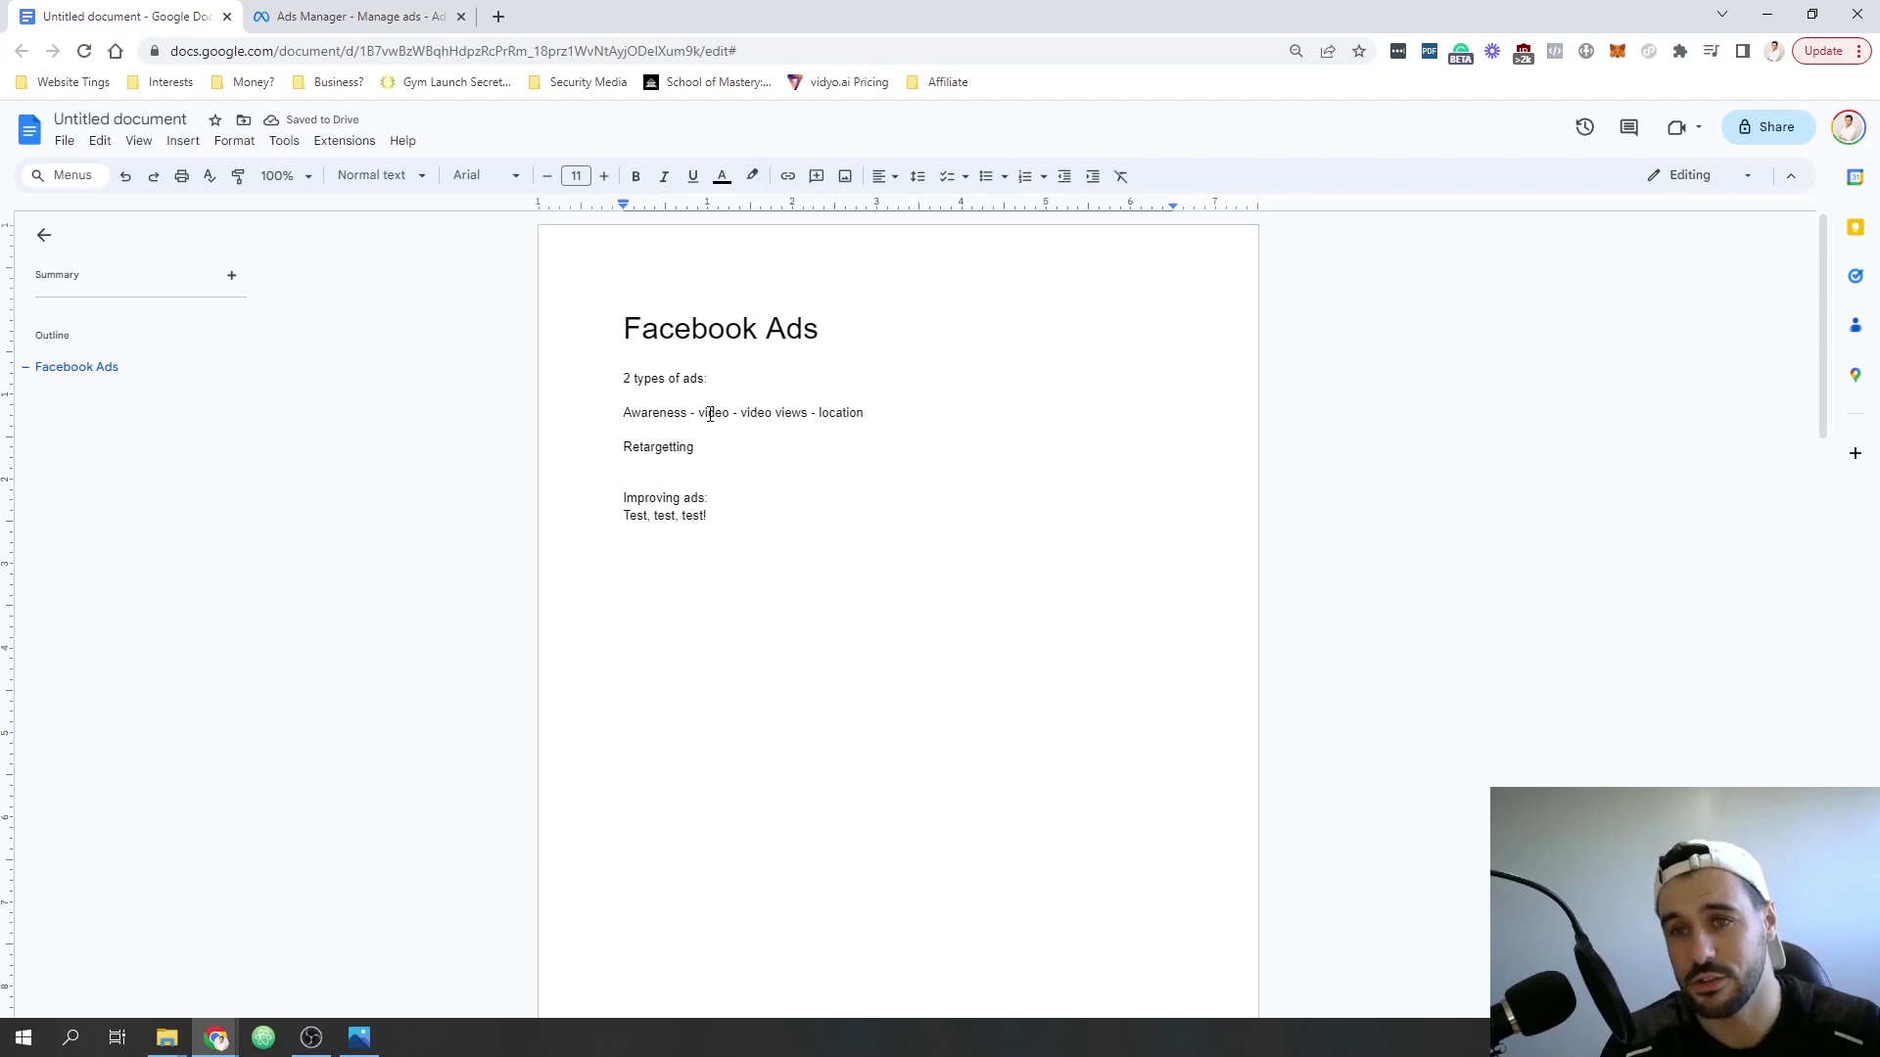
# - Switch to Meta Ads Manager and start a new campaign with the Engagement objective
pyautogui.click(389, 10)
pyautogui.click(138, 268)
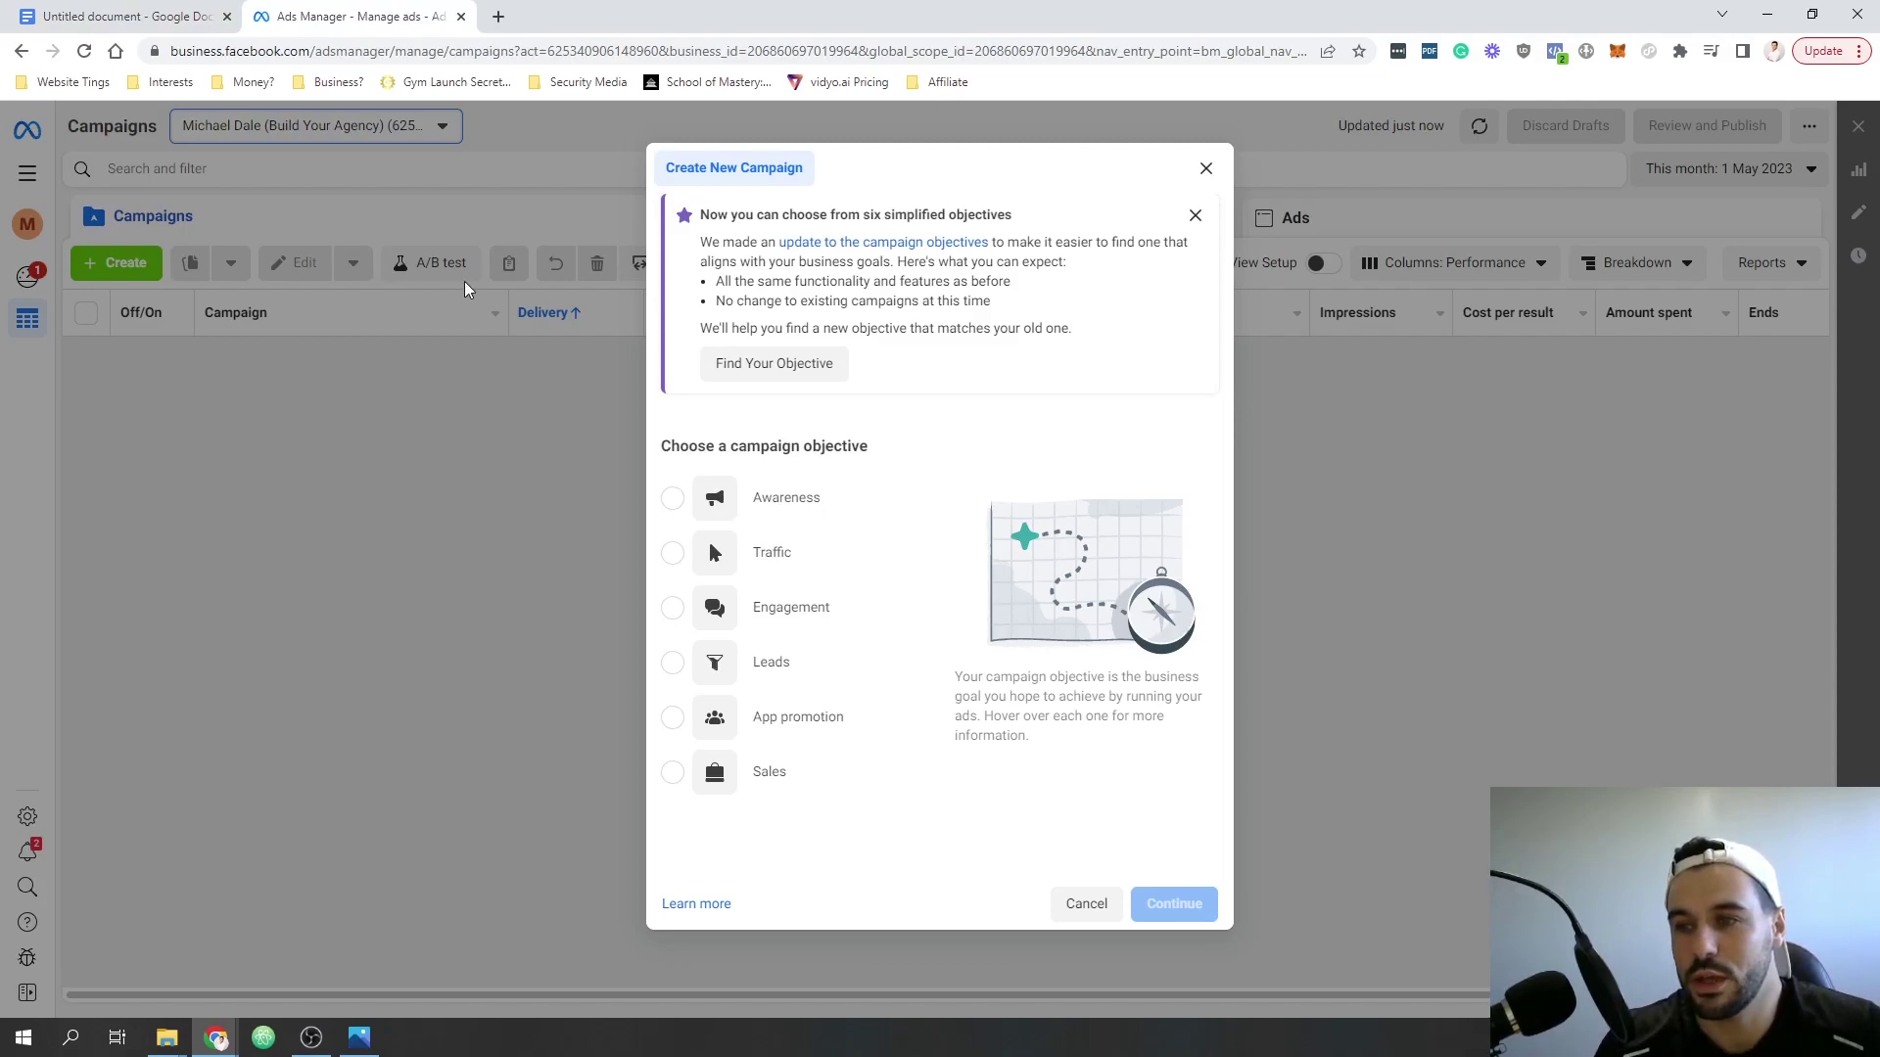
pyautogui.moveTo(884, 516)
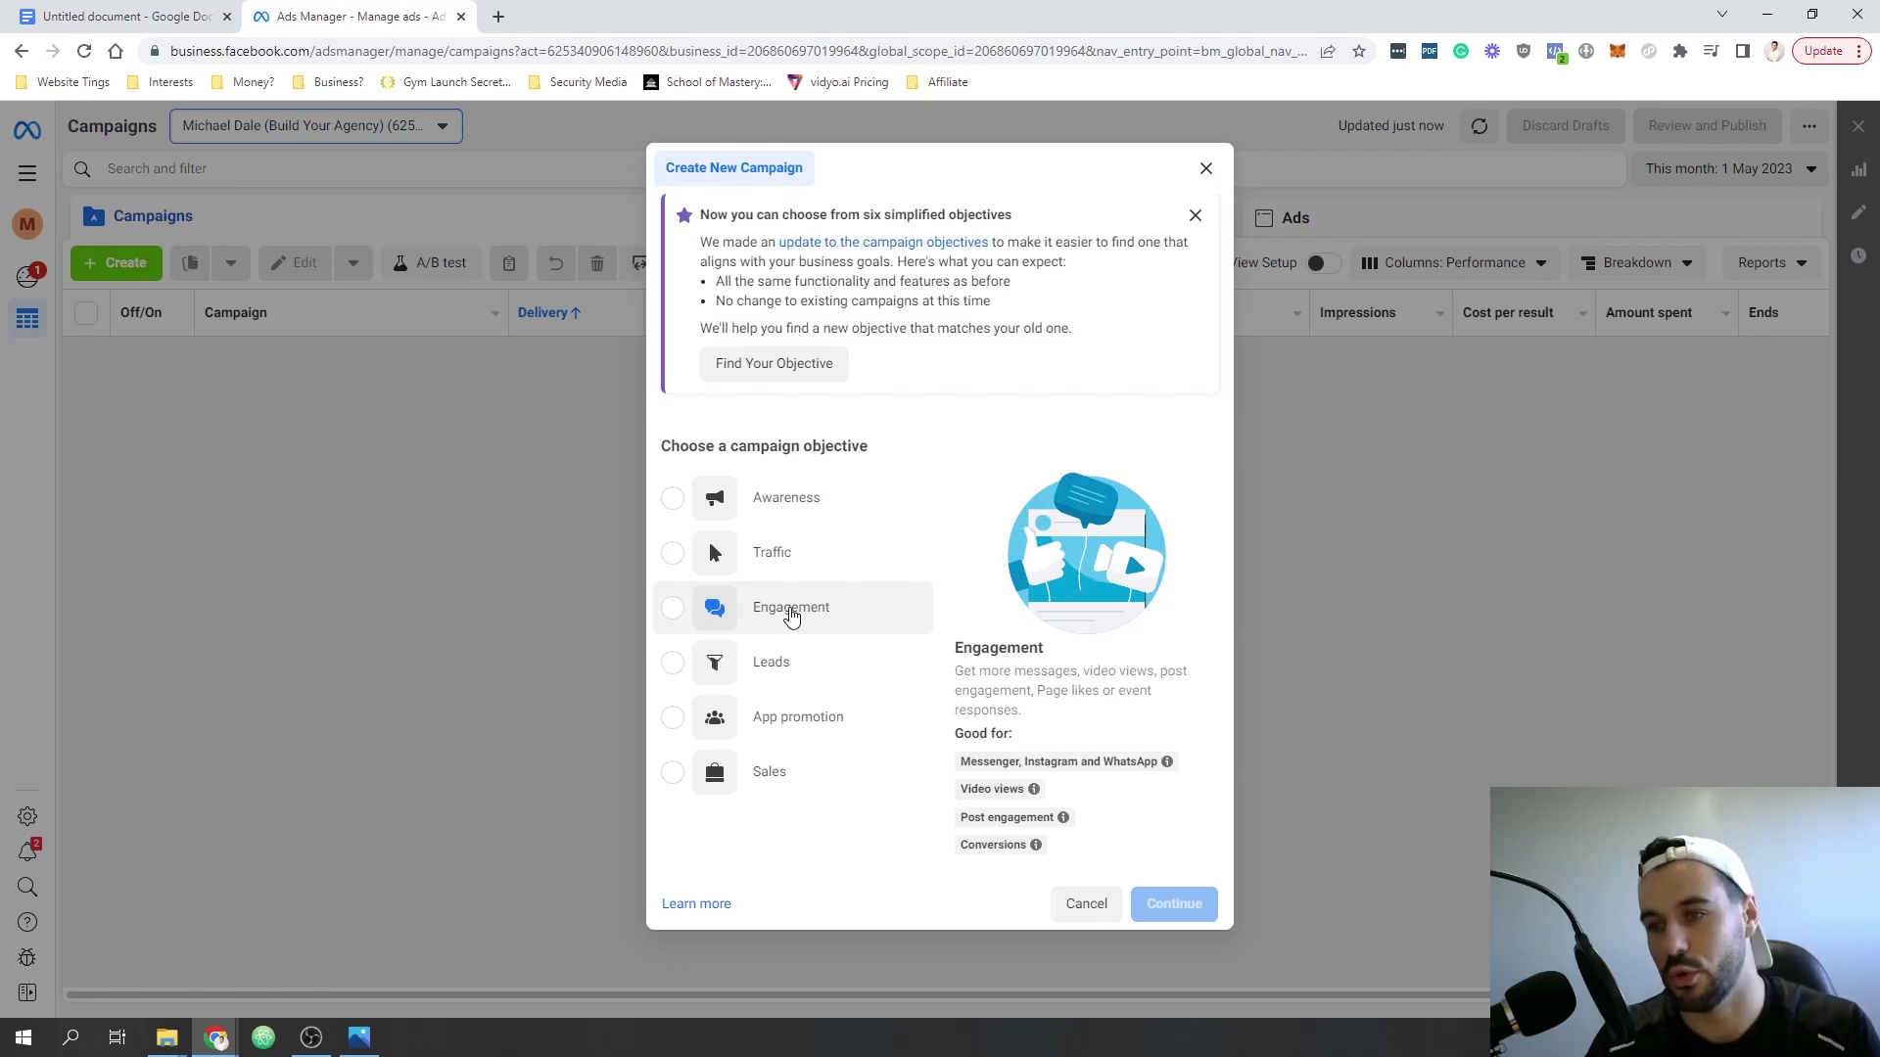
pyautogui.click(776, 615)
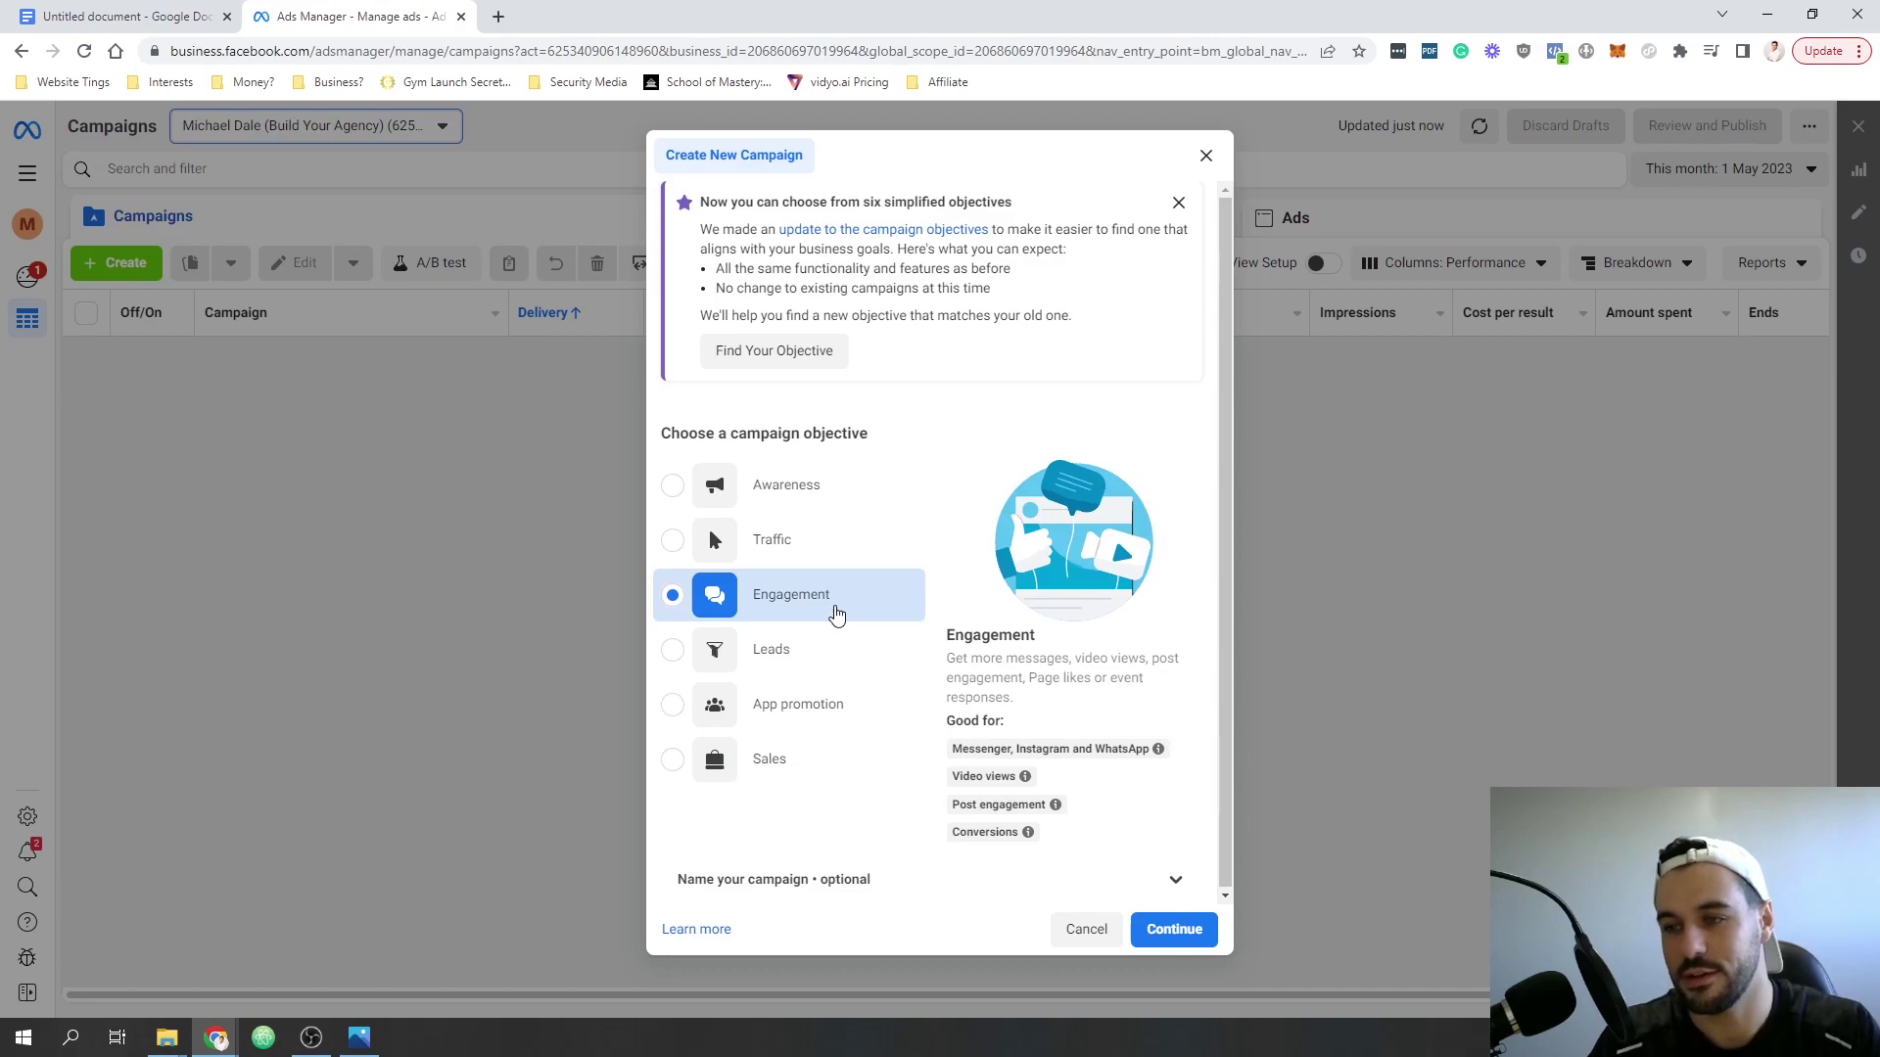
pyautogui.moveTo(1001, 781)
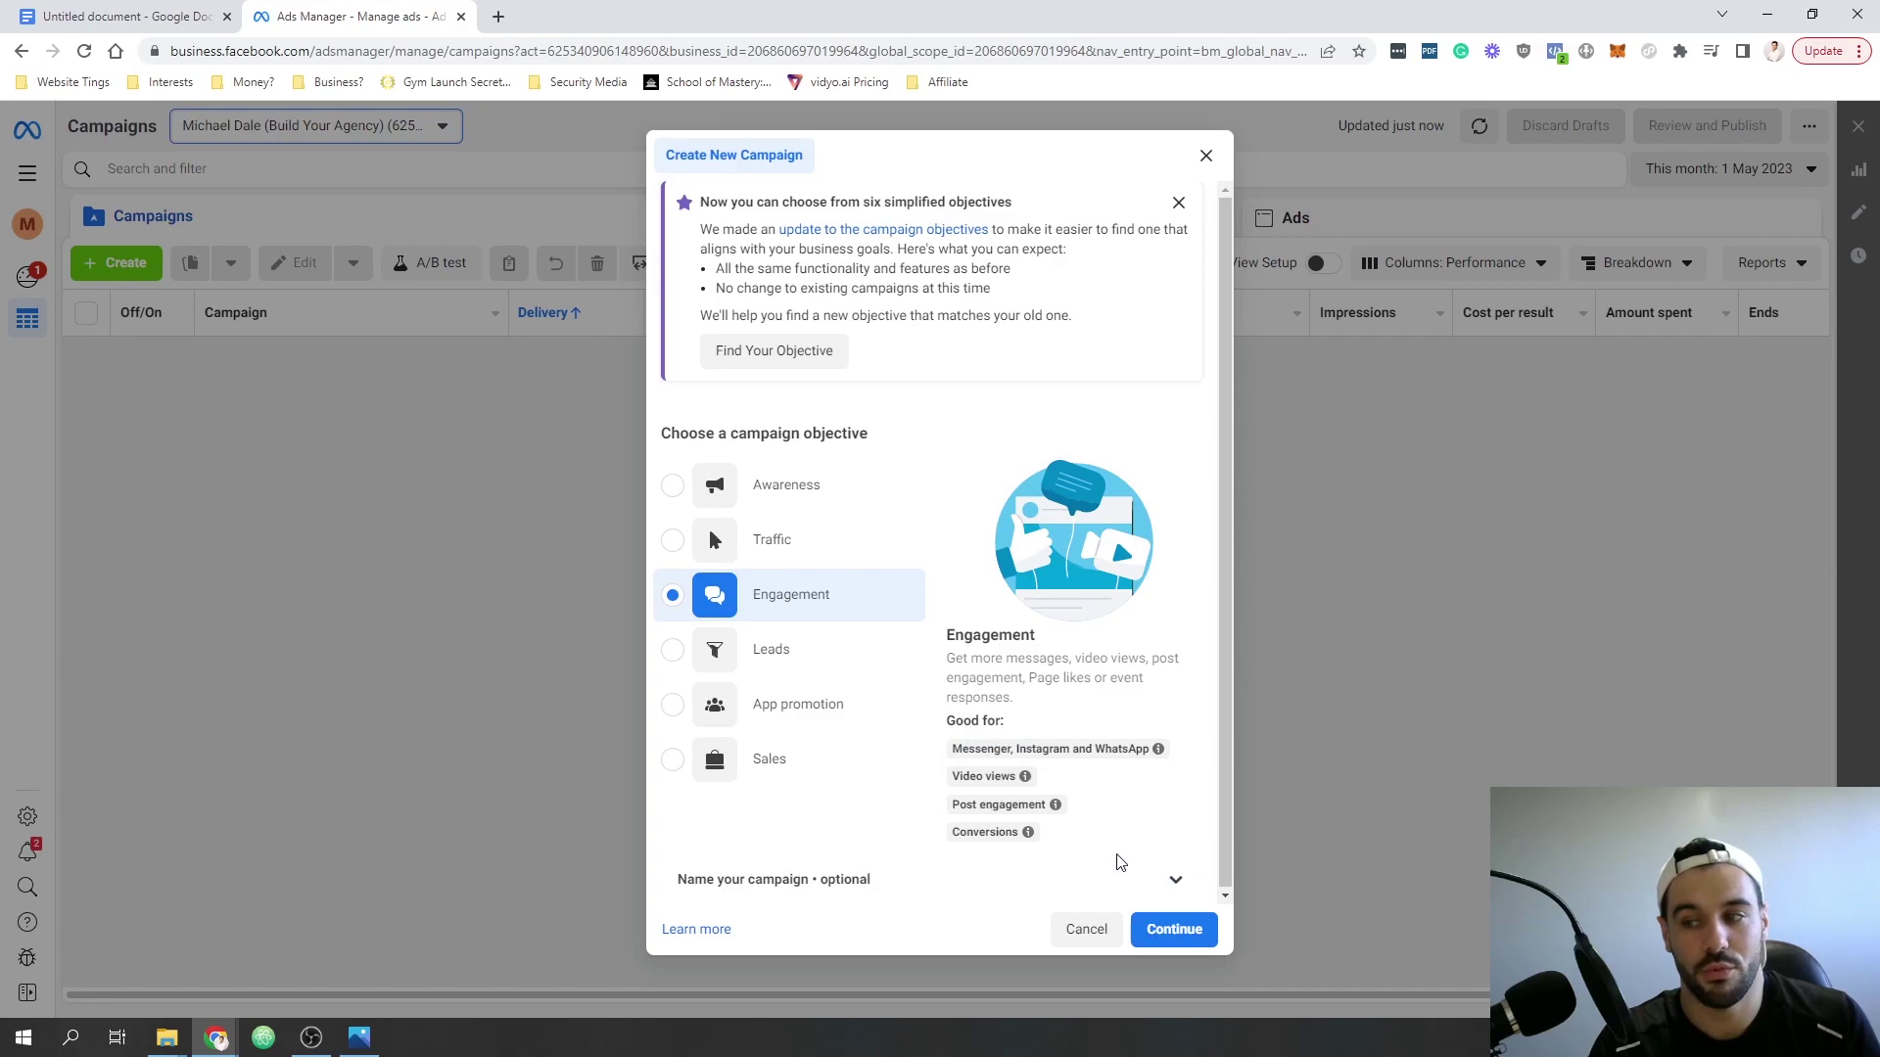
# - Name the campaign "Awareness - VV 1" and continue to its draft
pyautogui.click(1176, 879)
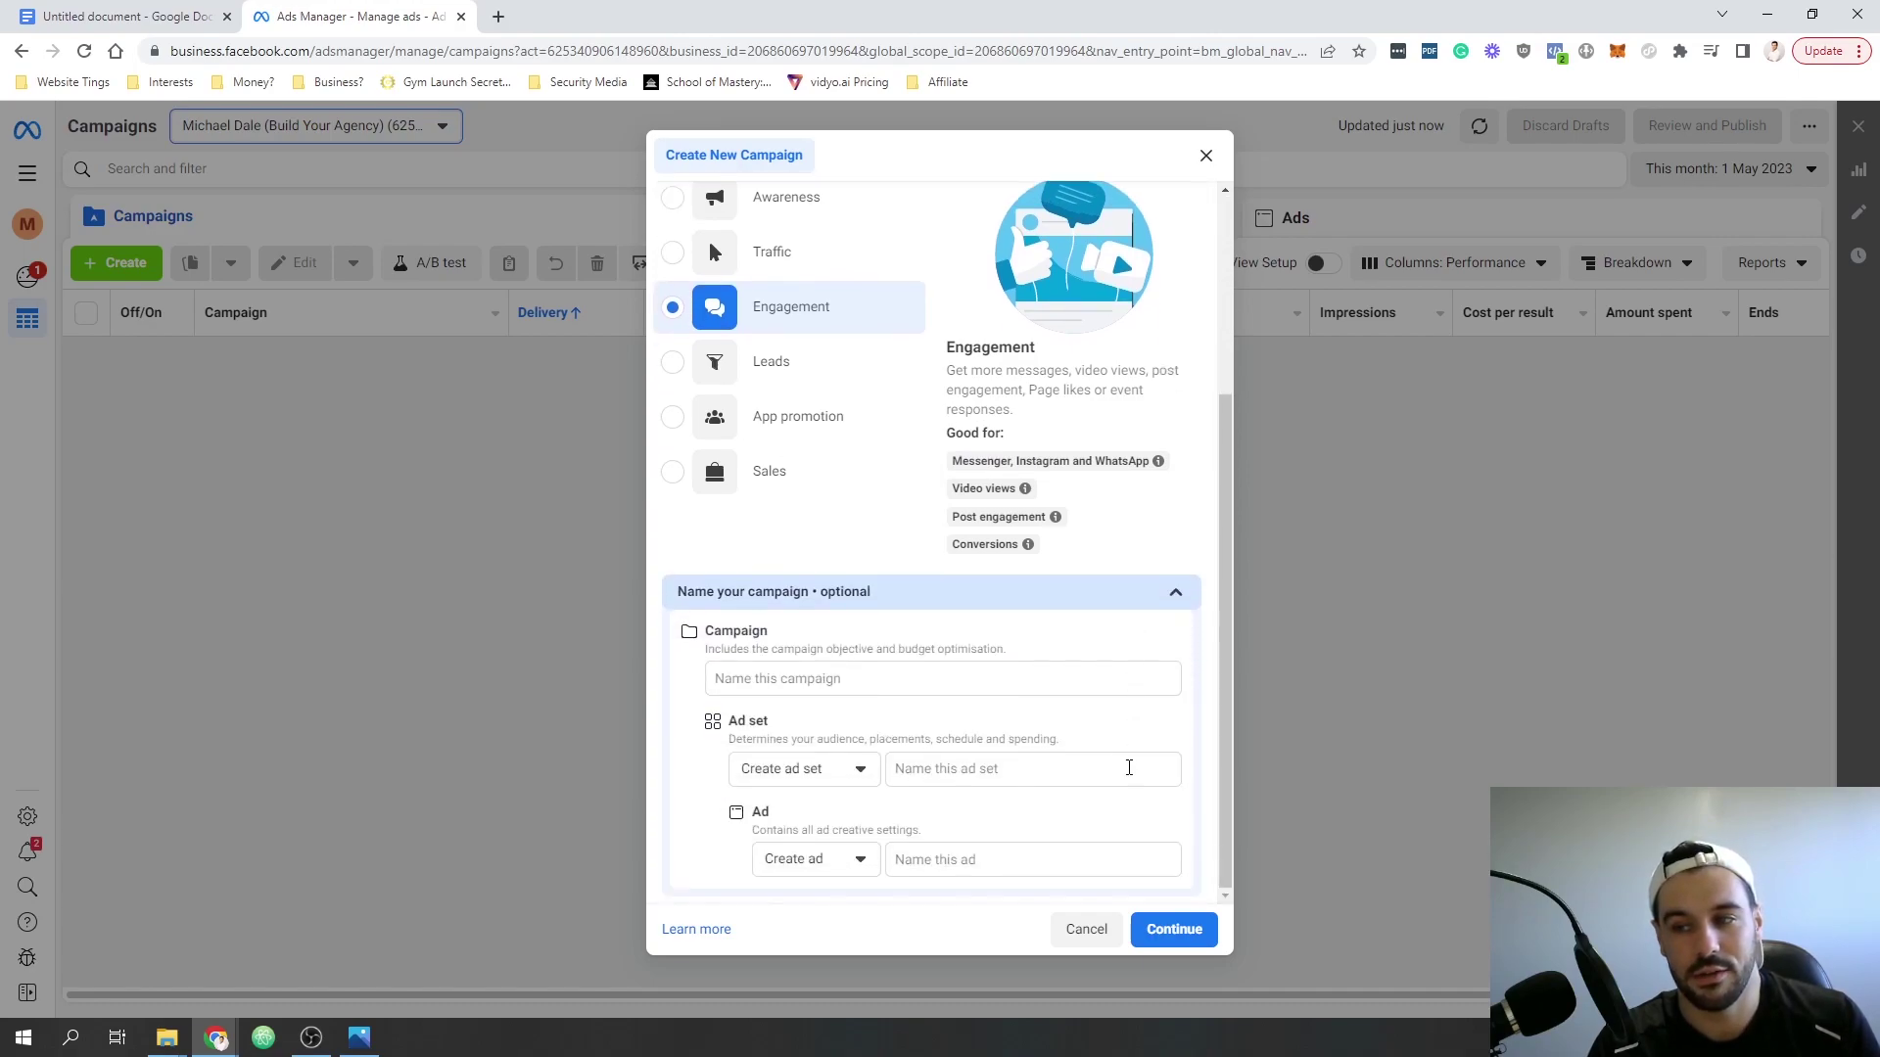
pyautogui.click(831, 678)
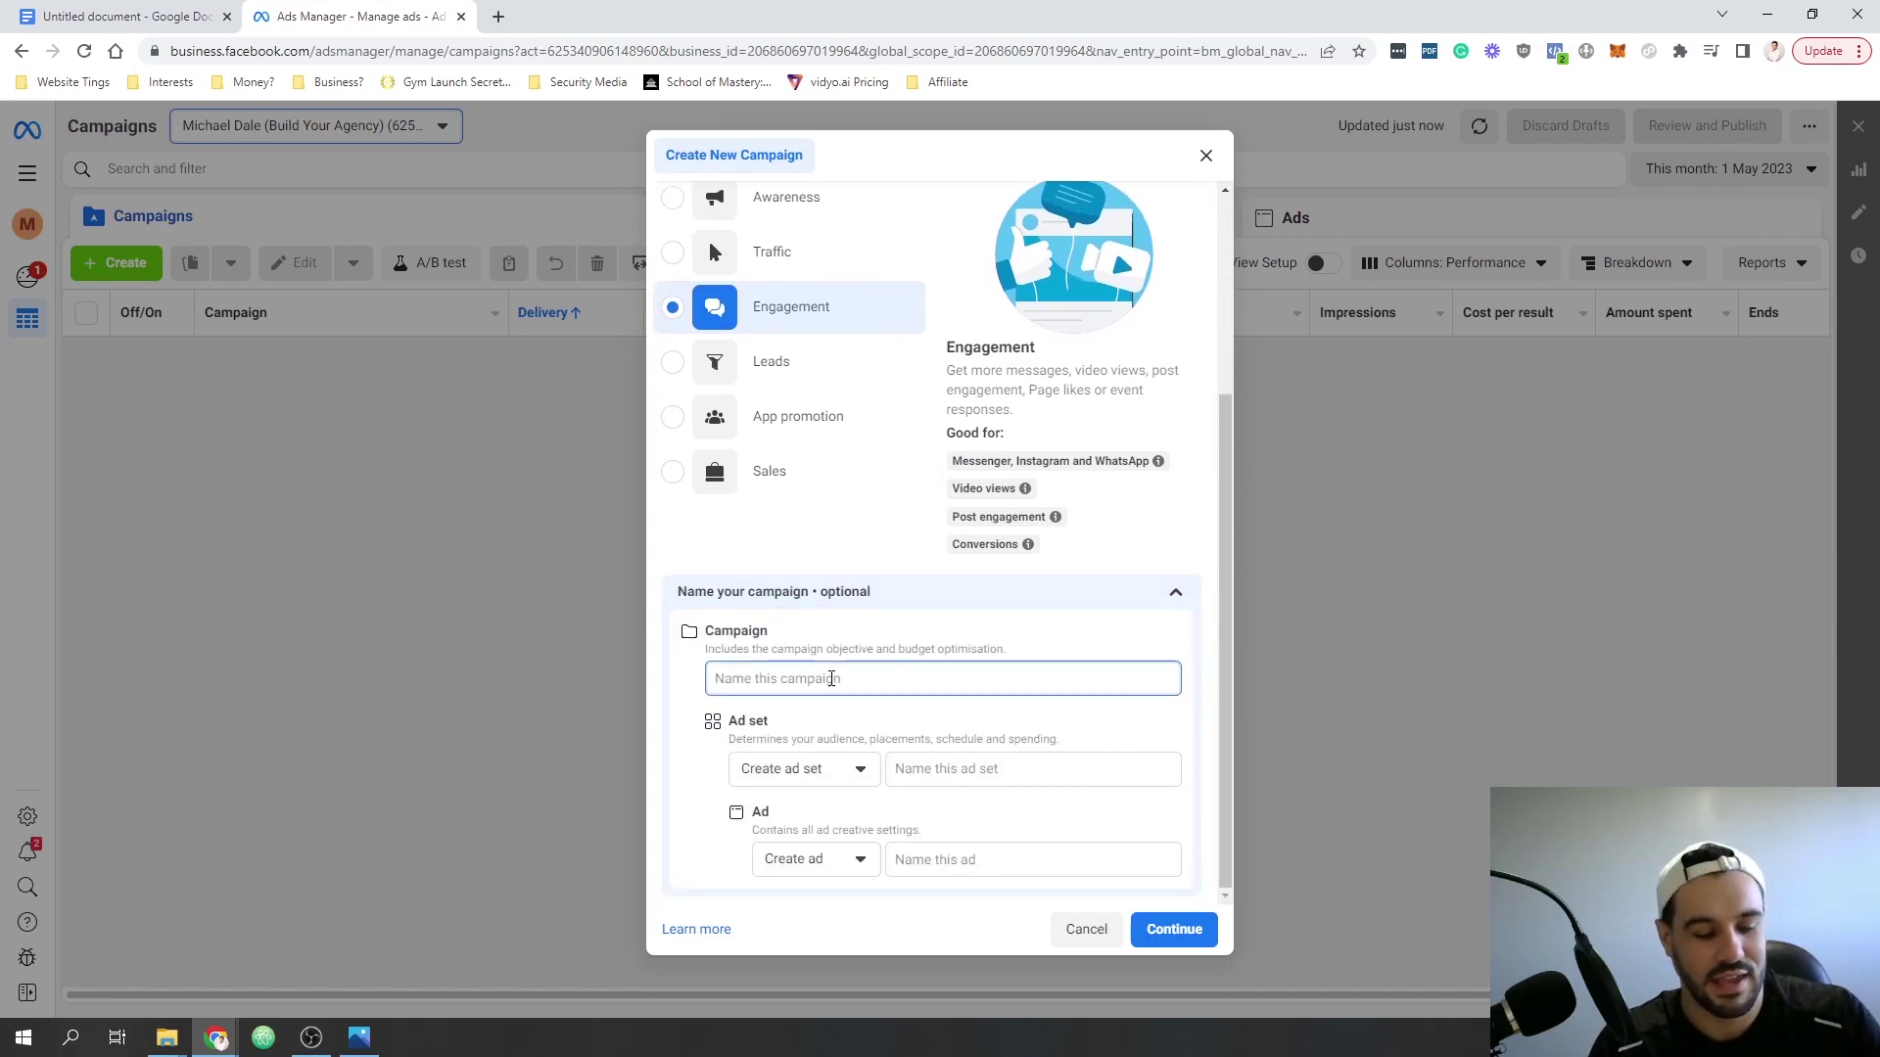
pyautogui.write('Awarenes')
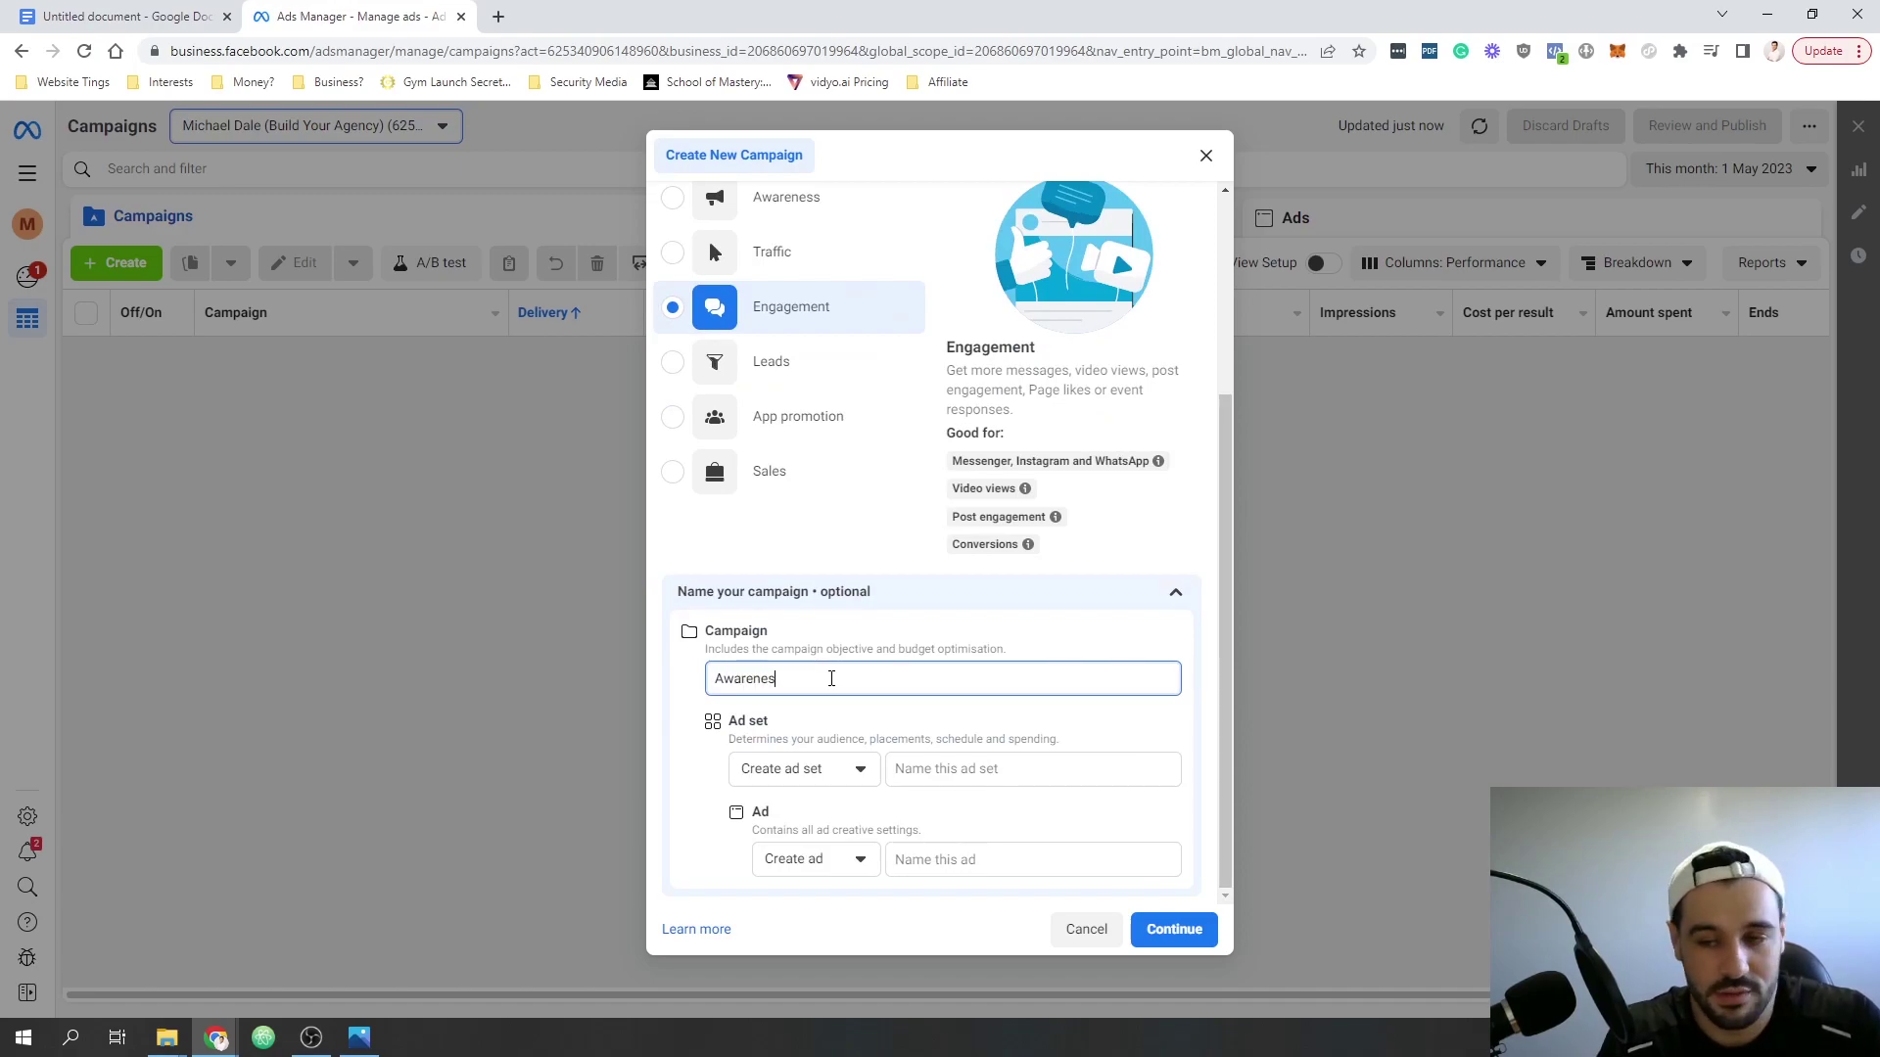
pyautogui.write('s - VV')
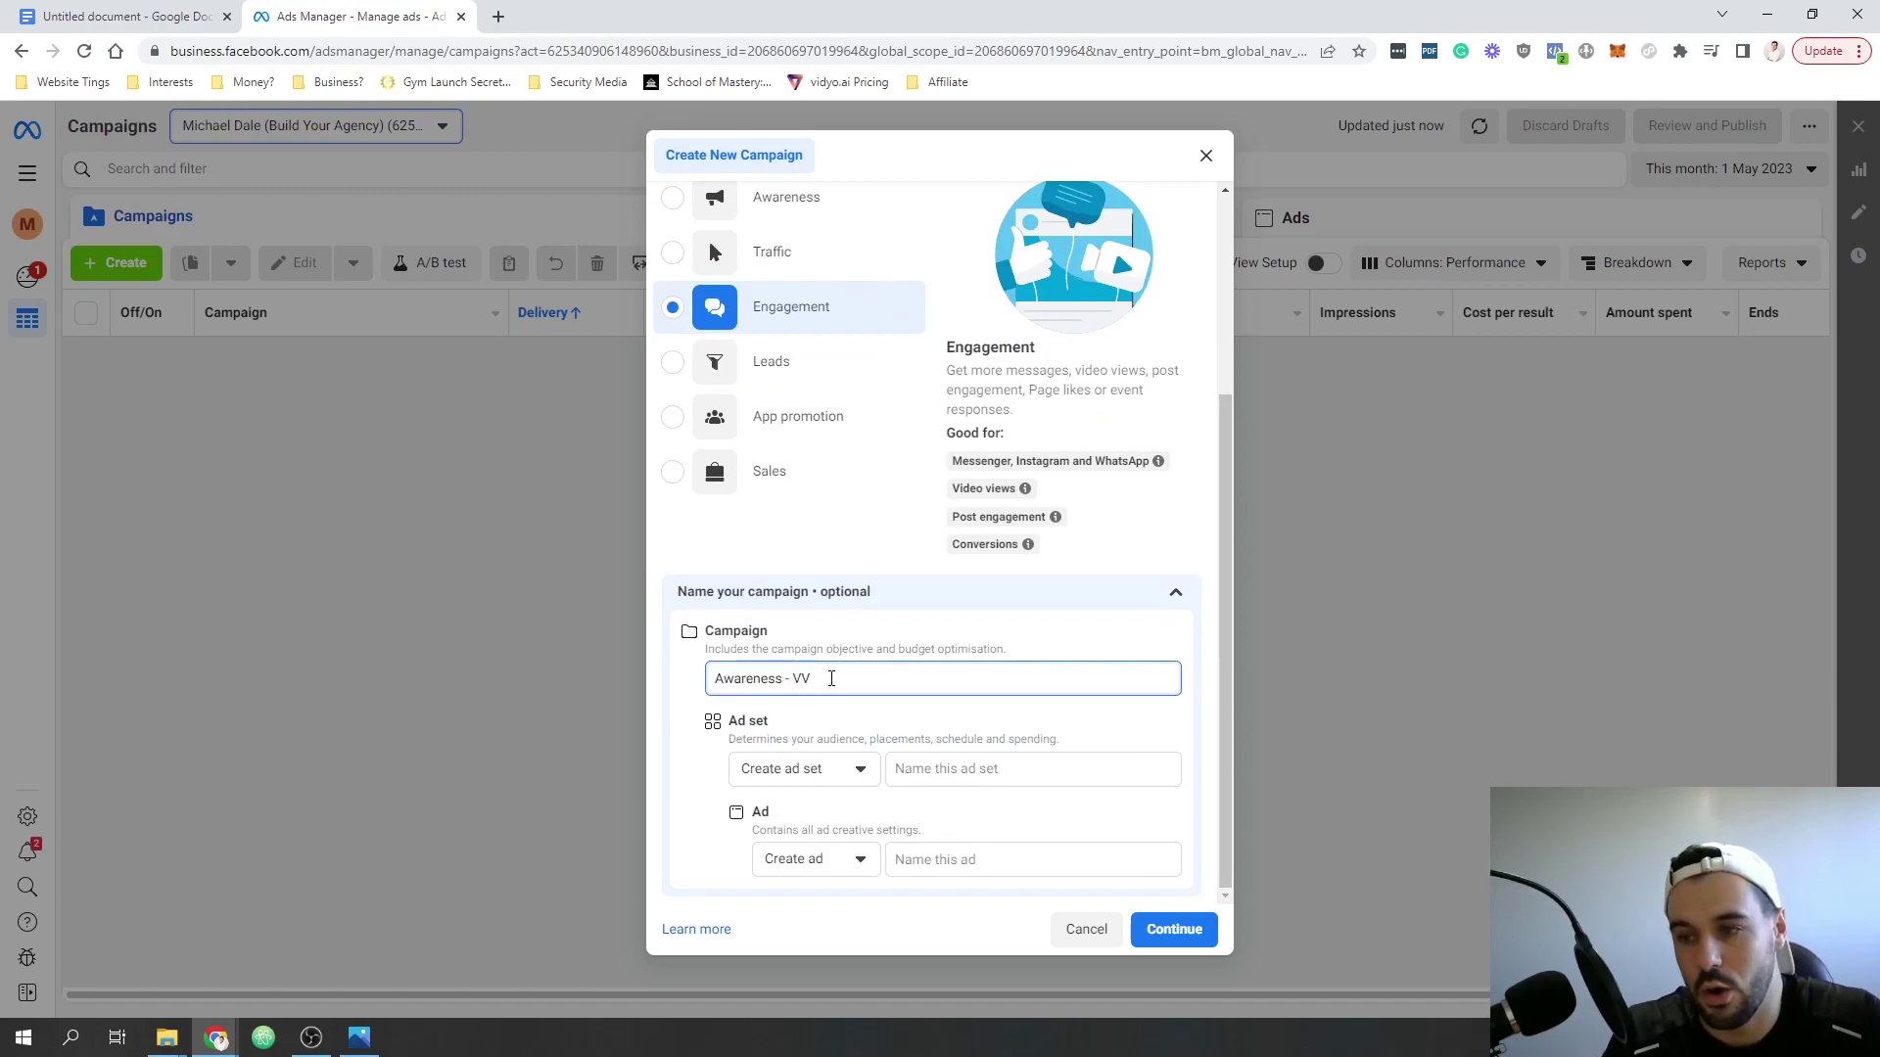
pyautogui.write(' - ')
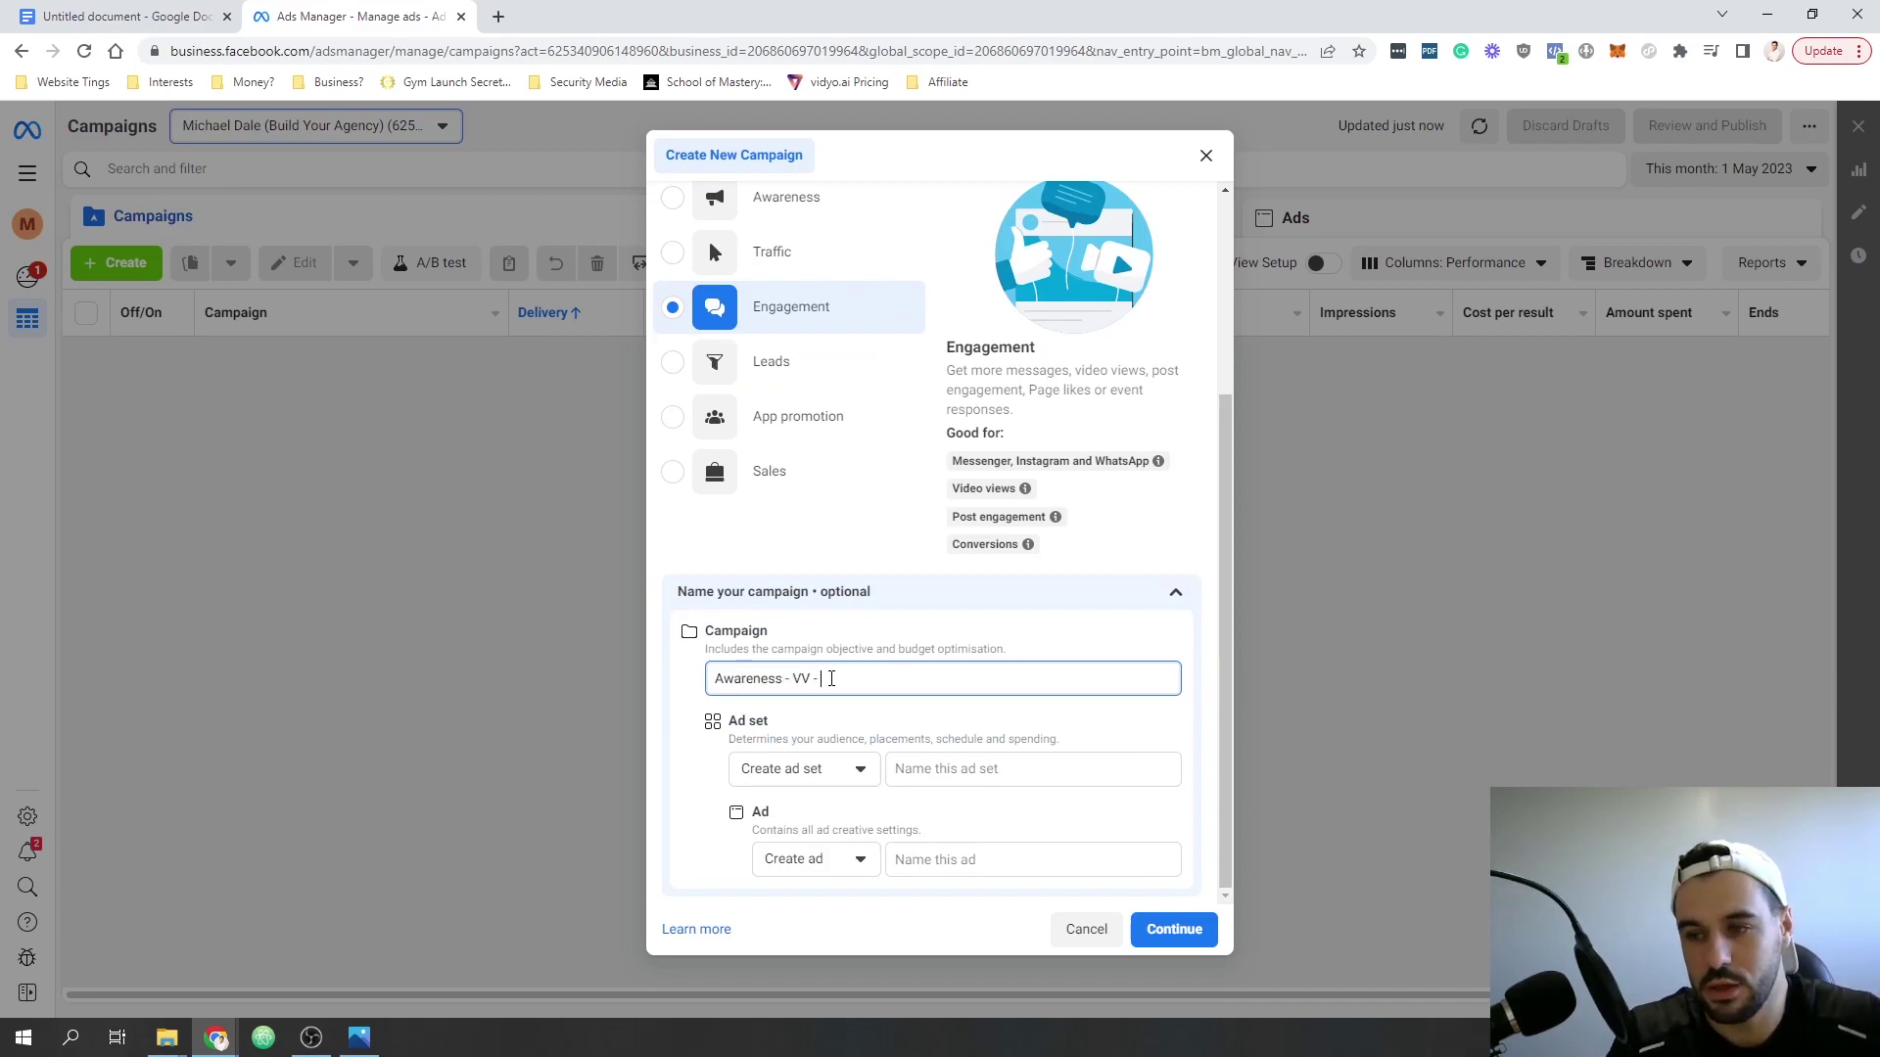
pyautogui.write('V')
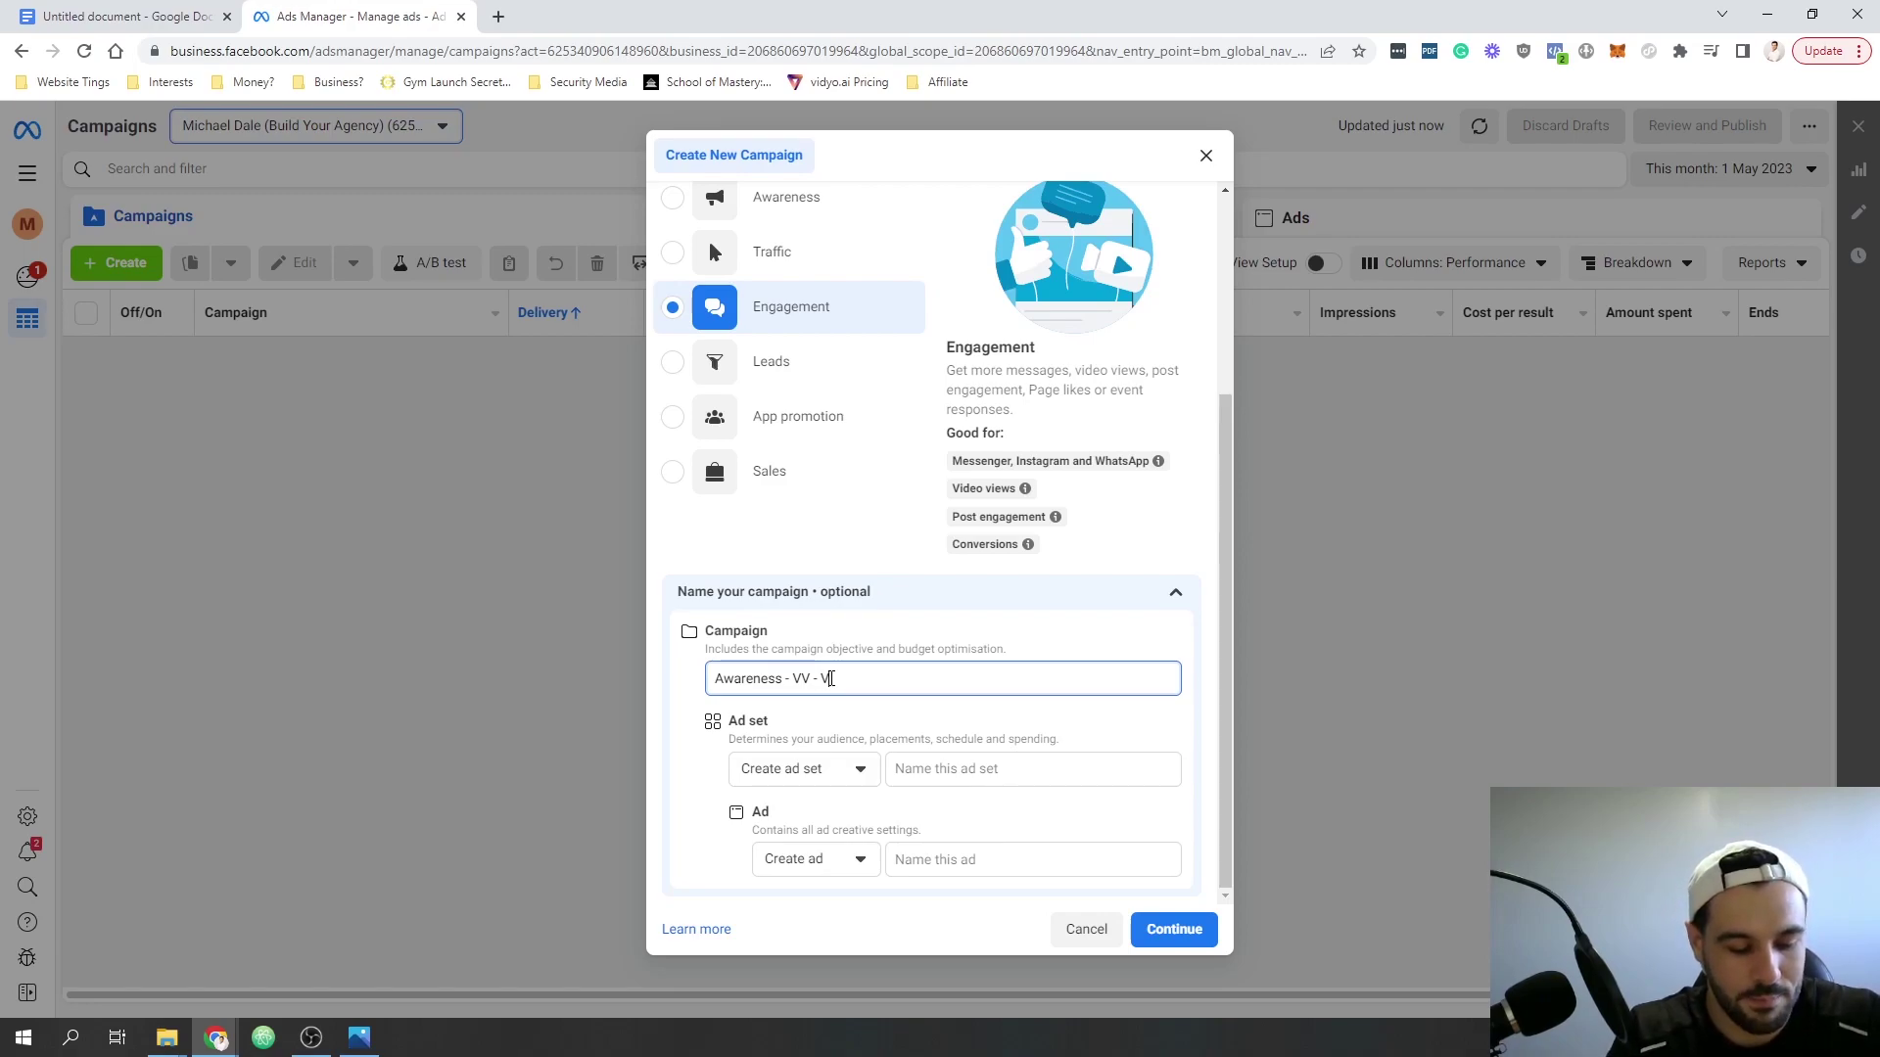
pyautogui.press('BackSpace')
pyautogui.press('BackSpace')
pyautogui.press('BackSpace')
pyautogui.write('1')
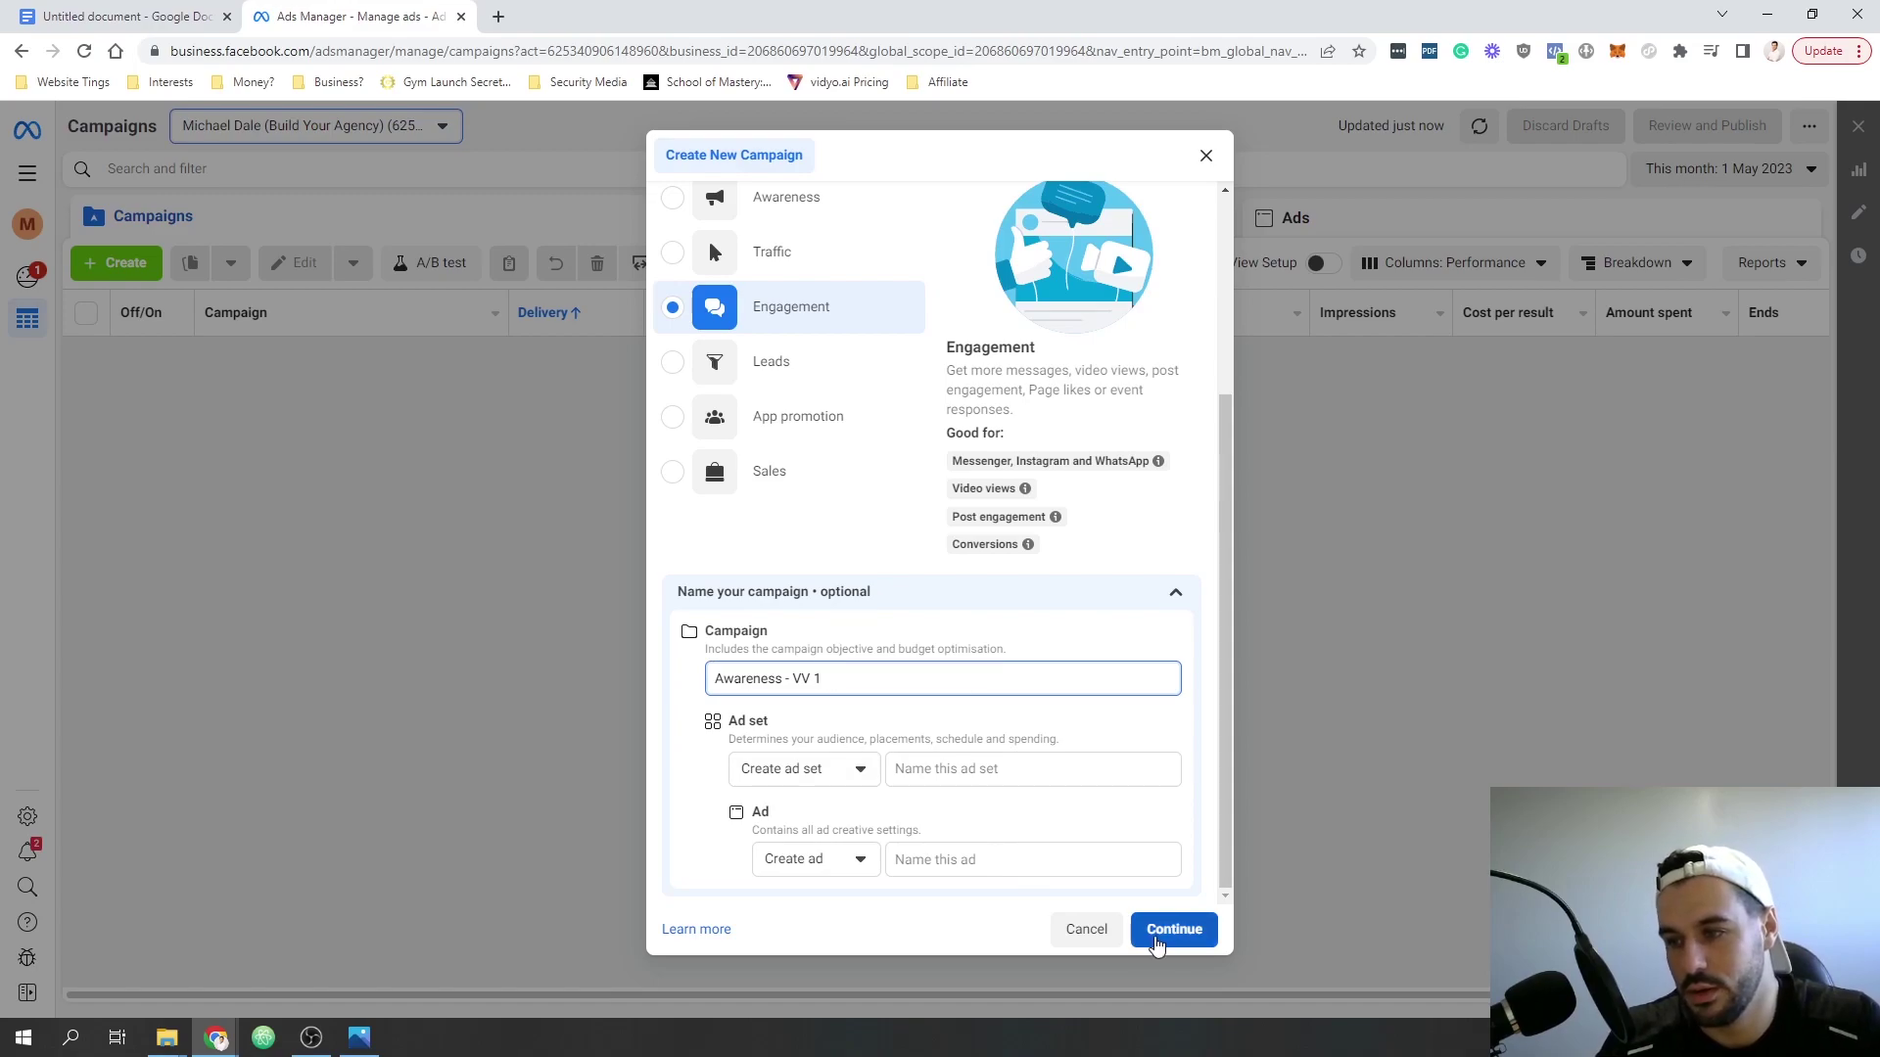
pyautogui.click(1173, 936)
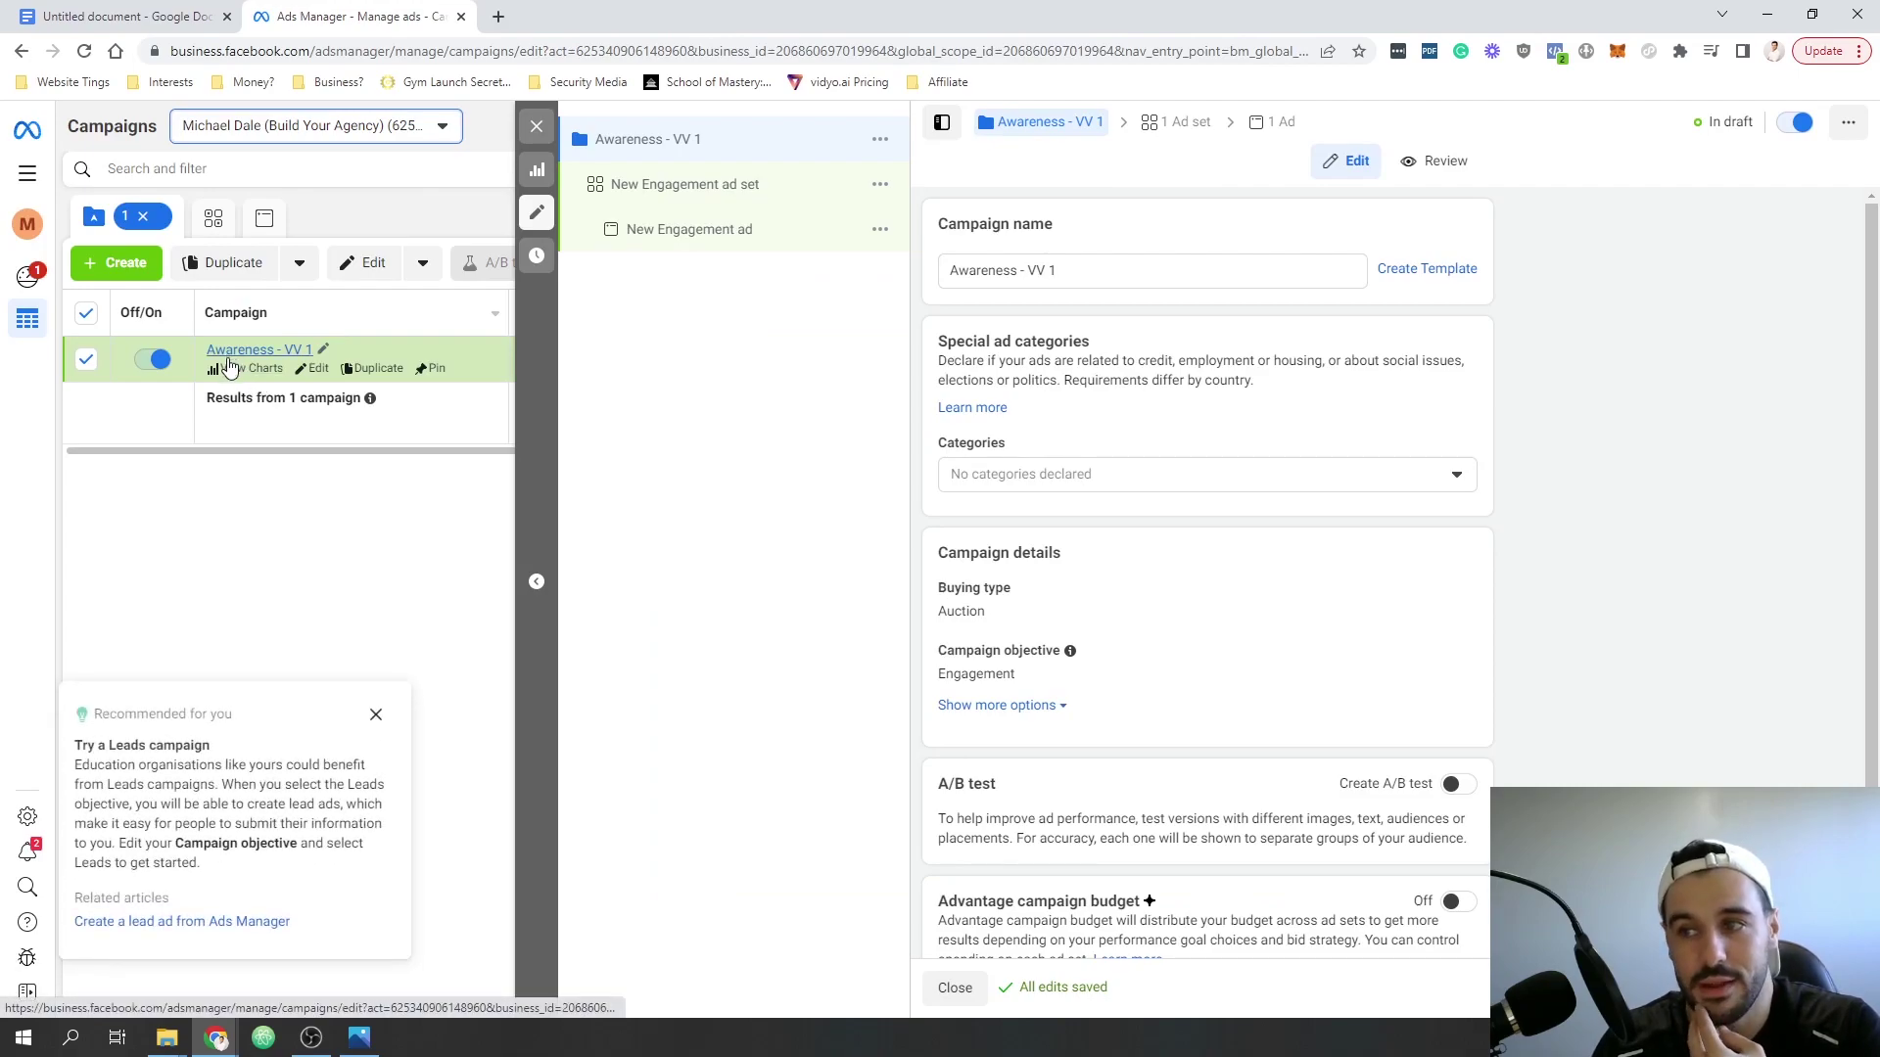
# - Open the campaign's new engagement ad set and set its conversion location to On your ad
pyautogui.click(729, 188)
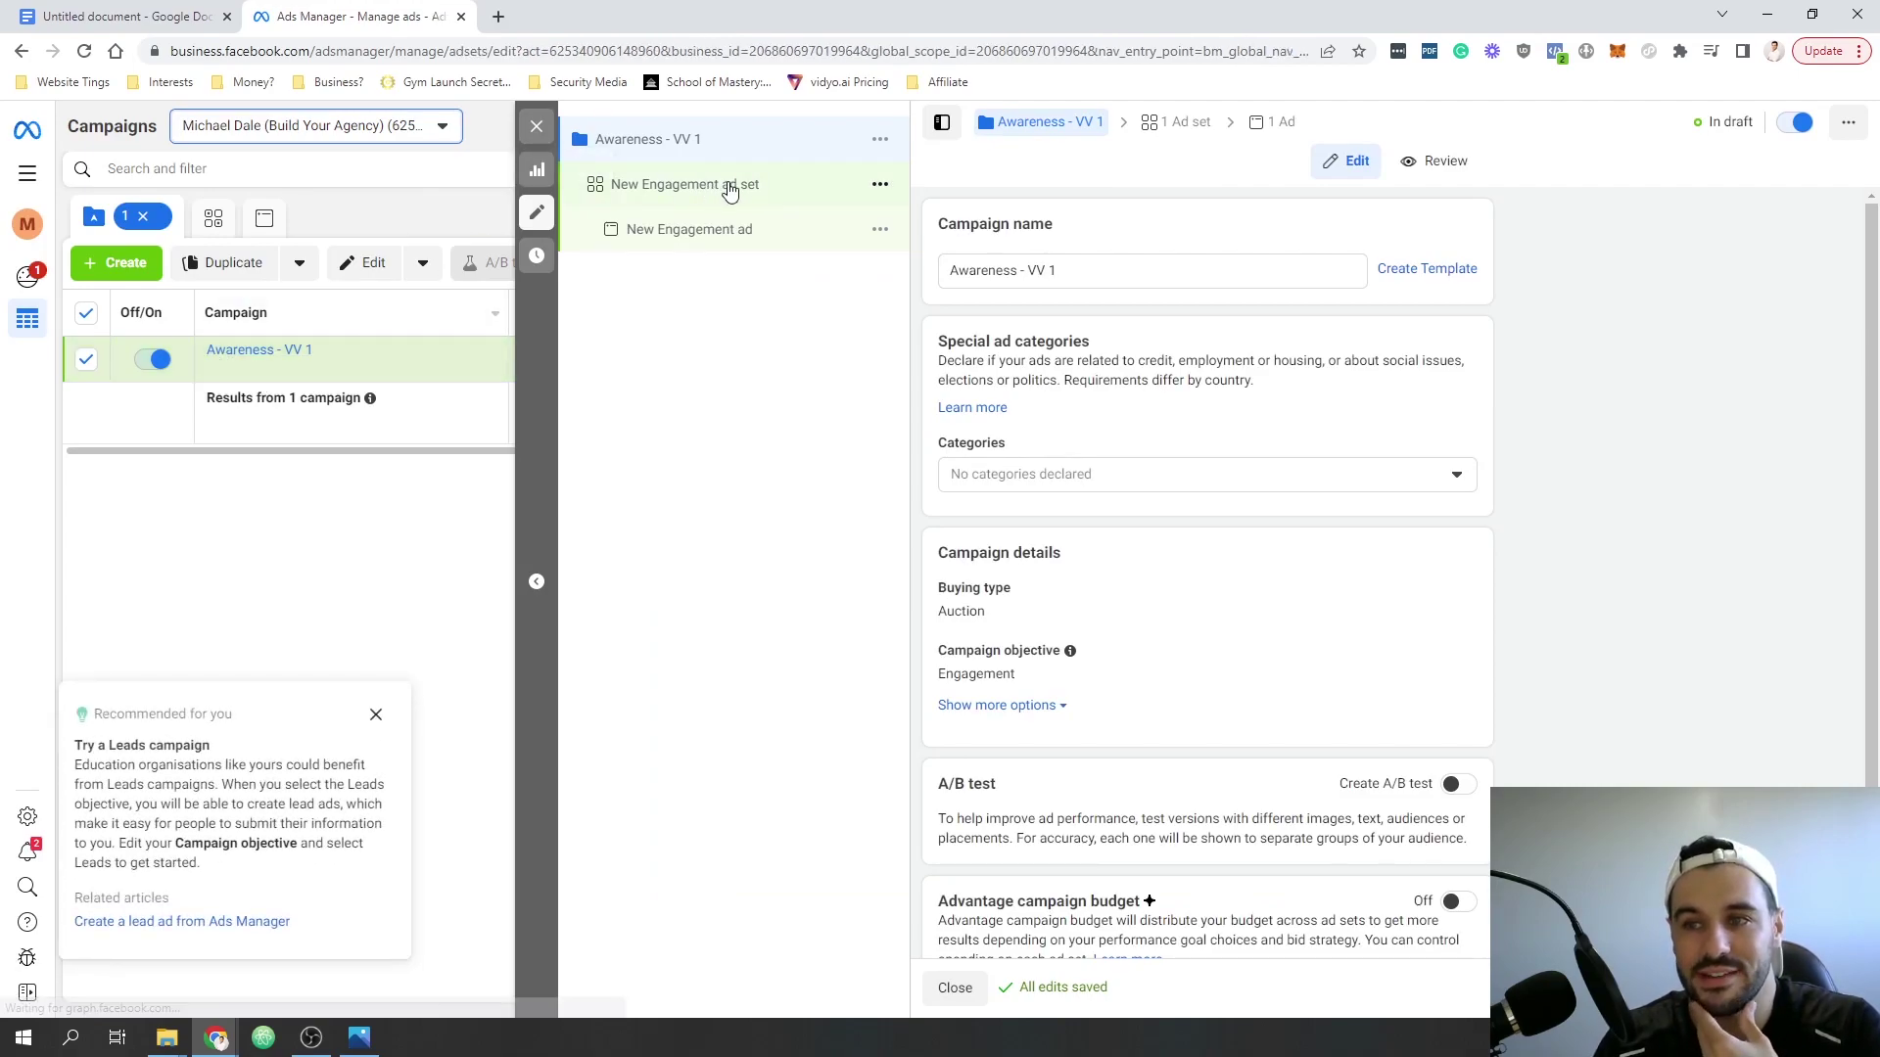
pyautogui.click(744, 156)
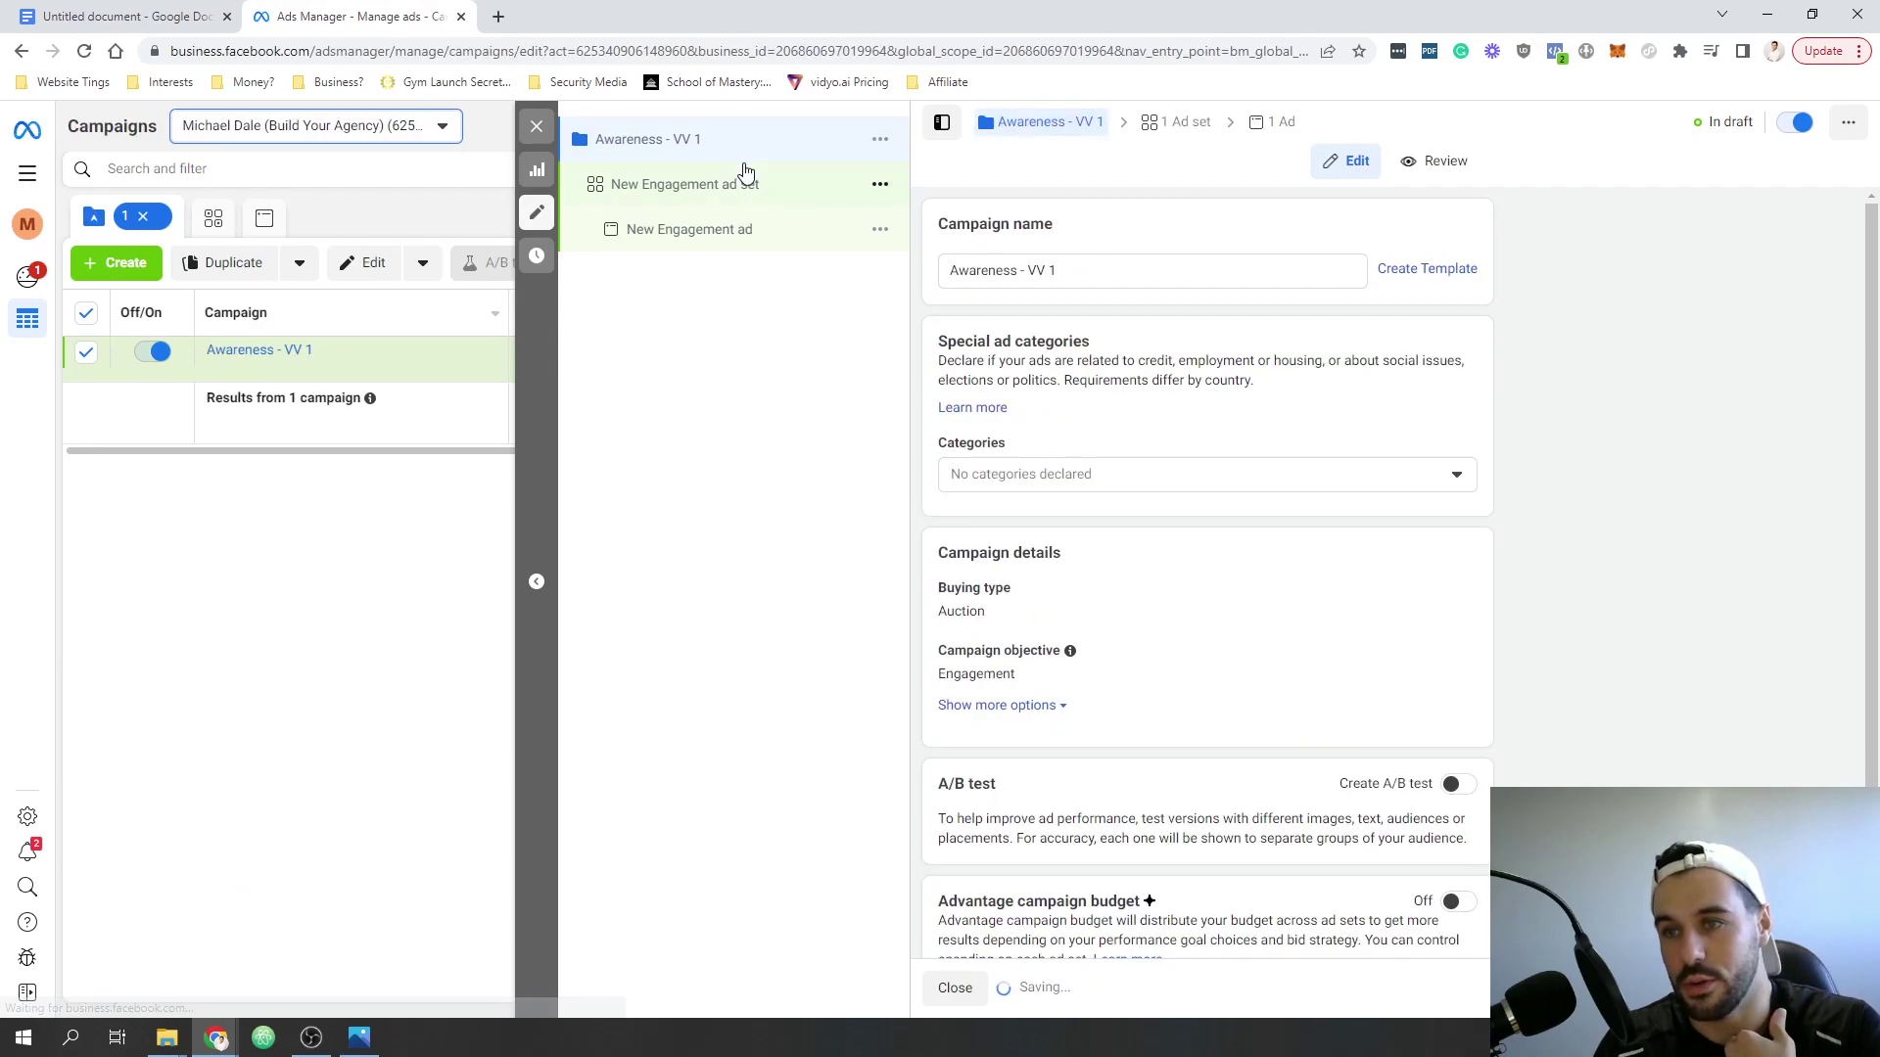
pyautogui.scroll(-1, 1130, 519)
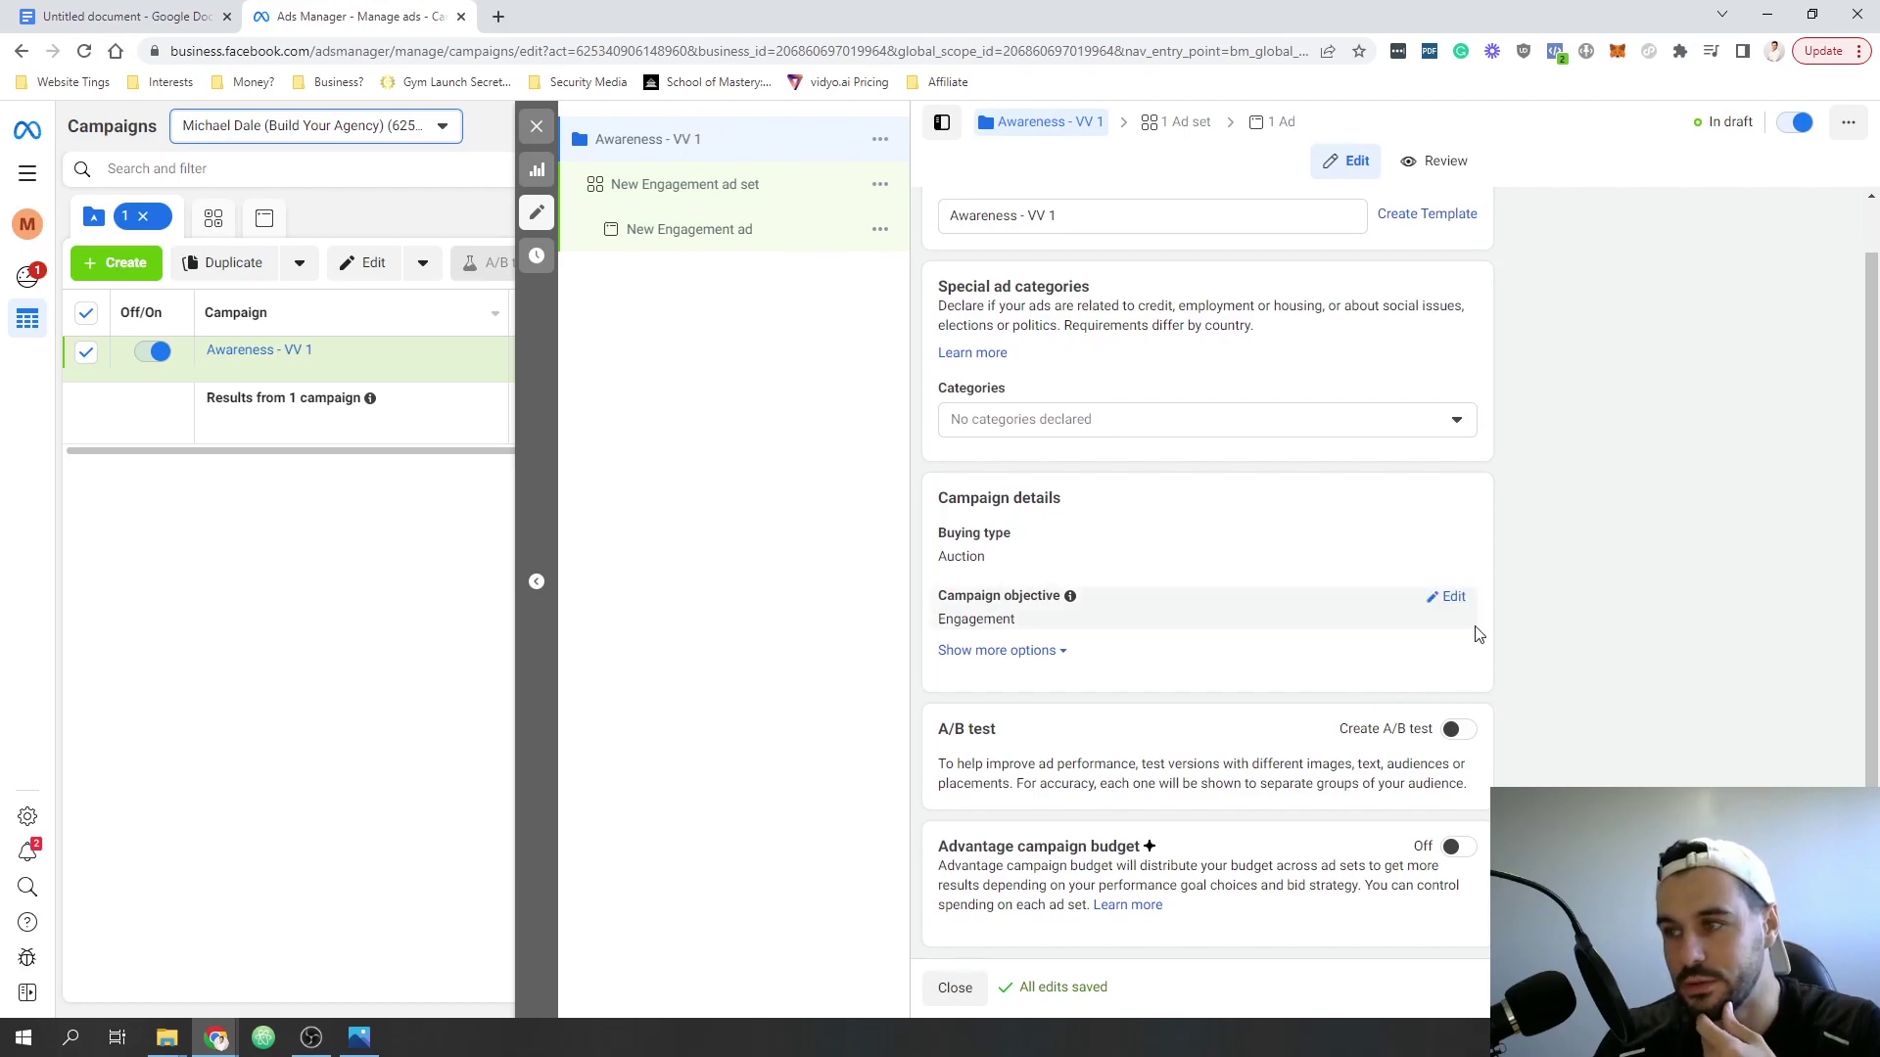
pyautogui.click(686, 184)
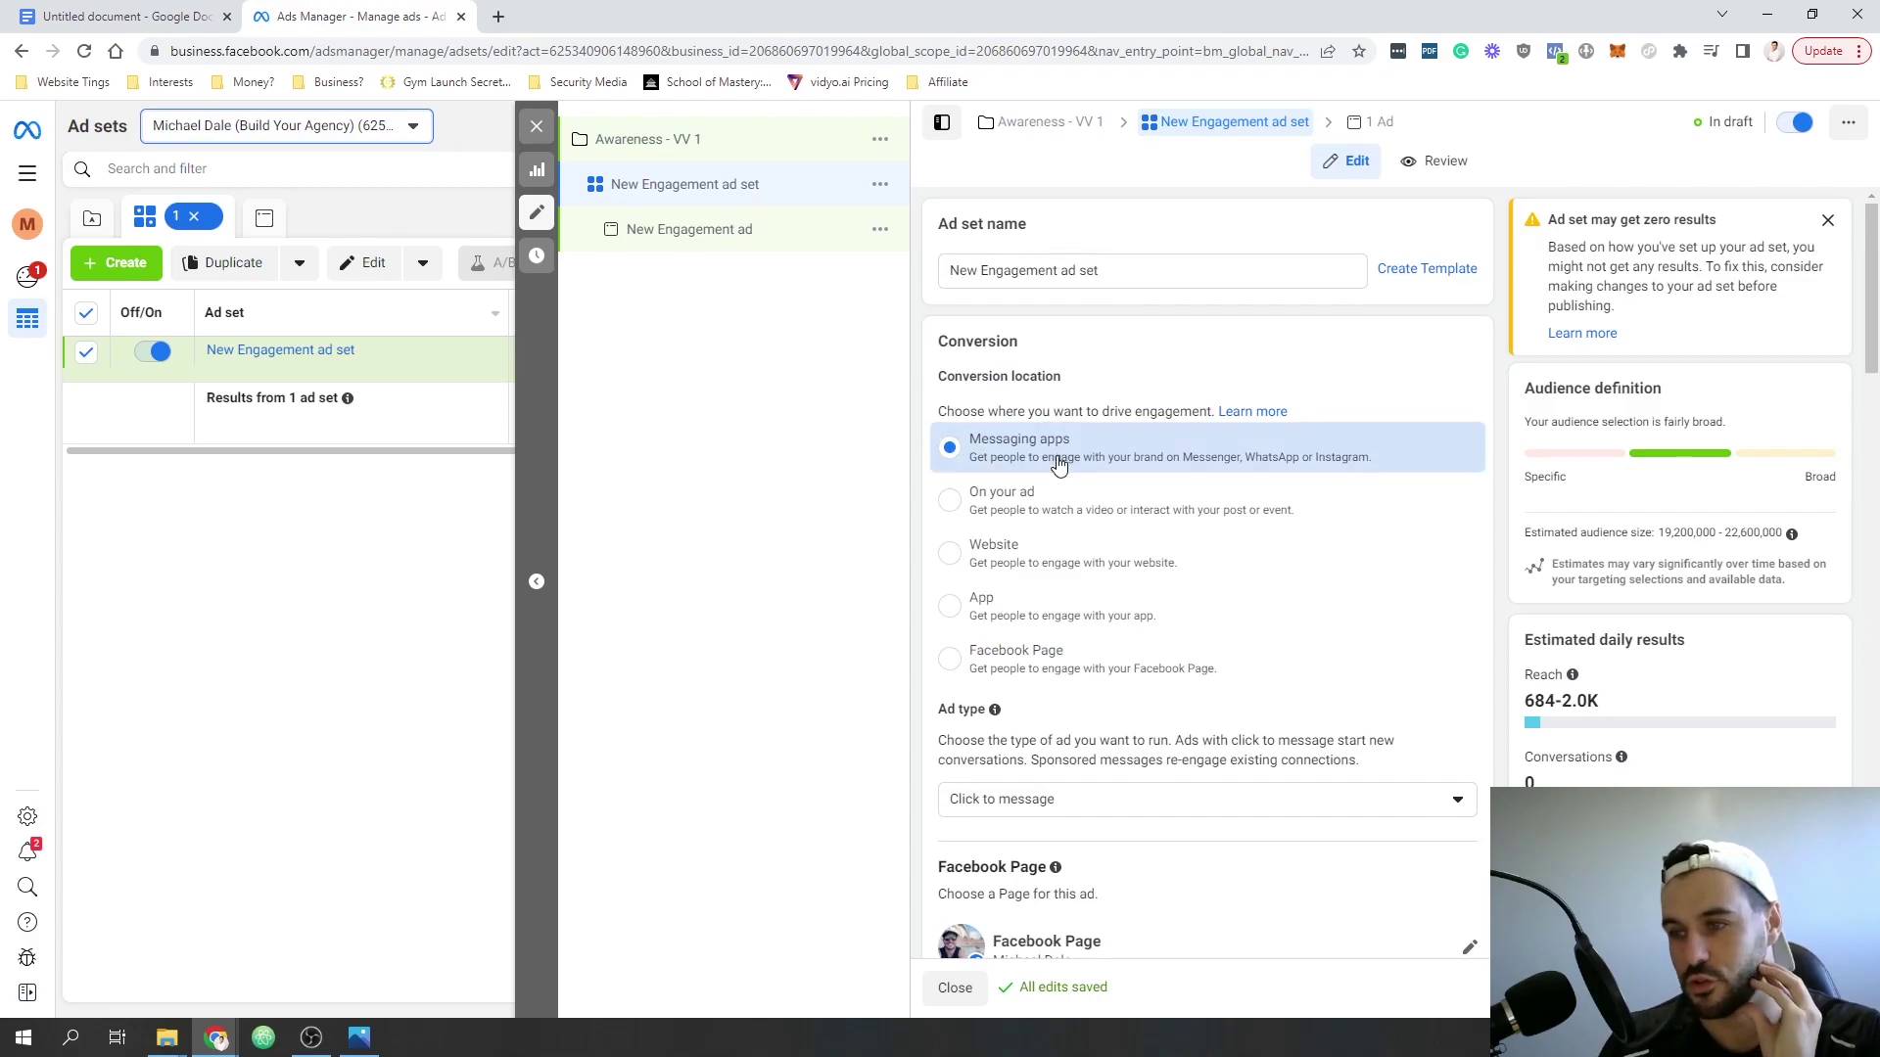
pyautogui.scroll(-4, 1175, 529)
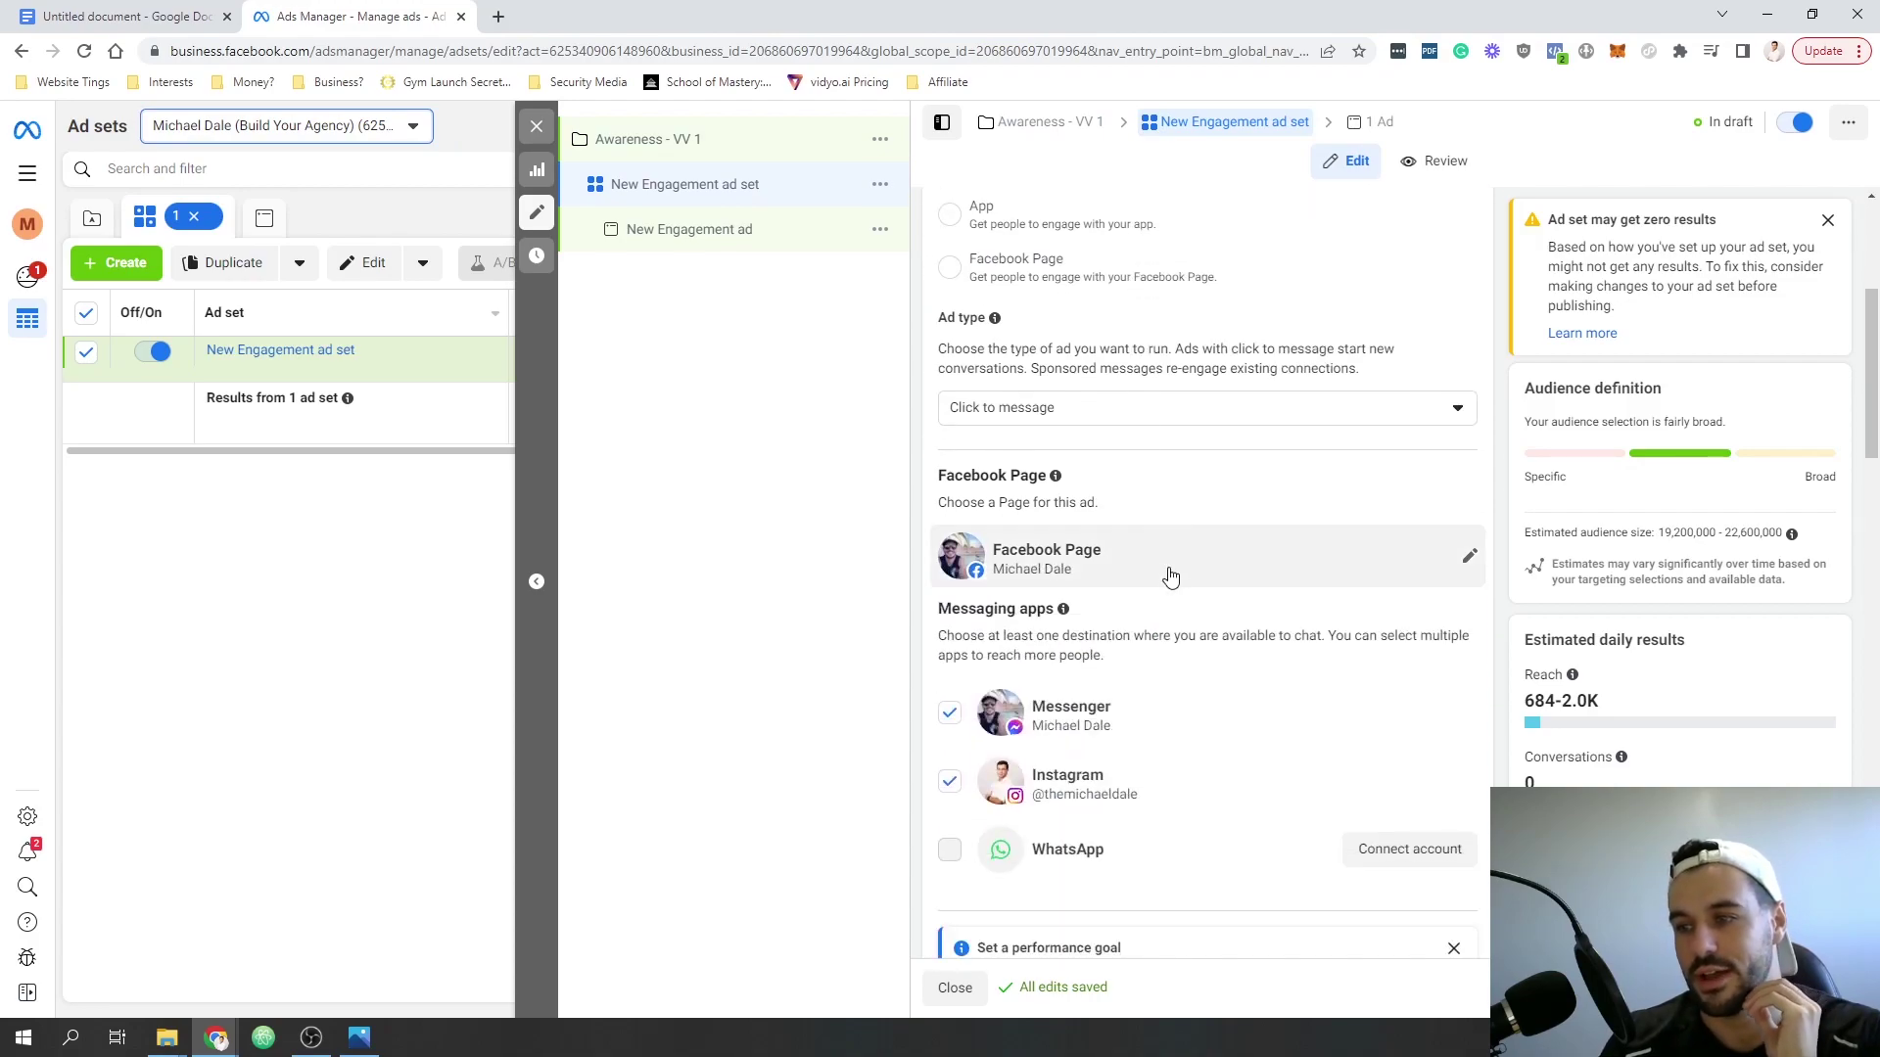
pyautogui.scroll(-8, 1172, 571)
pyautogui.scroll(12, 1175, 623)
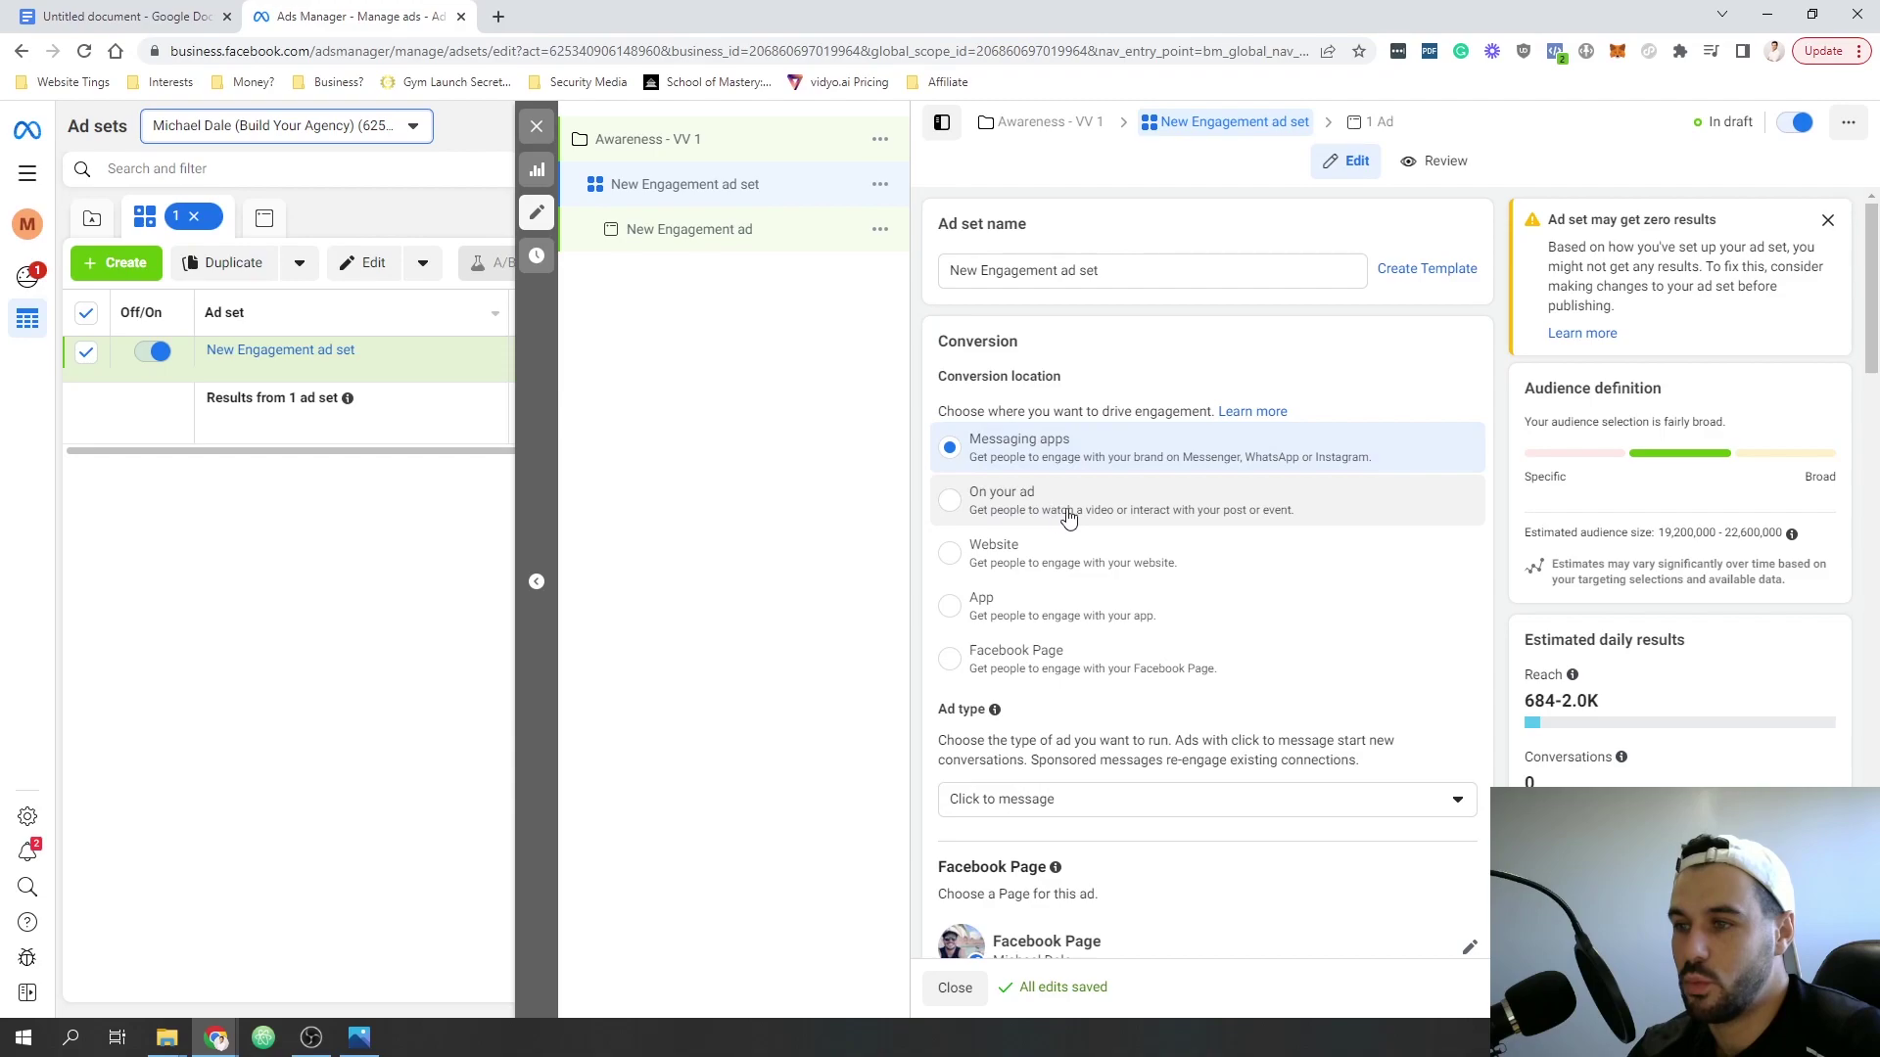
pyautogui.click(982, 506)
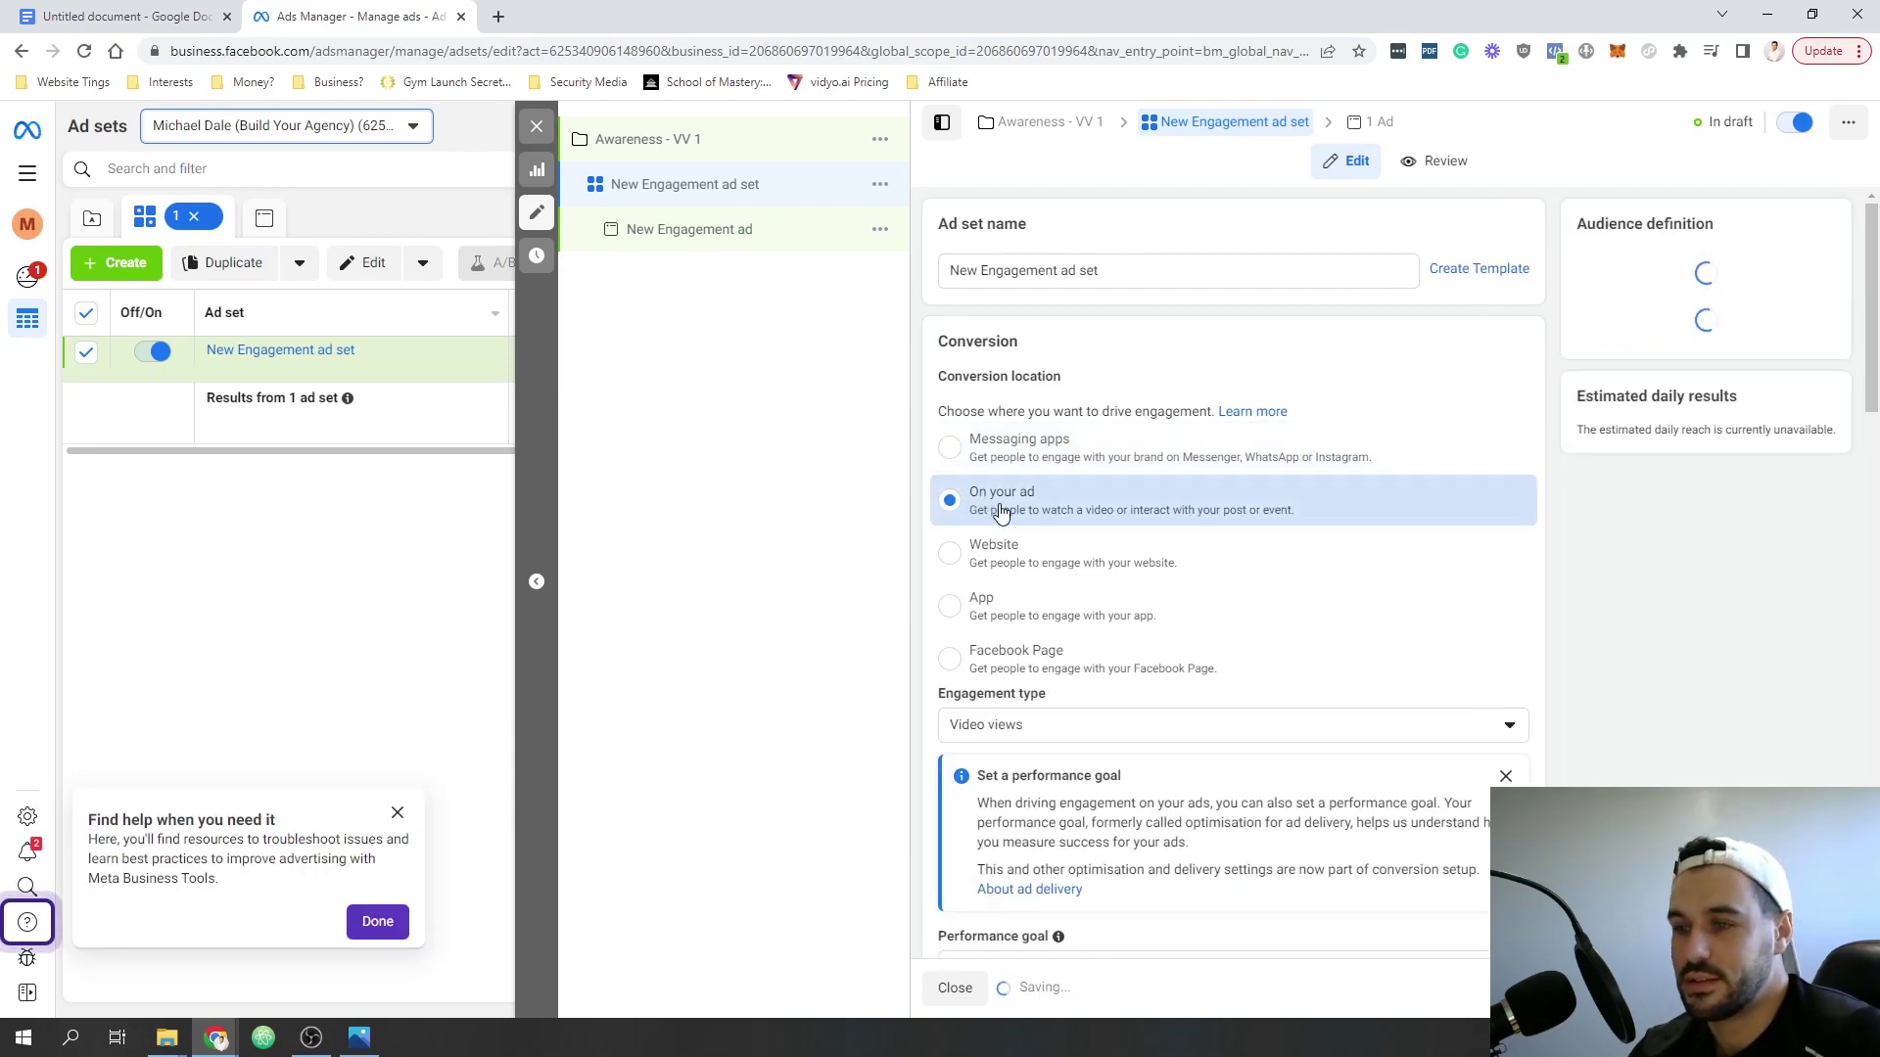
# - Choose Video views as the ad set's engagement type and Maximise ThruPlay views as its performance goal
pyautogui.scroll(-2, 1270, 768)
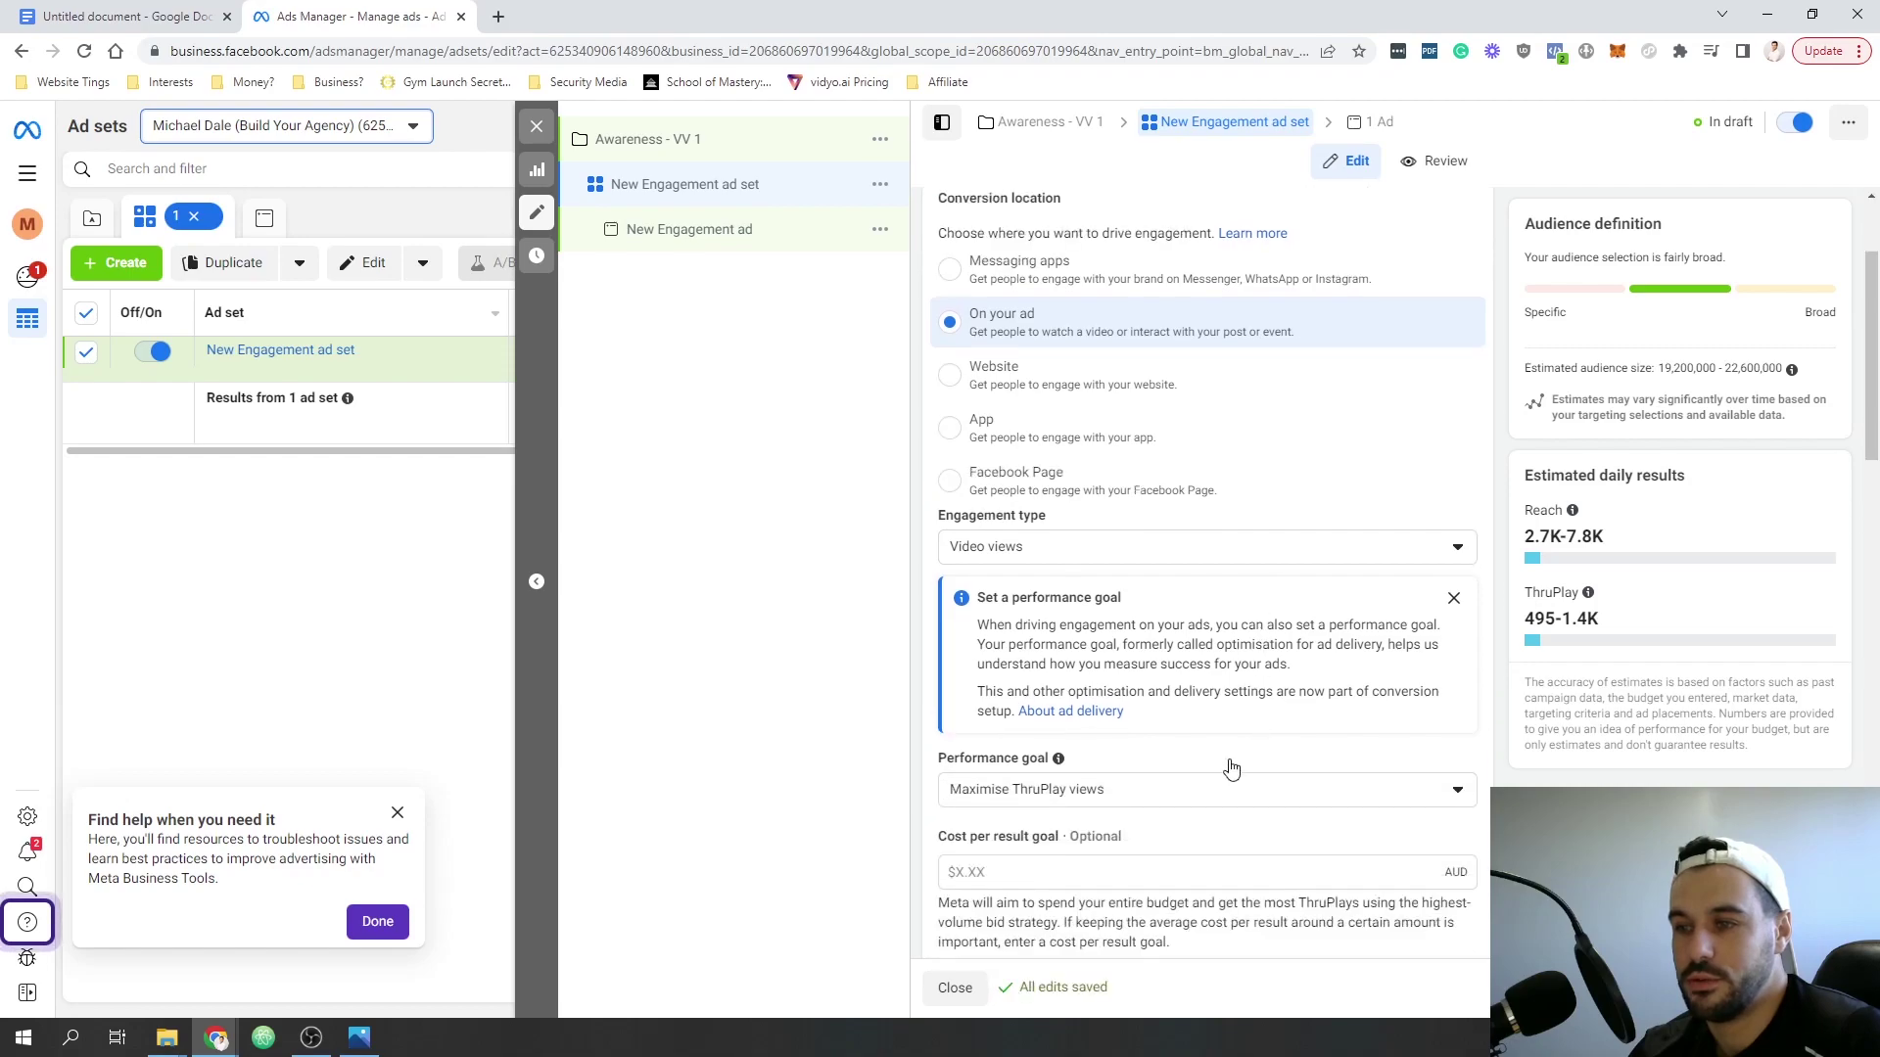
pyautogui.click(1031, 532)
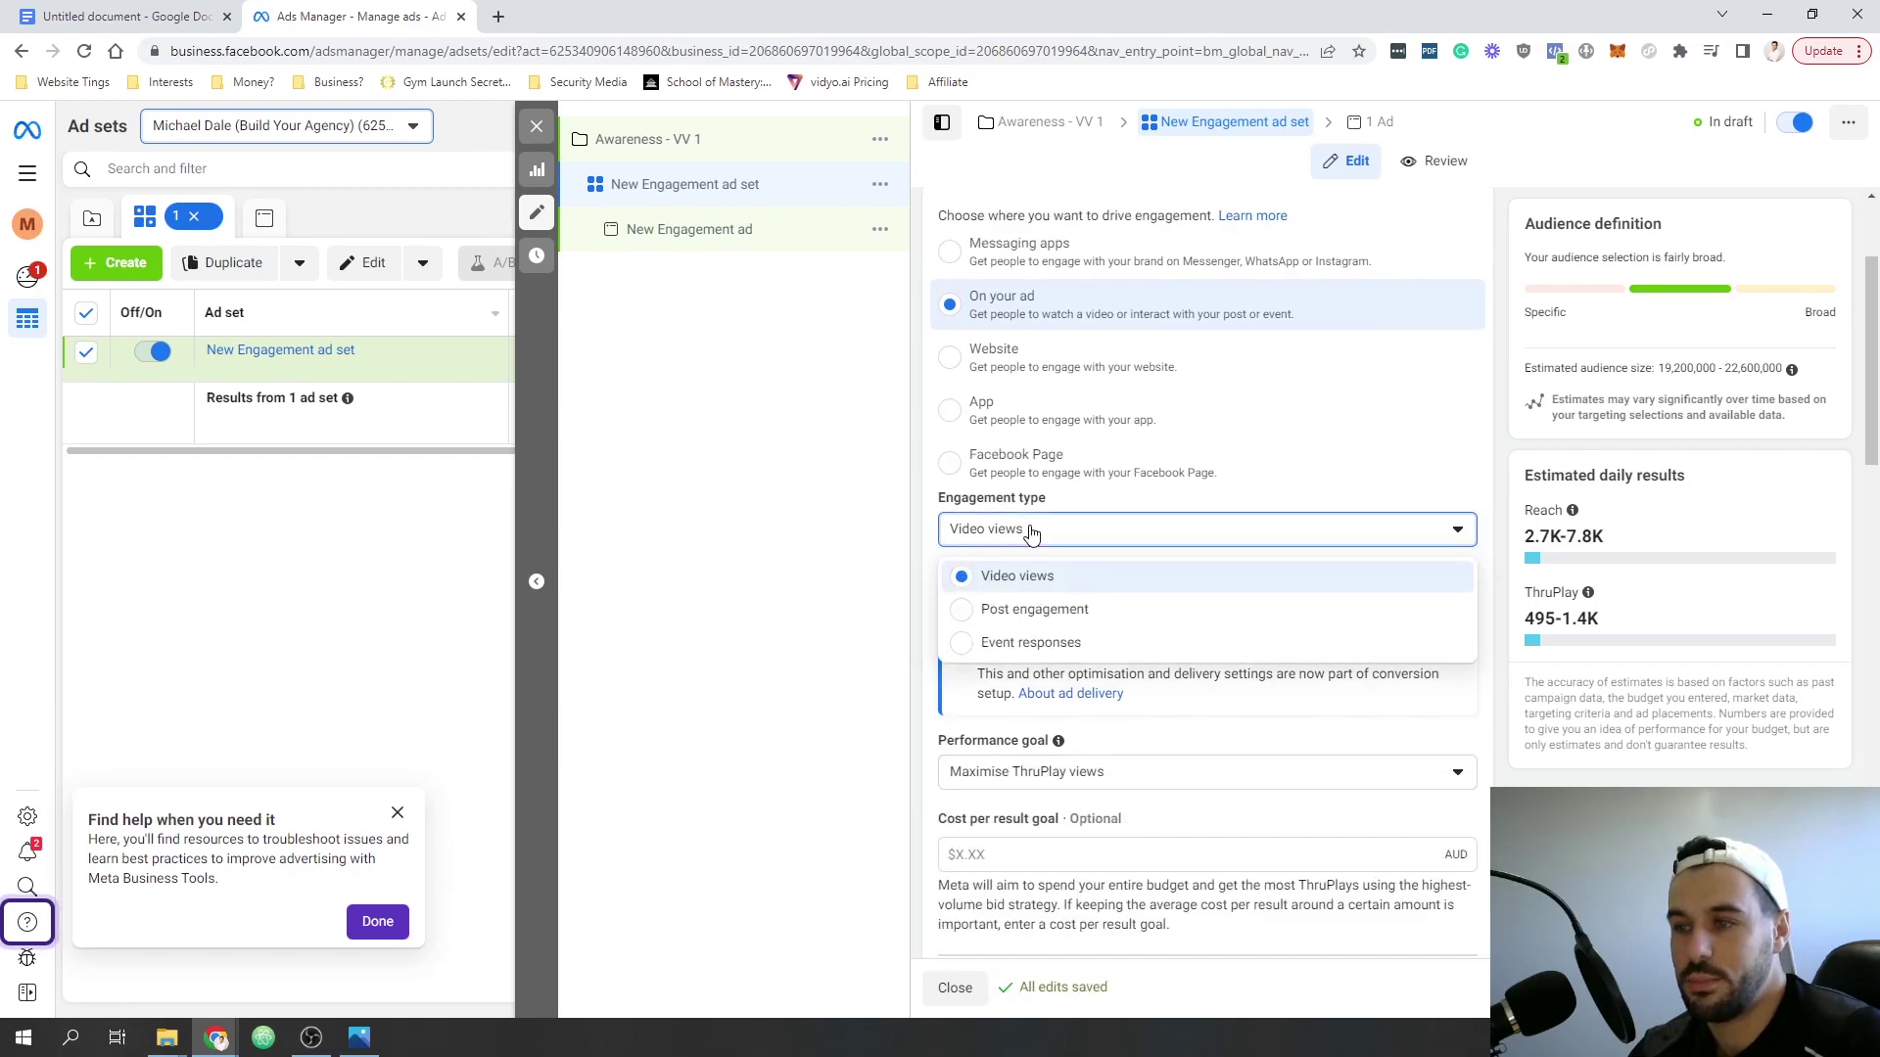
pyautogui.click(1055, 581)
pyautogui.scroll(-2, 1077, 602)
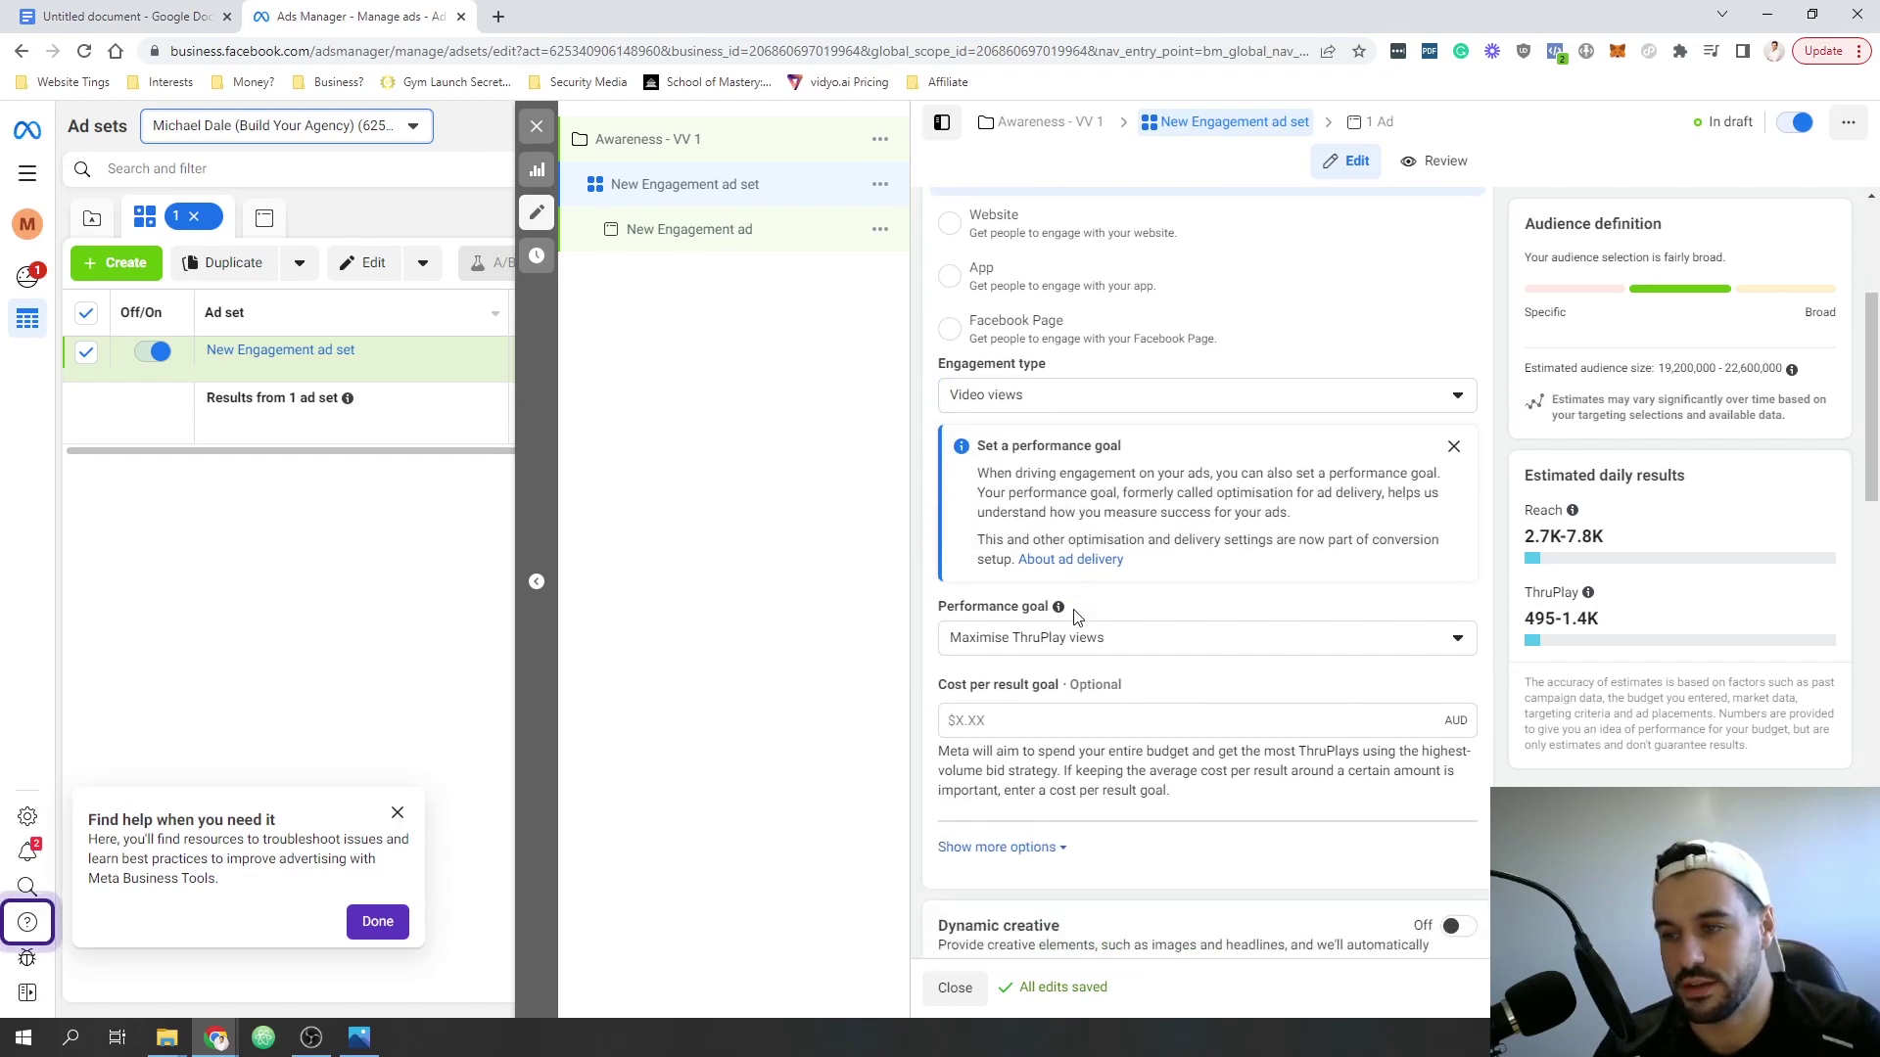
pyautogui.click(1038, 579)
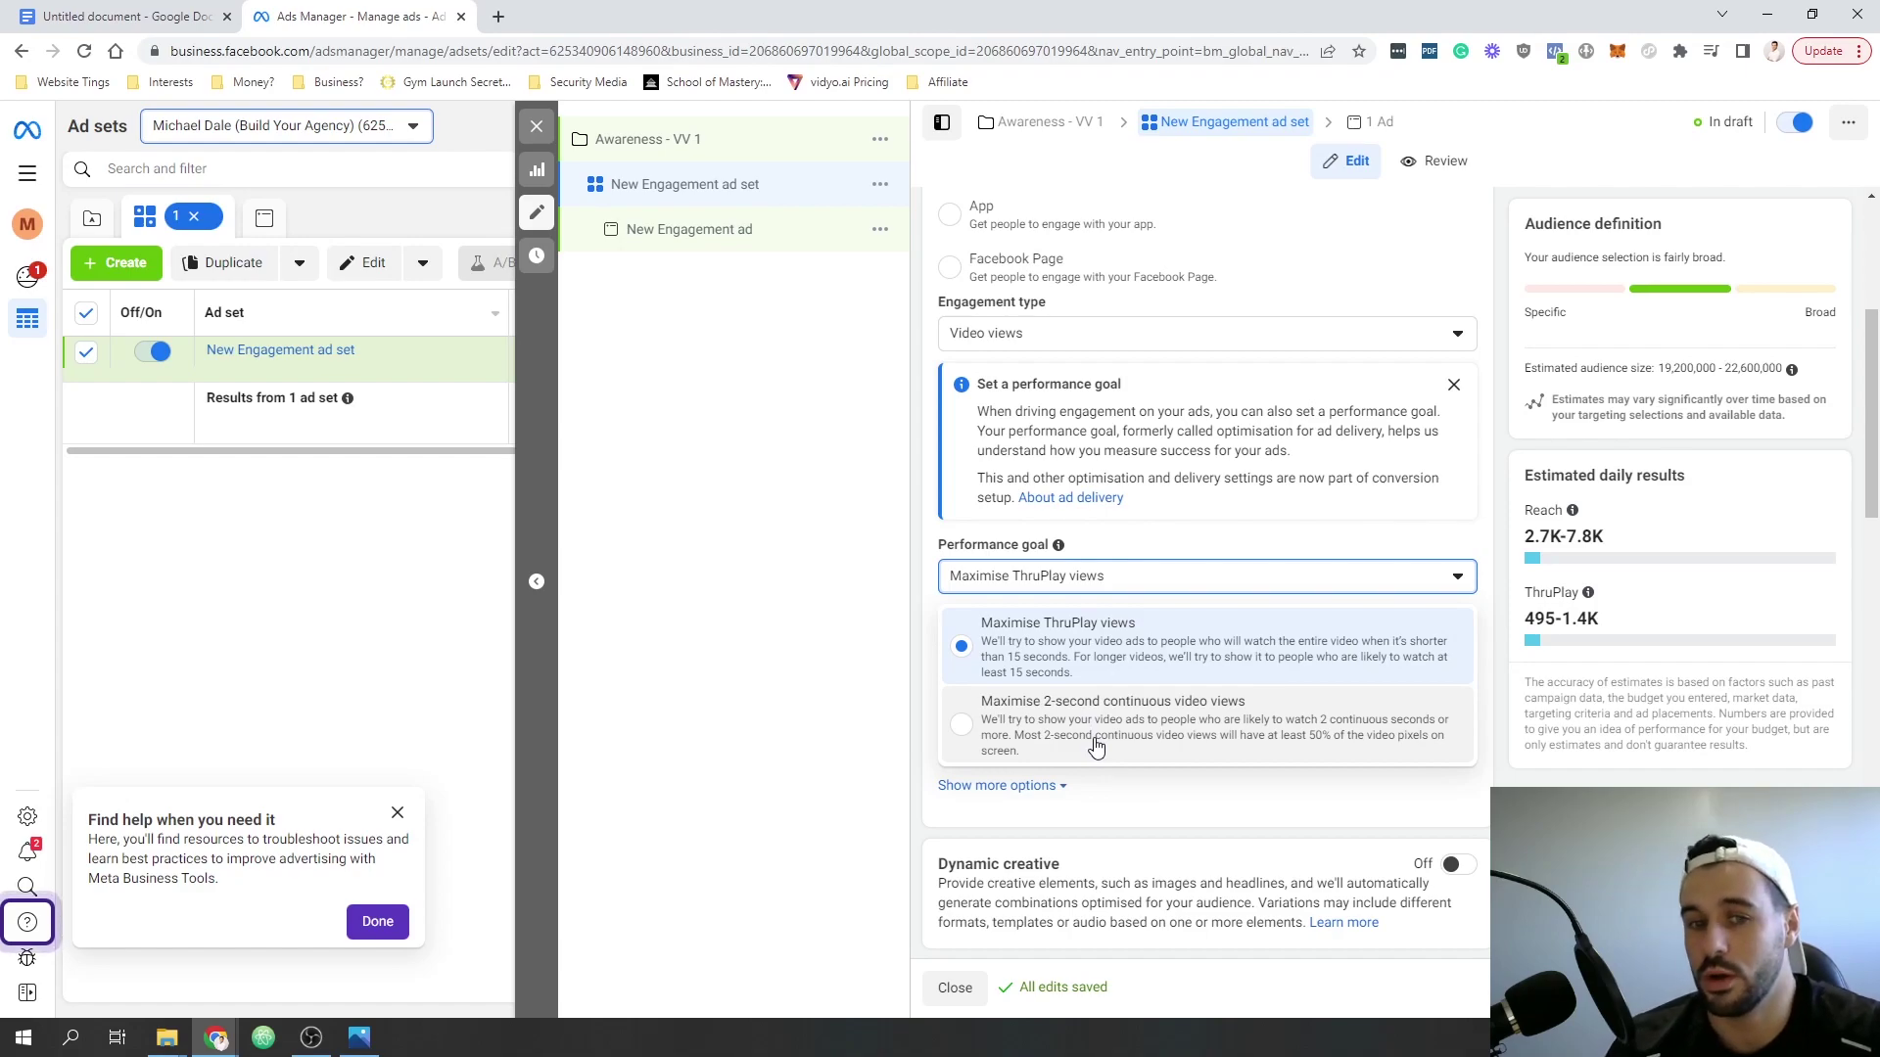
pyautogui.click(1106, 661)
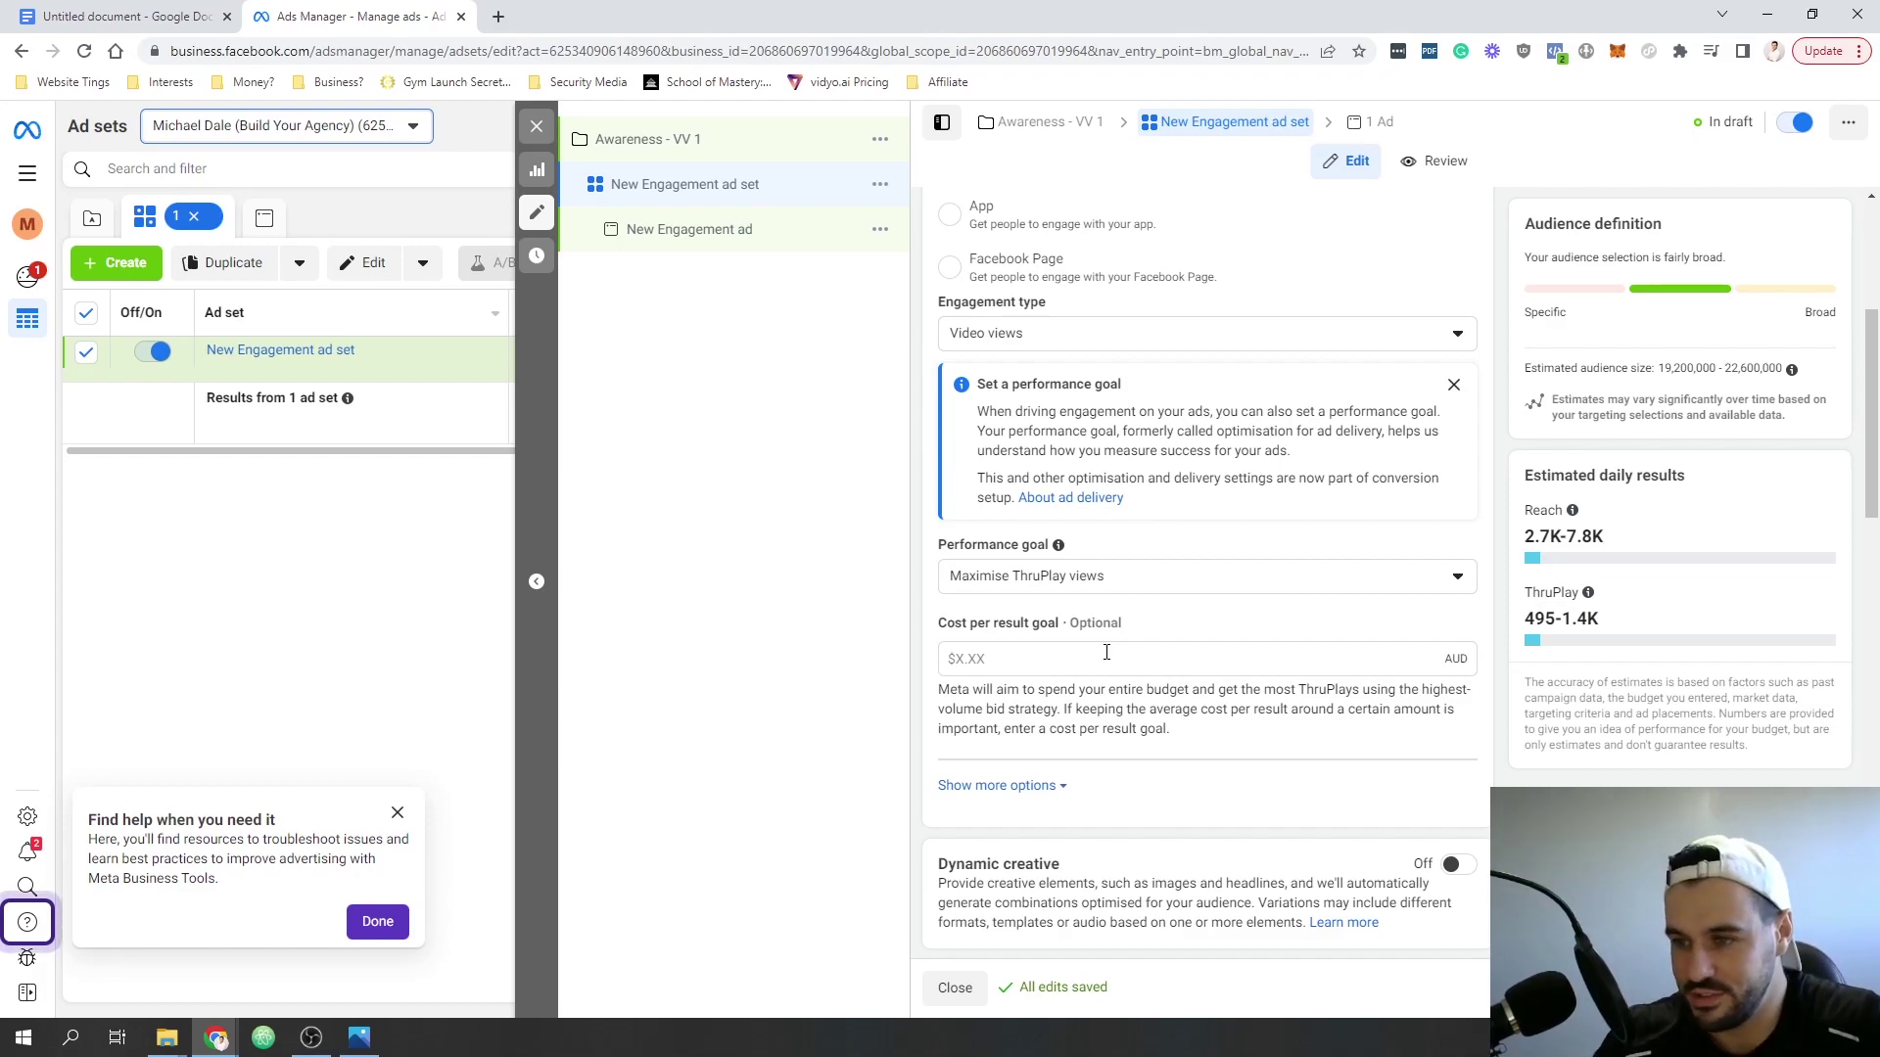
# - Examine the ad set's dynamic creative, budget, schedule and audience settings
pyautogui.scroll(-4, 1102, 658)
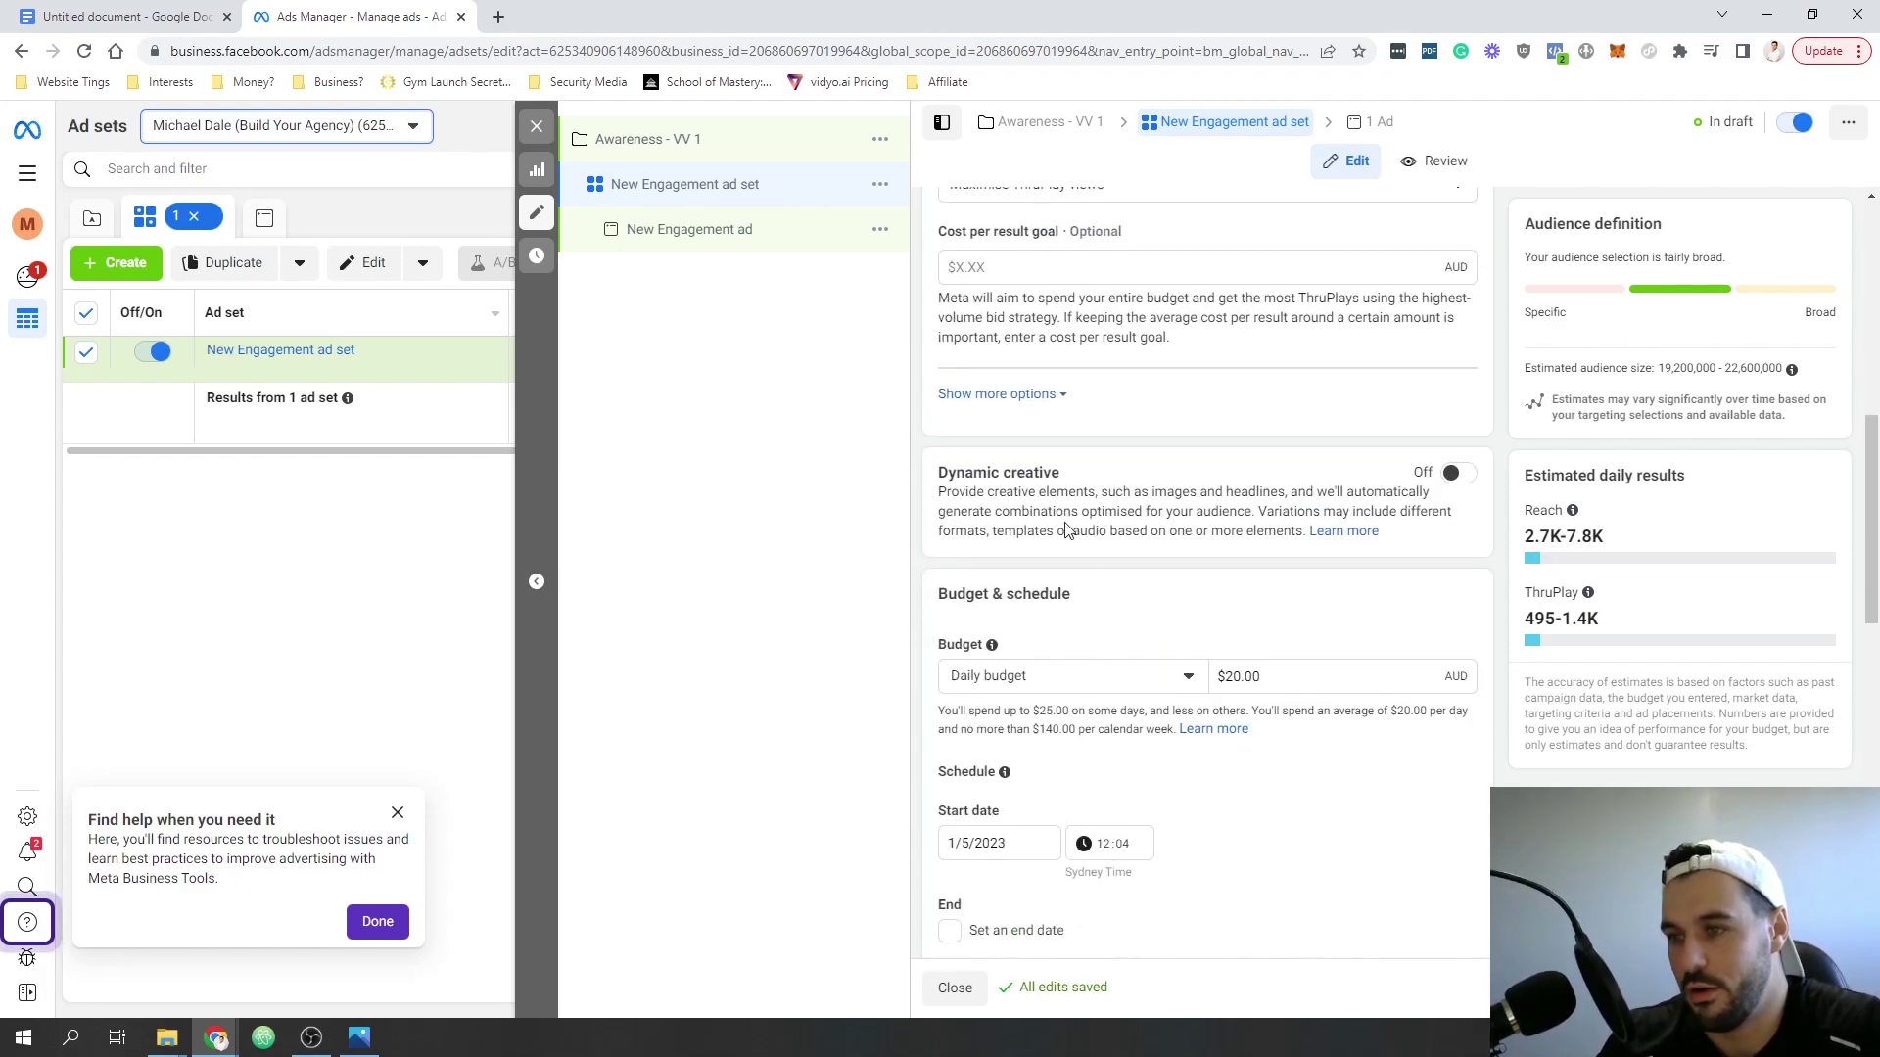
pyautogui.scroll(-2, 1126, 539)
pyautogui.scroll(2, 1153, 477)
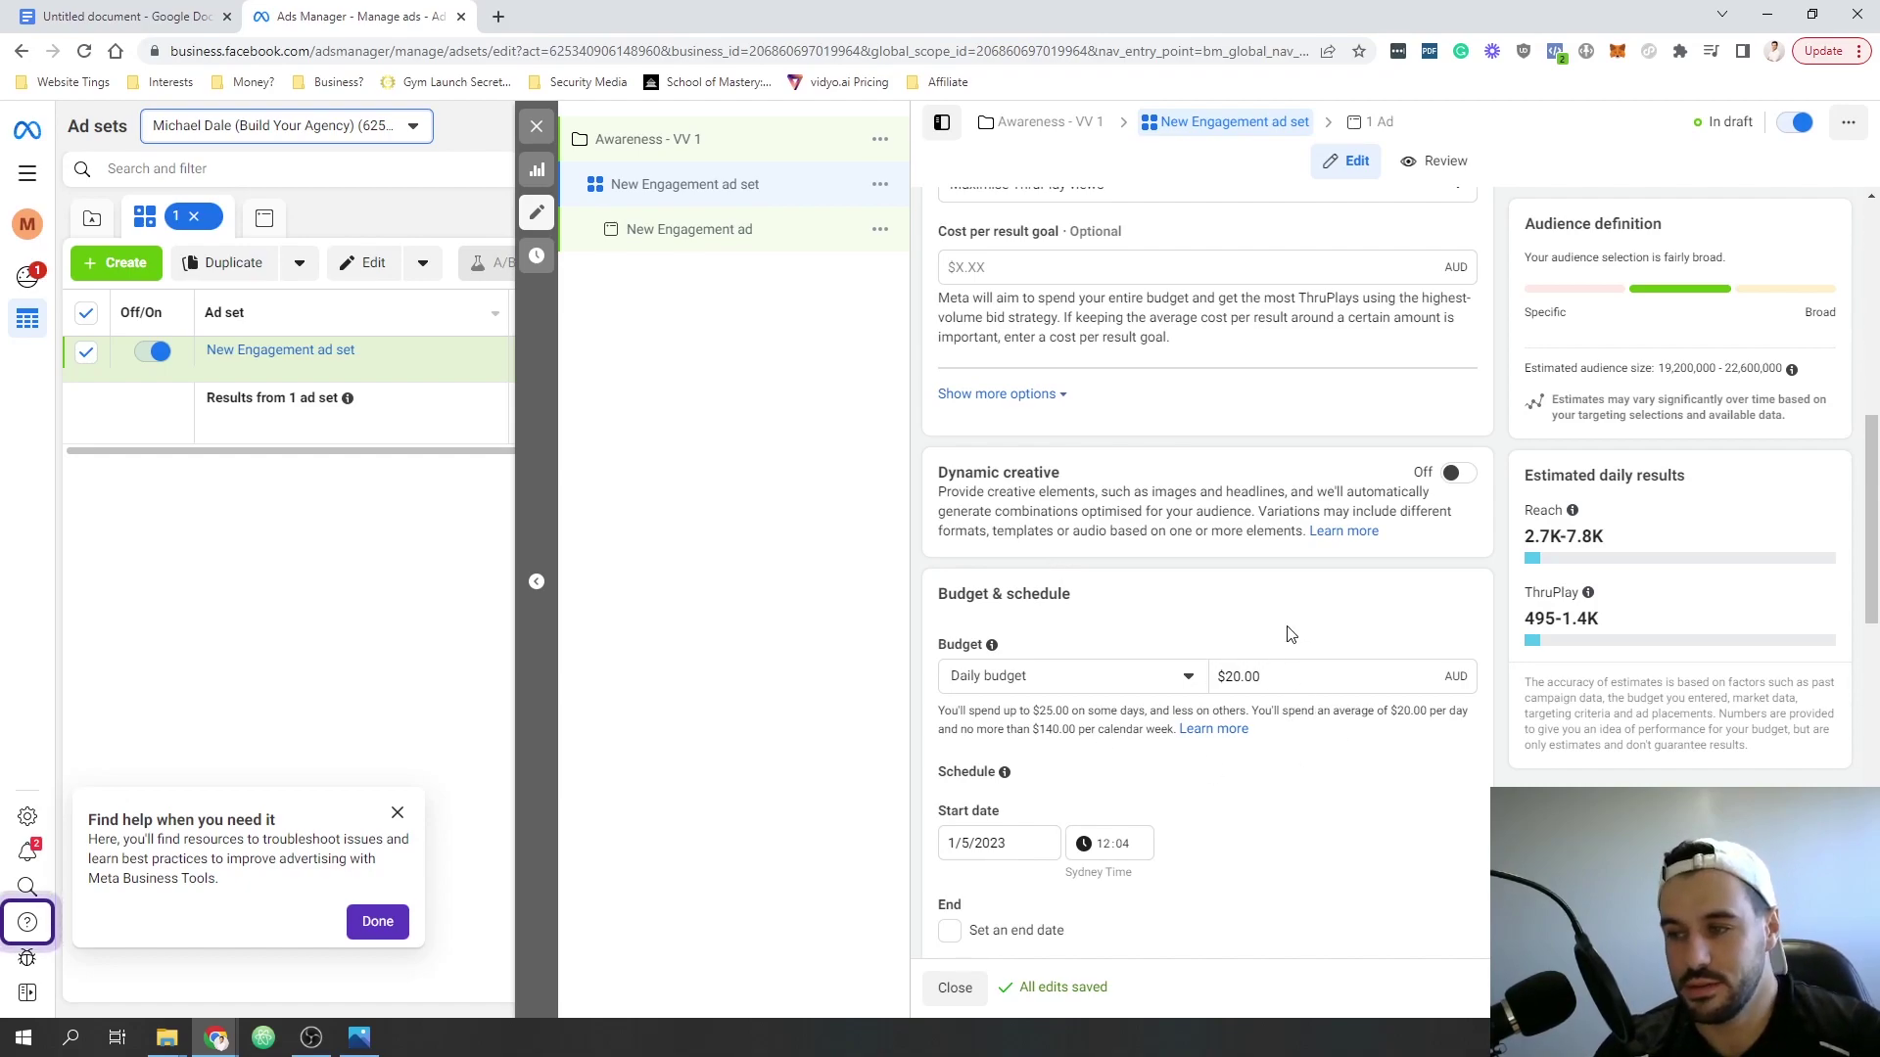
pyautogui.scroll(-7, 1236, 841)
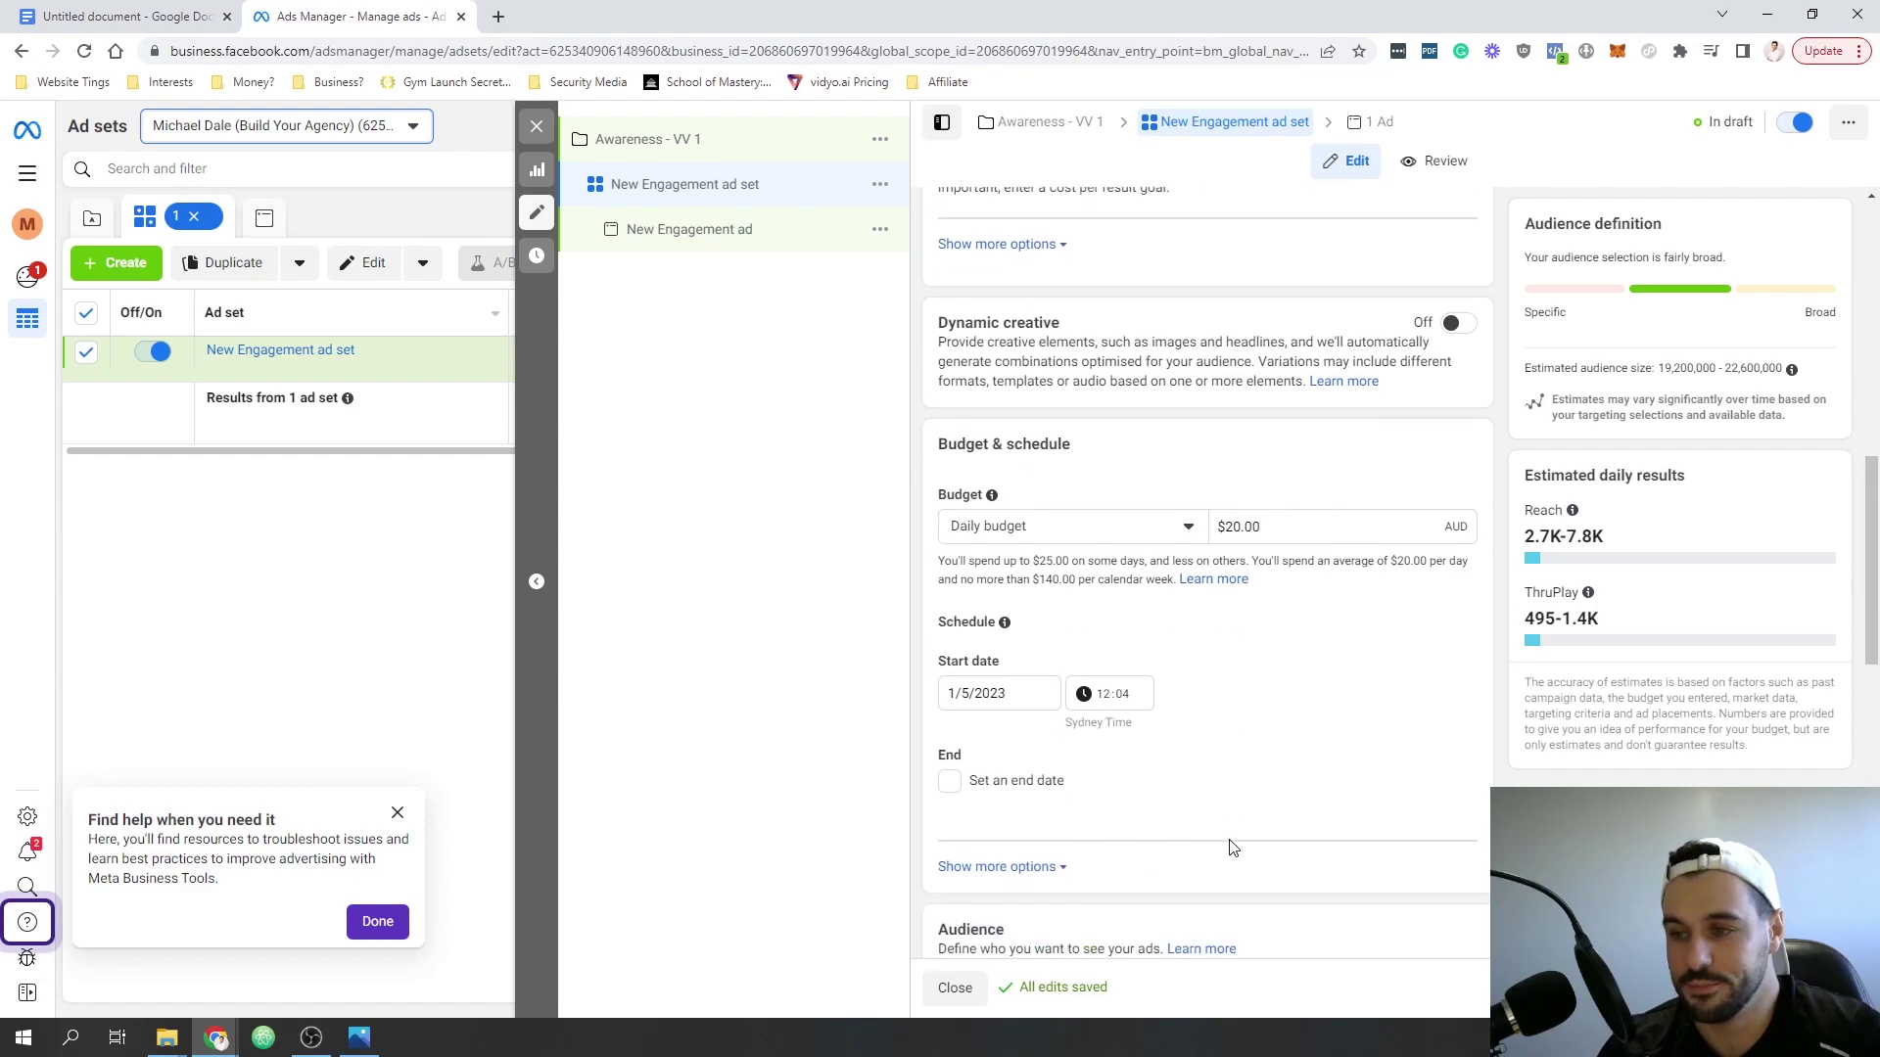
pyautogui.scroll(-2, 1186, 681)
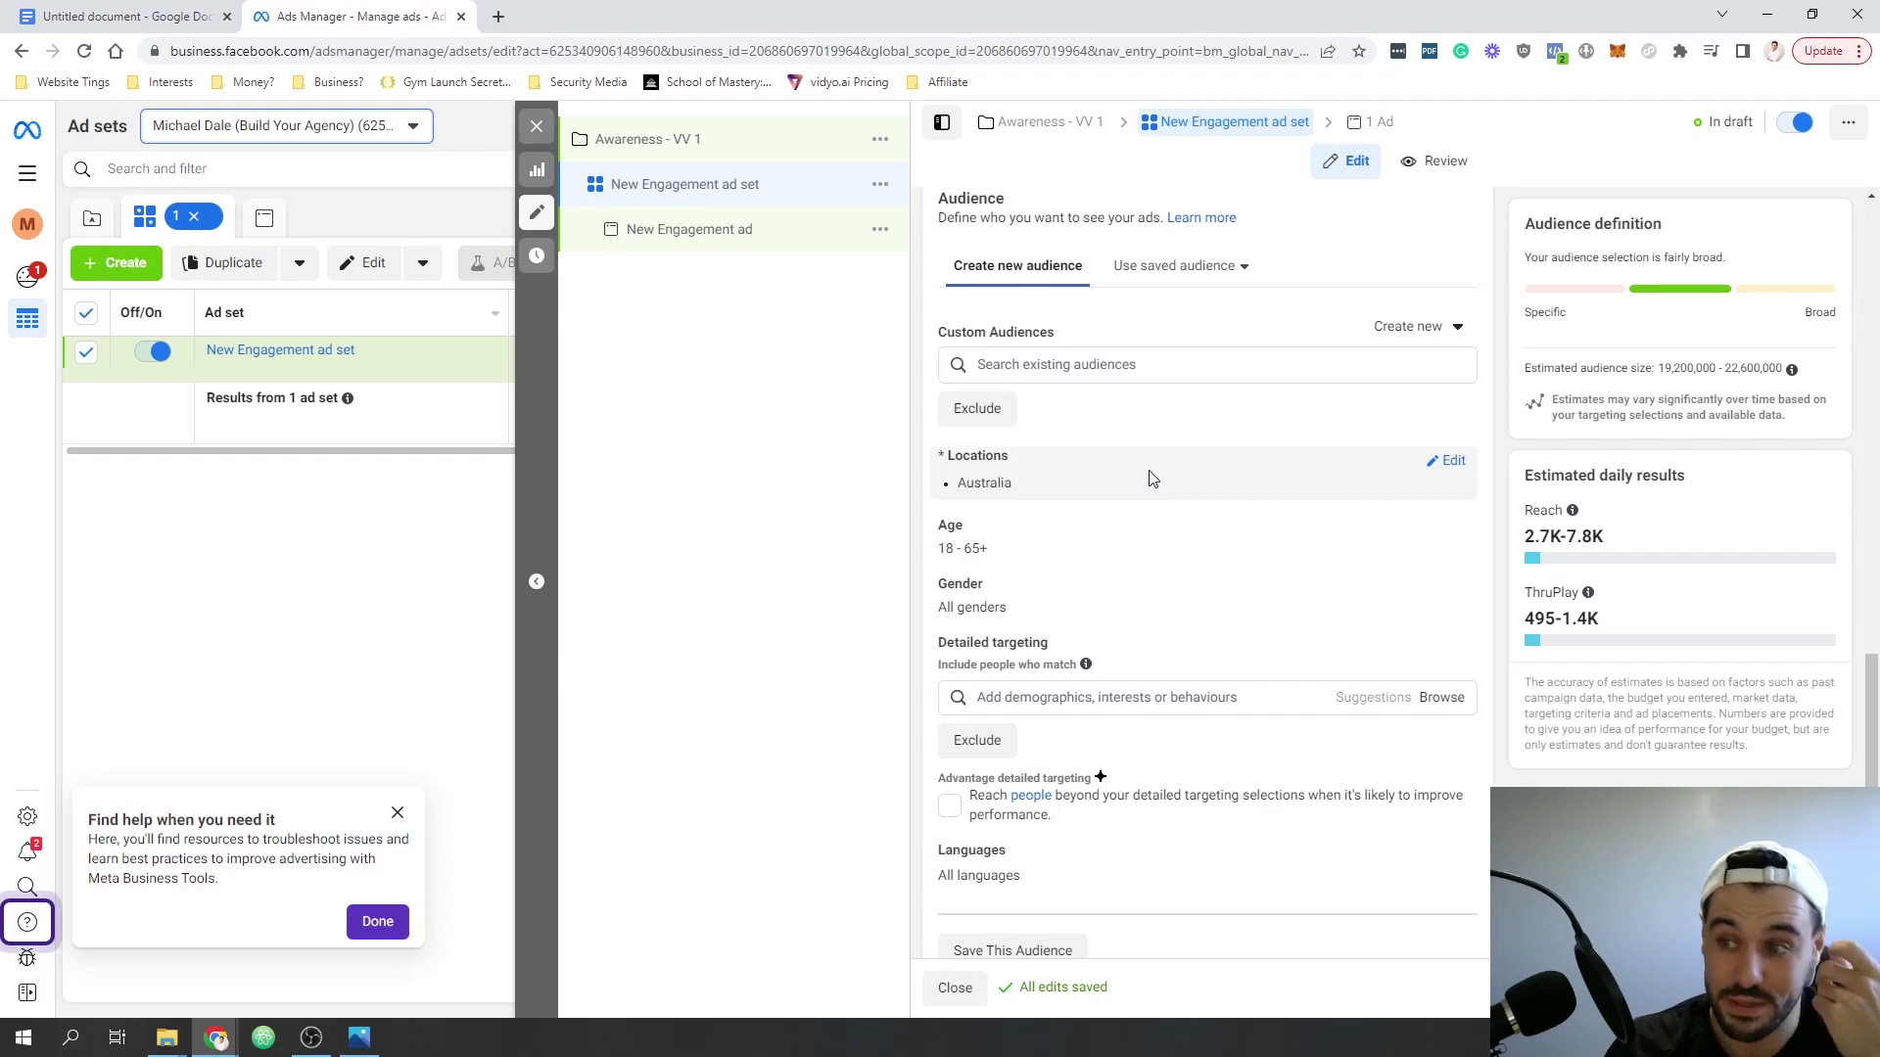
# - Replace Australia with the city of Brisbane, Queensland, Australia as the ad set's target location
pyautogui.click(1453, 463)
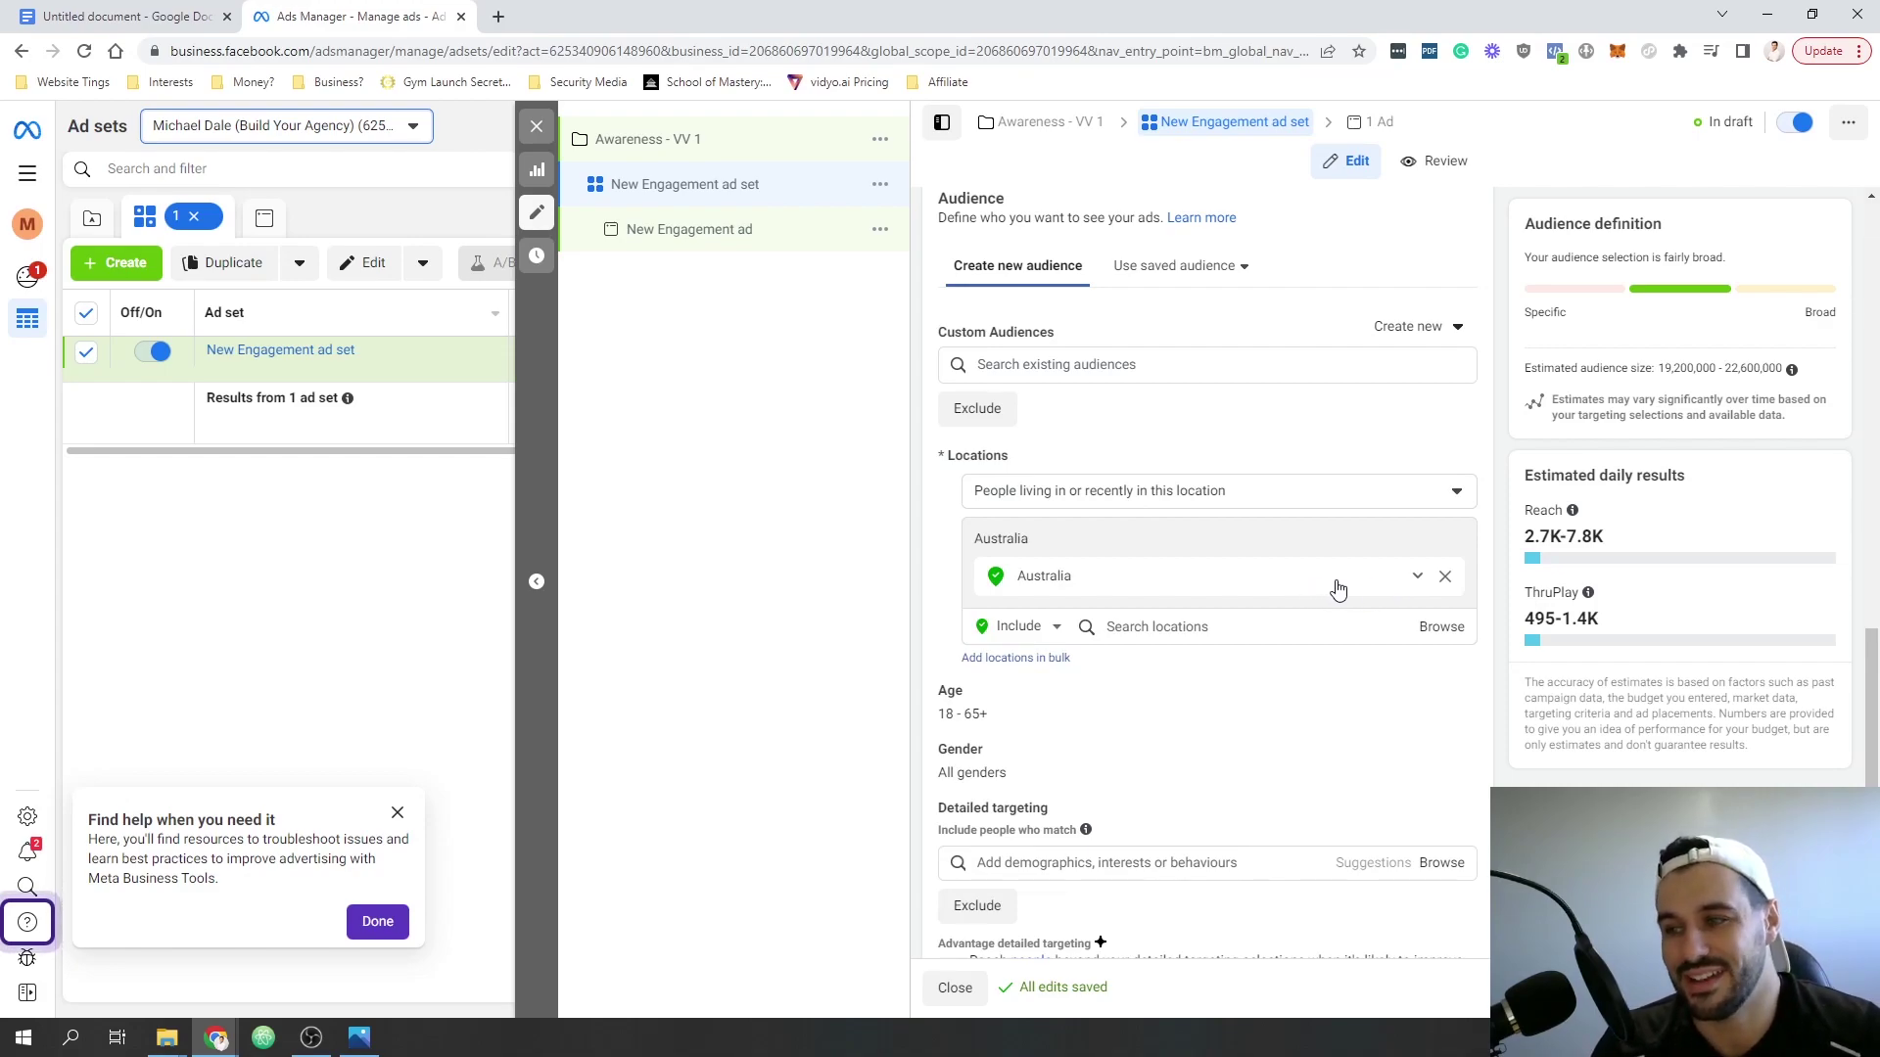
pyautogui.click(1445, 578)
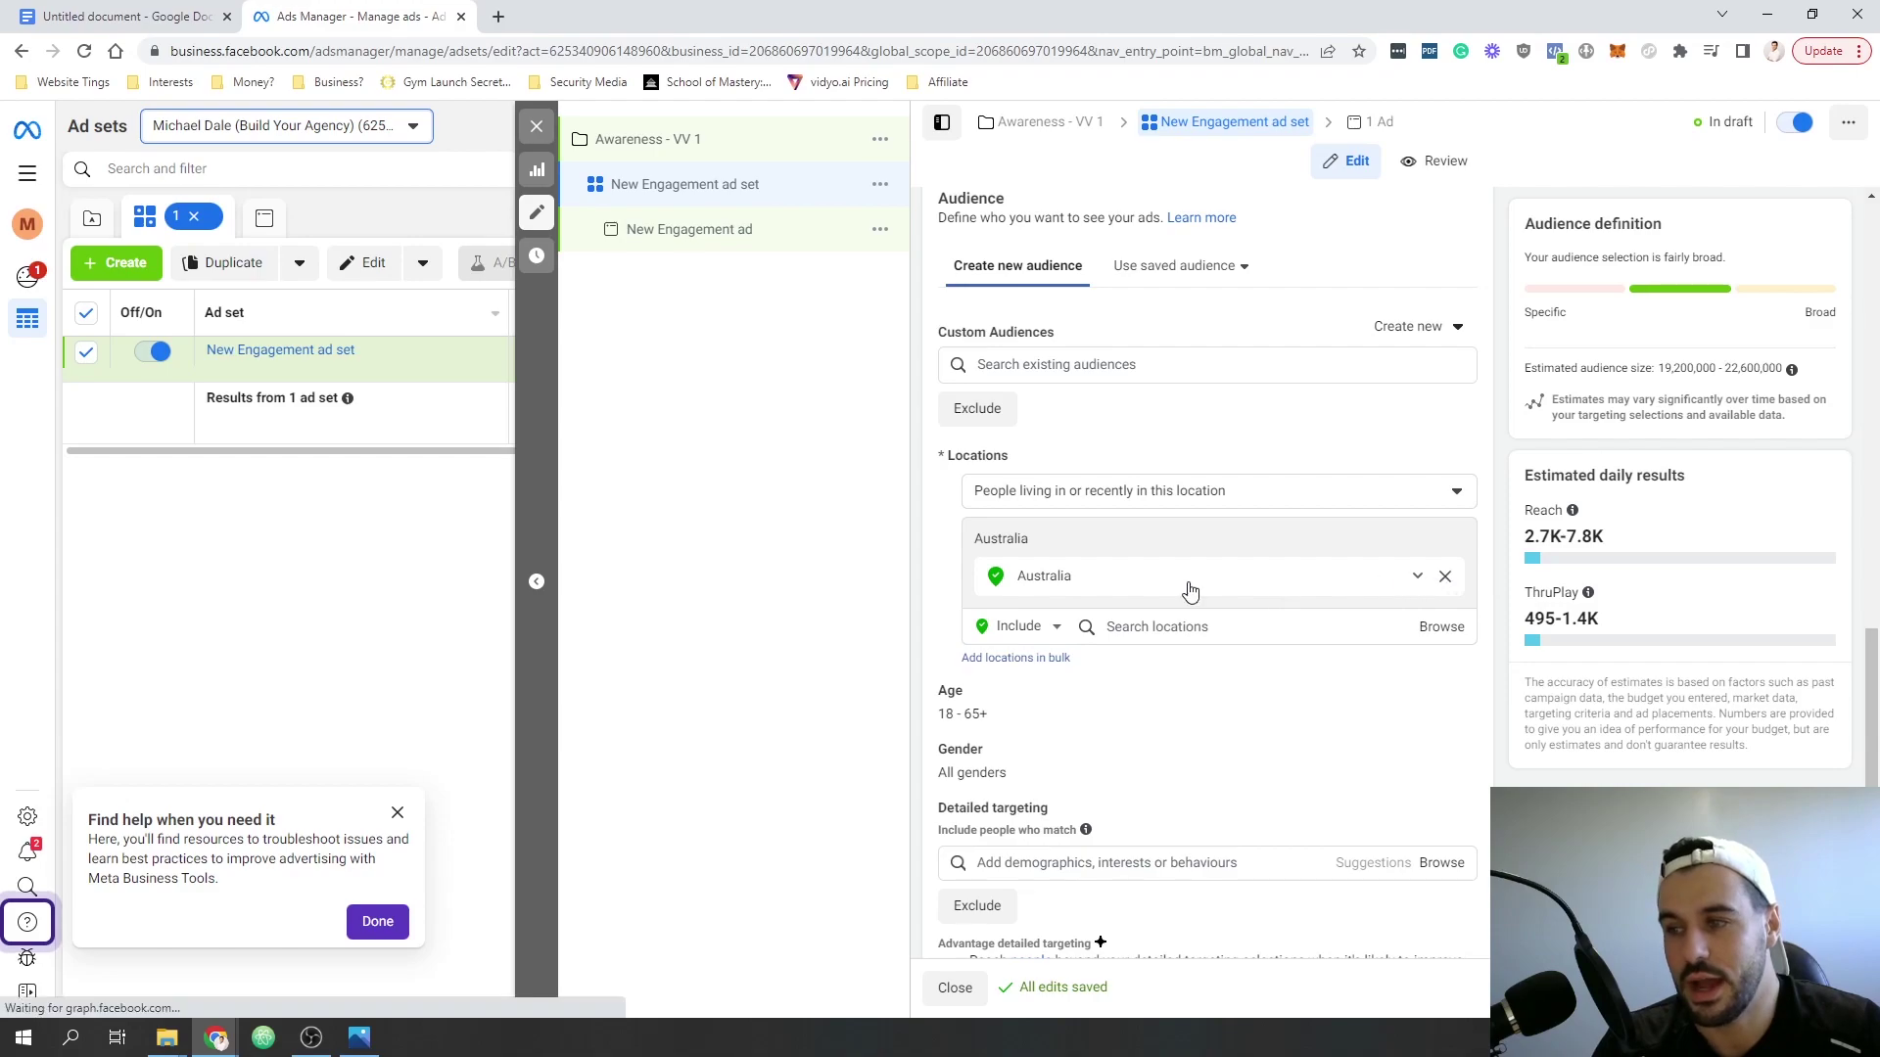
pyautogui.click(1057, 558)
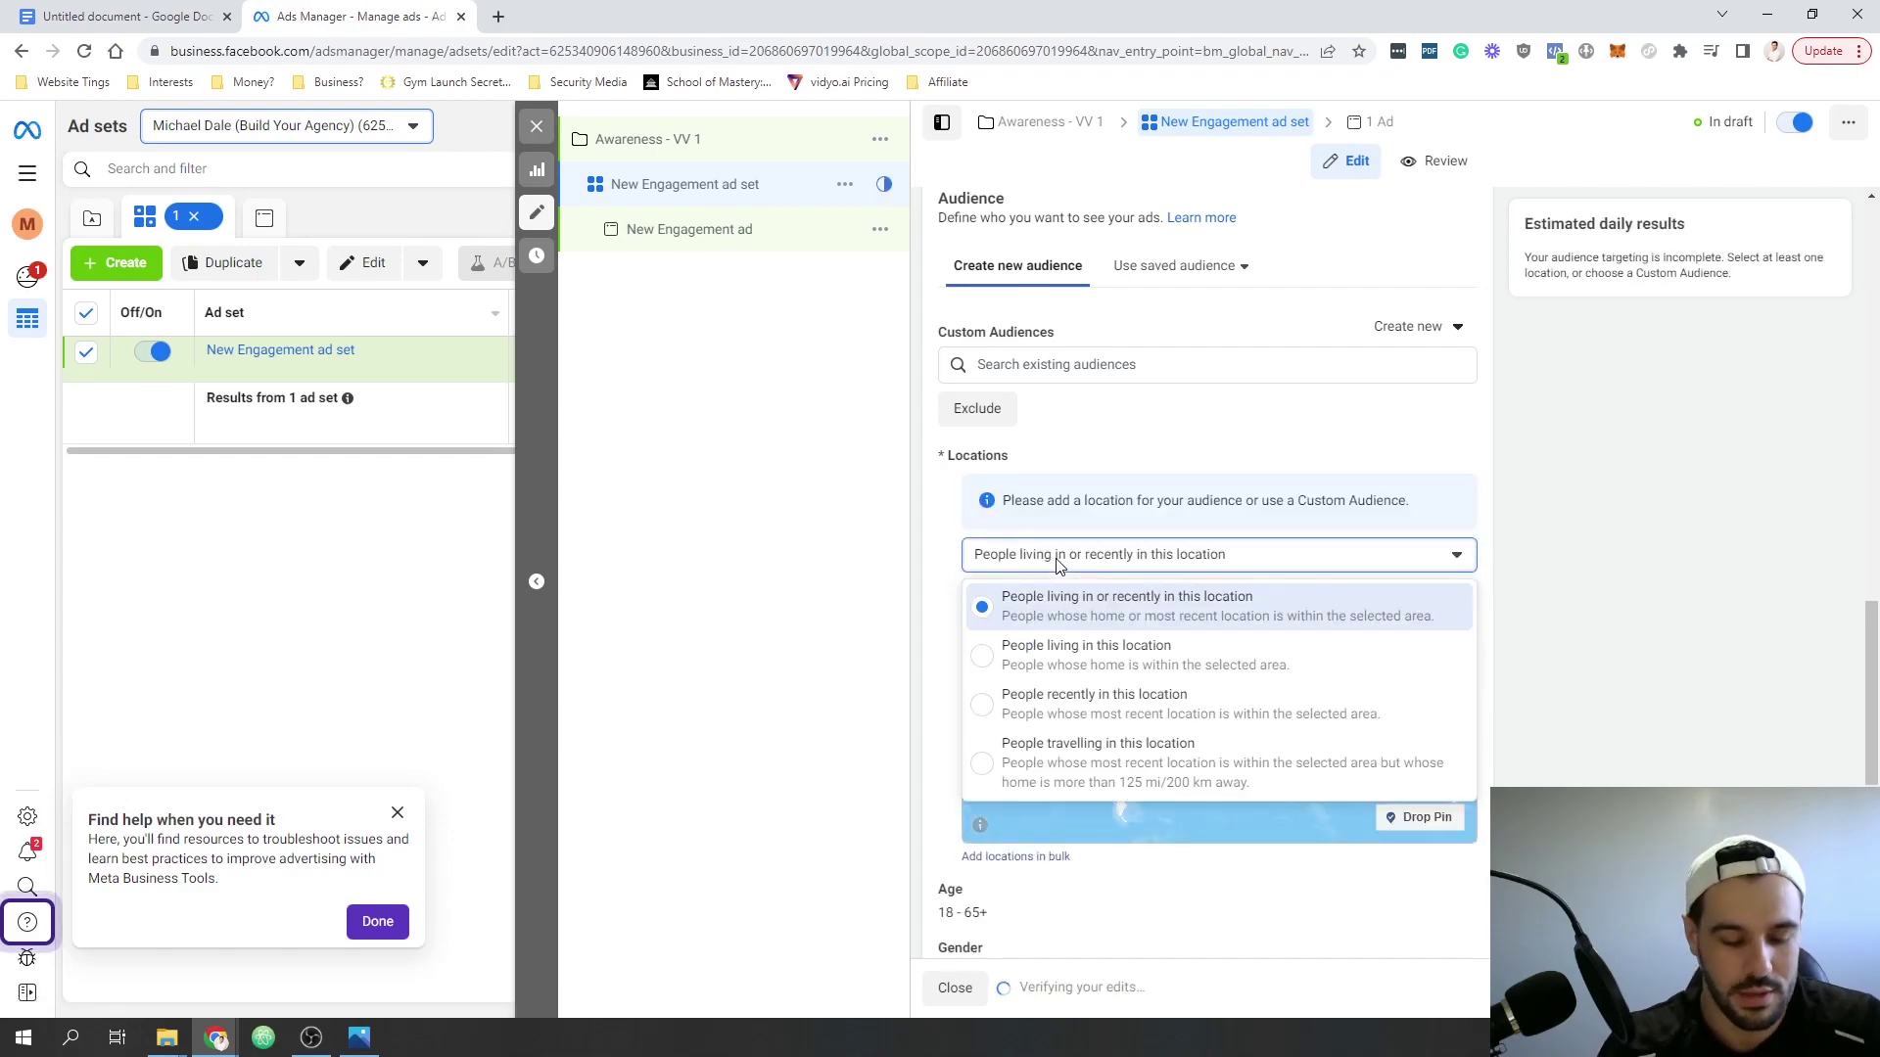
pyautogui.click(1104, 613)
pyautogui.click(1152, 600)
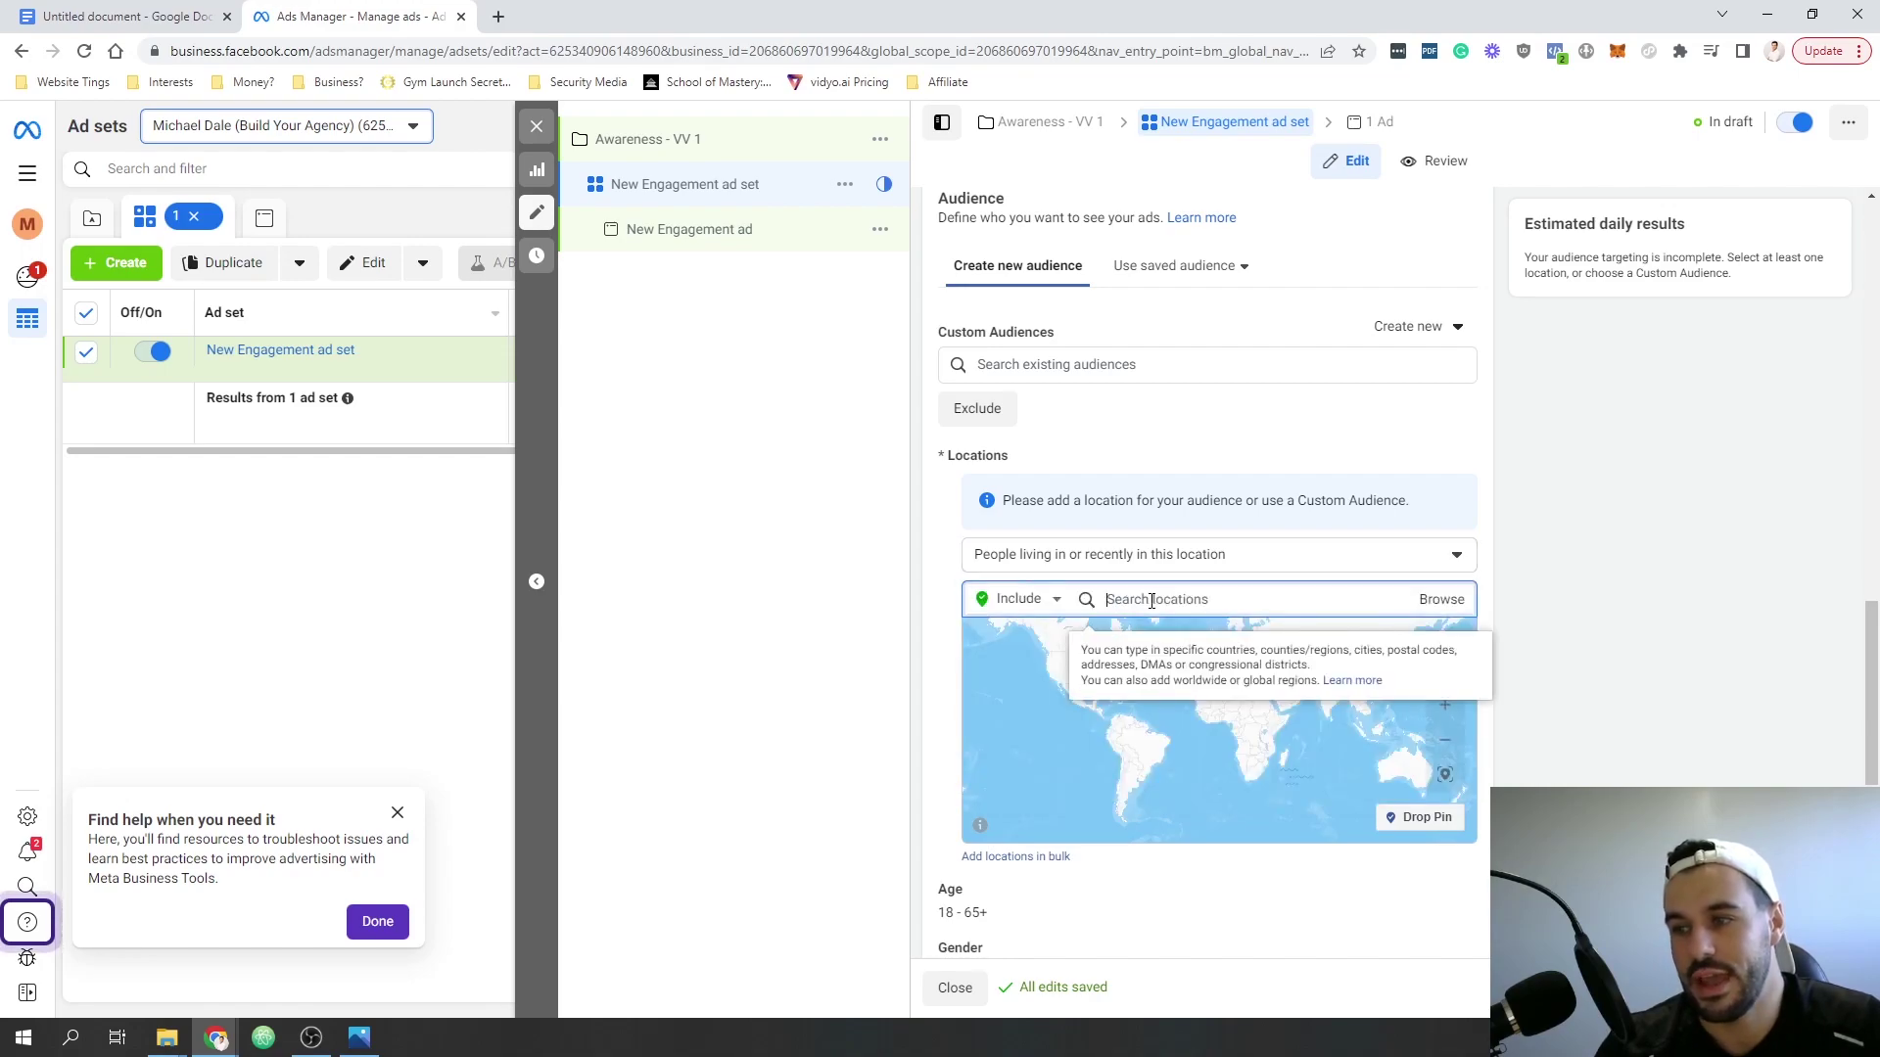
pyautogui.write('brisbane')
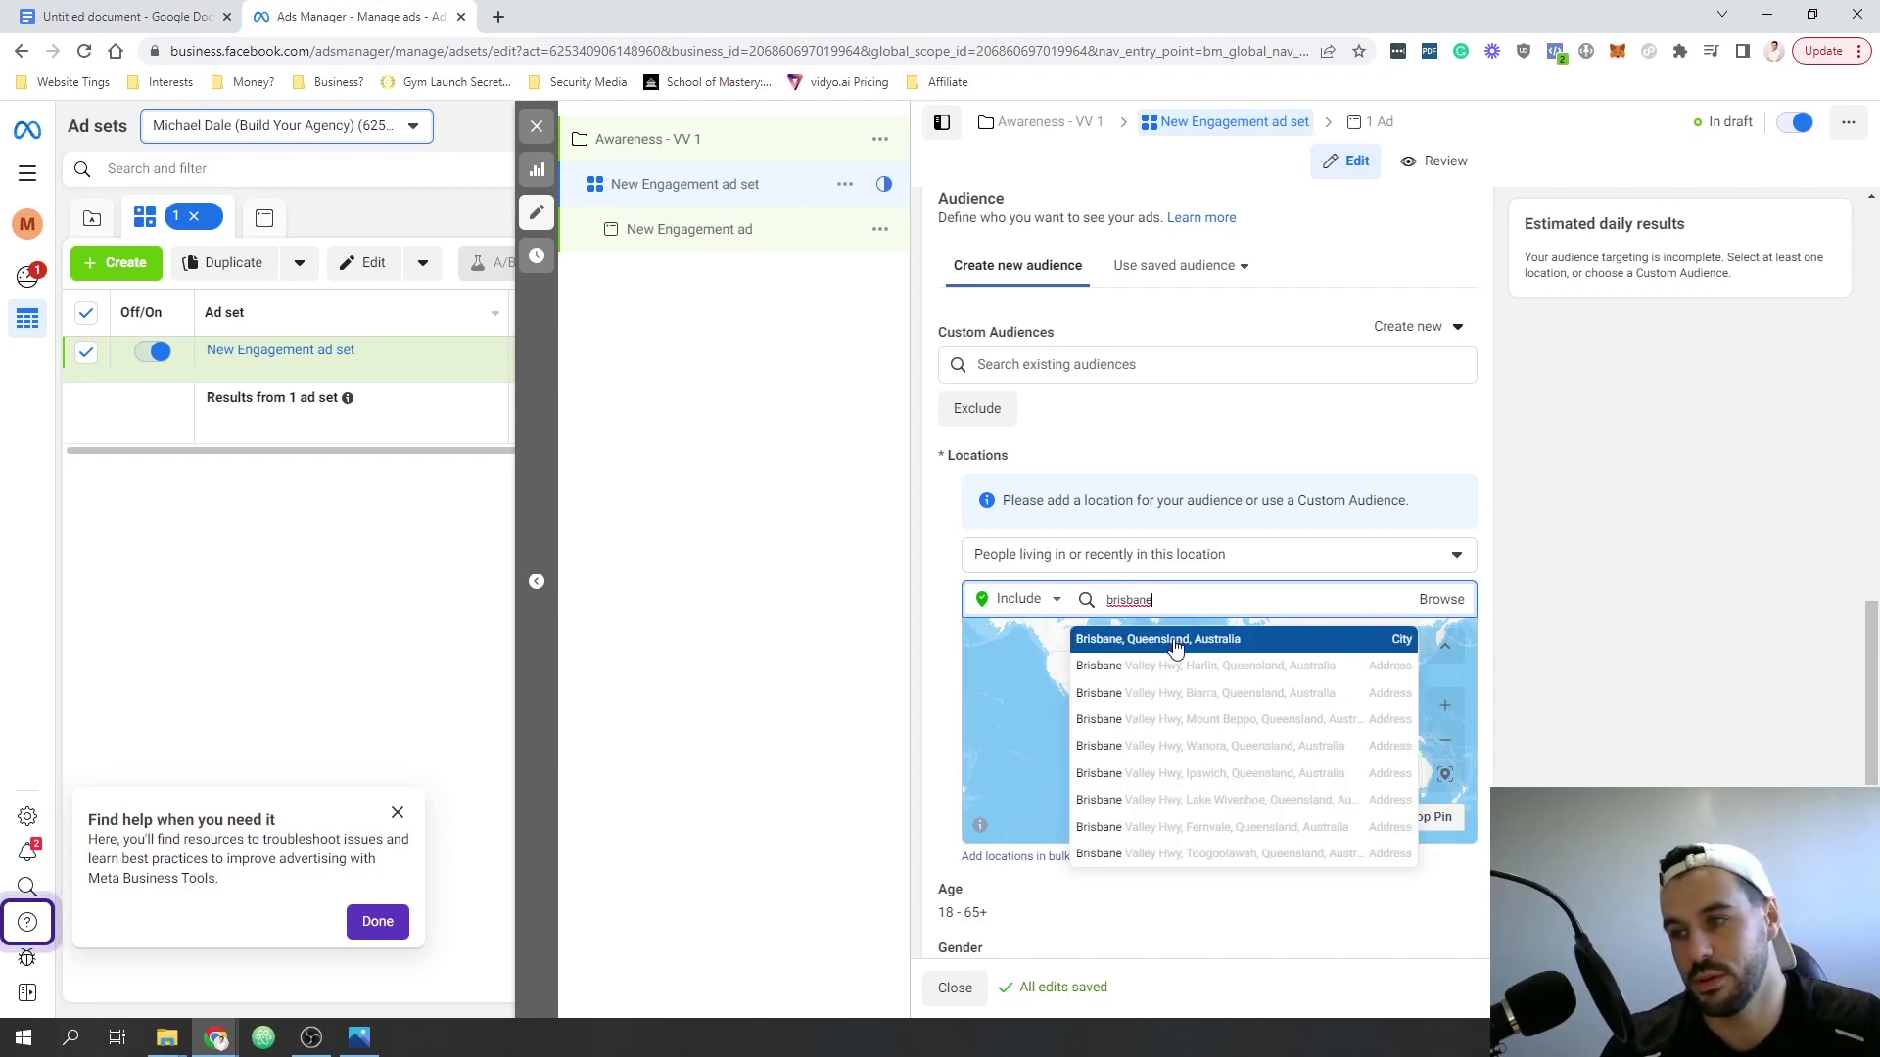
pyautogui.click(1169, 641)
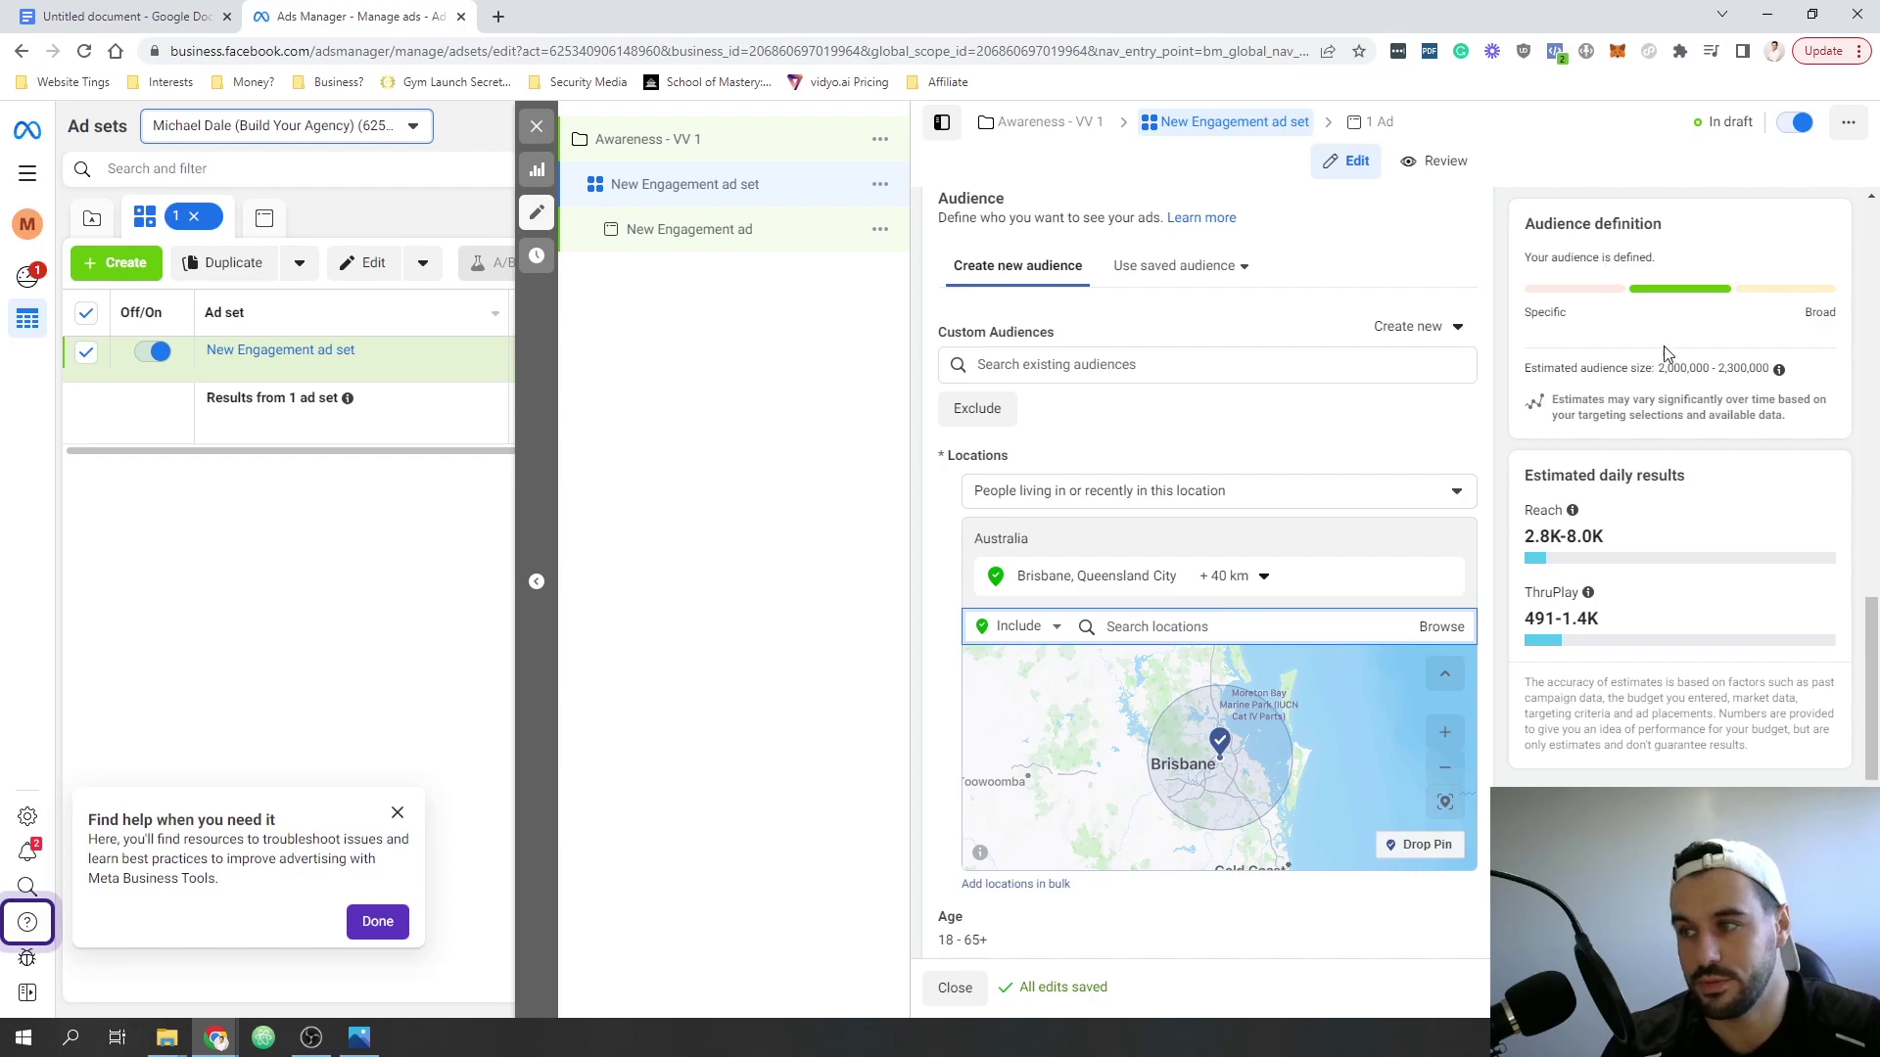
# - Examine the estimated audience size, location radius, age, gender, detailed targeting and placement settings for the Brisbane audience
pyautogui.moveTo(1658, 369); pyautogui.dragTo(1779, 374)
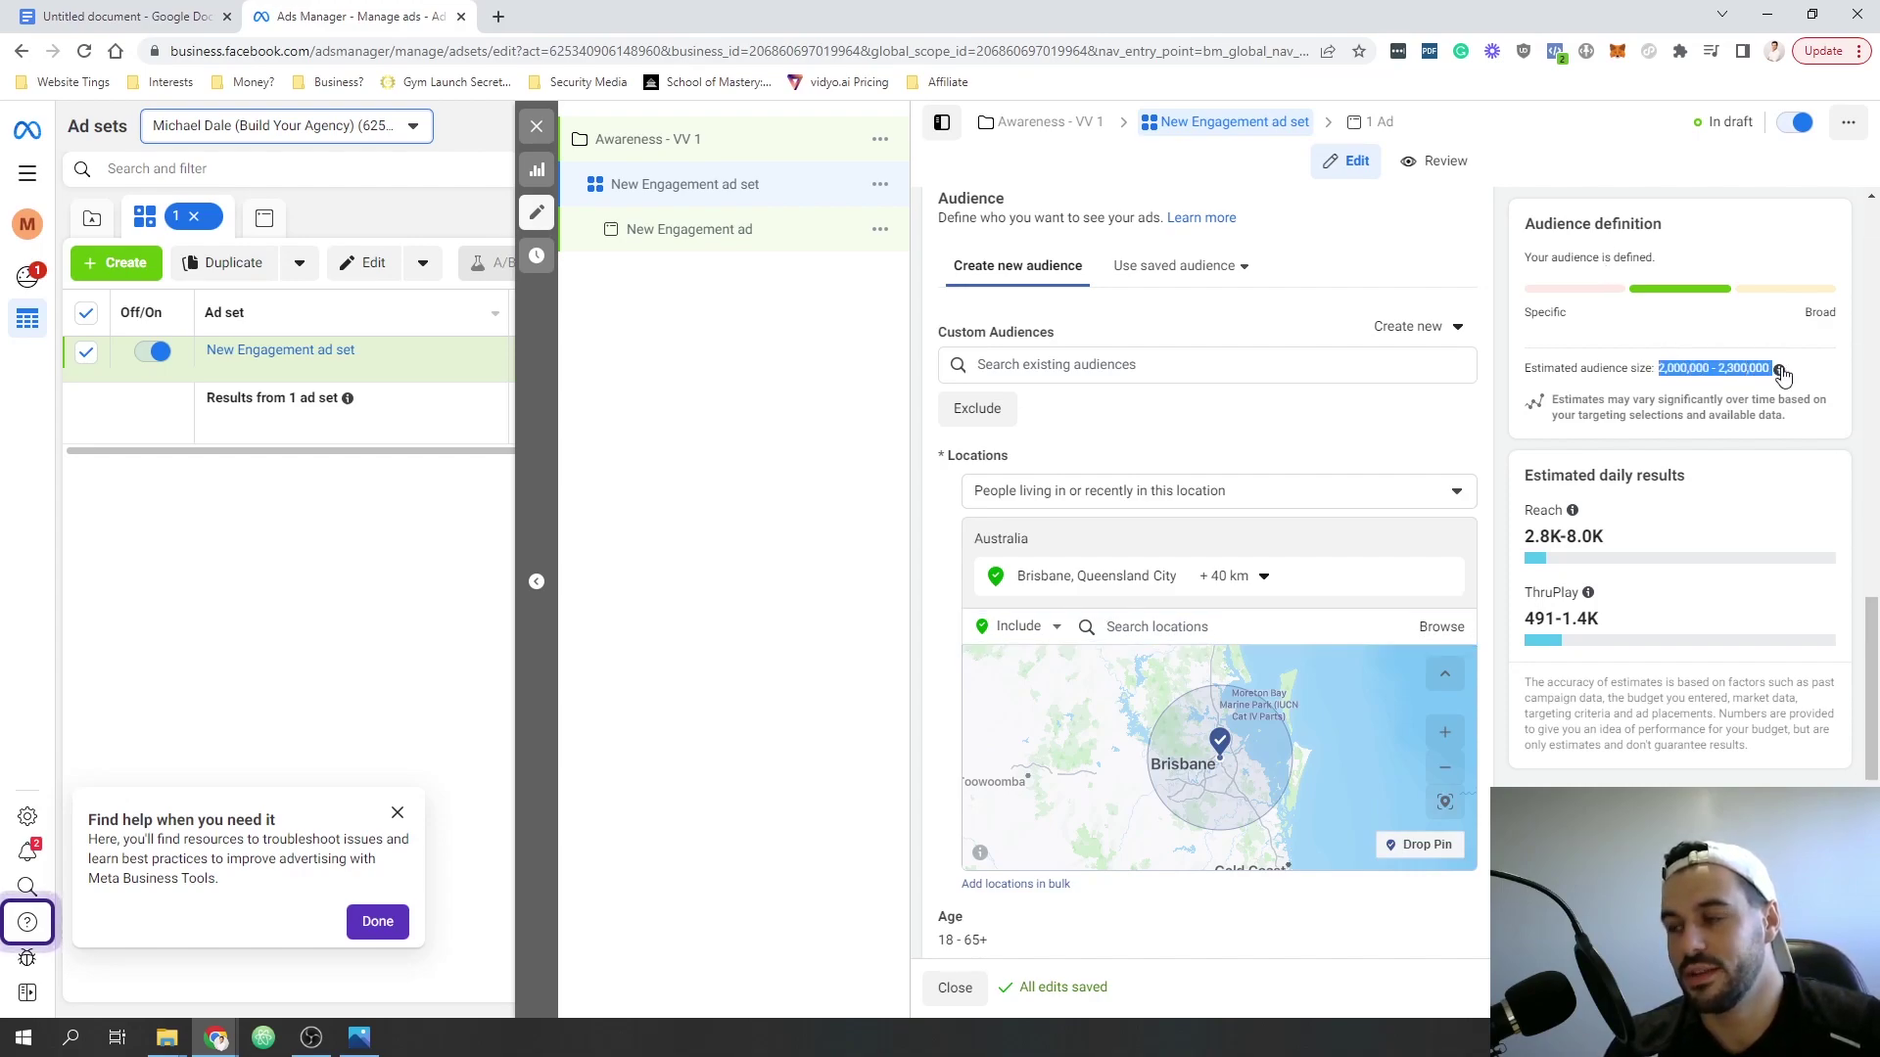
pyautogui.click(1827, 373)
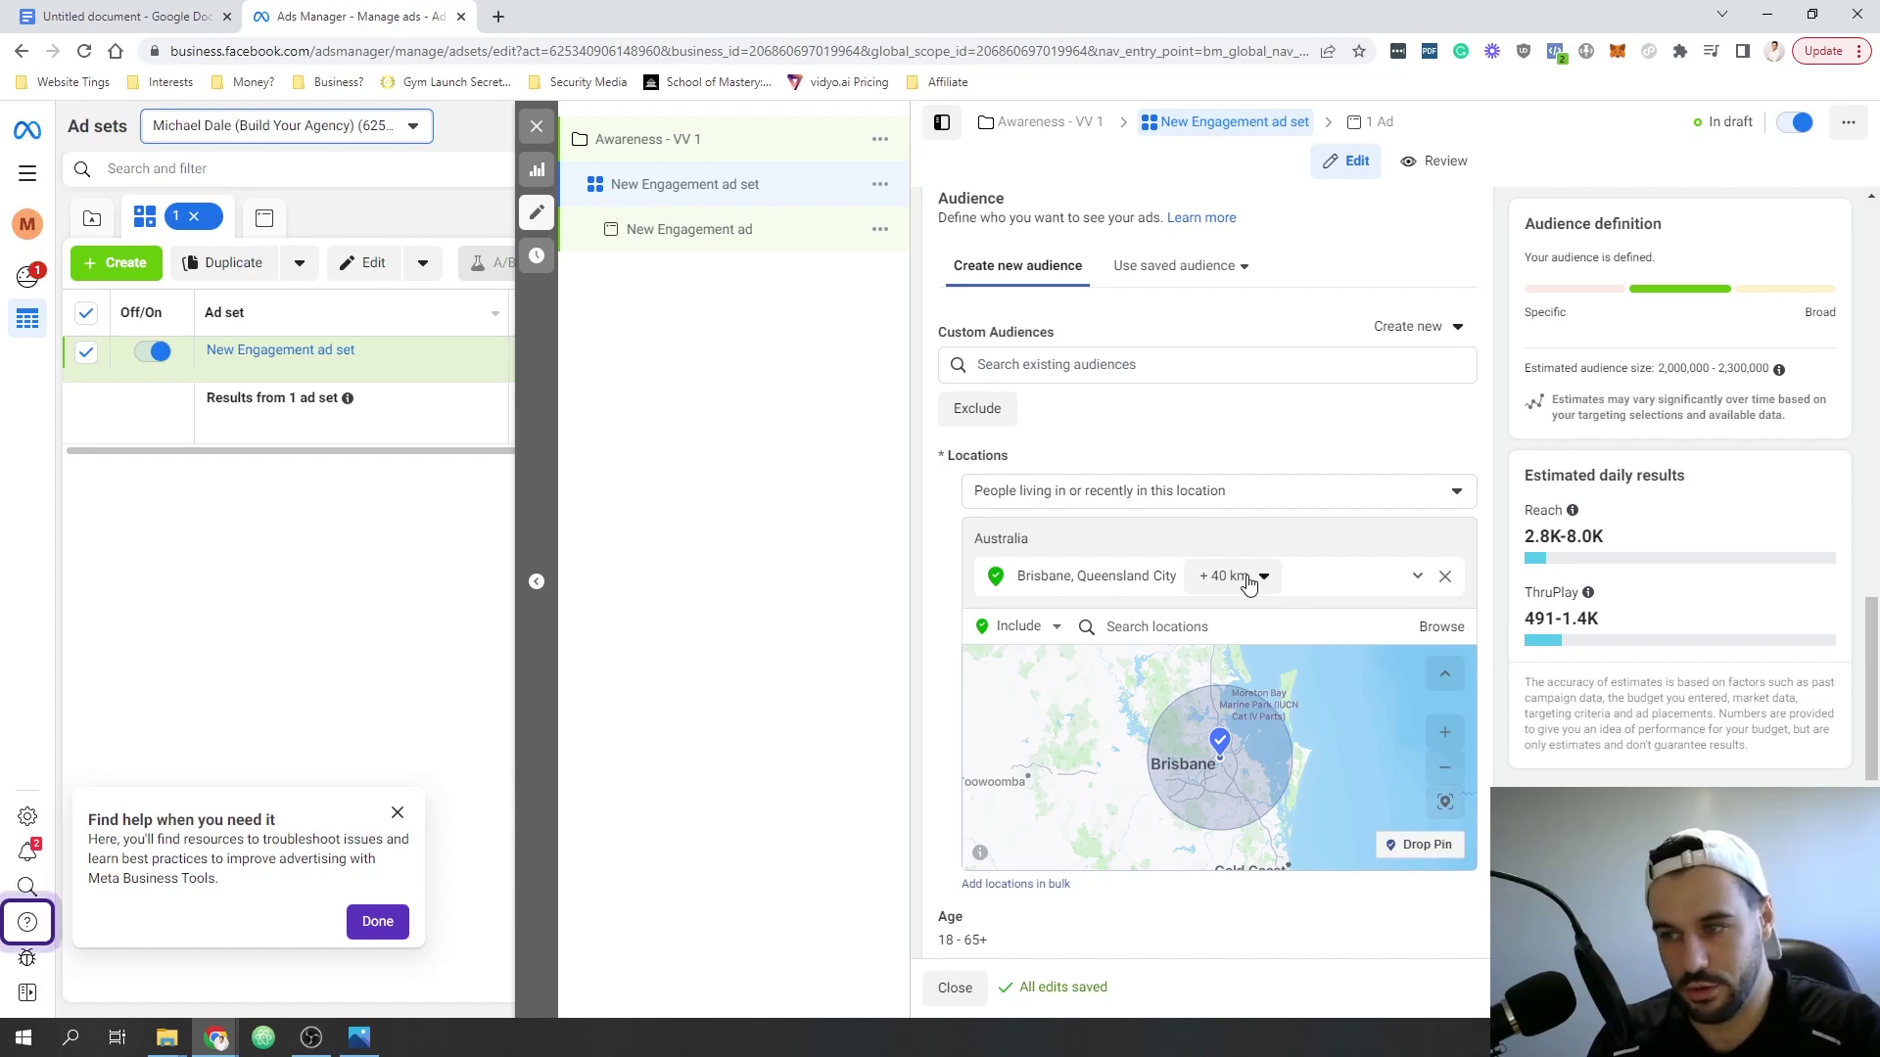
pyautogui.scroll(-2, 959, 651)
pyautogui.scroll(-1, 957, 649)
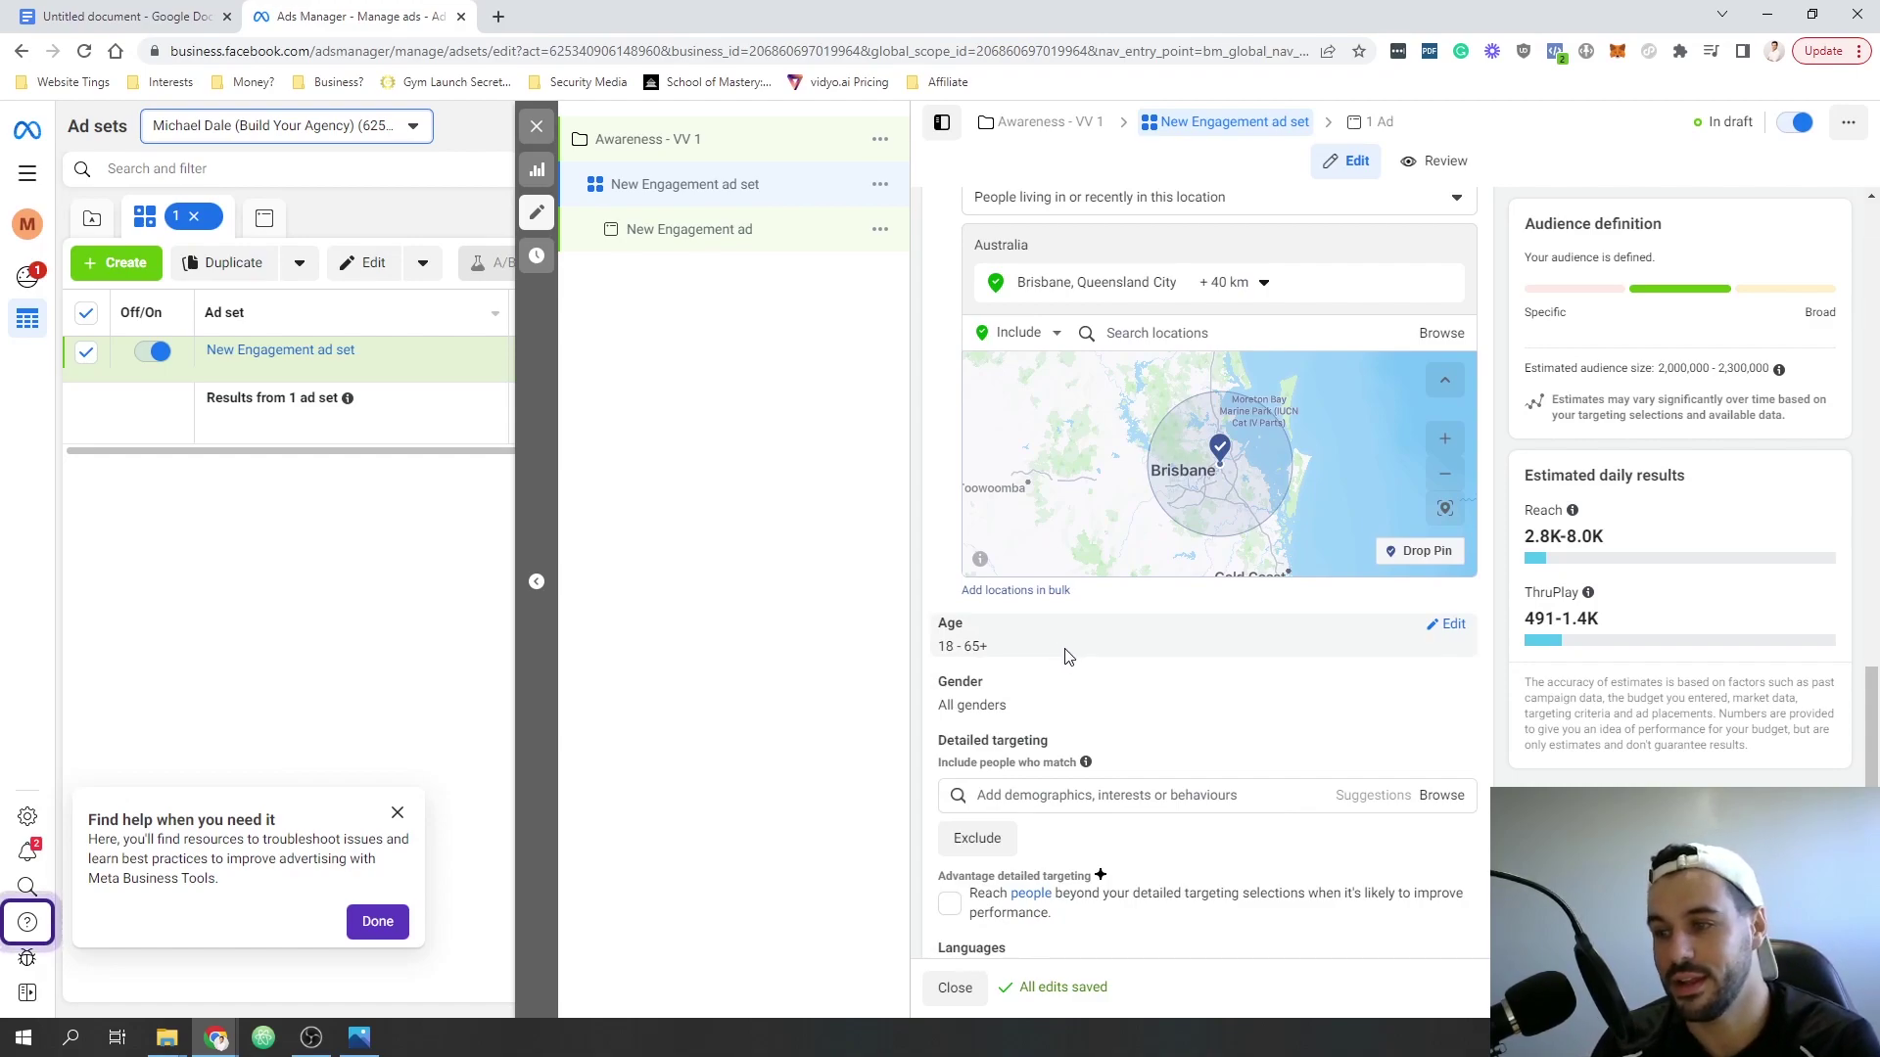
pyautogui.moveTo(1061, 676)
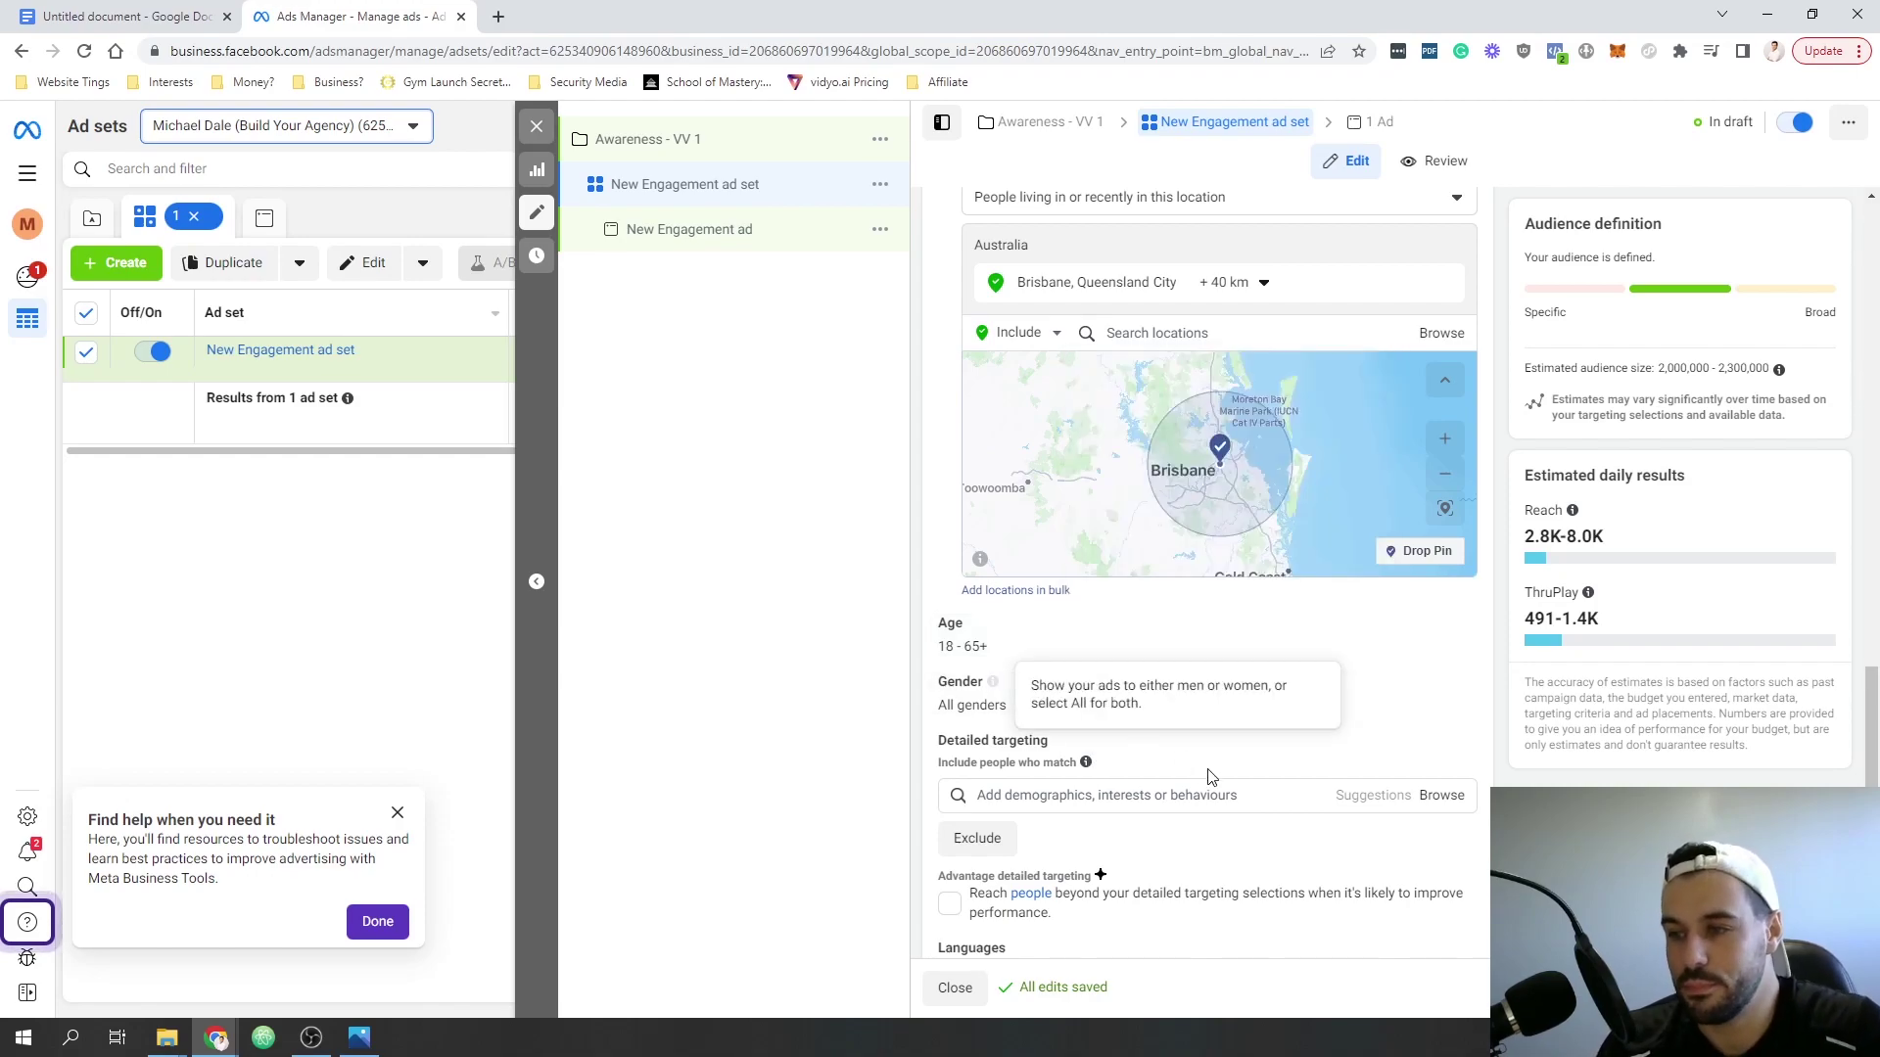
pyautogui.scroll(-2, 1112, 722)
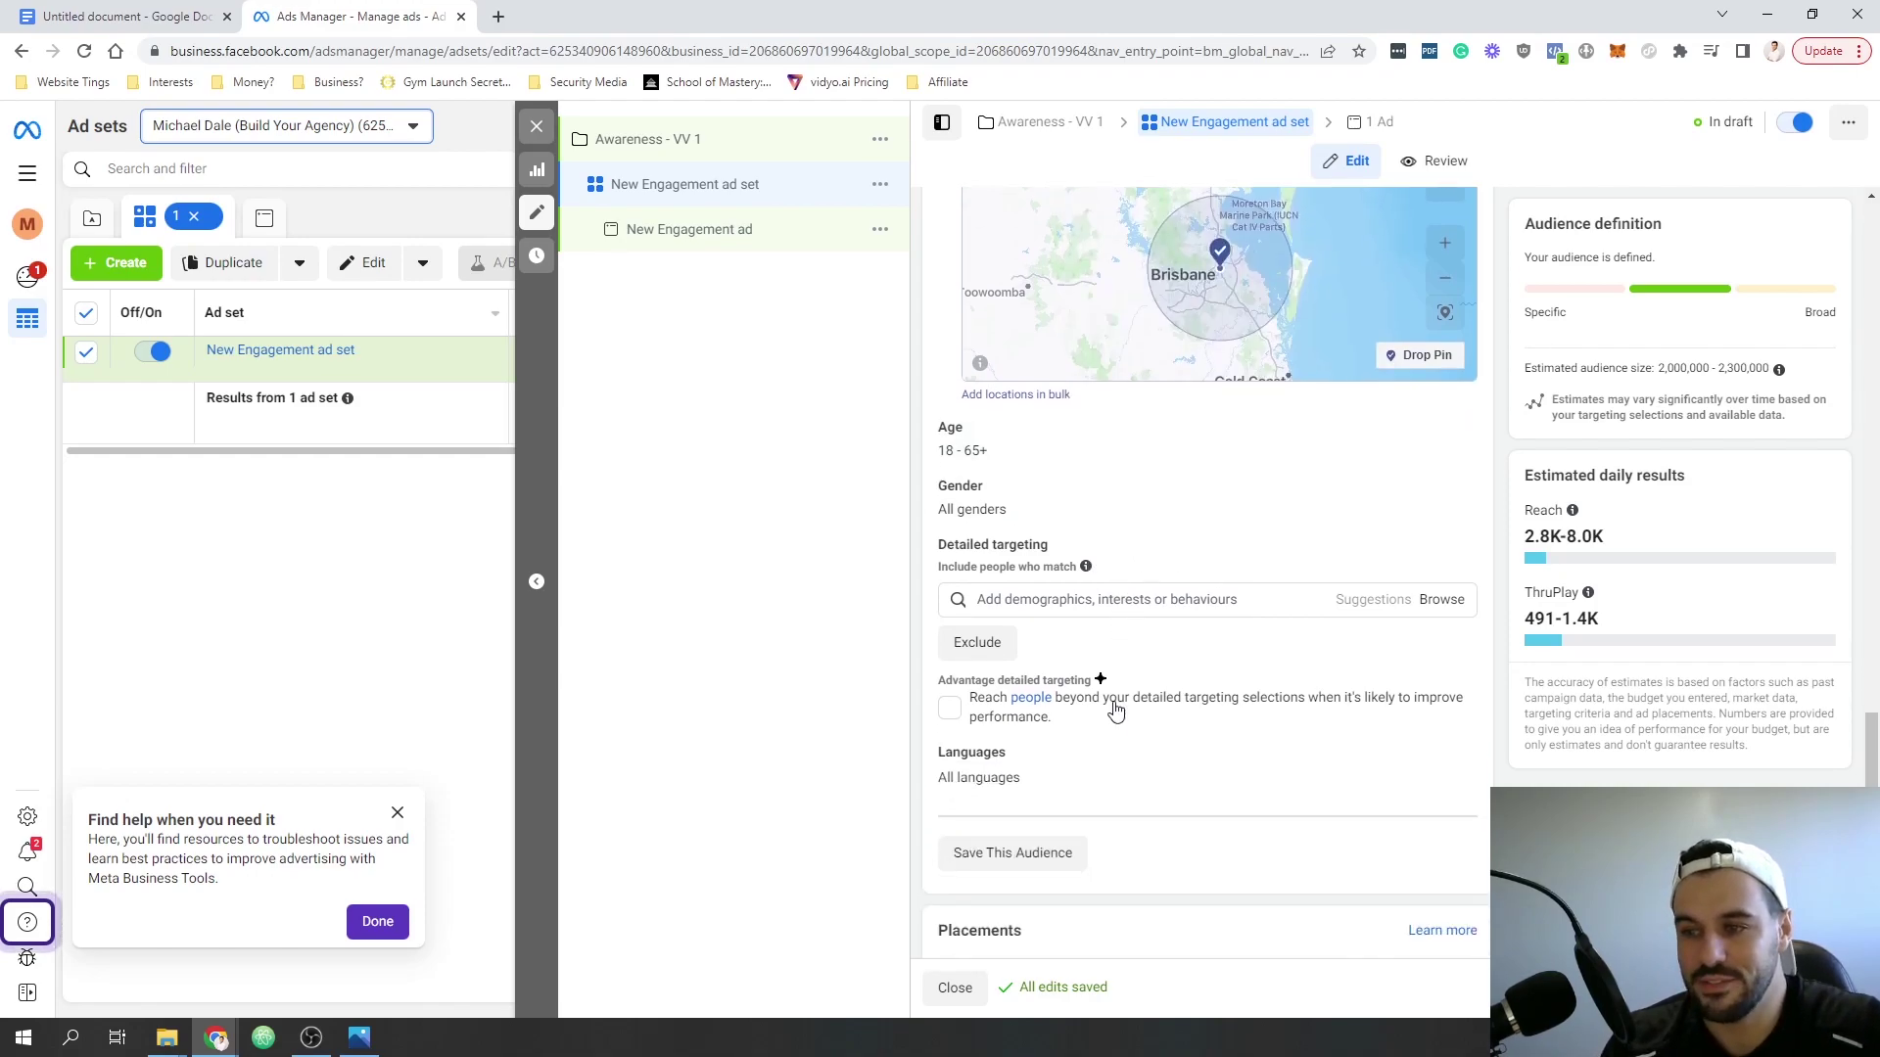
pyautogui.scroll(-2, 1171, 741)
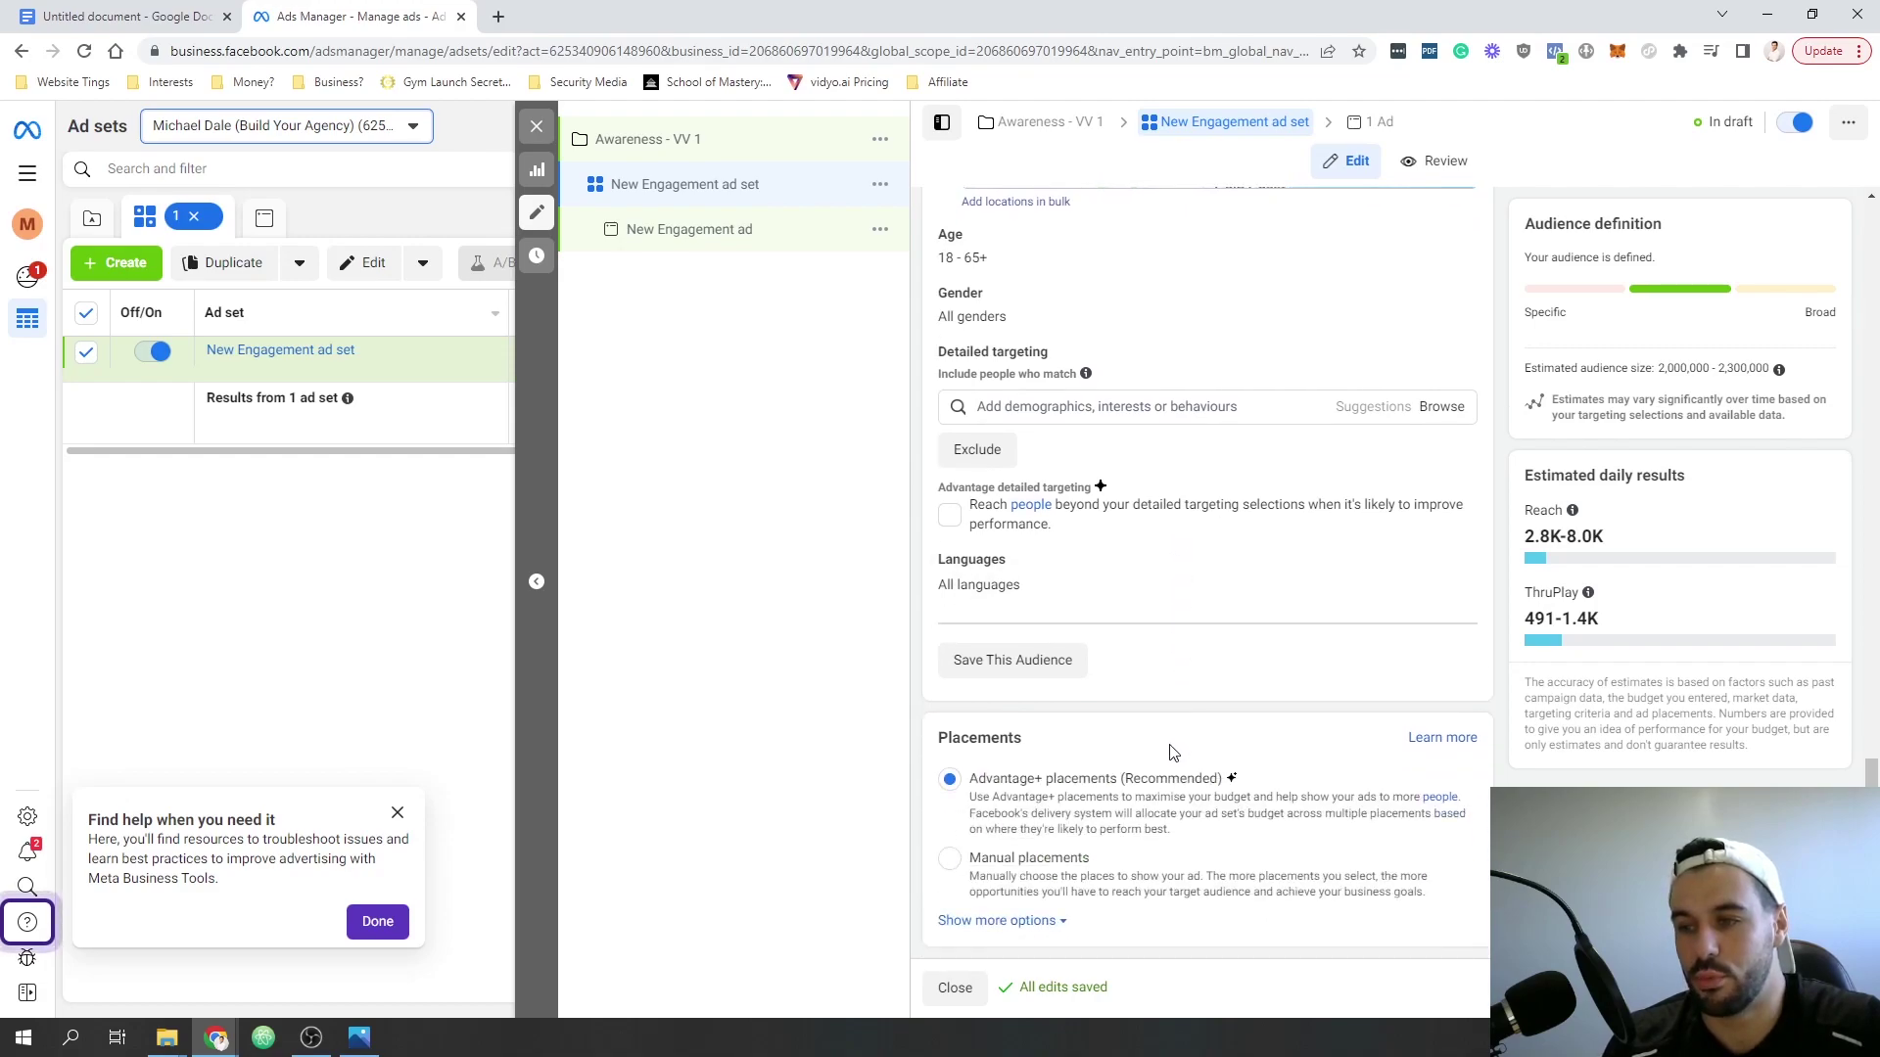
pyautogui.scroll(4, 1173, 753)
pyautogui.scroll(2, 1174, 758)
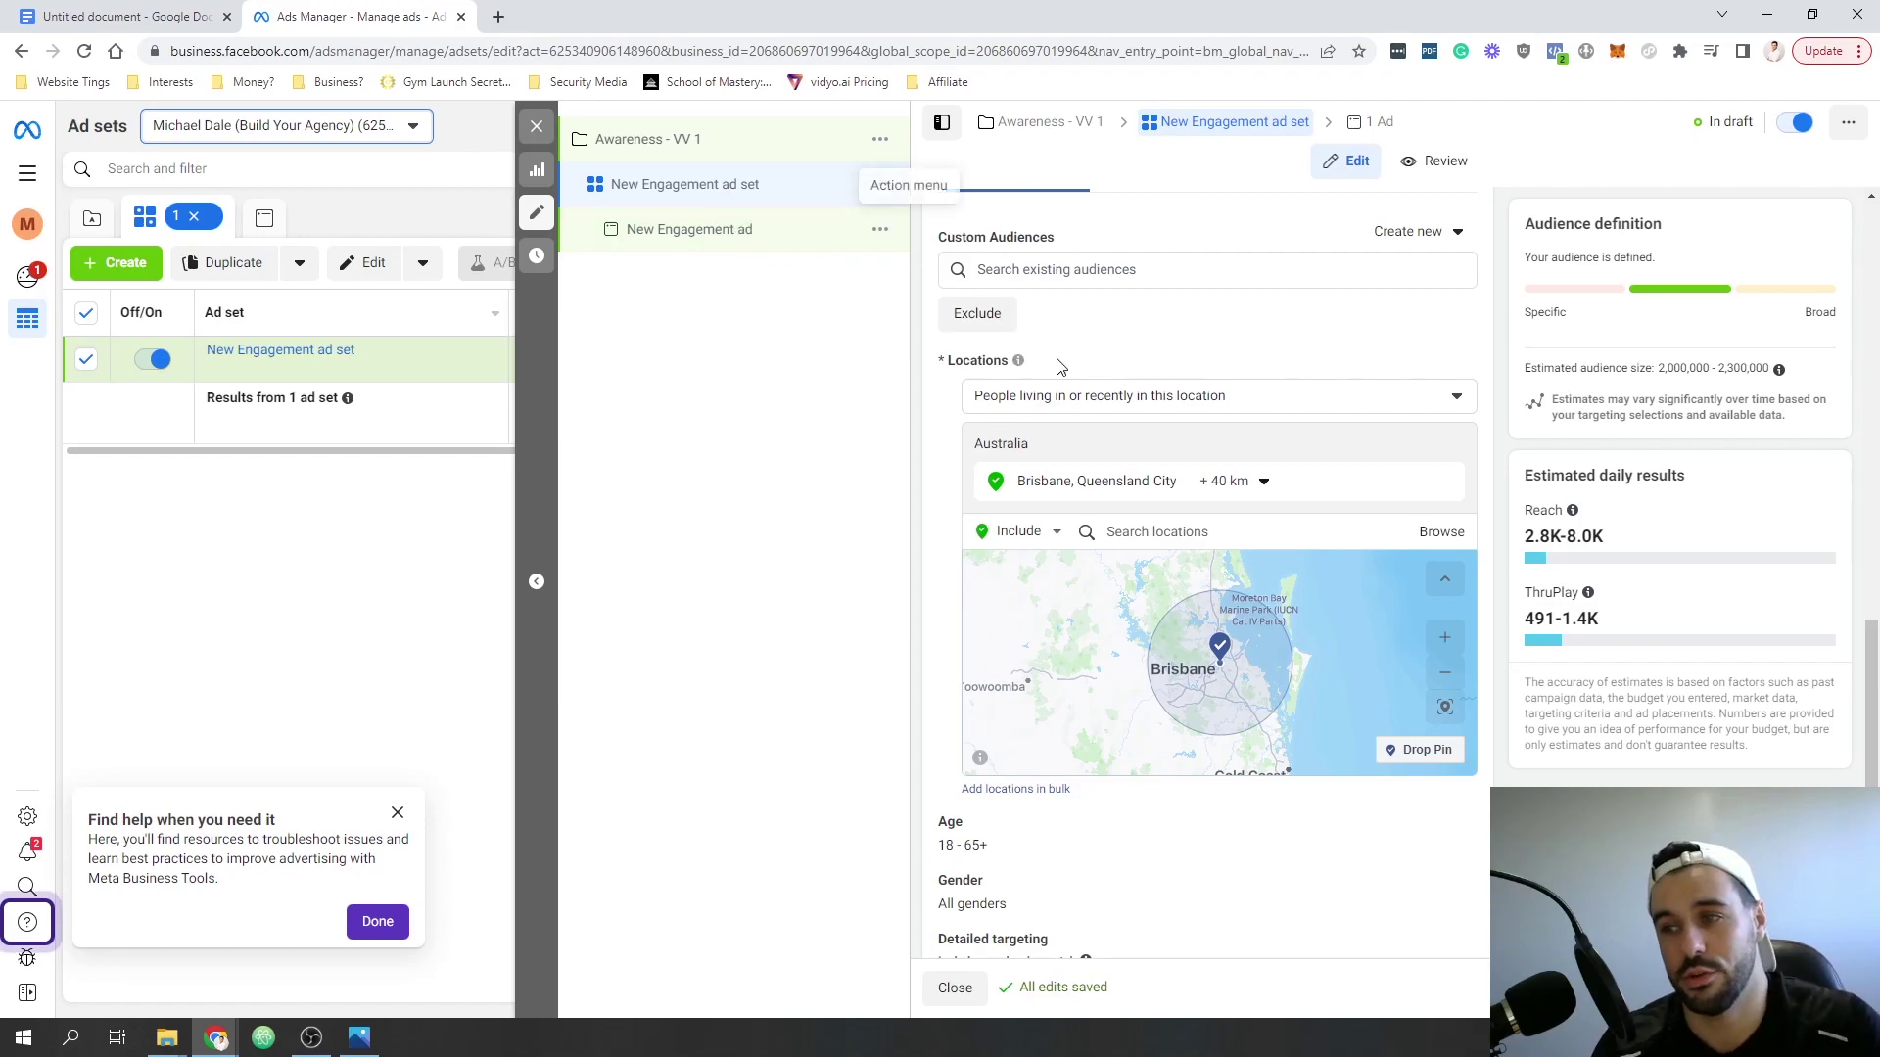
# - Search detailed targeting for "home ow" and dismiss the suggestions without adding any
pyautogui.scroll(-3, 1077, 441)
pyautogui.click(1059, 701)
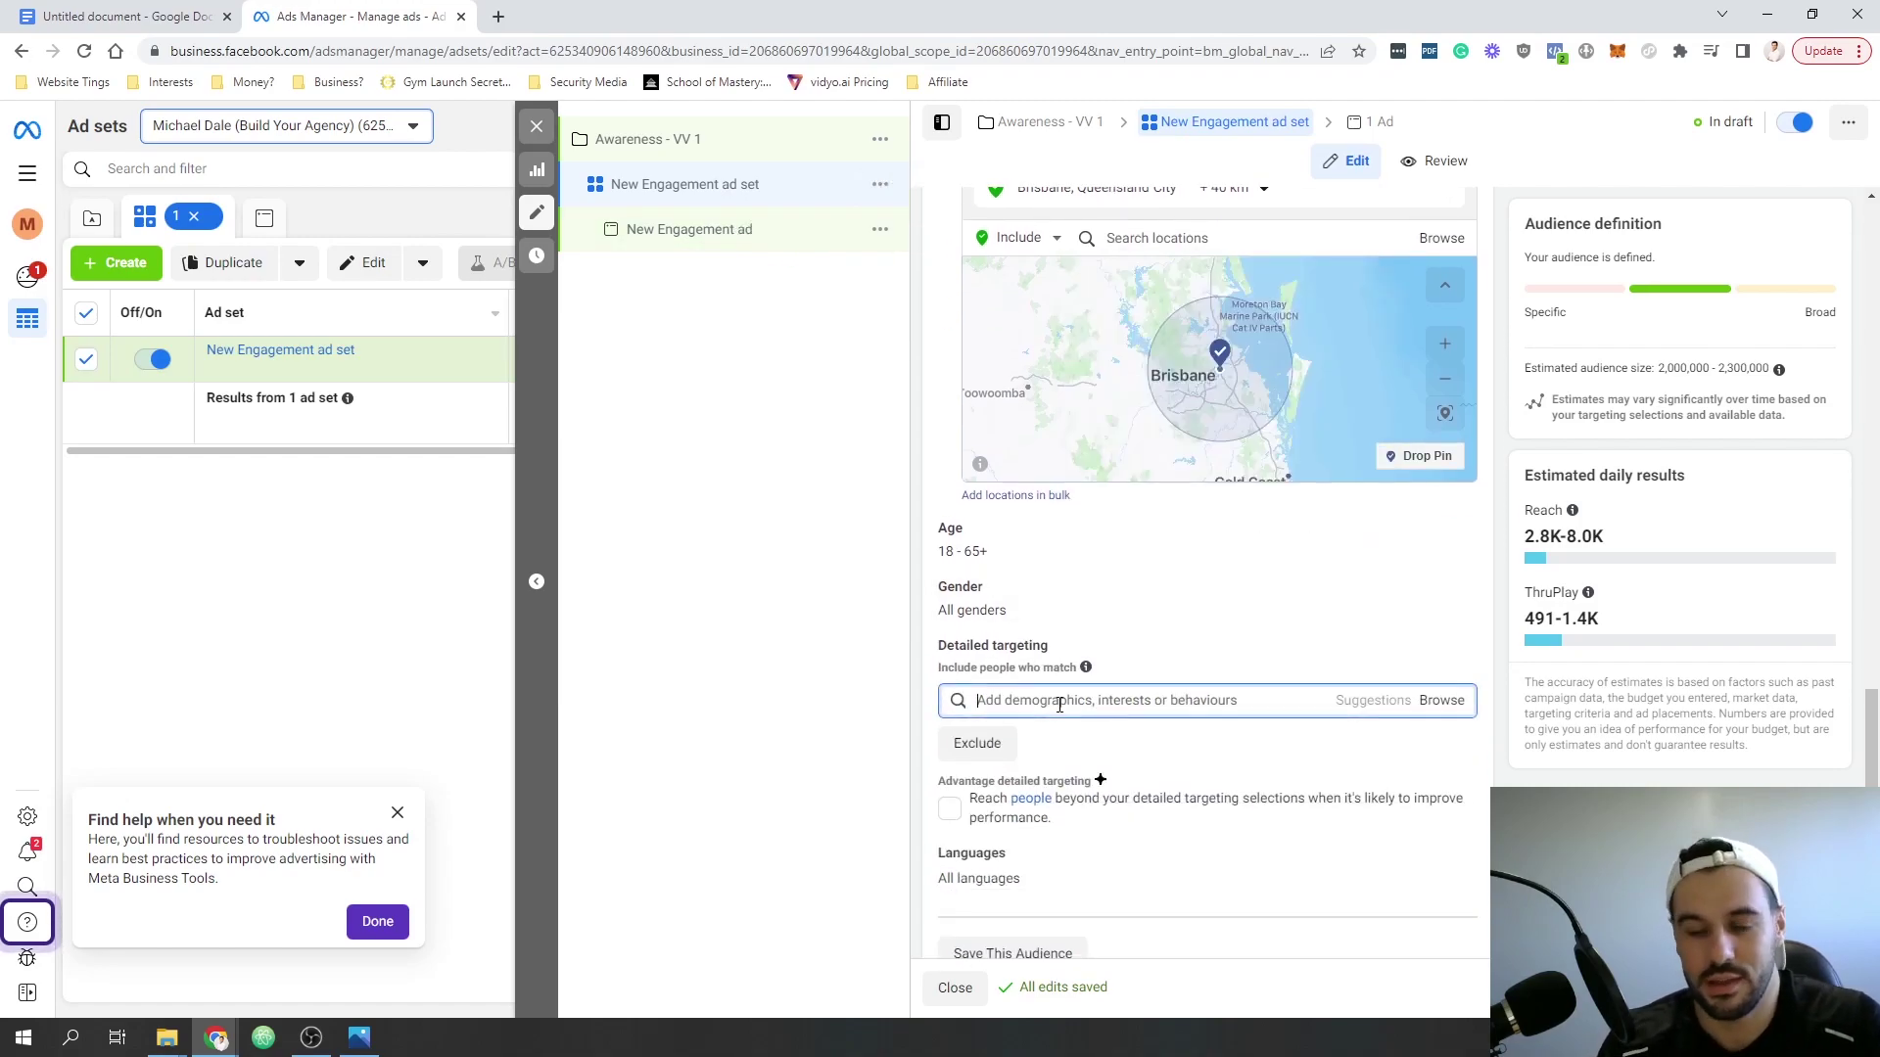
pyautogui.write('home ow')
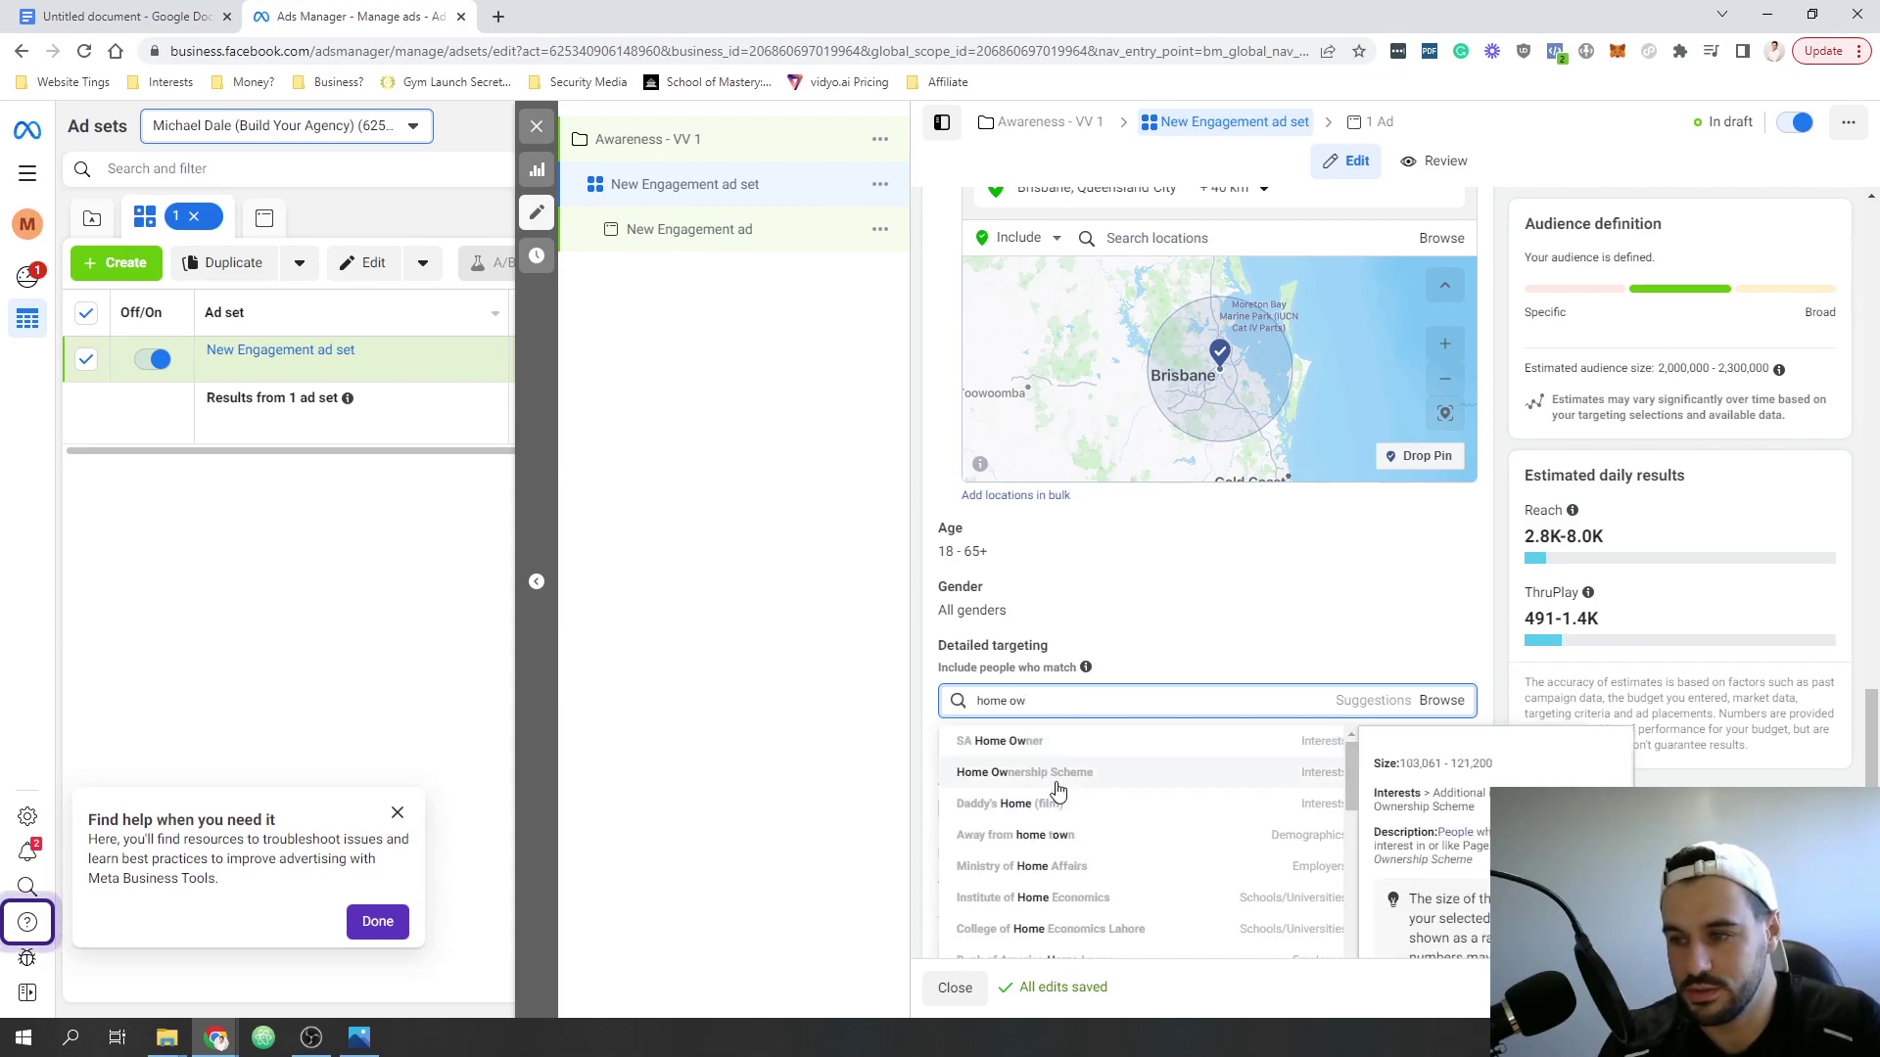
pyautogui.scroll(-1, 1071, 754)
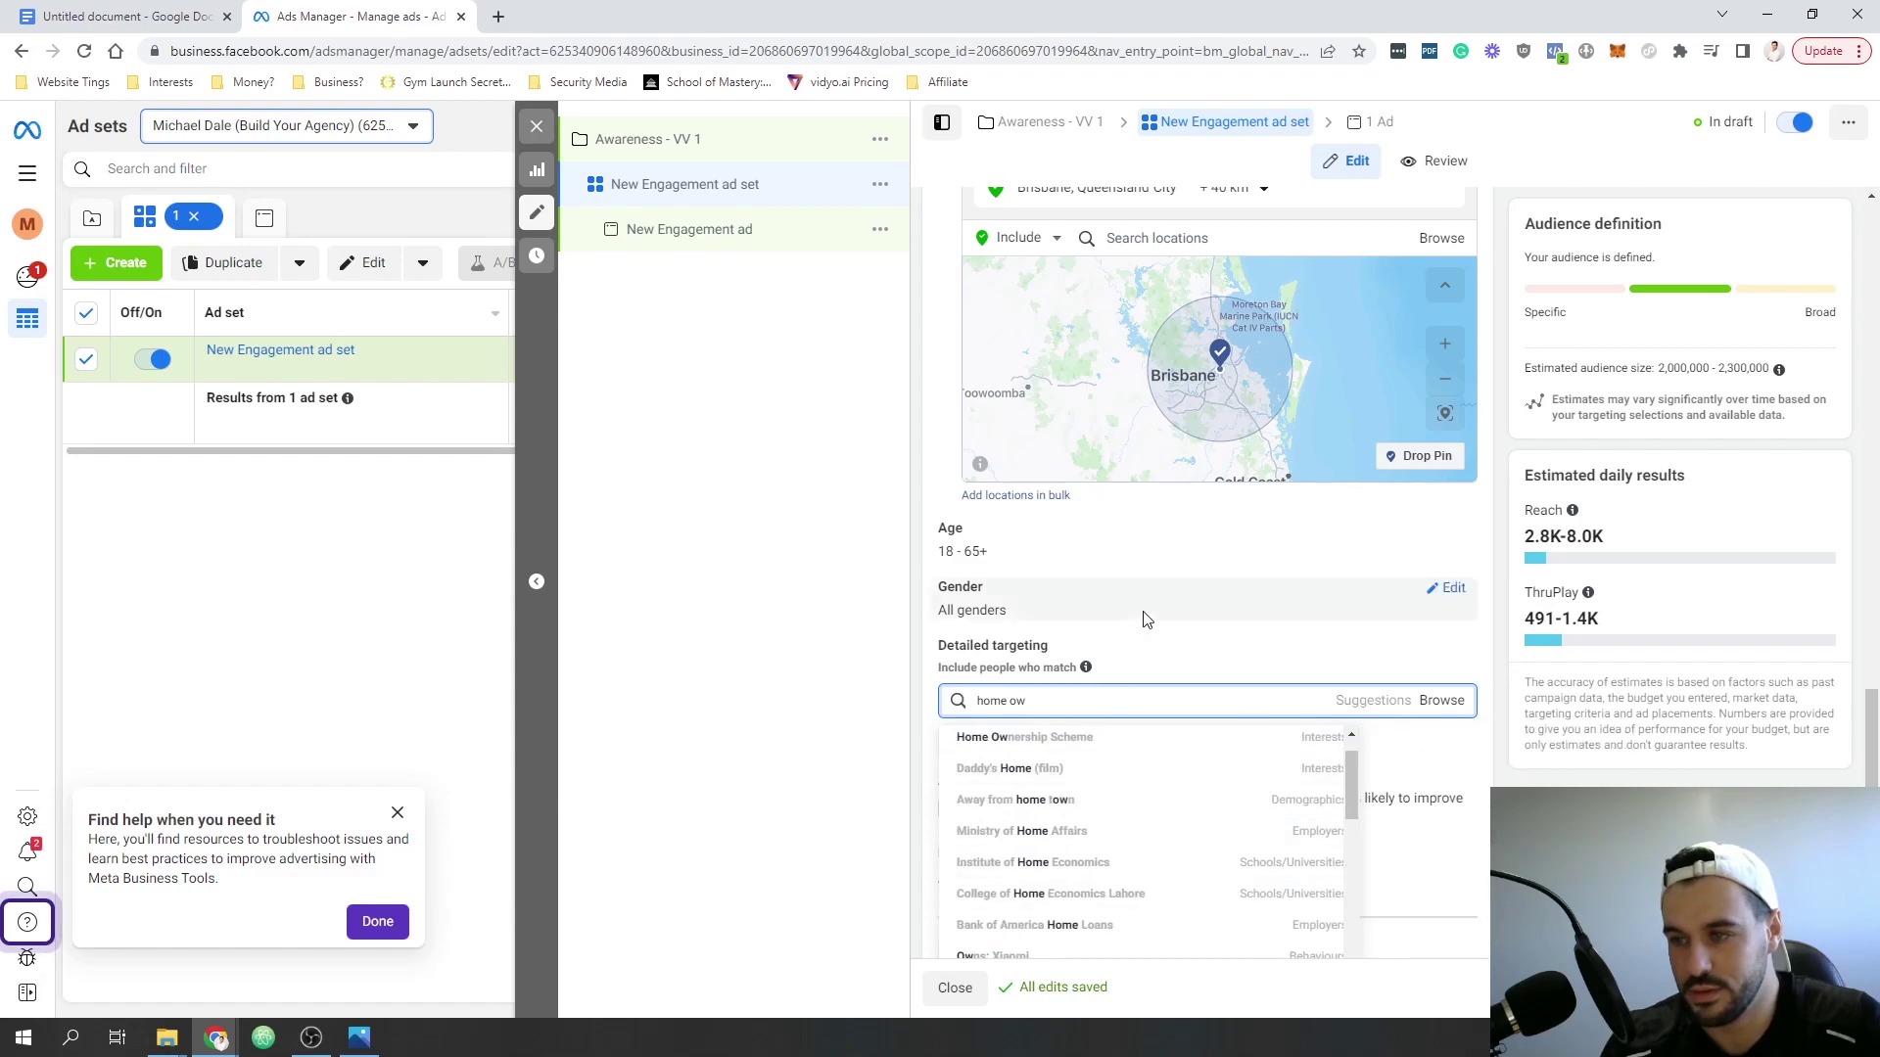
pyautogui.click(1148, 651)
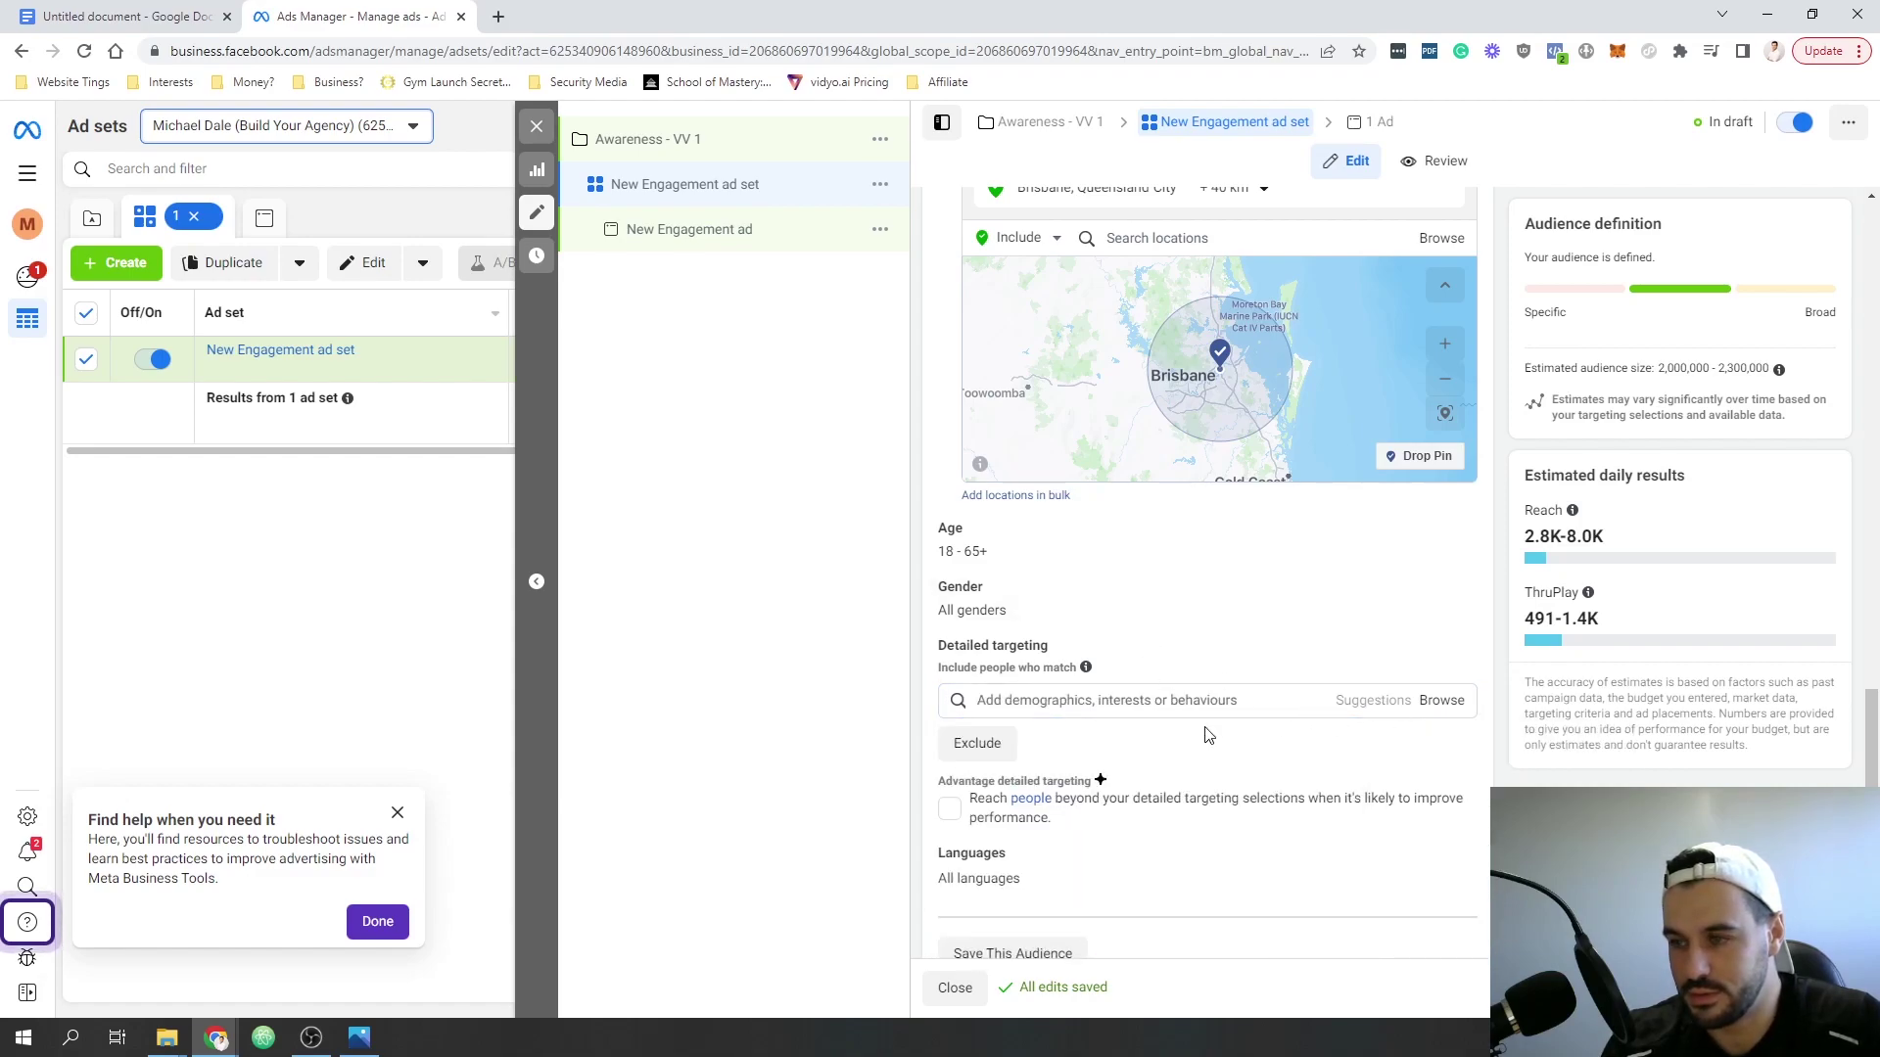
# - Browse the detailed targeting categories, covering the life events under Demographics and the groups under Interests
pyautogui.click(1441, 700)
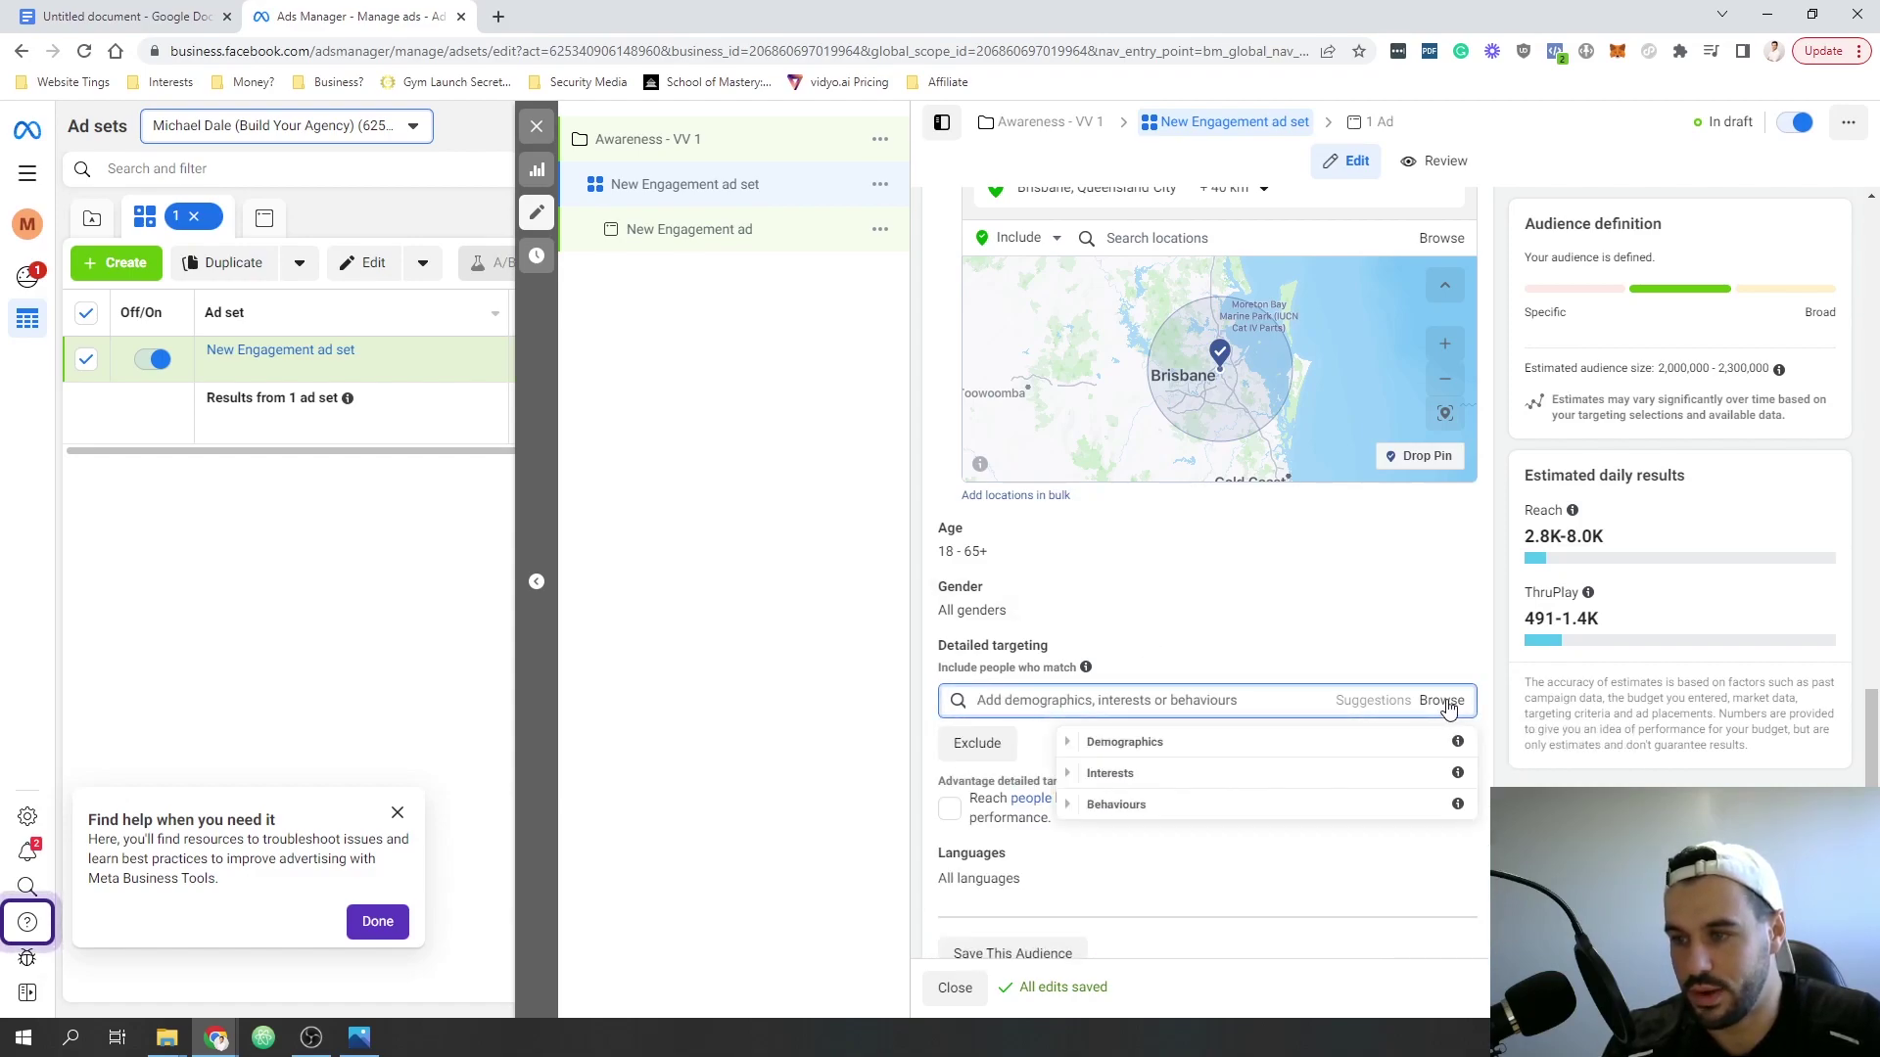
pyautogui.click(1068, 746)
pyautogui.click(1082, 837)
pyautogui.scroll(-2, 1198, 823)
pyautogui.scroll(-1, 1200, 822)
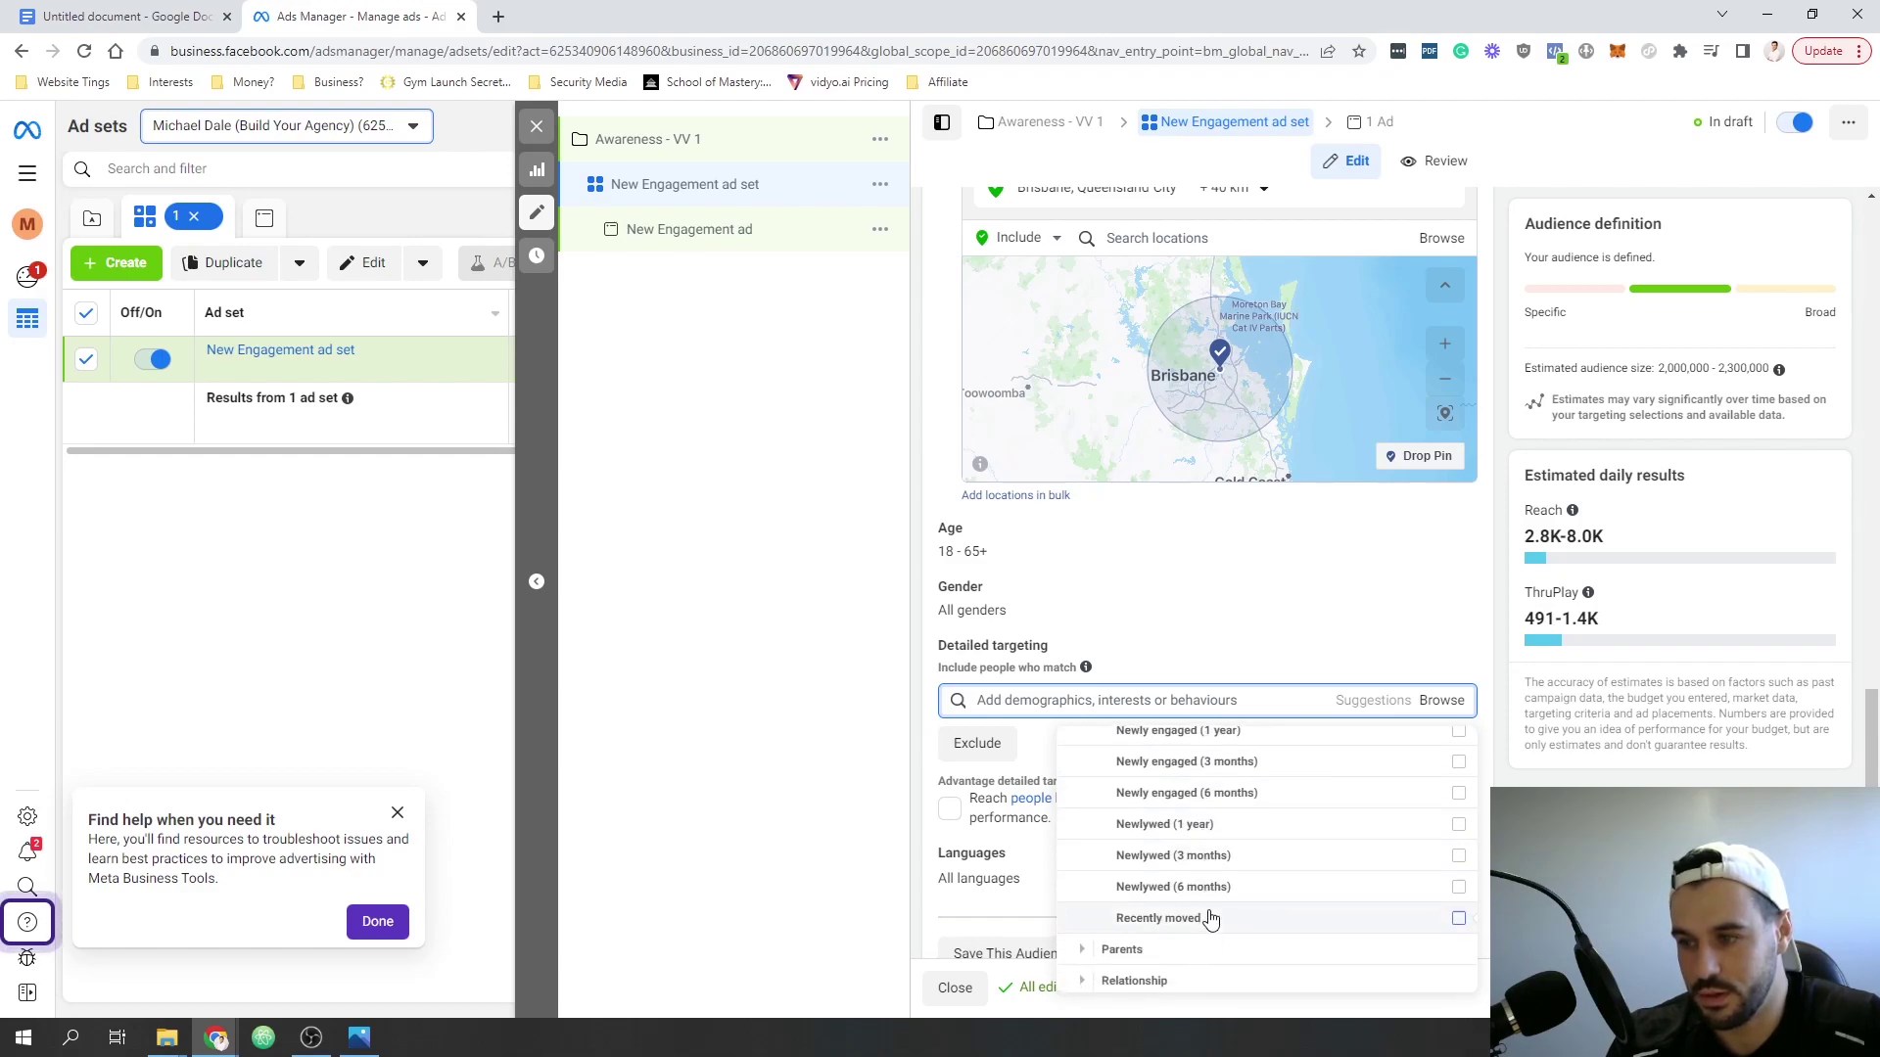
pyautogui.moveTo(1212, 922)
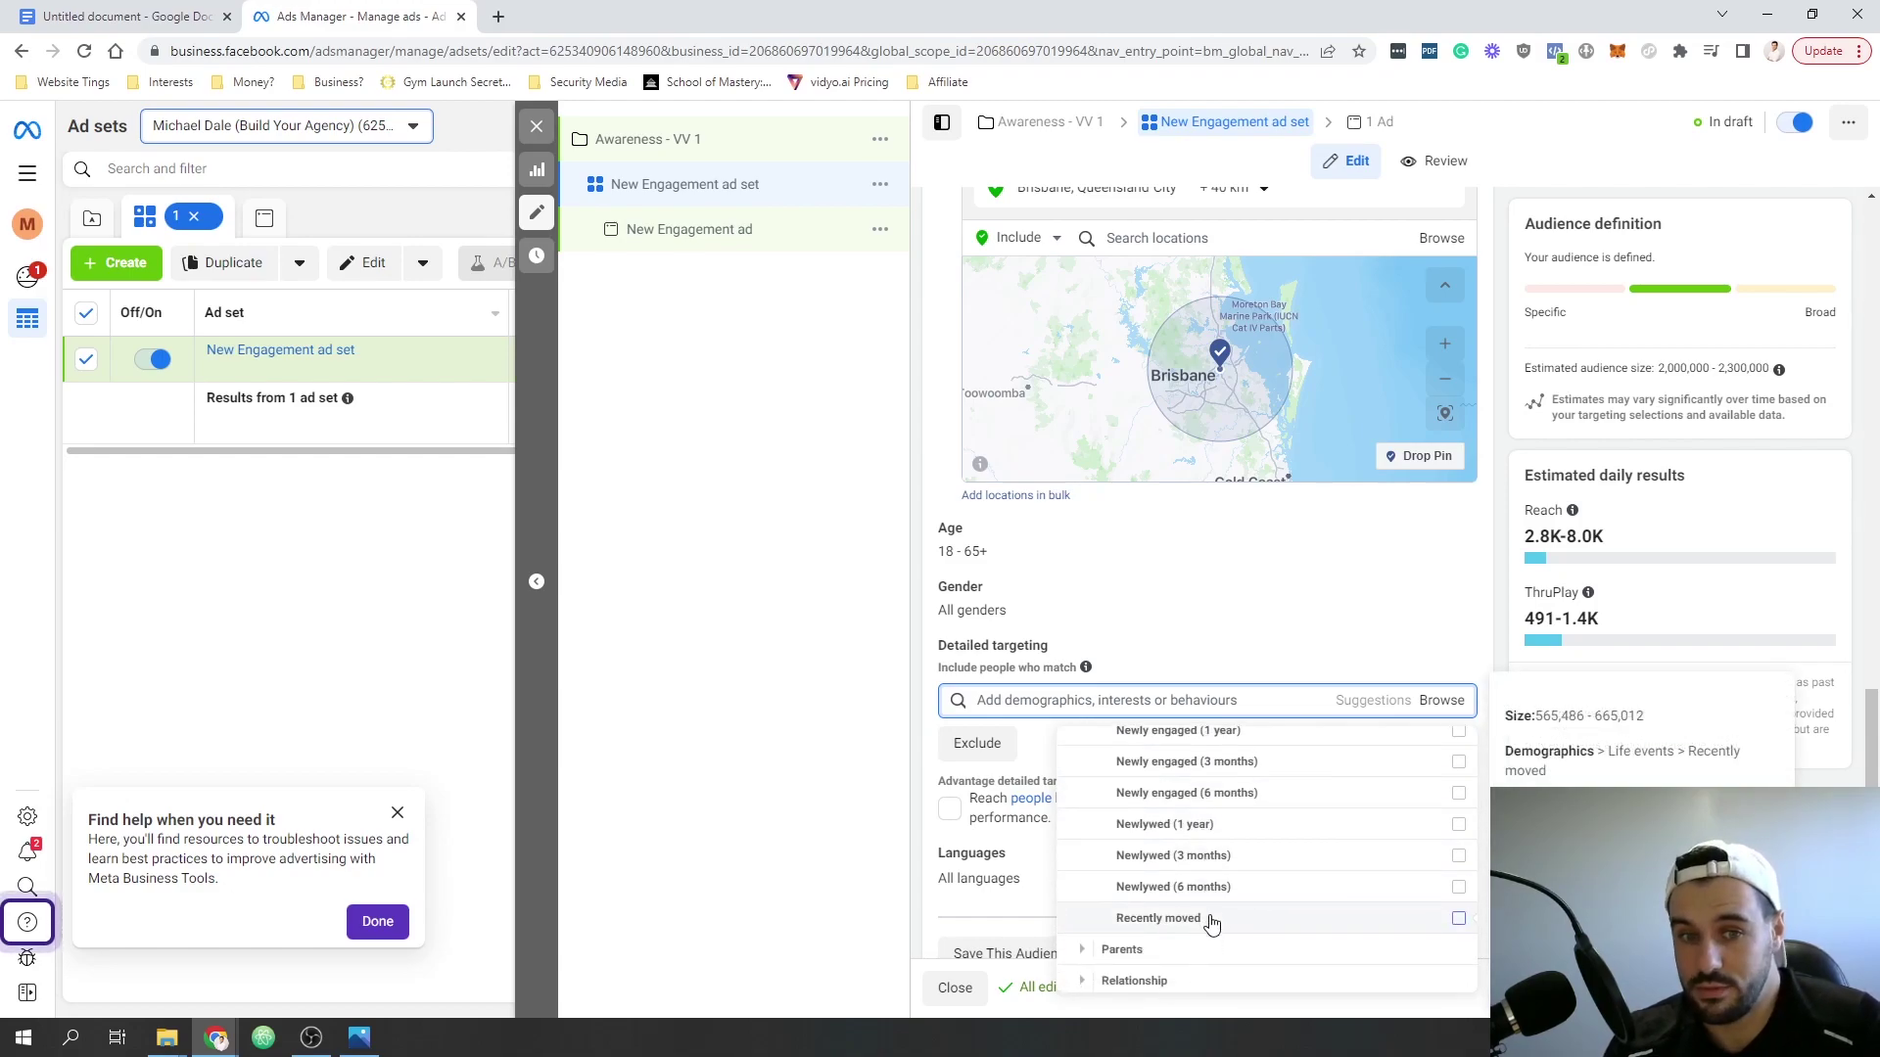
pyautogui.scroll(-3, 1210, 920)
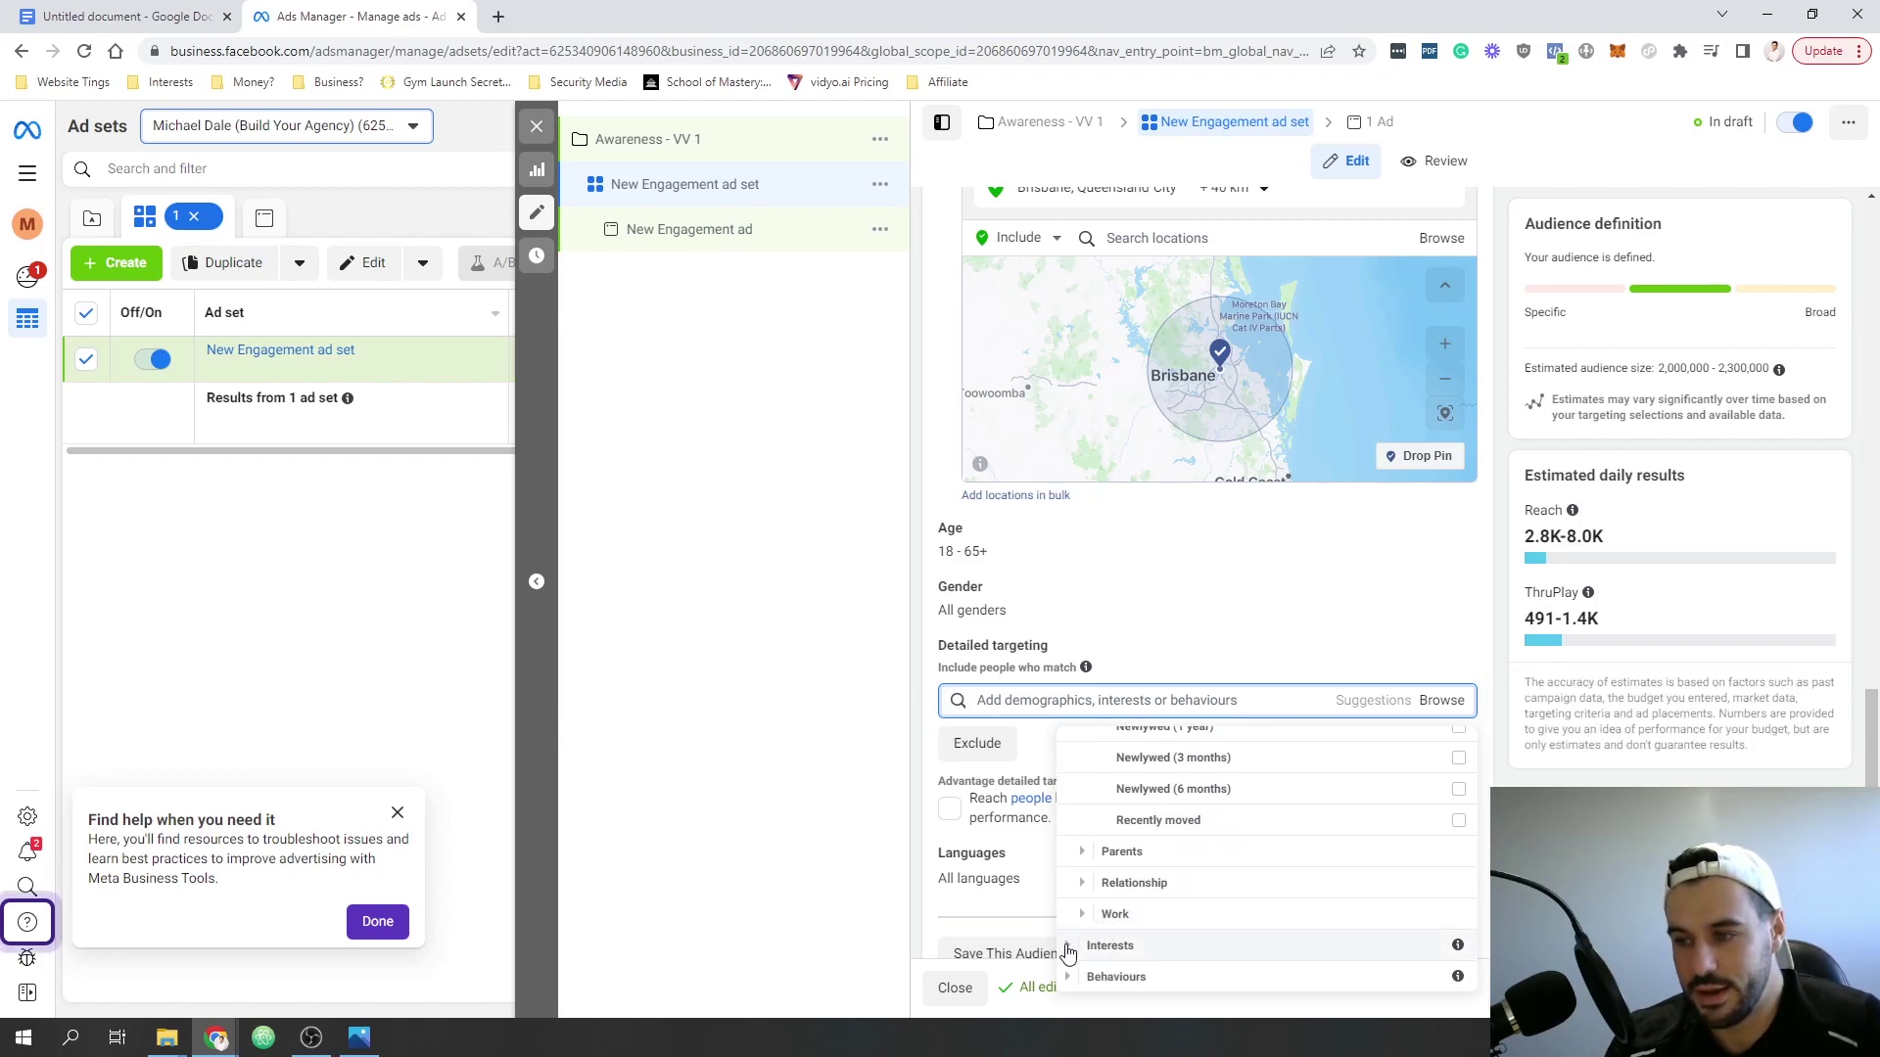
pyautogui.click(1075, 947)
pyautogui.scroll(-1, 1136, 834)
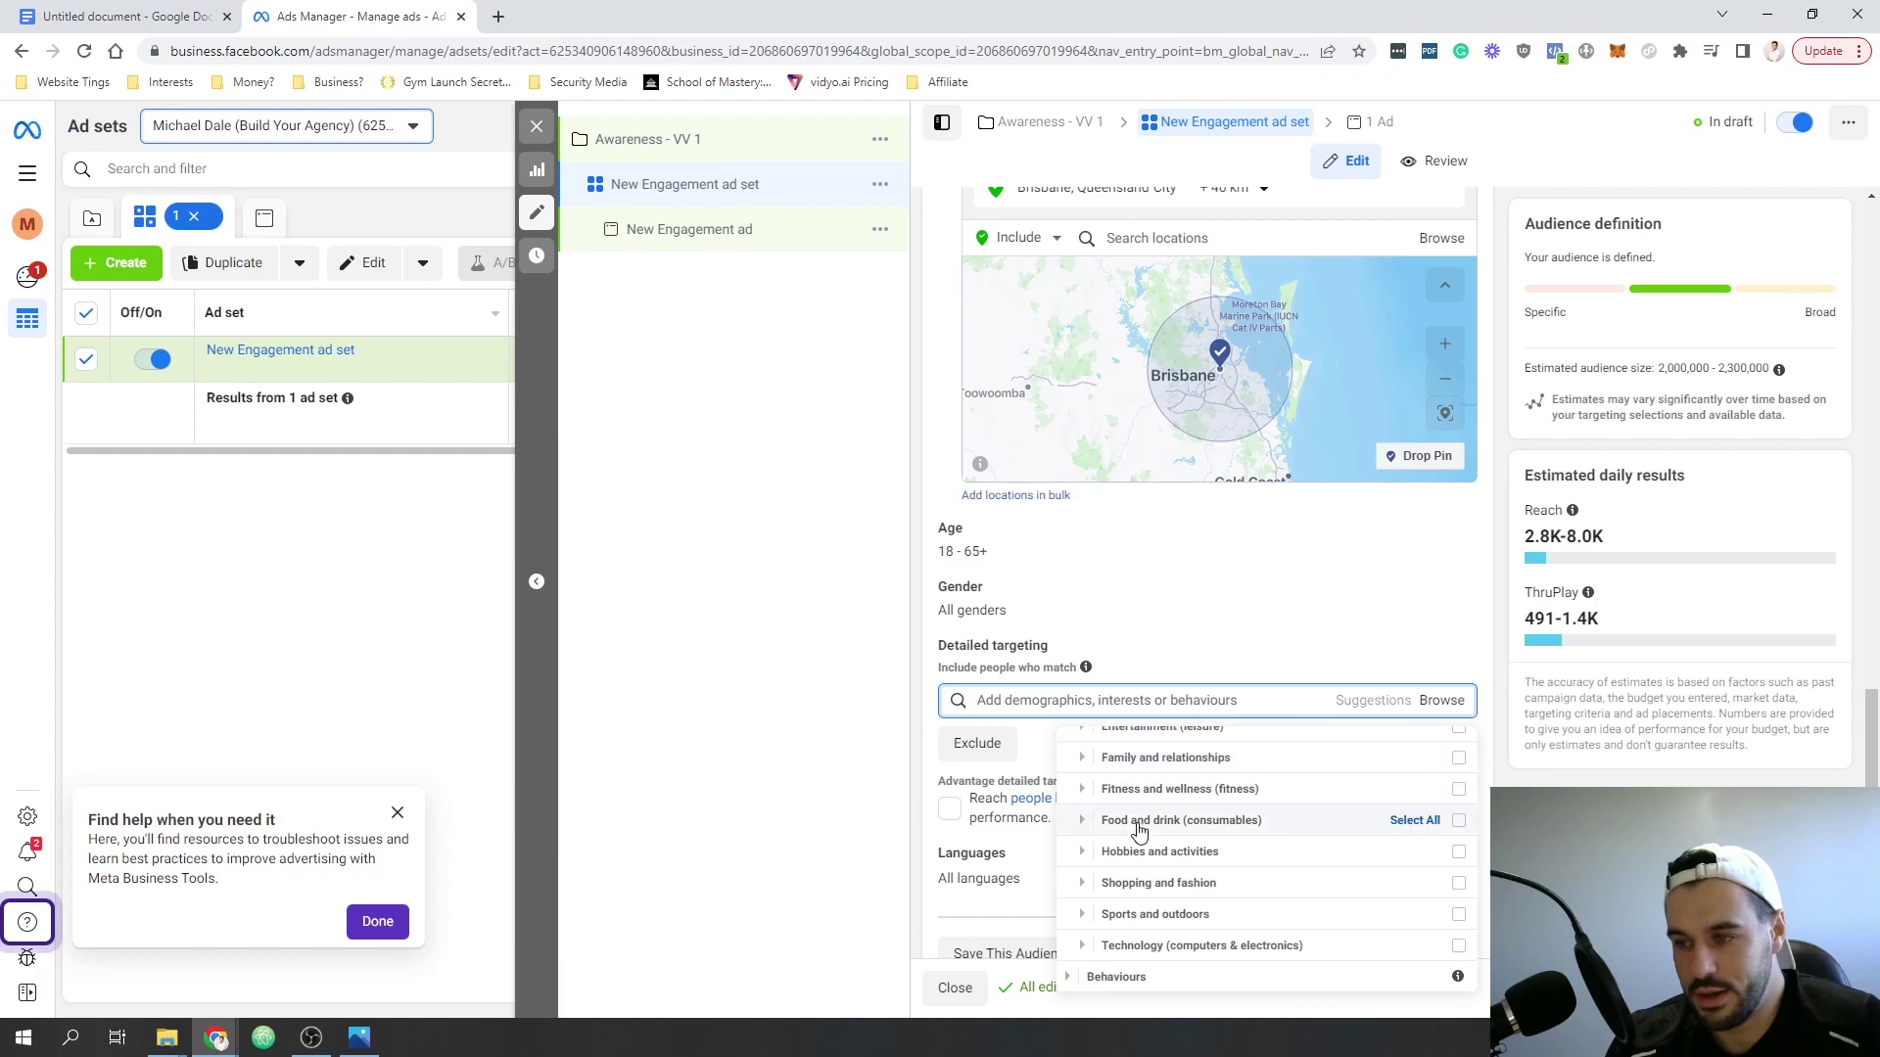
# - Search detailed targeting for "renov", then clear the search without adding an interest
pyautogui.click(1076, 700)
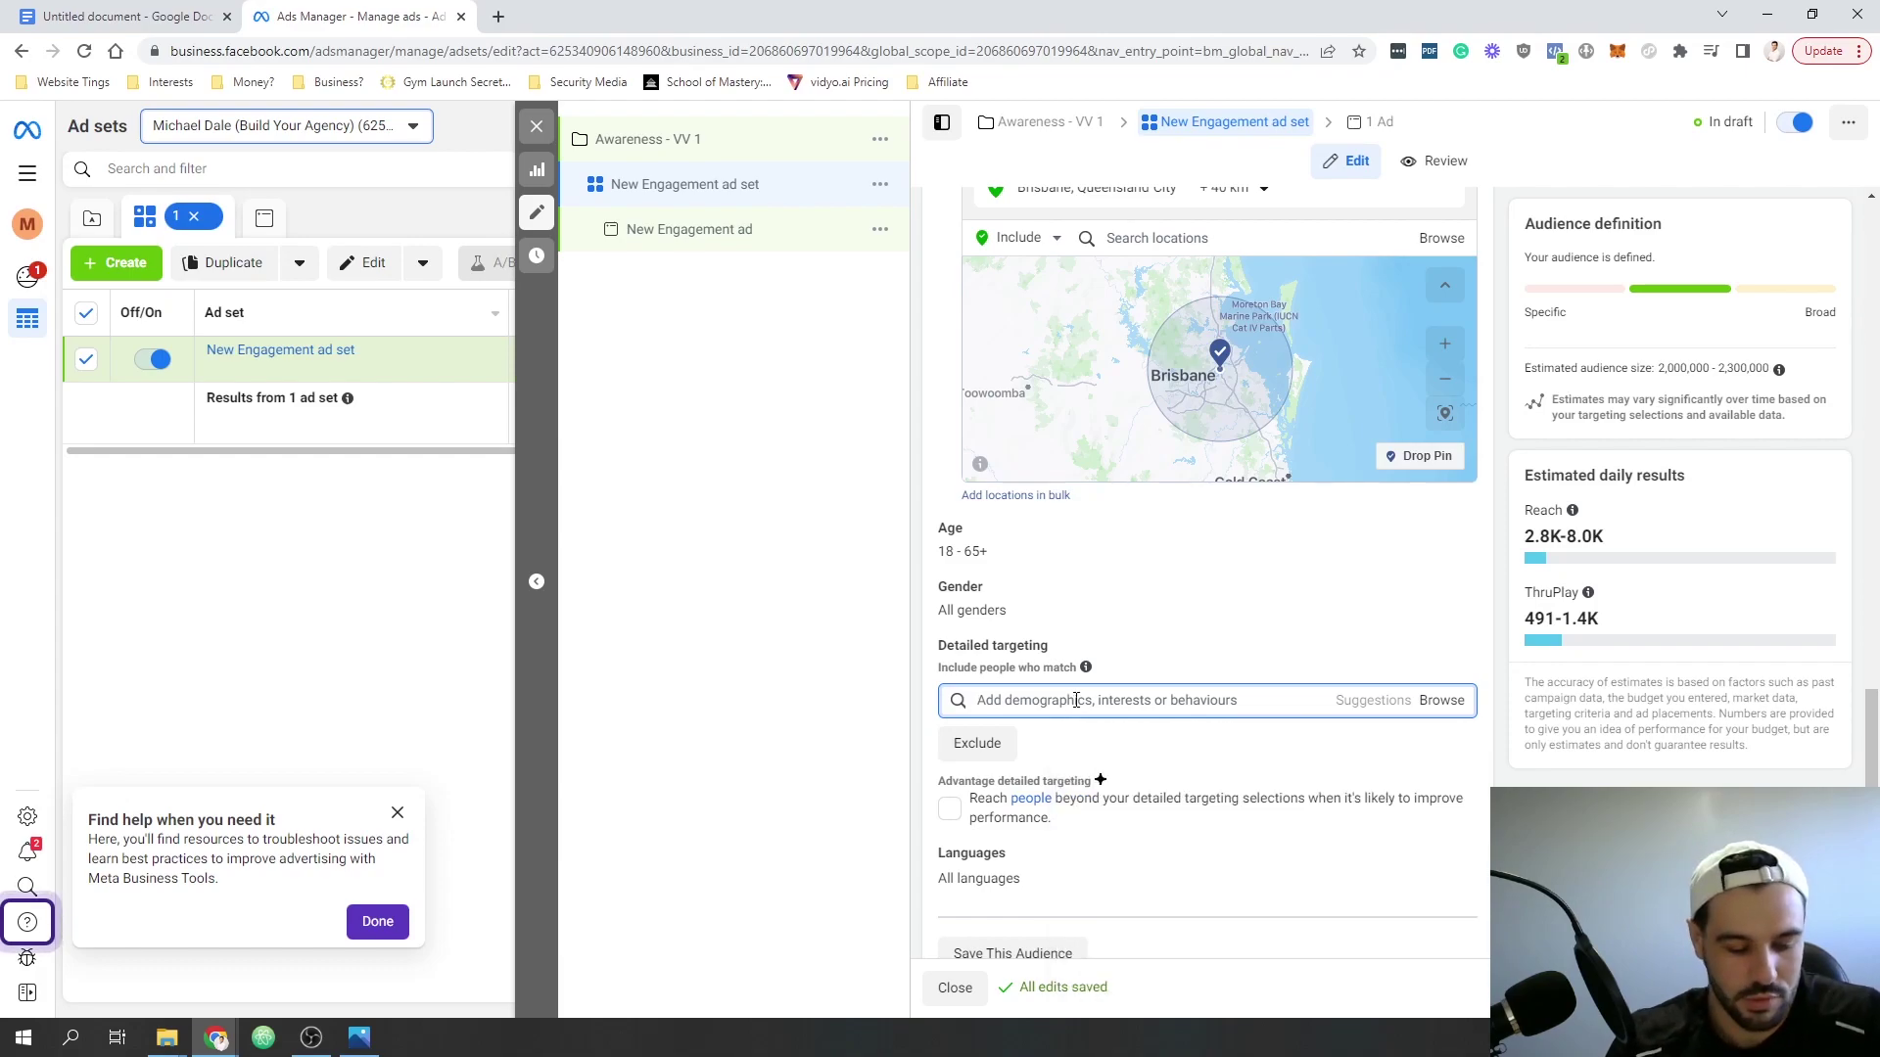
pyautogui.write('renov')
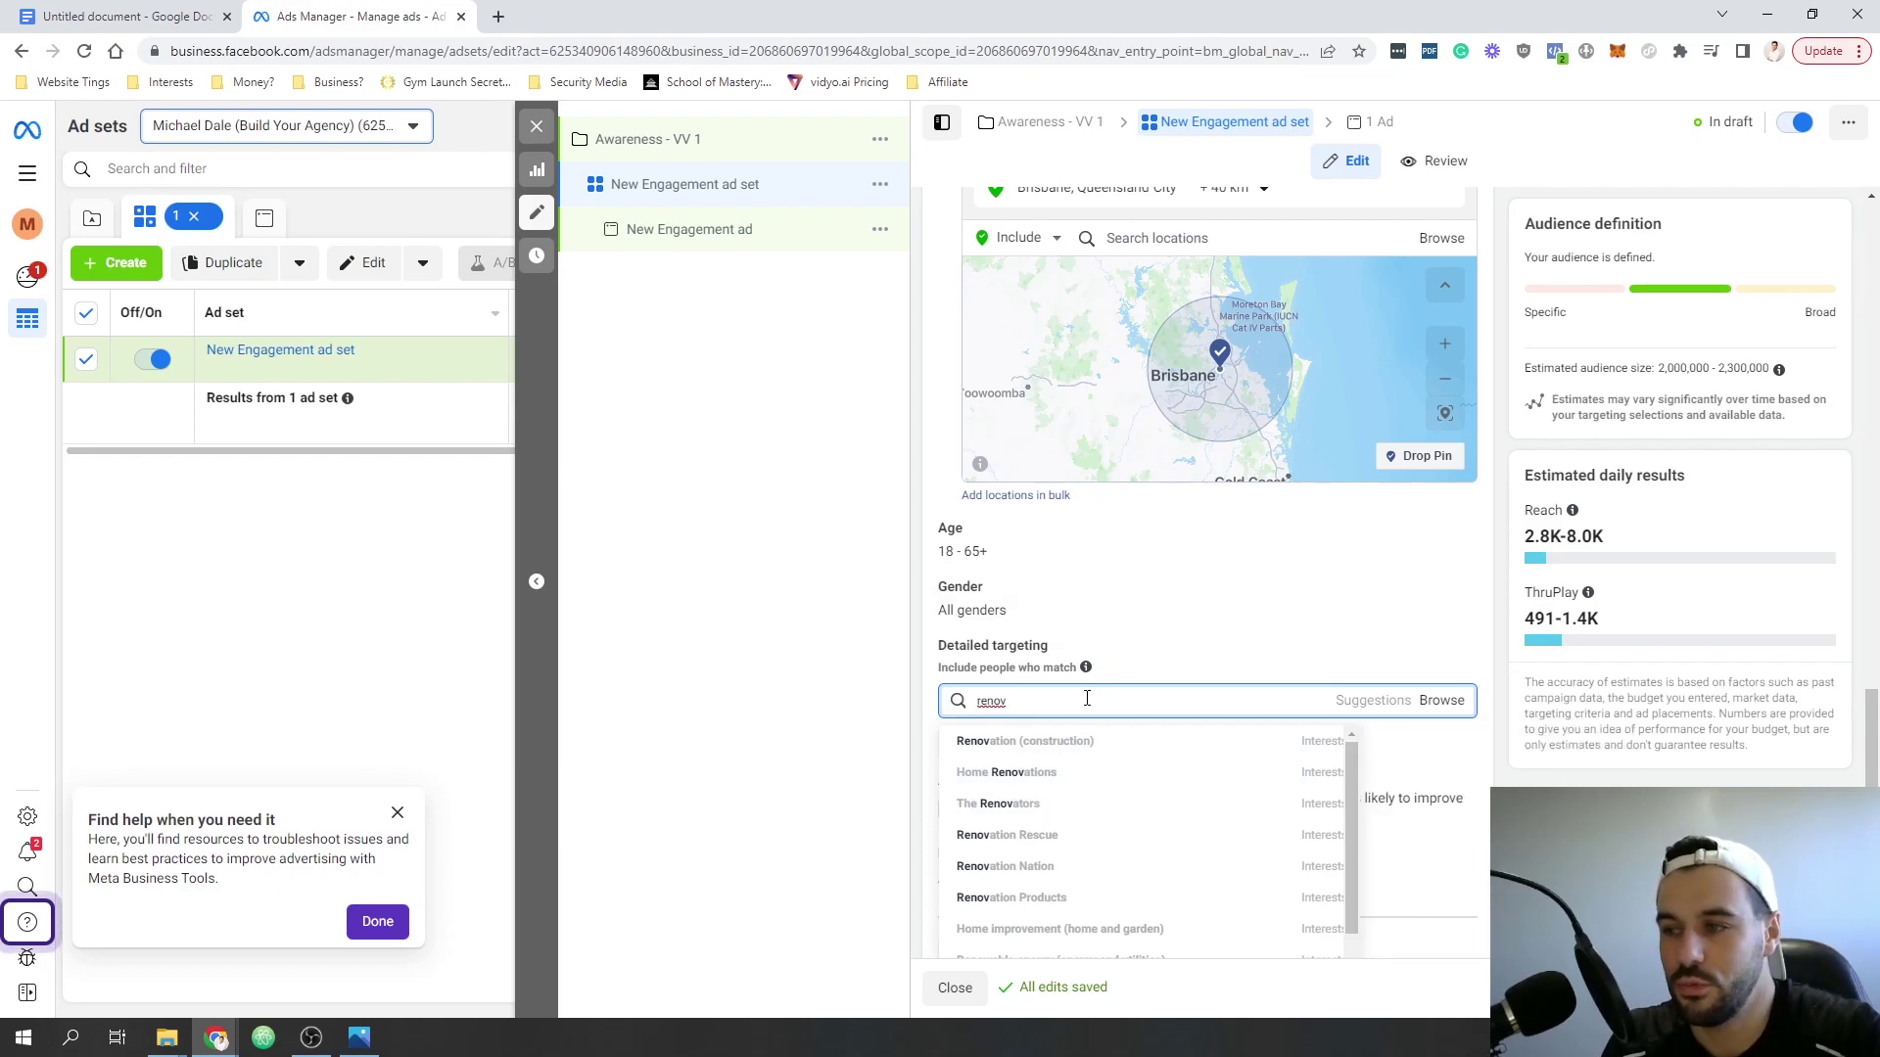
pyautogui.doubleClick(953, 705)
pyautogui.press('BackSpace')
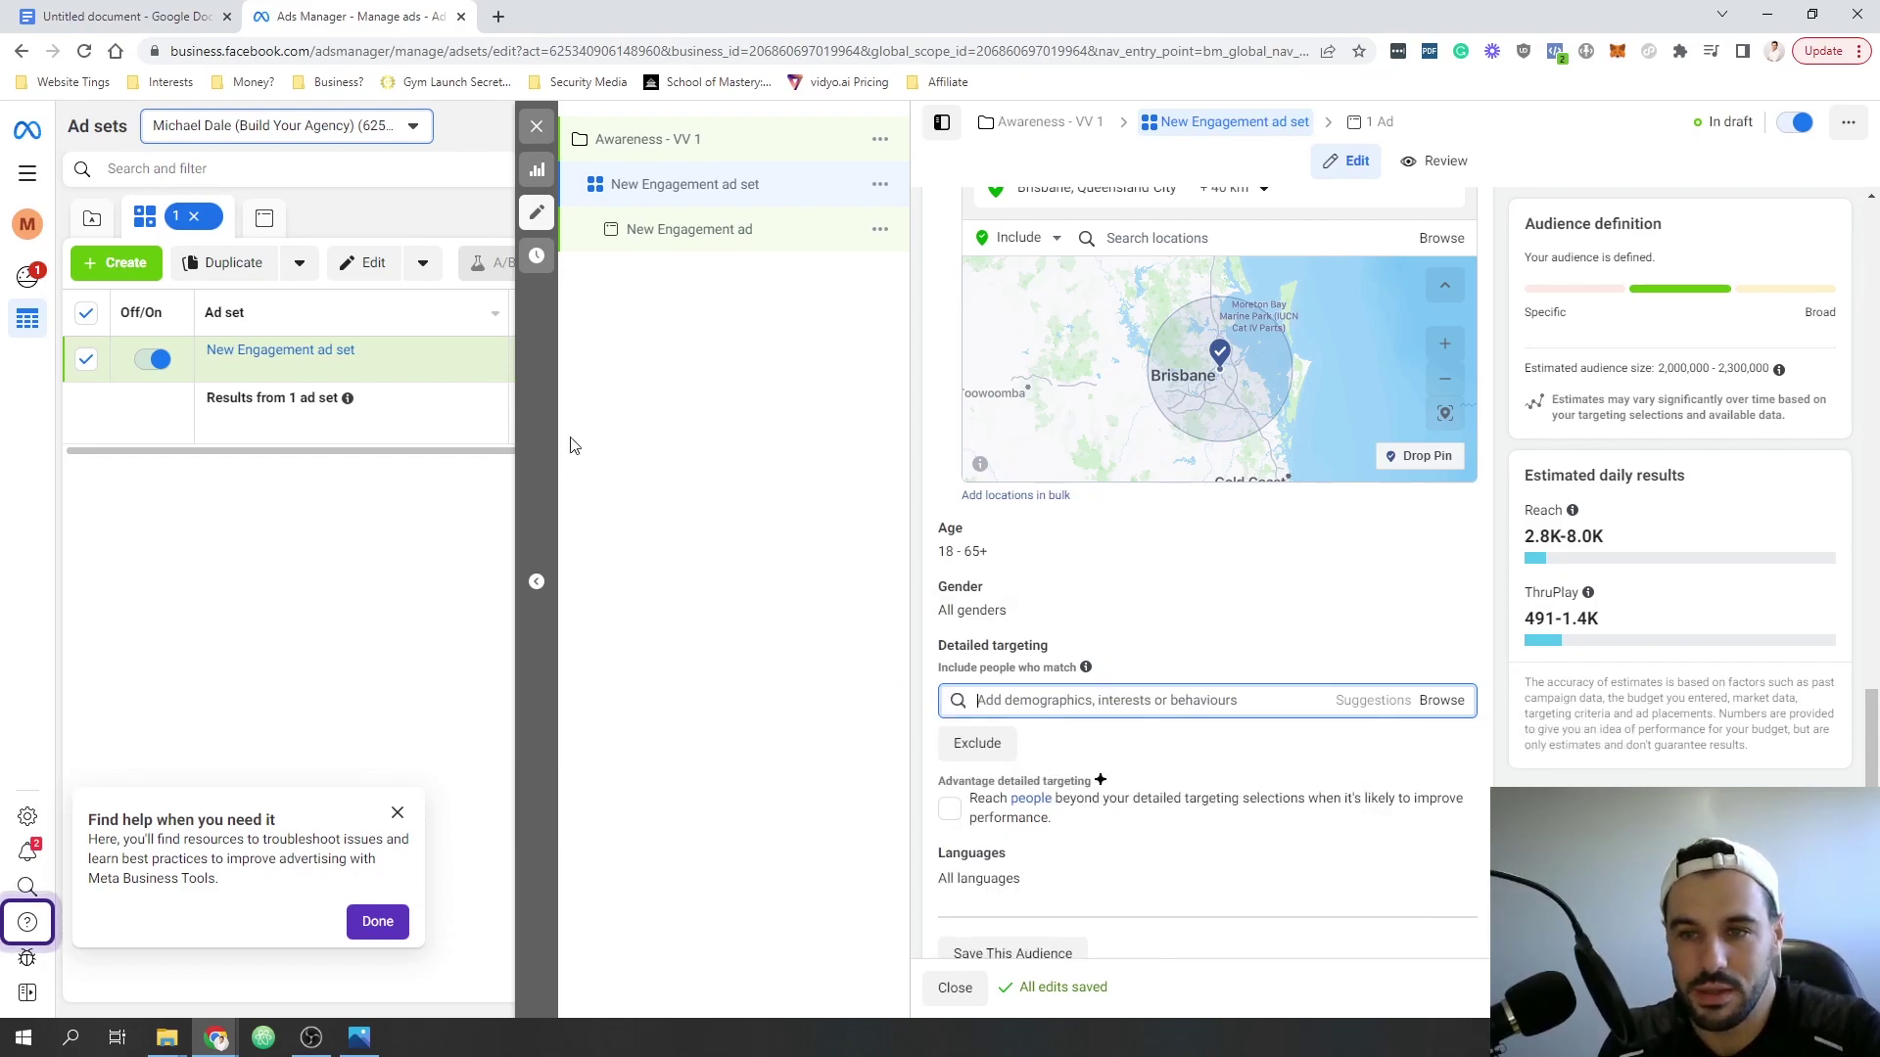
pyautogui.moveTo(365, 381)
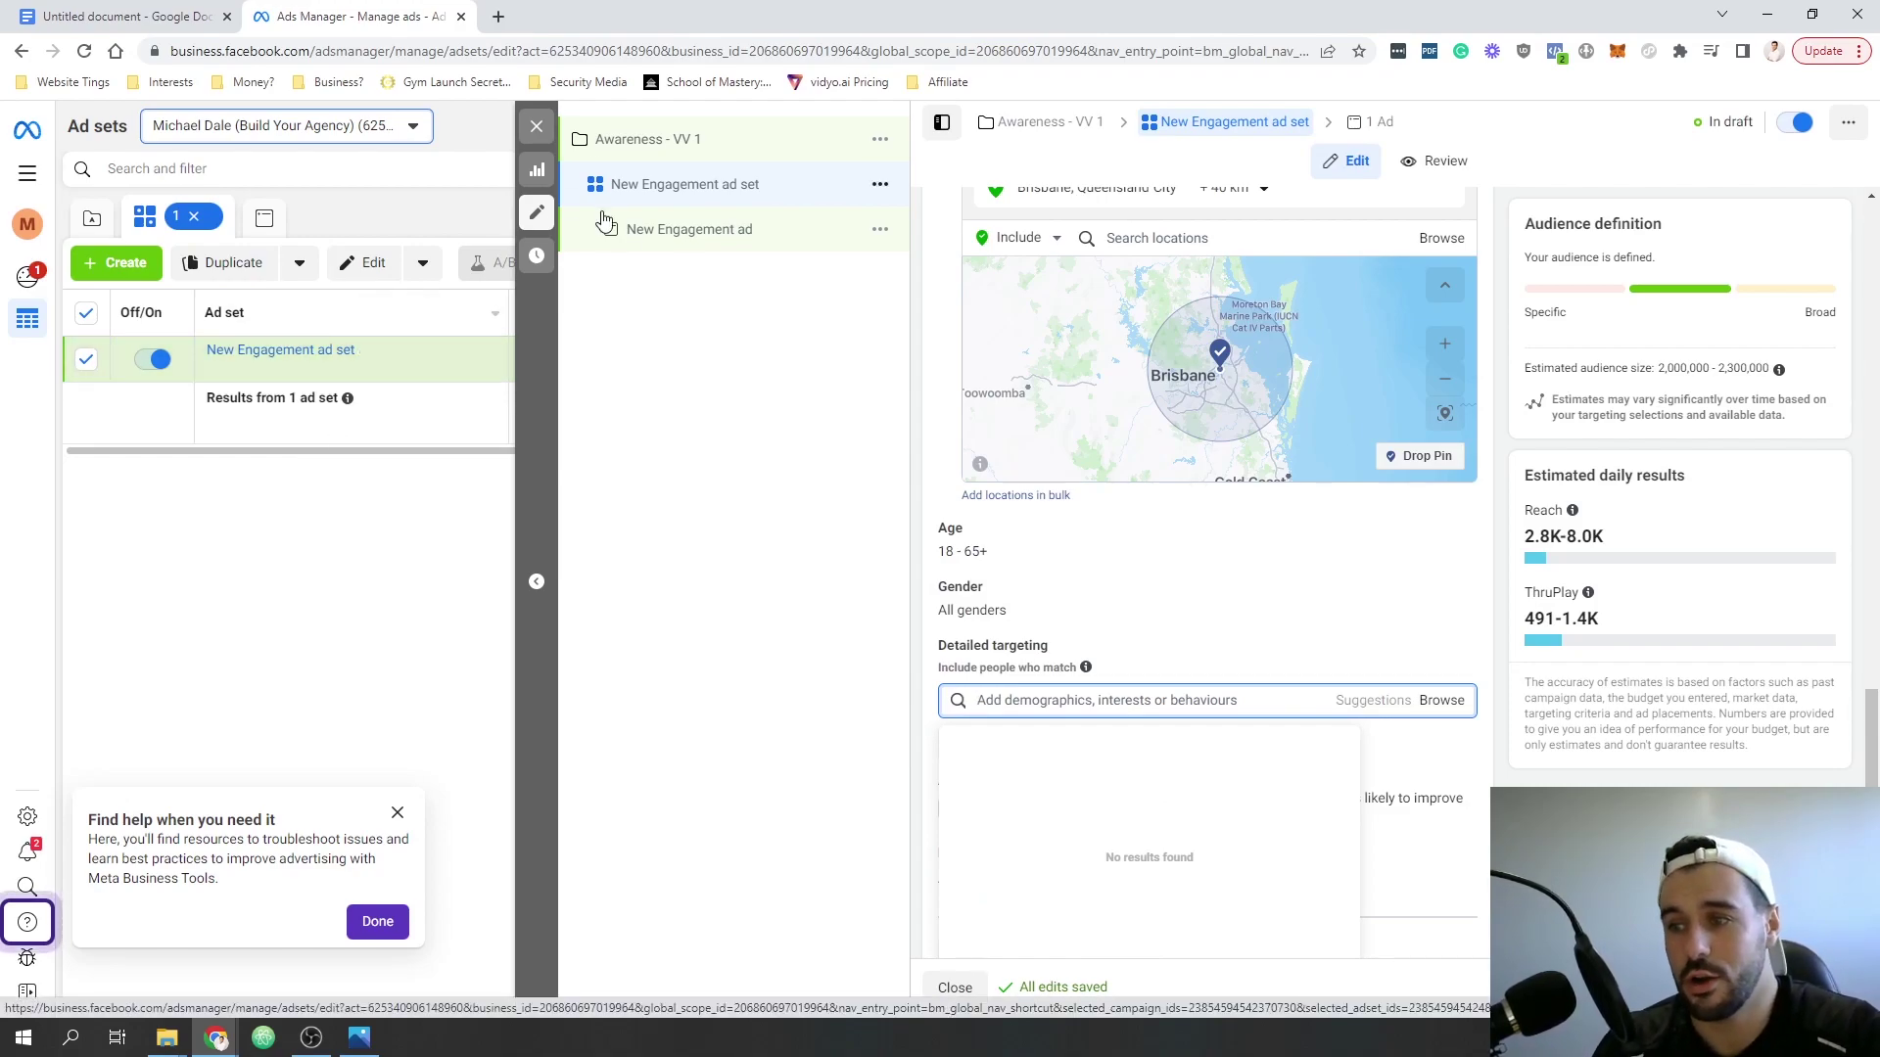
pyautogui.click(1124, 654)
# - Rename the ad set as "Broad Ad set"
pyautogui.scroll(10, 1114, 665)
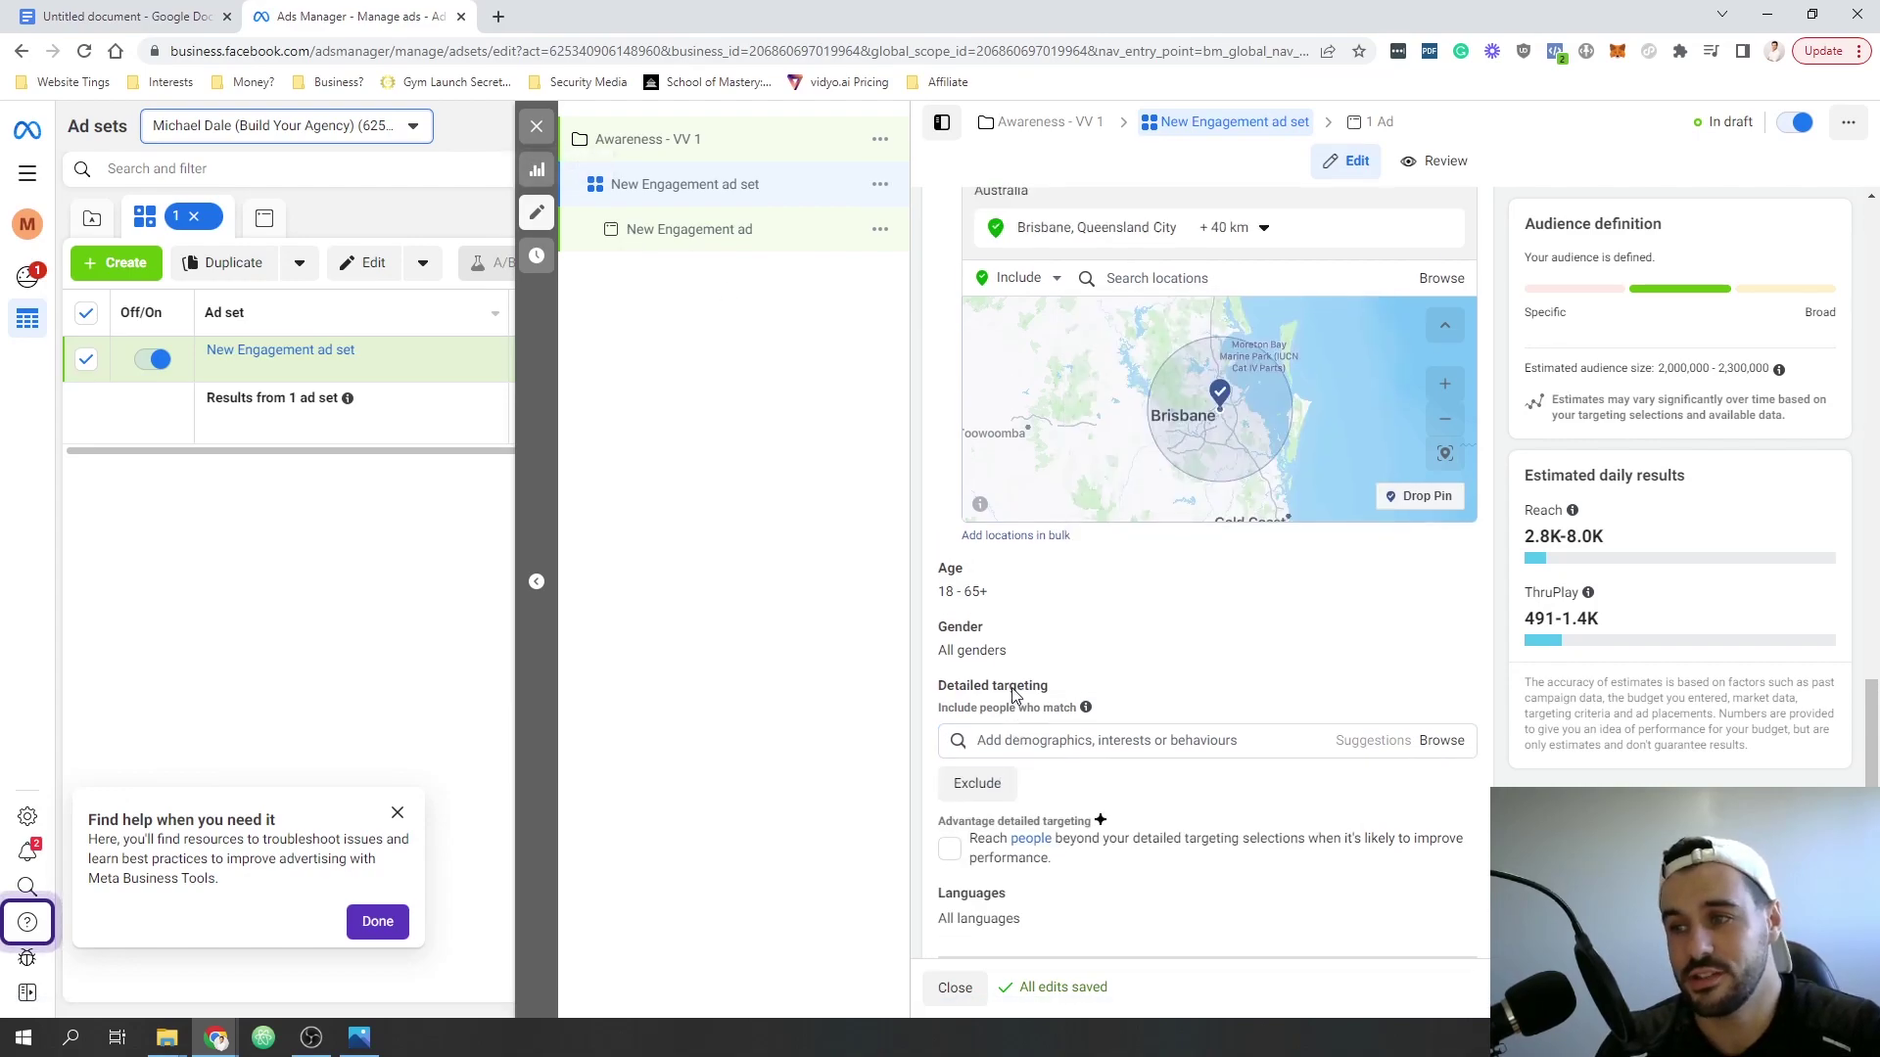
pyautogui.scroll(6, 1009, 361)
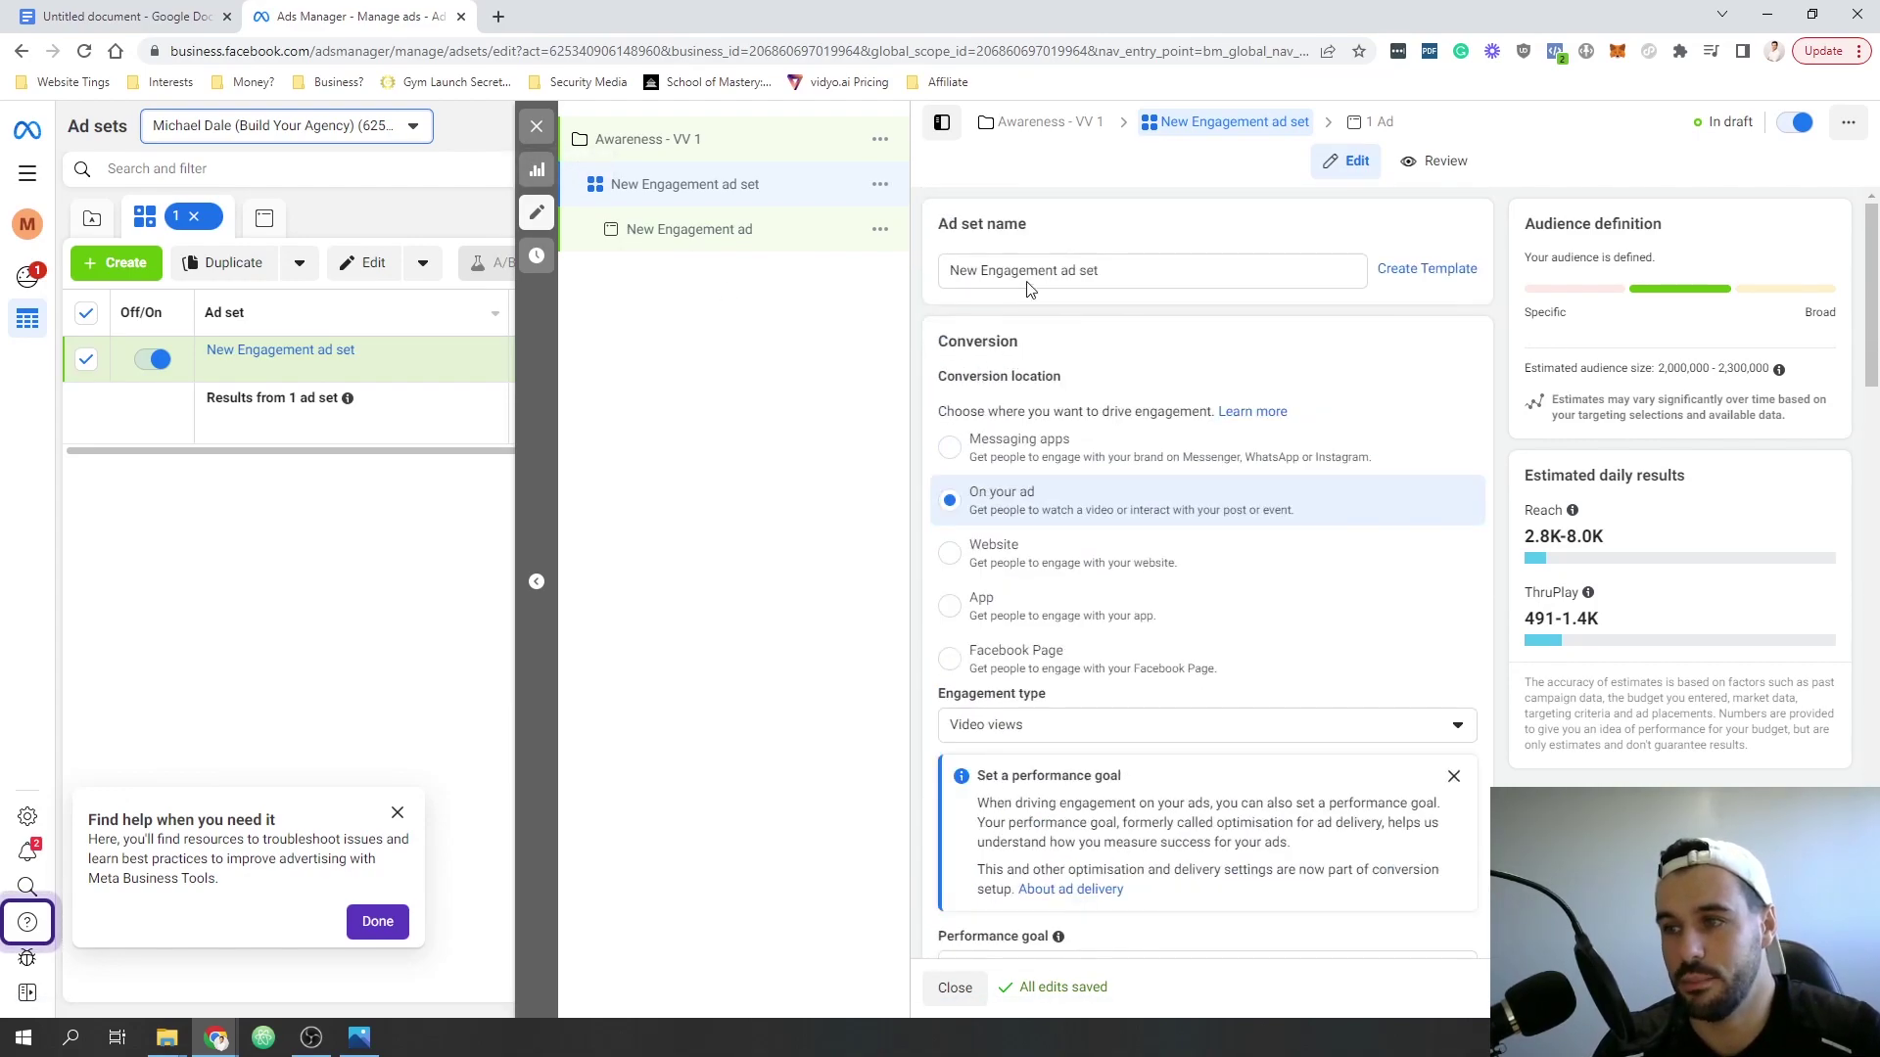
pyautogui.moveTo(1139, 273); pyautogui.dragTo(844, 285)
pyautogui.write('Broad Ad set')
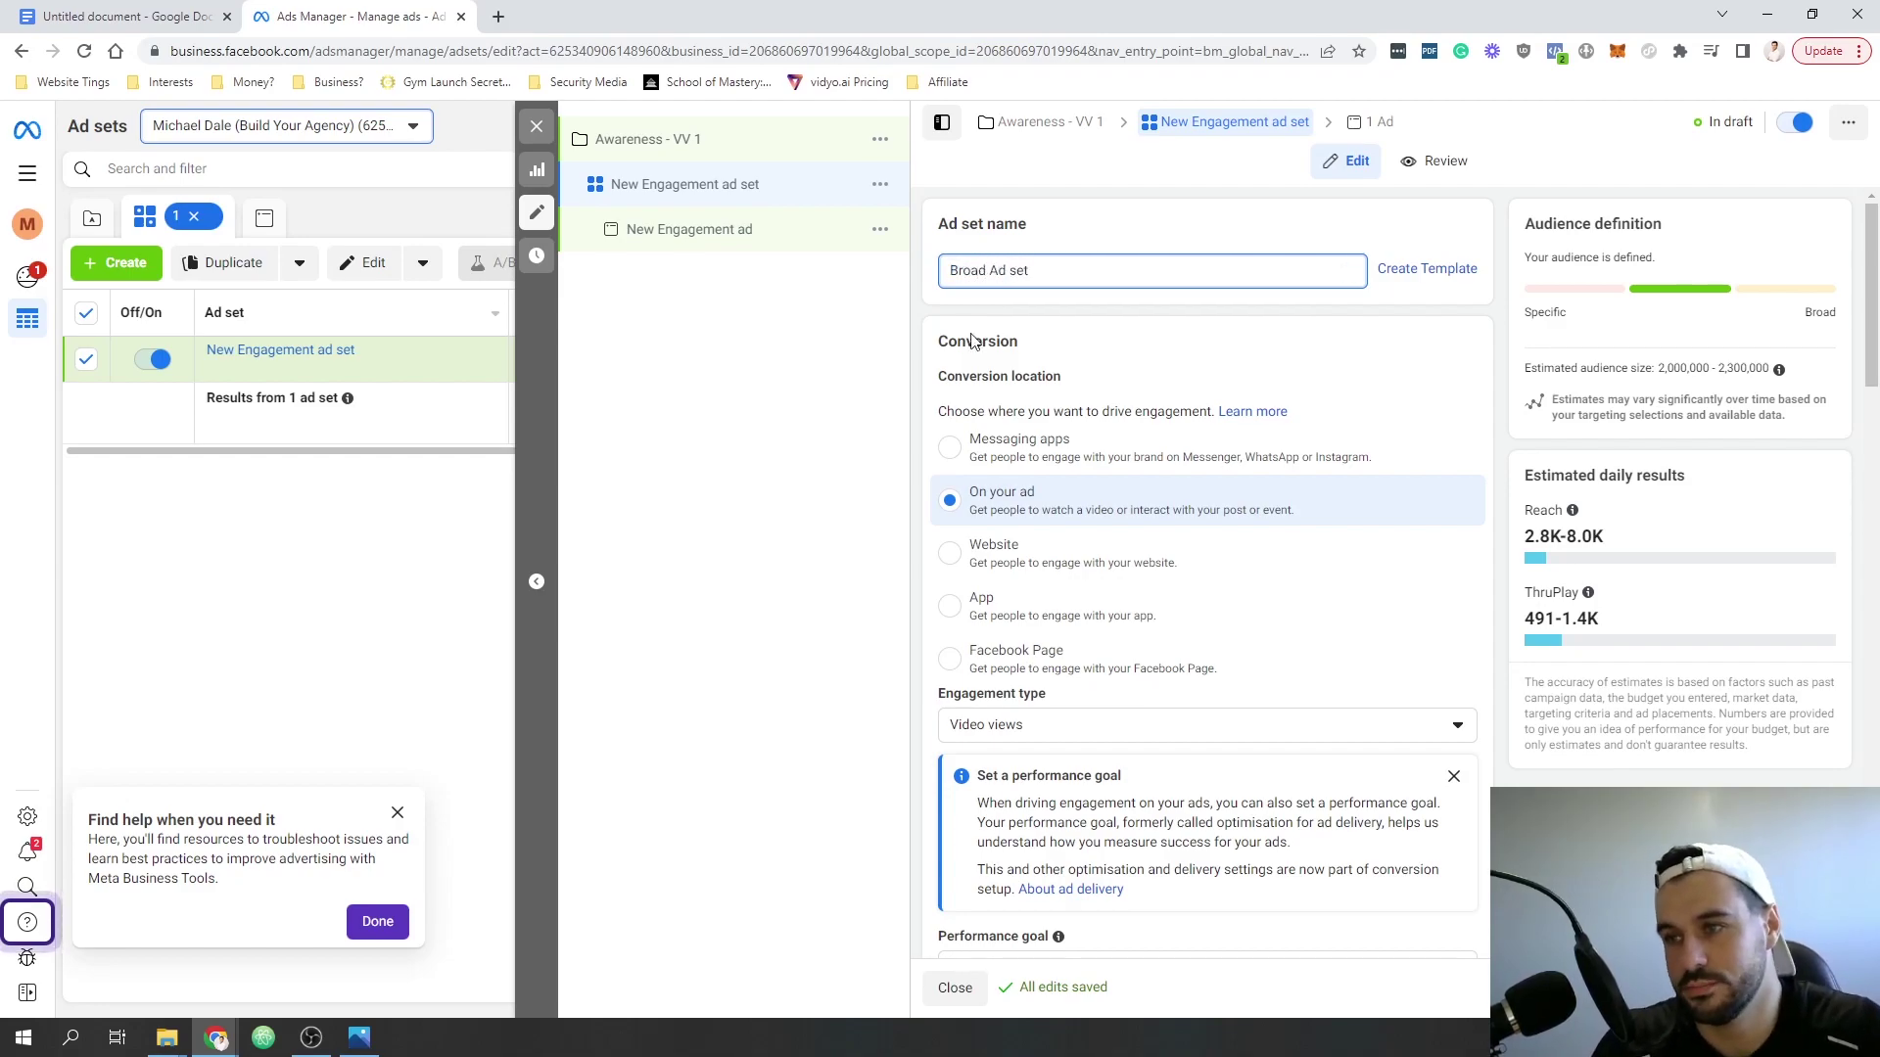
pyautogui.click(1028, 328)
# - Review the renamed ad set's budget, location, audience and placement settings
pyautogui.scroll(-1, 1128, 434)
pyautogui.scroll(-10, 1128, 434)
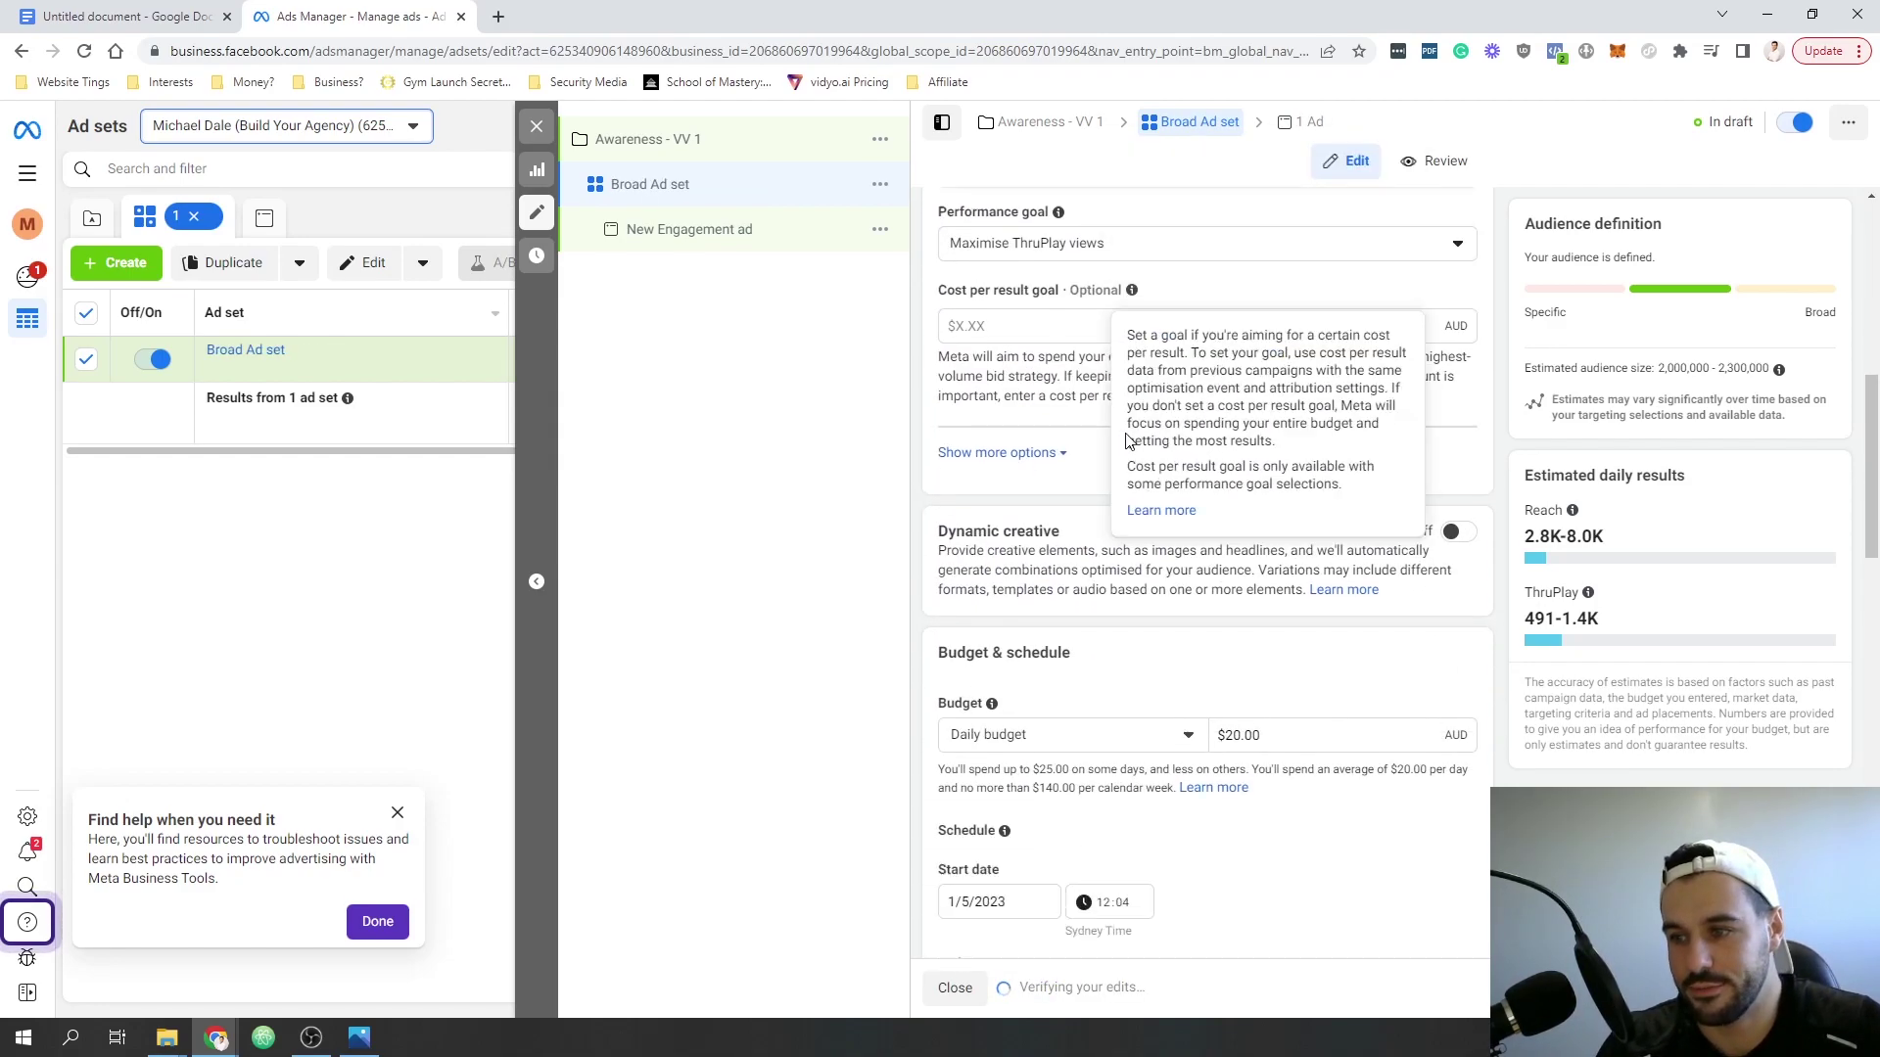
pyautogui.scroll(-6, 1277, 382)
pyautogui.scroll(-7, 1187, 558)
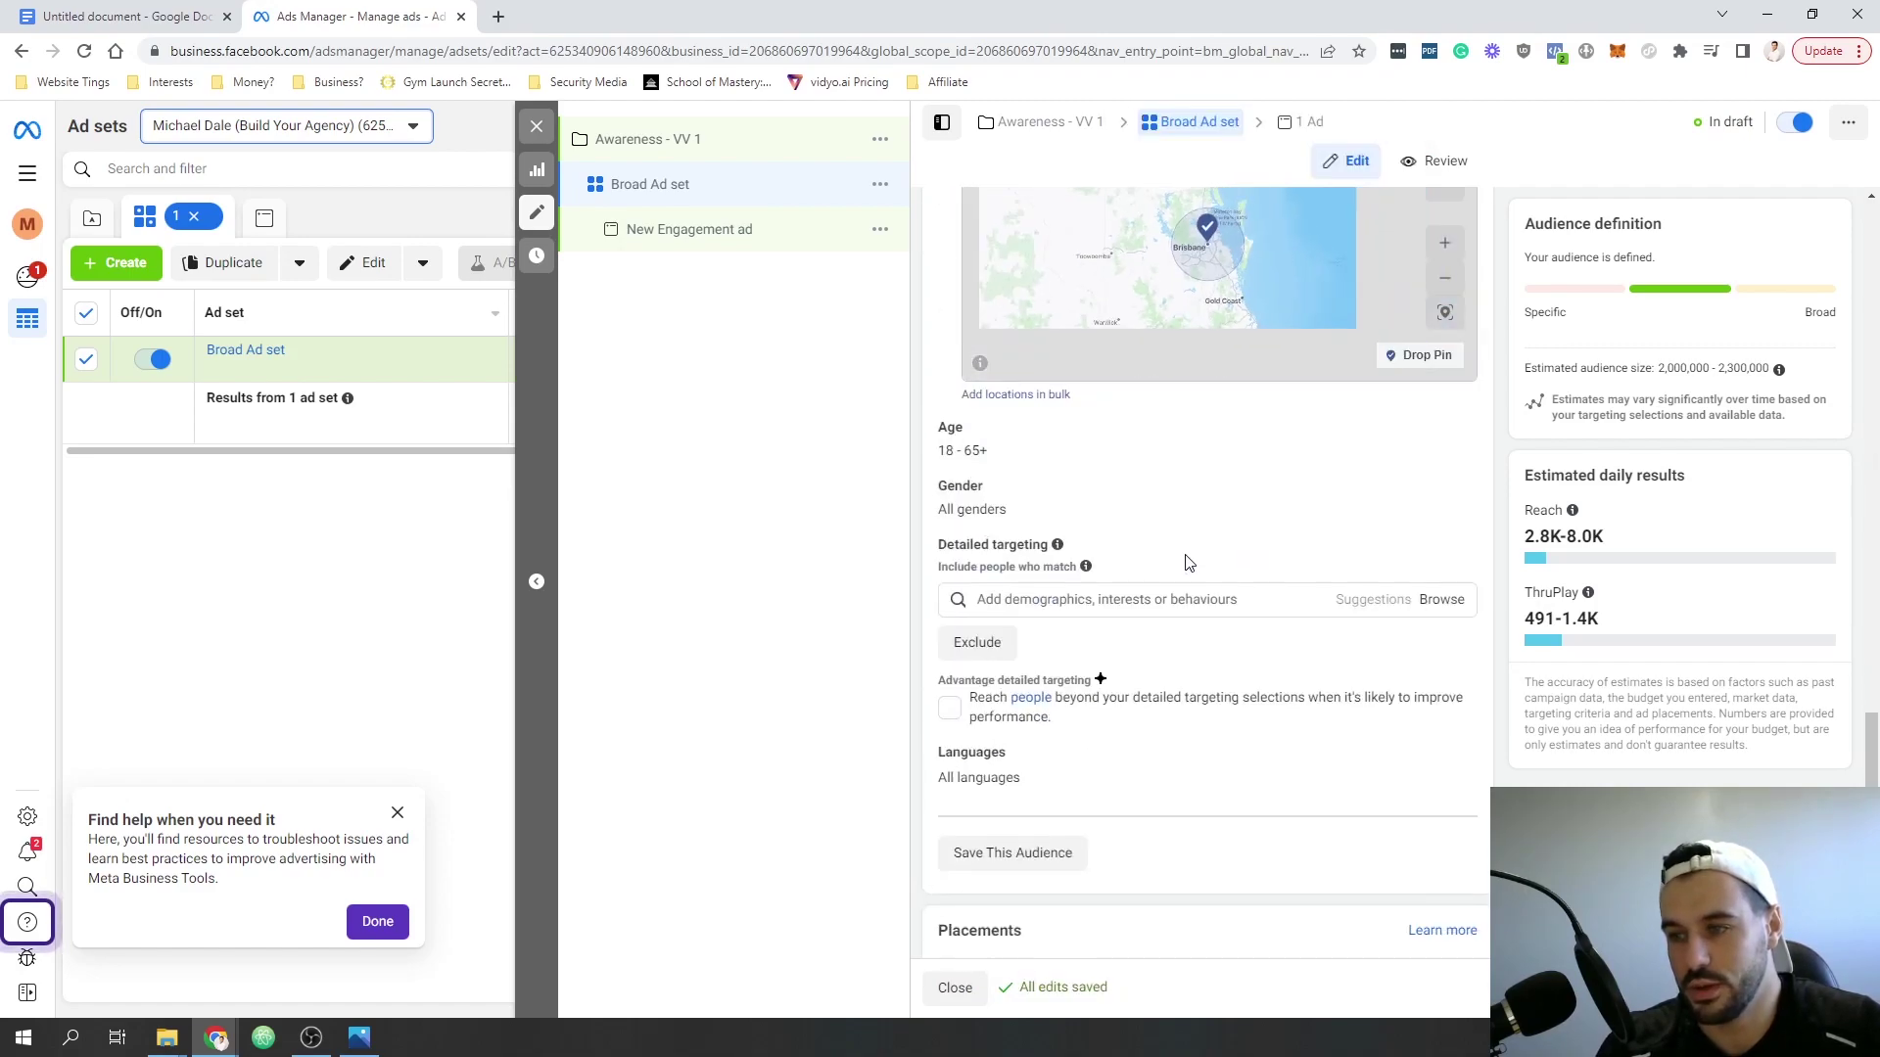
pyautogui.scroll(4, 1188, 577)
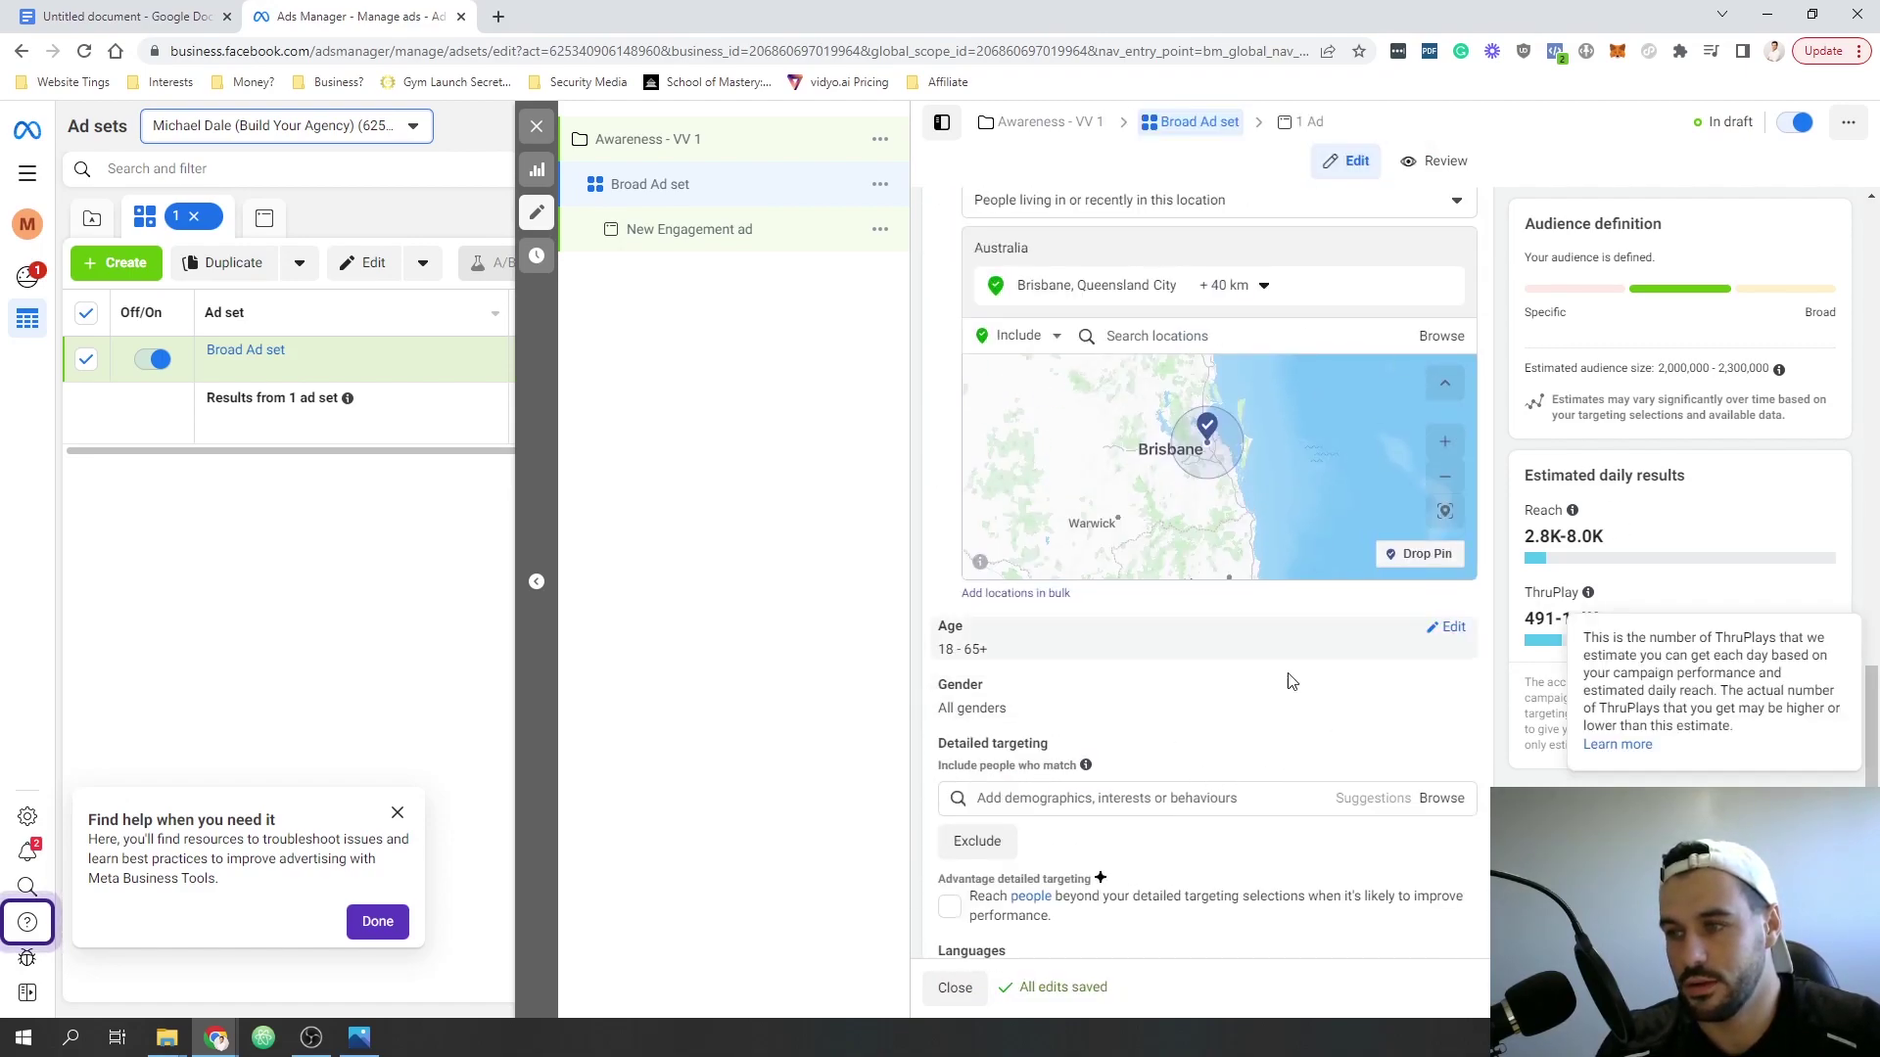
pyautogui.scroll(-4, 1273, 842)
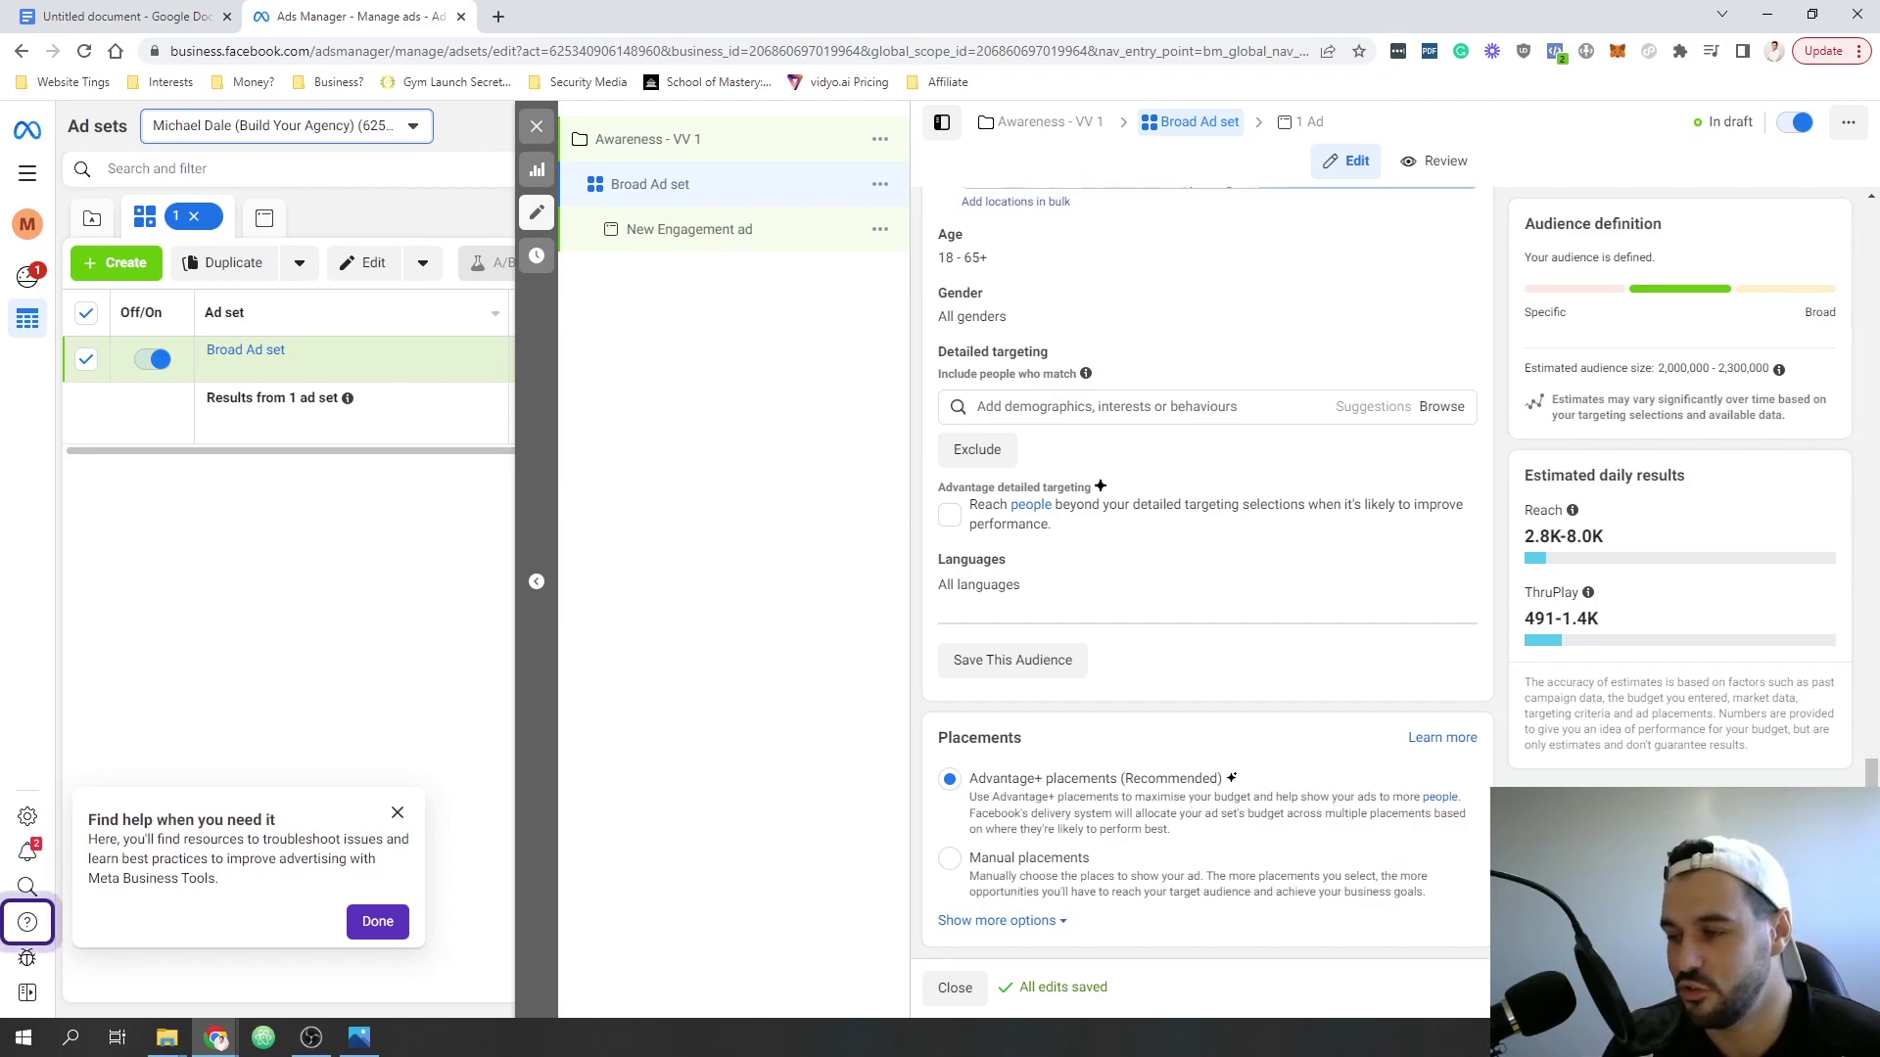
# - Rename the engagement ad inside Broad Ad set as "Video"
pyautogui.click(689, 229)
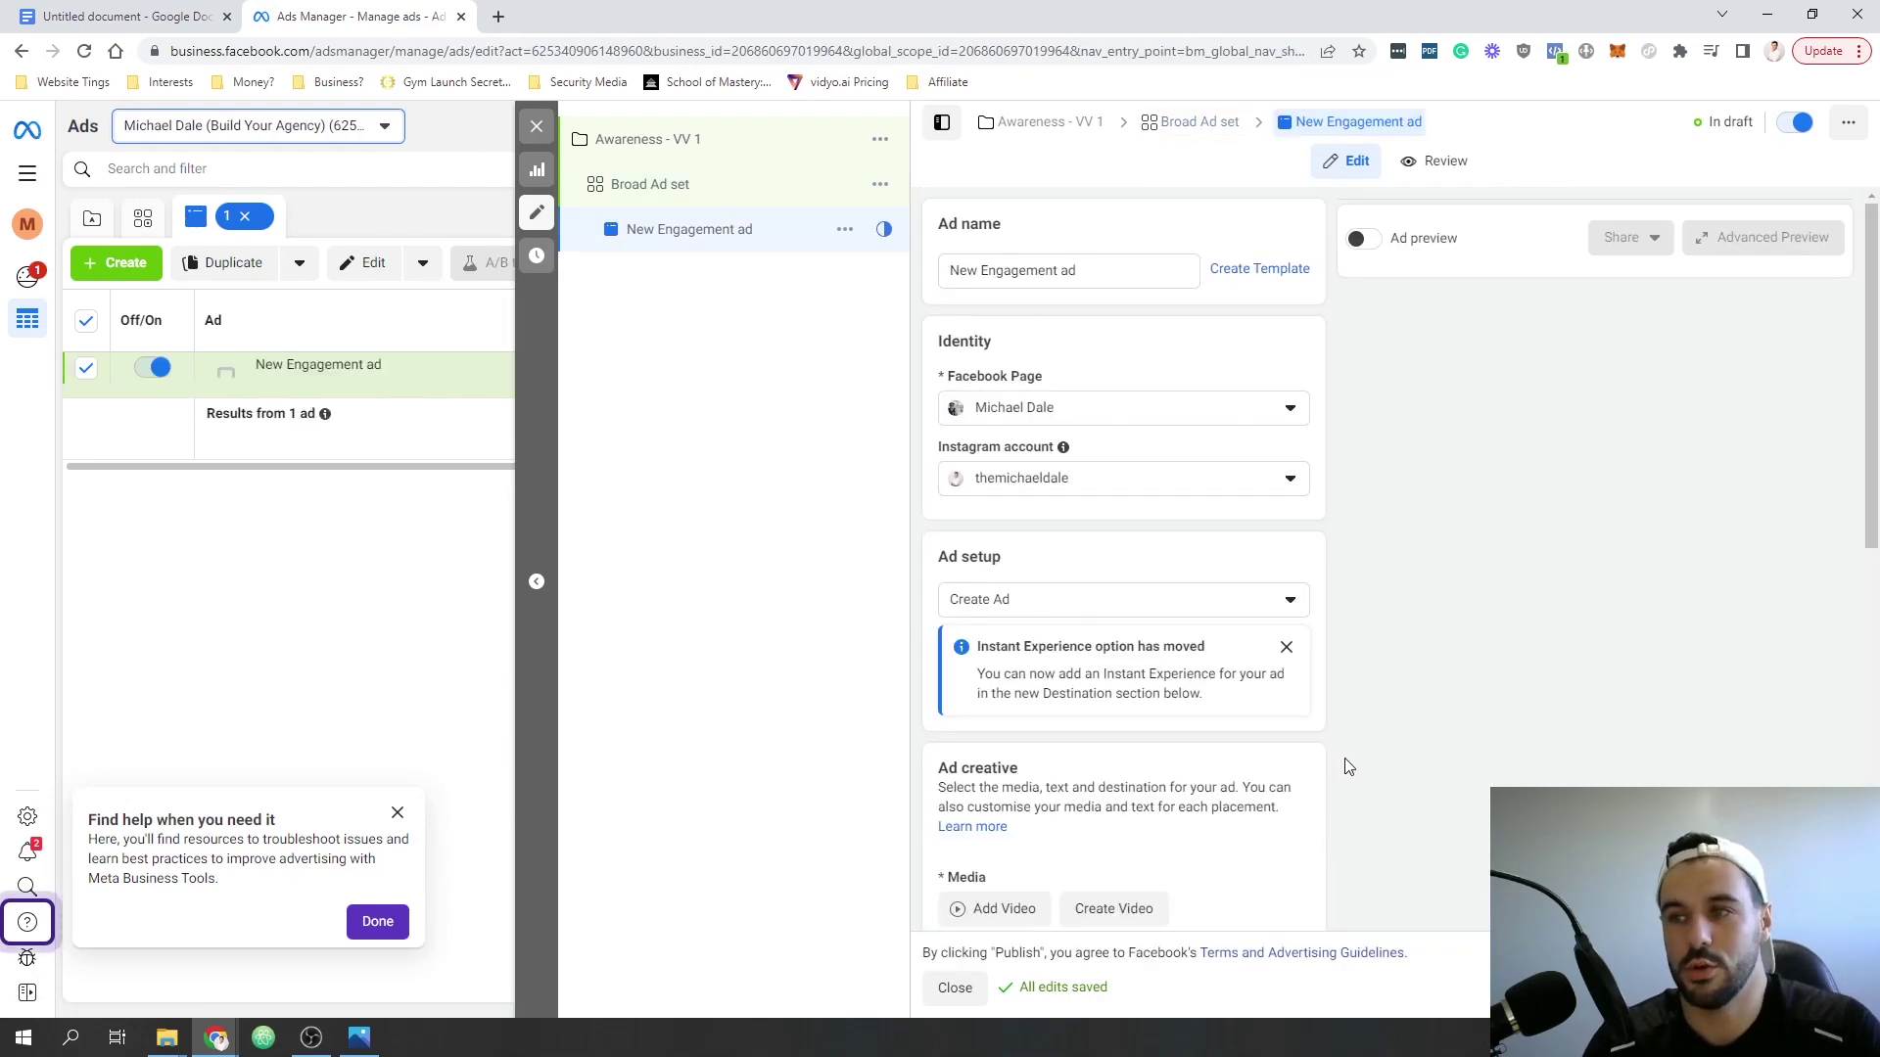
pyautogui.moveTo(1112, 270); pyautogui.dragTo(928, 292)
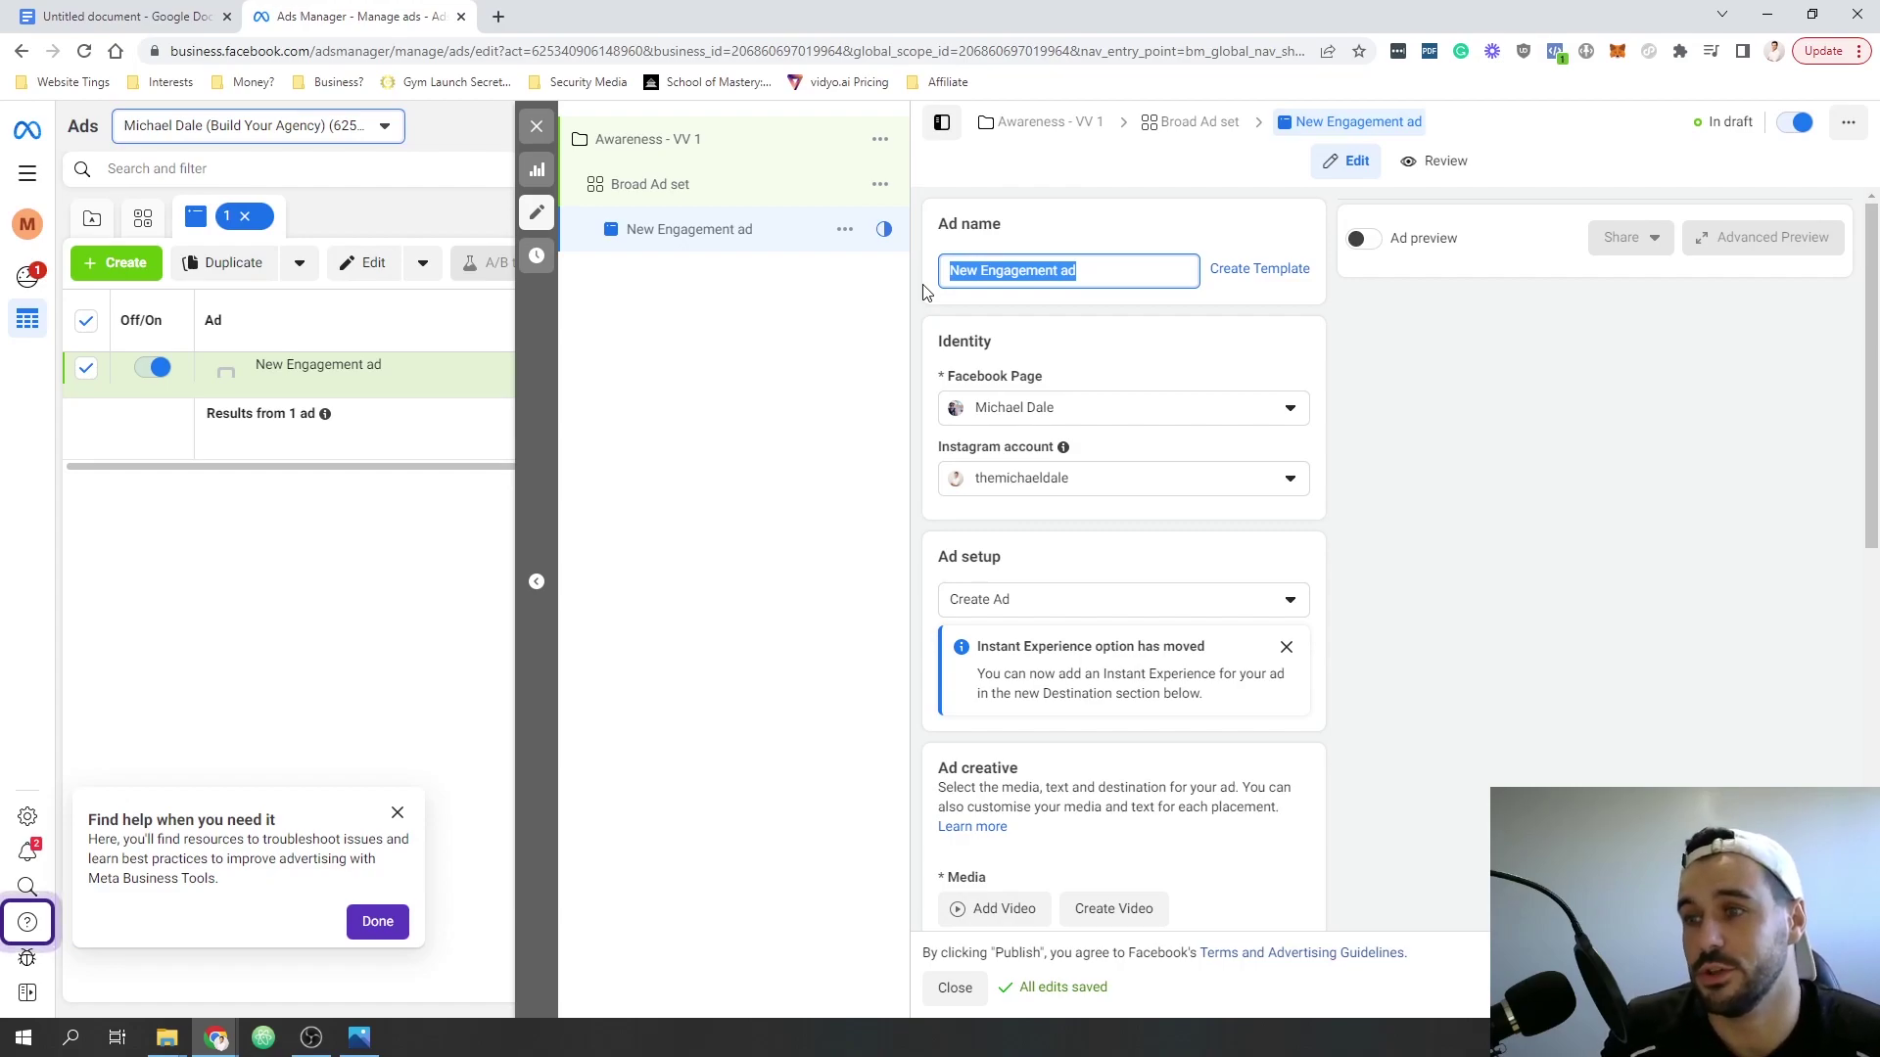
pyautogui.write('Video')
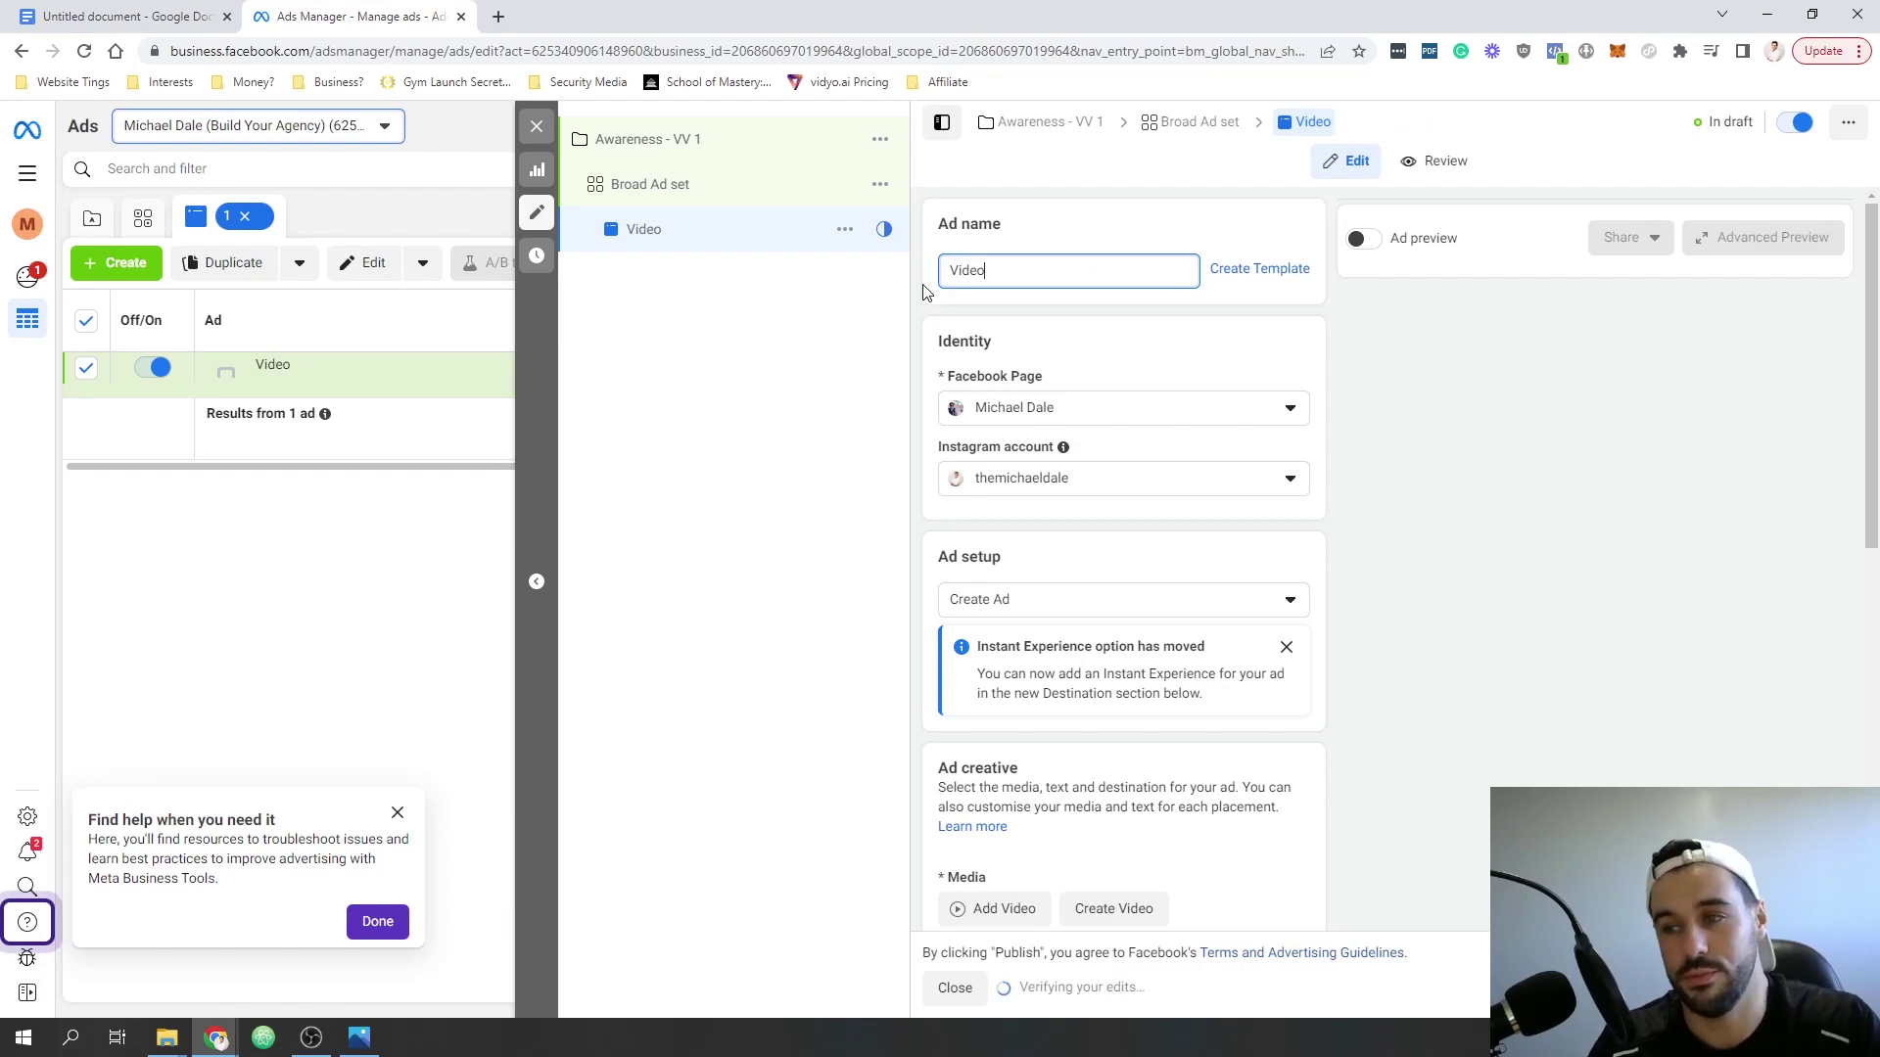
pyautogui.click(1067, 332)
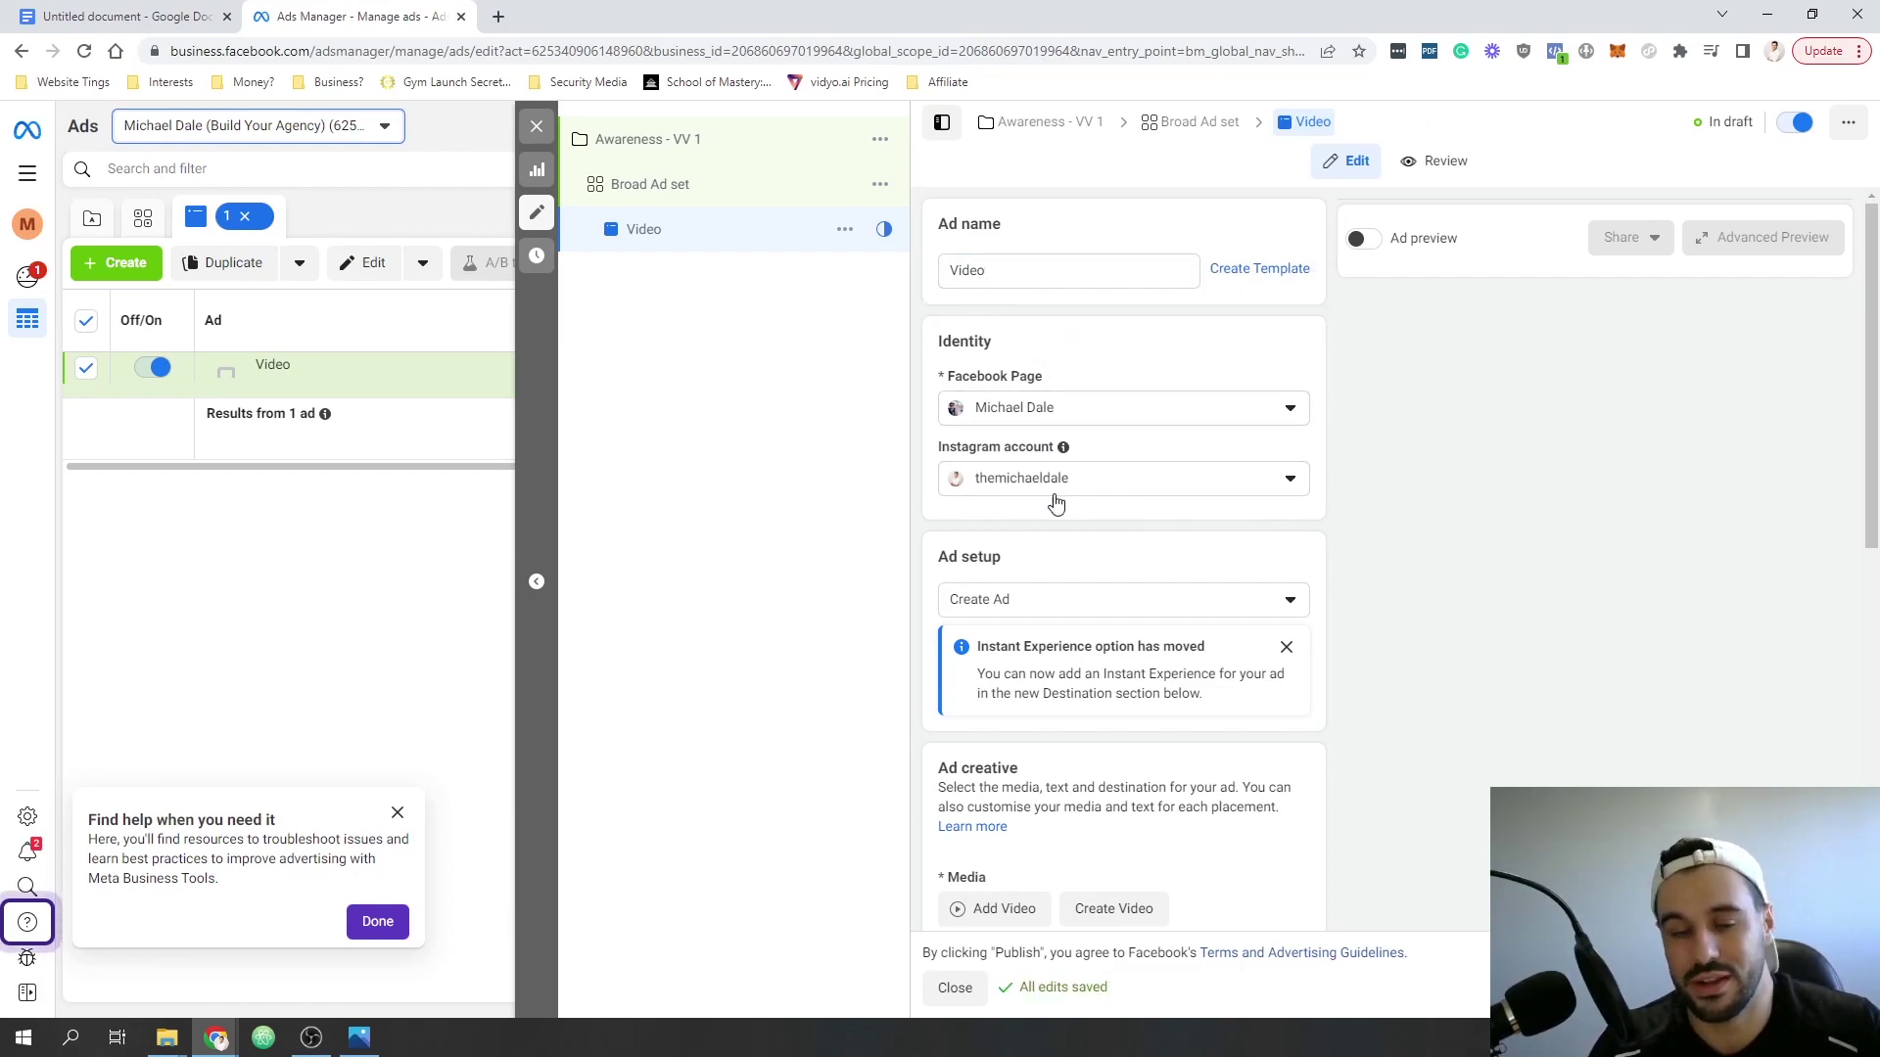
# - Review the Video ad's setup, media, primary text, destination, languages and tracking settings
pyautogui.scroll(-1, 917, 598)
pyautogui.scroll(-2, 1018, 499)
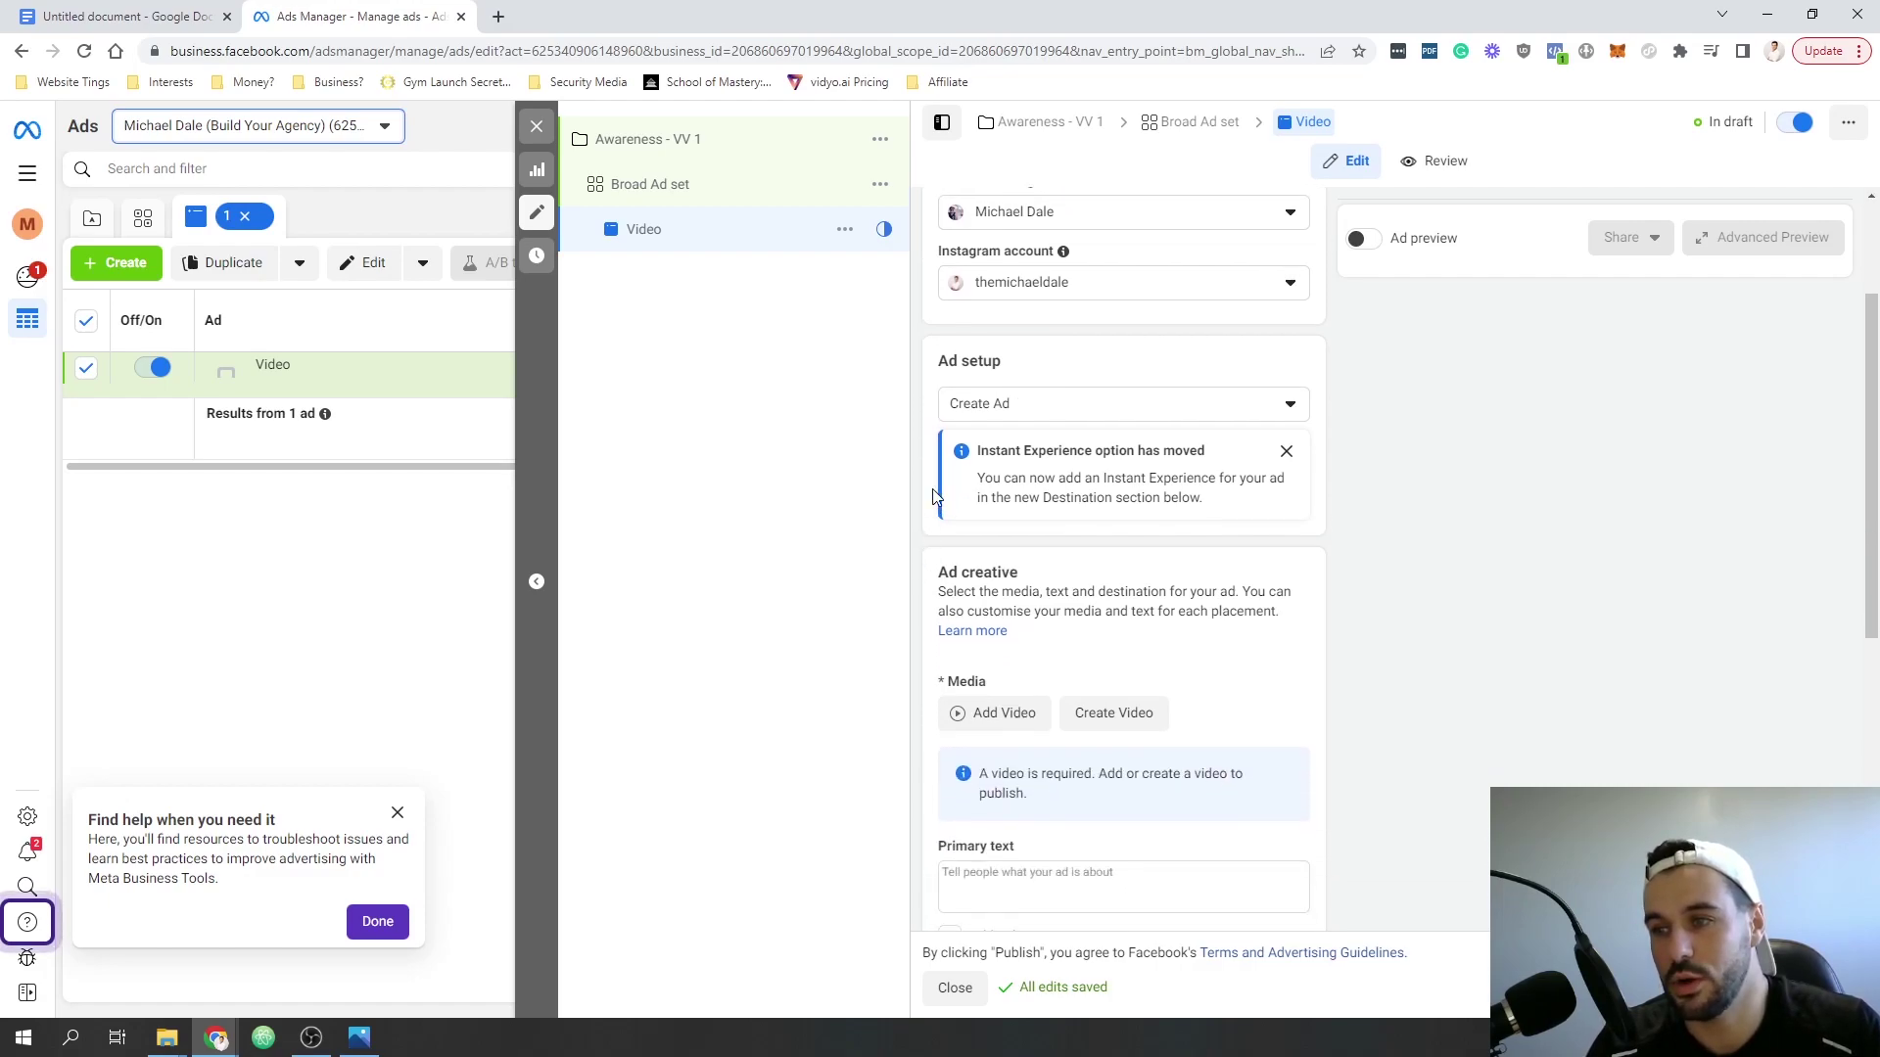
pyautogui.scroll(-3, 1028, 509)
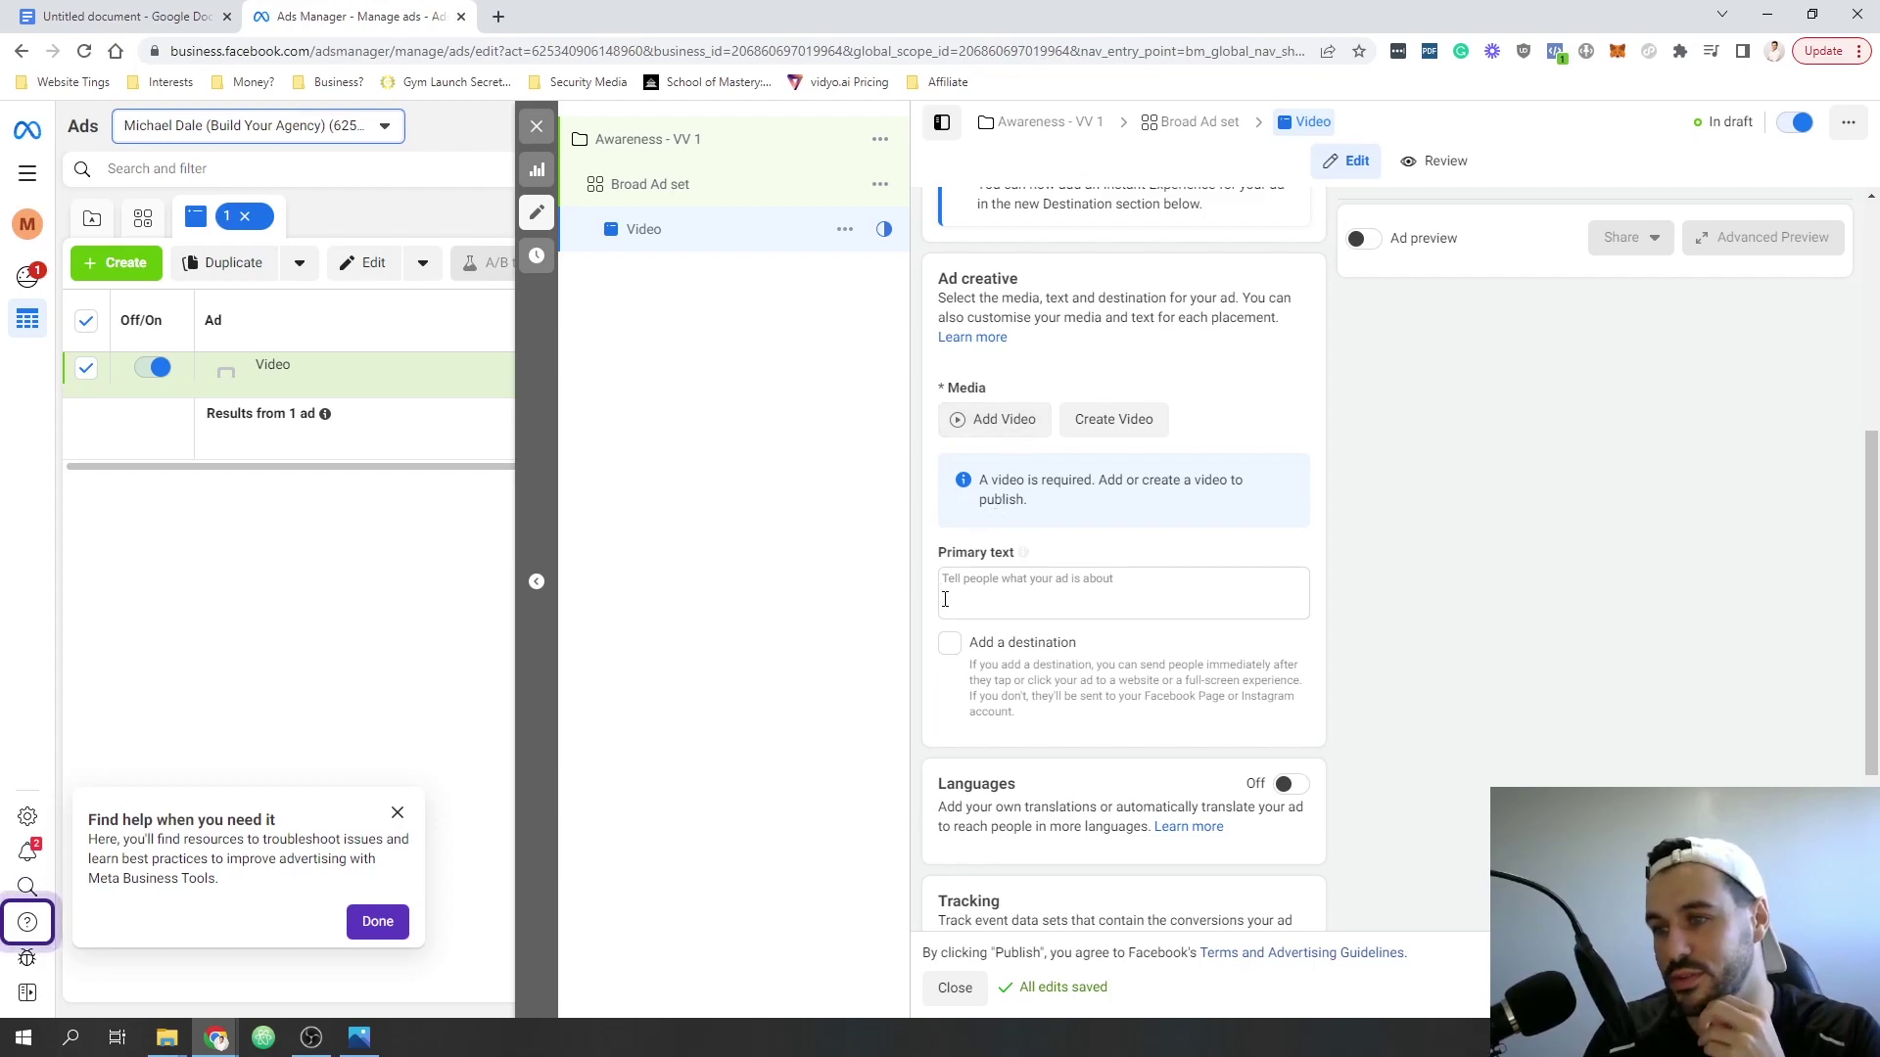
pyautogui.scroll(-1, 945, 600)
pyautogui.click(998, 483)
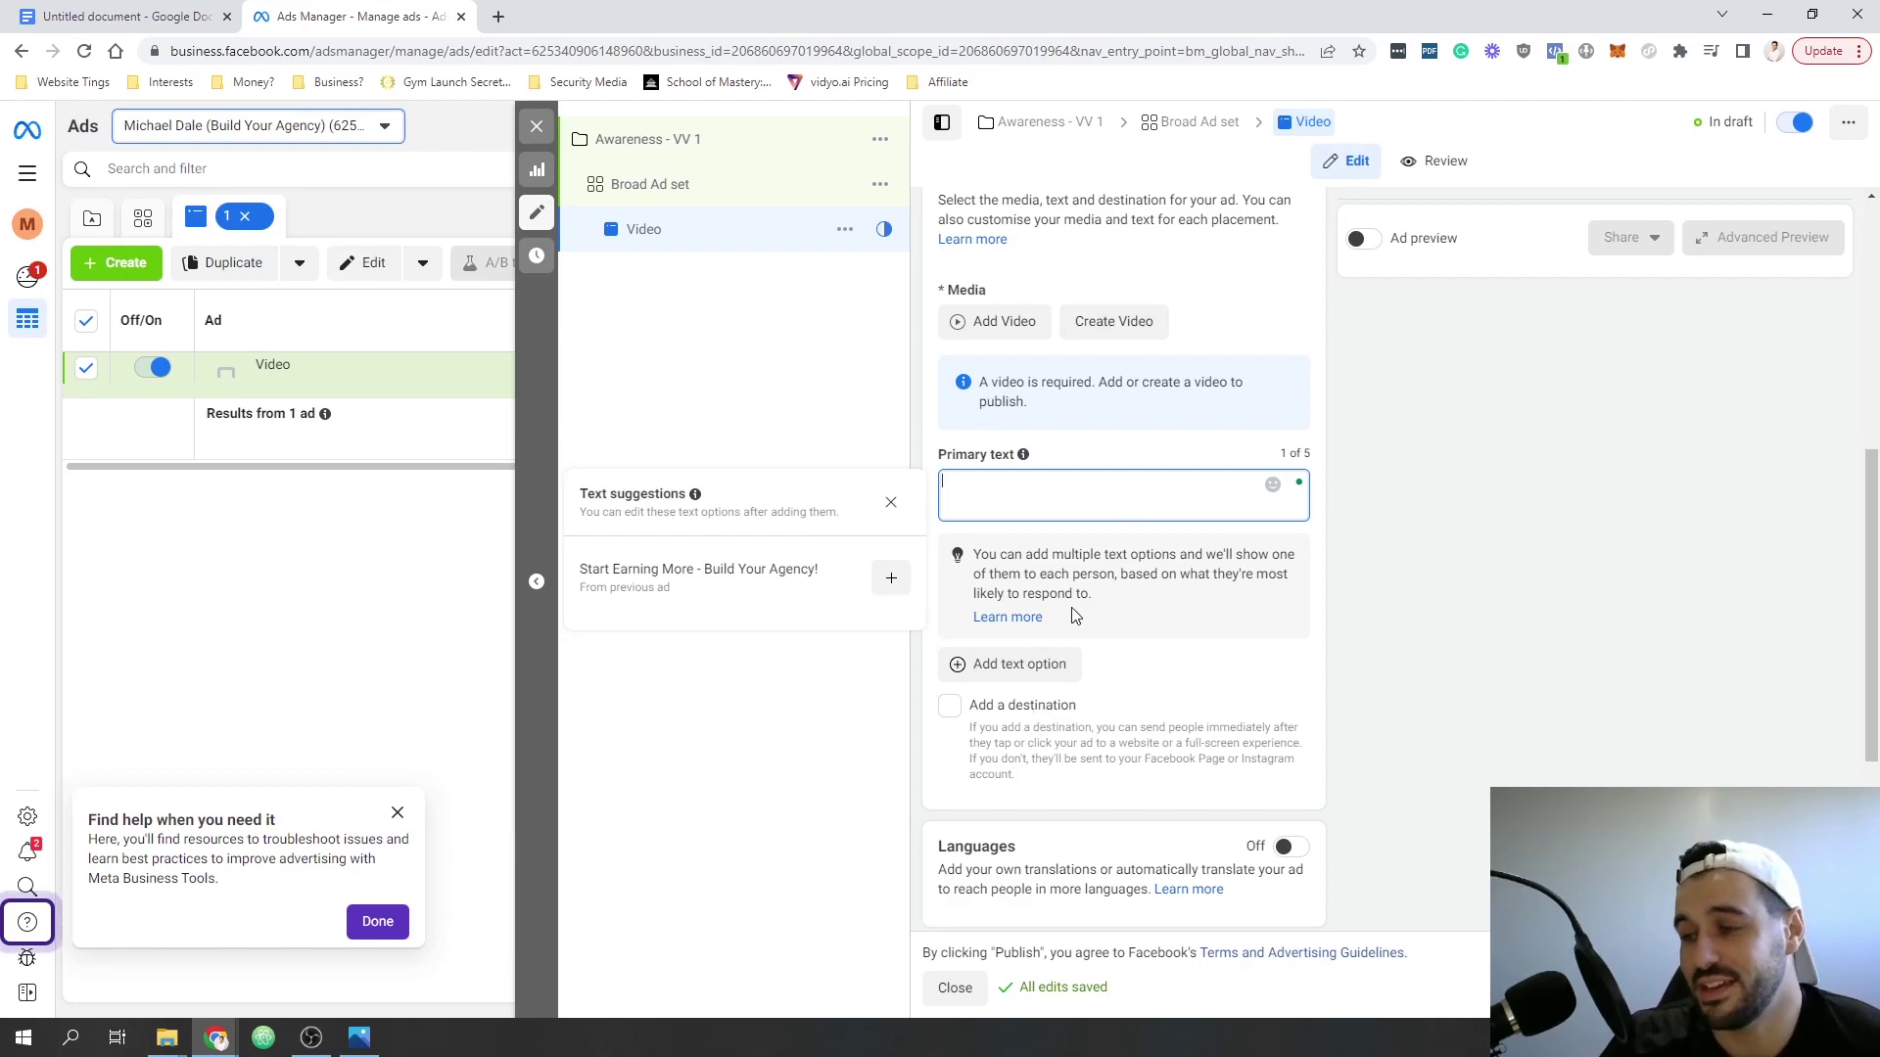
pyautogui.scroll(-4, 886, 451)
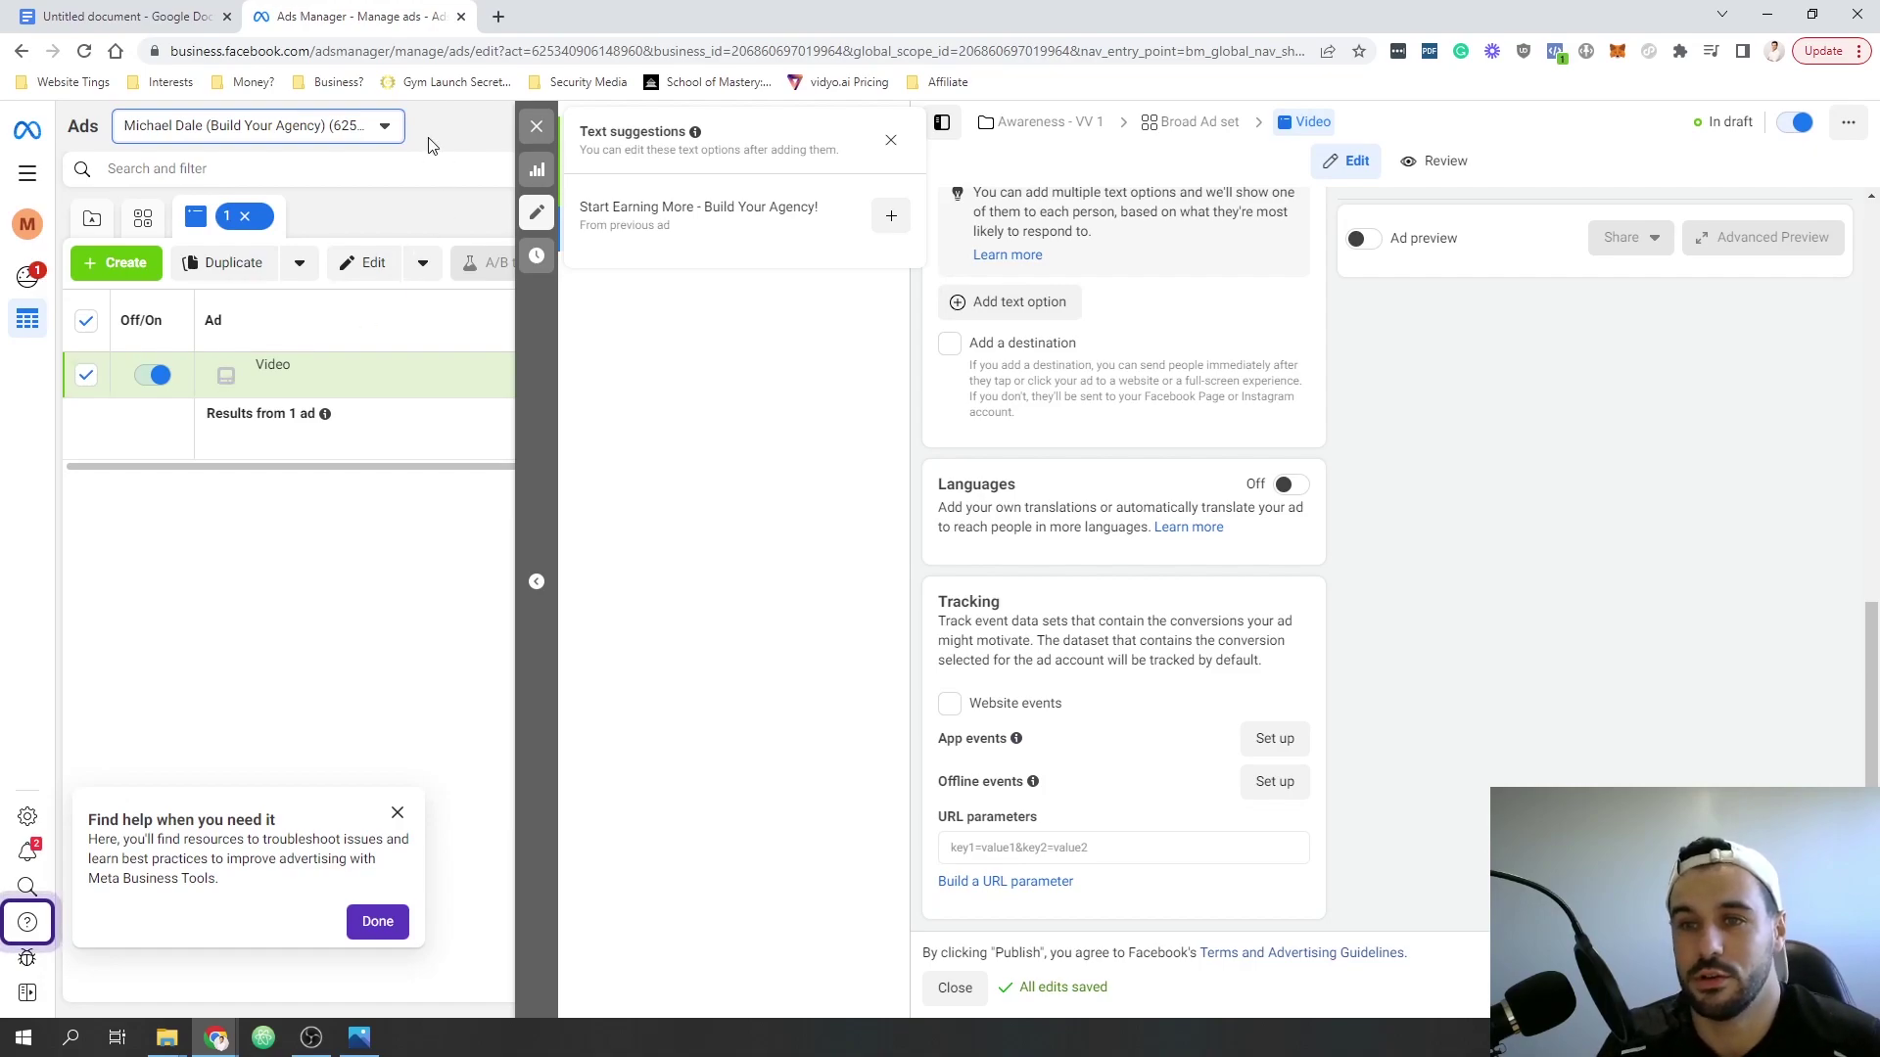
# - Close the ad editor without publishing the draft items and return to the campaign list
pyautogui.click(537, 127)
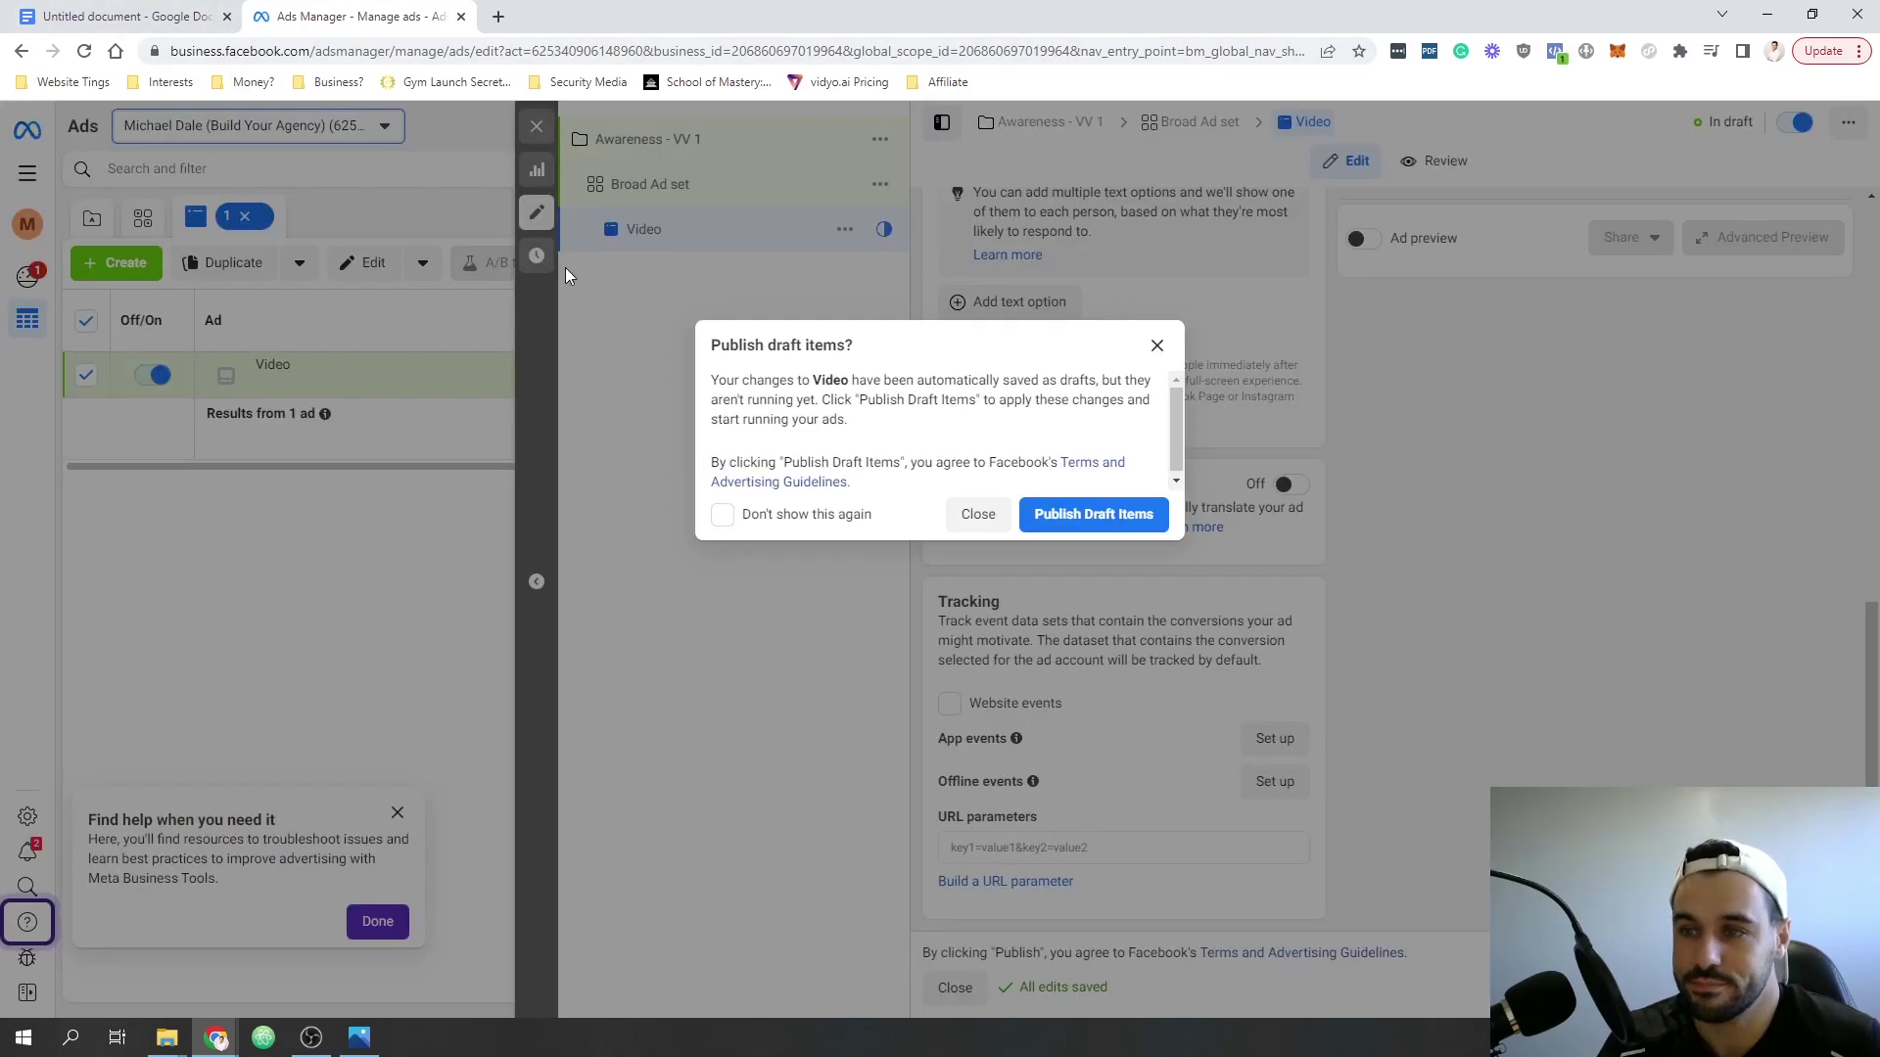
pyautogui.click(979, 515)
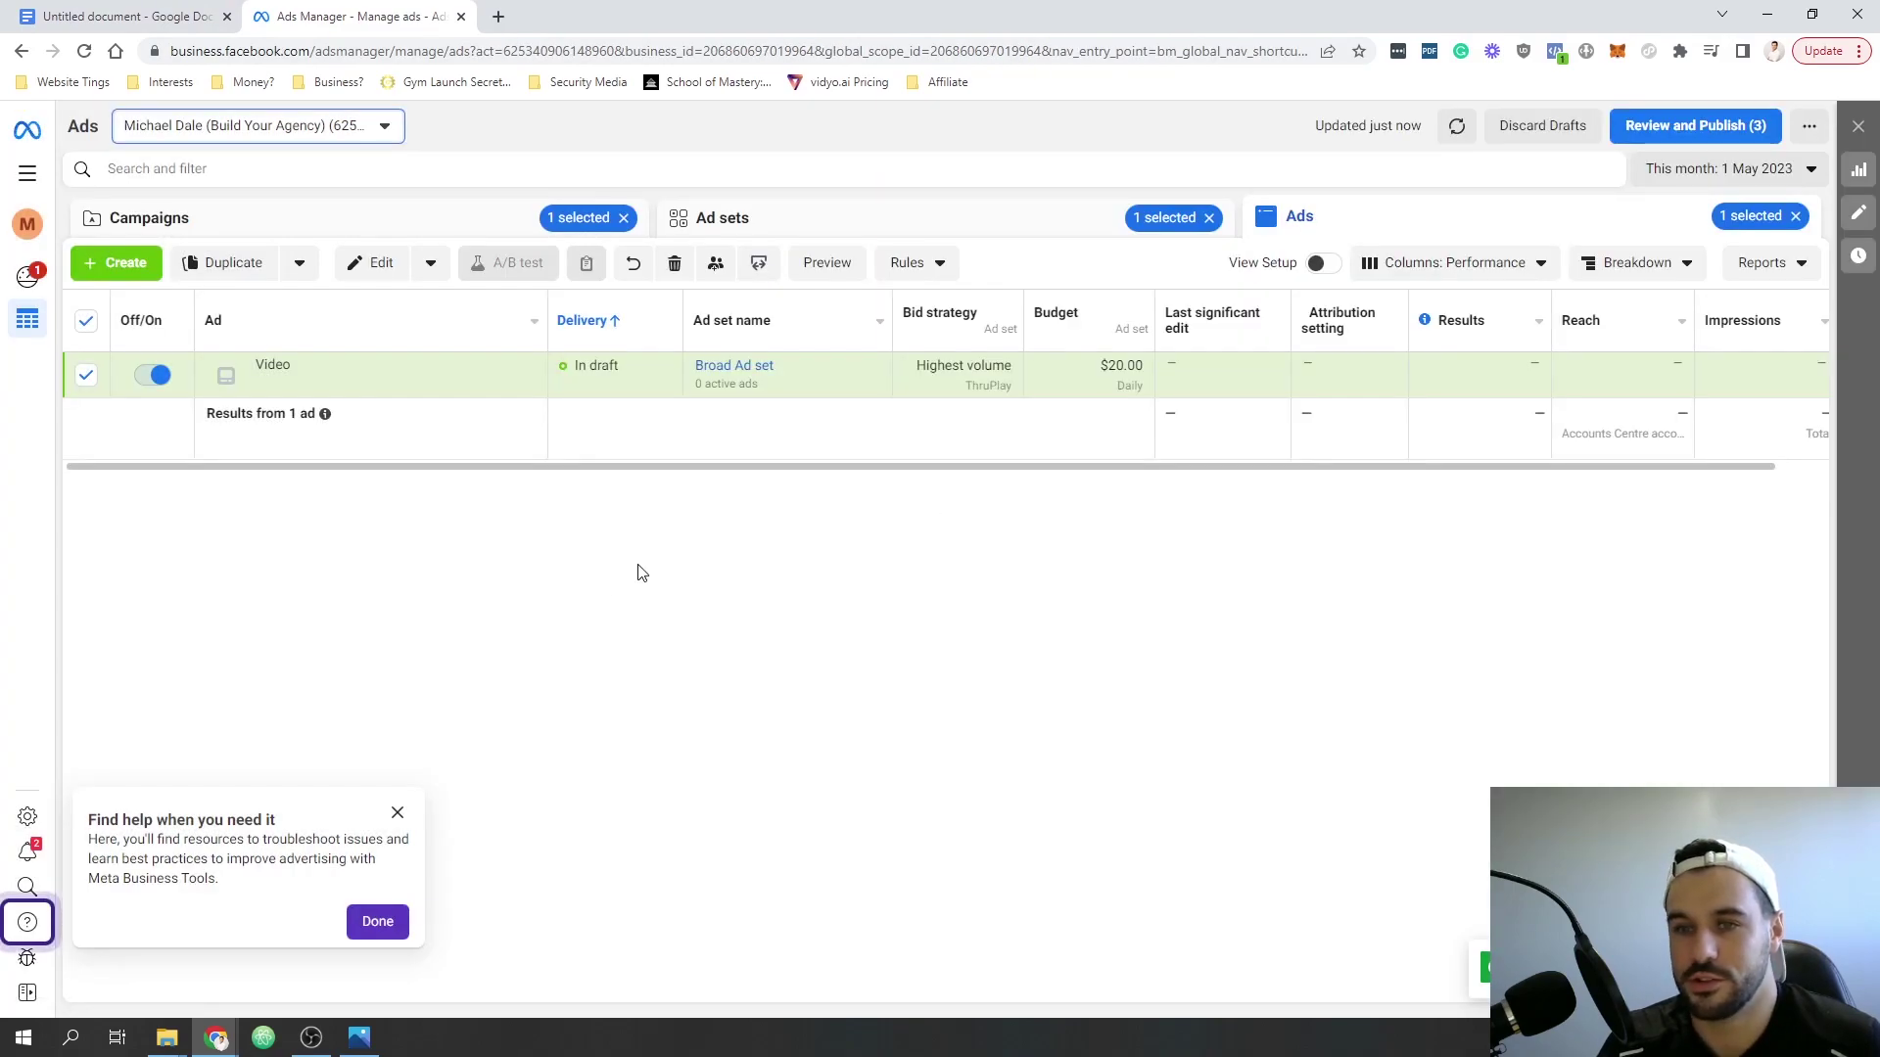
pyautogui.click(417, 232)
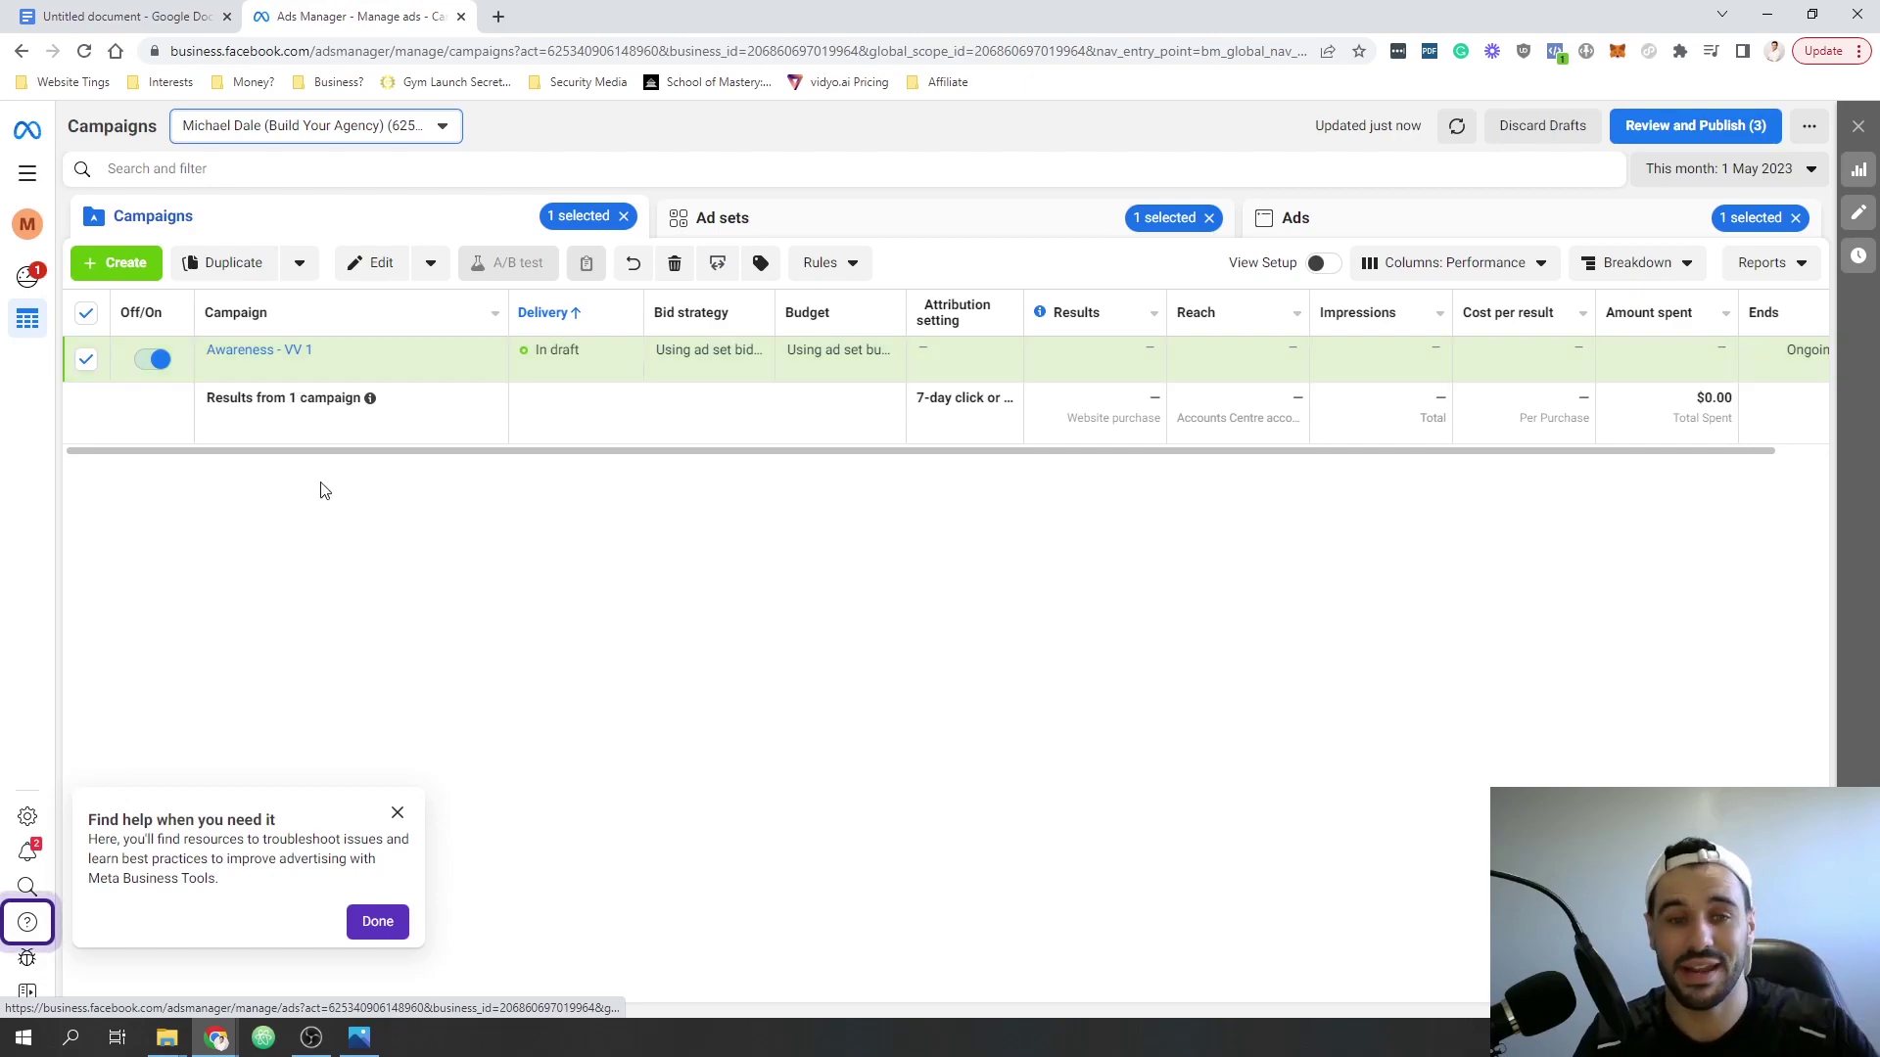
# - Switch to the Google Docs notes and extend the Retargetting line with "- video views (50%, 75%, 25%) - website views"
pyautogui.click(125, 15)
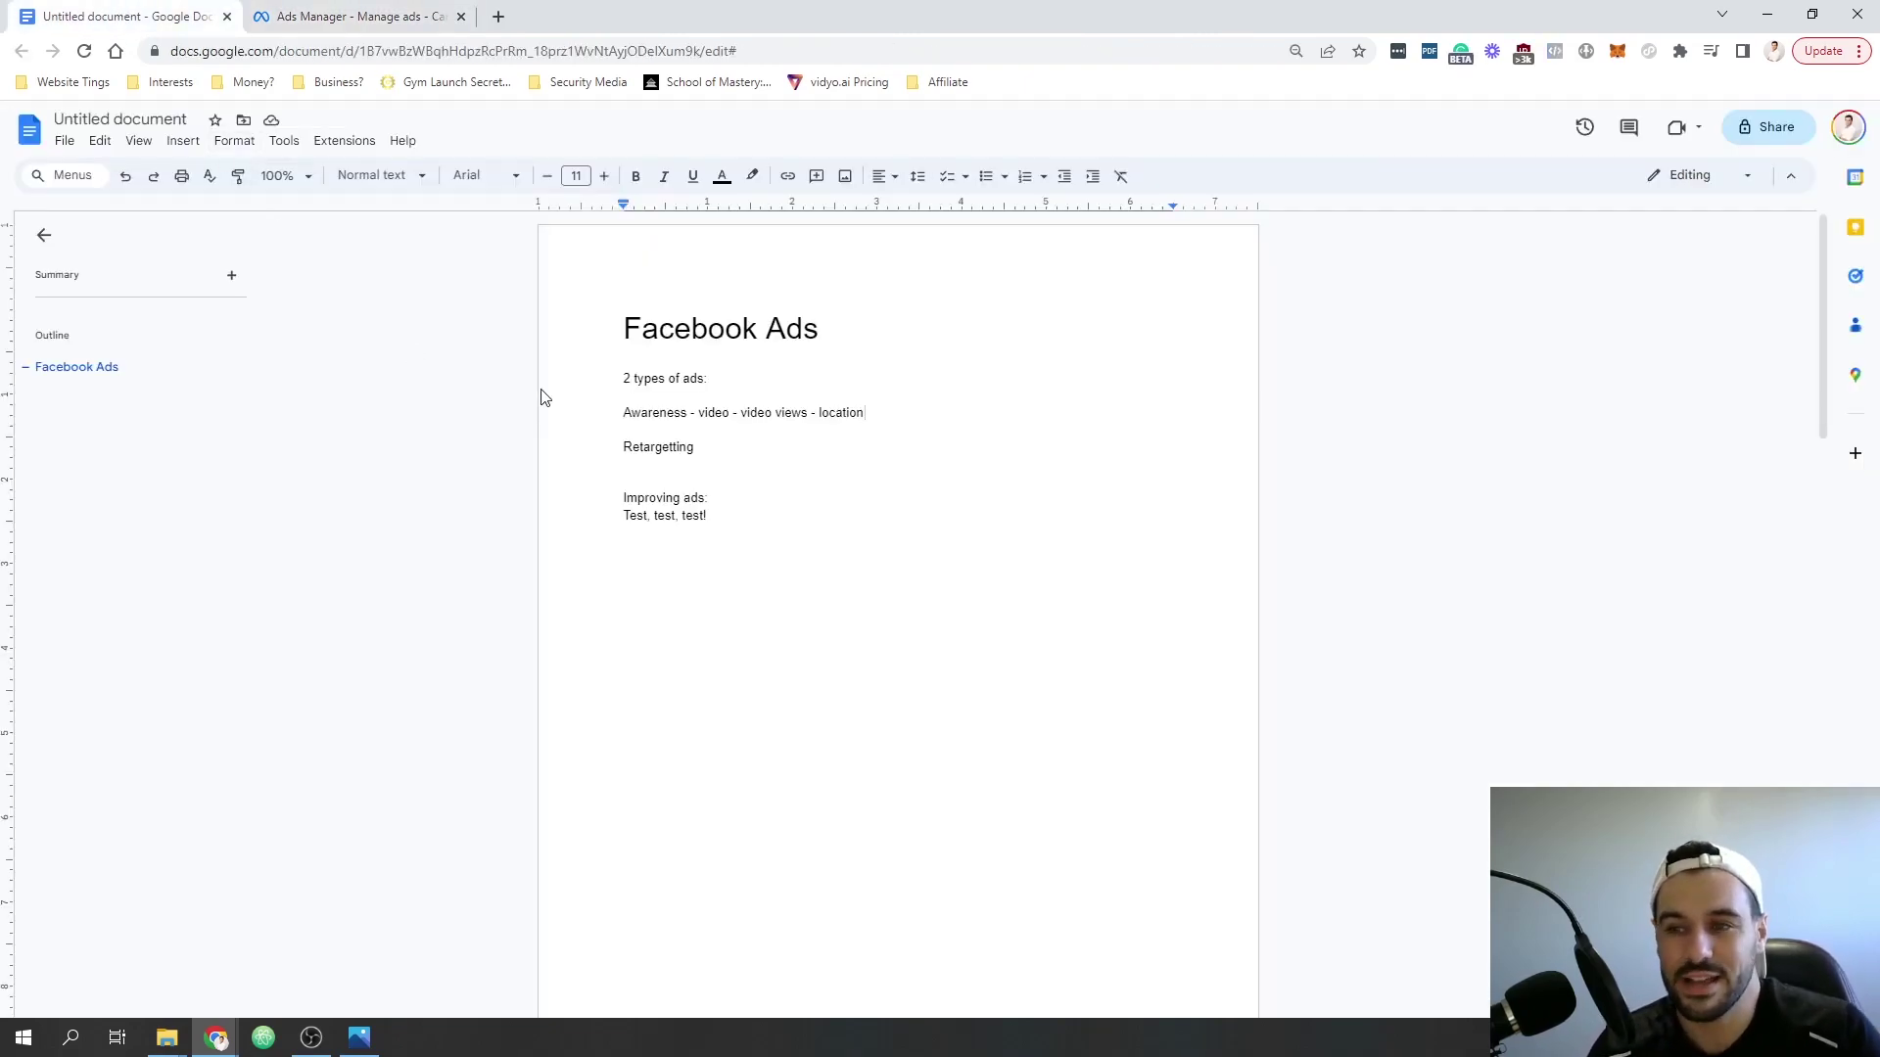
pyautogui.click(712, 447)
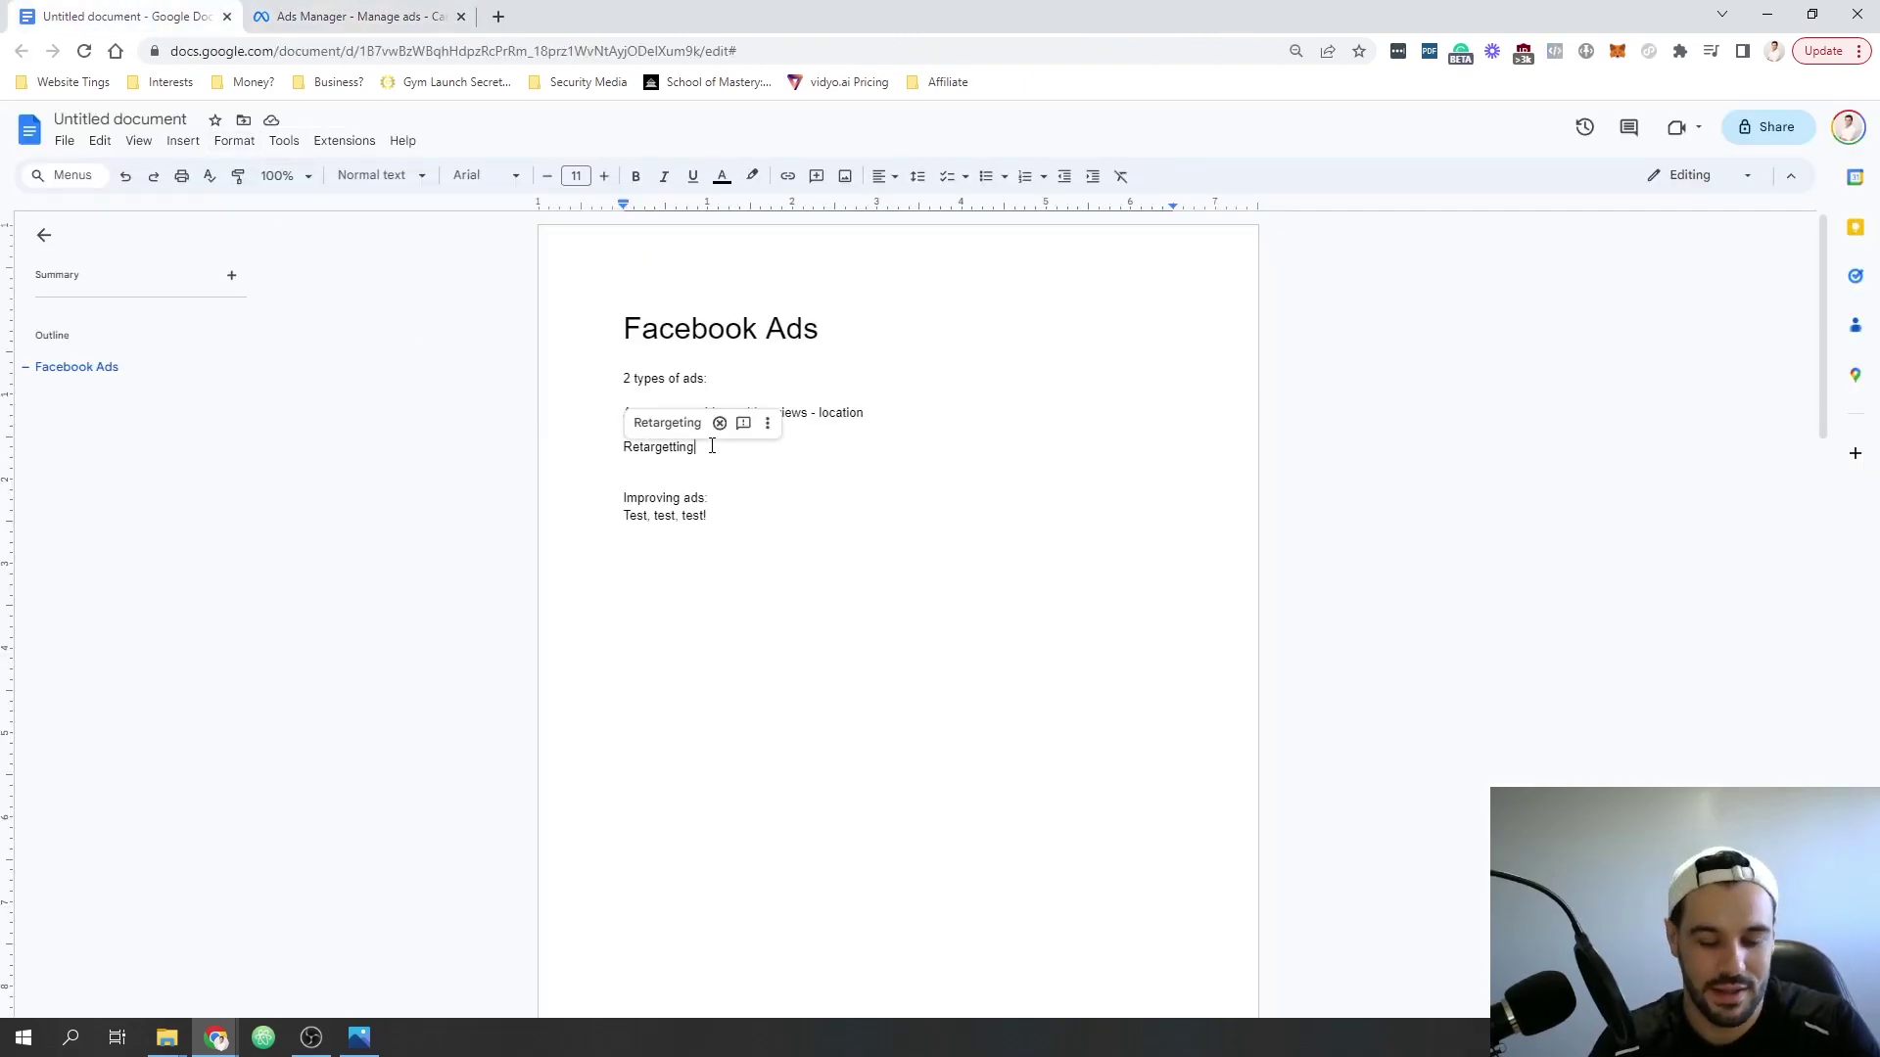
pyautogui.write('-')
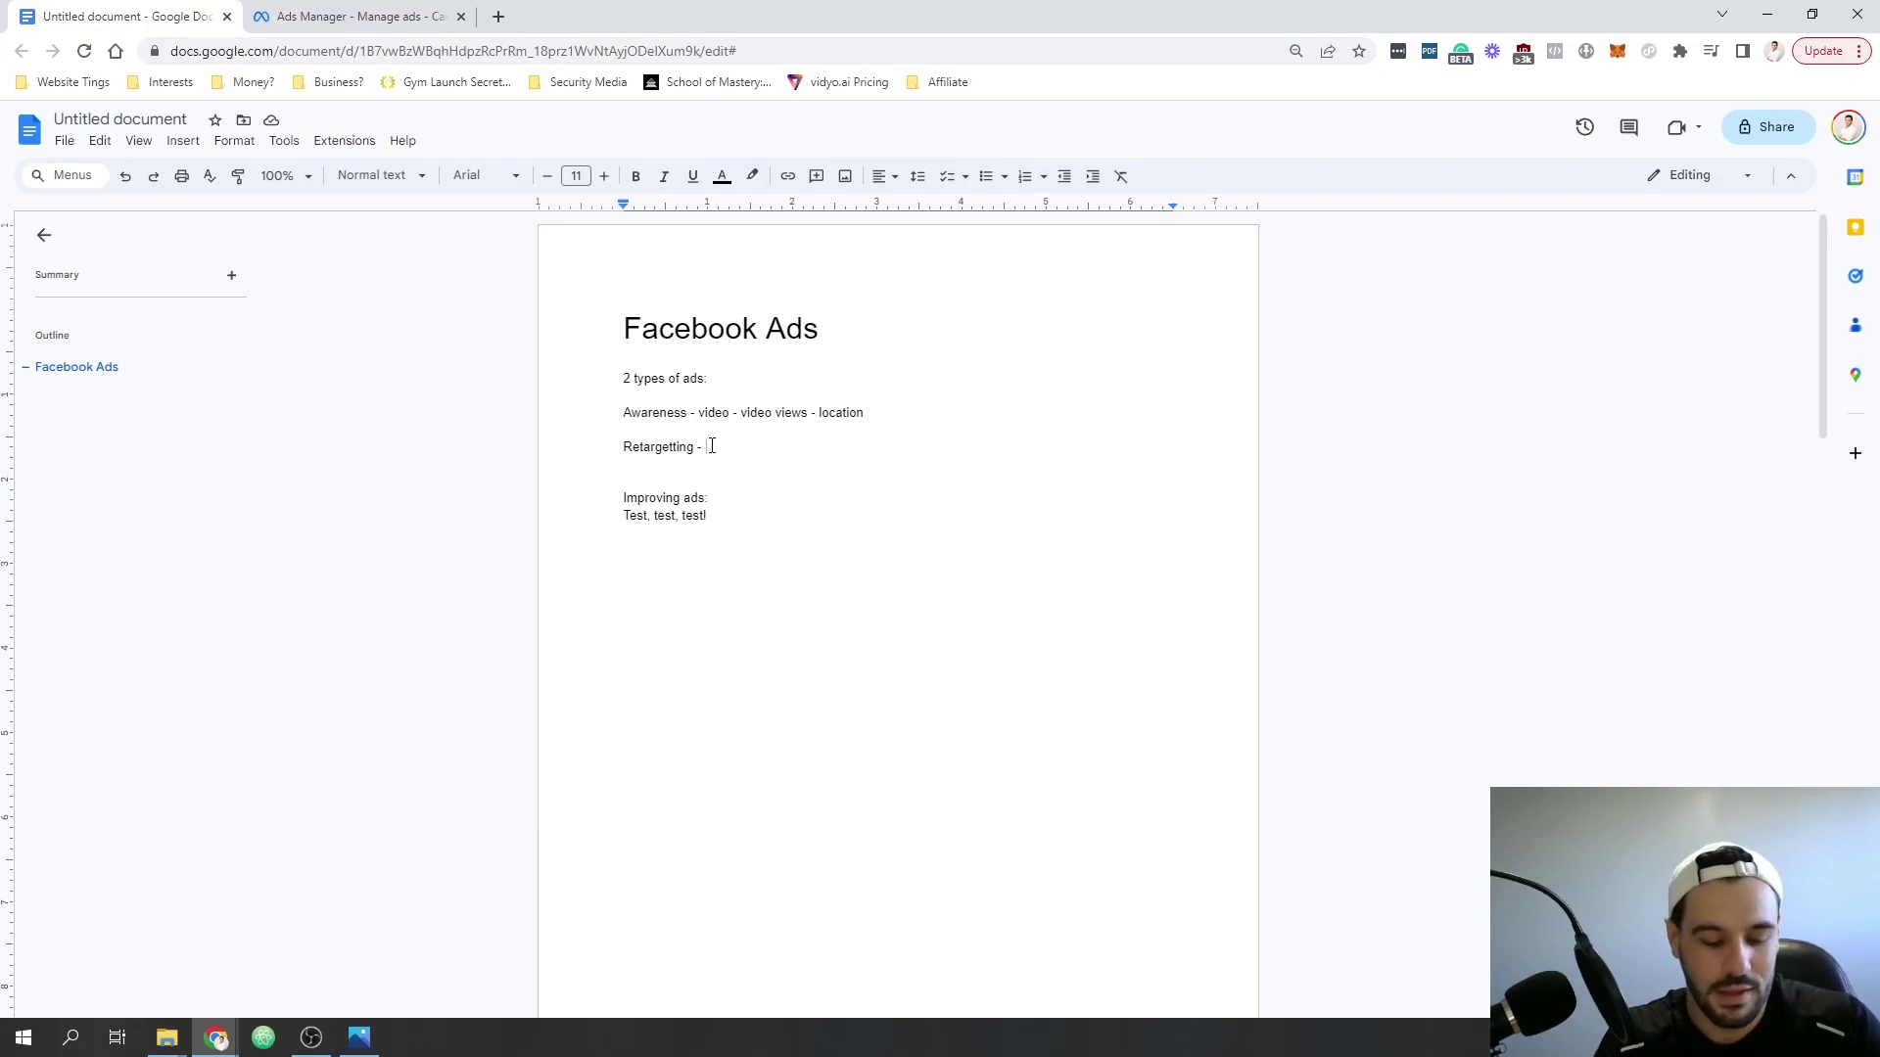
pyautogui.write('video views')
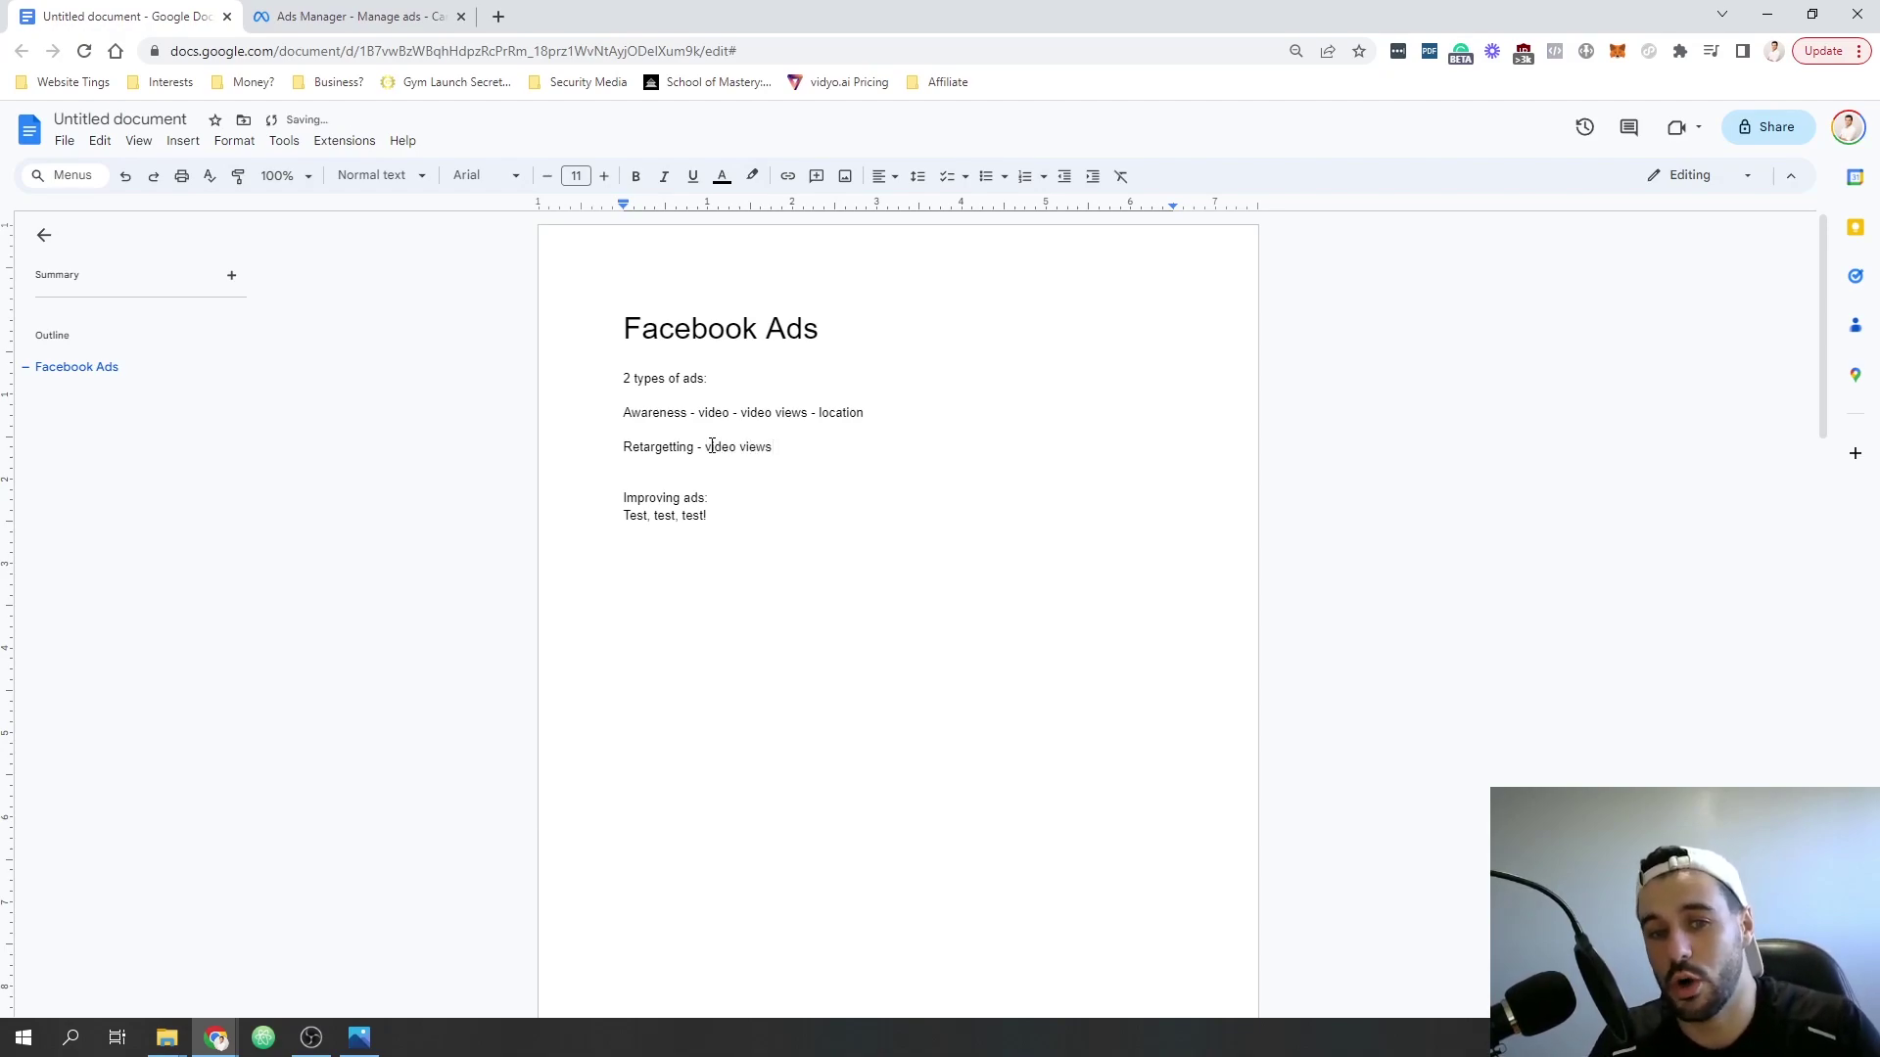
pyautogui.write(' (50')
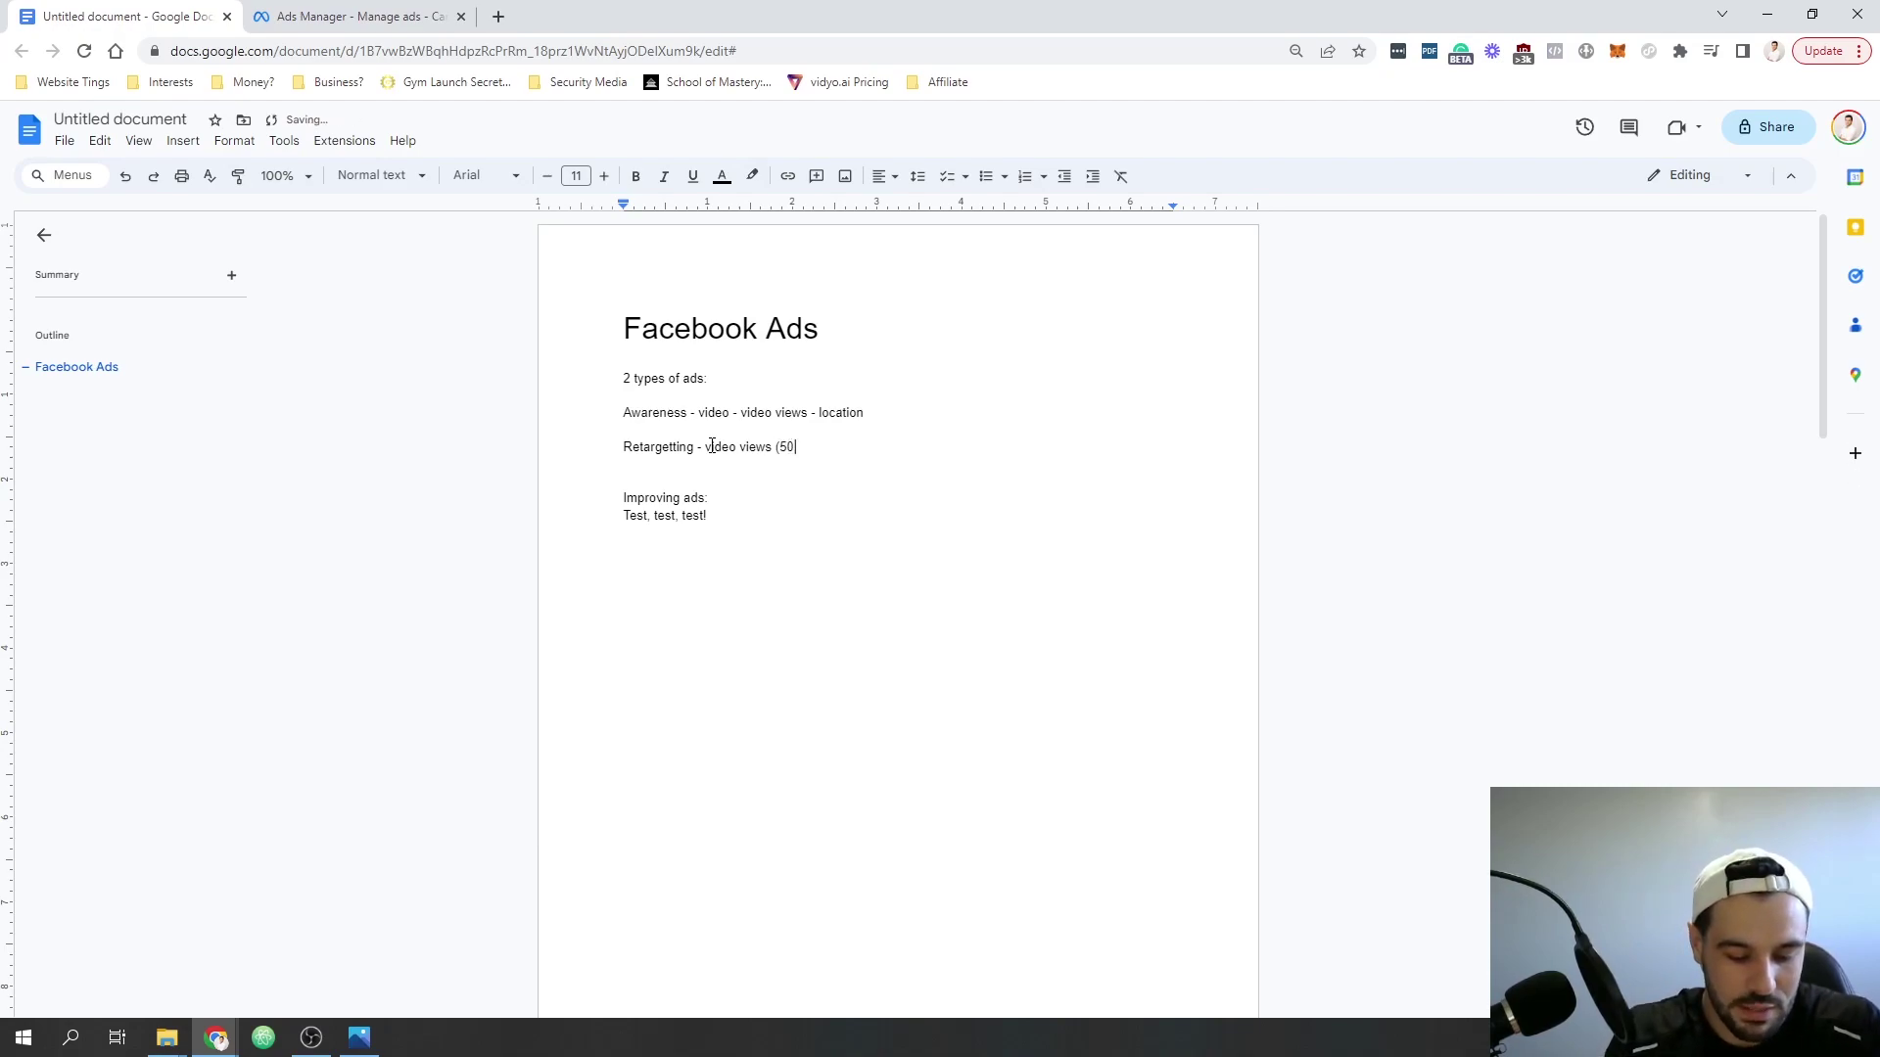
pyautogui.write('%')
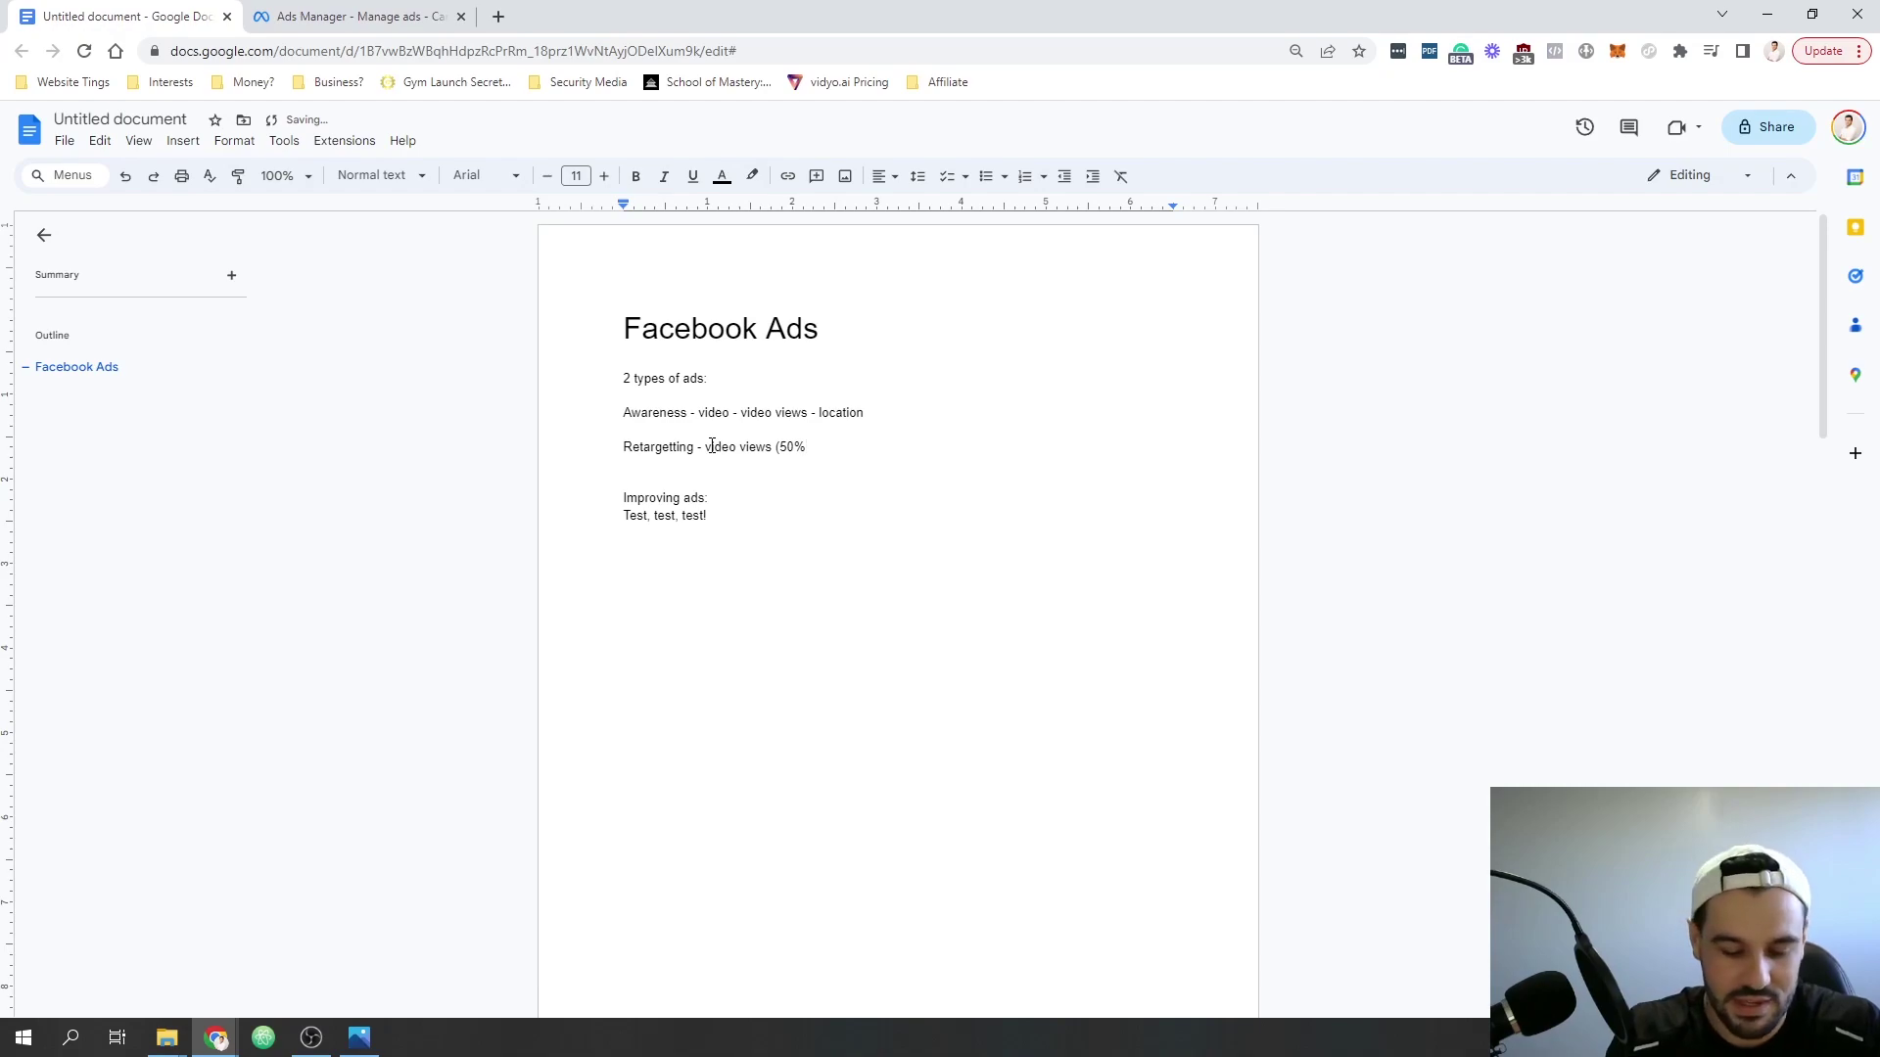
pyautogui.write(', 75%')
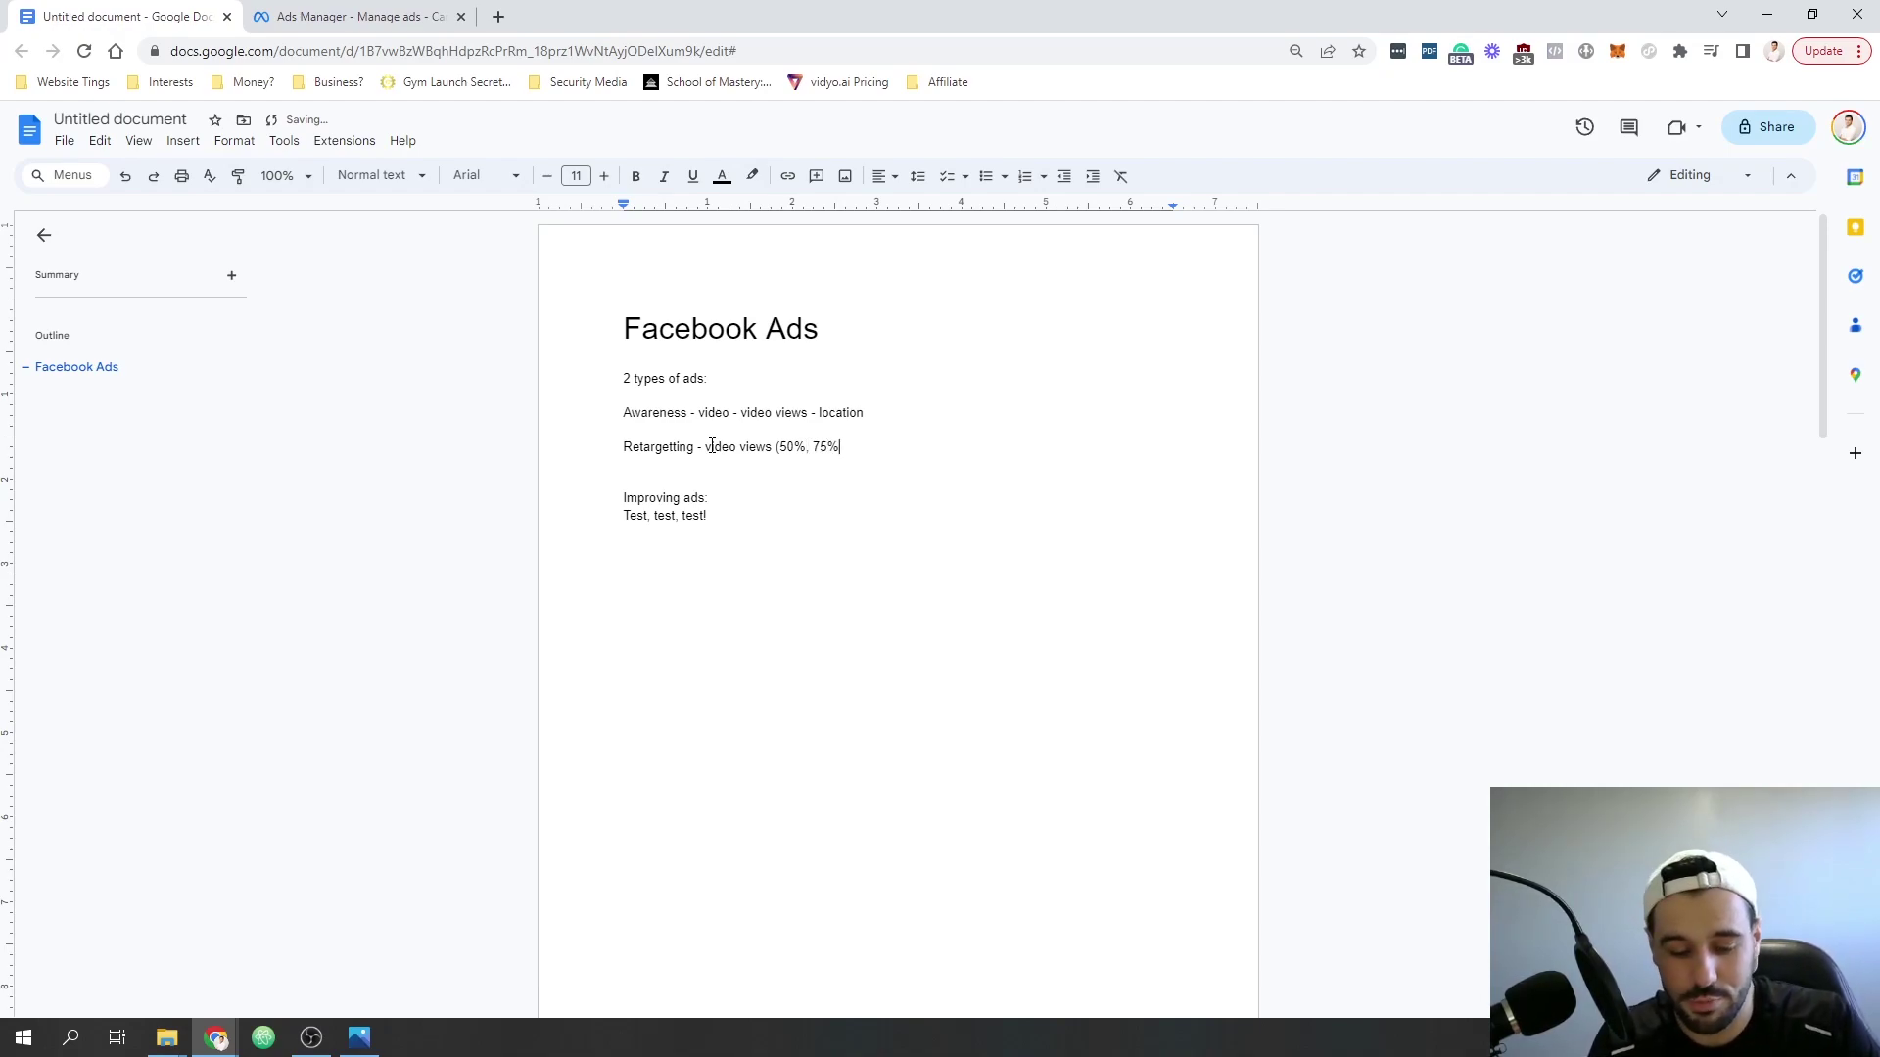
pyautogui.write(', 25%')
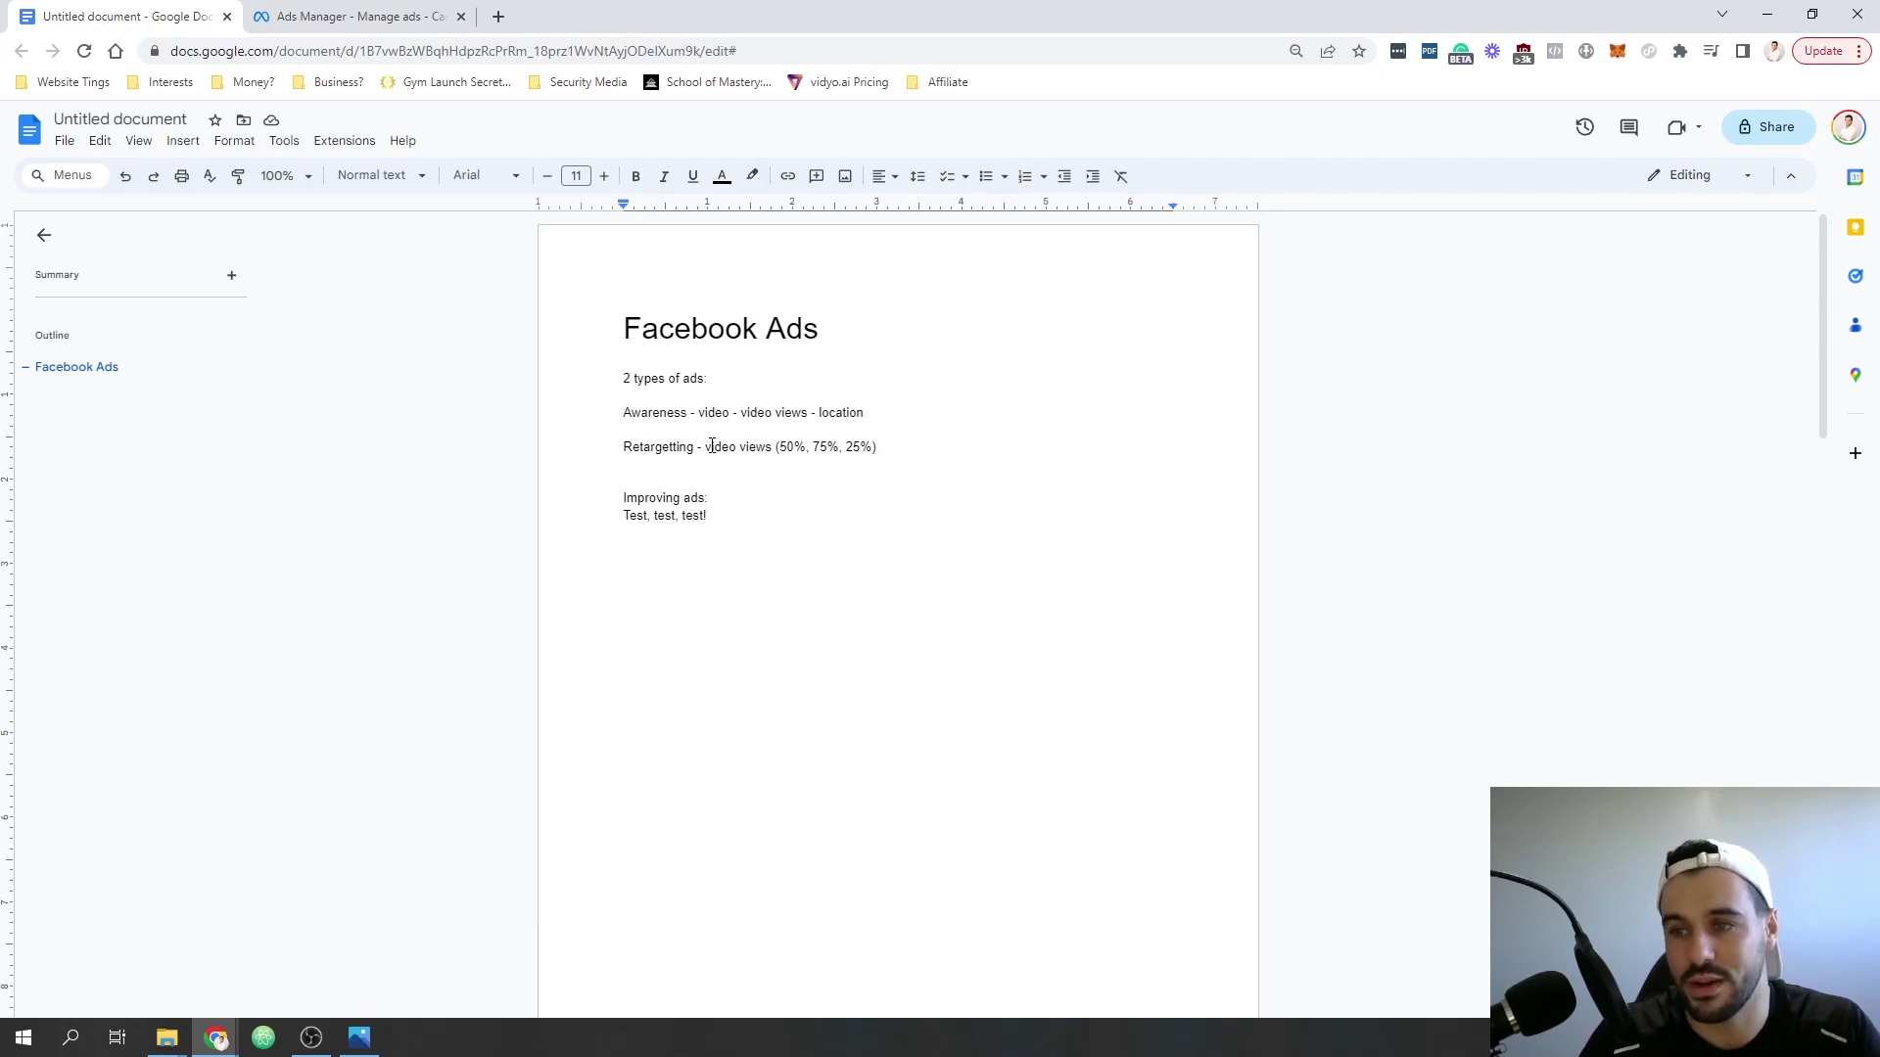
pyautogui.write('-')
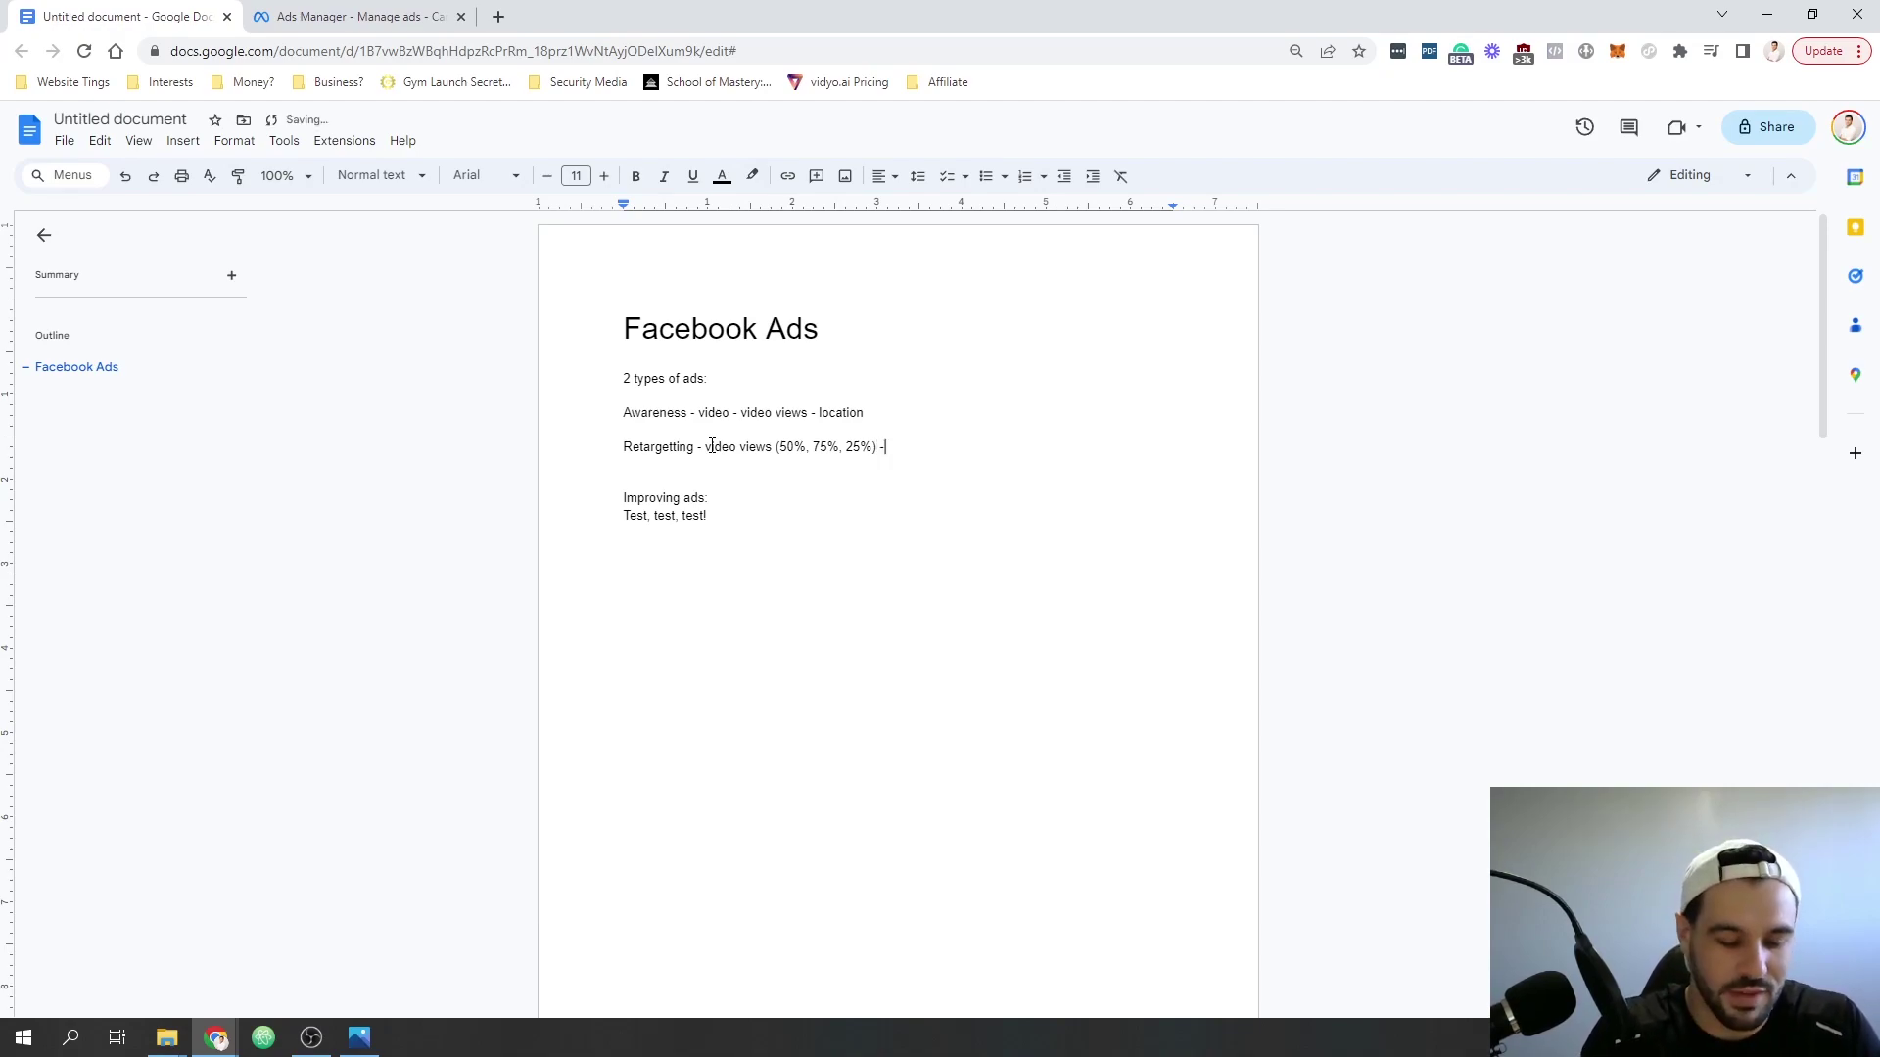
pyautogui.write(' web')
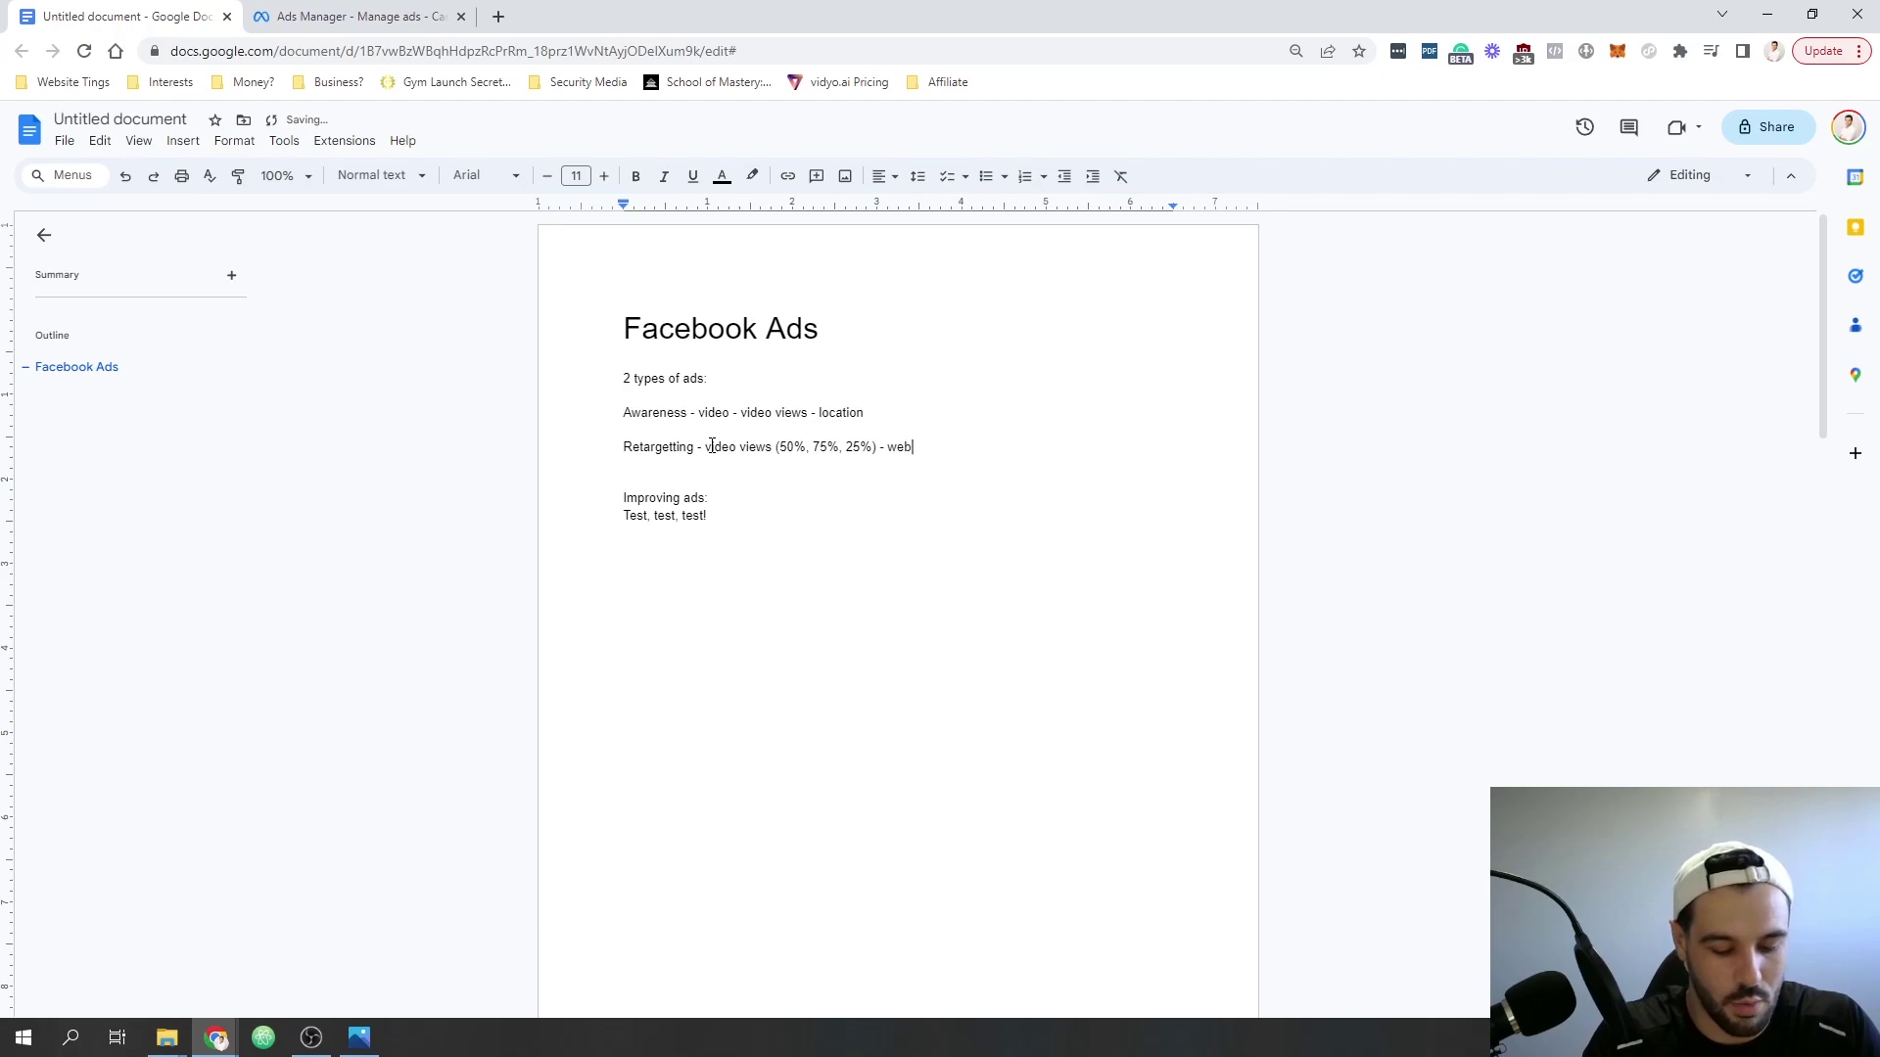
pyautogui.write('site views')
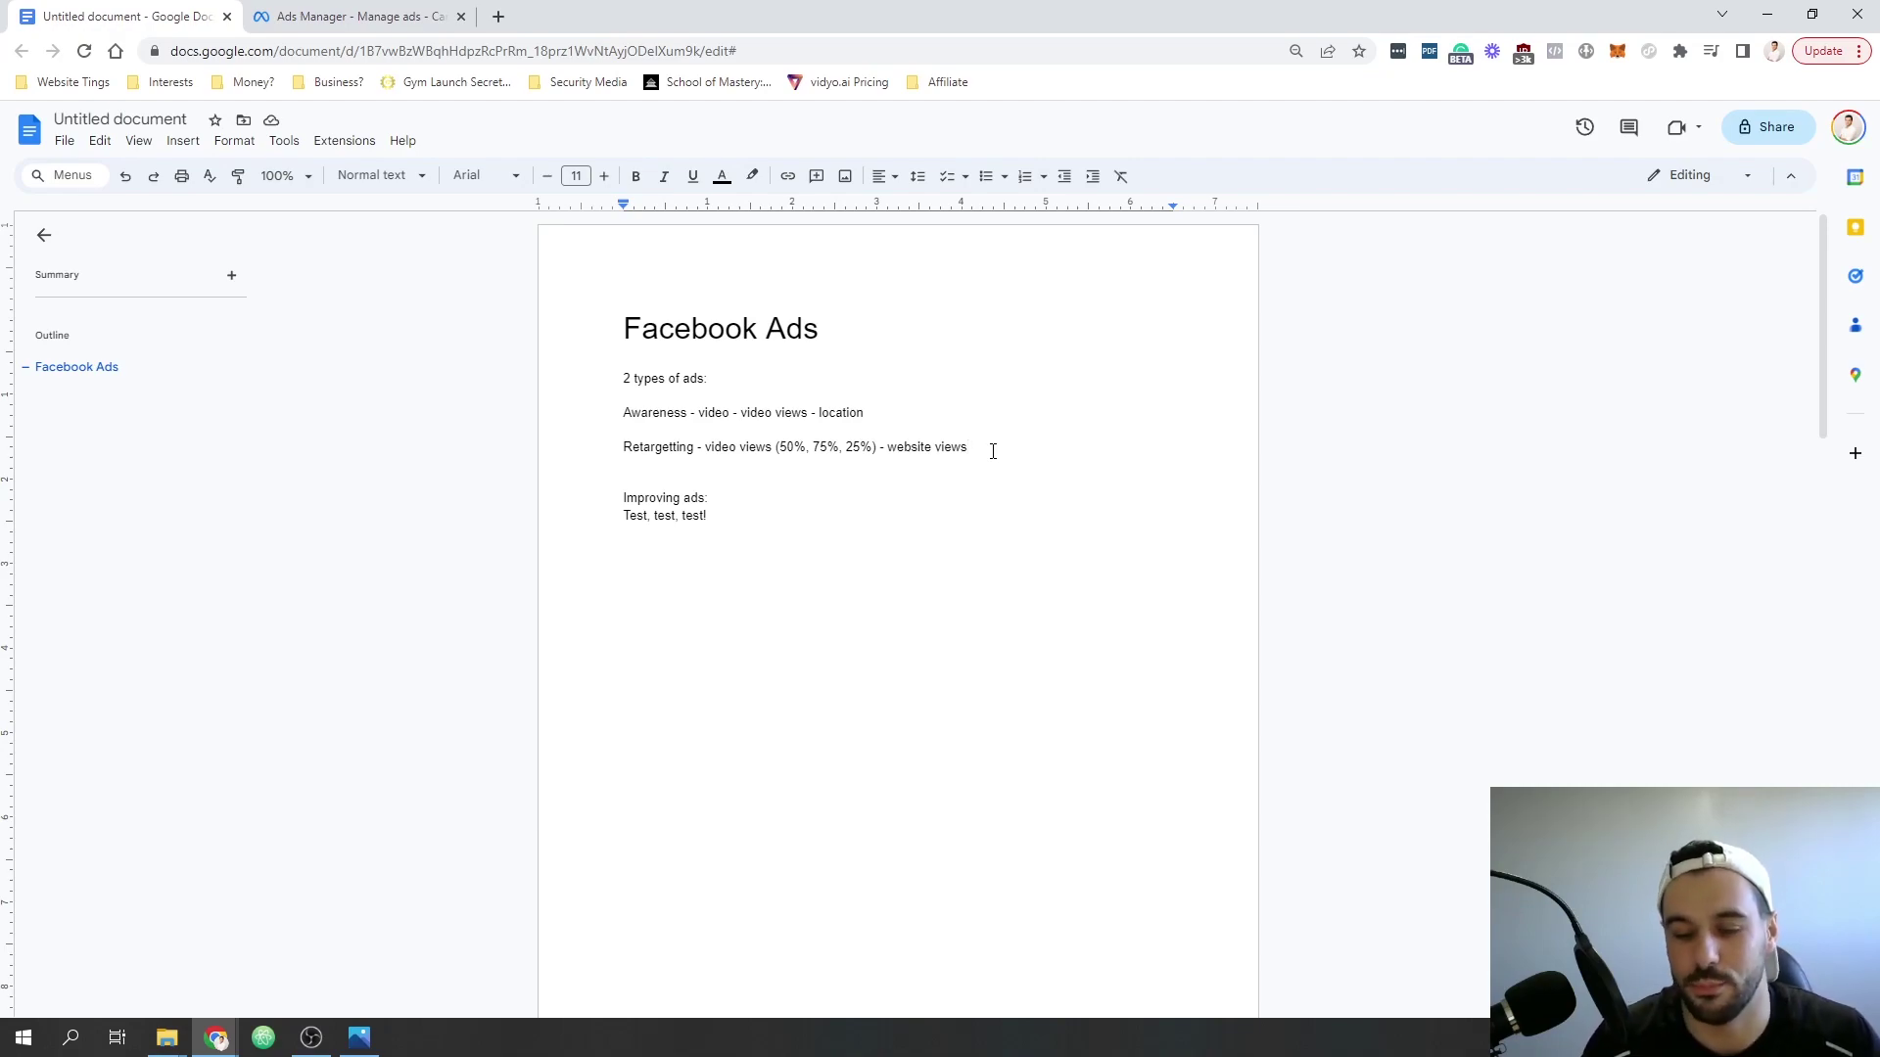
# - Add a line reading "Setup facebook pixel" below the Retargetting line
pyautogui.press('Return')
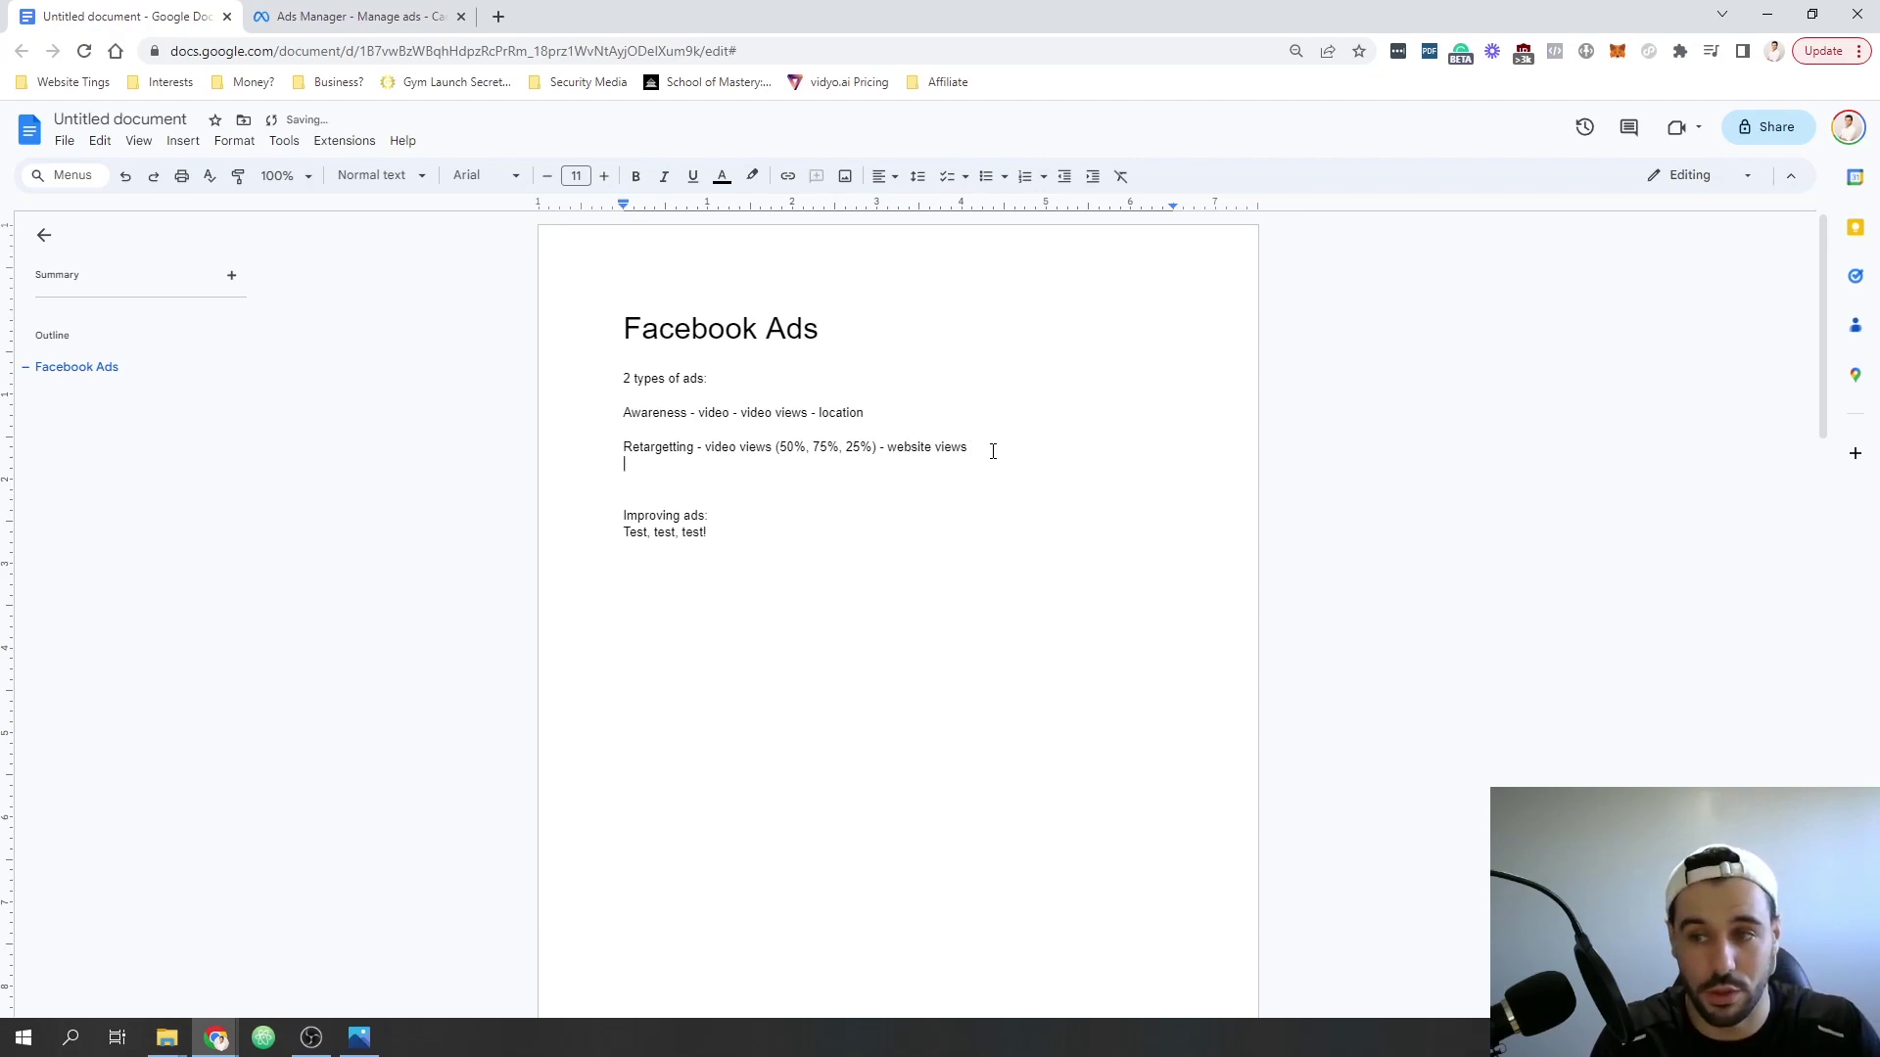
pyautogui.write('setup ')
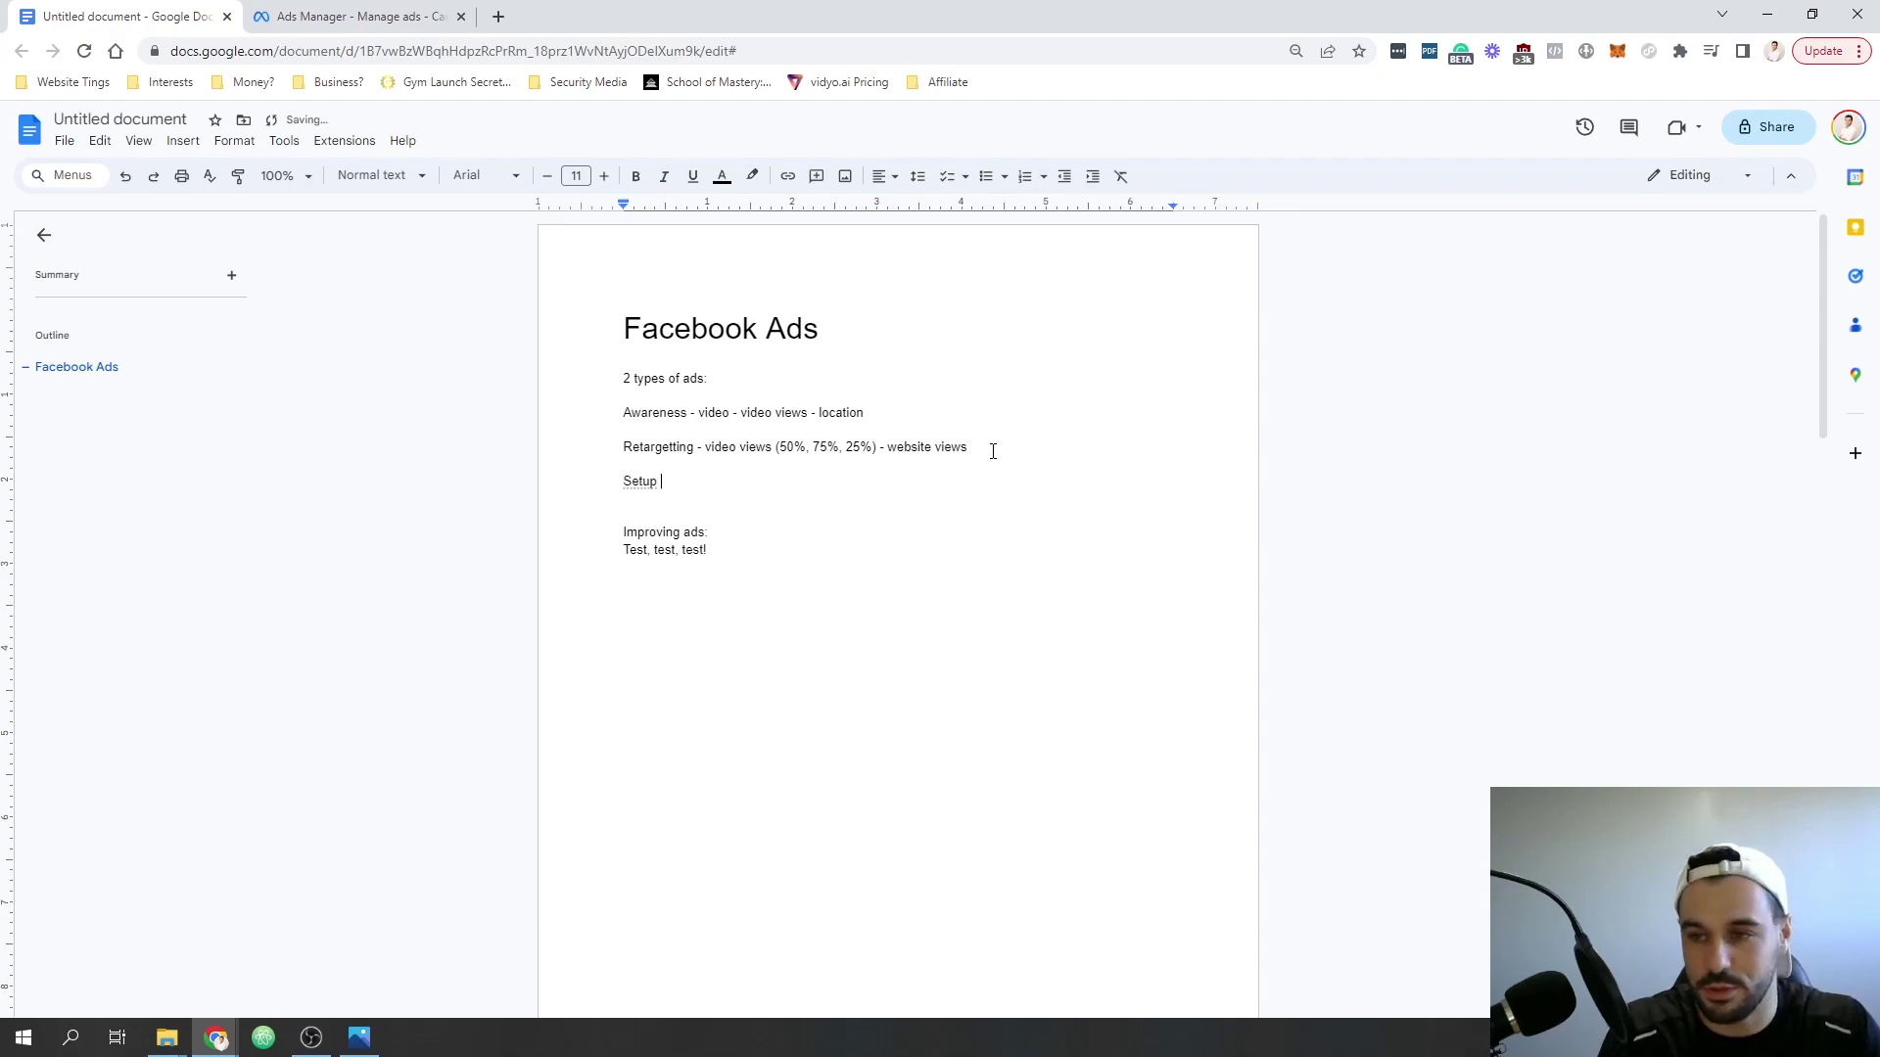
pyautogui.write('facebook pixel')
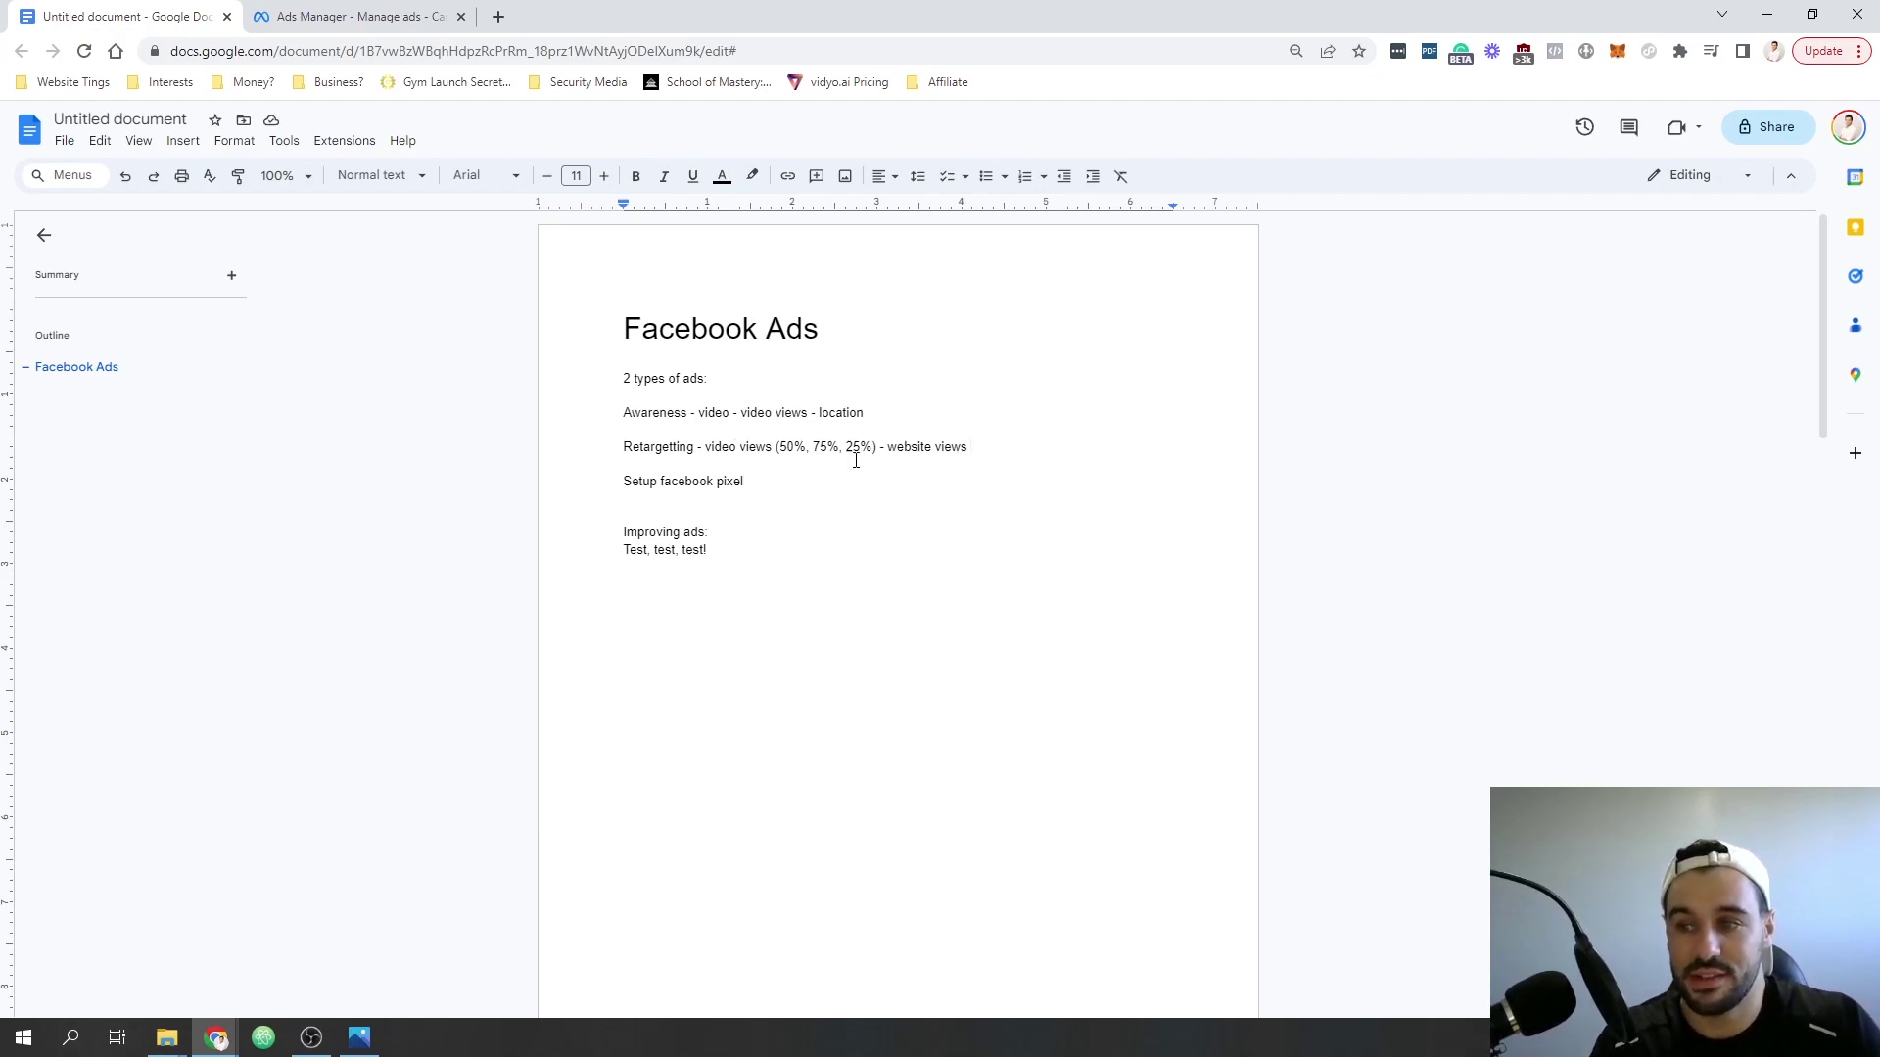
# - Append "(meta pixel)" to the Retargetting line and replace "facebook" with "meta" in the pixel setup line
pyautogui.click(978, 446)
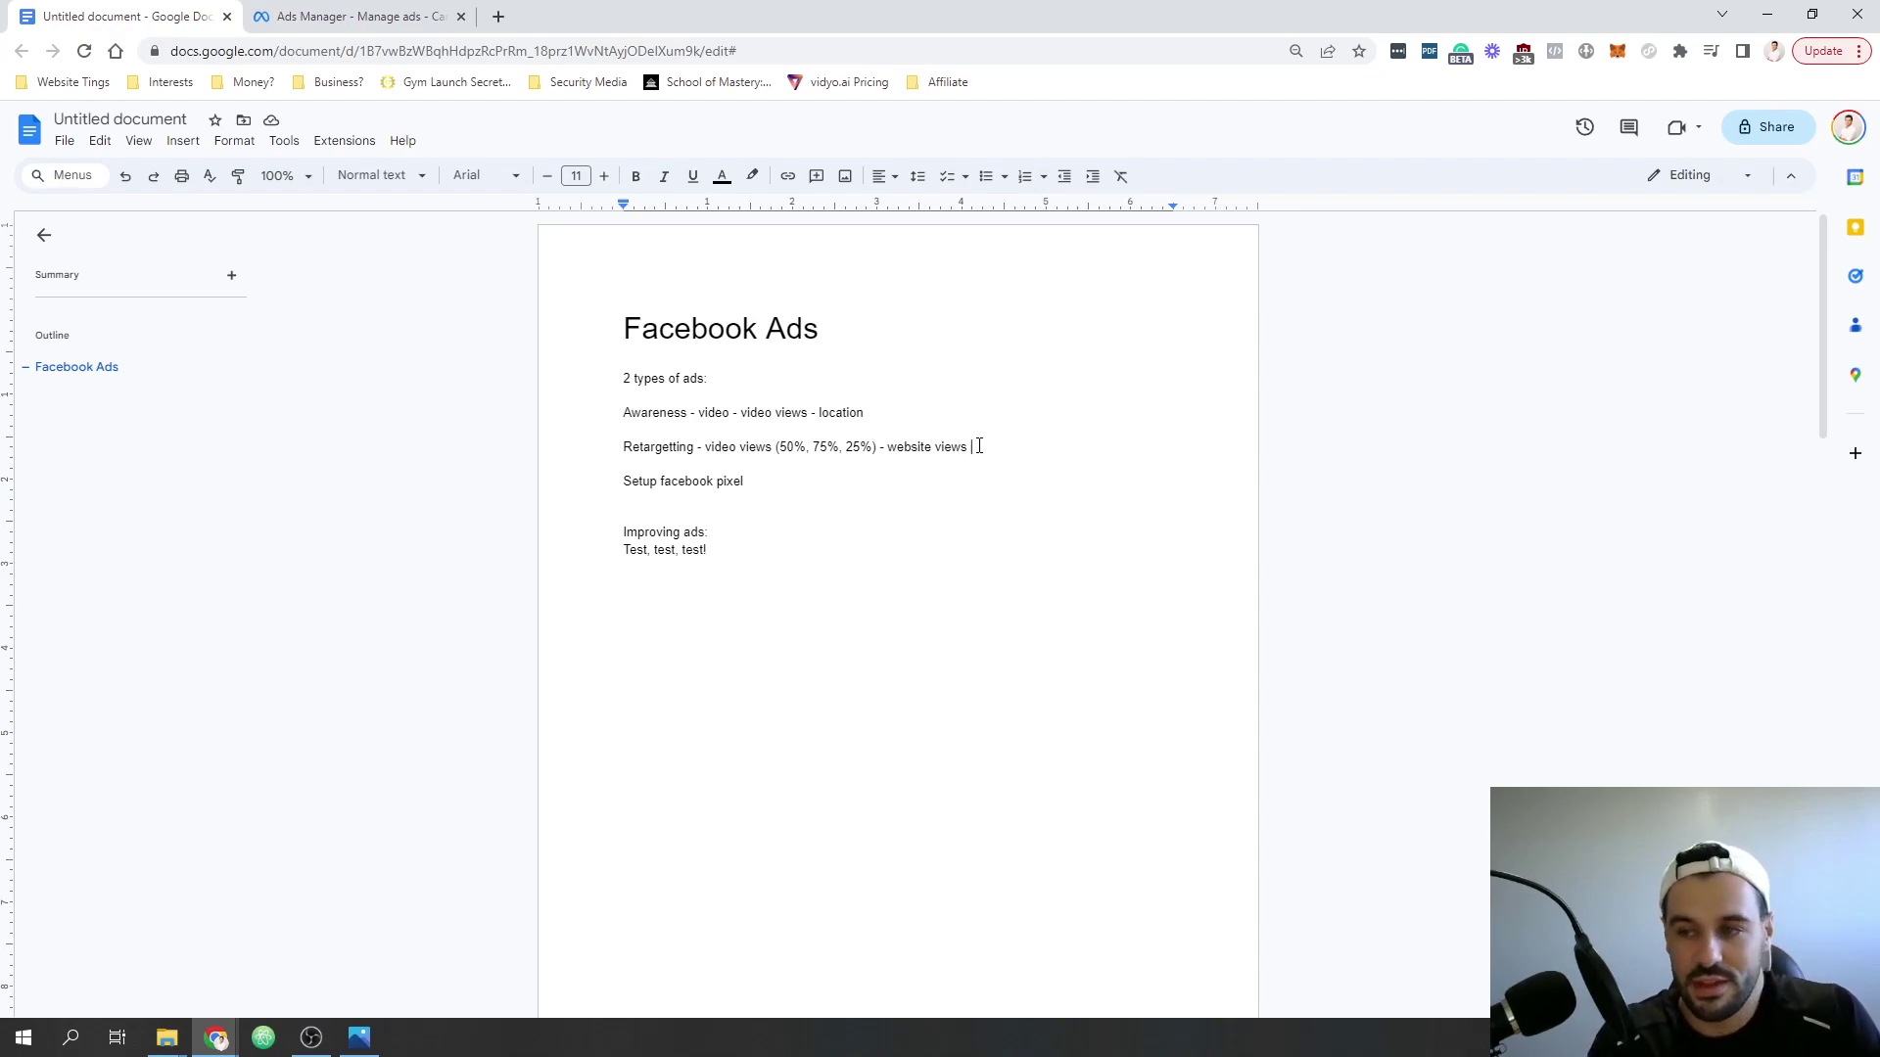
pyautogui.write('(')
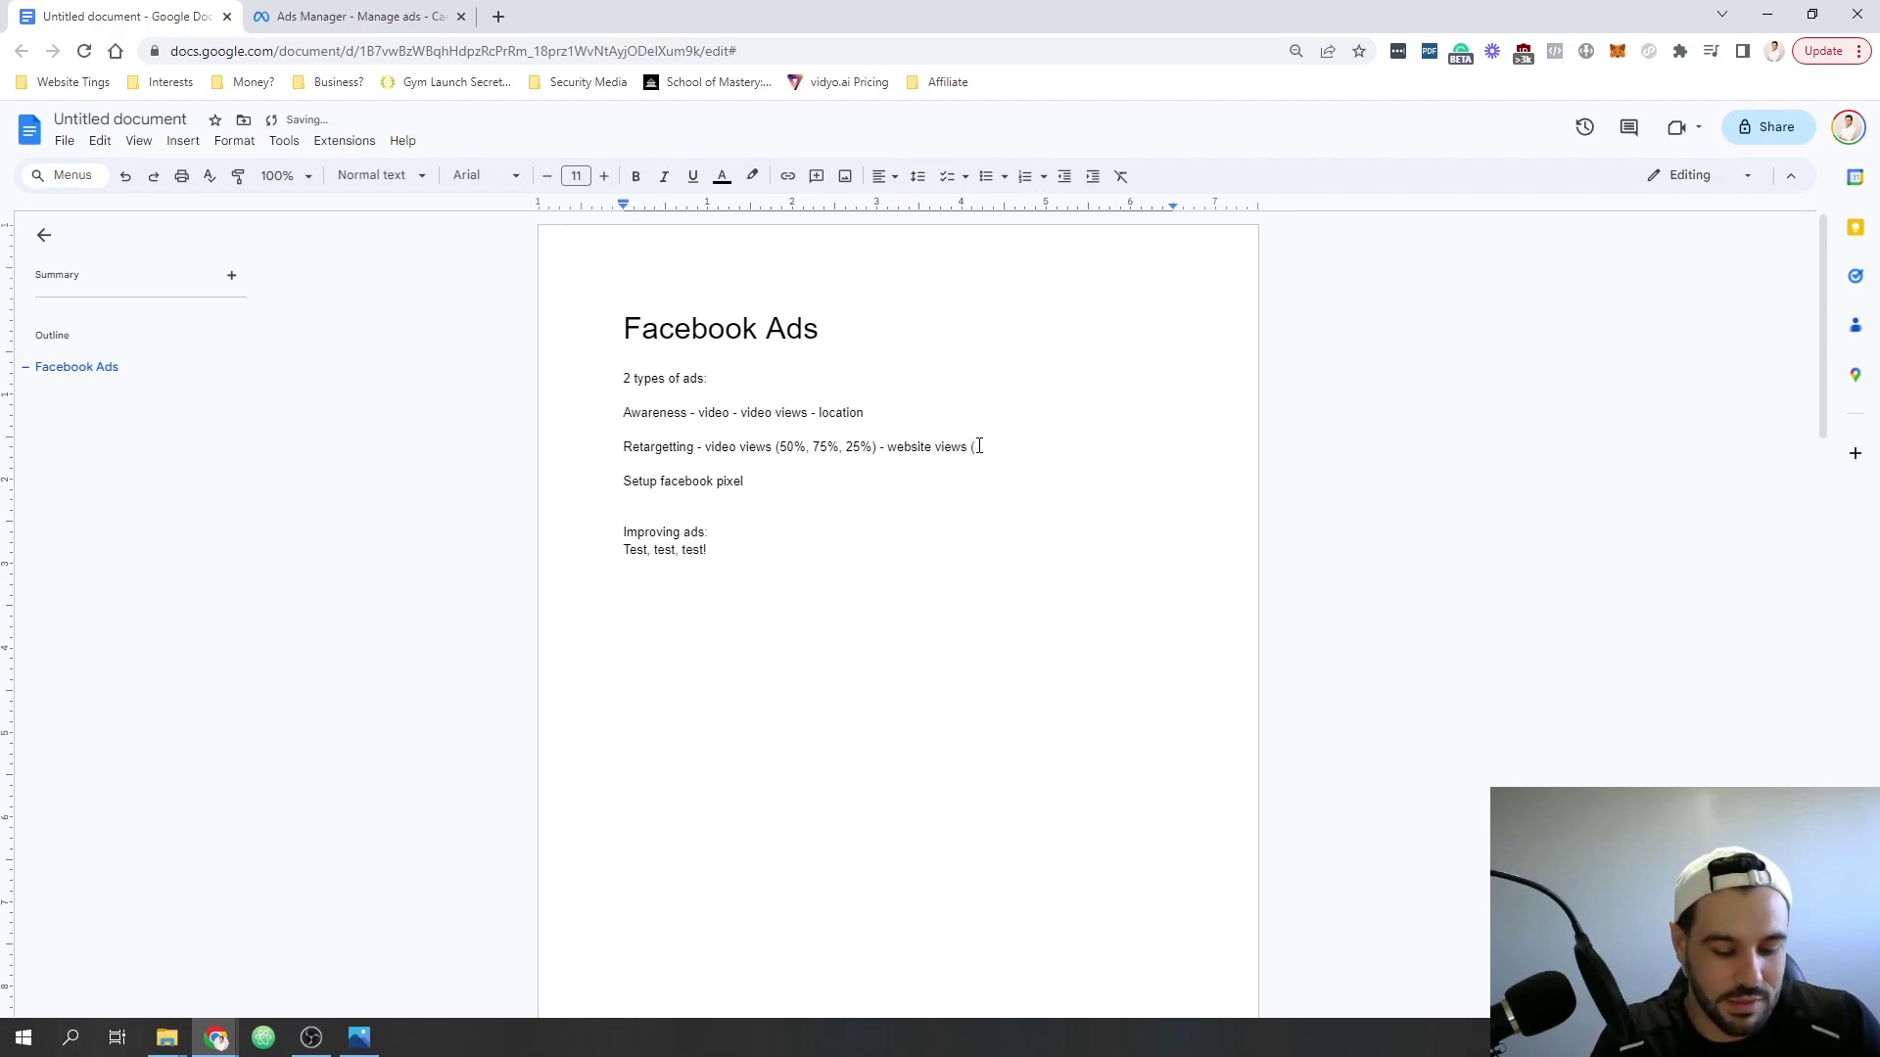
pyautogui.write('fb pixel')
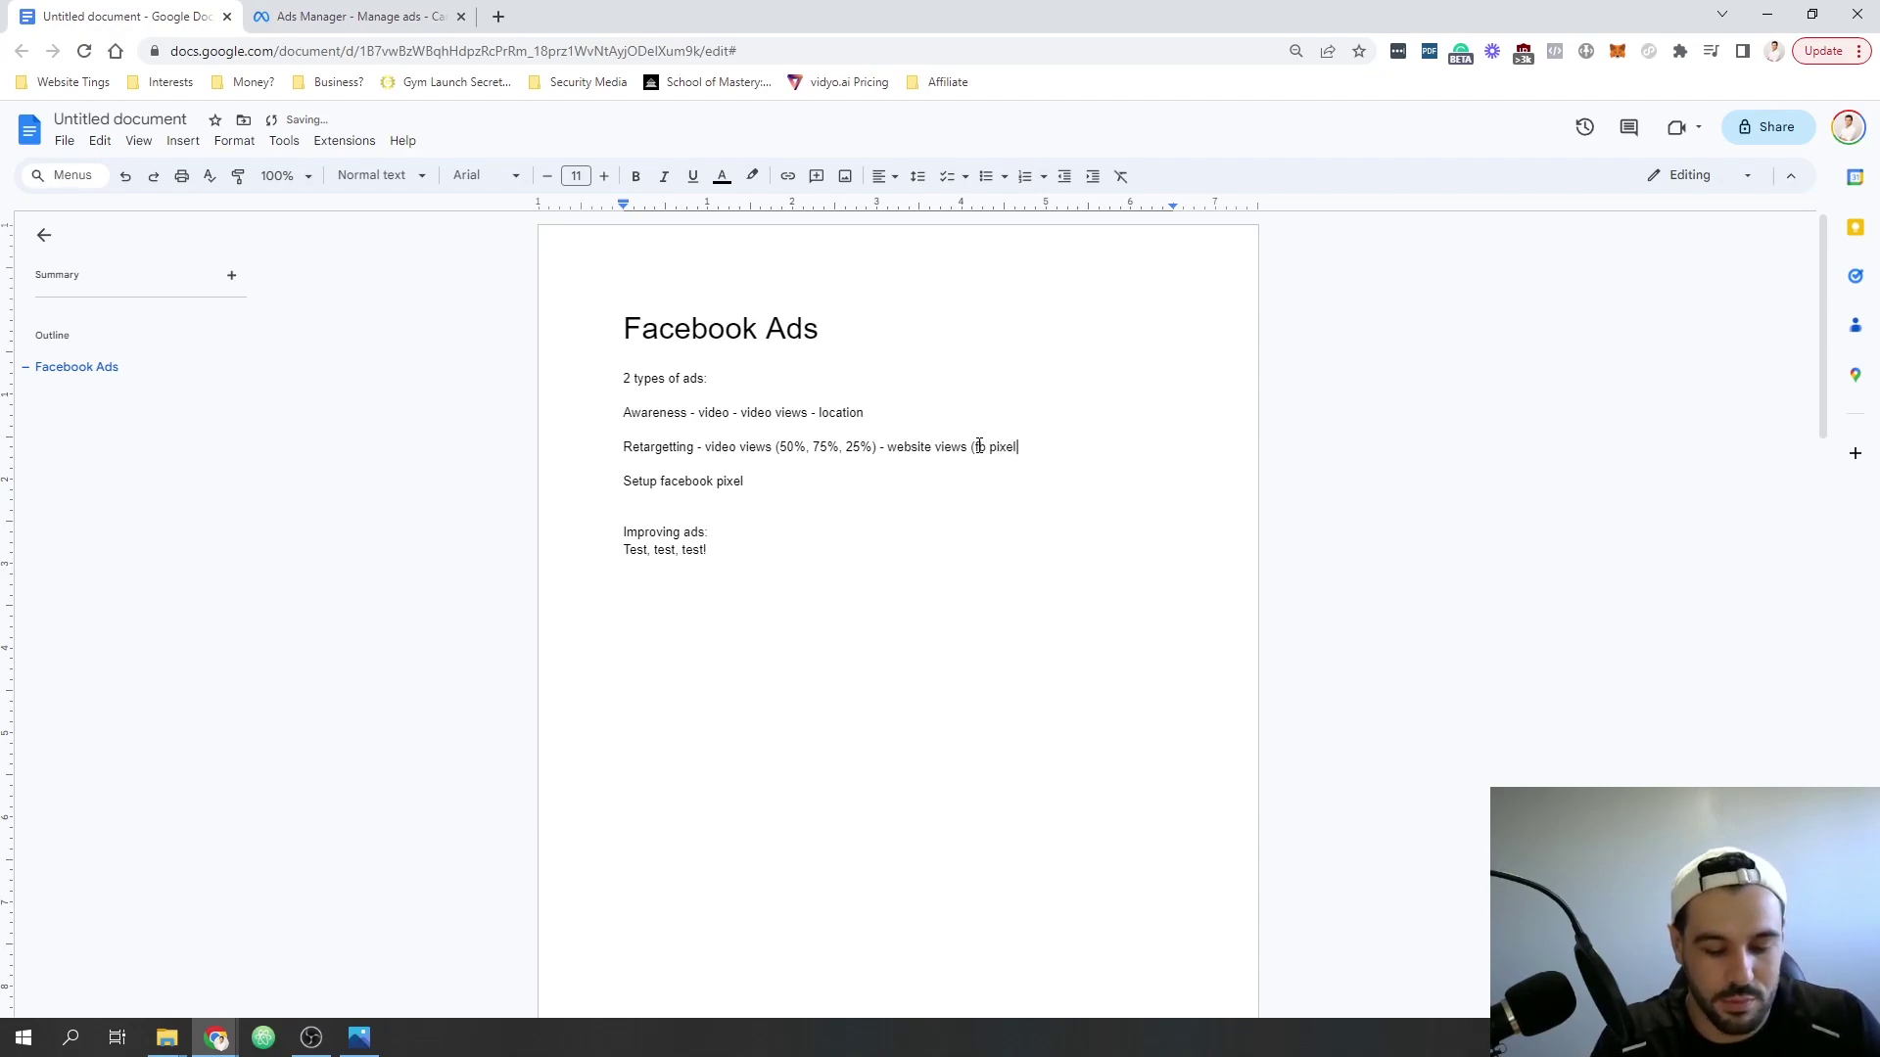
pyautogui.press('BackSpace')
pyautogui.press('BackSpace')
pyautogui.press('BackSpace')
pyautogui.press('BackSpace')
pyautogui.press('BackSpace')
pyautogui.press('BackSpace')
pyautogui.press('BackSpace')
pyautogui.press('BackSpace')
pyautogui.write('meta pix')
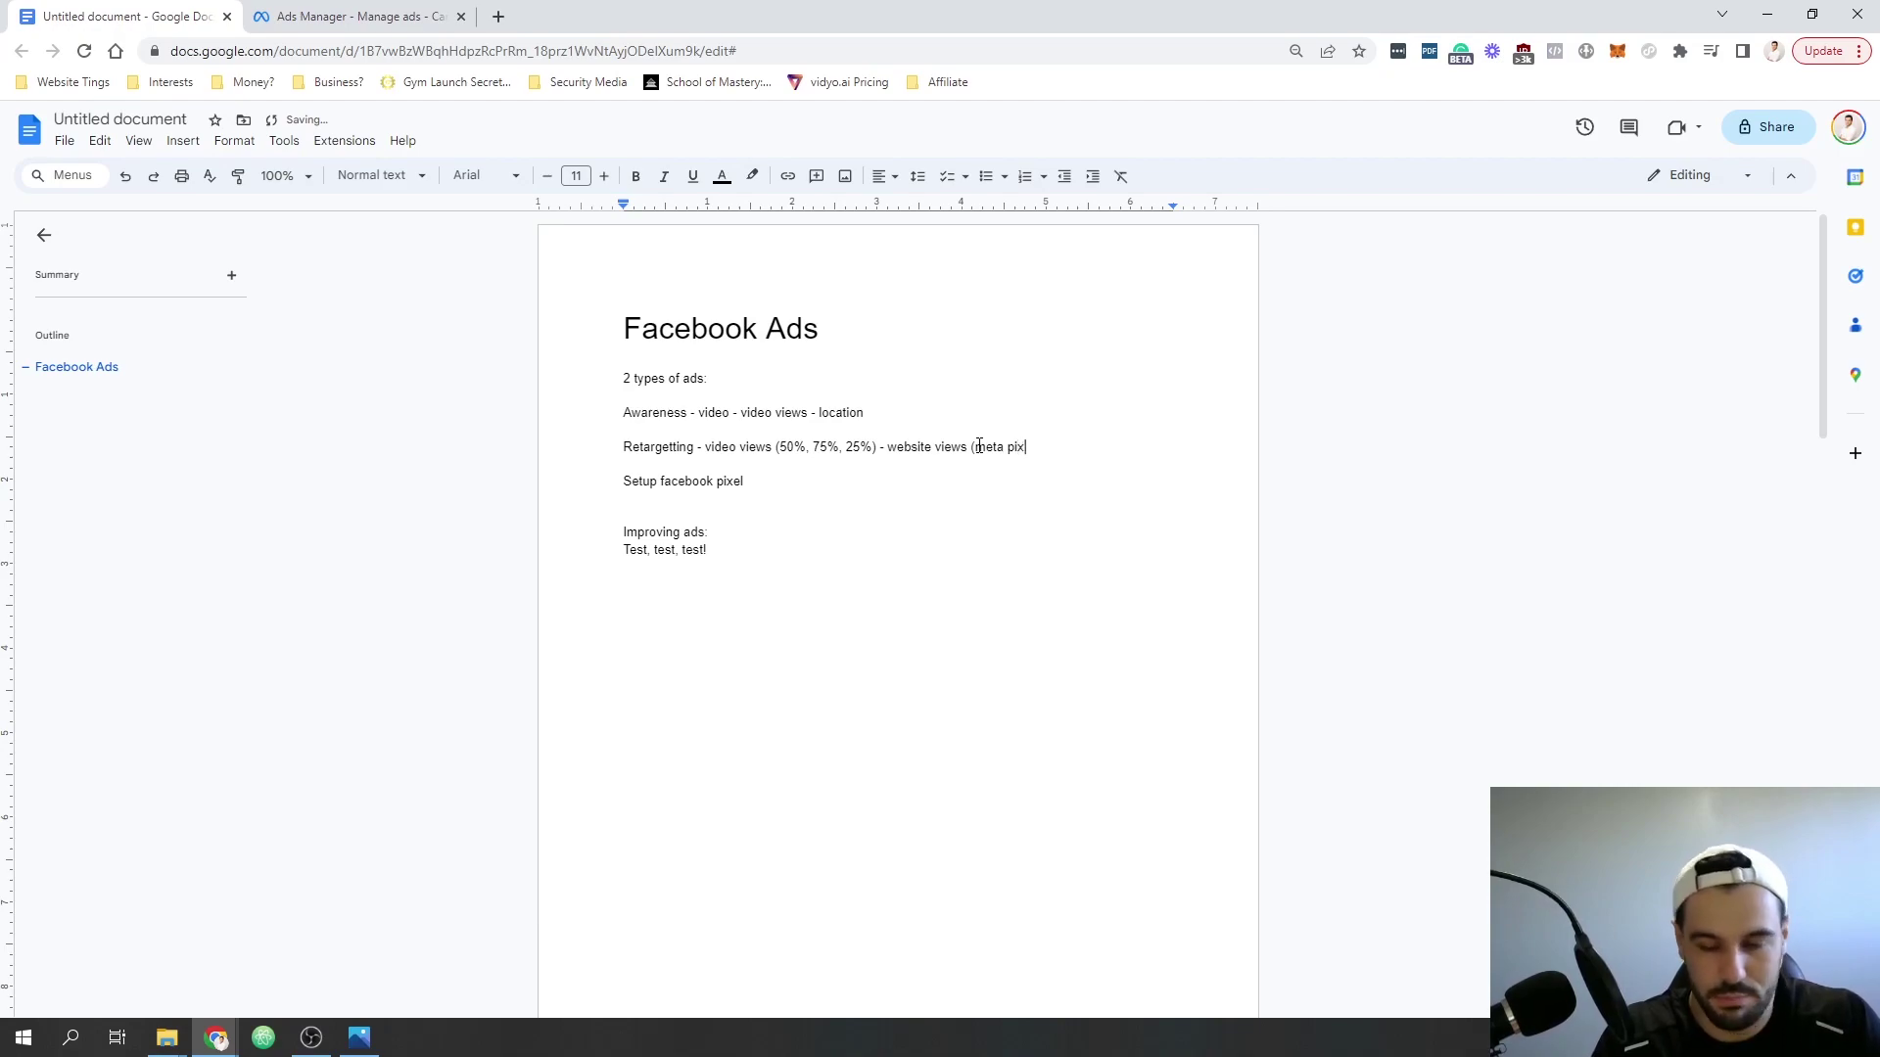
pyautogui.write('el)')
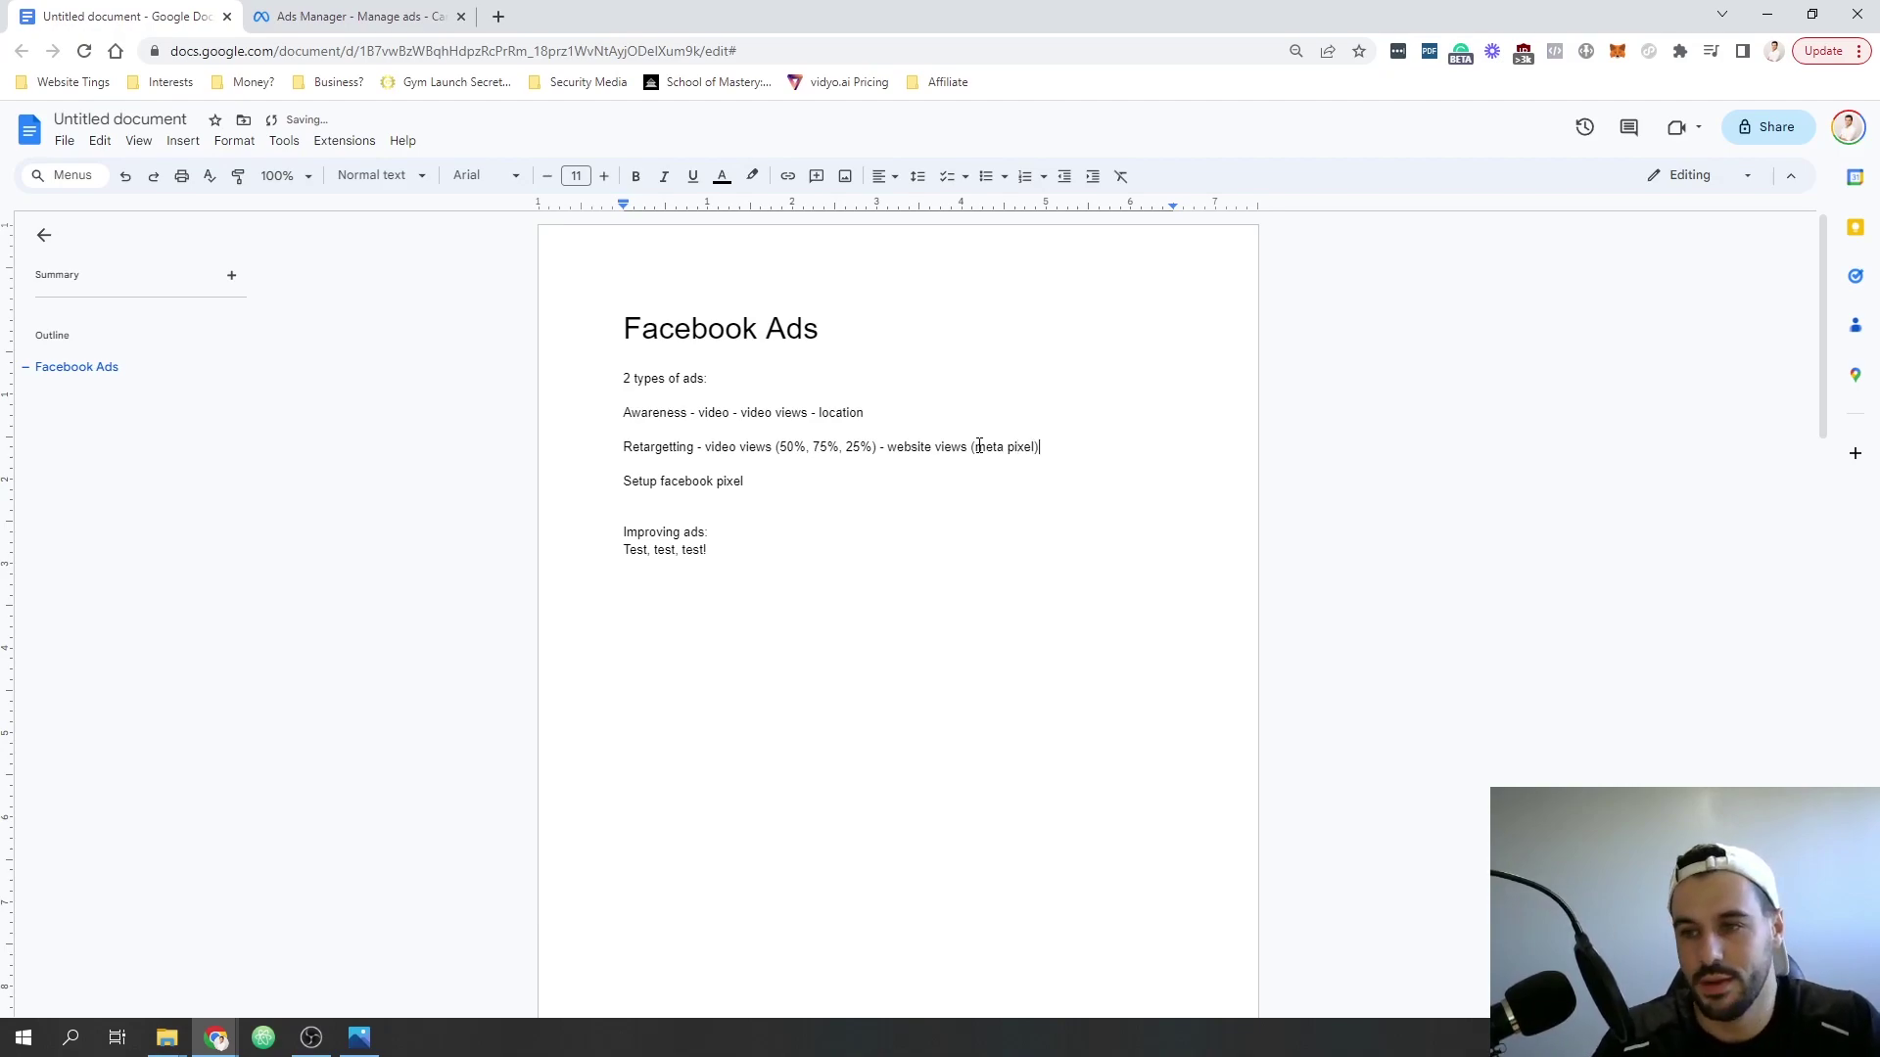
pyautogui.doubleClick(697, 481)
pyautogui.write('meta')
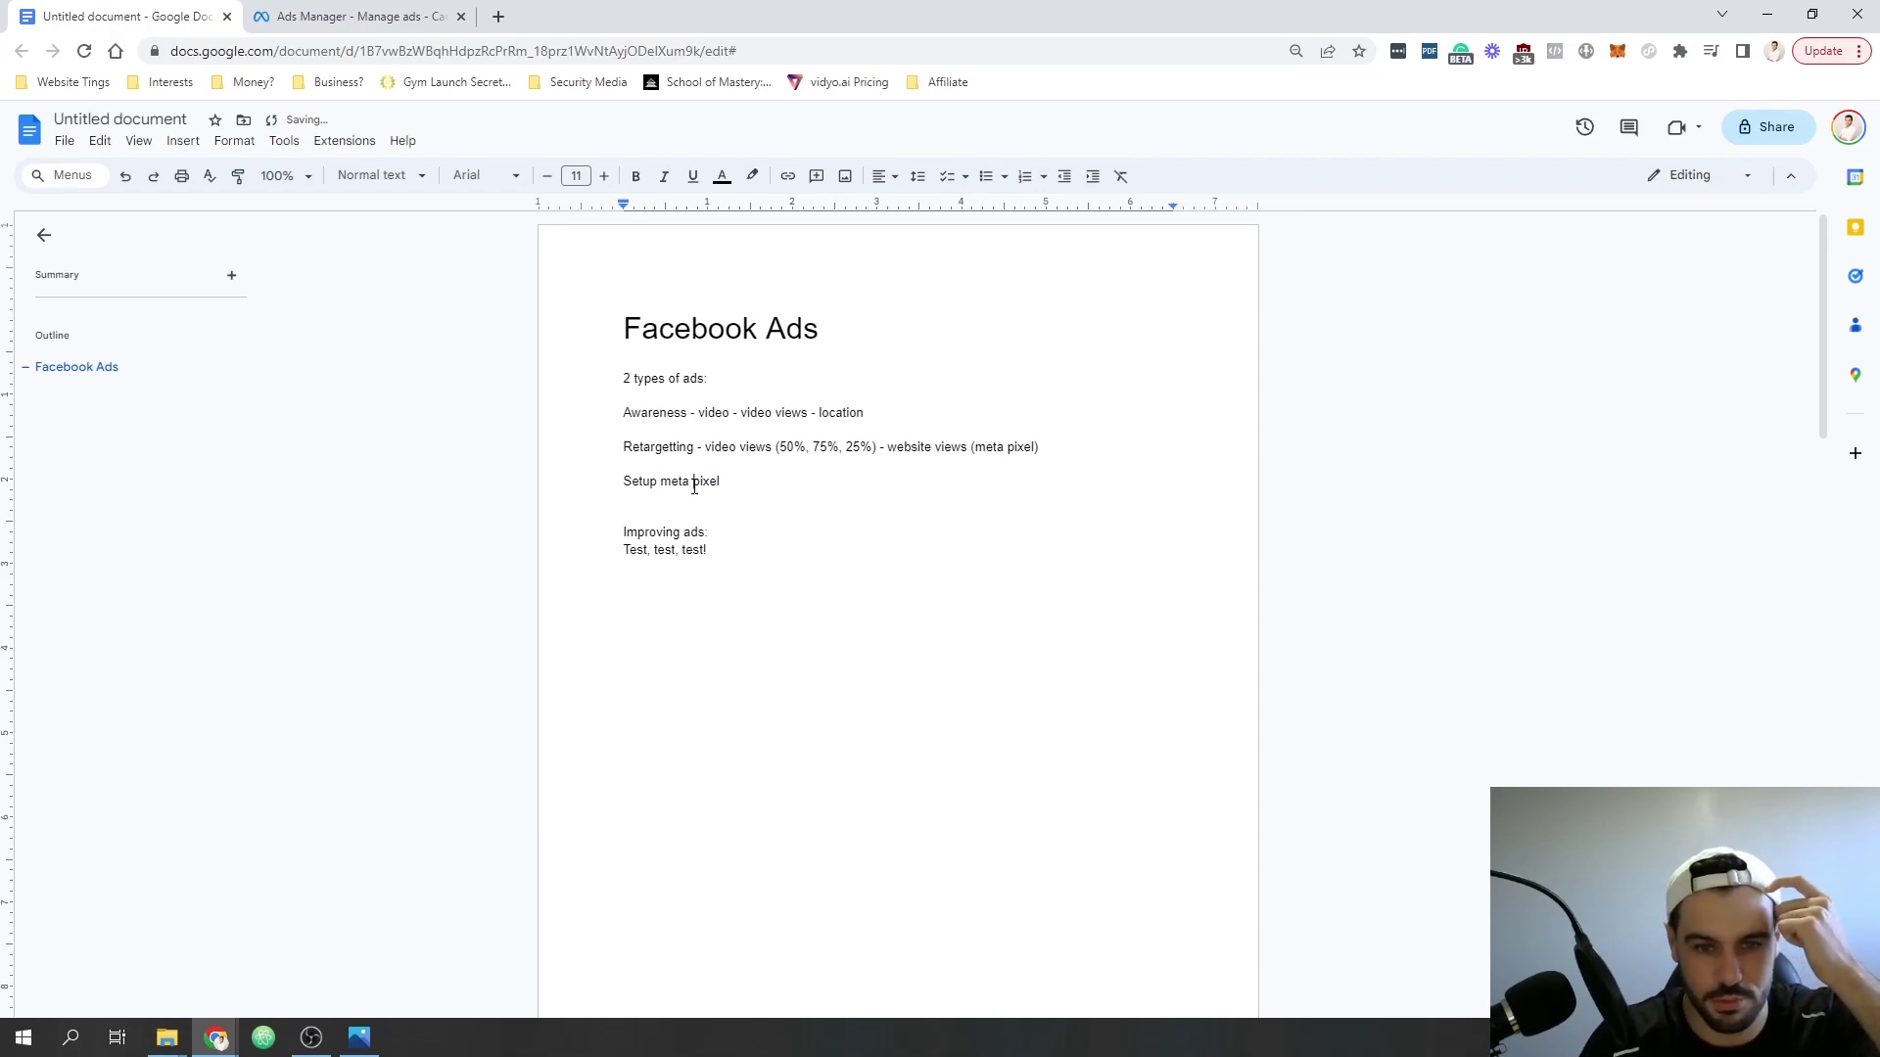
# - Switch to Ads Manager, dismiss the help tip and create a new campaign with the Leads objective
pyautogui.click(343, 8)
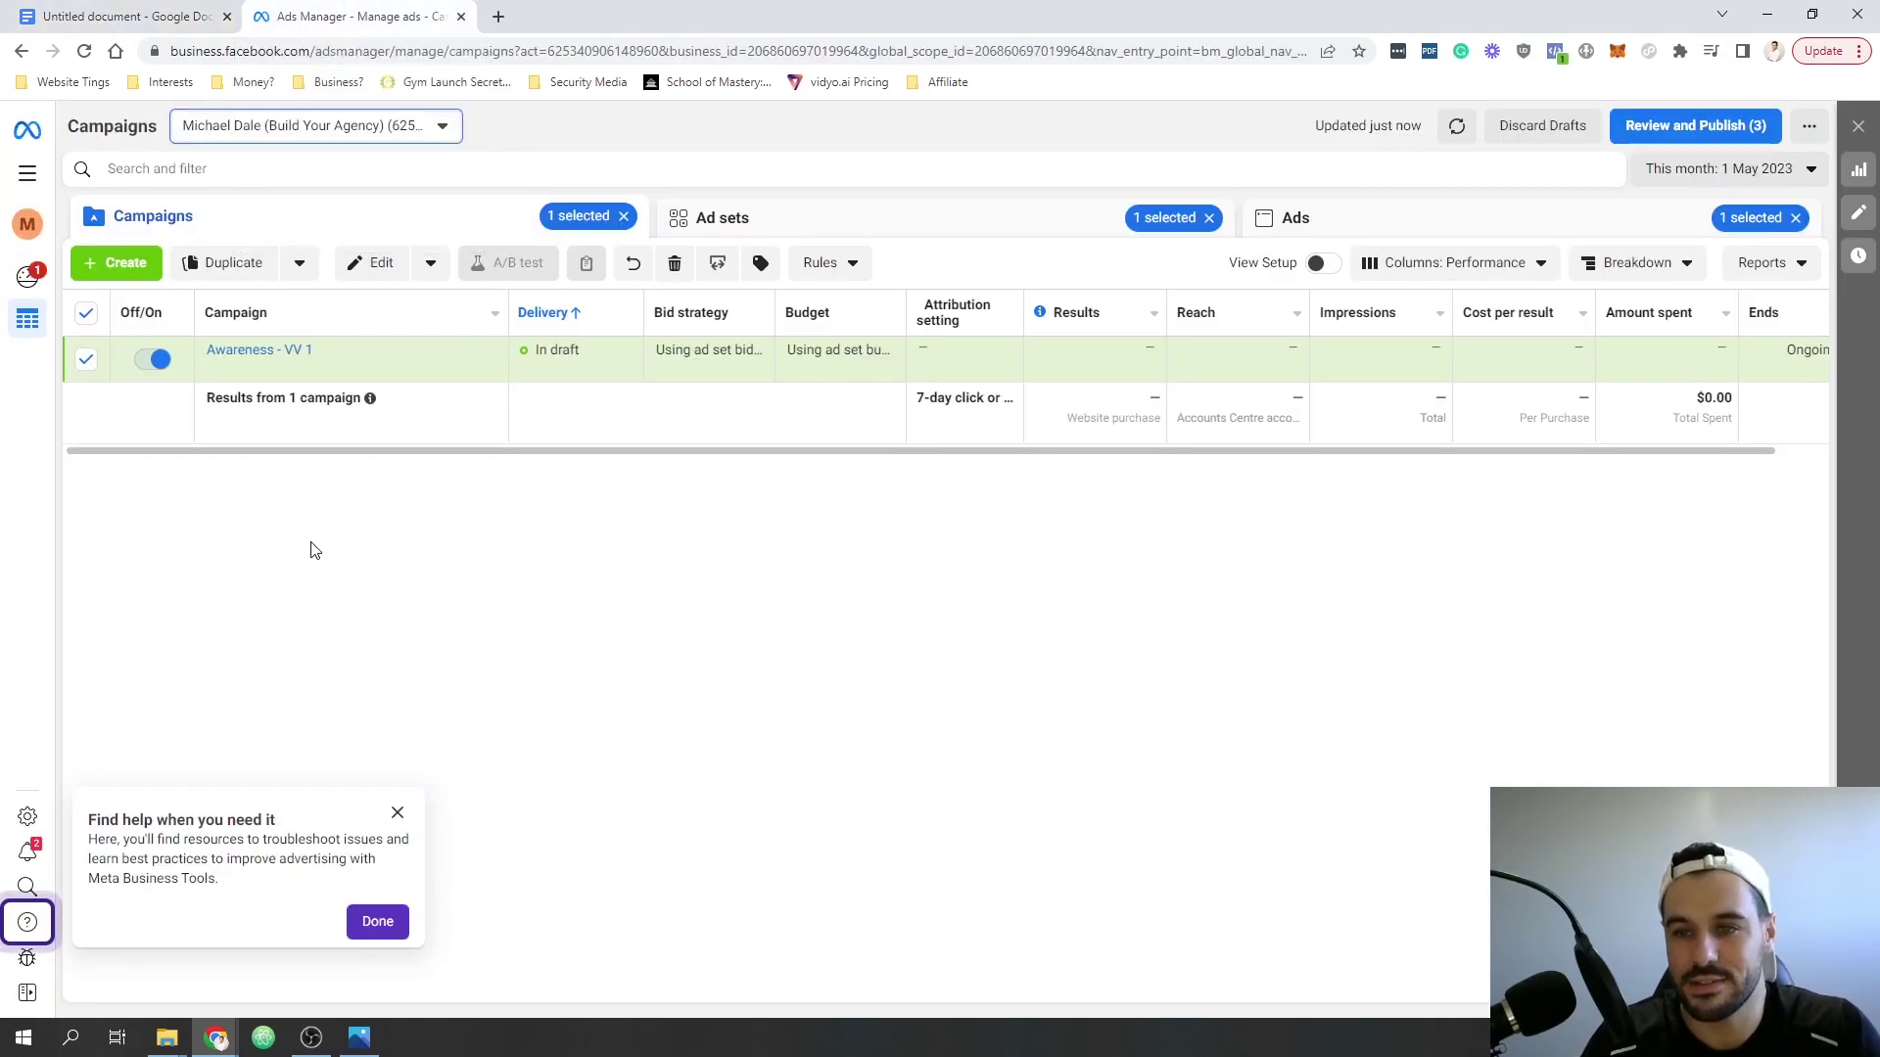
pyautogui.click(398, 813)
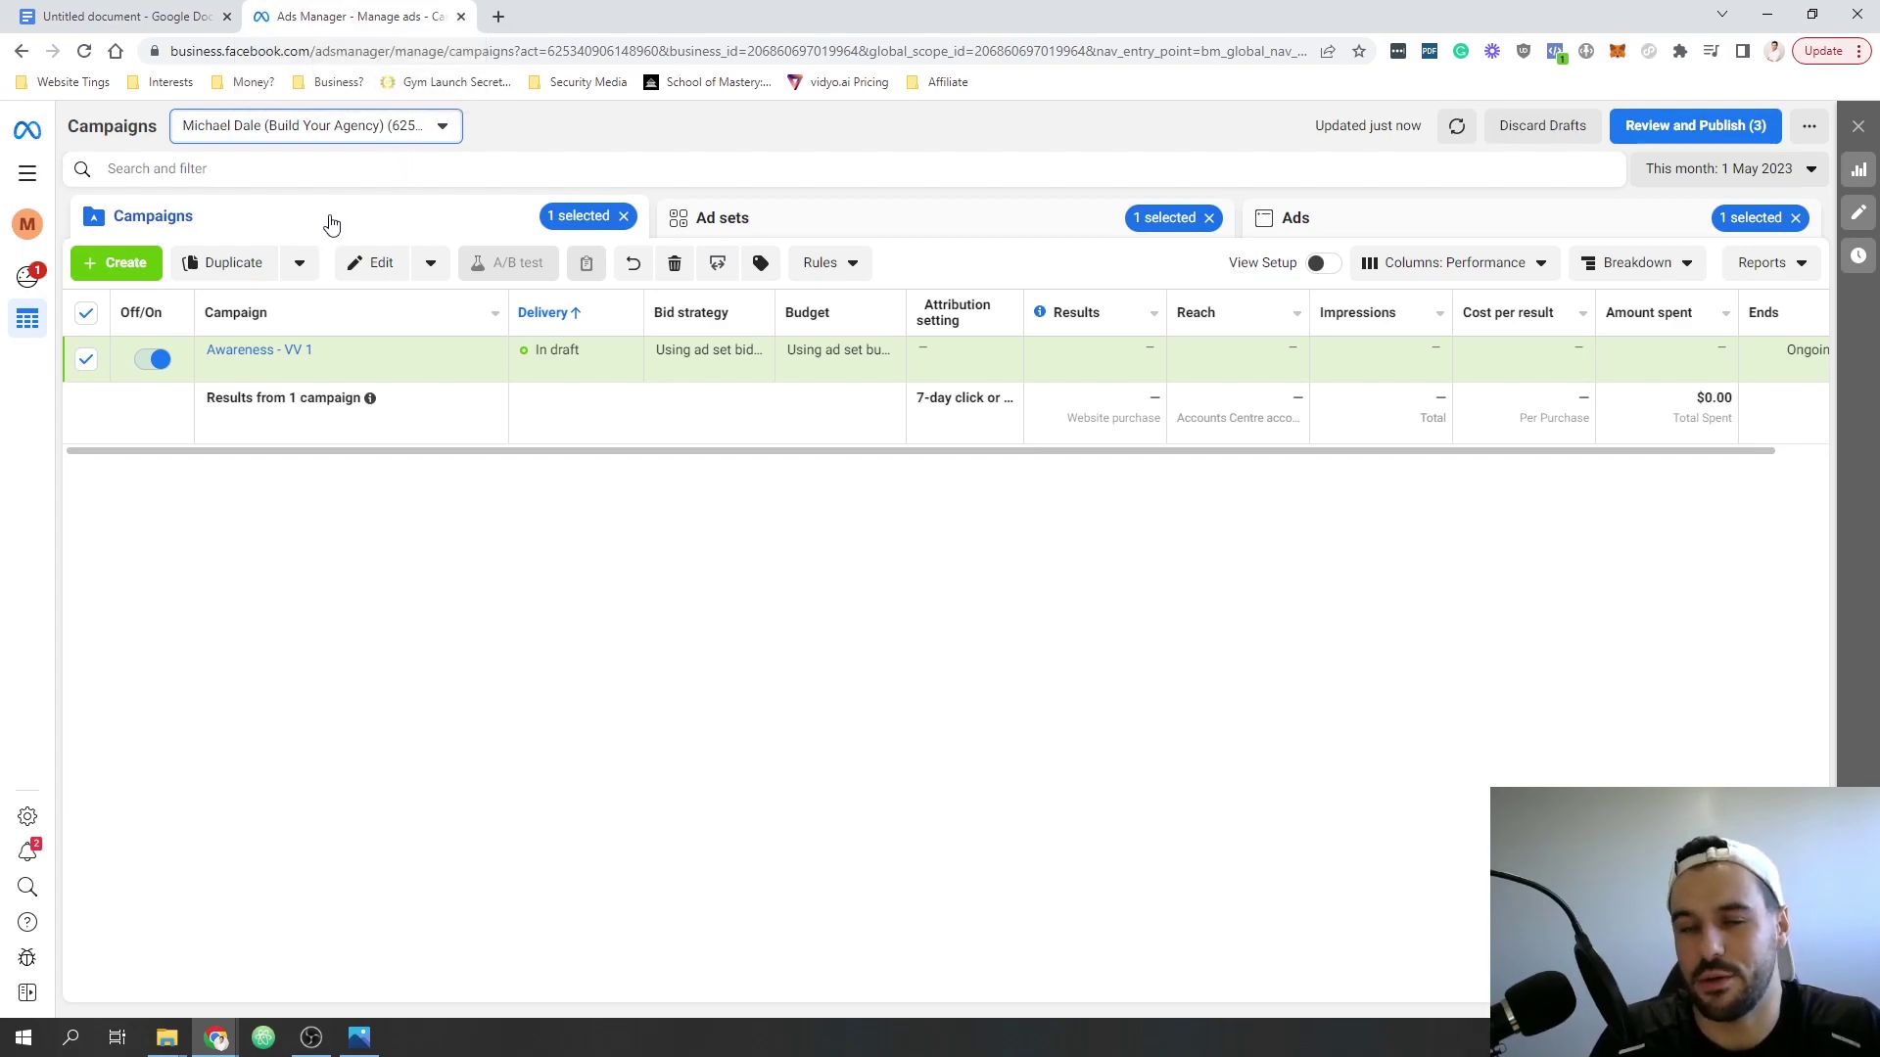
pyautogui.moveTo(431, 359)
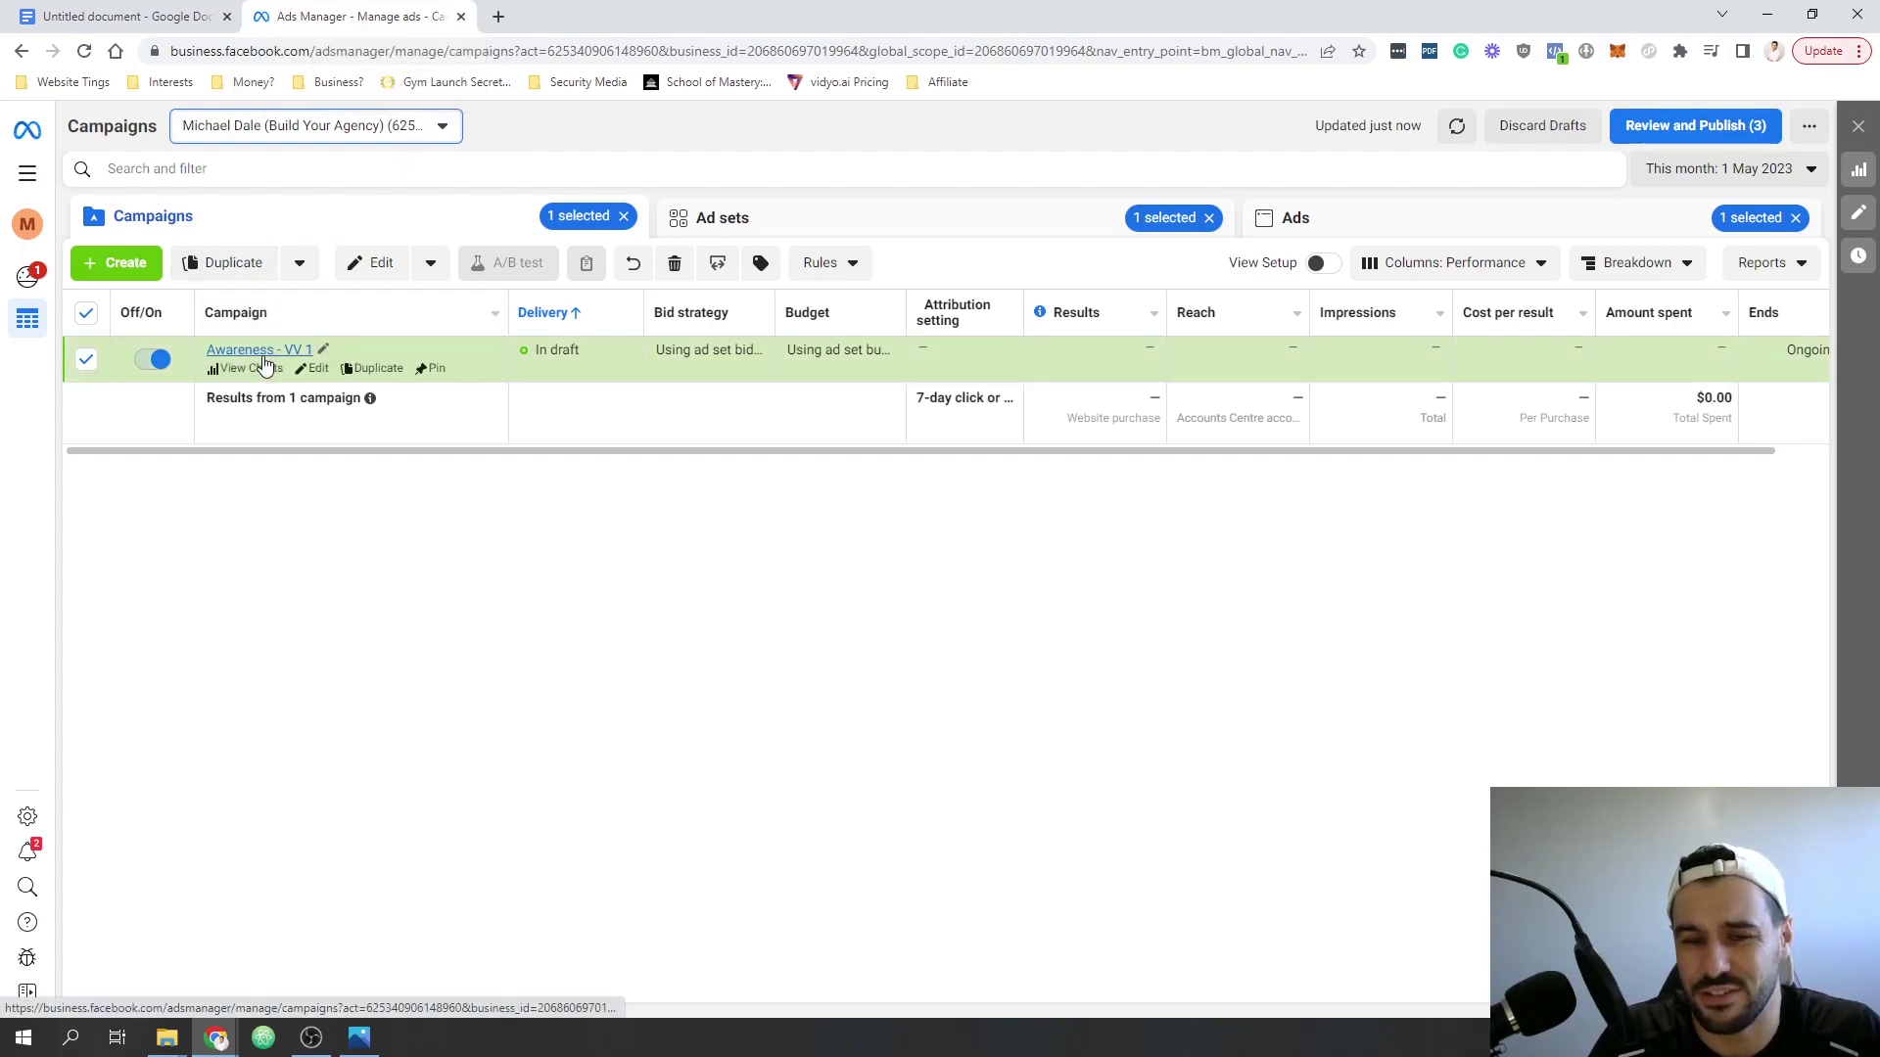
pyautogui.click(120, 261)
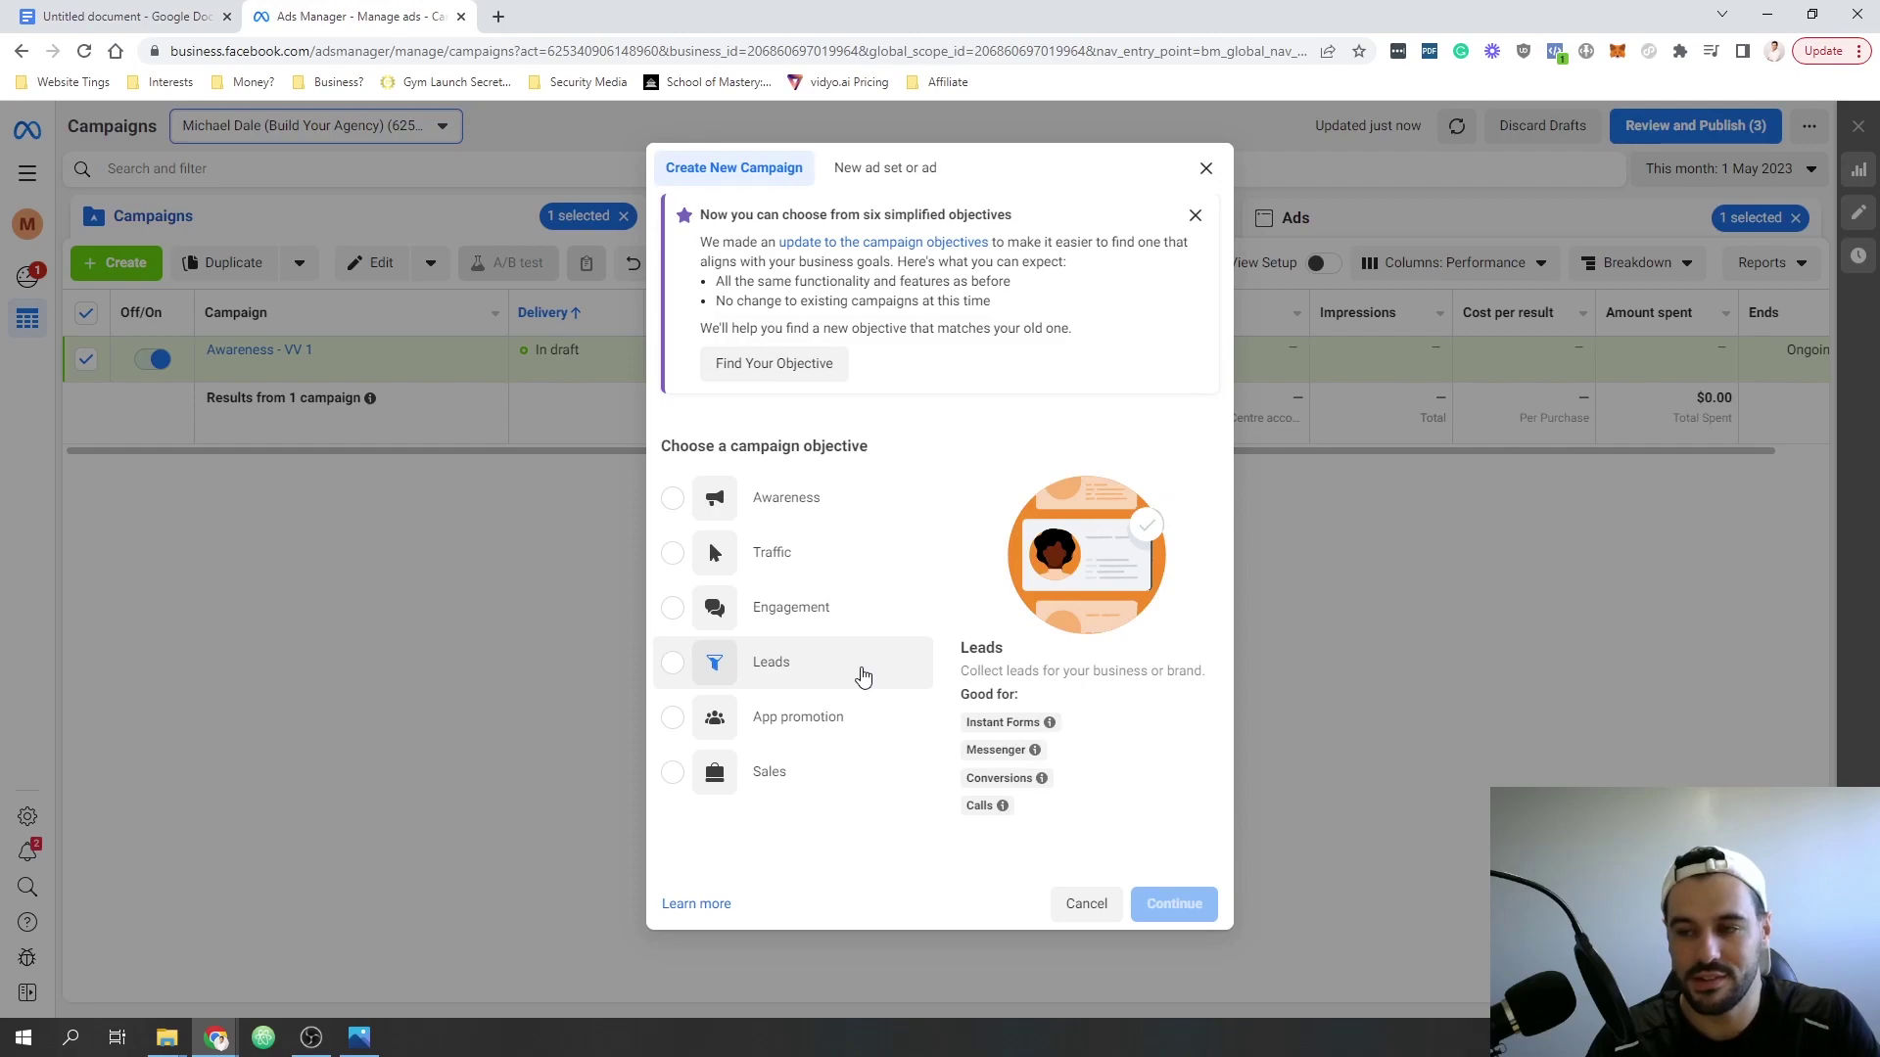
pyautogui.click(867, 674)
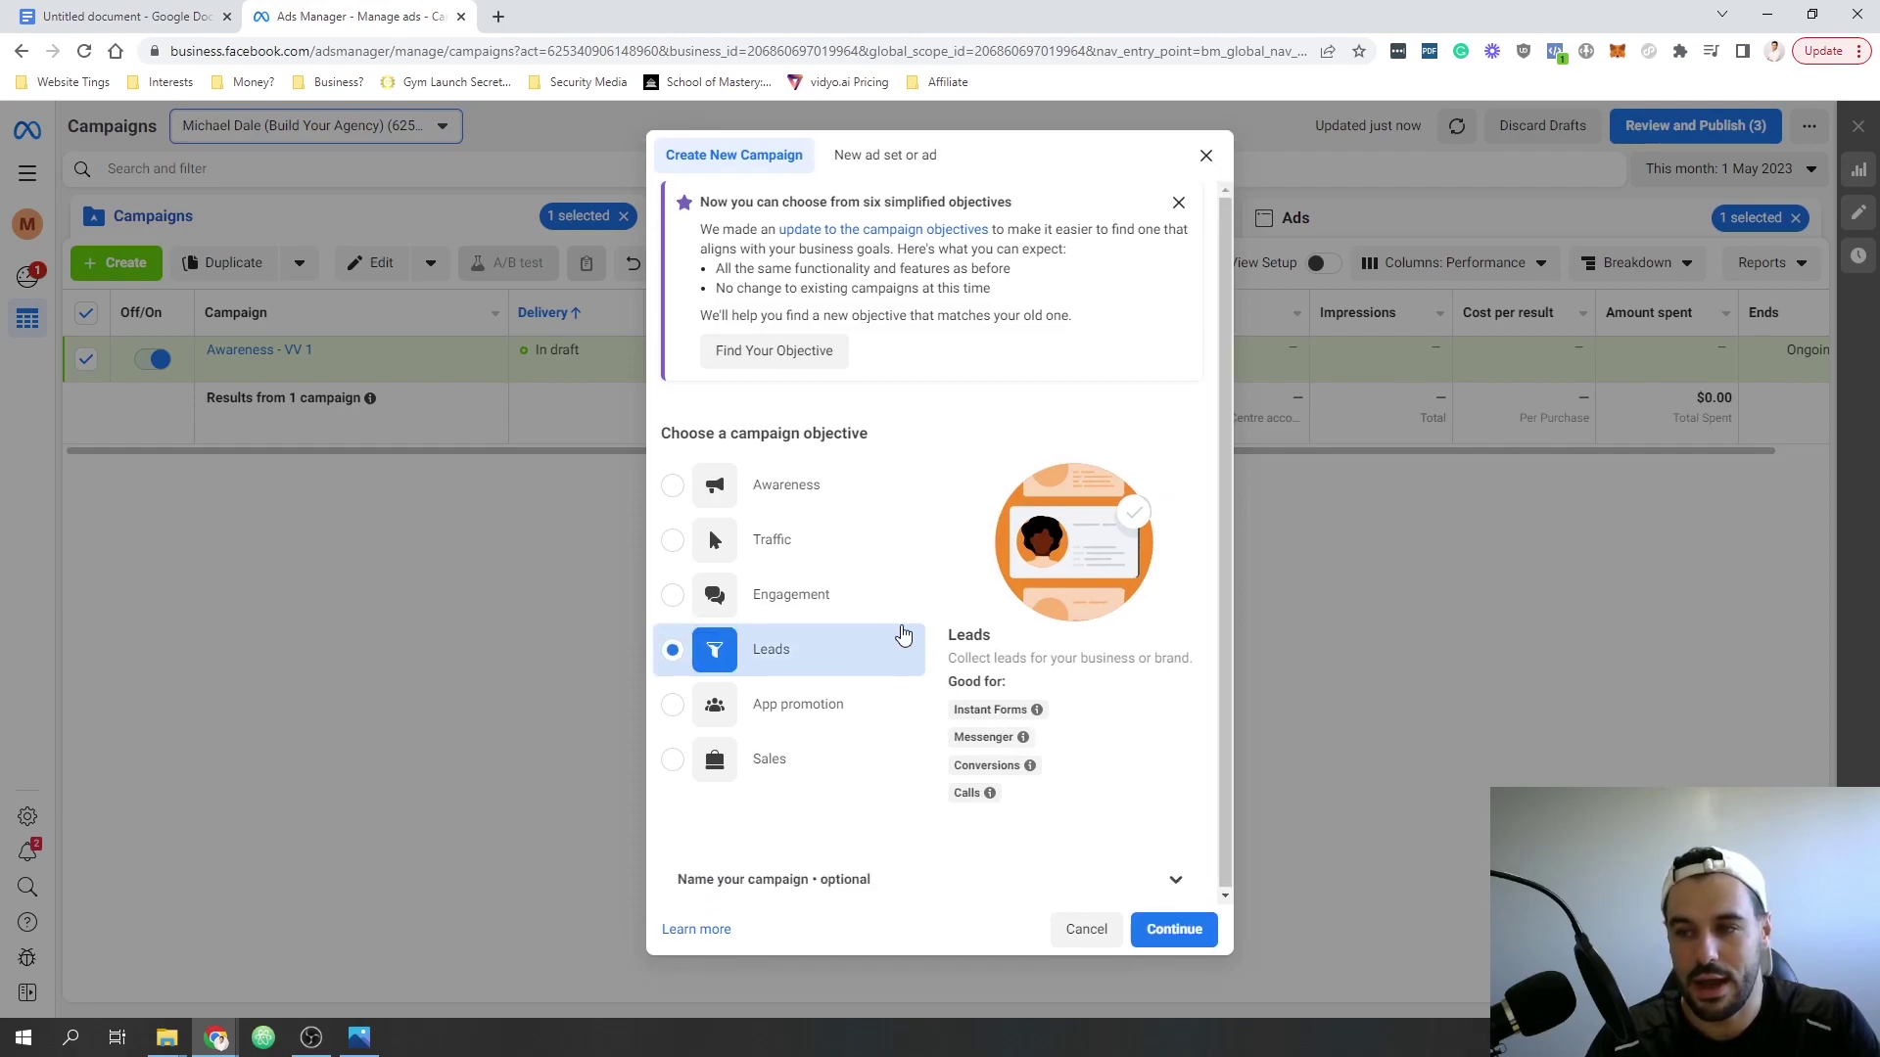
pyautogui.moveTo(994, 709)
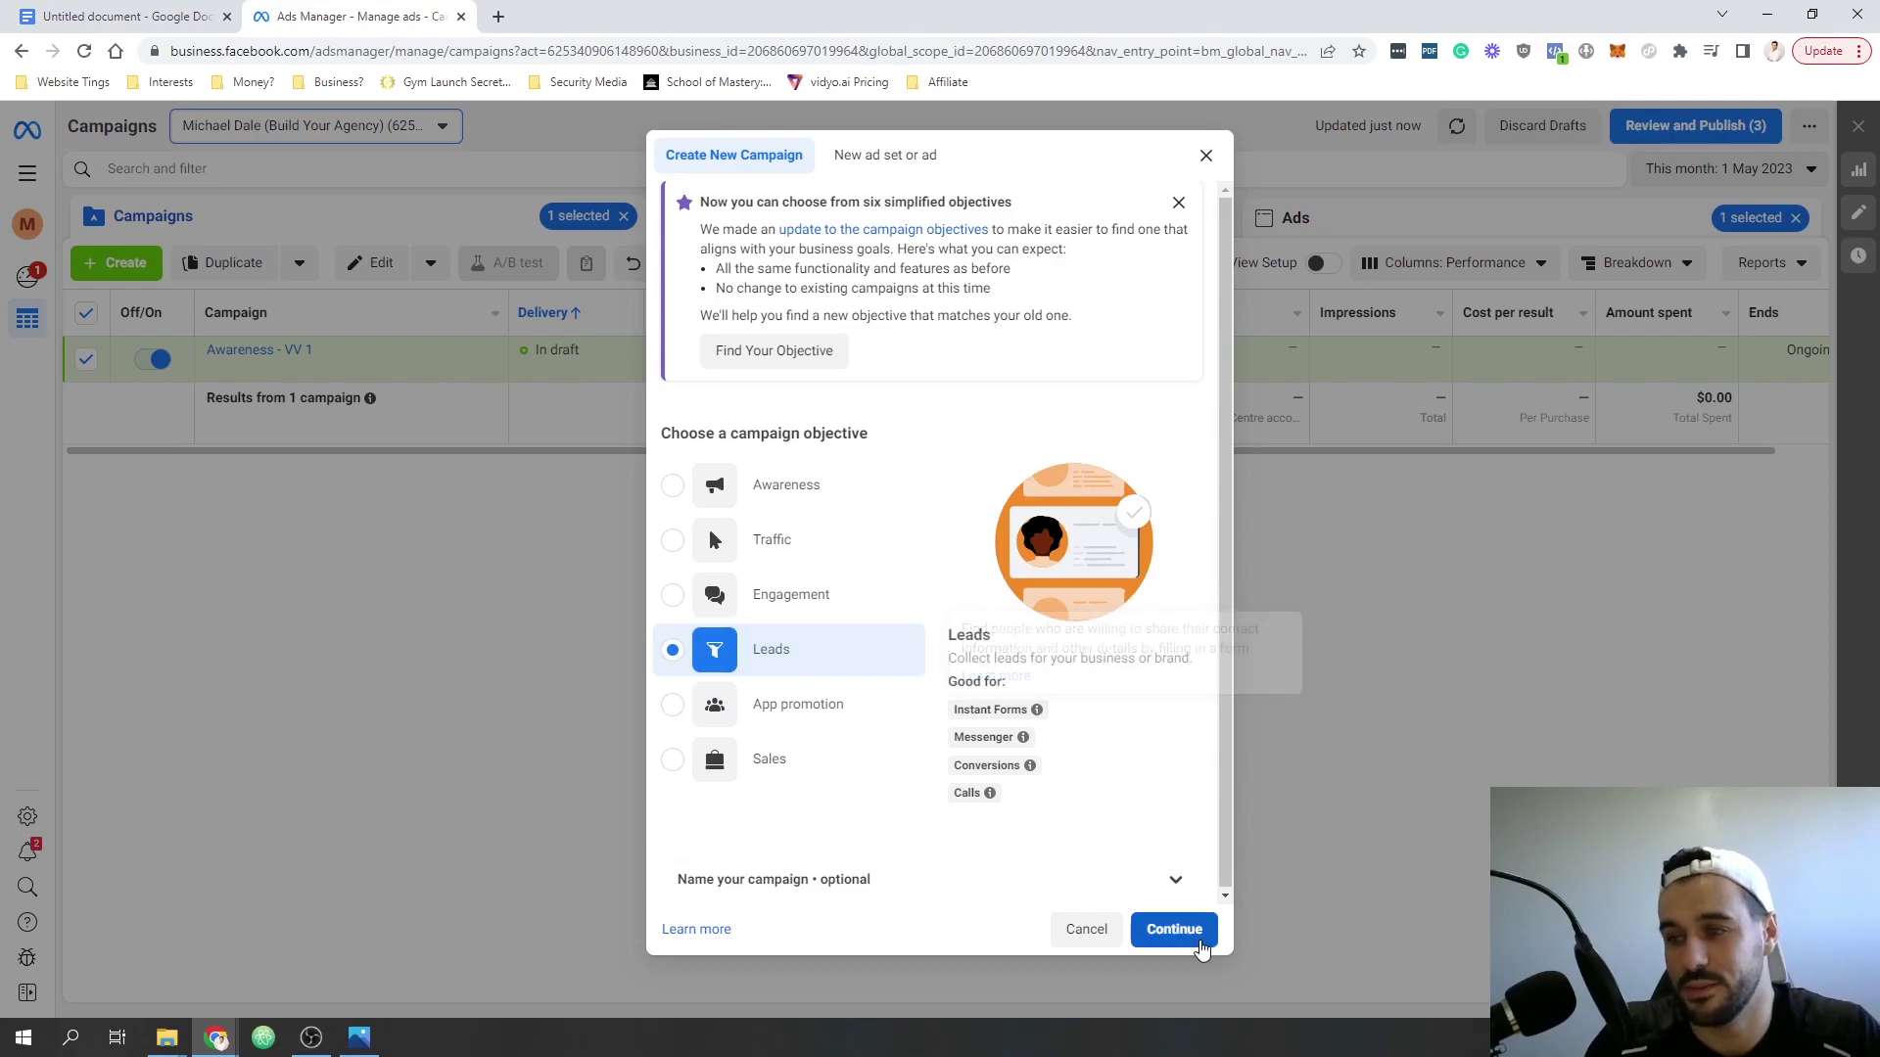
pyautogui.click(1195, 931)
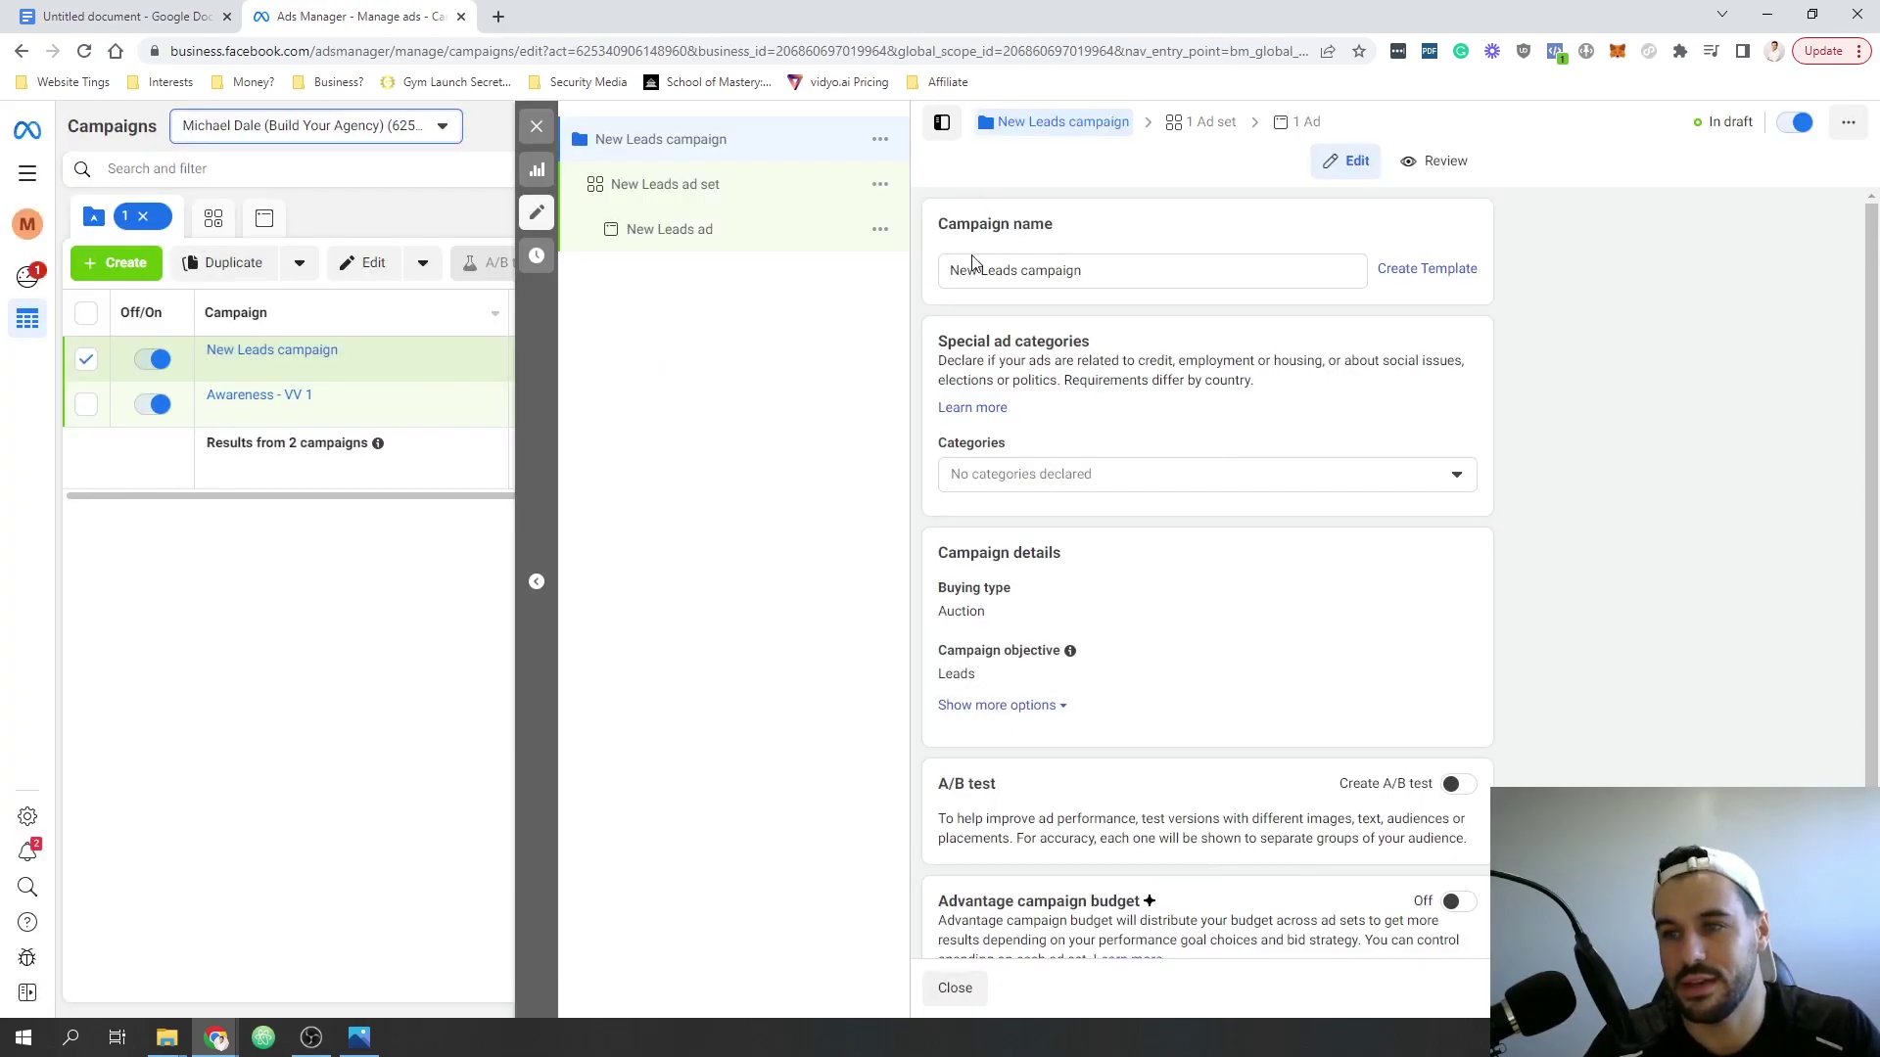
# - Rename the new leads campaign as "Conversion Leads 1"
pyautogui.tripleClick(1033, 270)
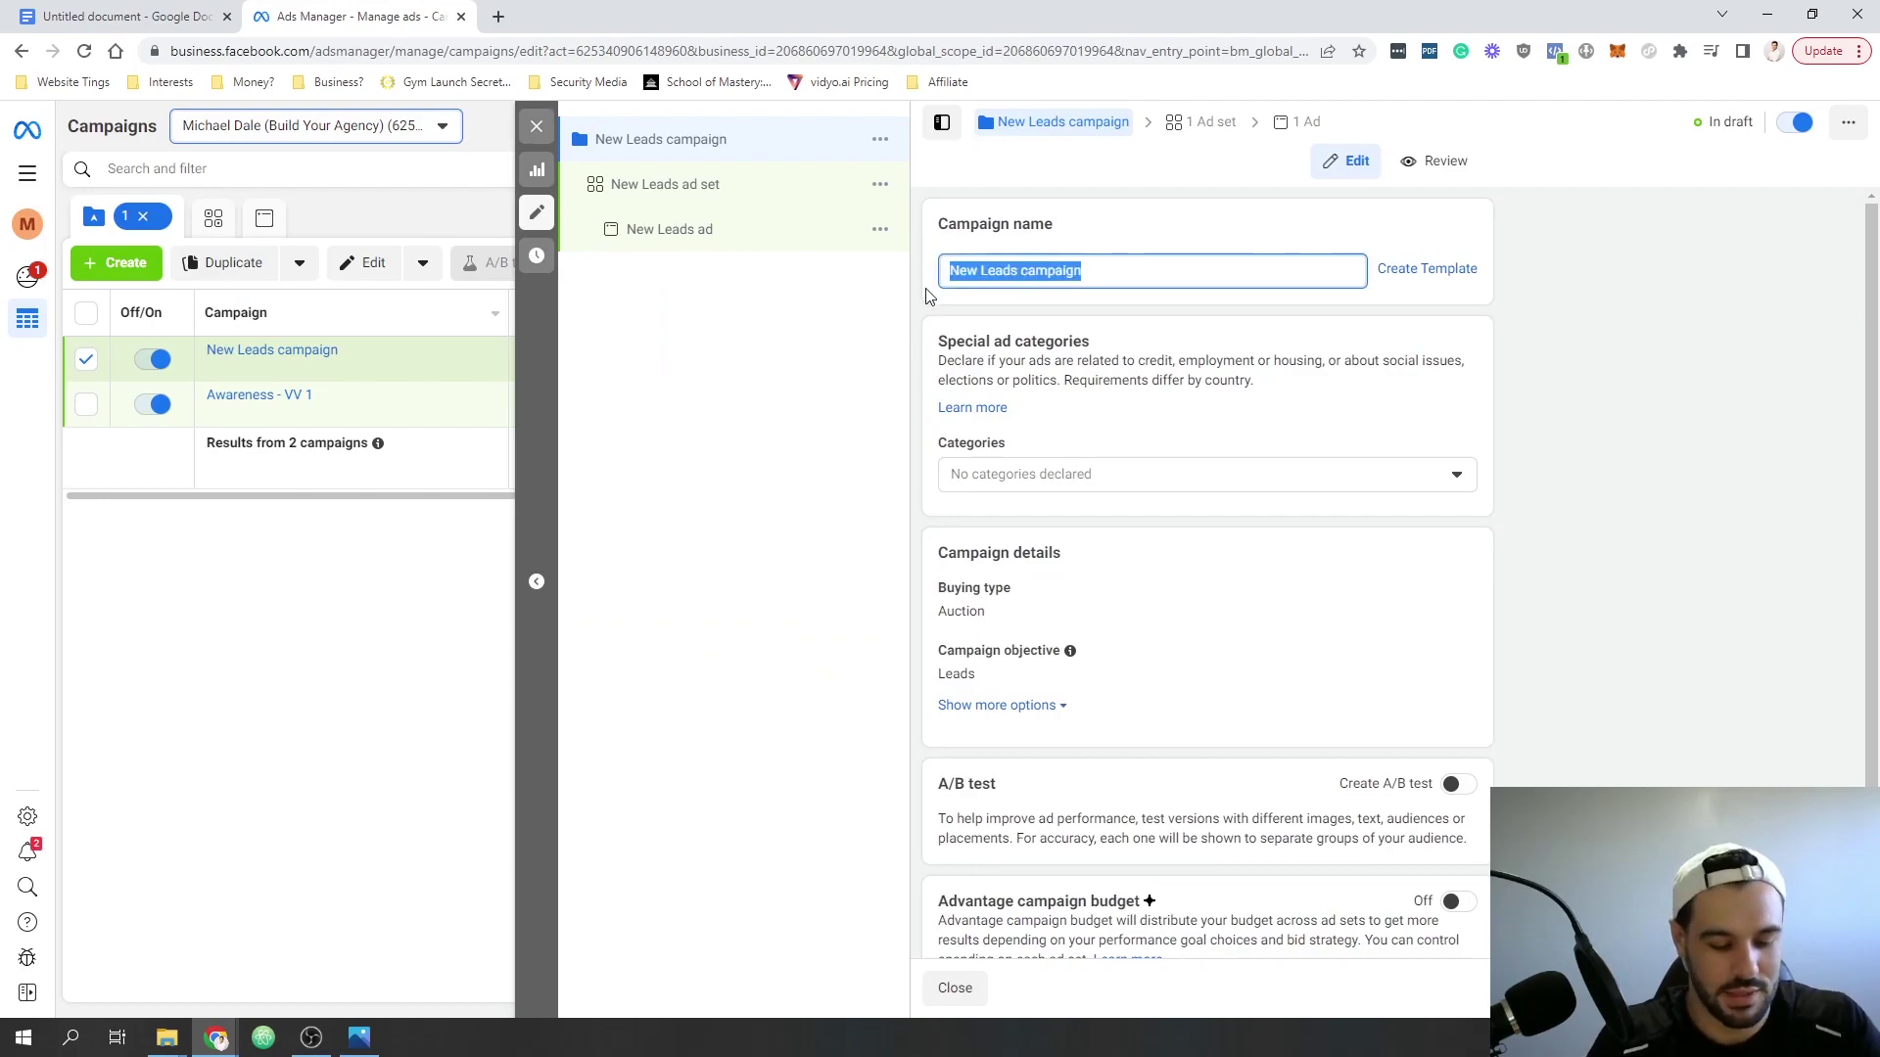
pyautogui.write('Conversion Leads')
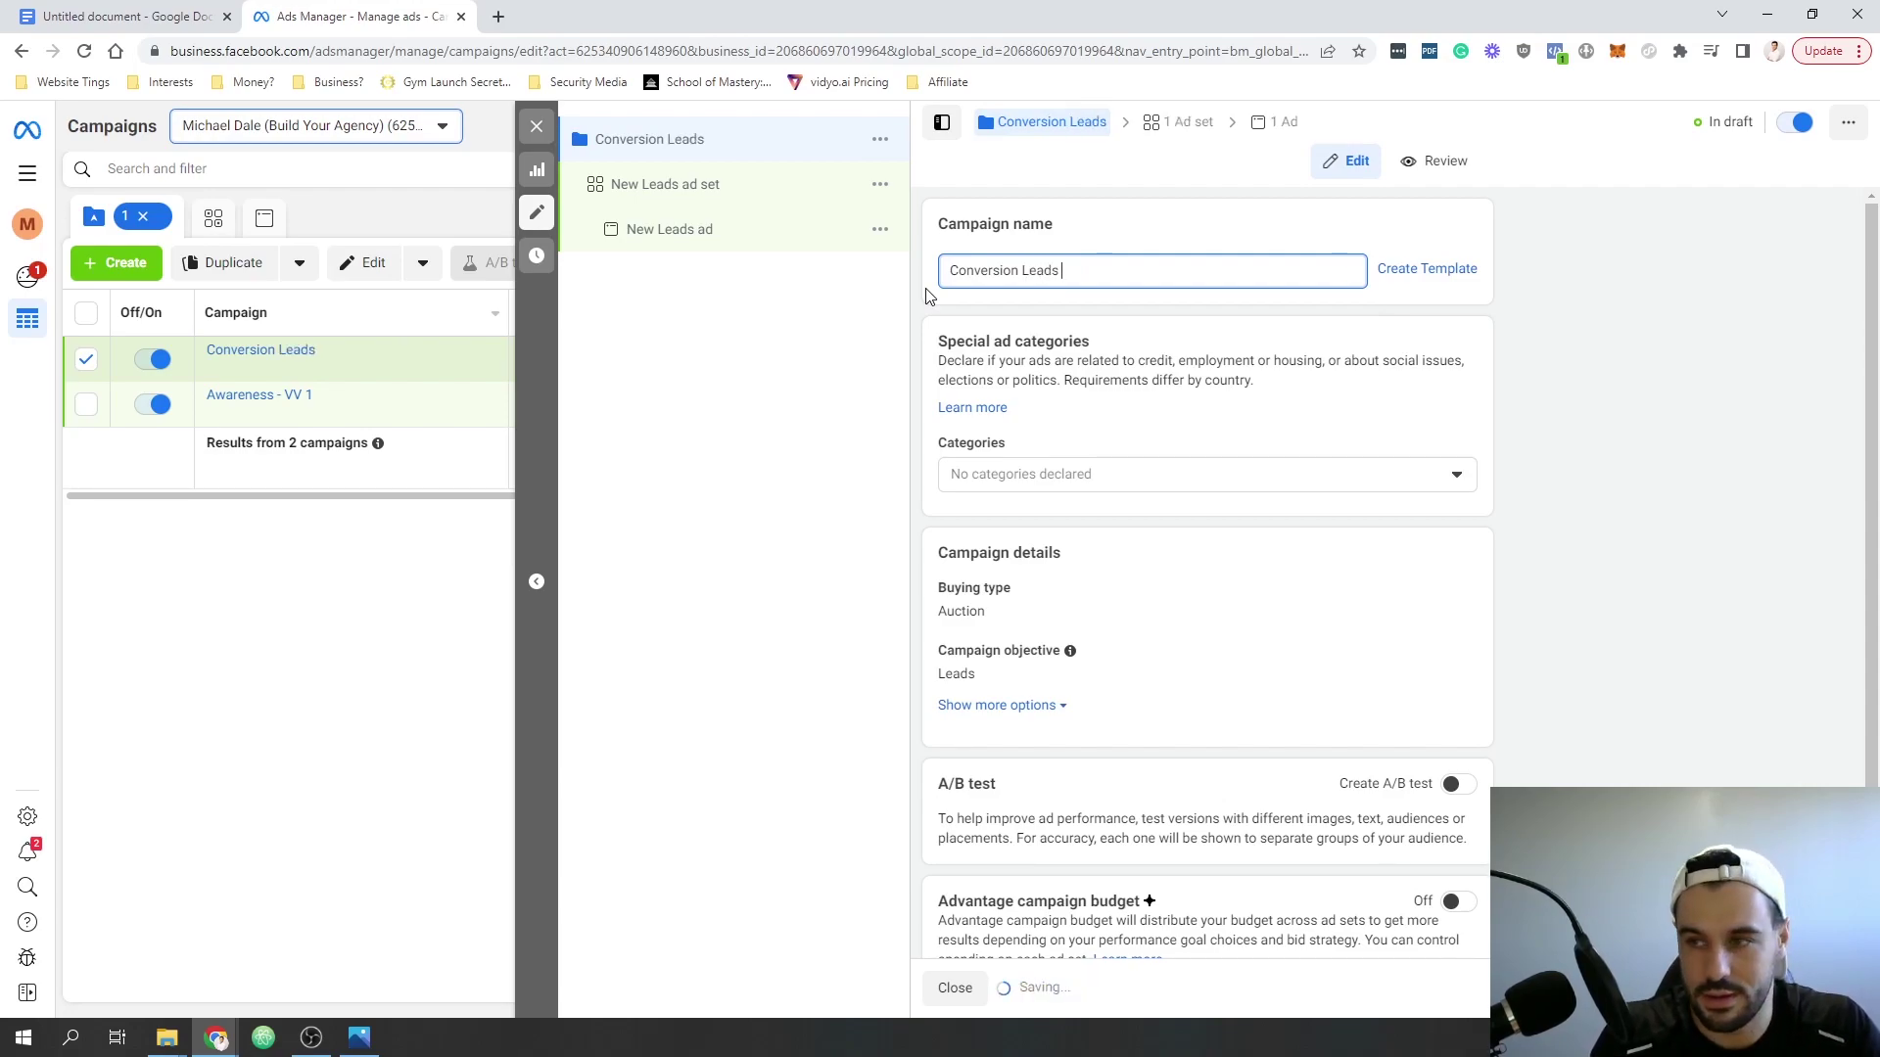
pyautogui.write(' 1')
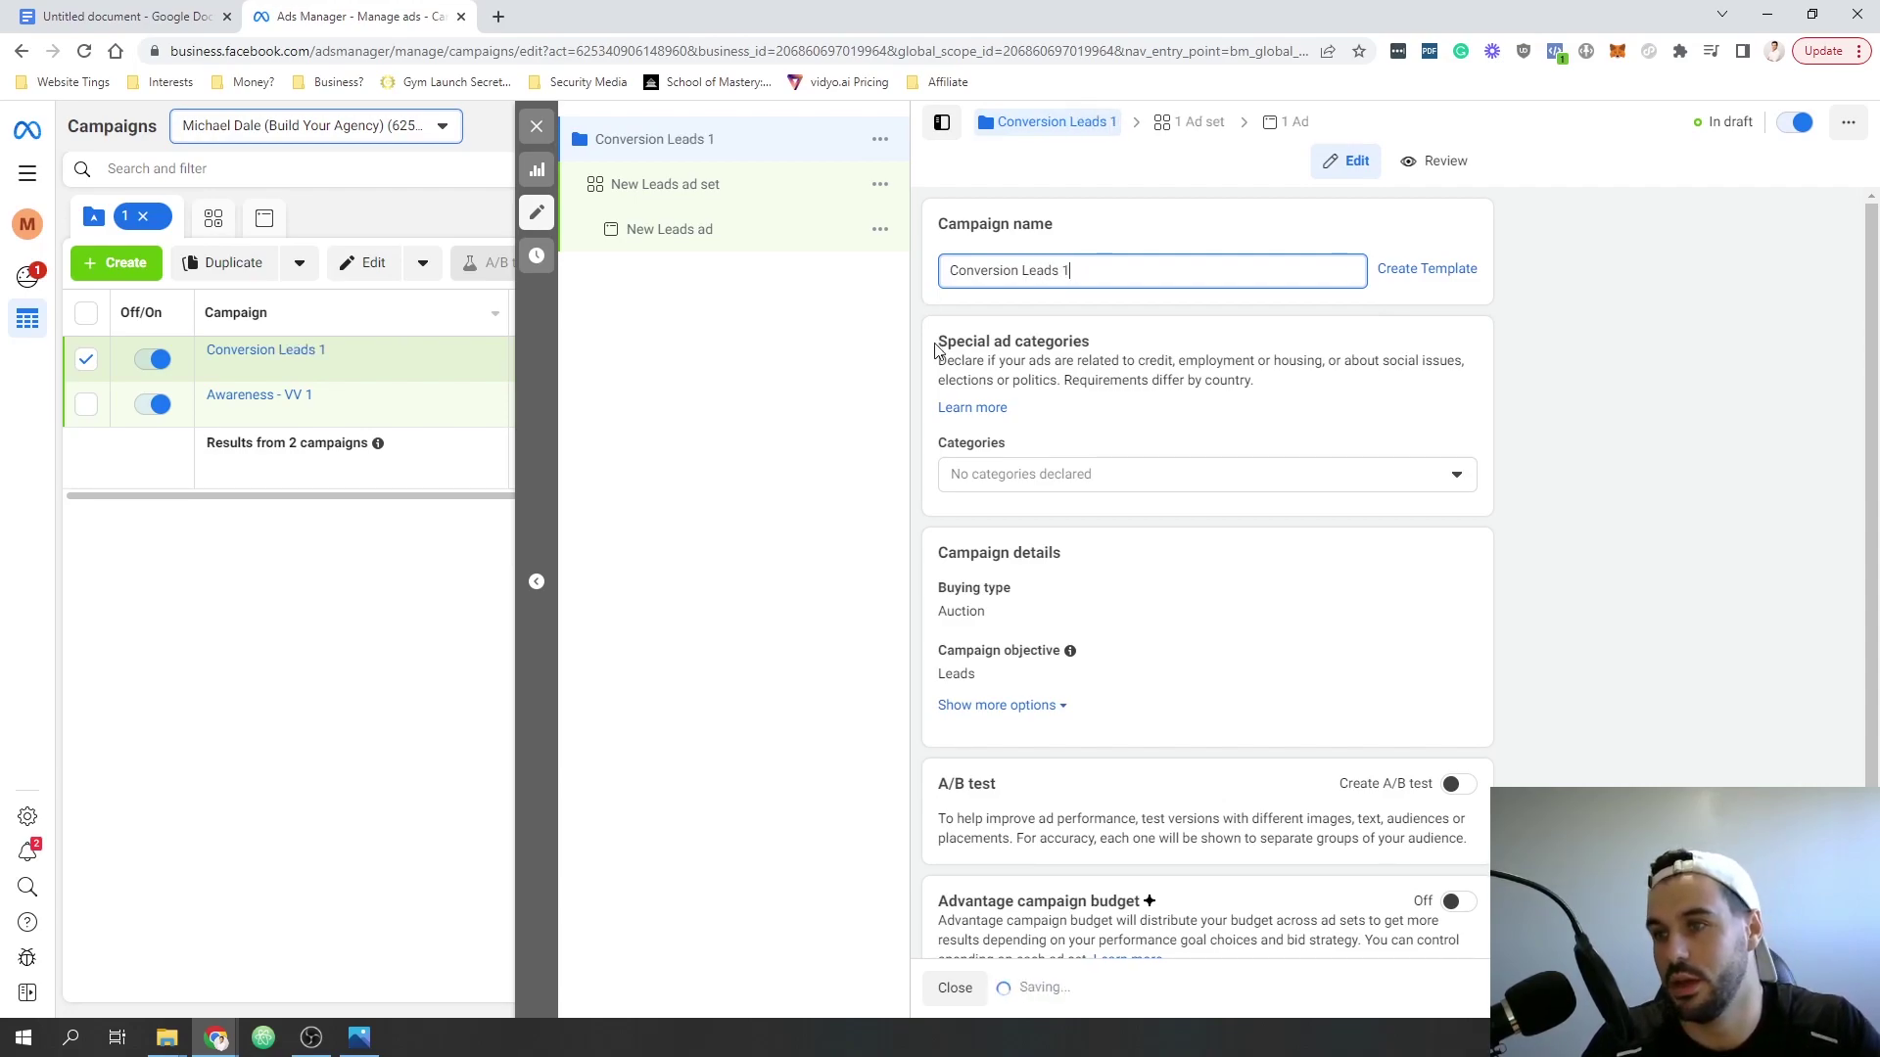
pyautogui.click(1109, 431)
pyautogui.scroll(-1, 1107, 398)
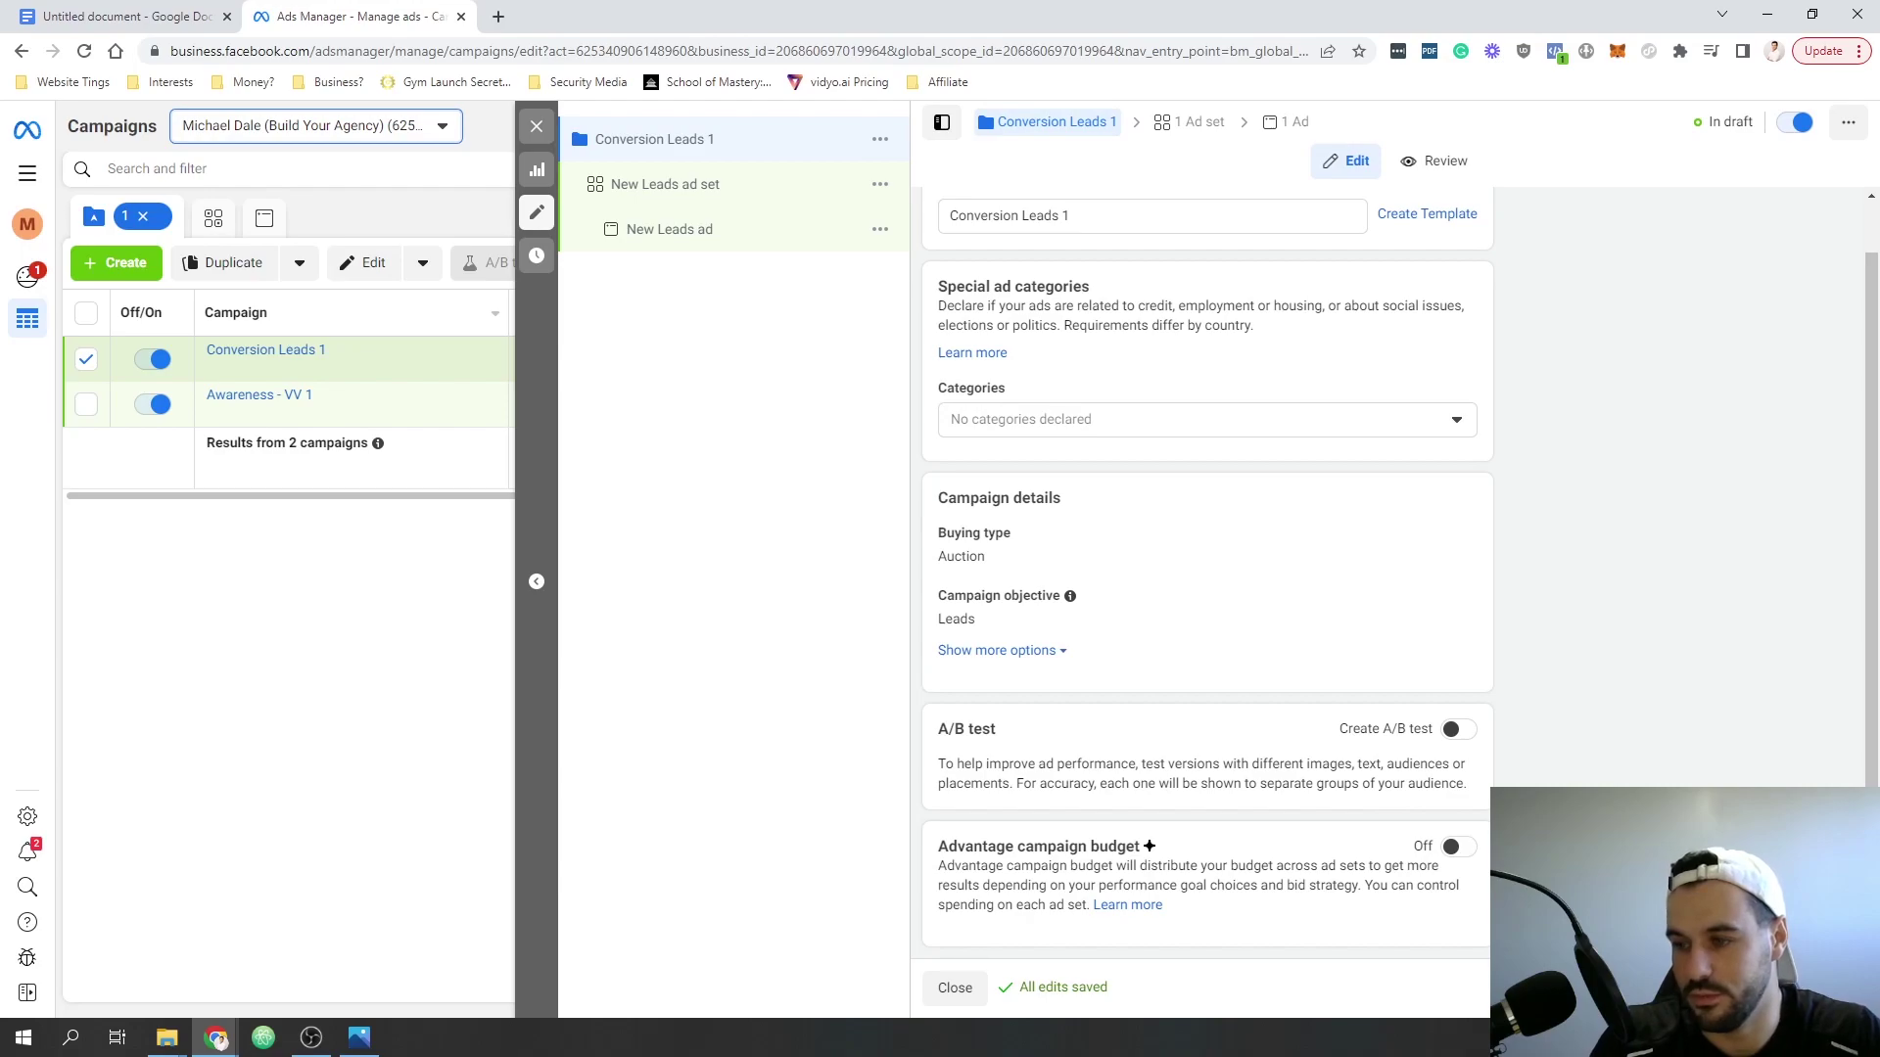
# - In the New Leads ad set, keep the goal at Maximise number of conversions and set the conversion event to Lead
pyautogui.click(664, 184)
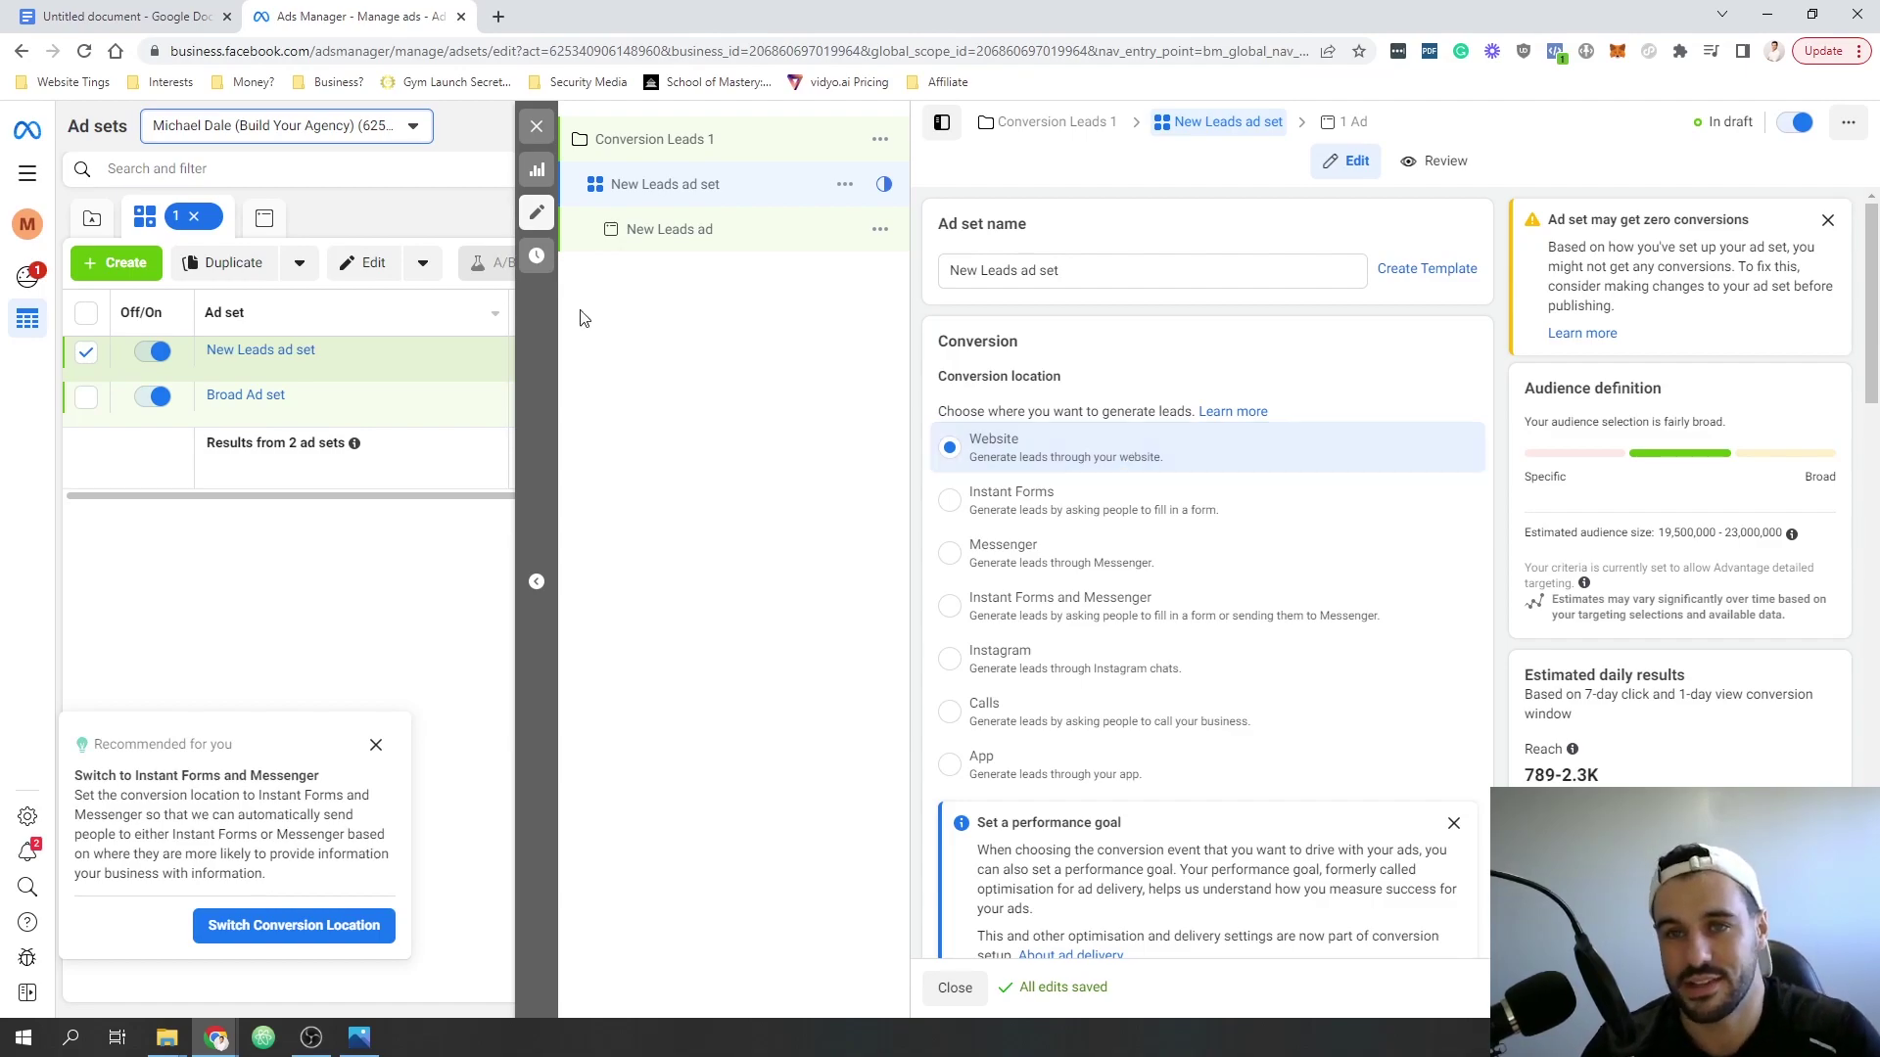
pyautogui.click(82, 18)
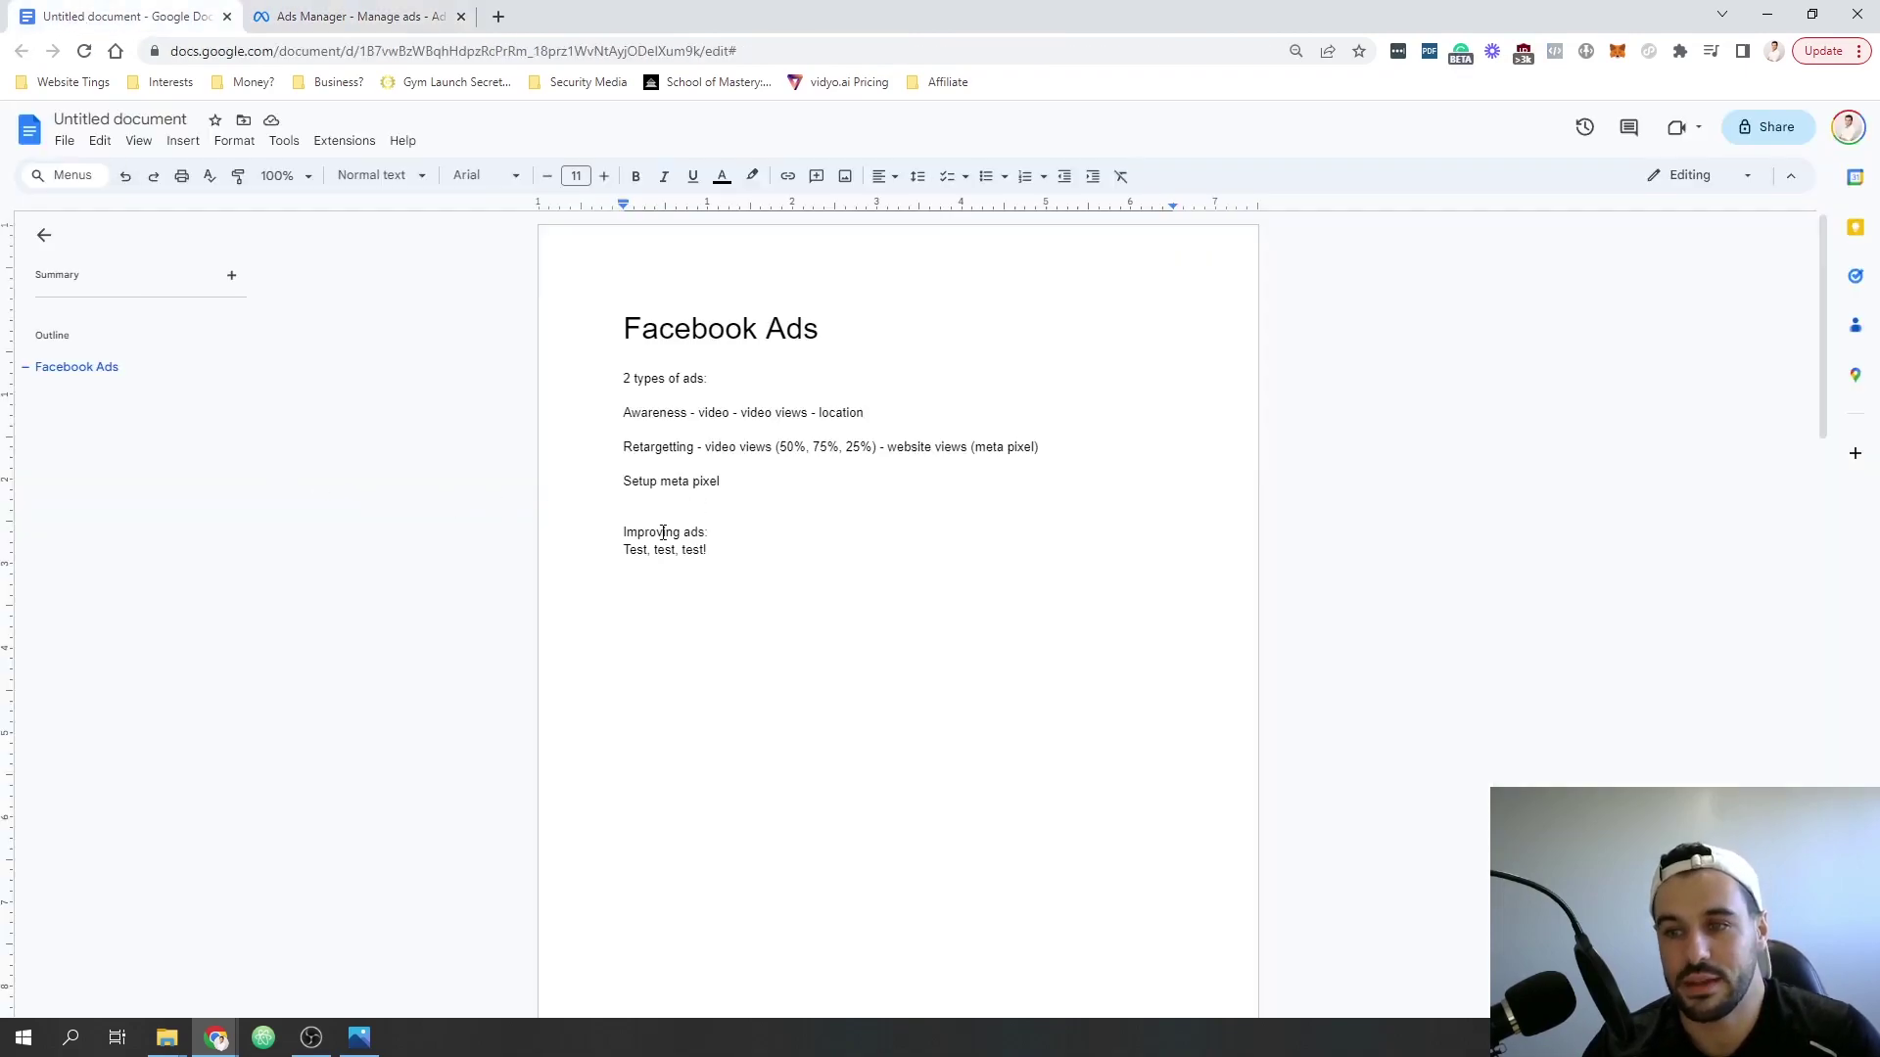
pyautogui.click(323, 17)
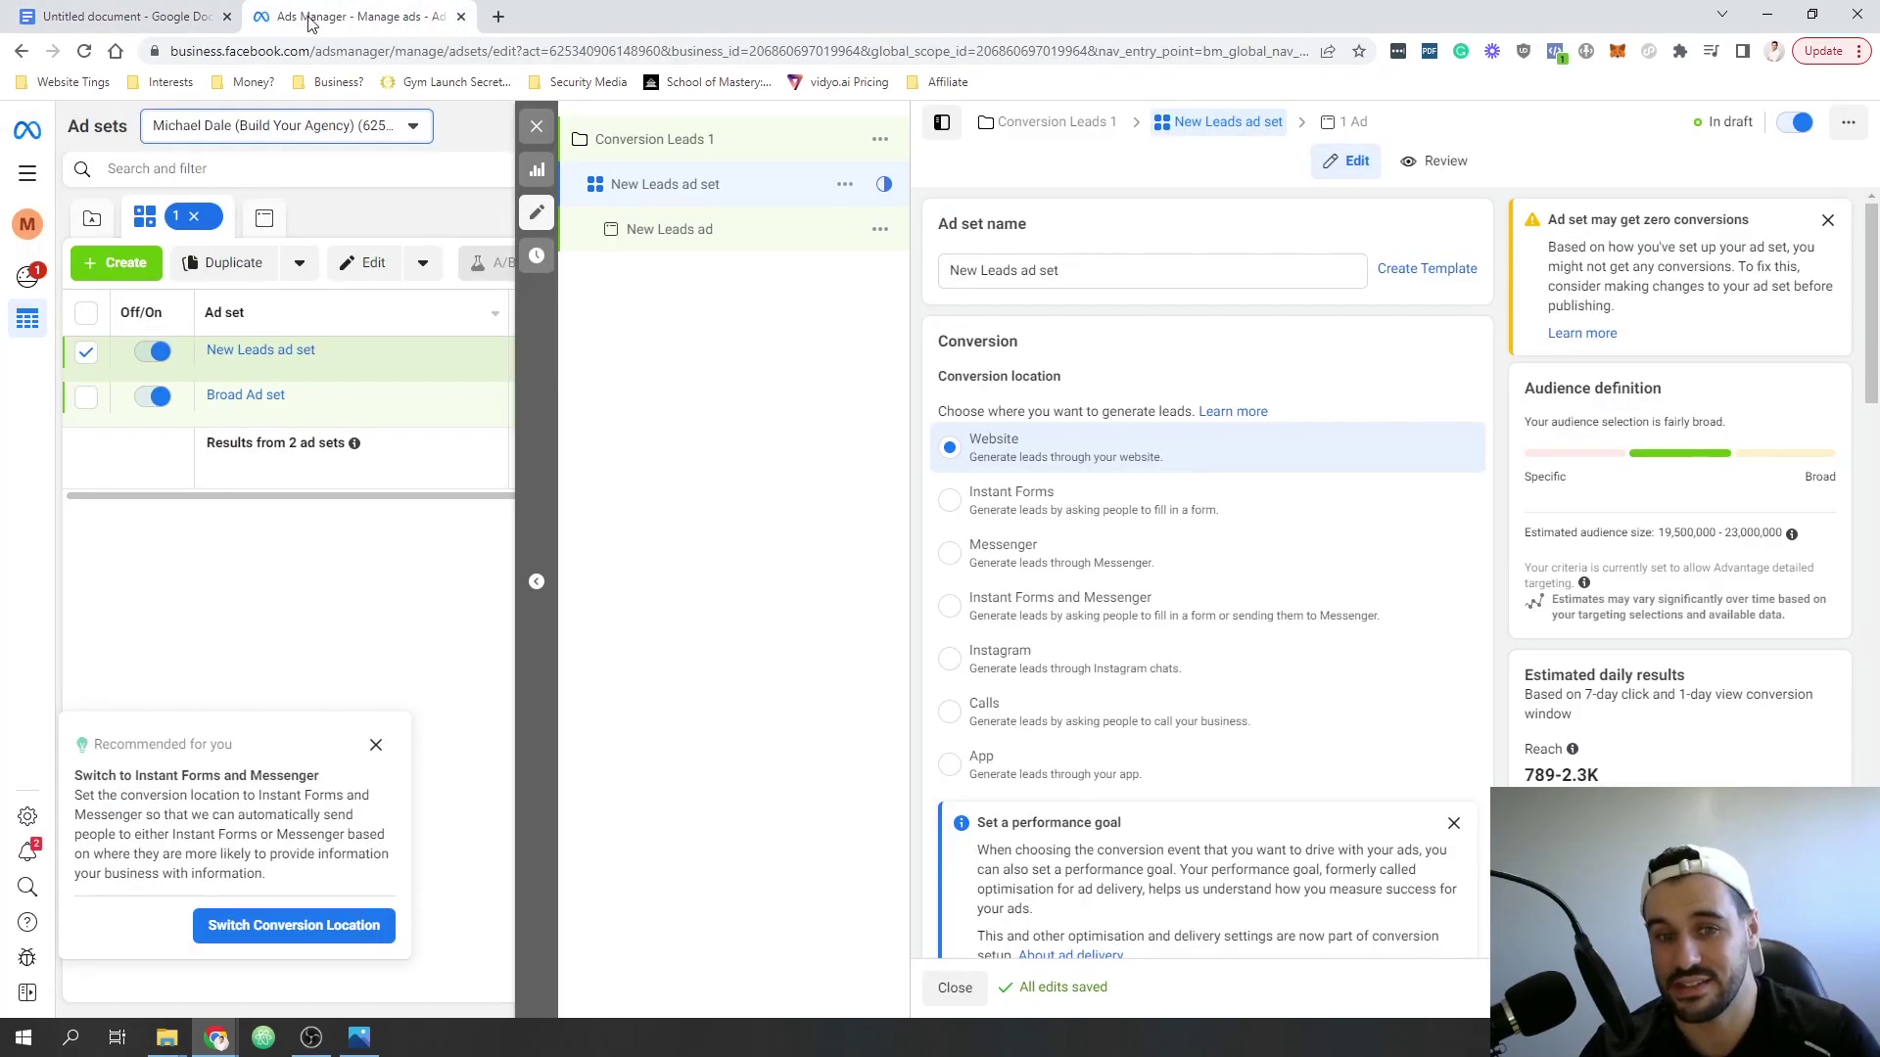
pyautogui.scroll(-3, 1070, 663)
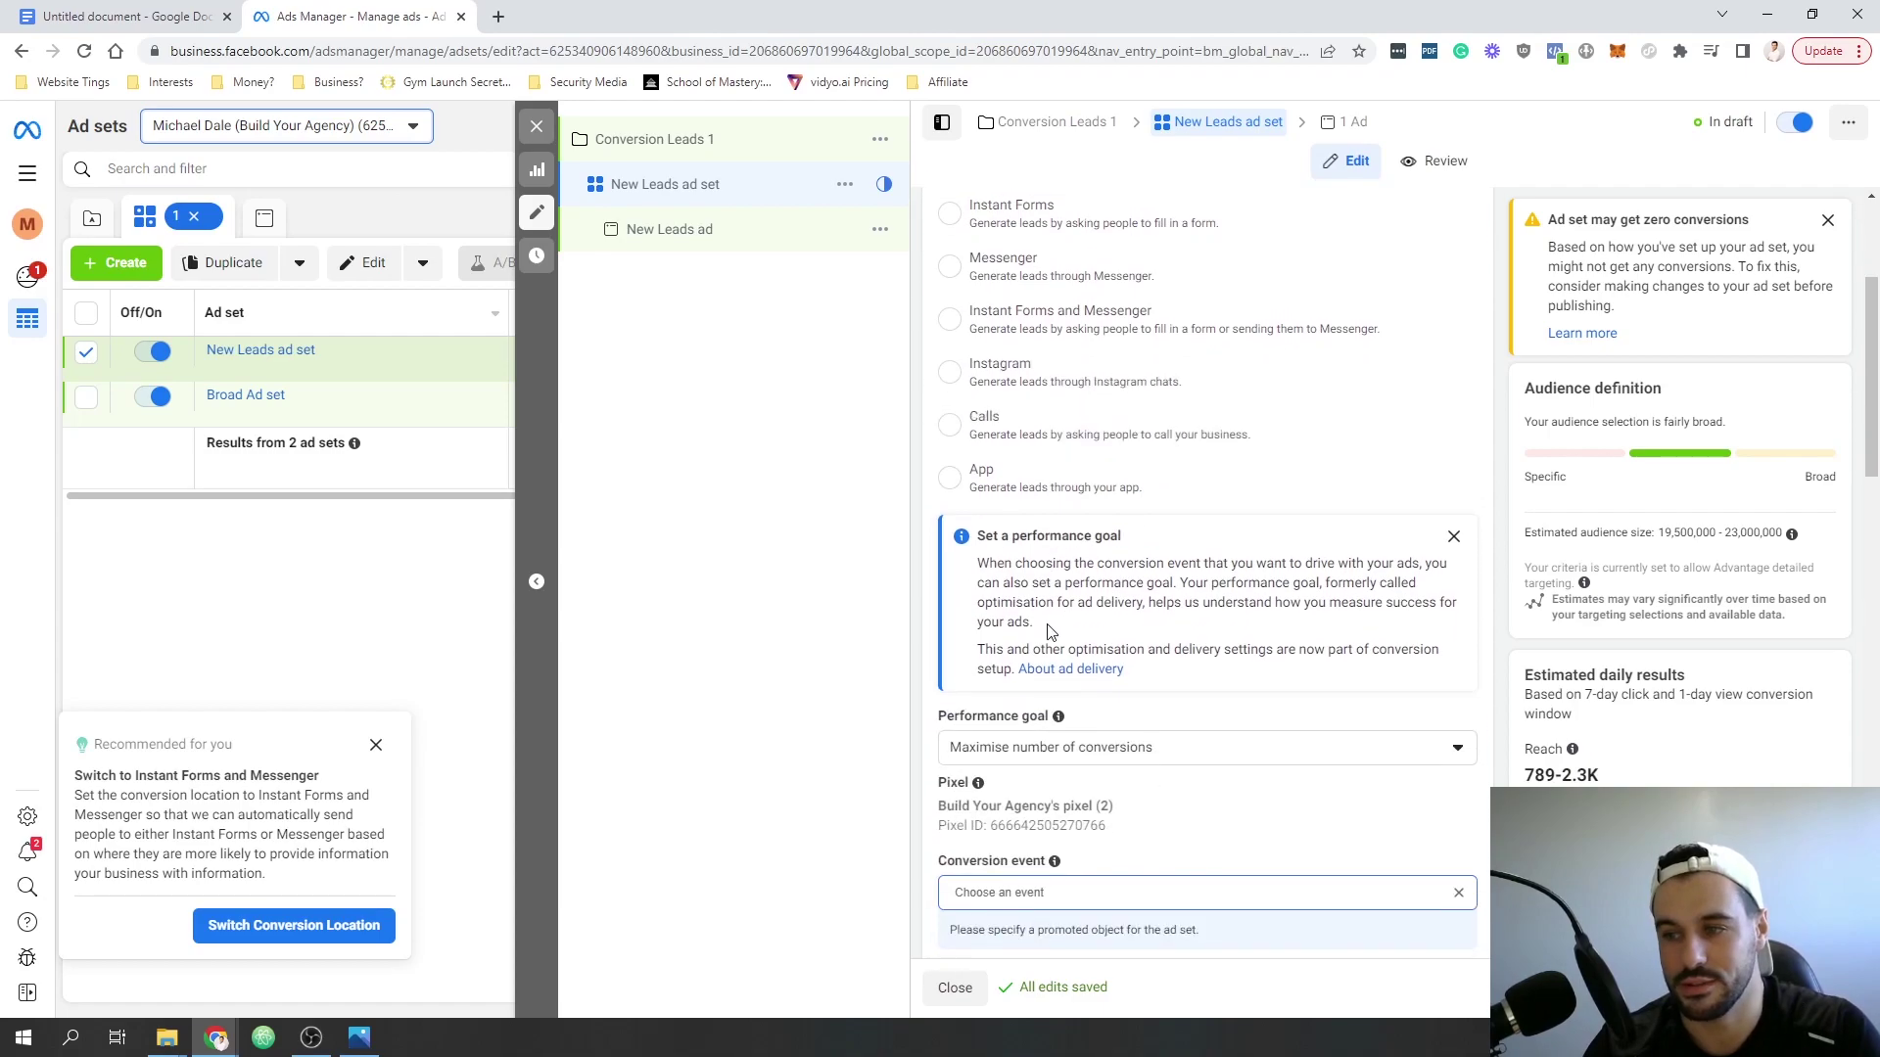
pyautogui.scroll(-4, 1087, 469)
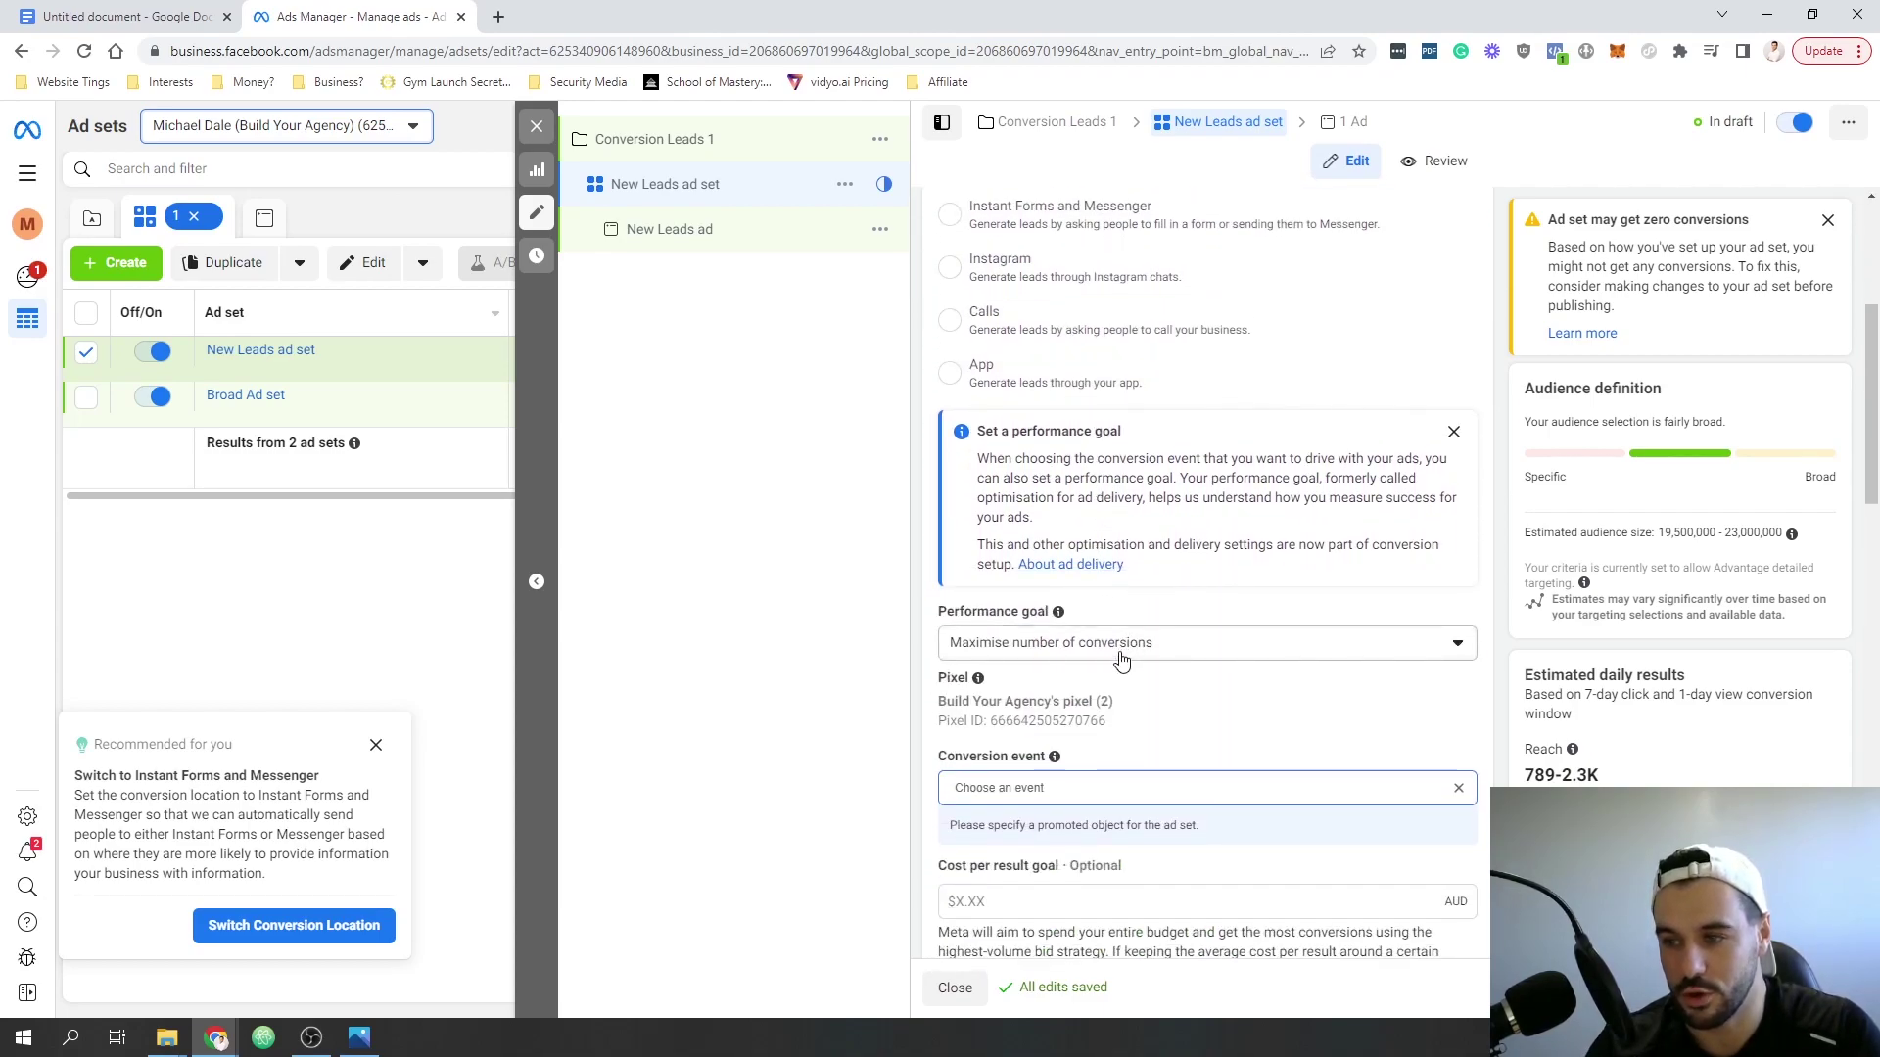
pyautogui.click(1050, 650)
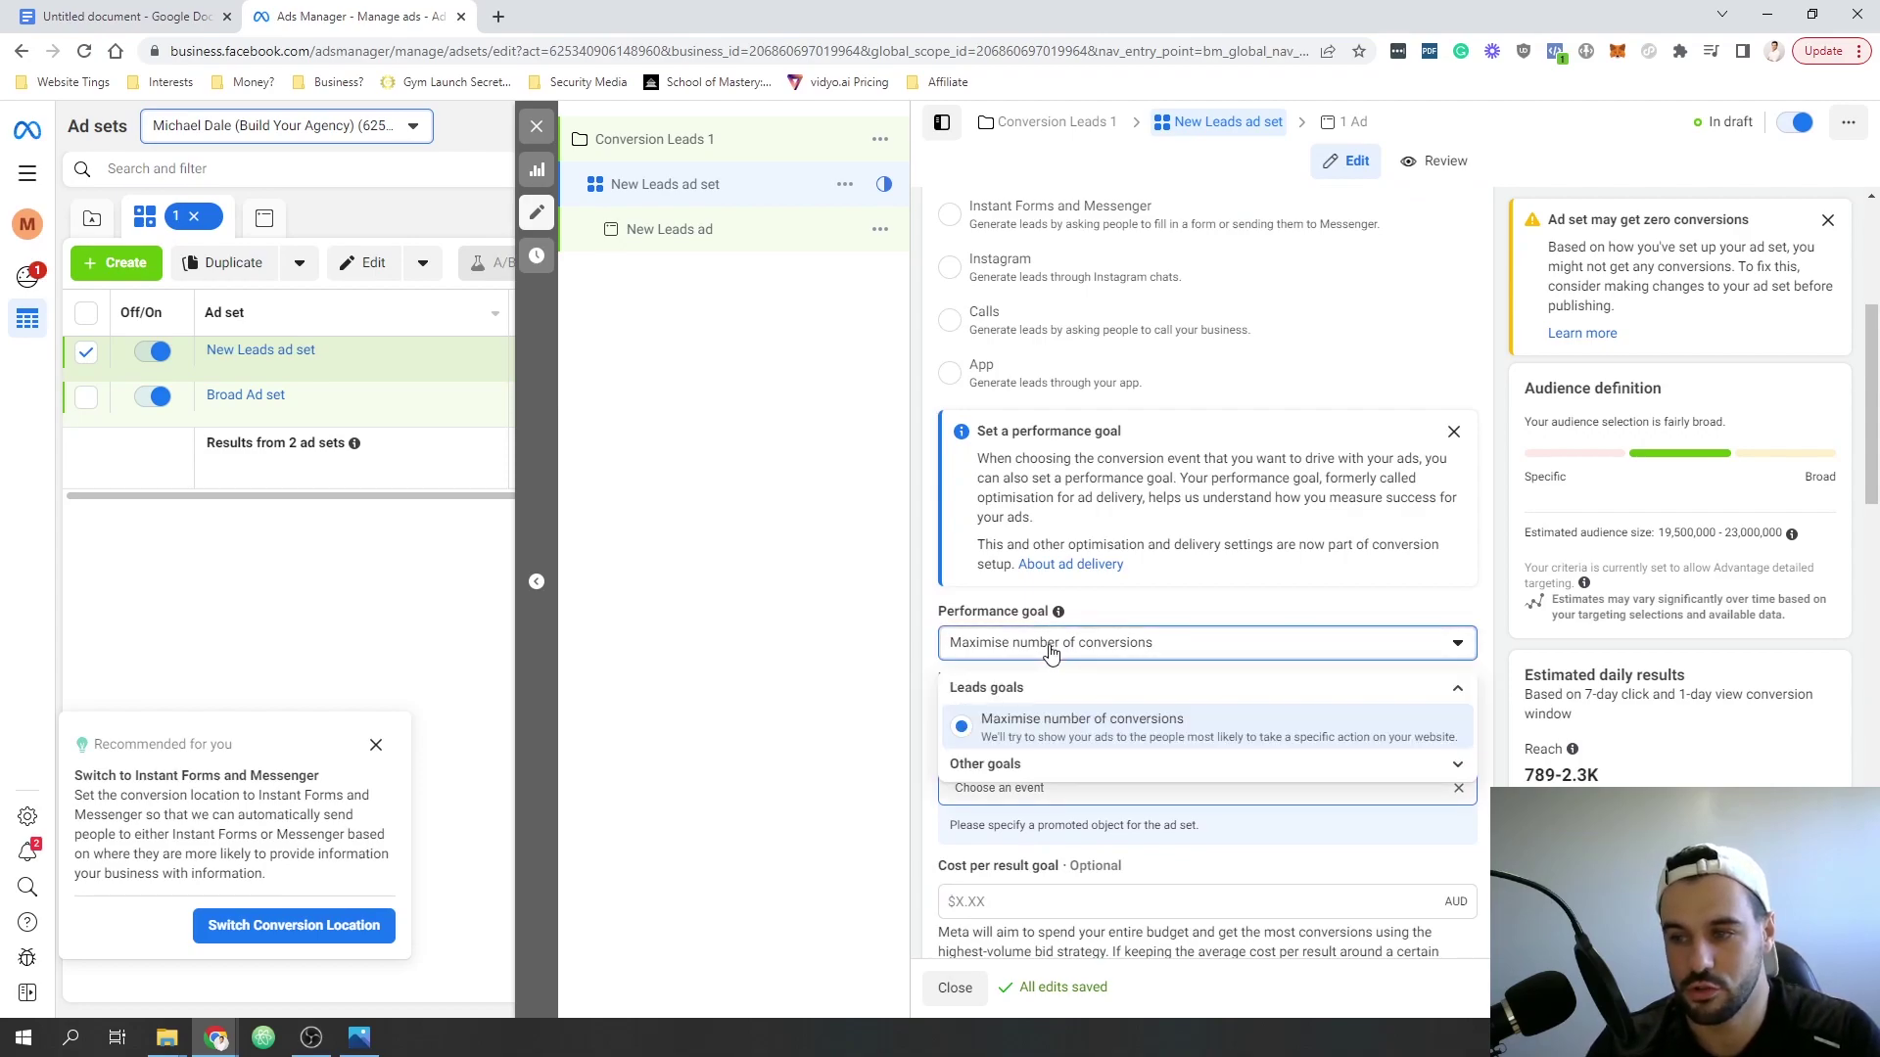
pyautogui.click(1049, 650)
pyautogui.scroll(-3, 1126, 646)
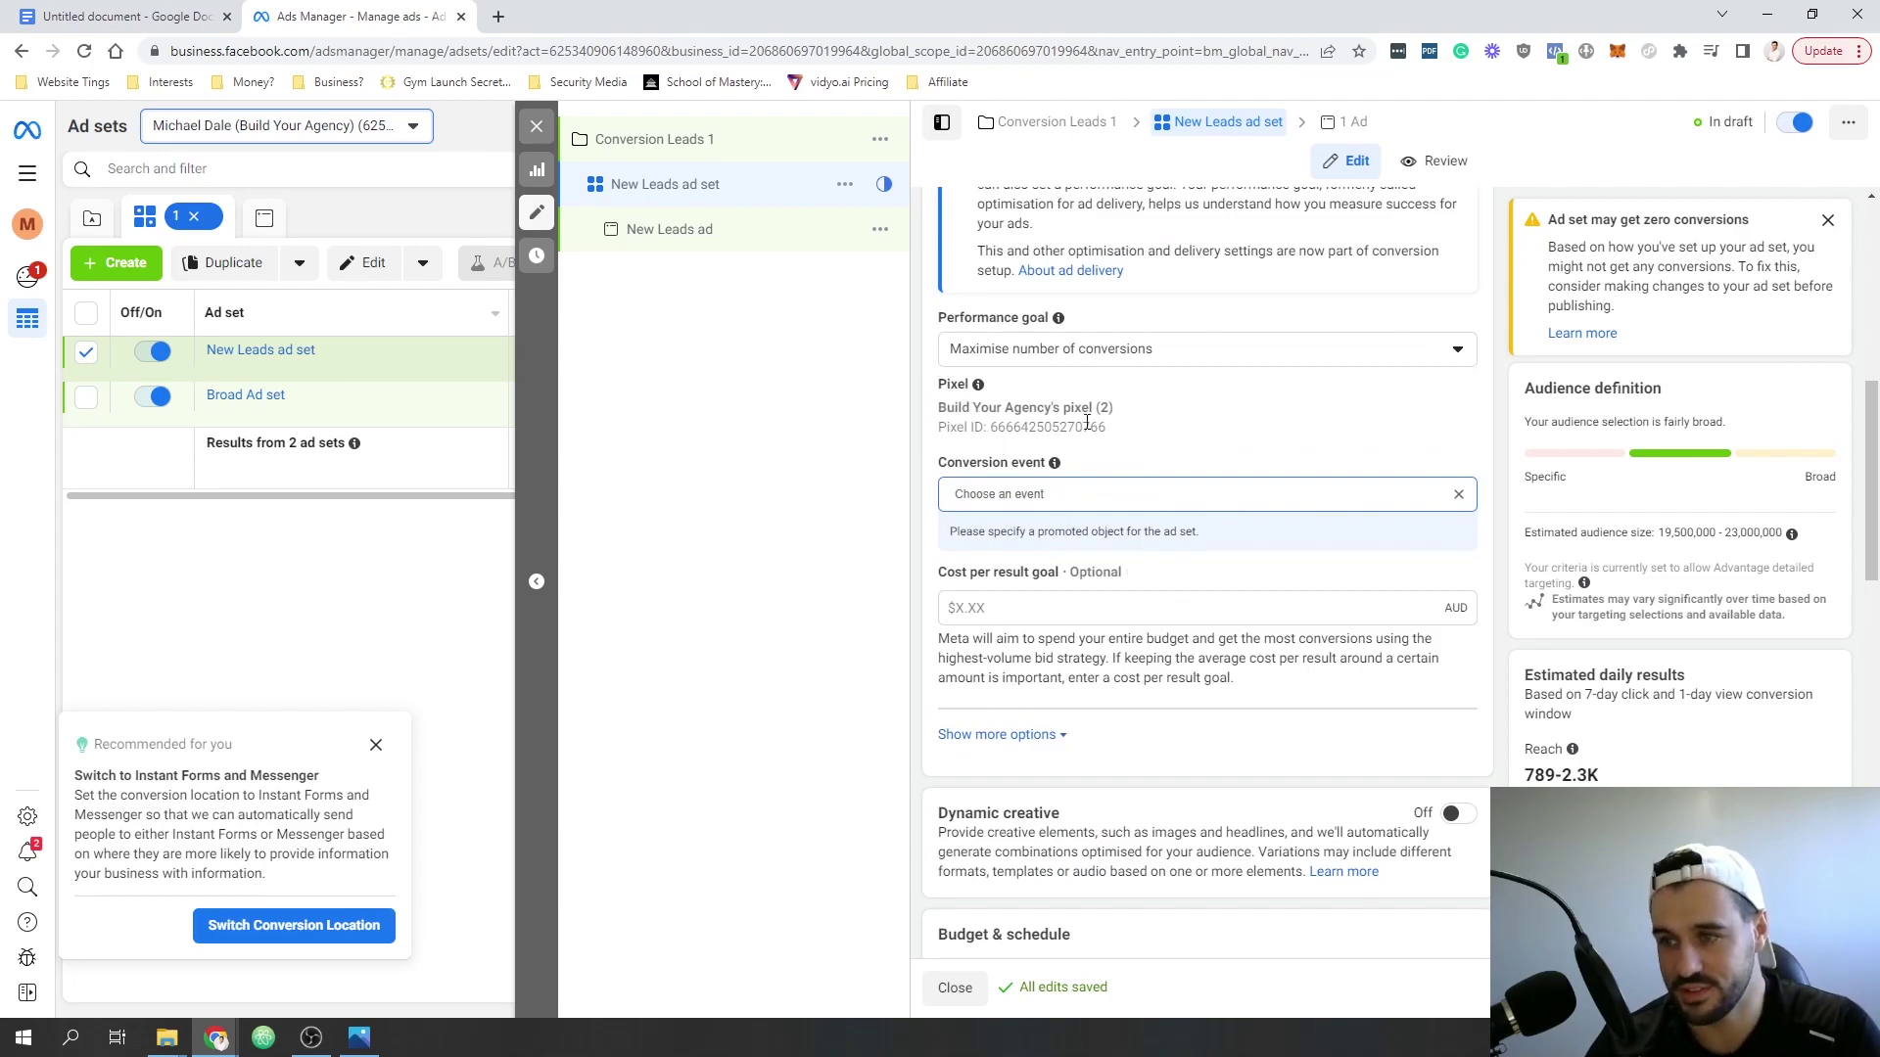
pyautogui.click(1052, 496)
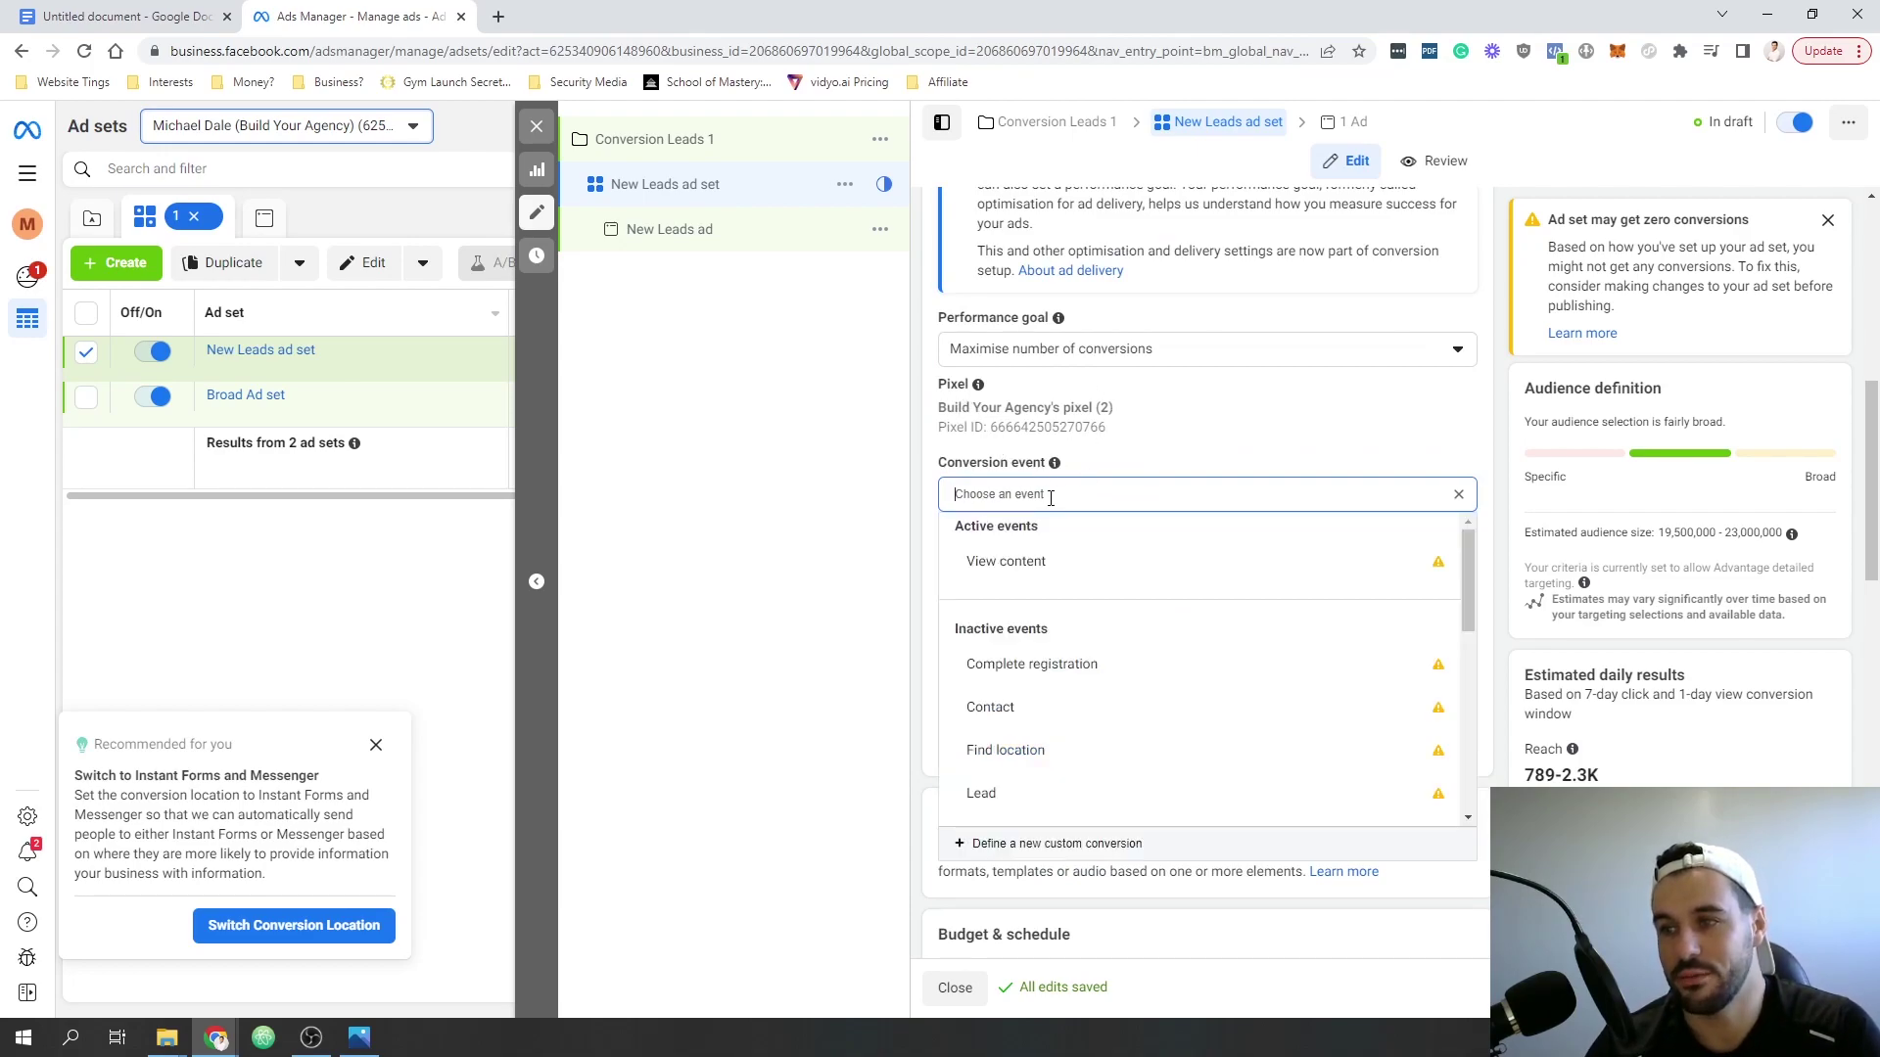
pyautogui.click(1066, 793)
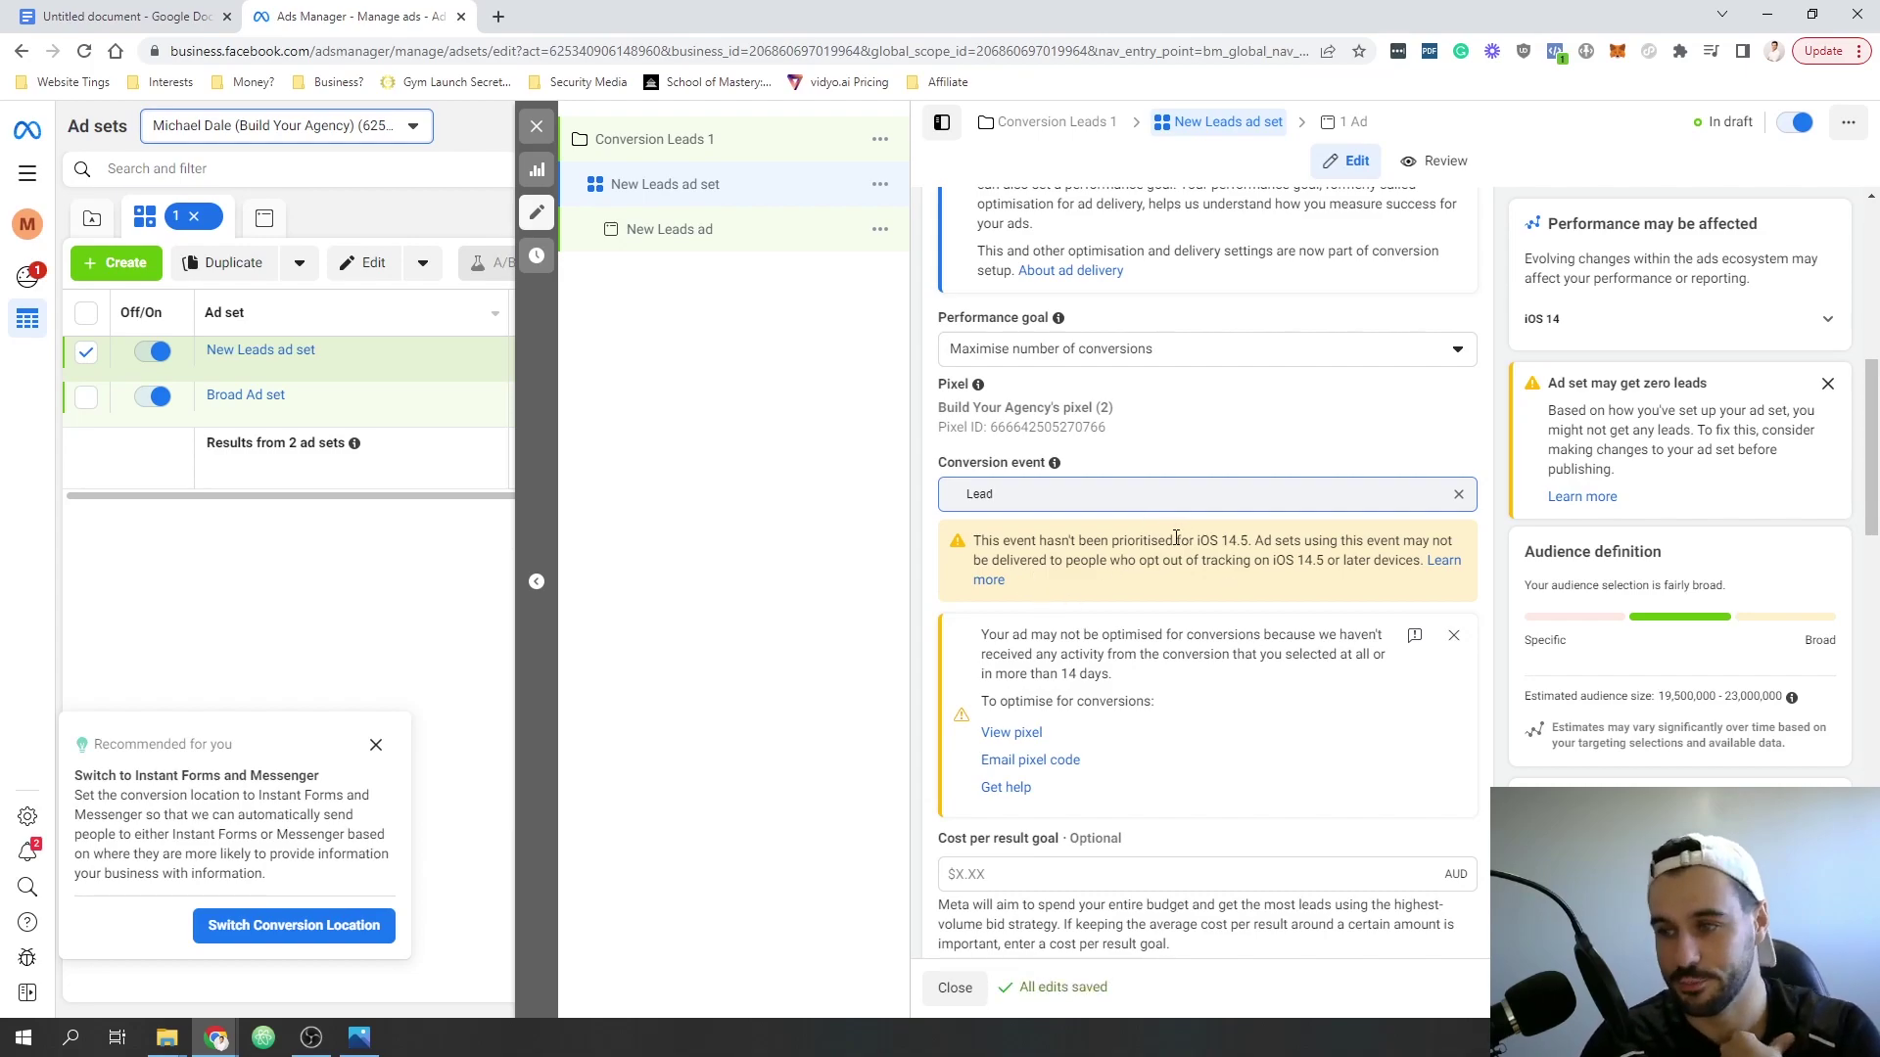
# - In the ad set's Audience section, open the locations for editing and start creating a new Custom Audience
pyautogui.scroll(-2, 1118, 592)
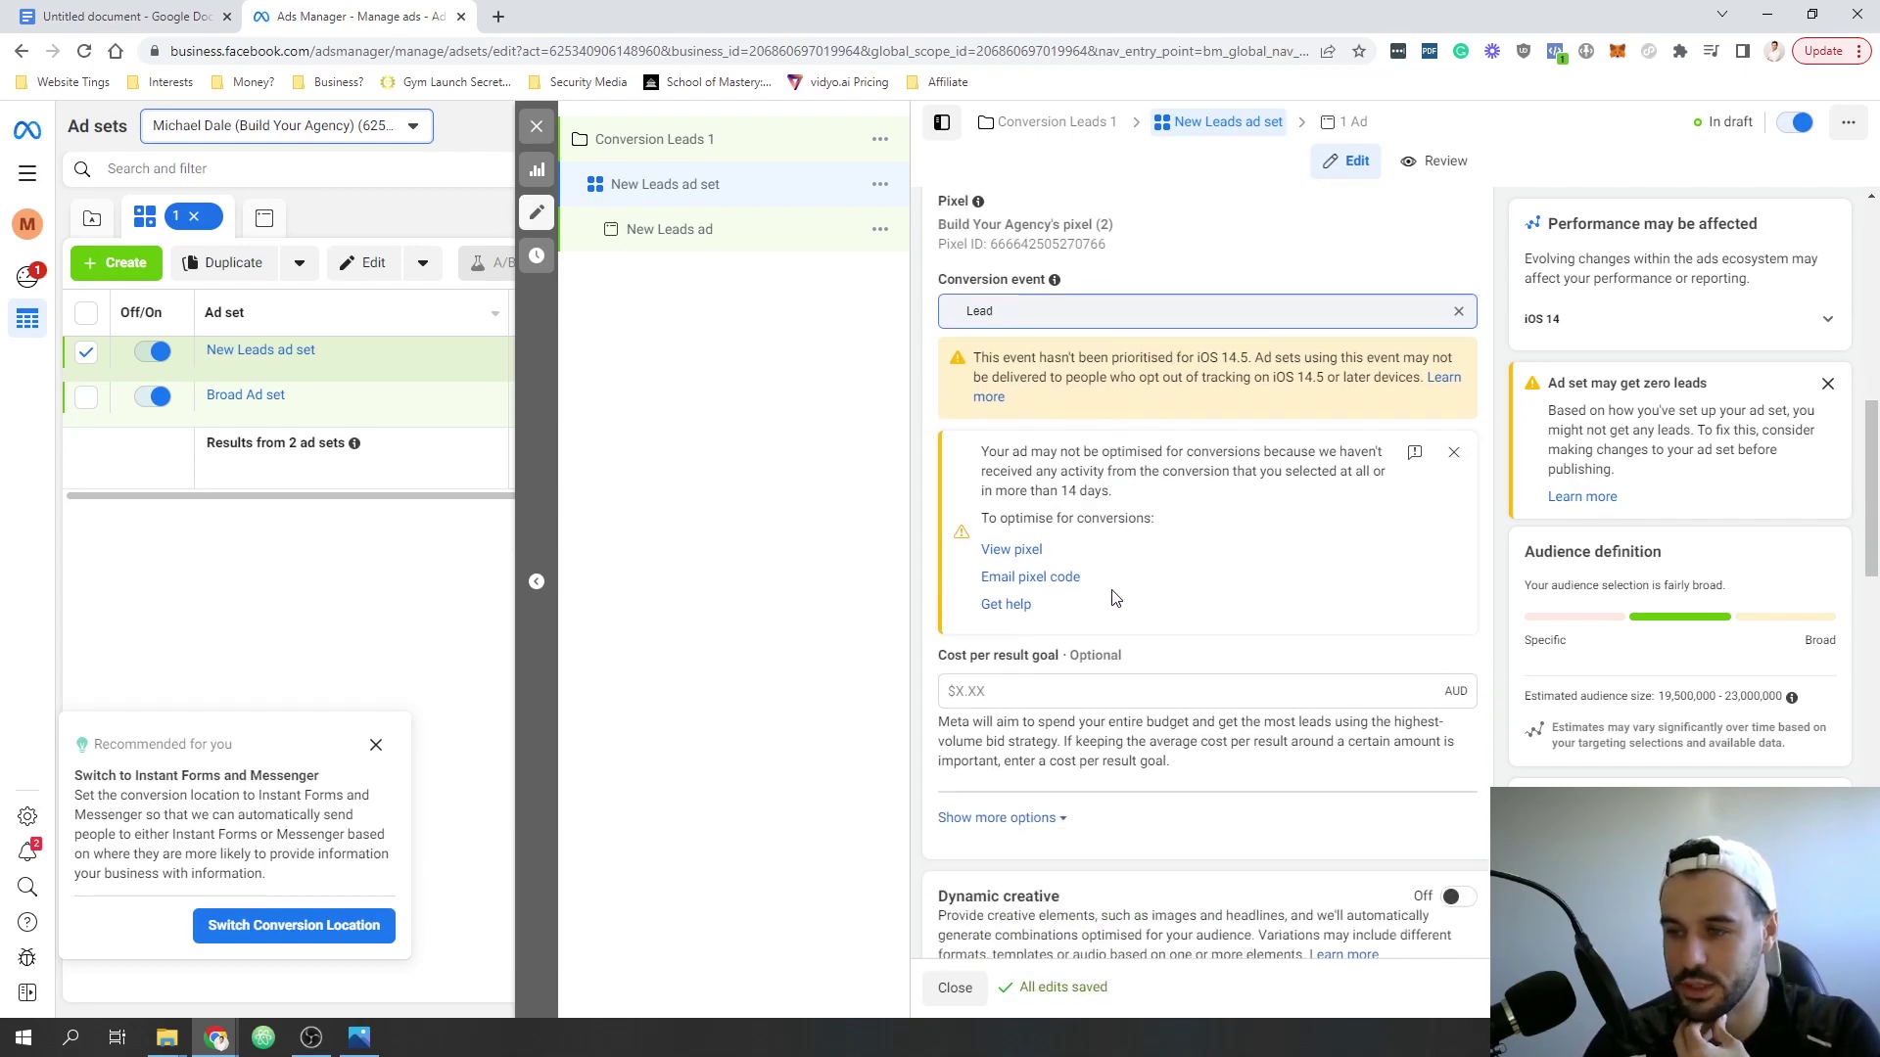
pyautogui.scroll(-3, 1121, 565)
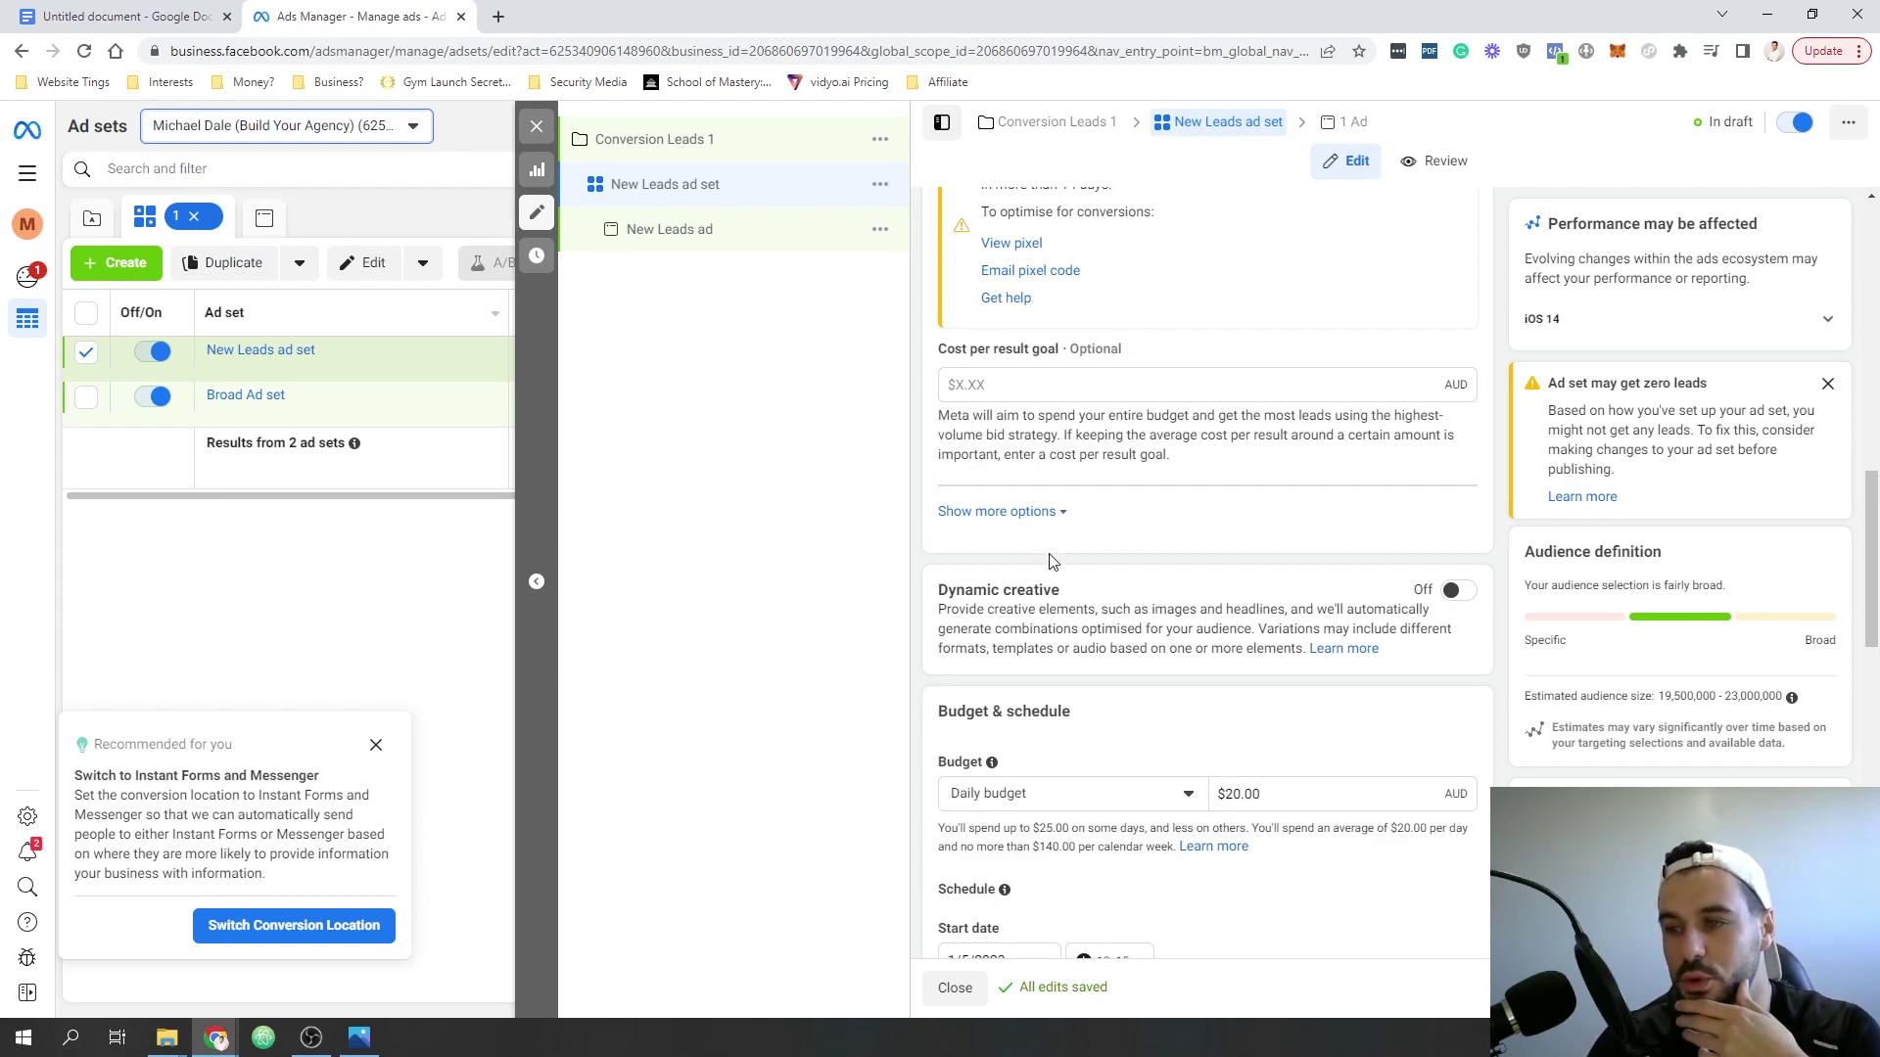
pyautogui.scroll(-2, 1053, 548)
pyautogui.scroll(-2, 1058, 509)
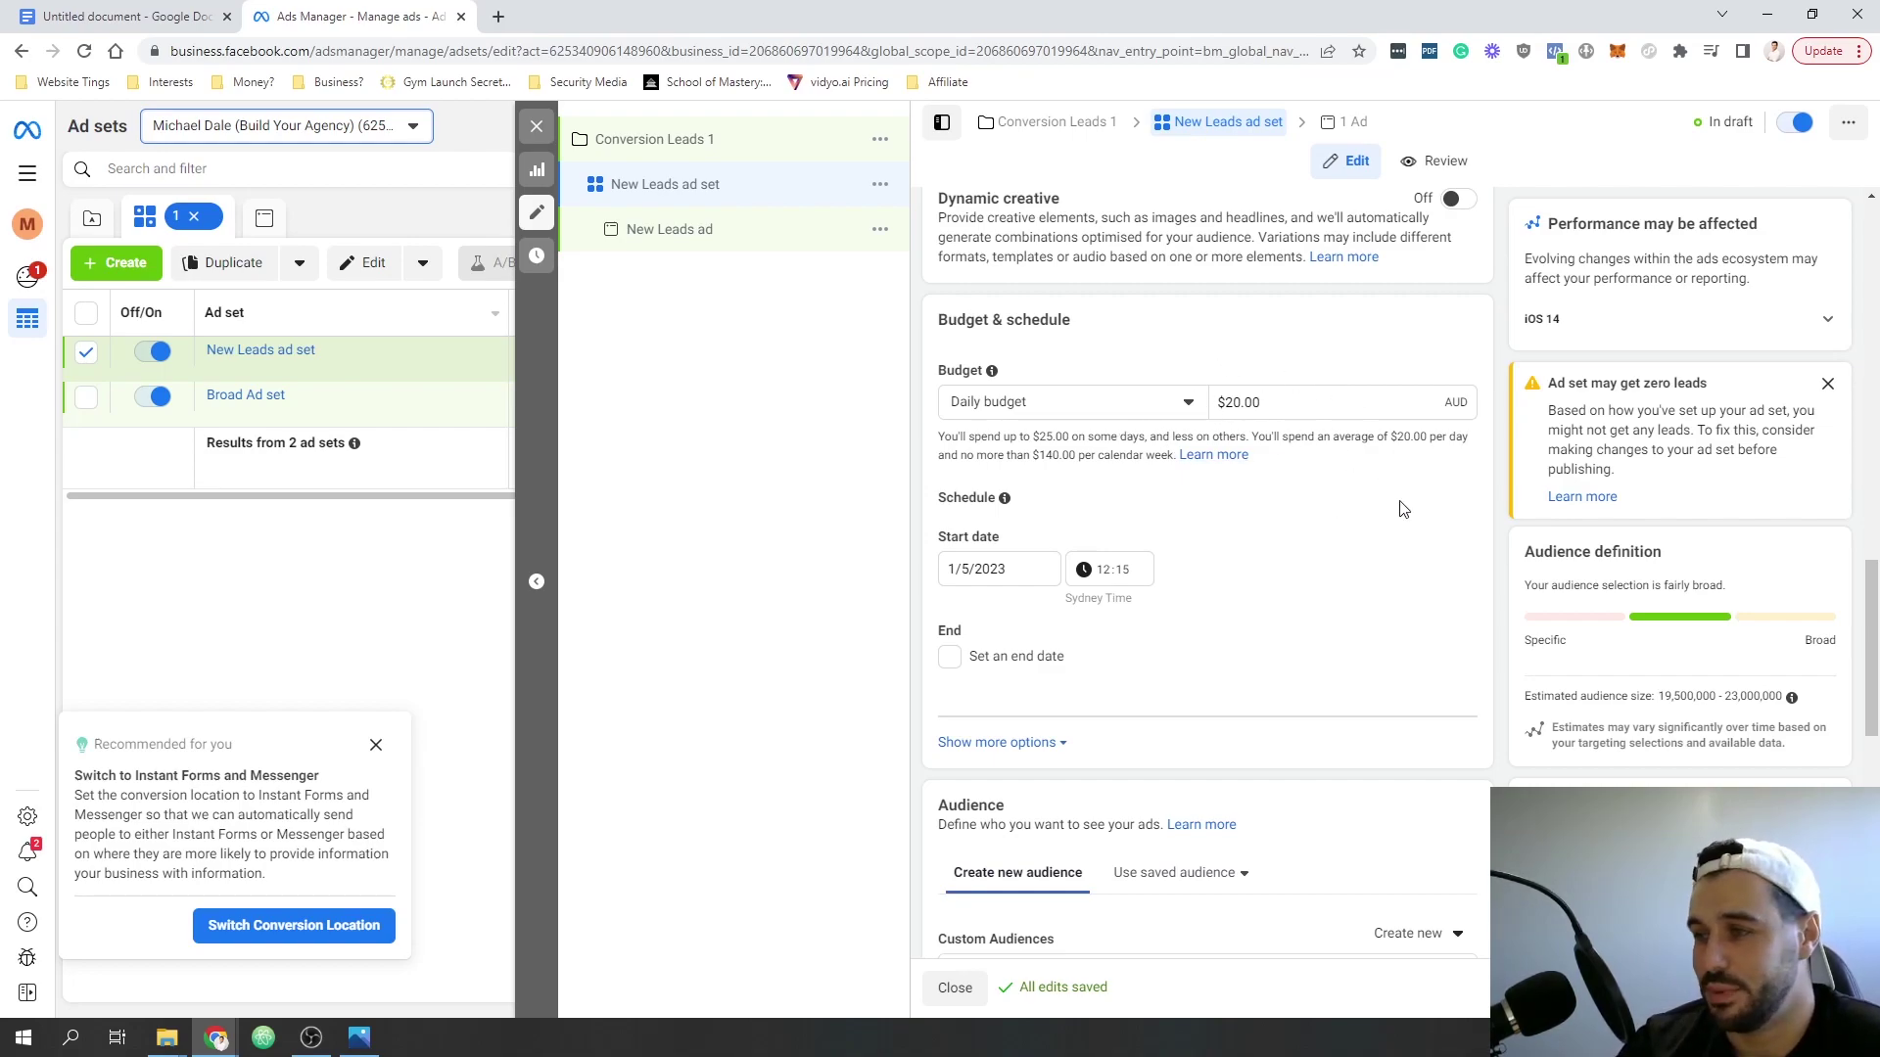
pyautogui.scroll(-5, 1376, 519)
pyautogui.scroll(-1, 1377, 528)
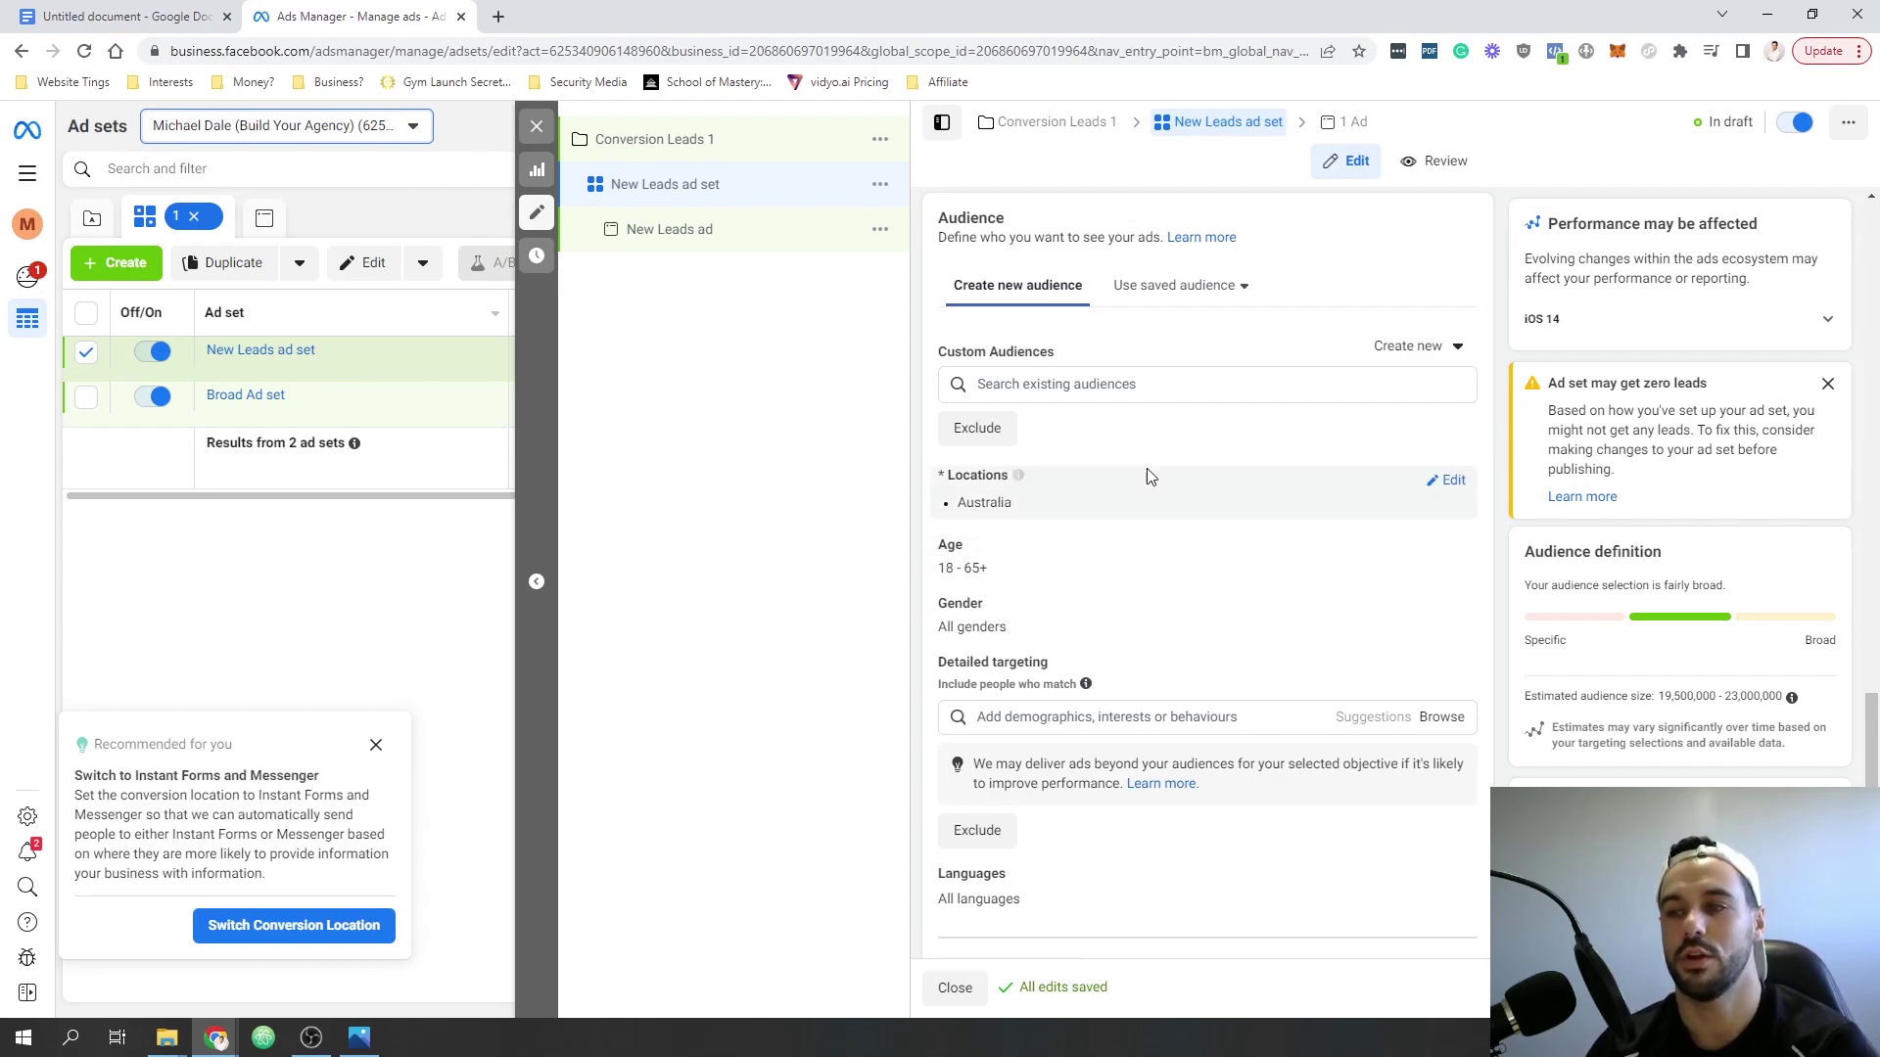
pyautogui.click(1453, 485)
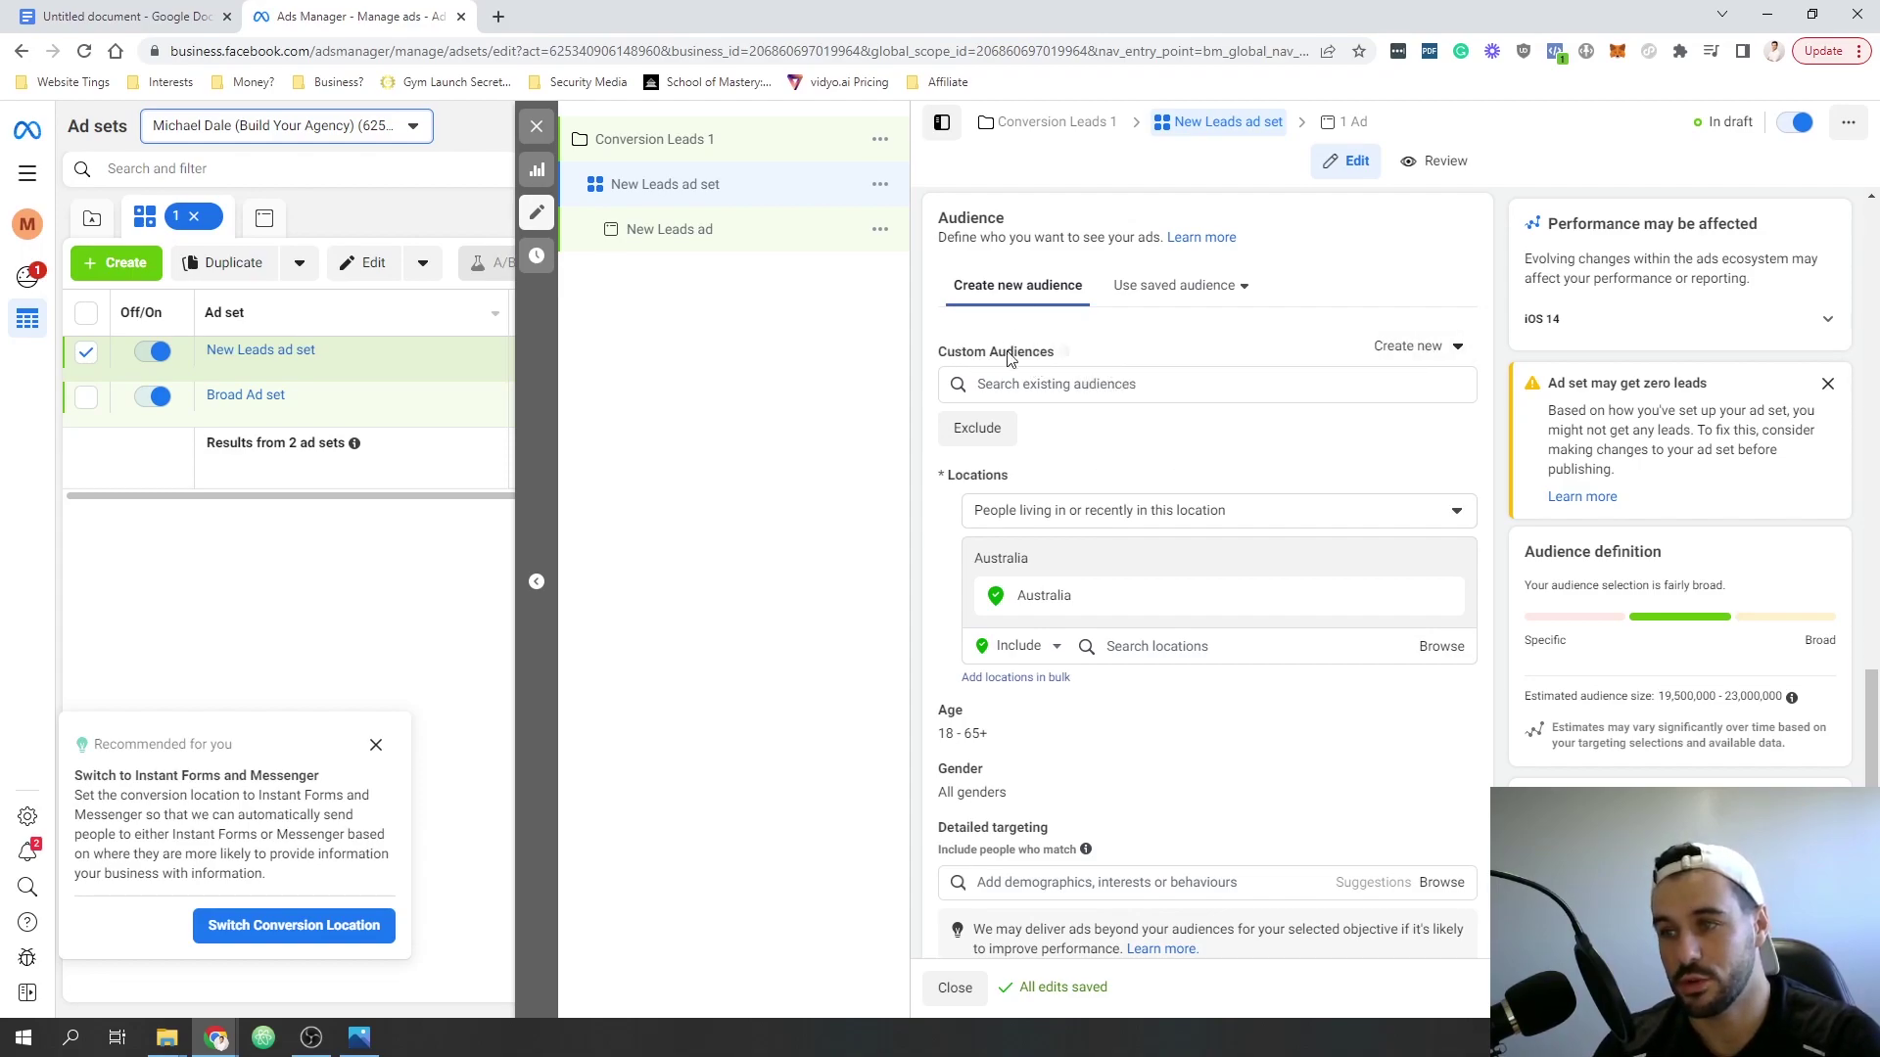
pyautogui.click(1416, 347)
pyautogui.click(1439, 423)
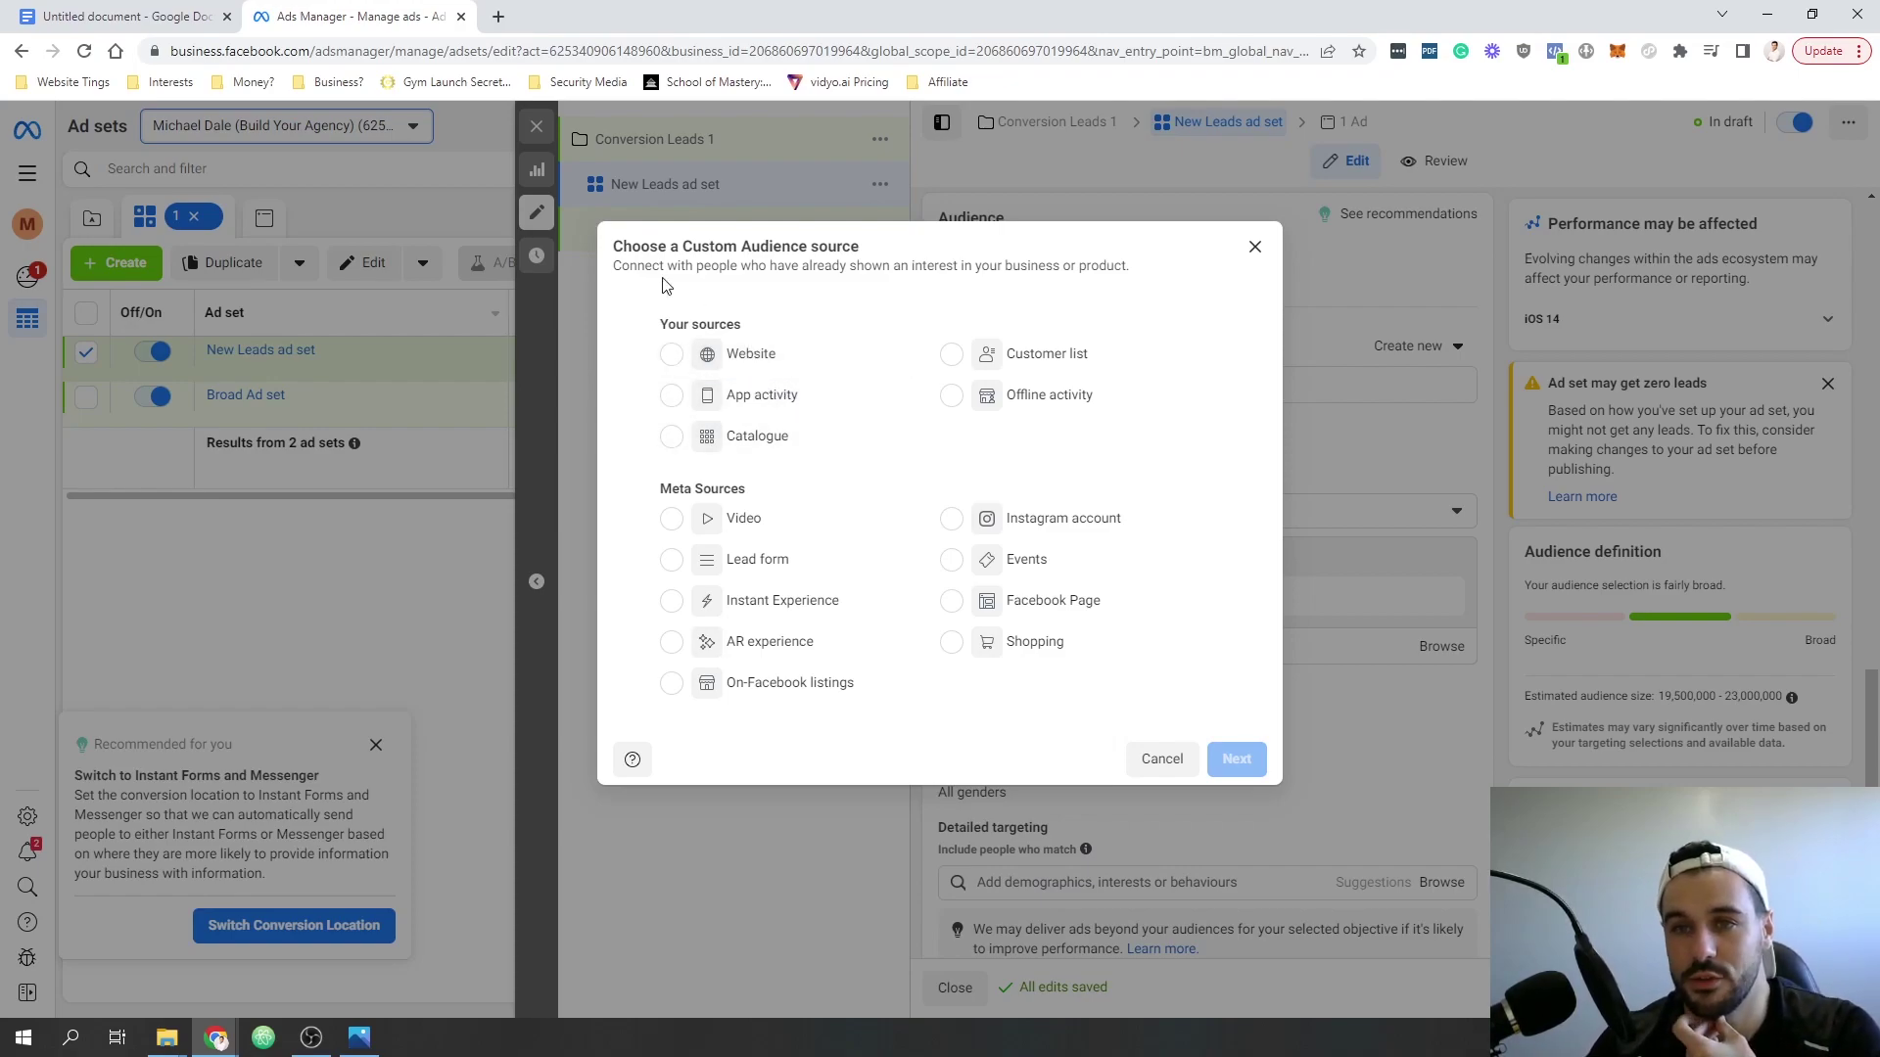
# - Check the Retargetting line in the Google Docs notes, return to Ads Manager and choose Video as the Custom Audience source
pyautogui.click(127, 17)
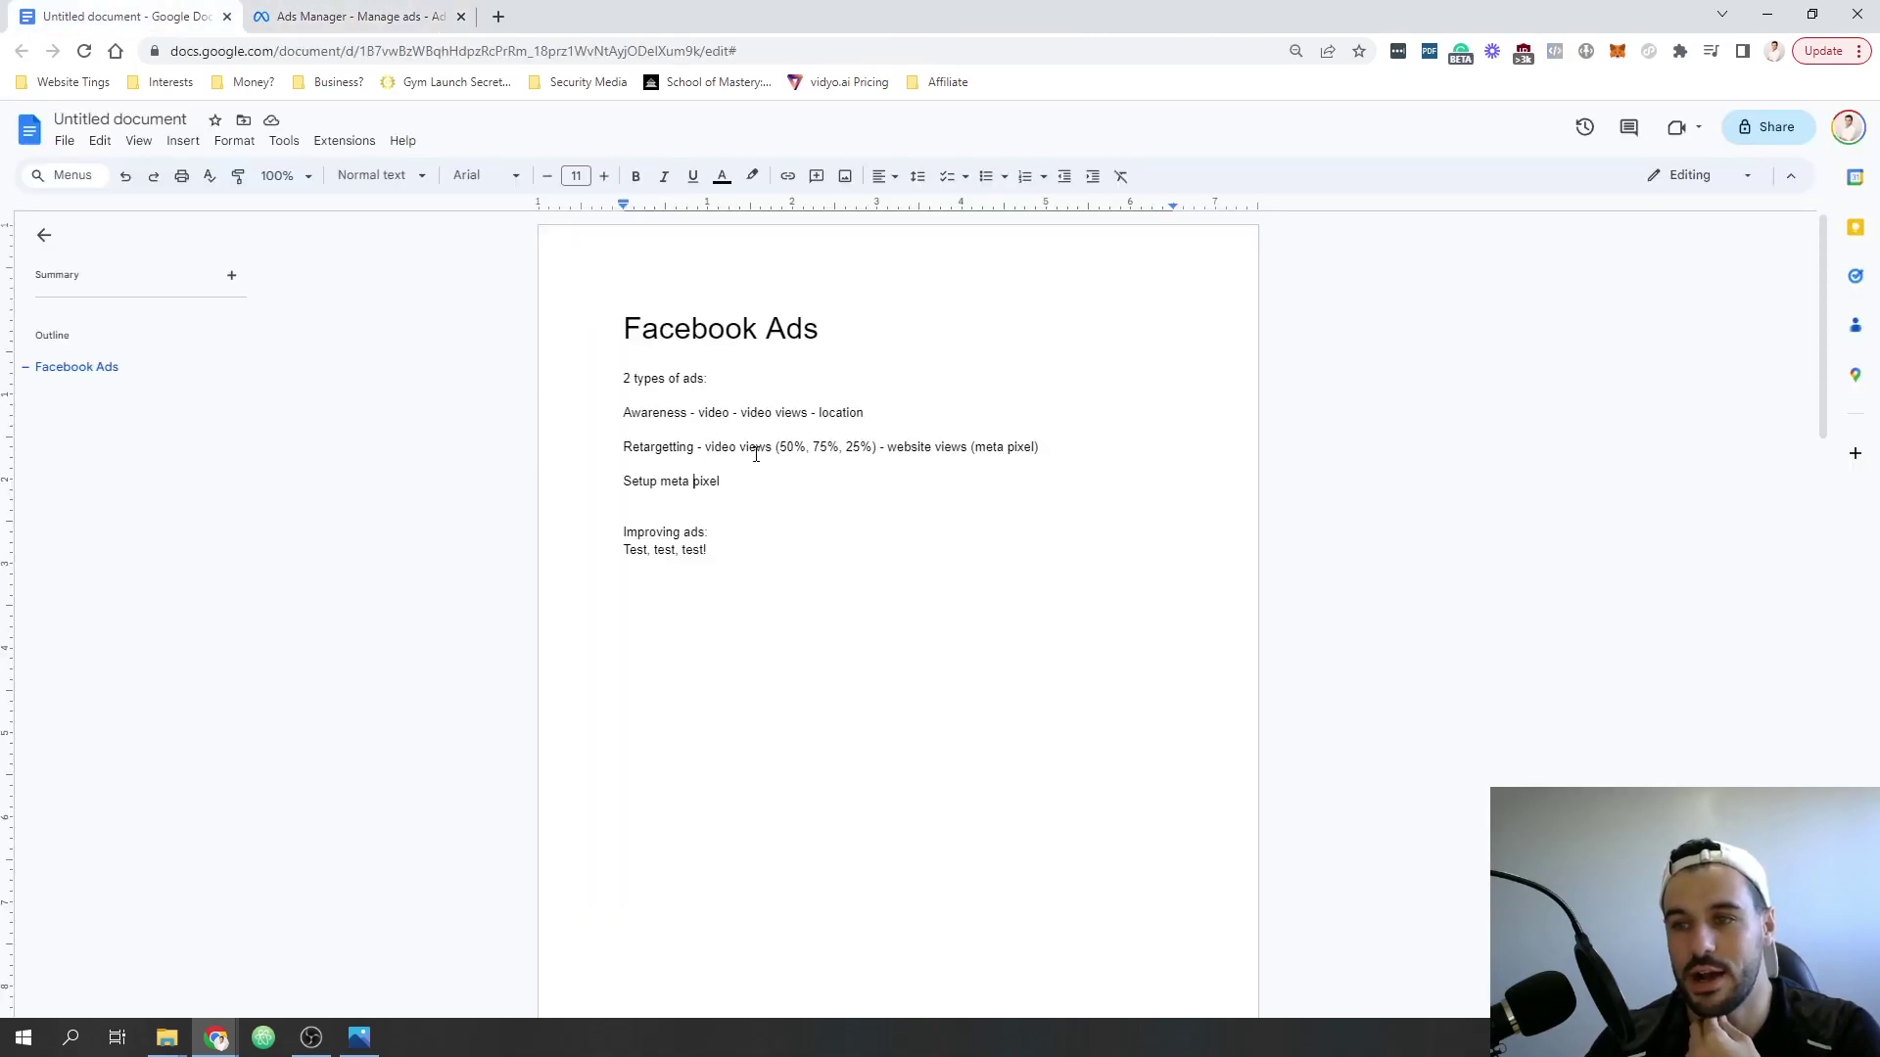
pyautogui.moveTo(704, 453); pyautogui.dragTo(1047, 455)
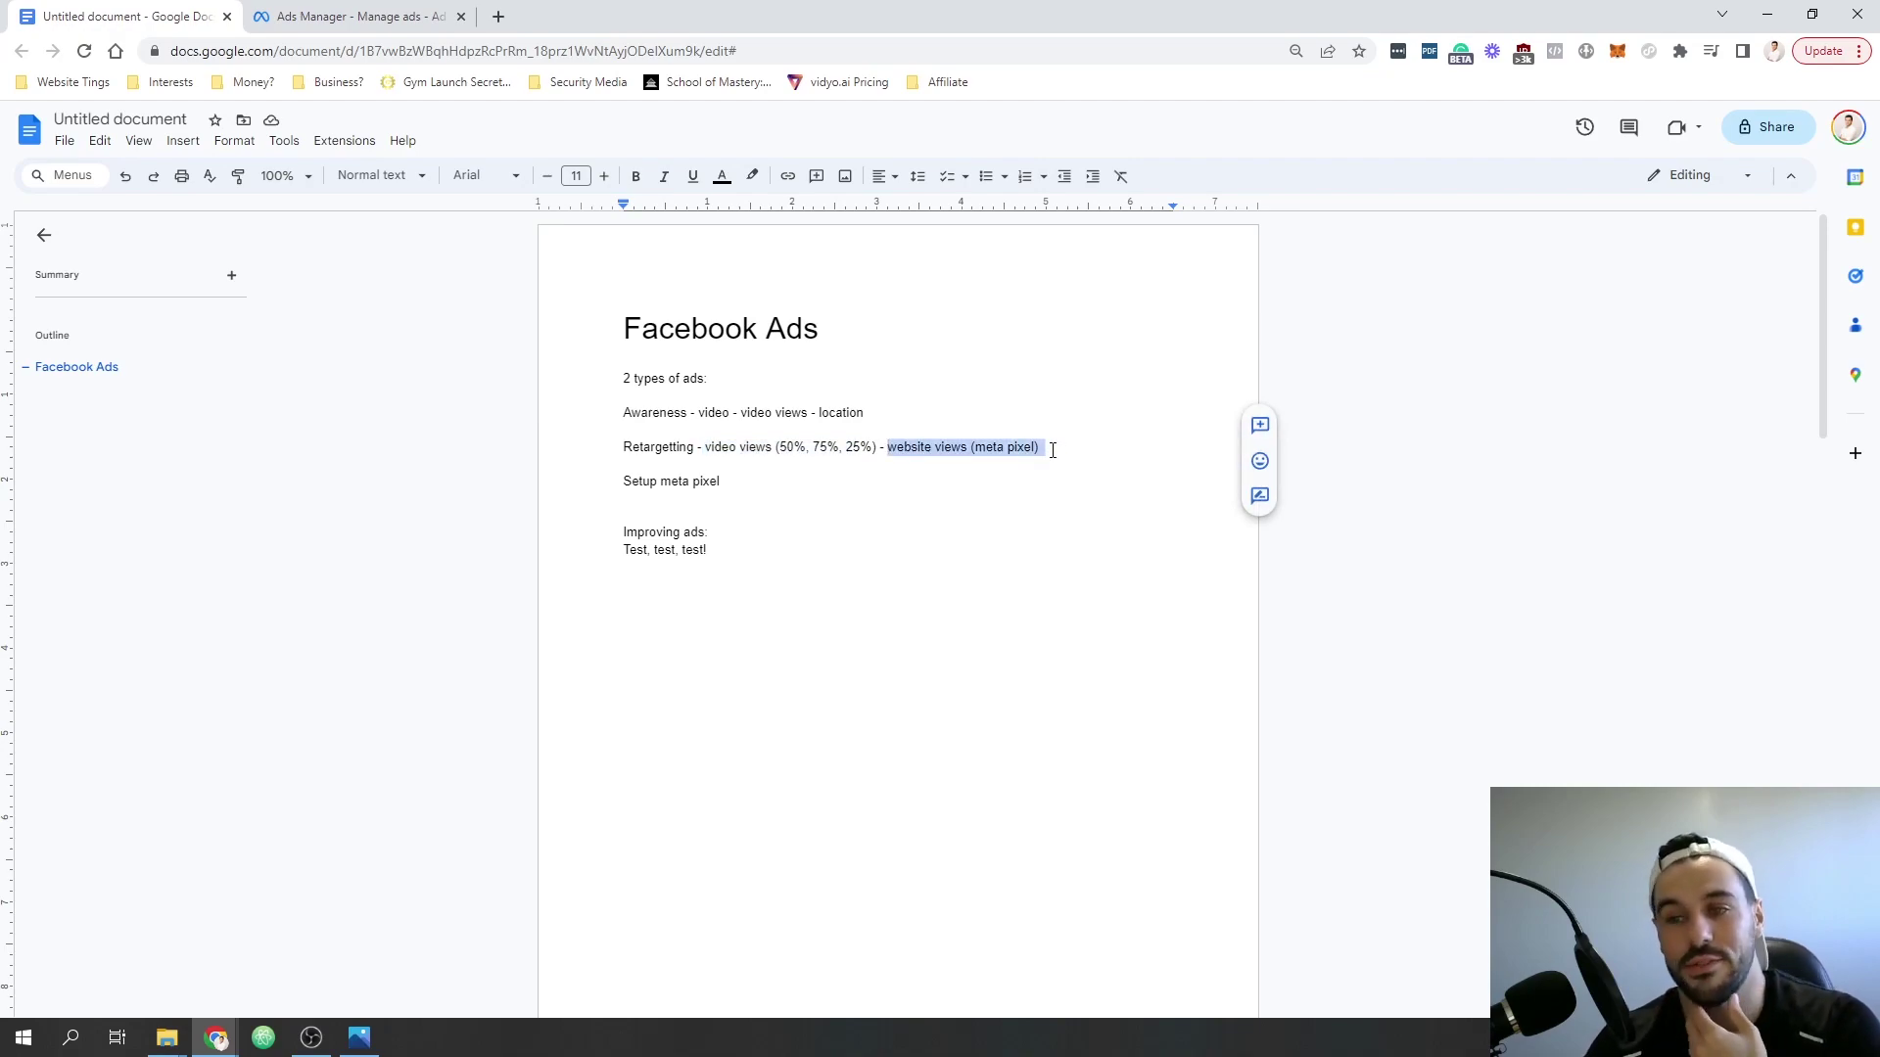
pyautogui.click(400, 12)
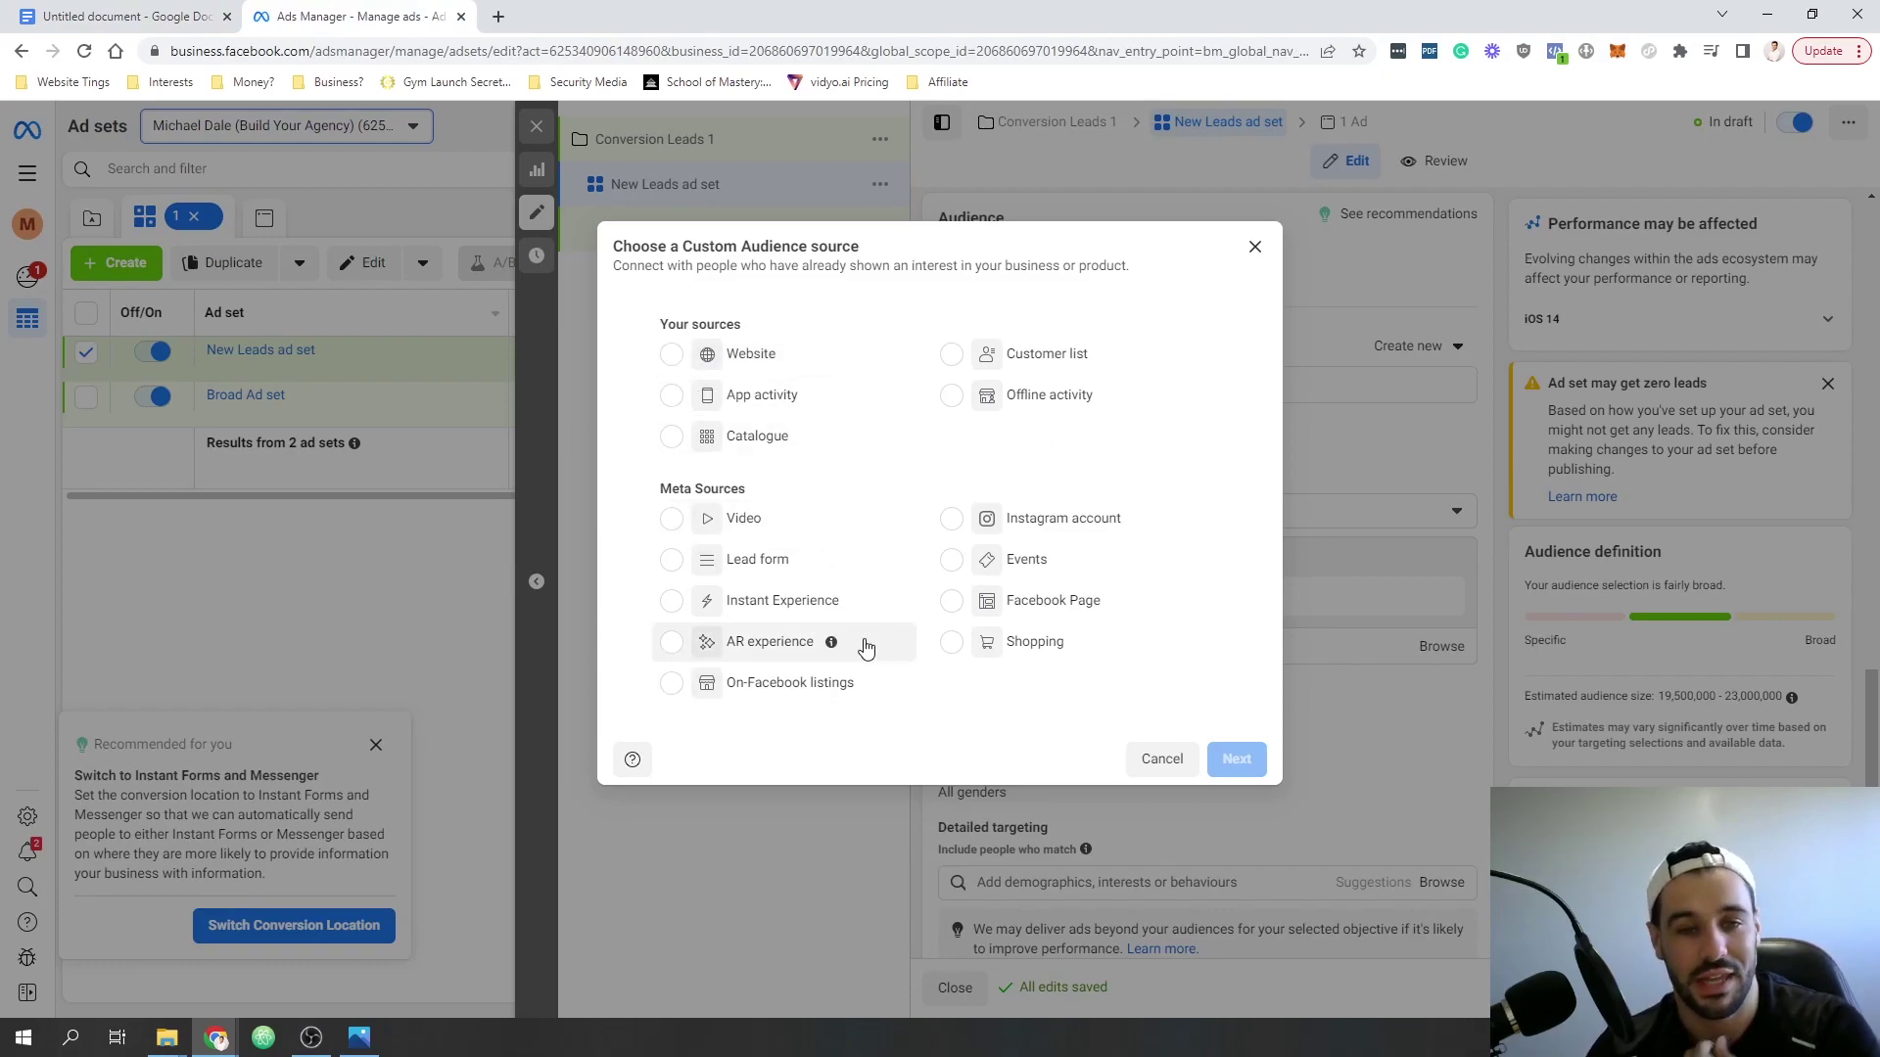
pyautogui.click(672, 359)
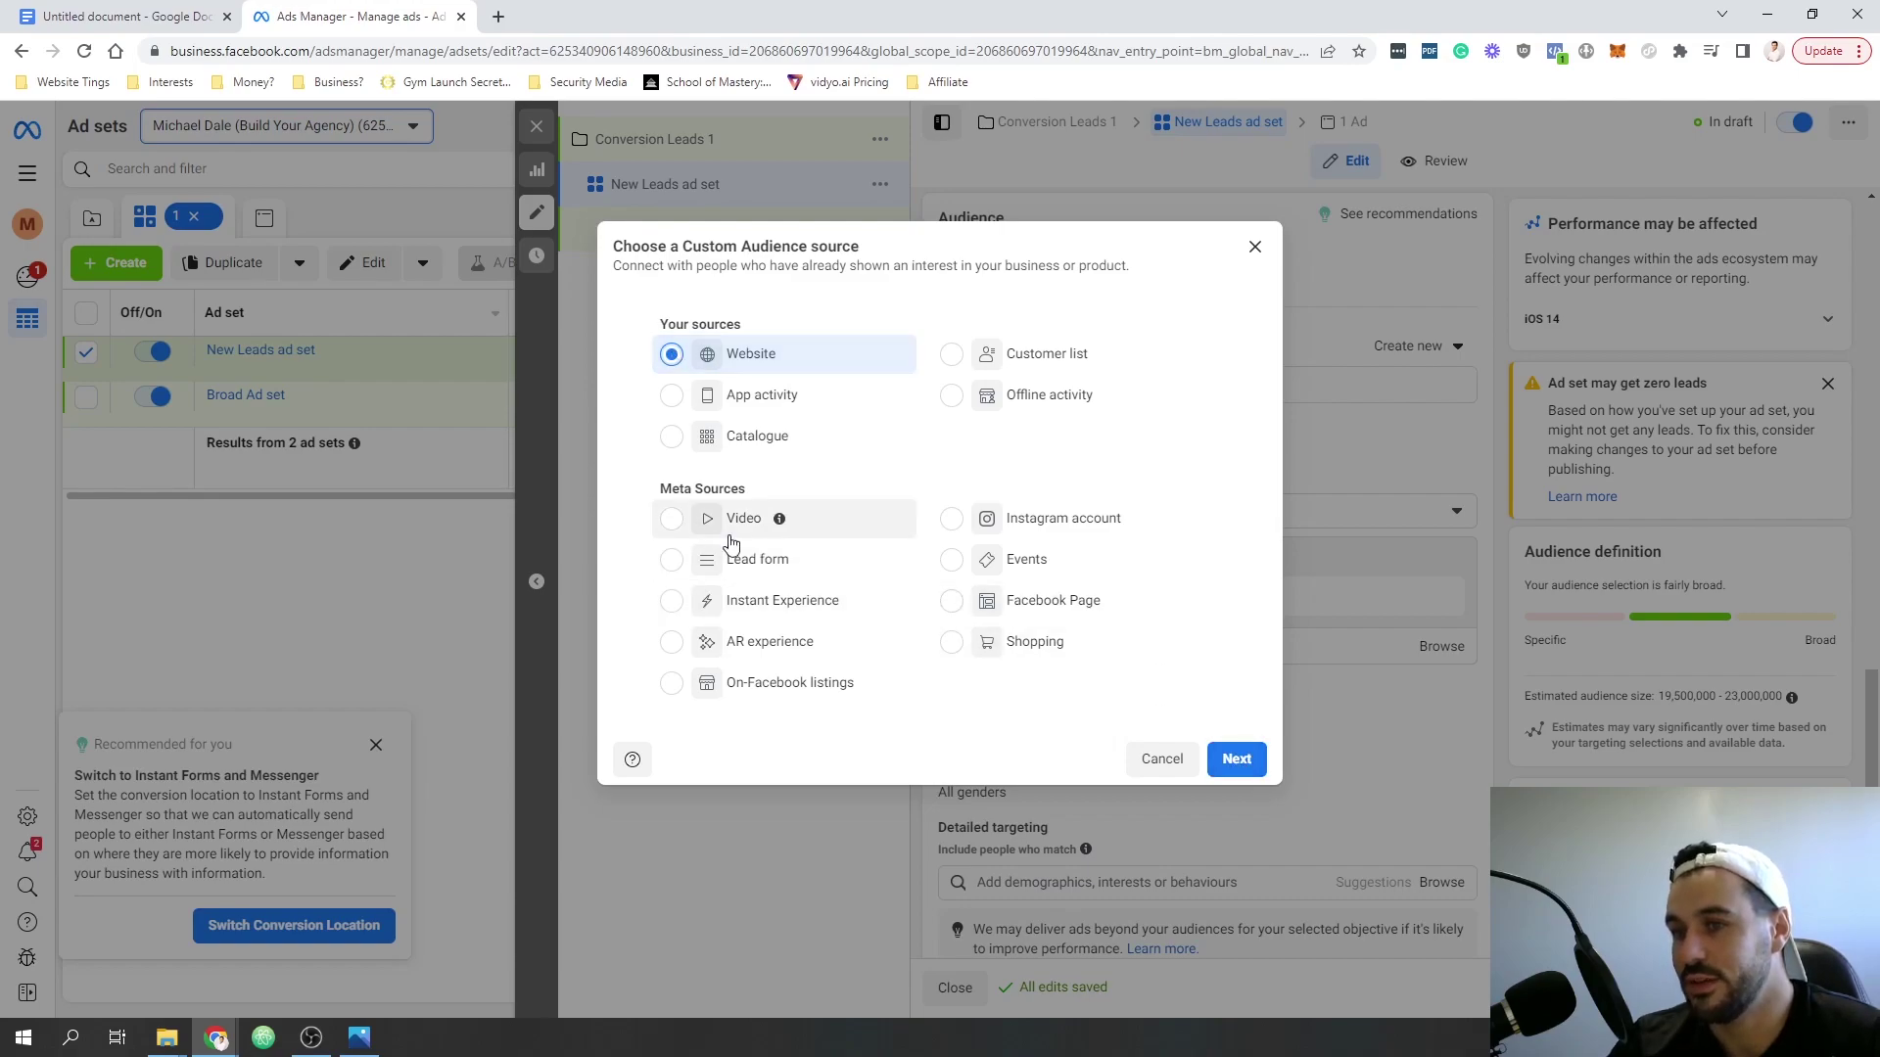
pyautogui.click(673, 522)
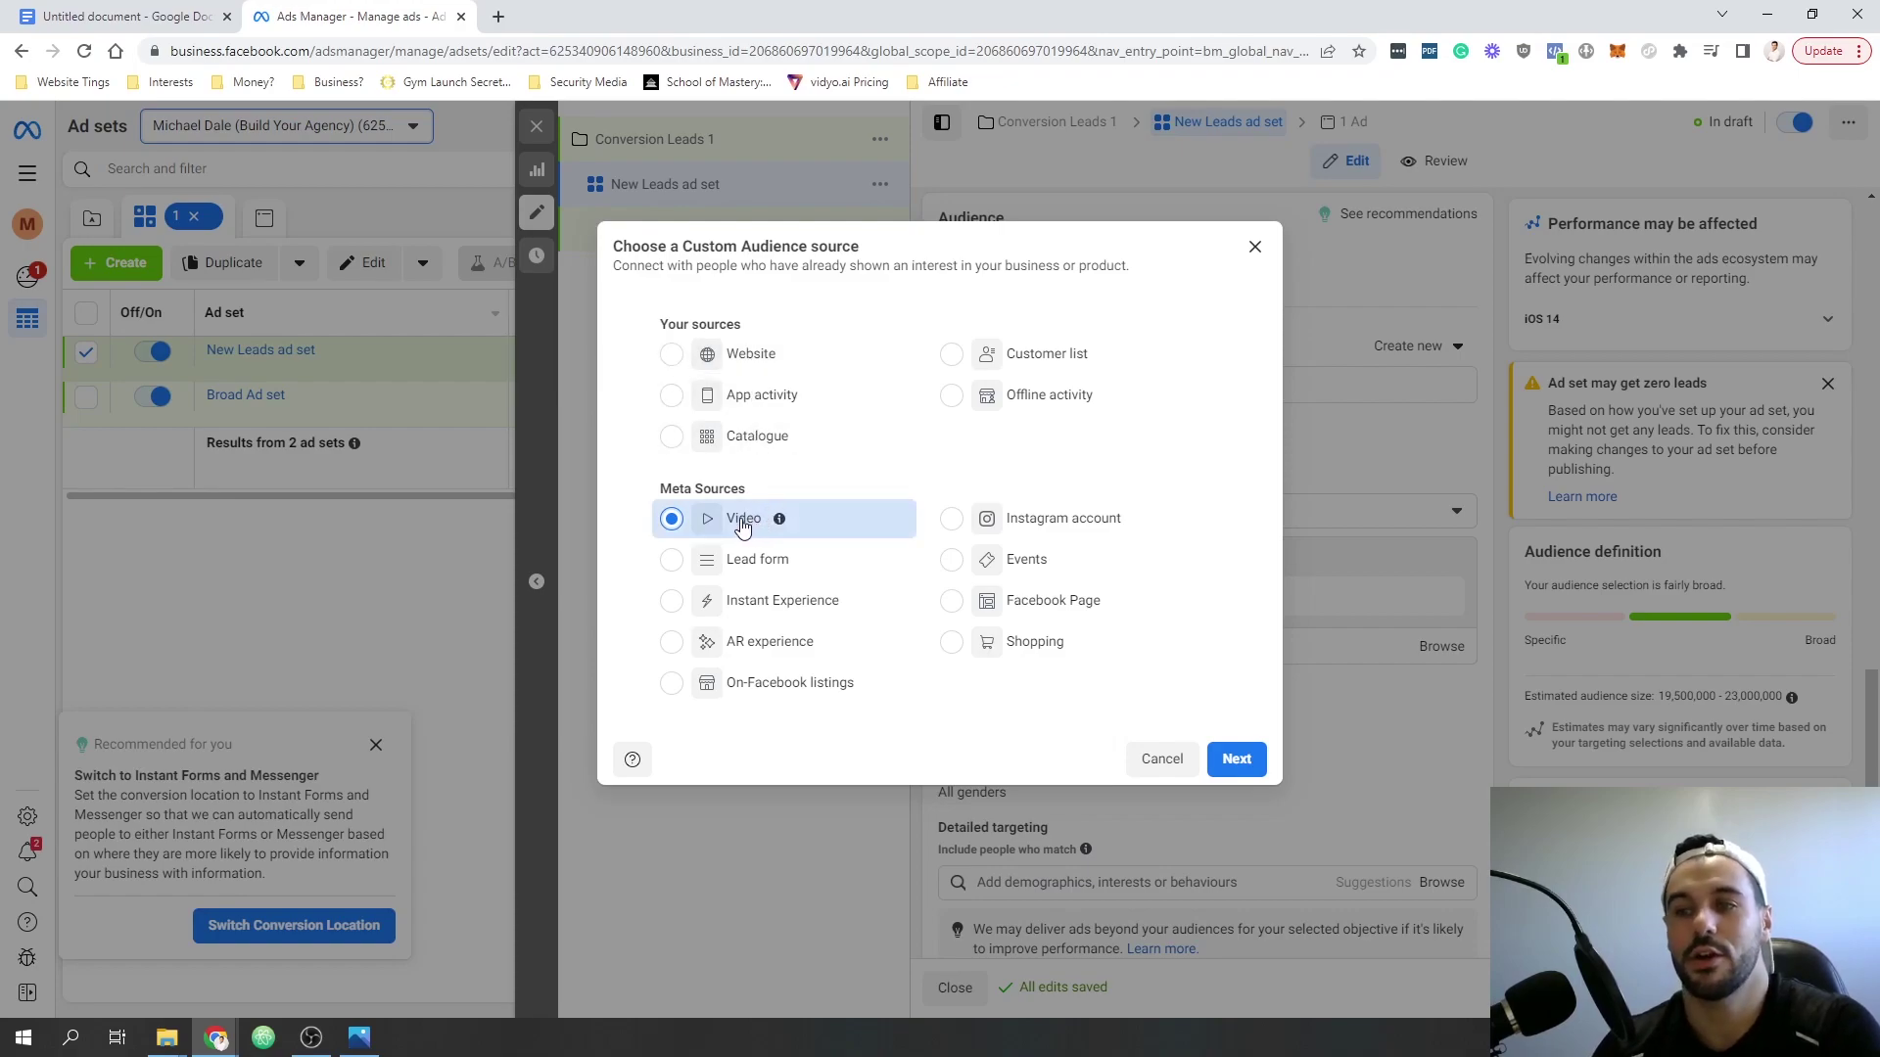
pyautogui.click(1236, 760)
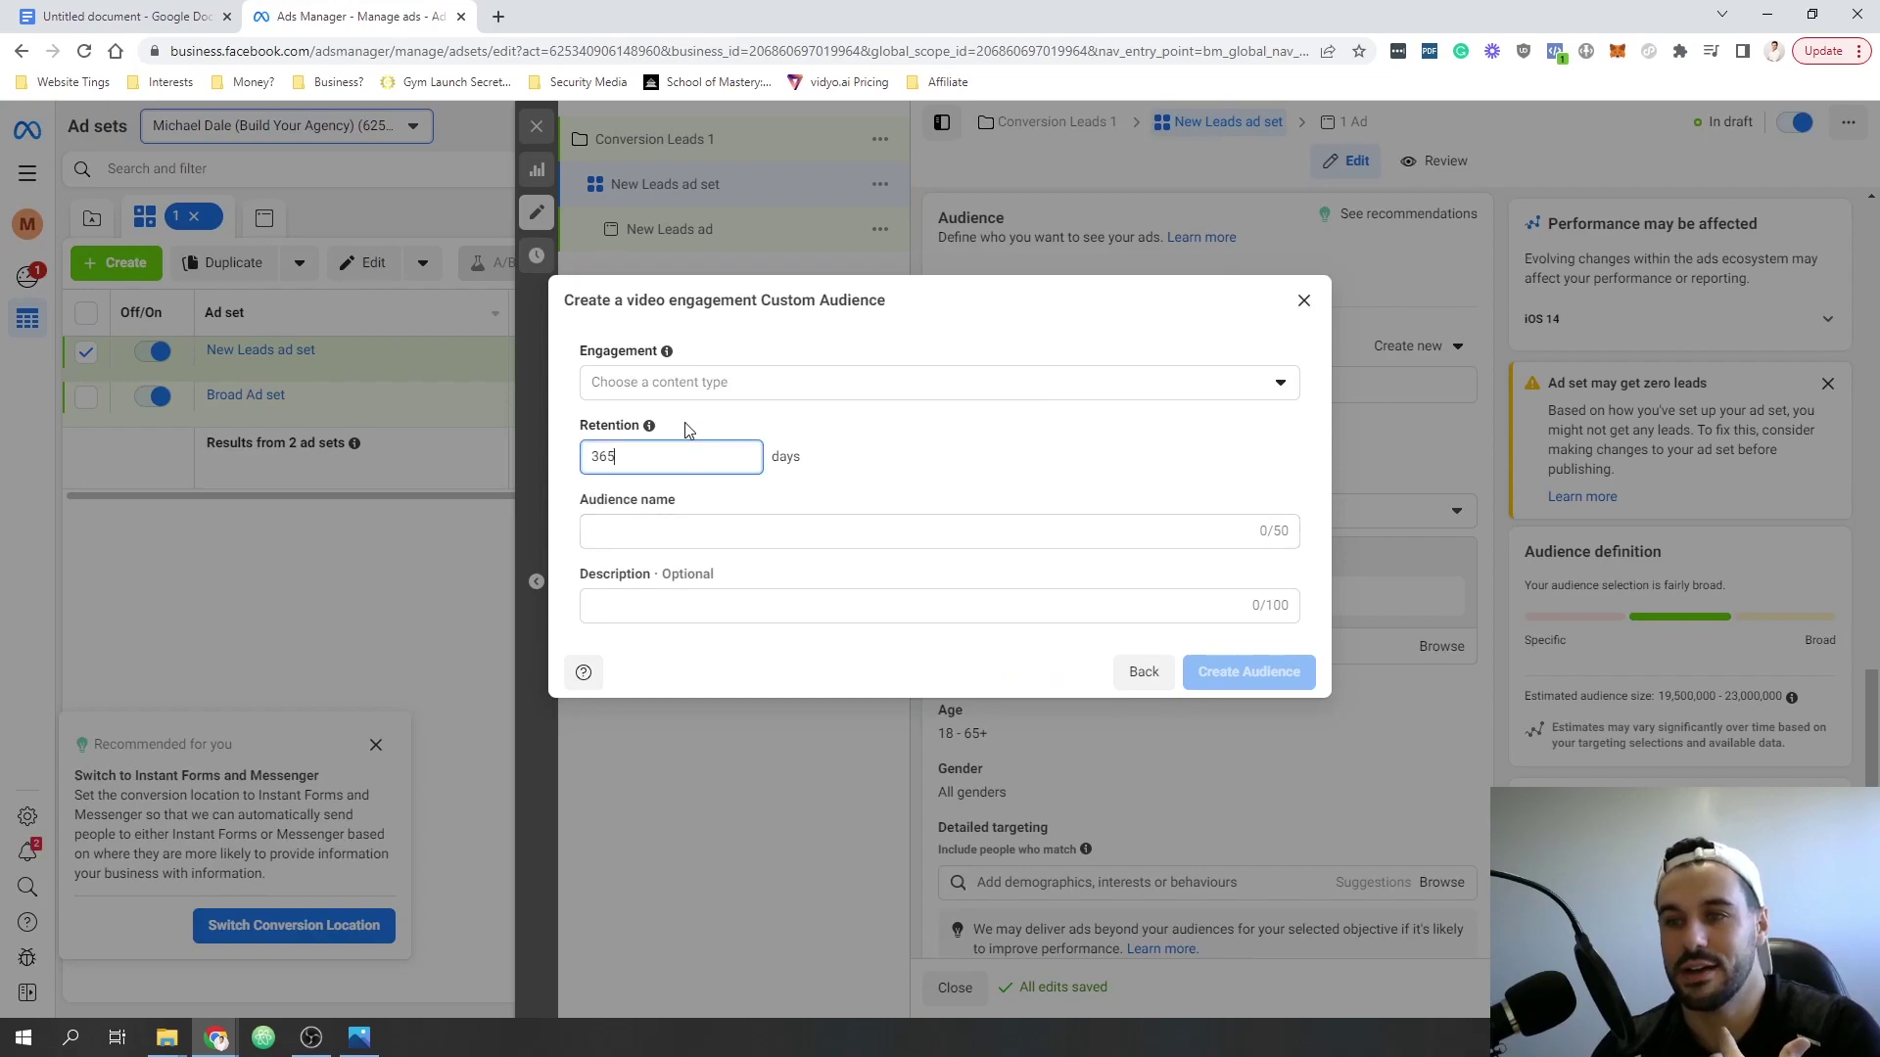
# - Set the video audience's engagement to people who have watched at least 50% of the video and its retention to 180 days
pyautogui.click(679, 396)
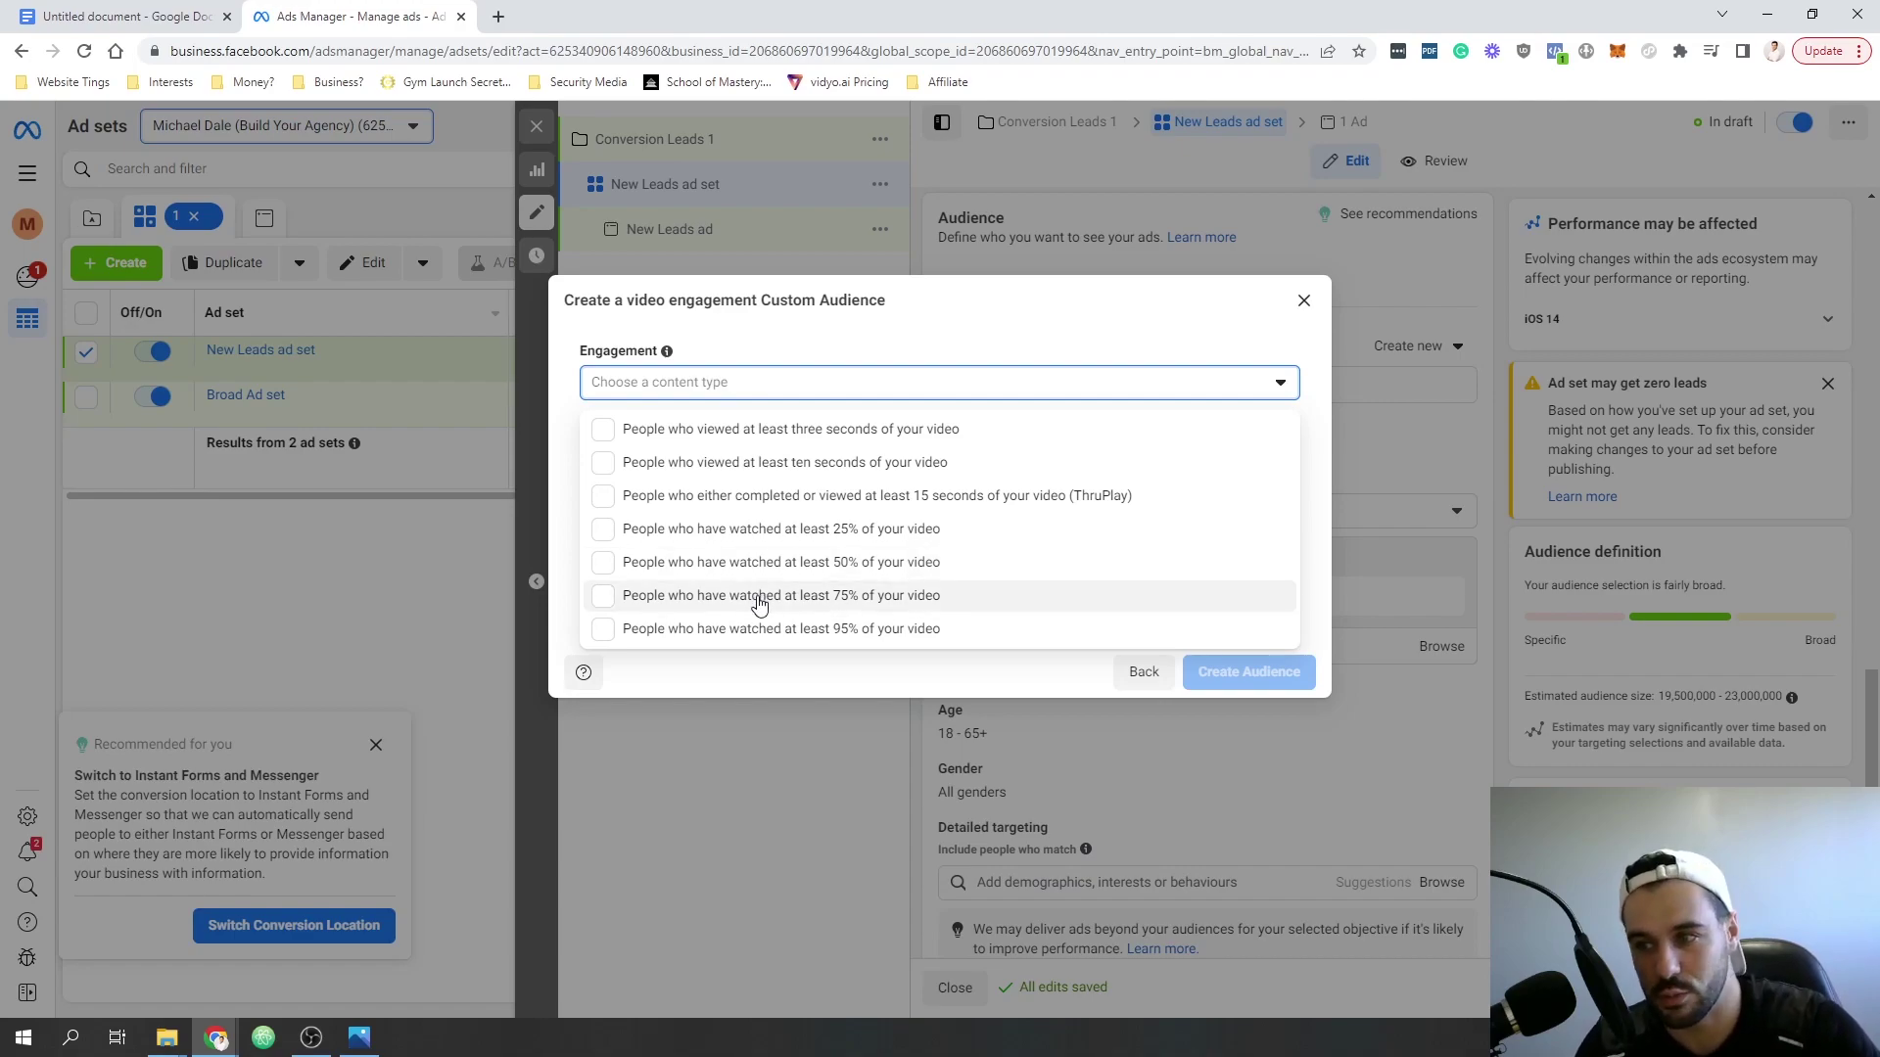
pyautogui.click(788, 562)
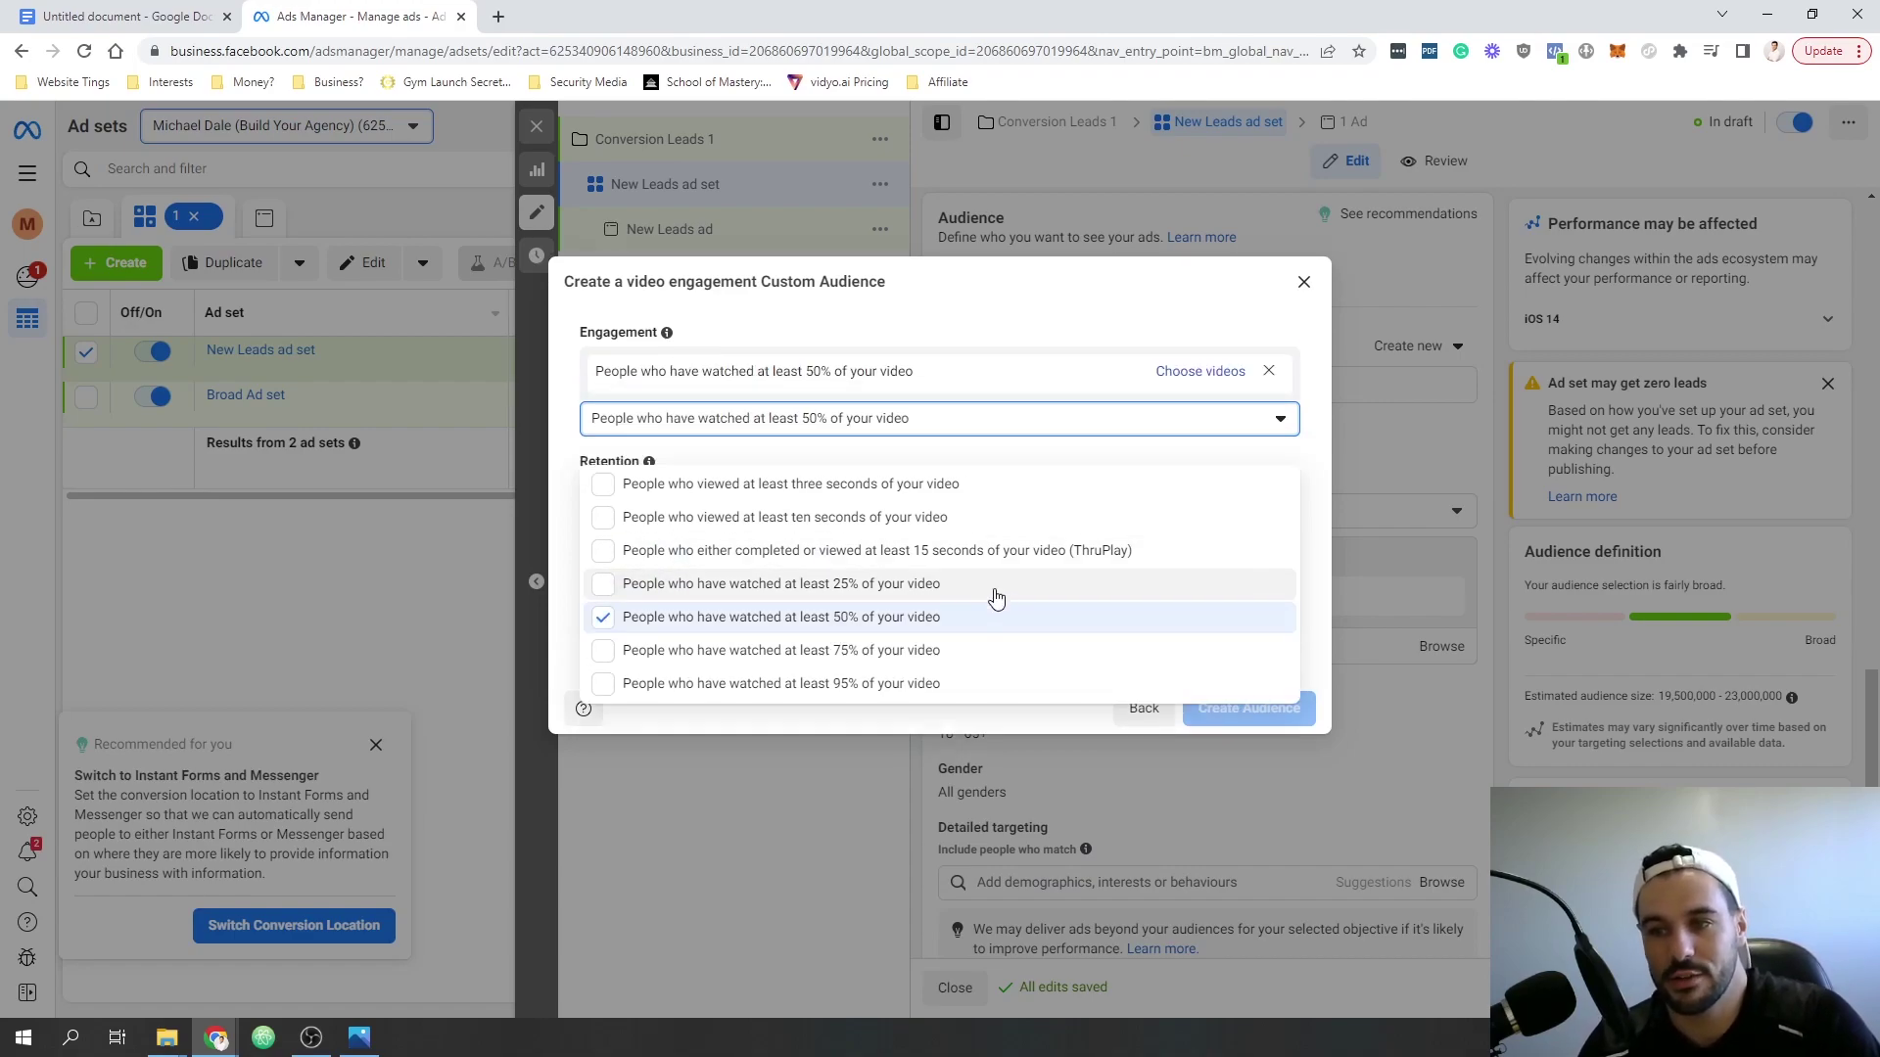
pyautogui.click(571, 488)
pyautogui.moveTo(673, 491); pyautogui.dragTo(575, 497)
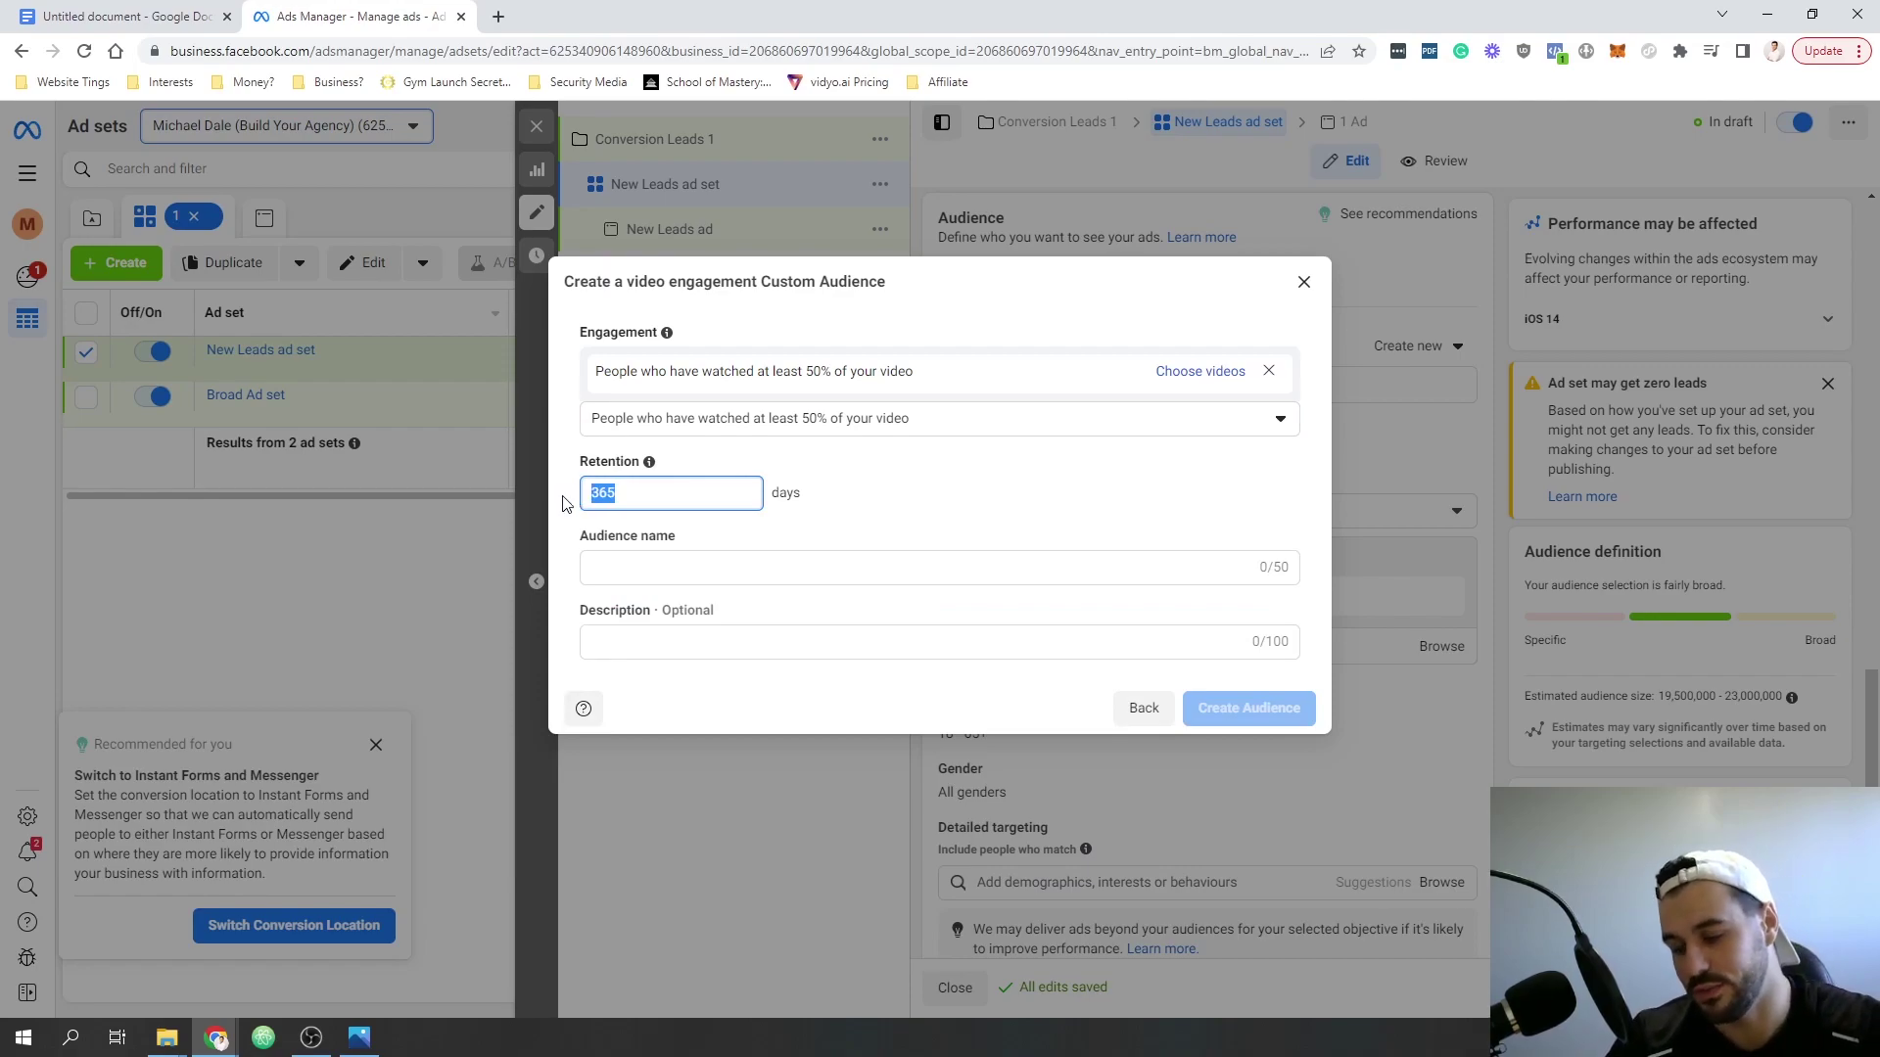
pyautogui.write('30')
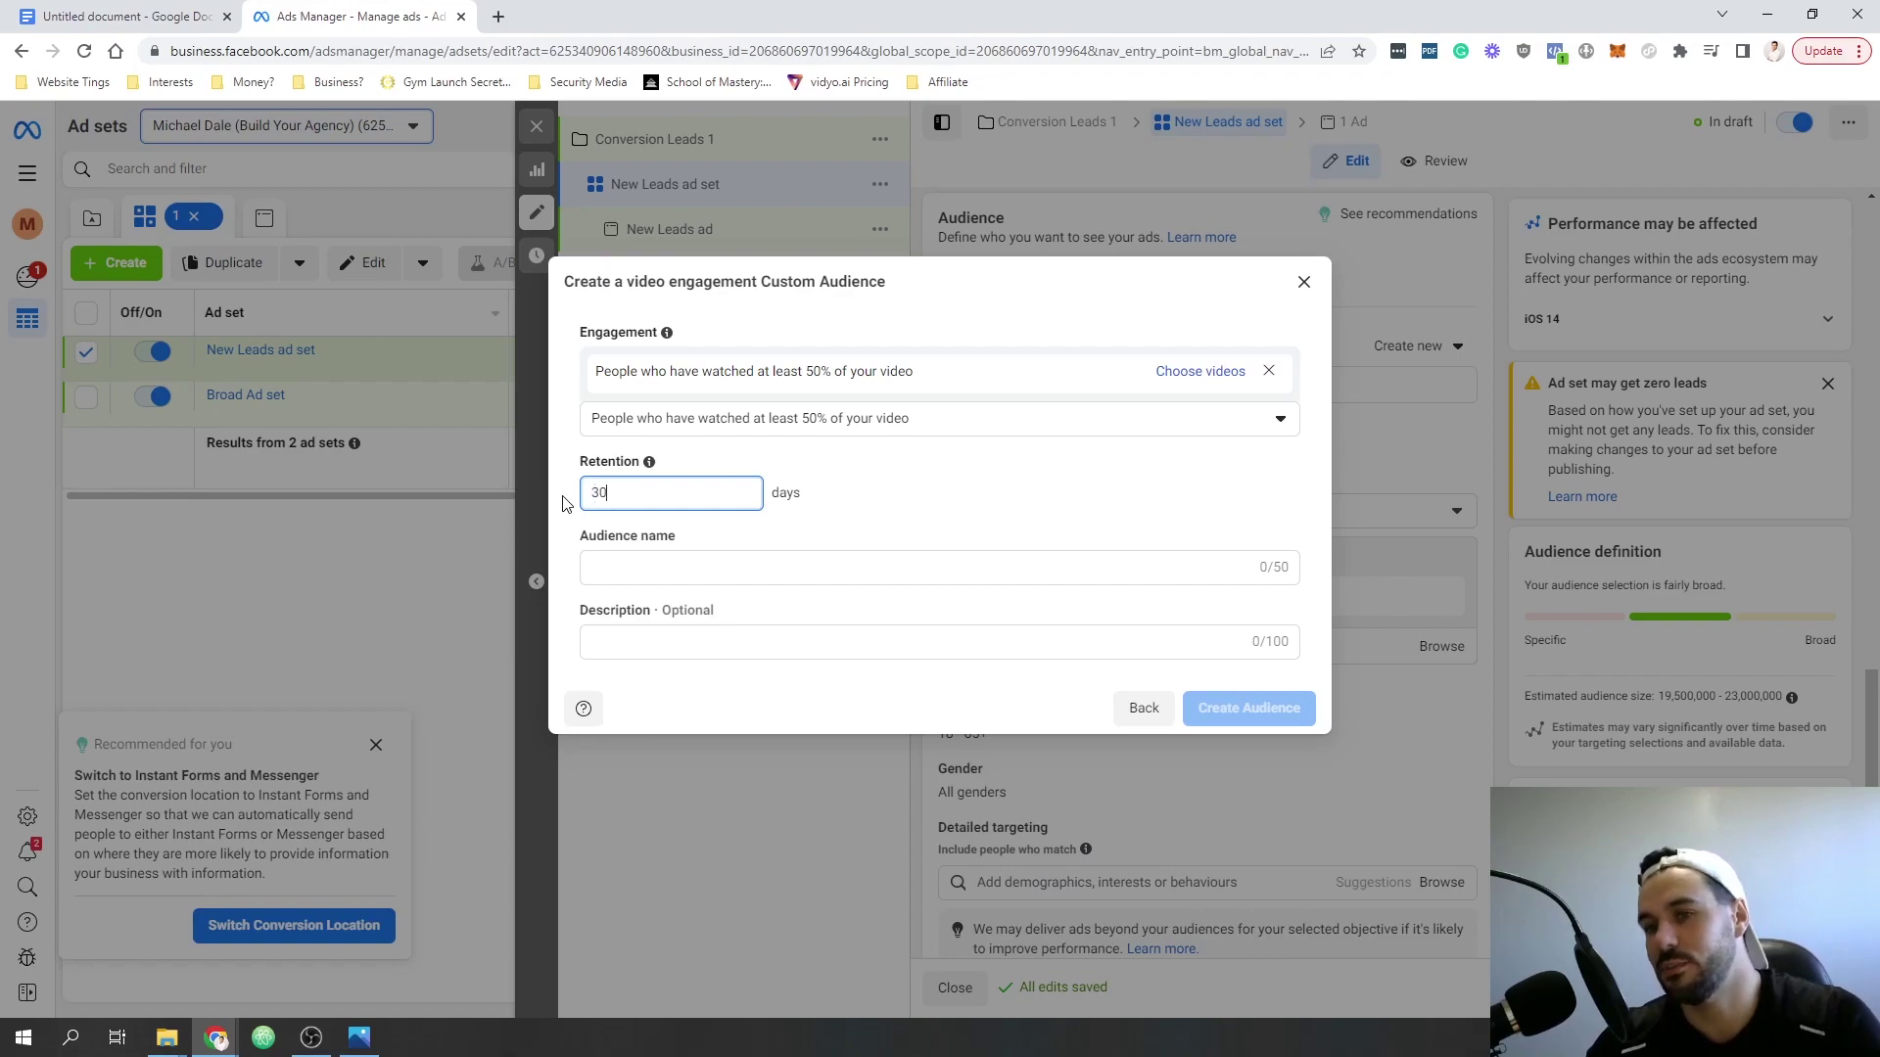
pyautogui.press('BackSpace')
pyautogui.press('BackSpace')
pyautogui.write('365')
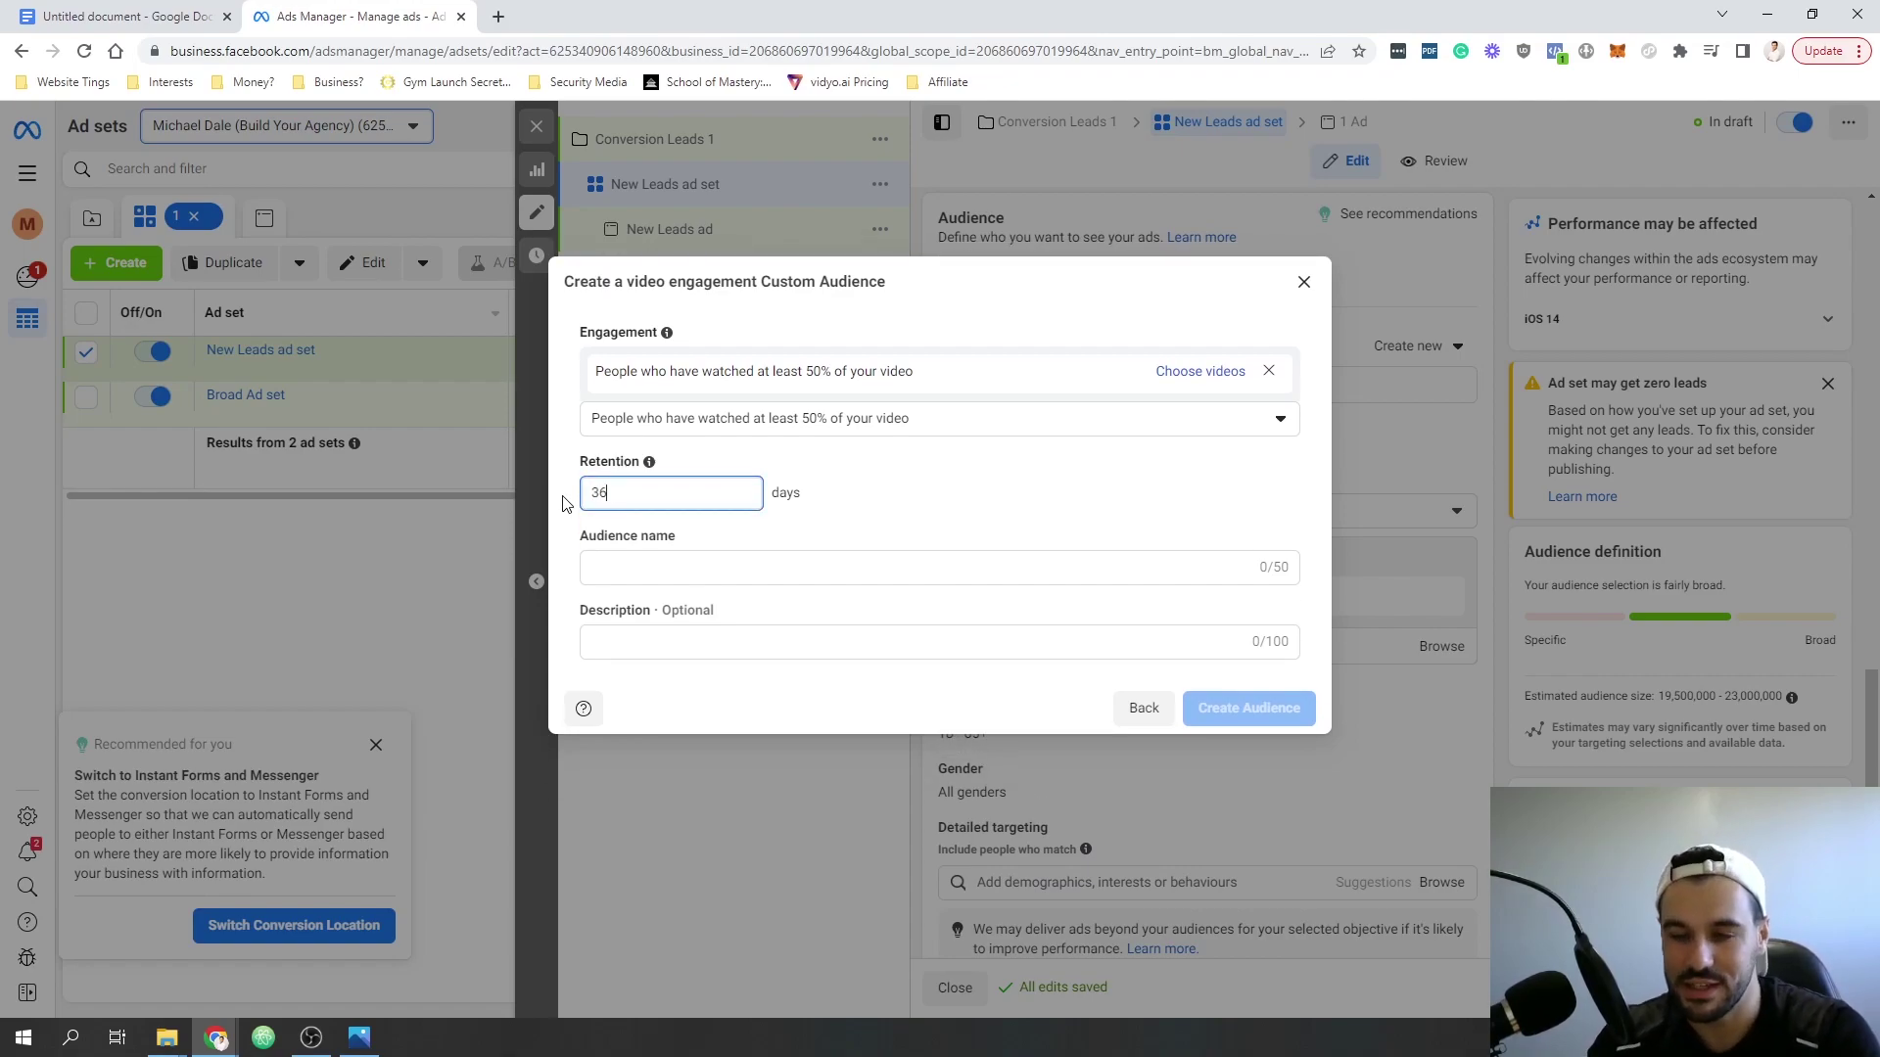
pyautogui.press('BackSpace')
pyautogui.press('BackSpace')
pyautogui.press('BackSpace')
pyautogui.write('180')
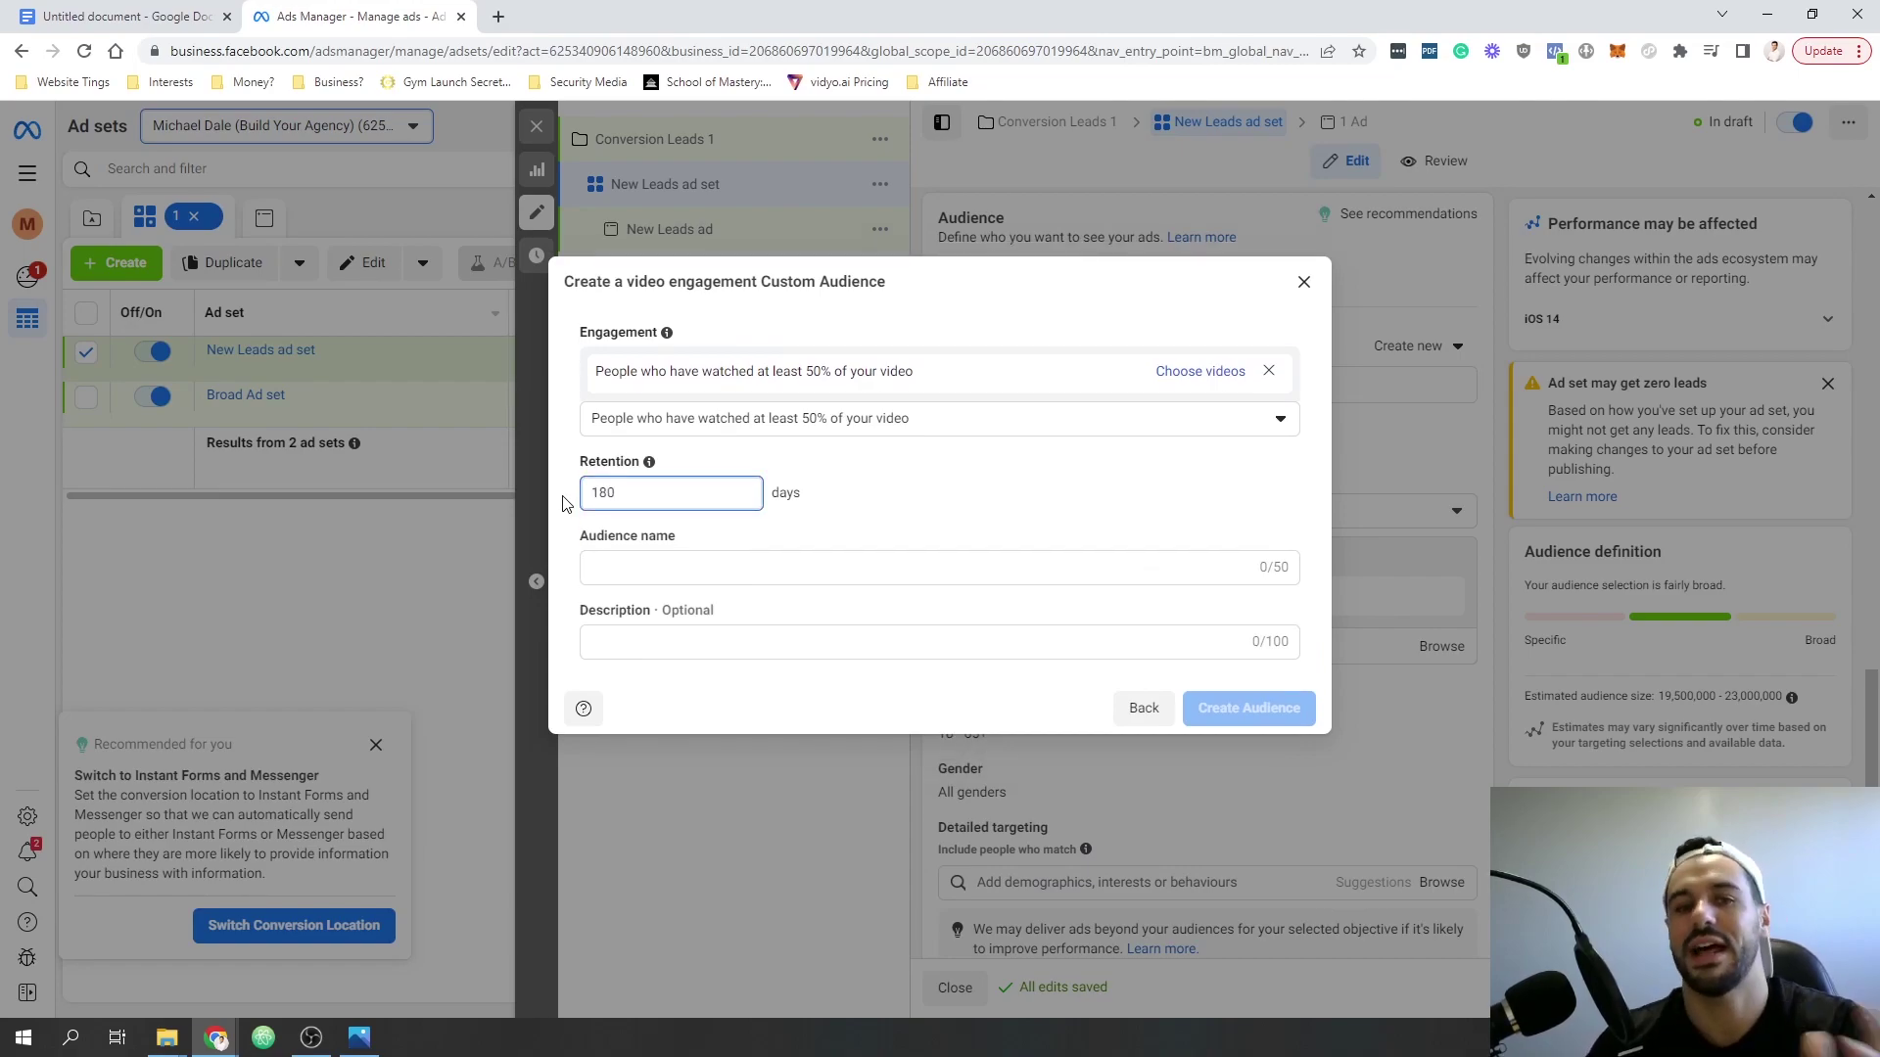
pyautogui.moveTo(679, 492); pyautogui.dragTo(573, 499)
# - Name the custom audience "VV 50% - 180 days"
pyautogui.click(607, 551)
pyautogui.write('VV ')
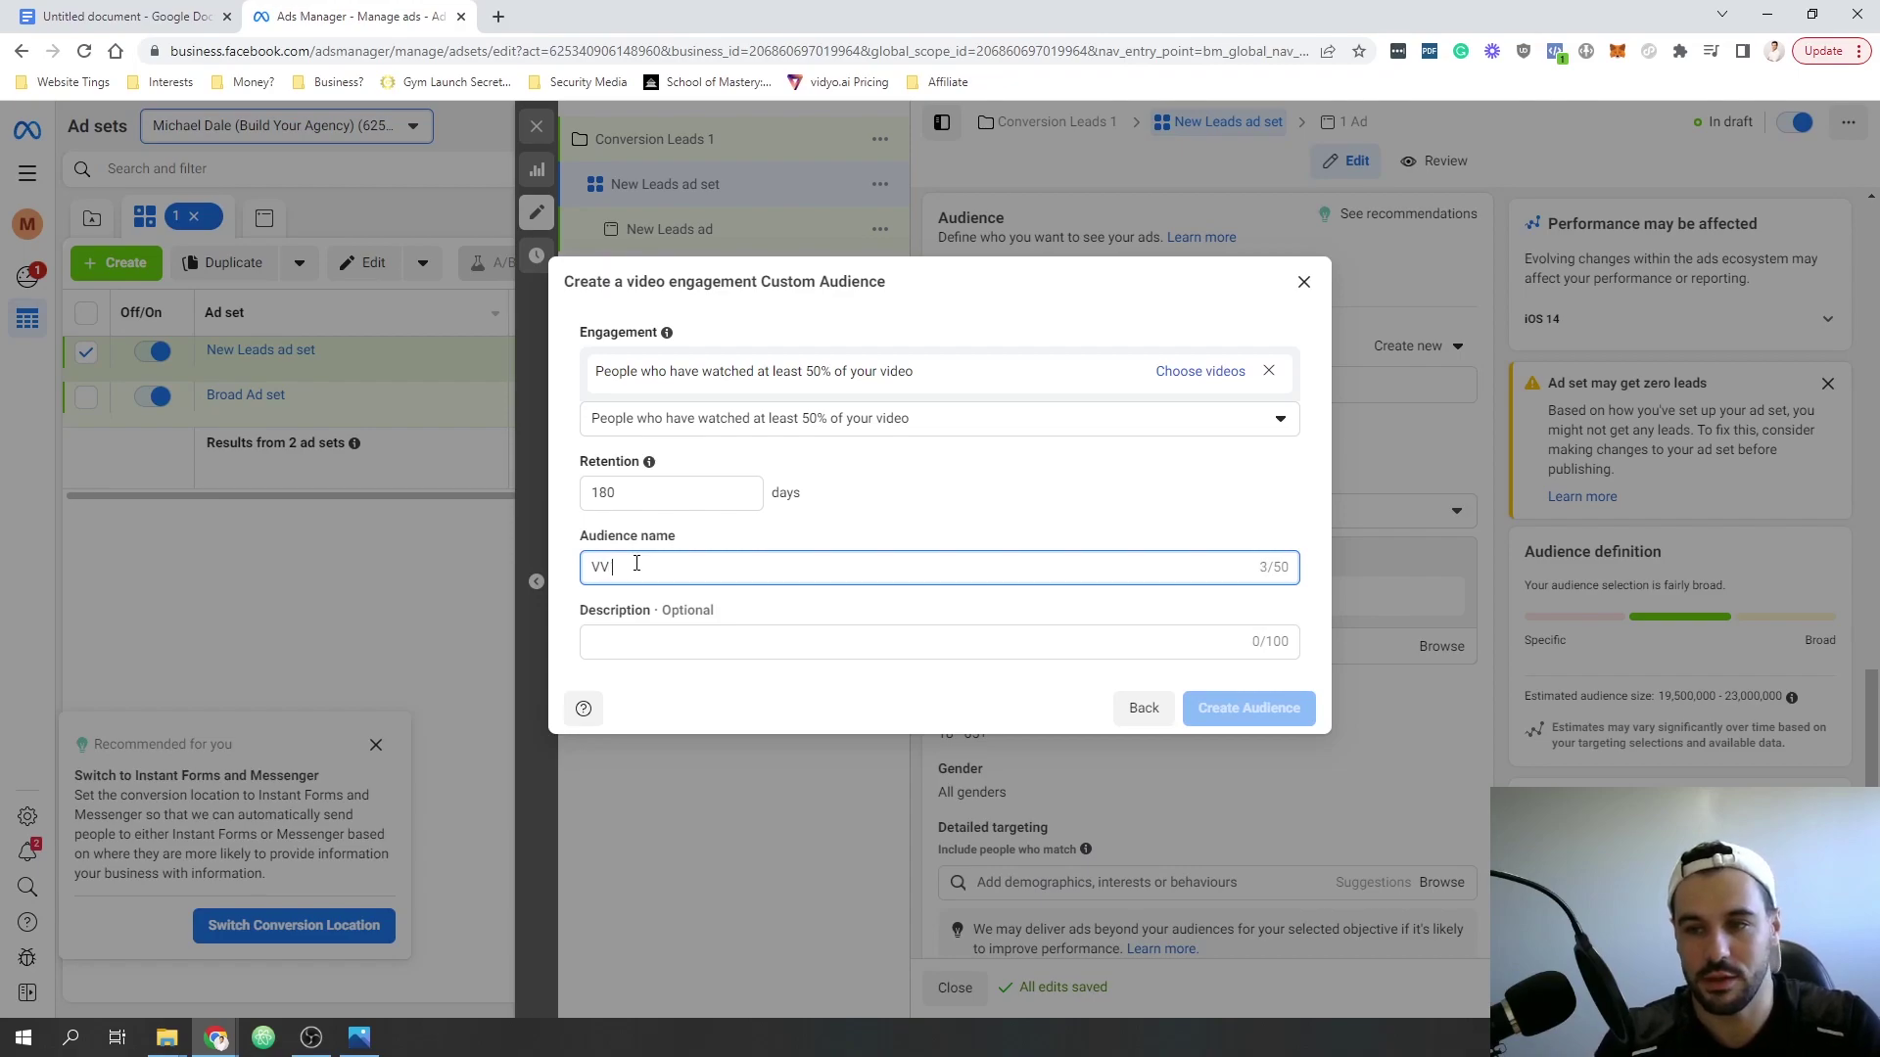
pyautogui.write('50%')
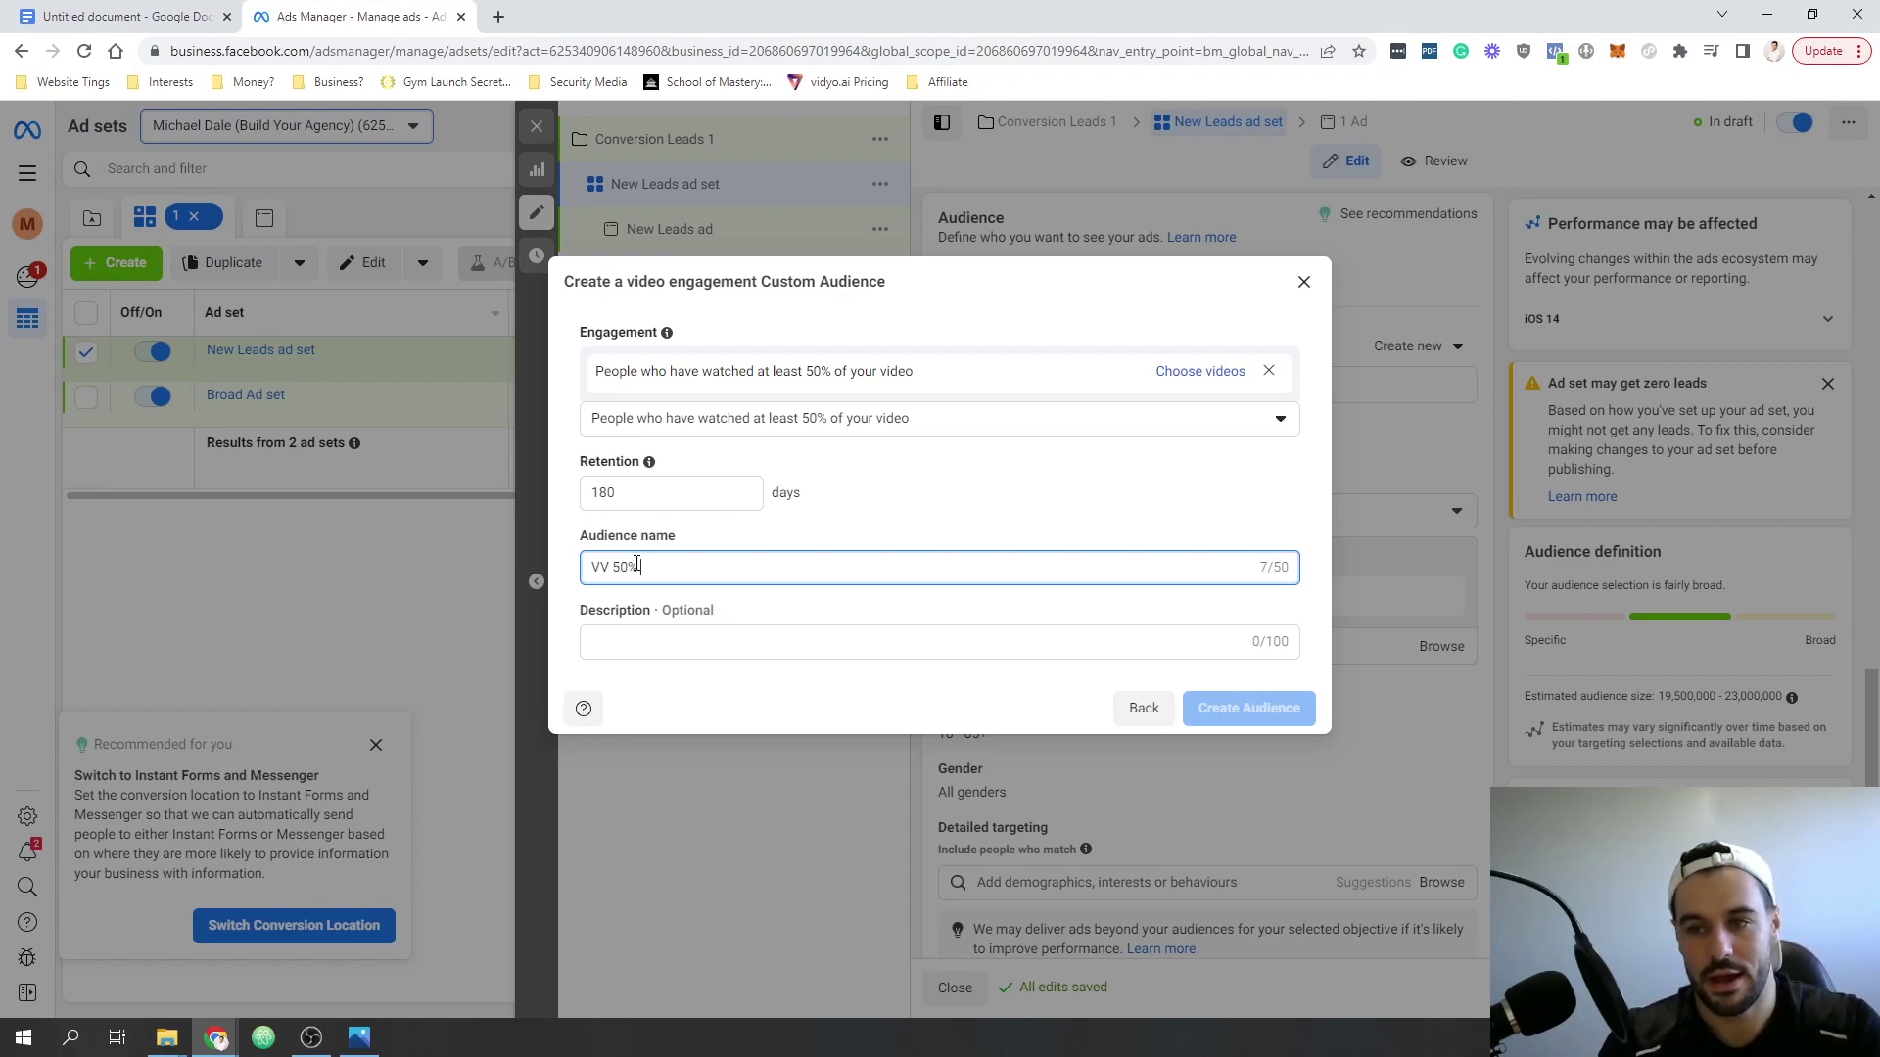
pyautogui.write(' 180 days')
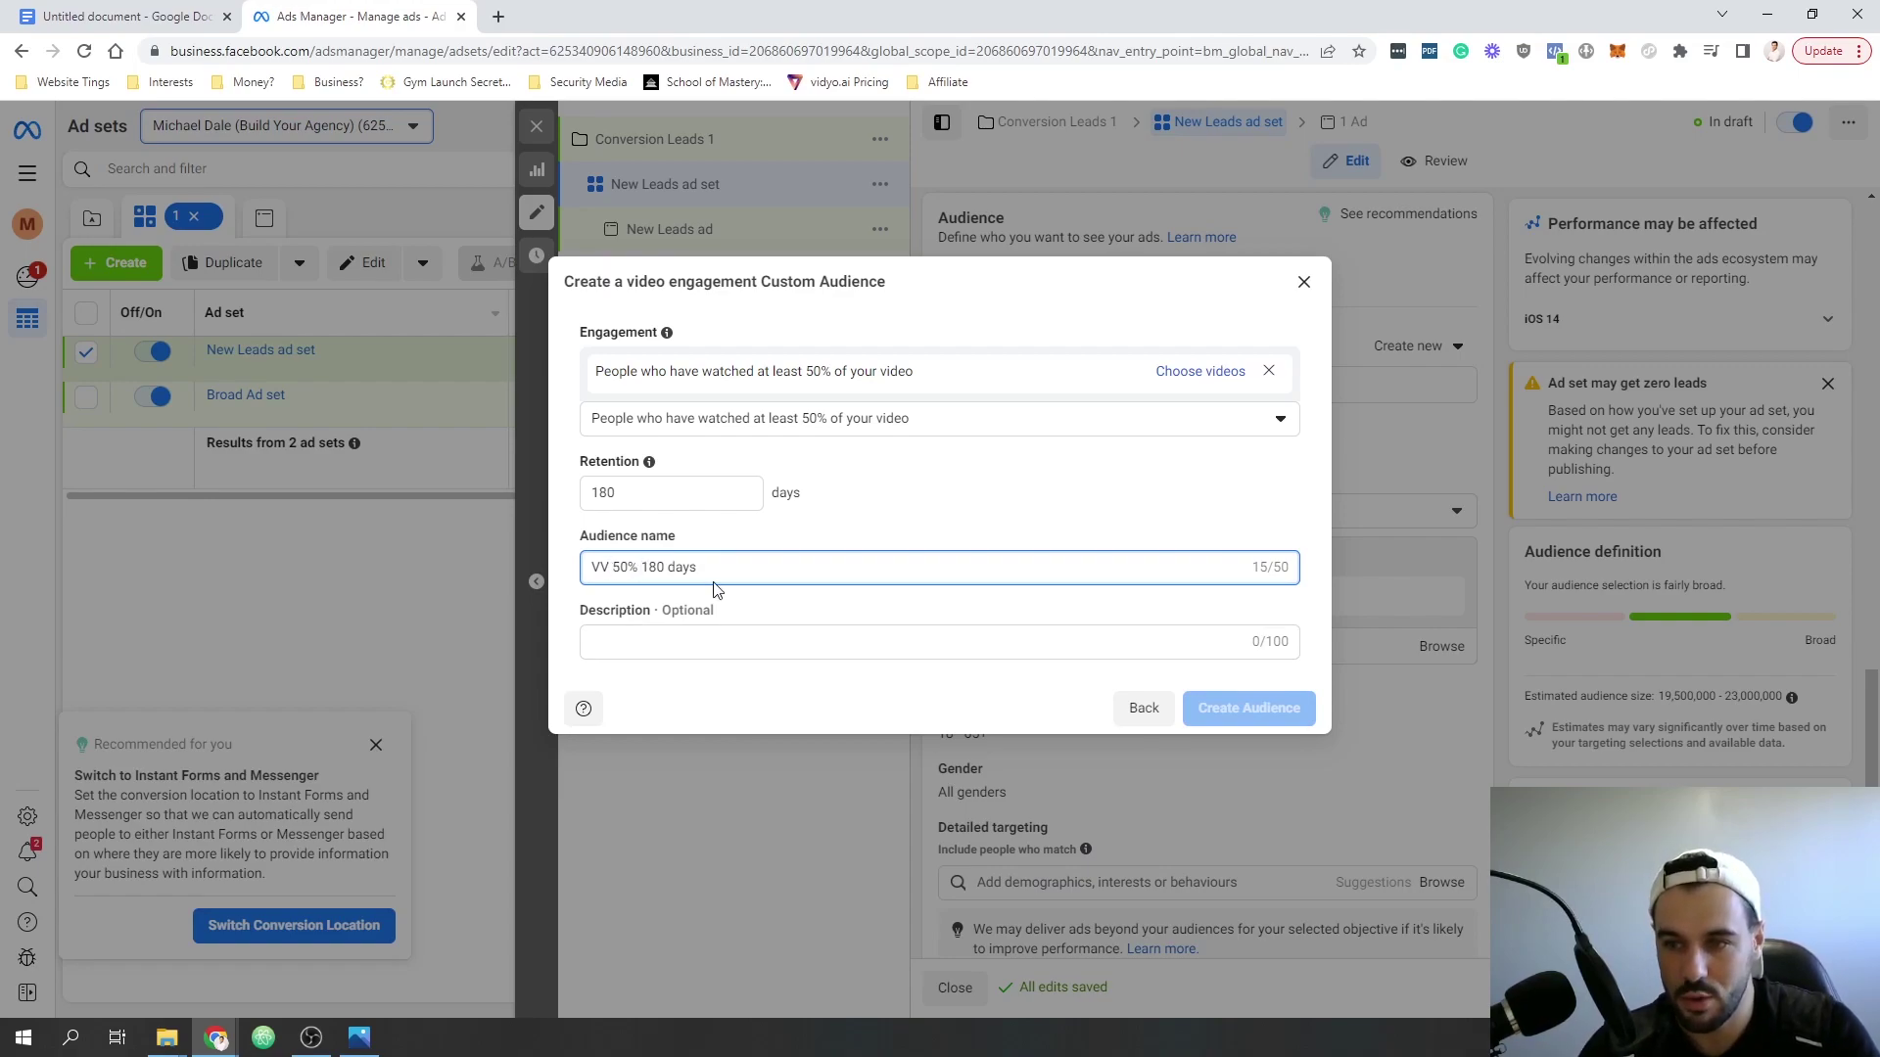
pyautogui.write('-')
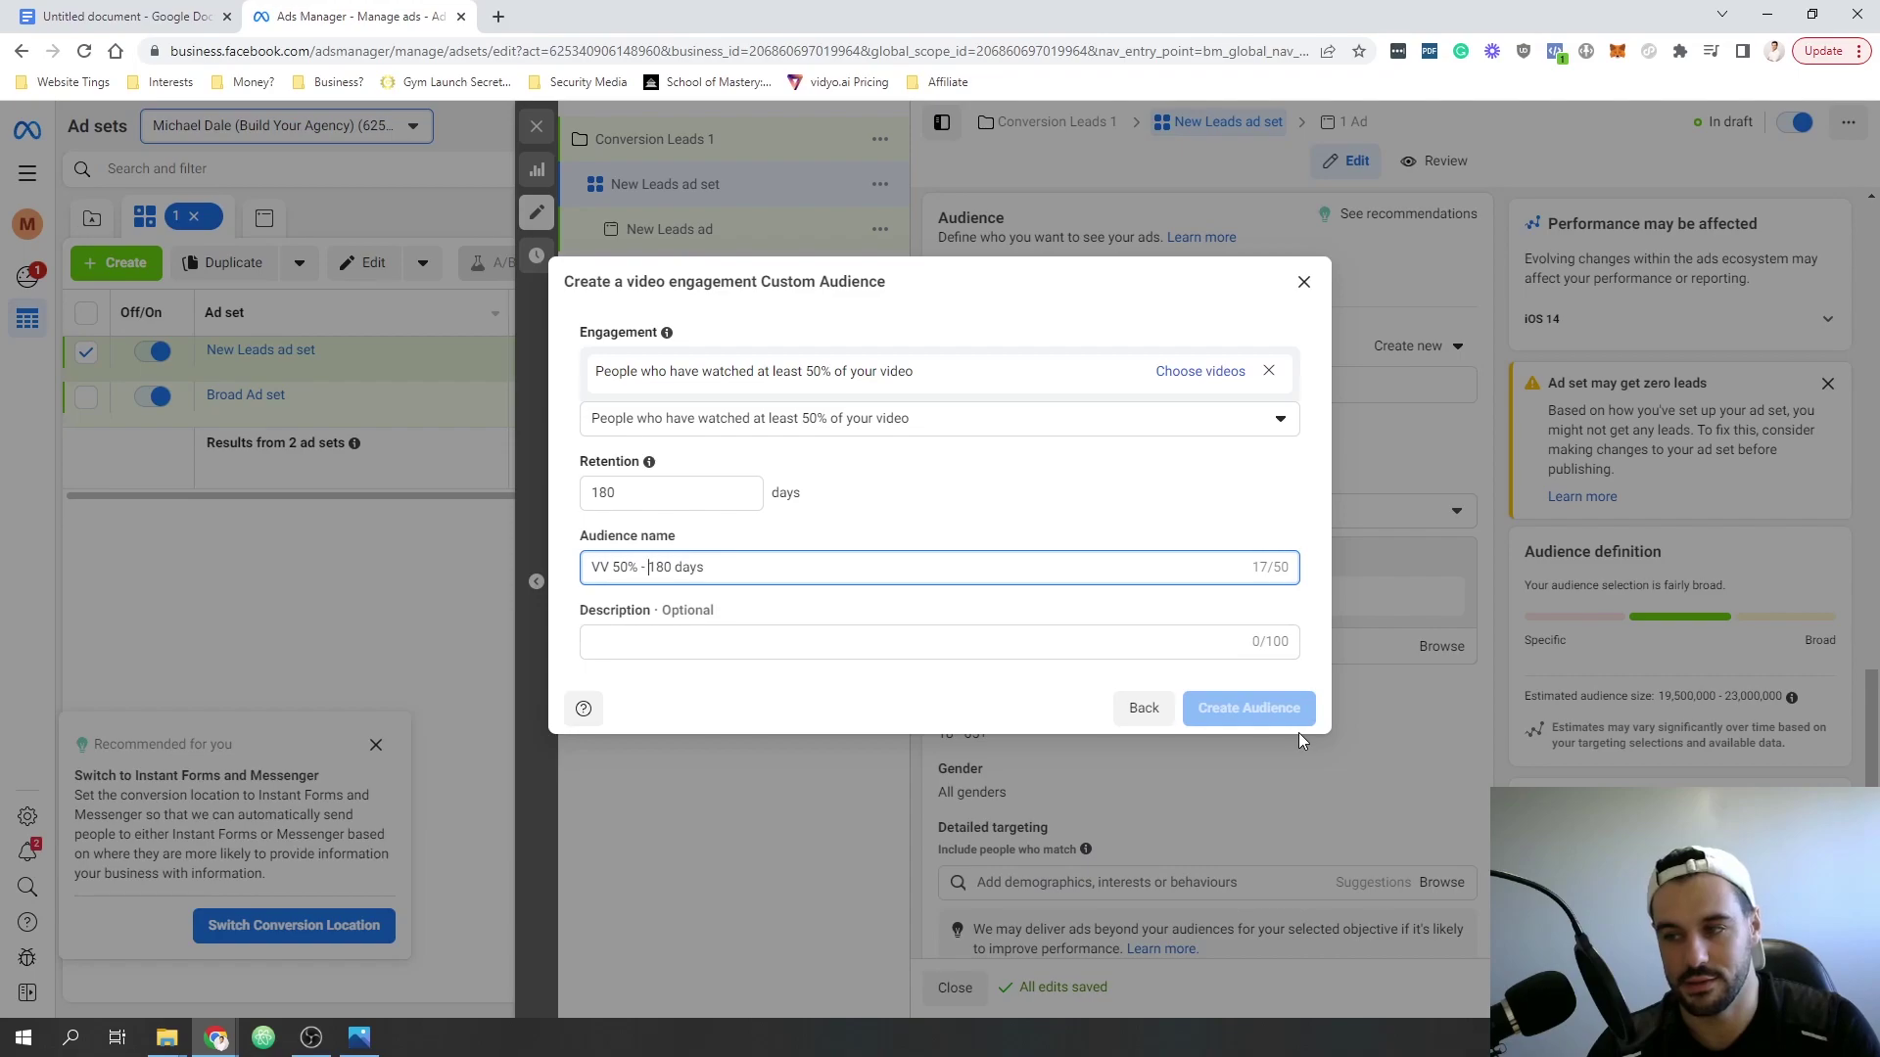
pyautogui.click(926, 591)
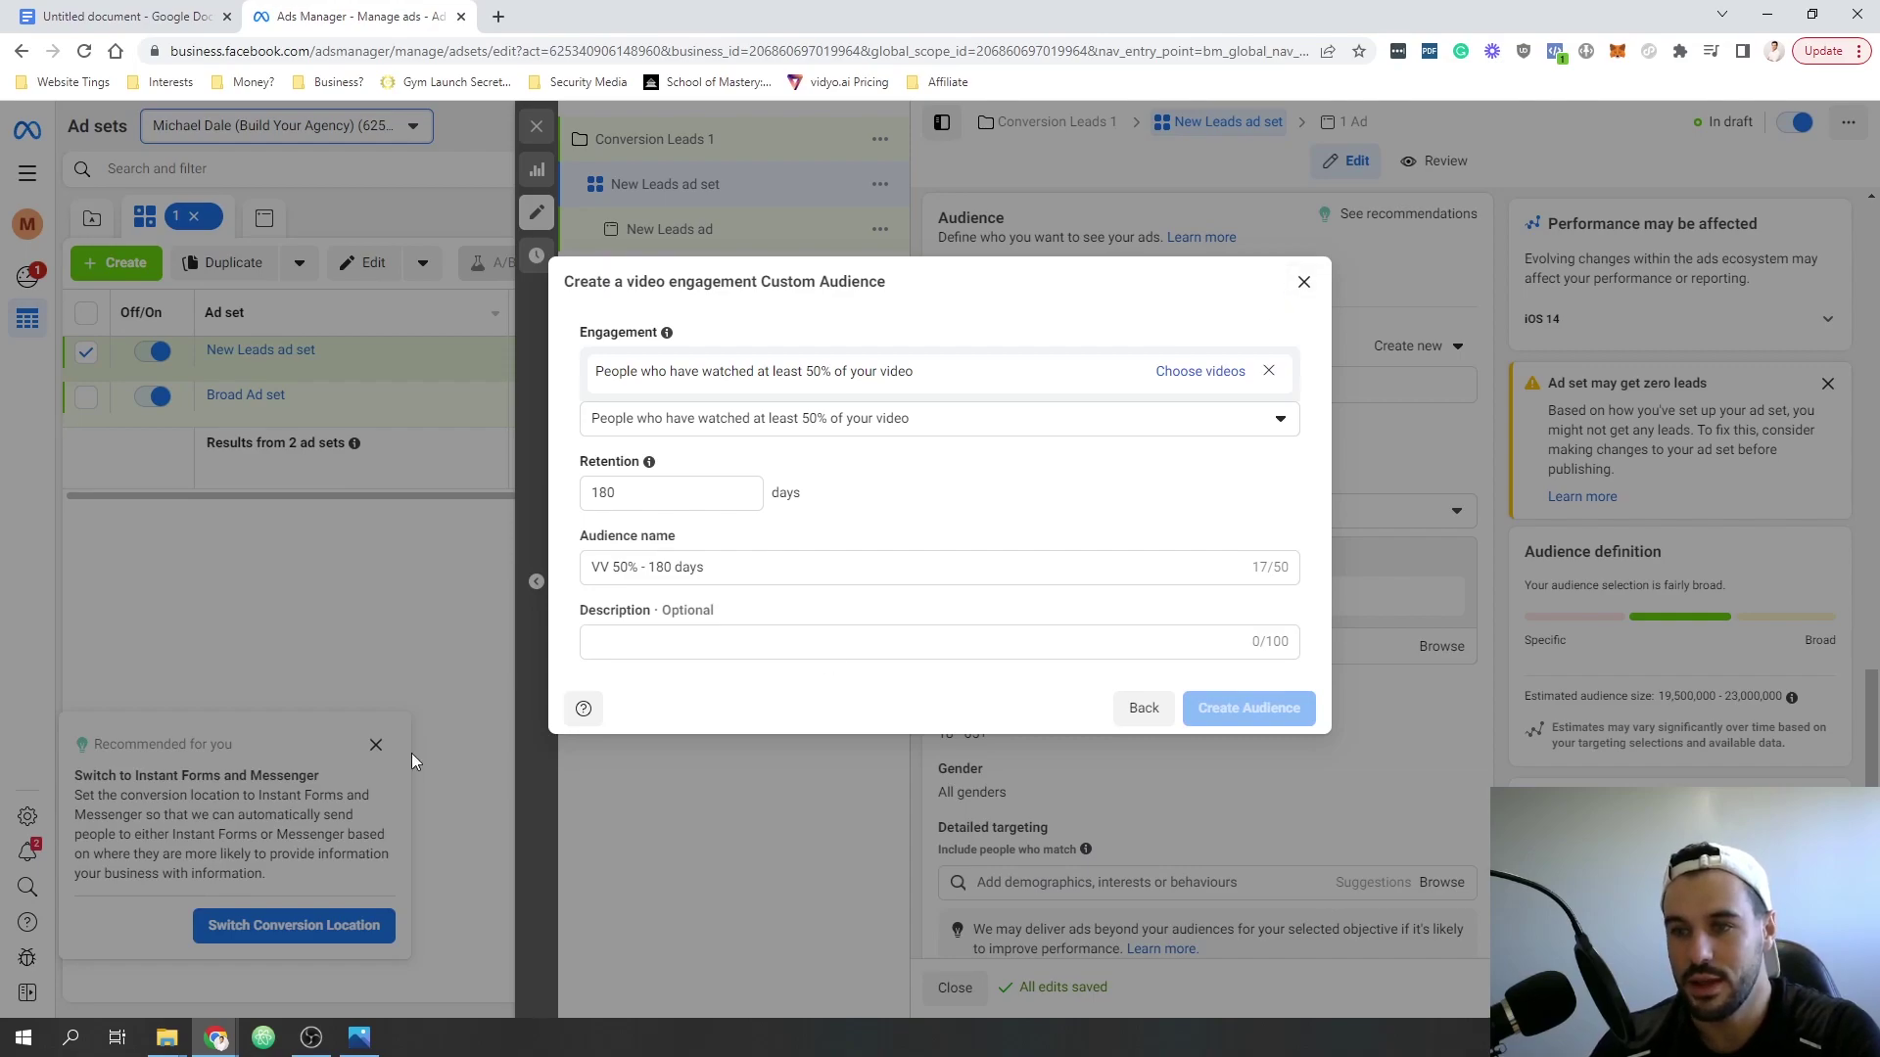
# - Close the video audience setup without creating it and check the ad set's list of existing custom audiences
pyautogui.moveTo(744, 563); pyautogui.dragTo(577, 568)
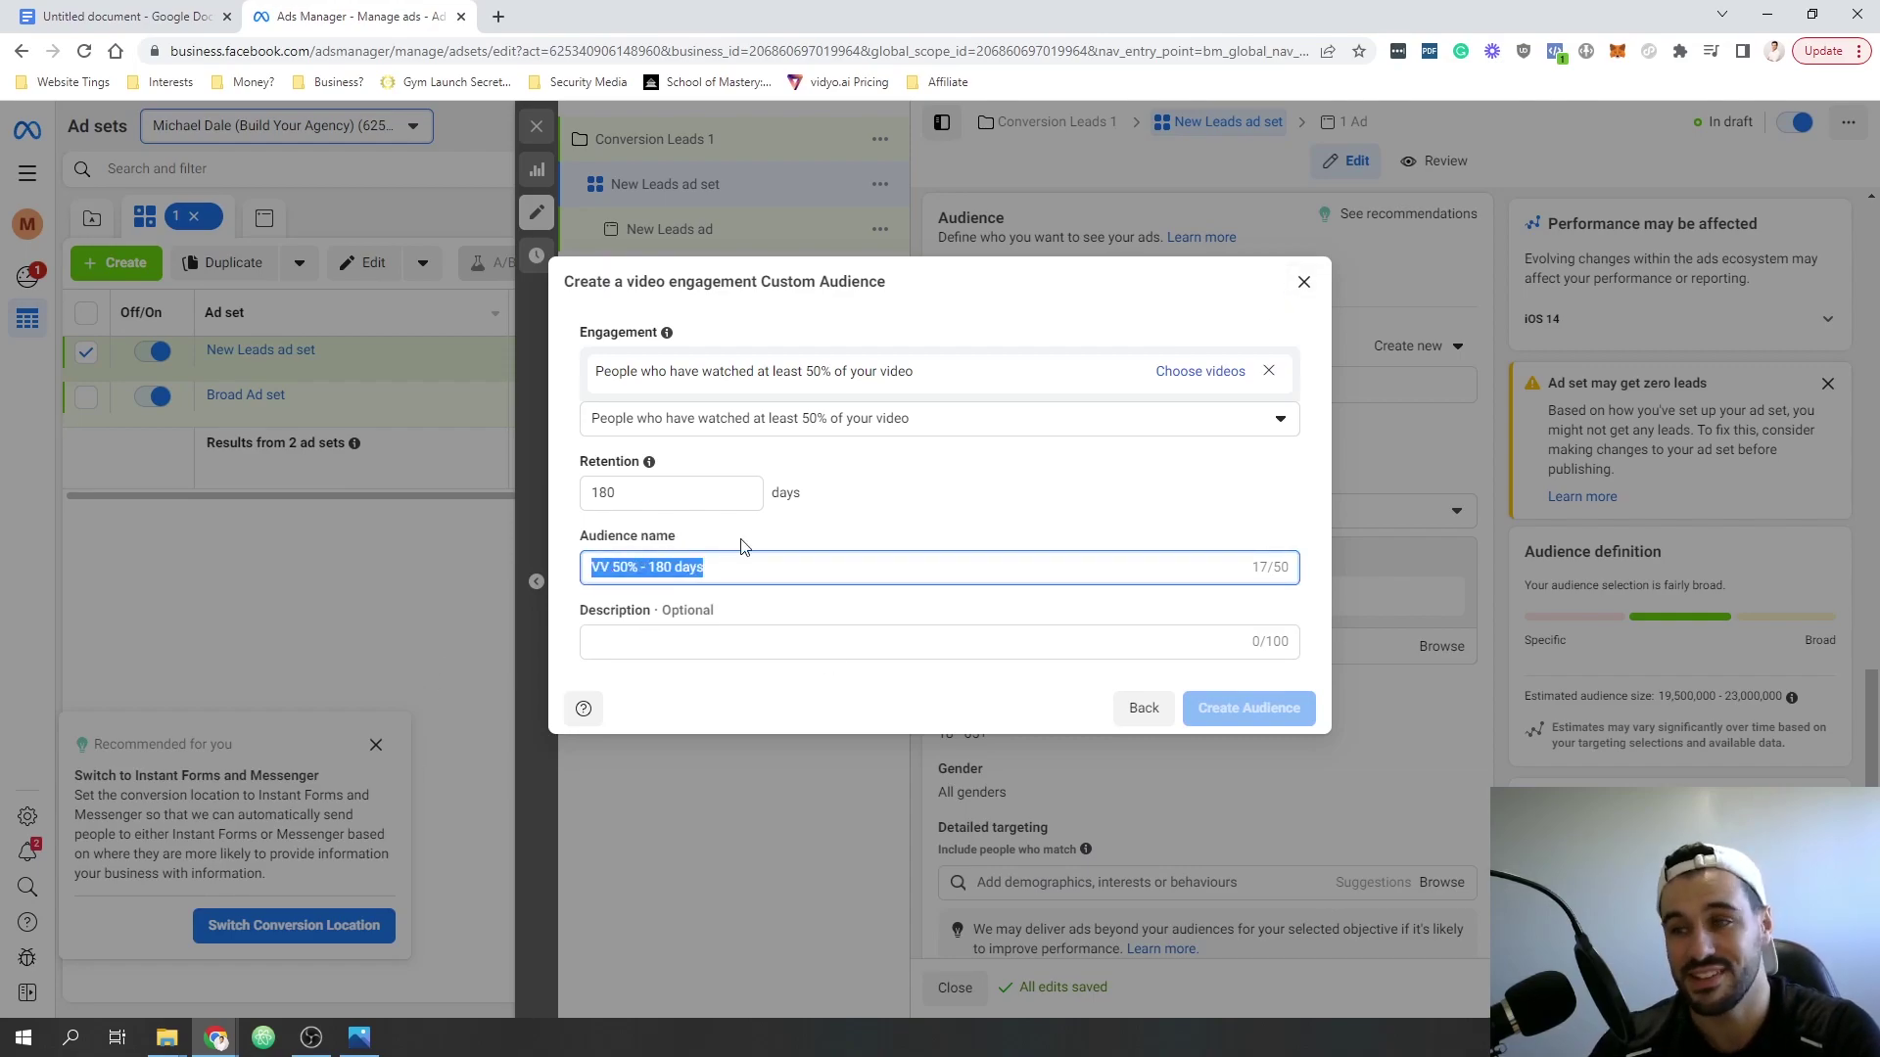
pyautogui.click(1303, 282)
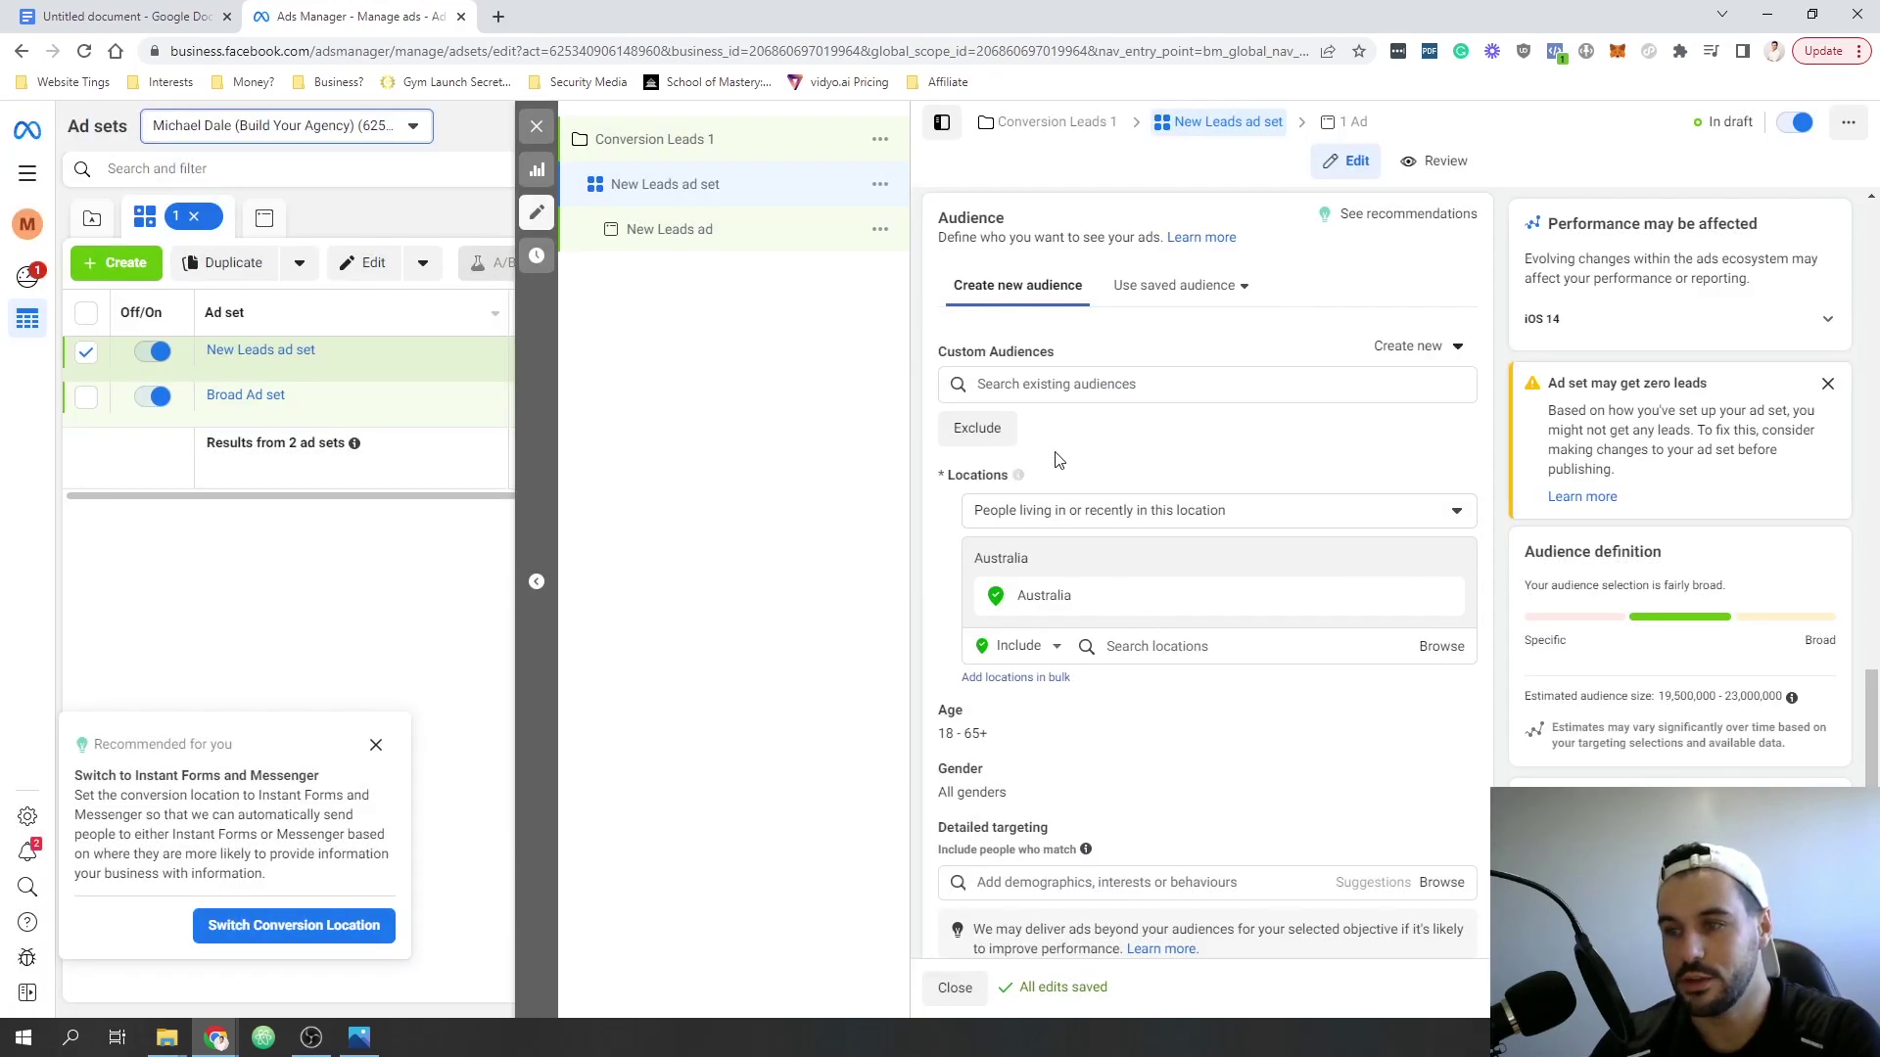
pyautogui.click(1031, 382)
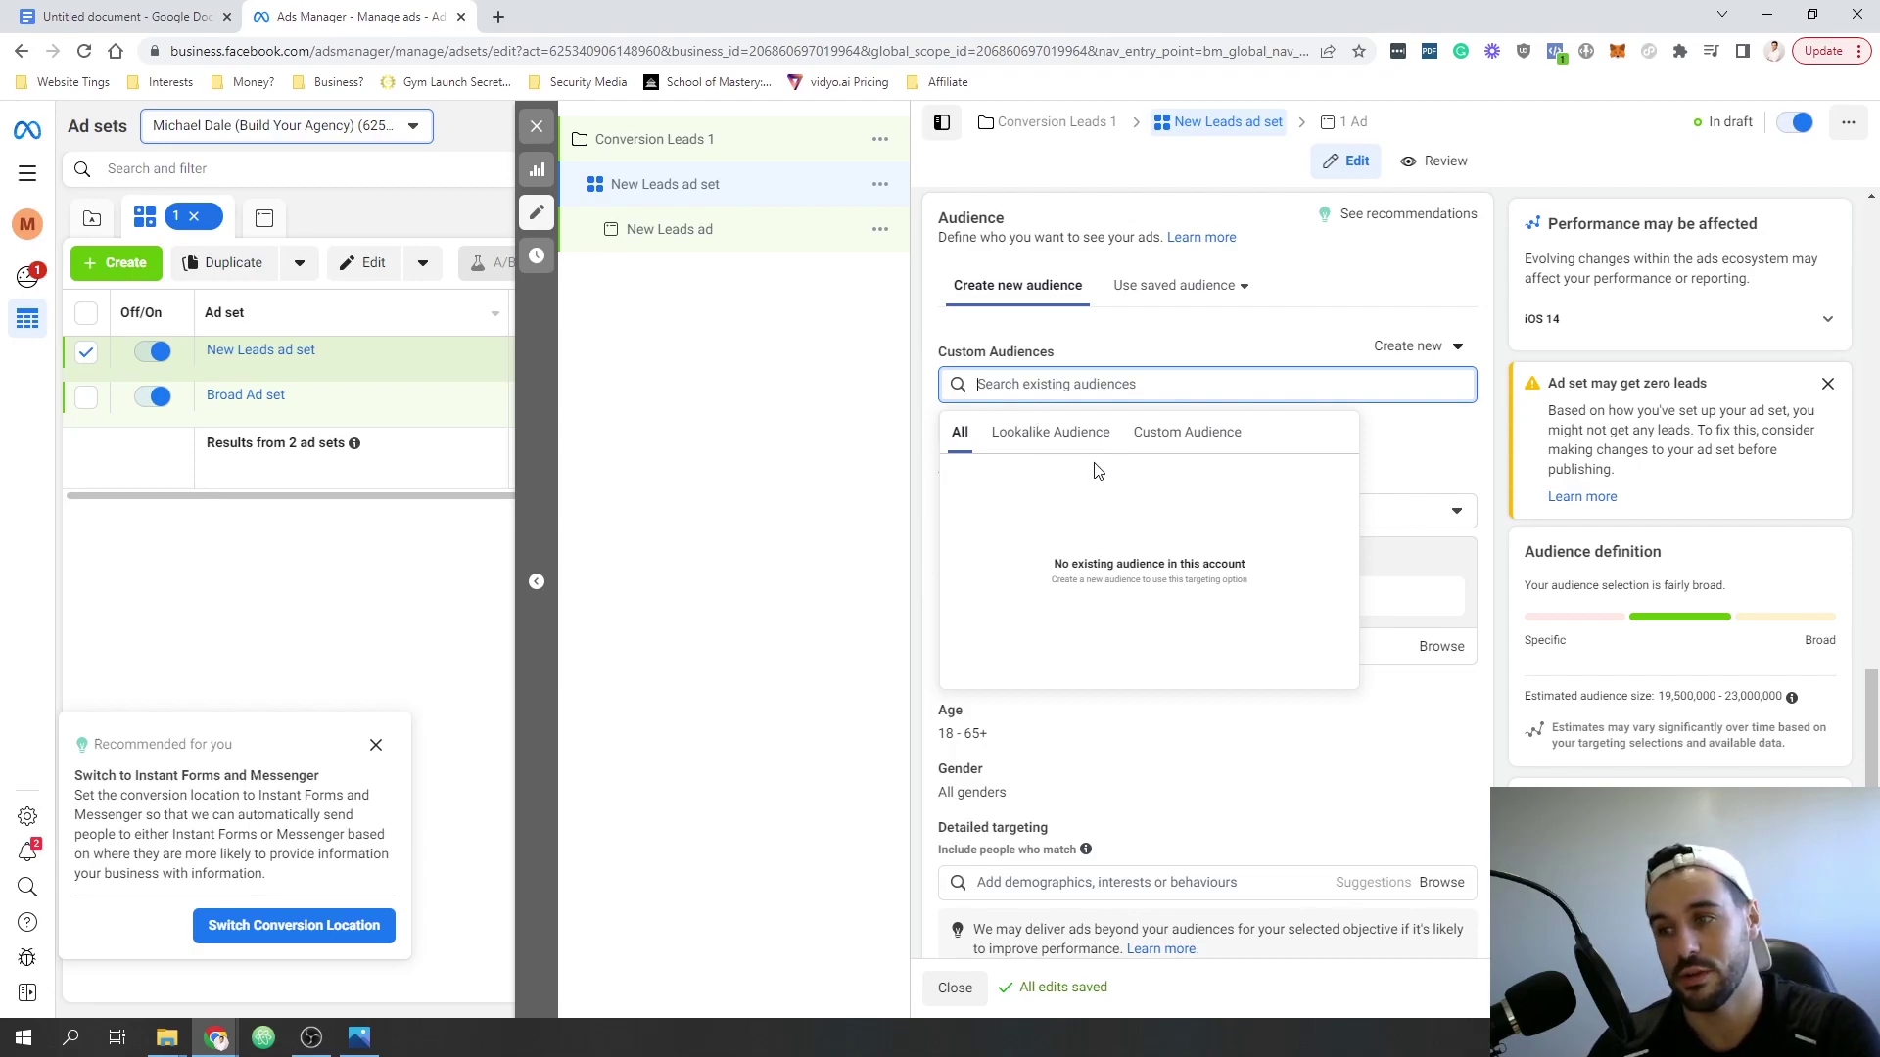
pyautogui.click(938, 405)
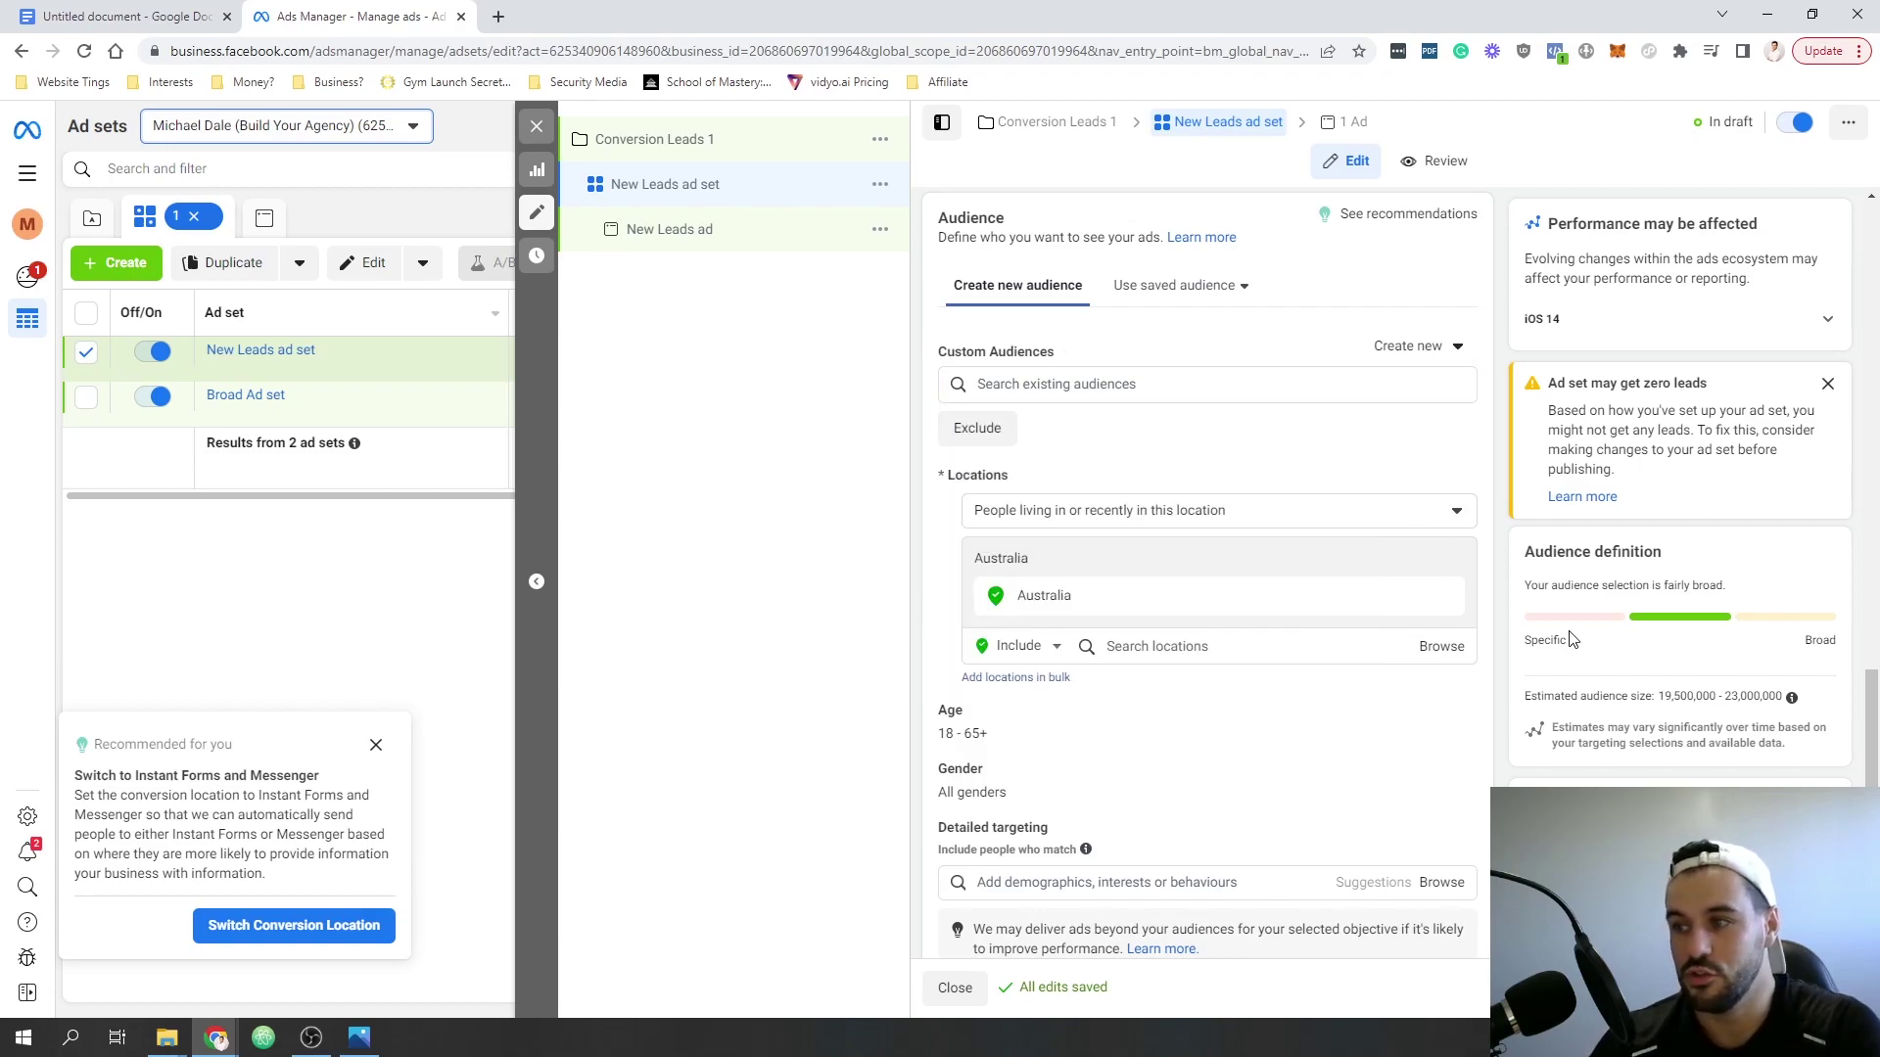
# - Go to the New Leads ad and choose the connected Instagram profile as its Instagram account instead of the selected Page
pyautogui.scroll(-4, 1322, 587)
pyautogui.scroll(-1, 1103, 397)
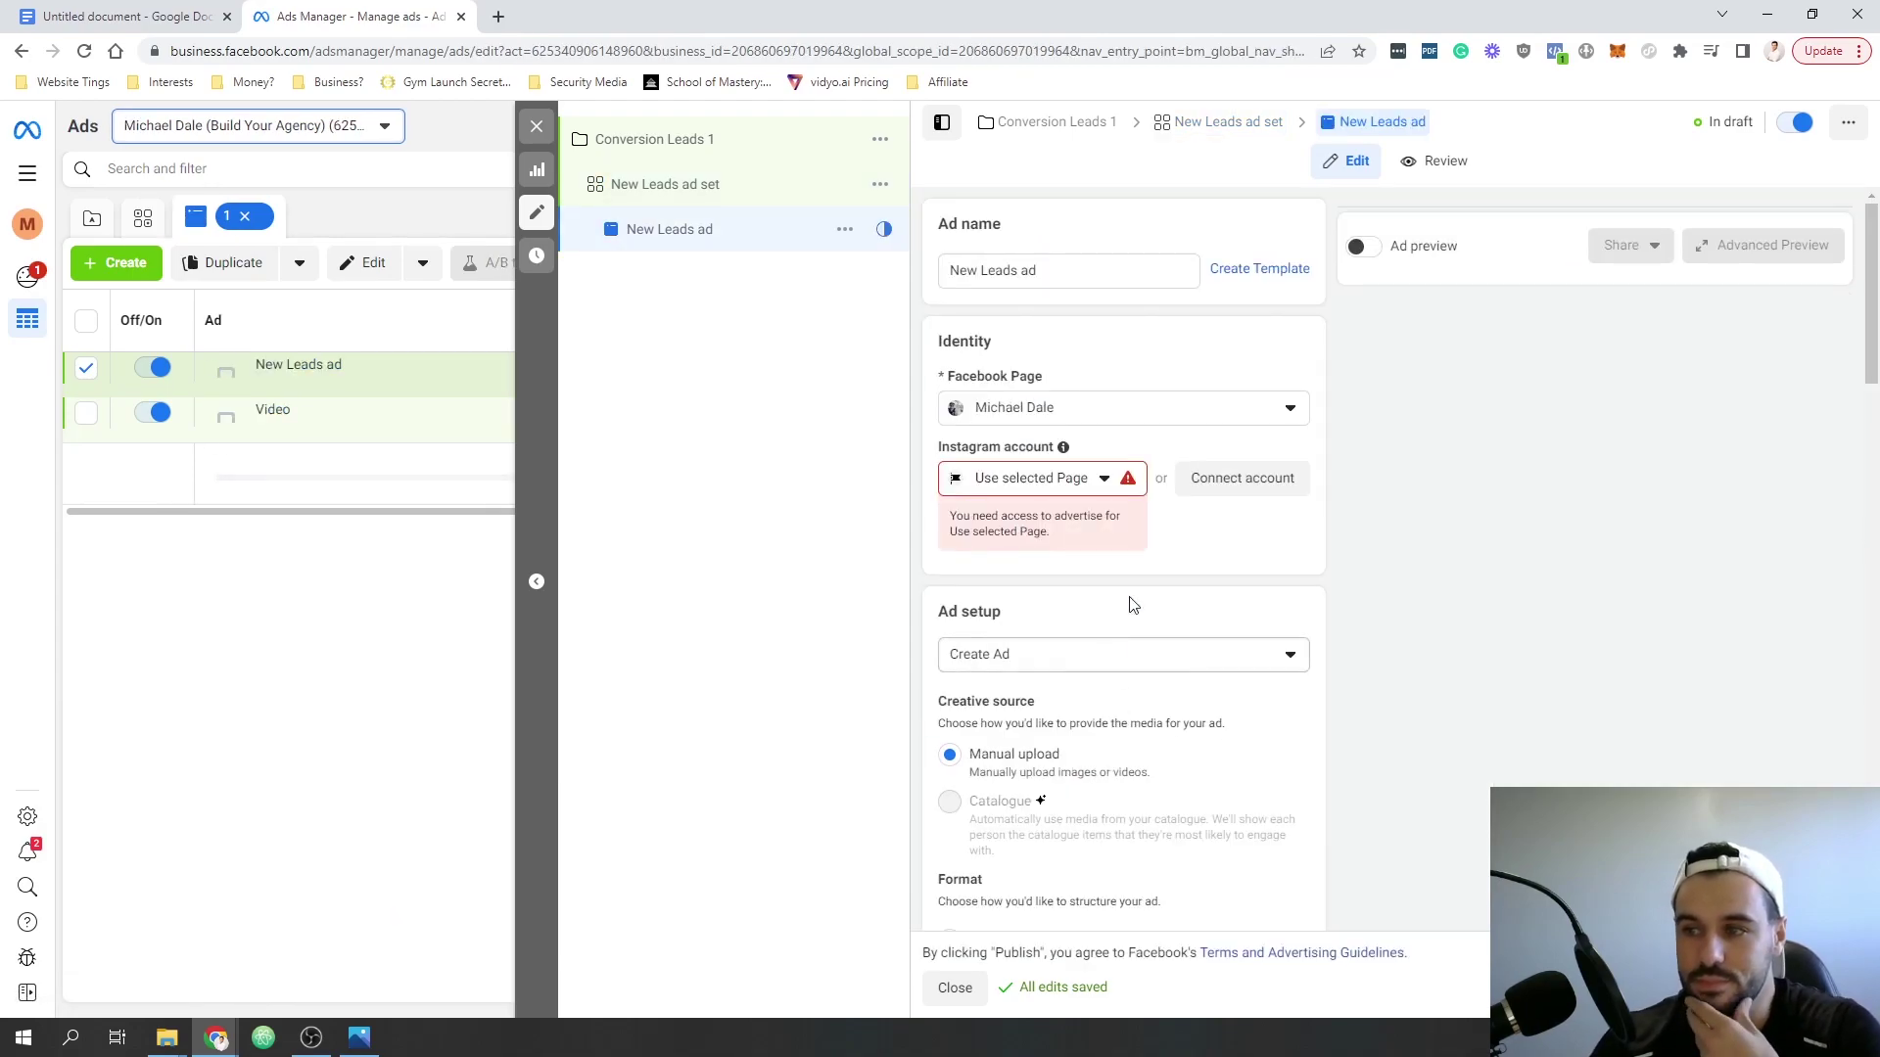
pyautogui.click(1111, 478)
pyautogui.click(1037, 568)
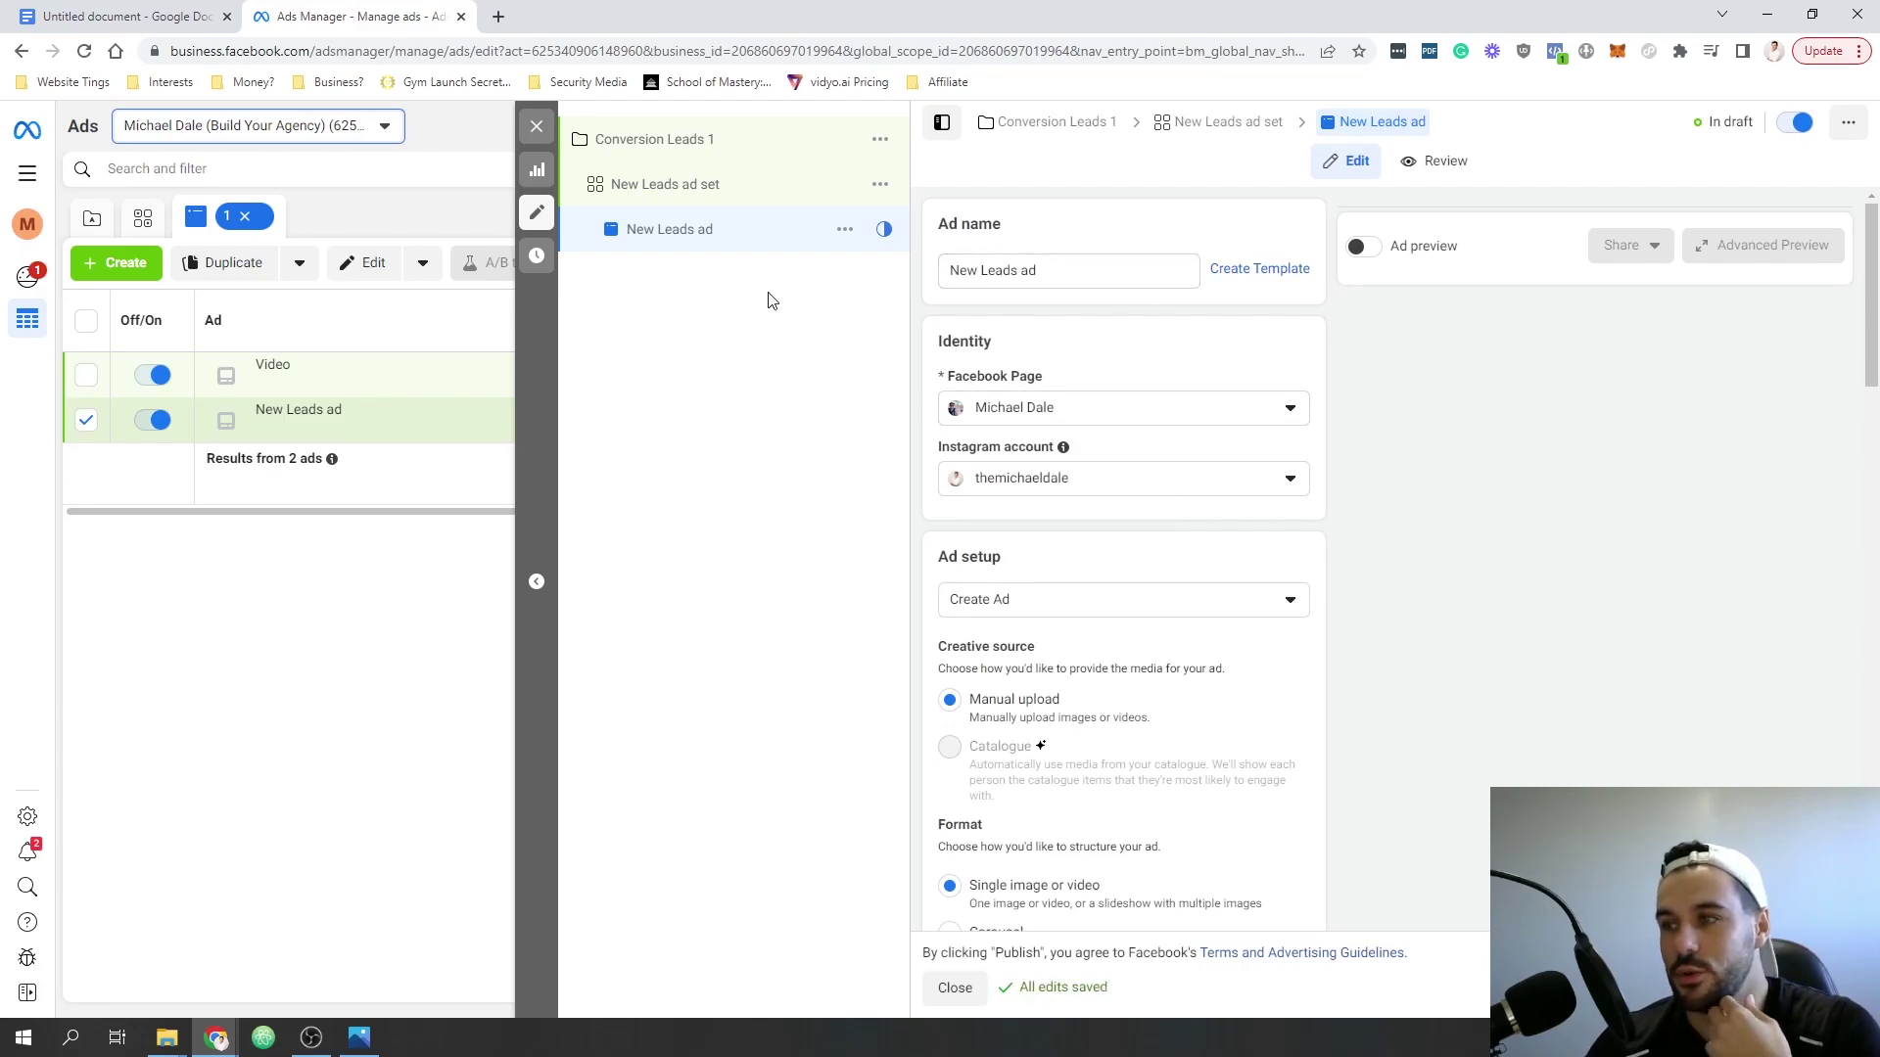
# - Examine the New Leads ad's format options, media choices and Primary text field with its text suggestions
pyautogui.scroll(-3, 1048, 503)
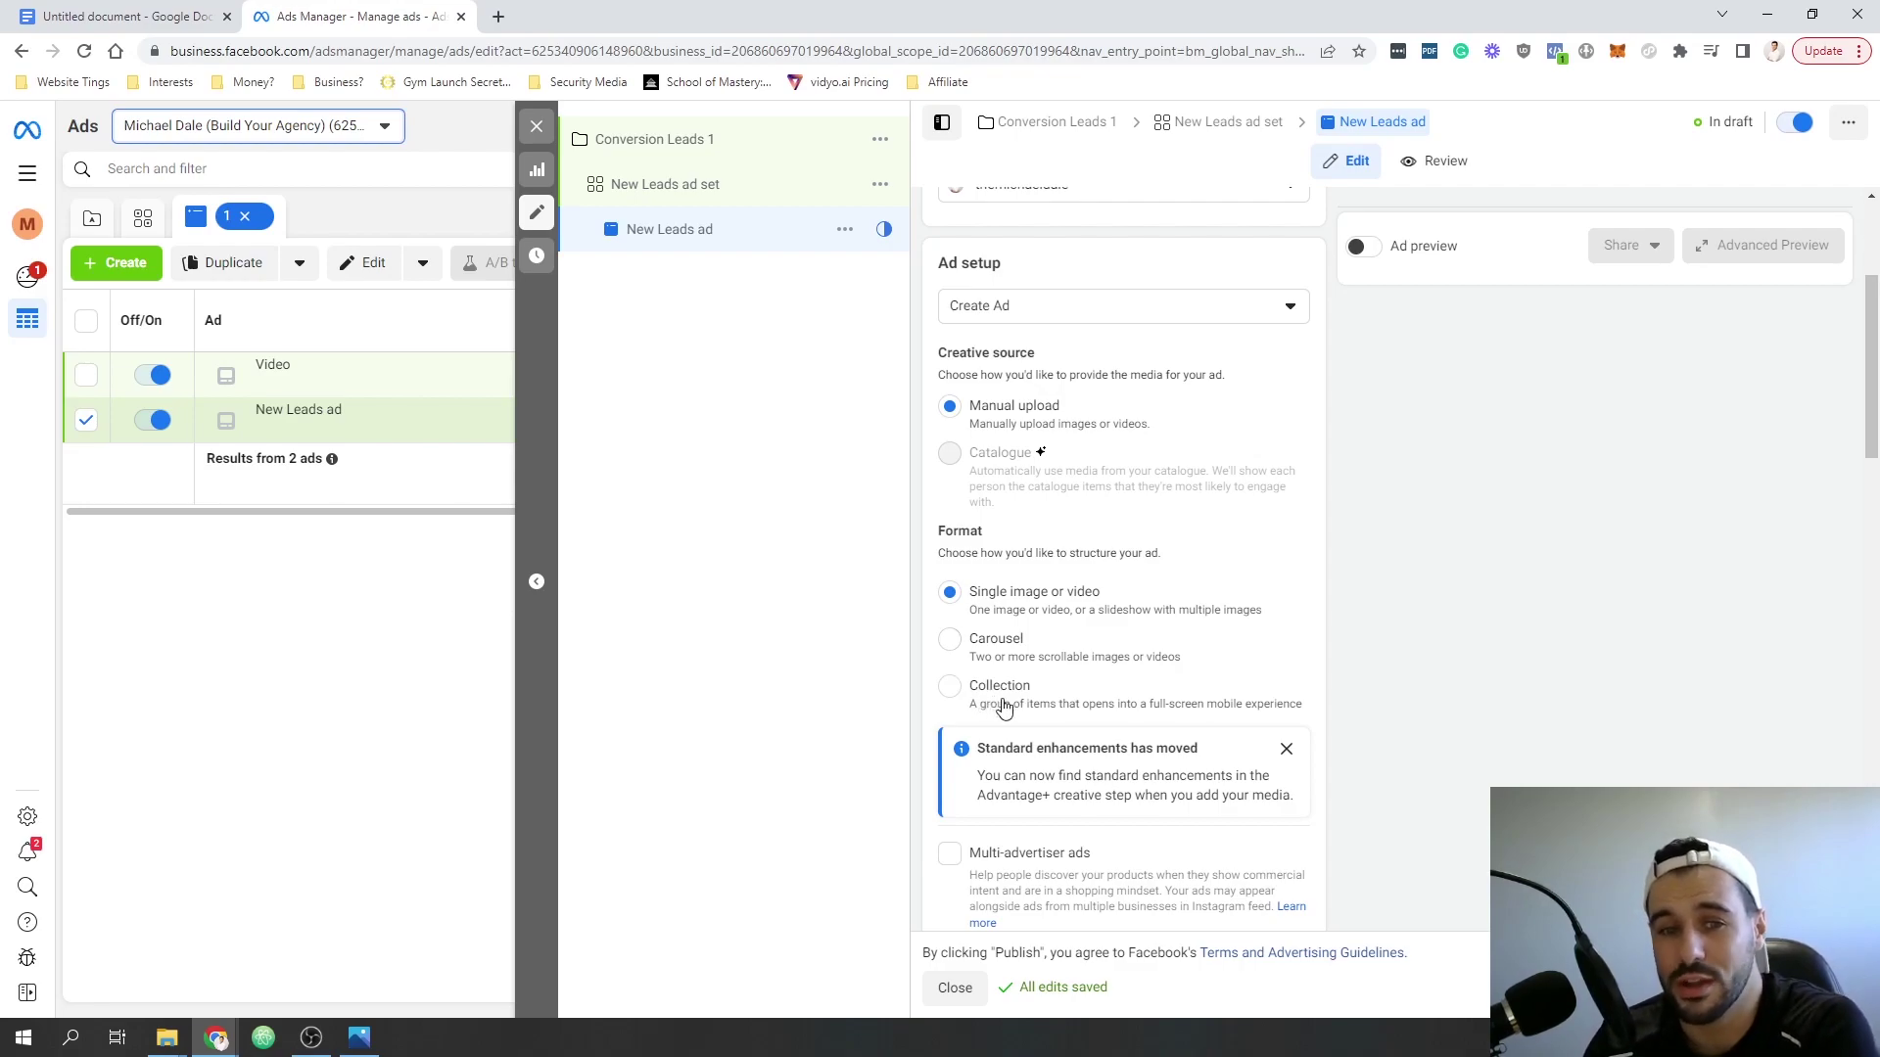
pyautogui.scroll(-3, 1048, 729)
pyautogui.scroll(-9, 1049, 730)
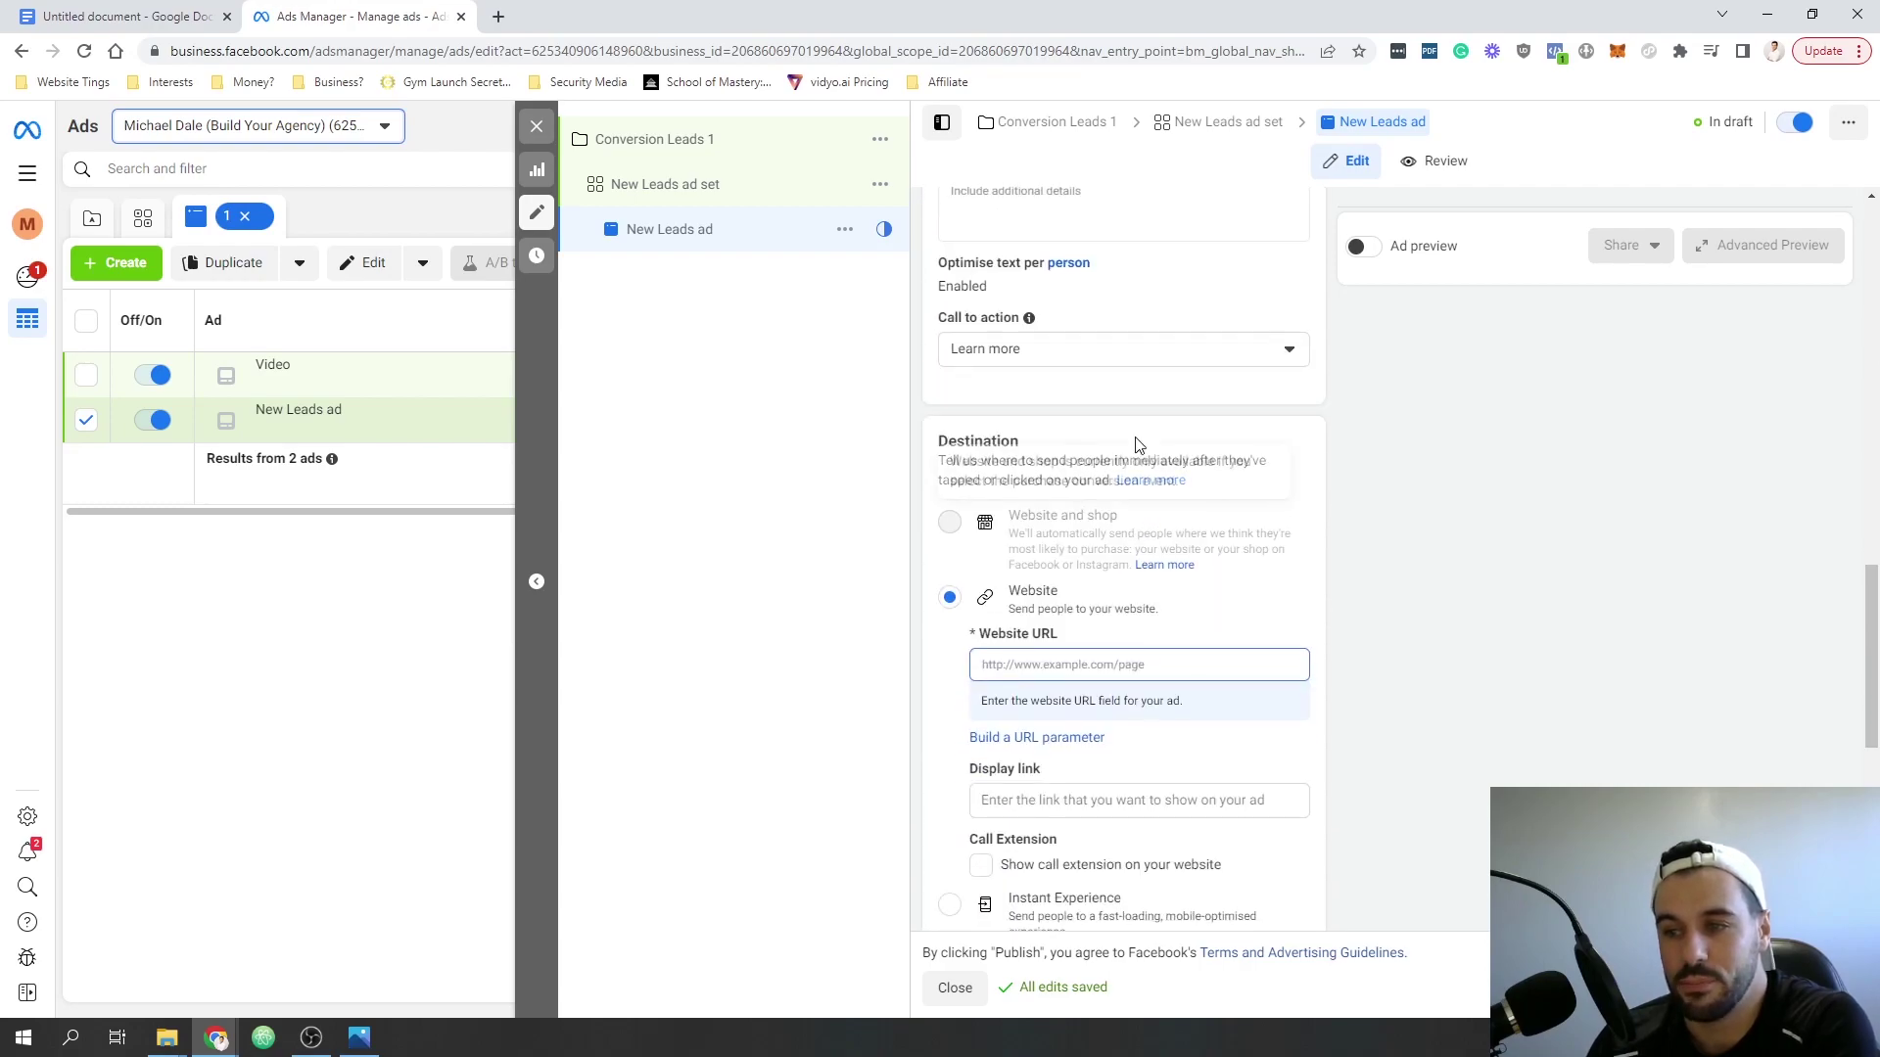
pyautogui.scroll(6, 1096, 529)
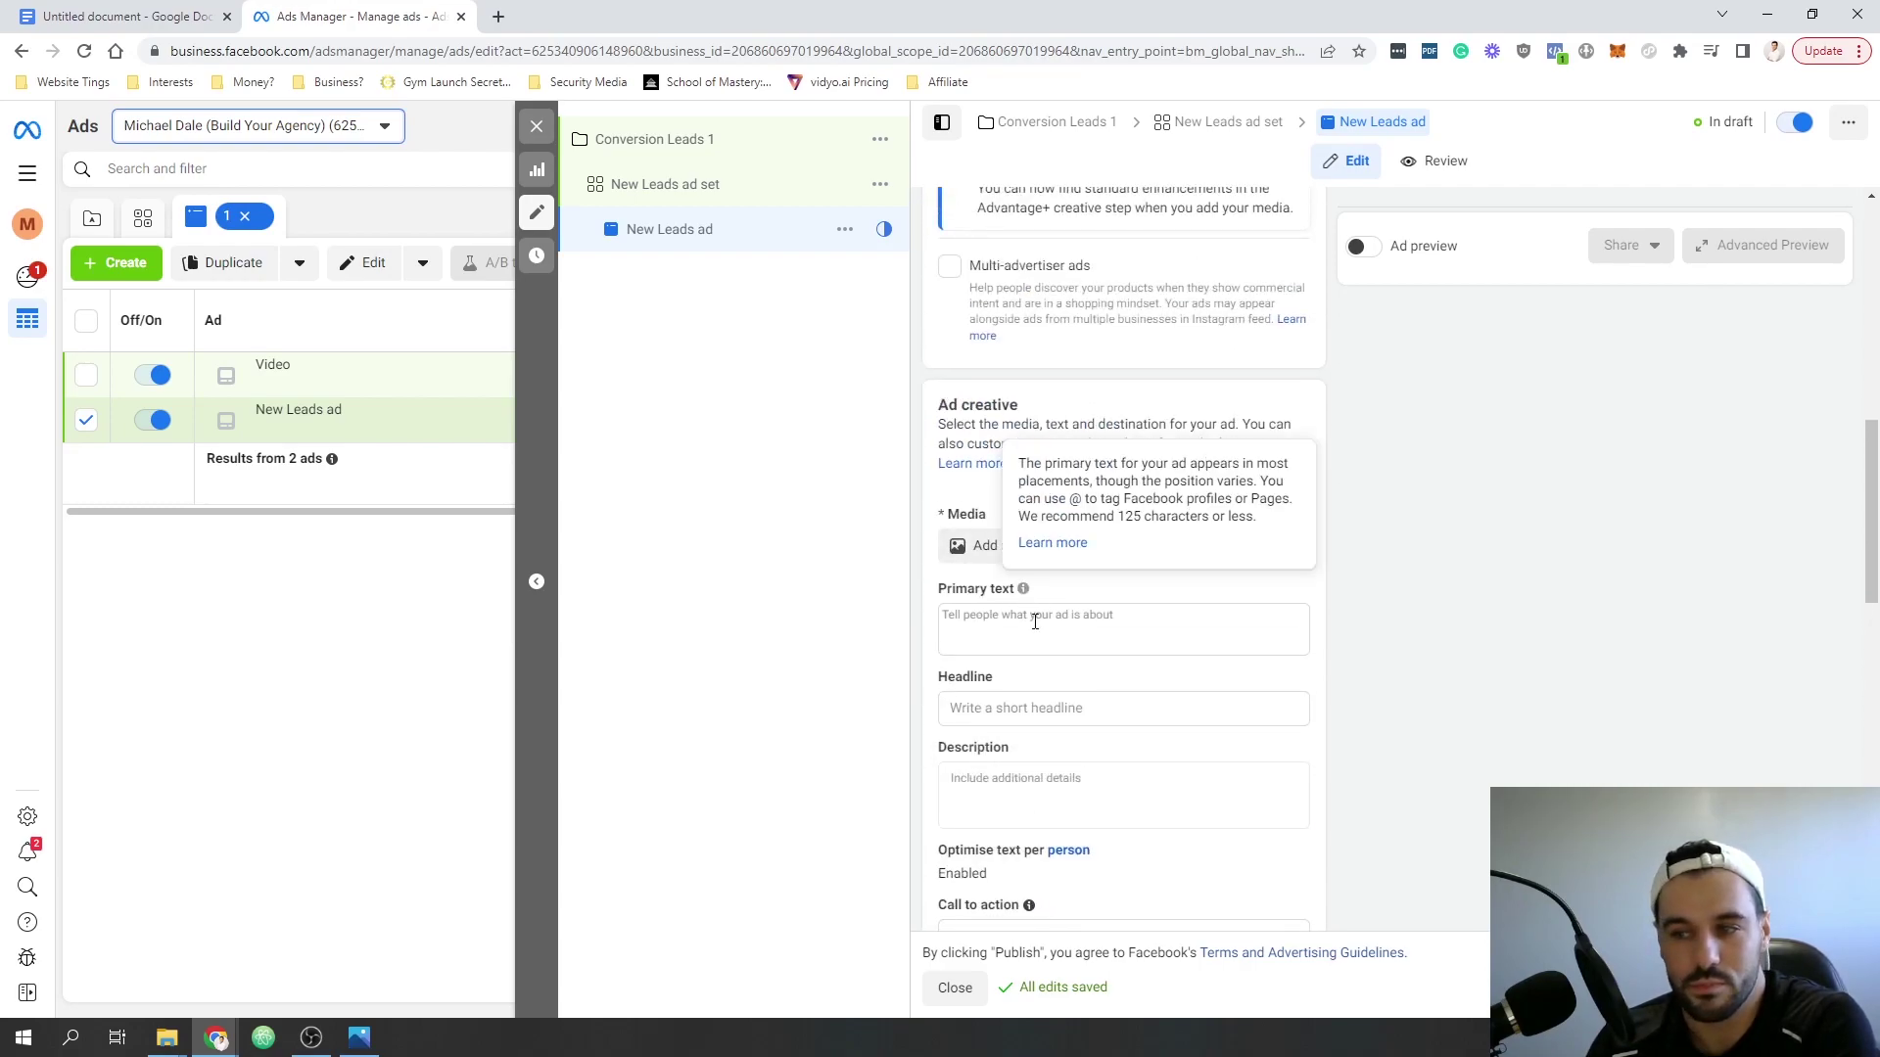
pyautogui.click(1035, 616)
pyautogui.click(1245, 537)
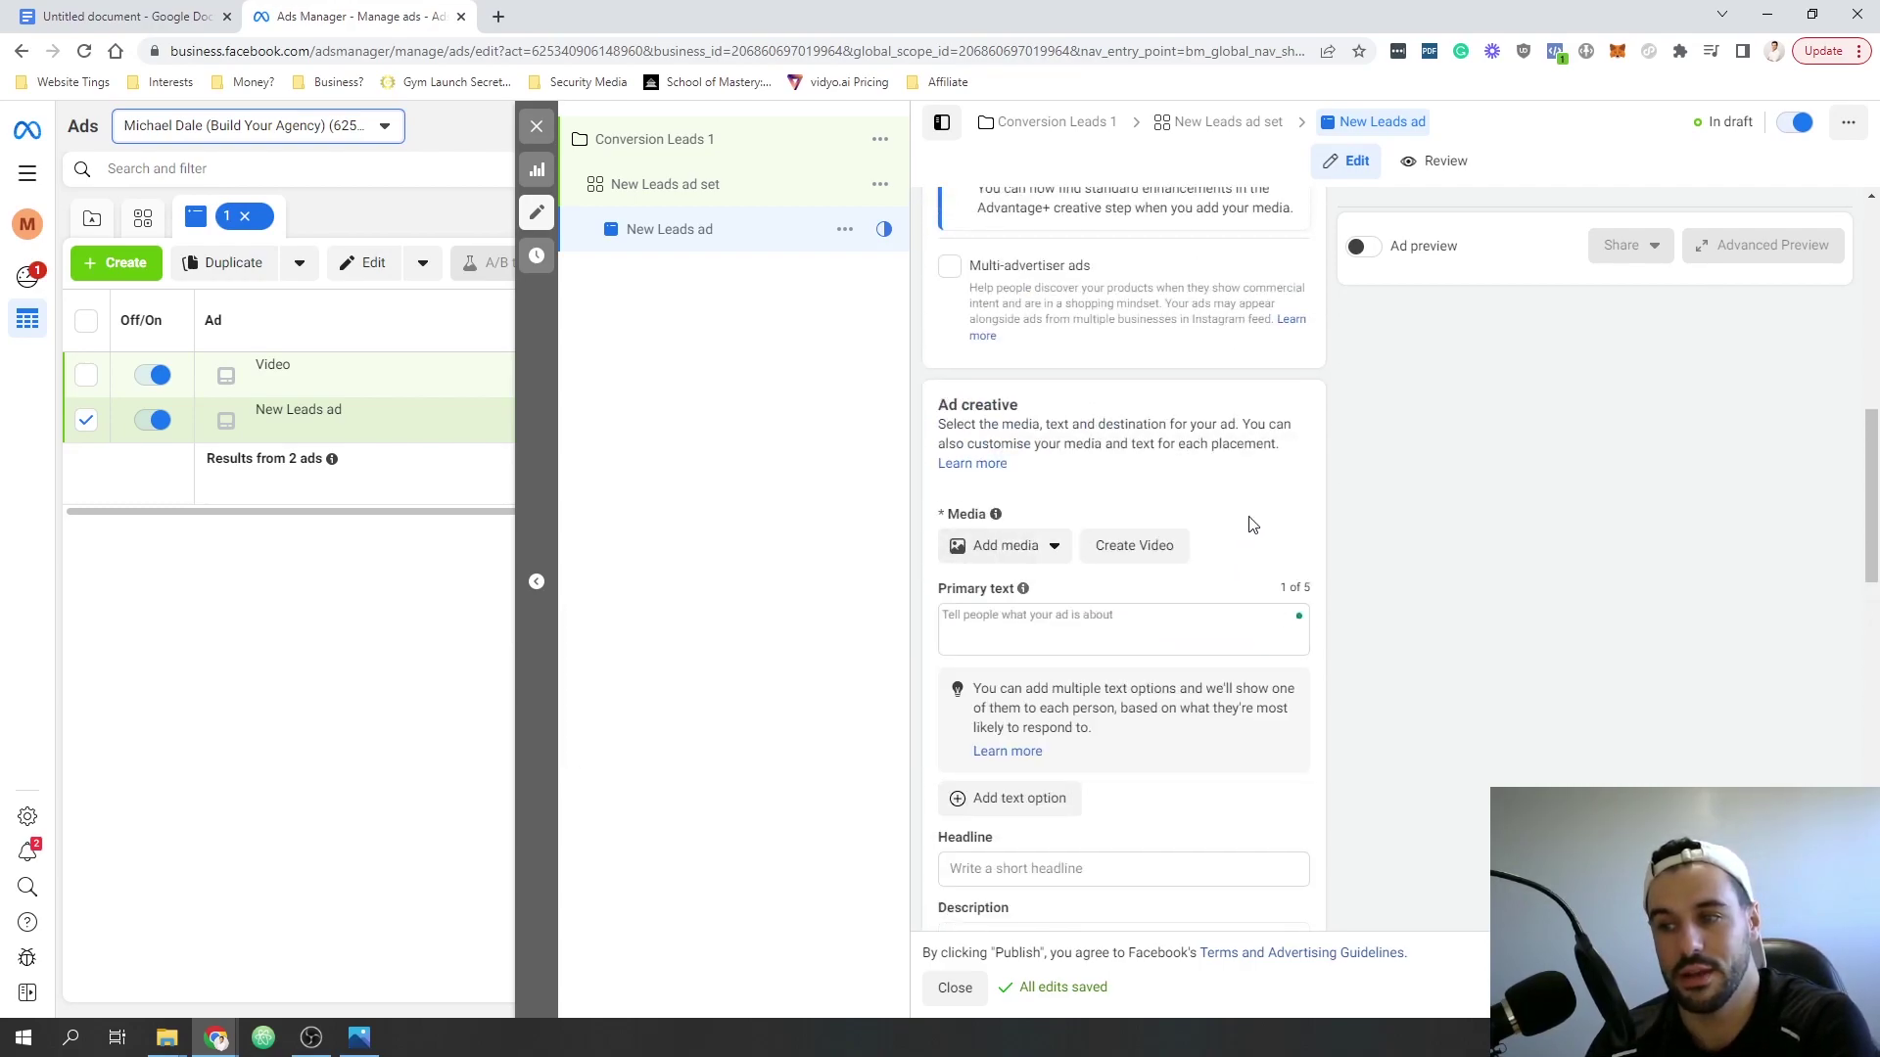
pyautogui.click(1070, 640)
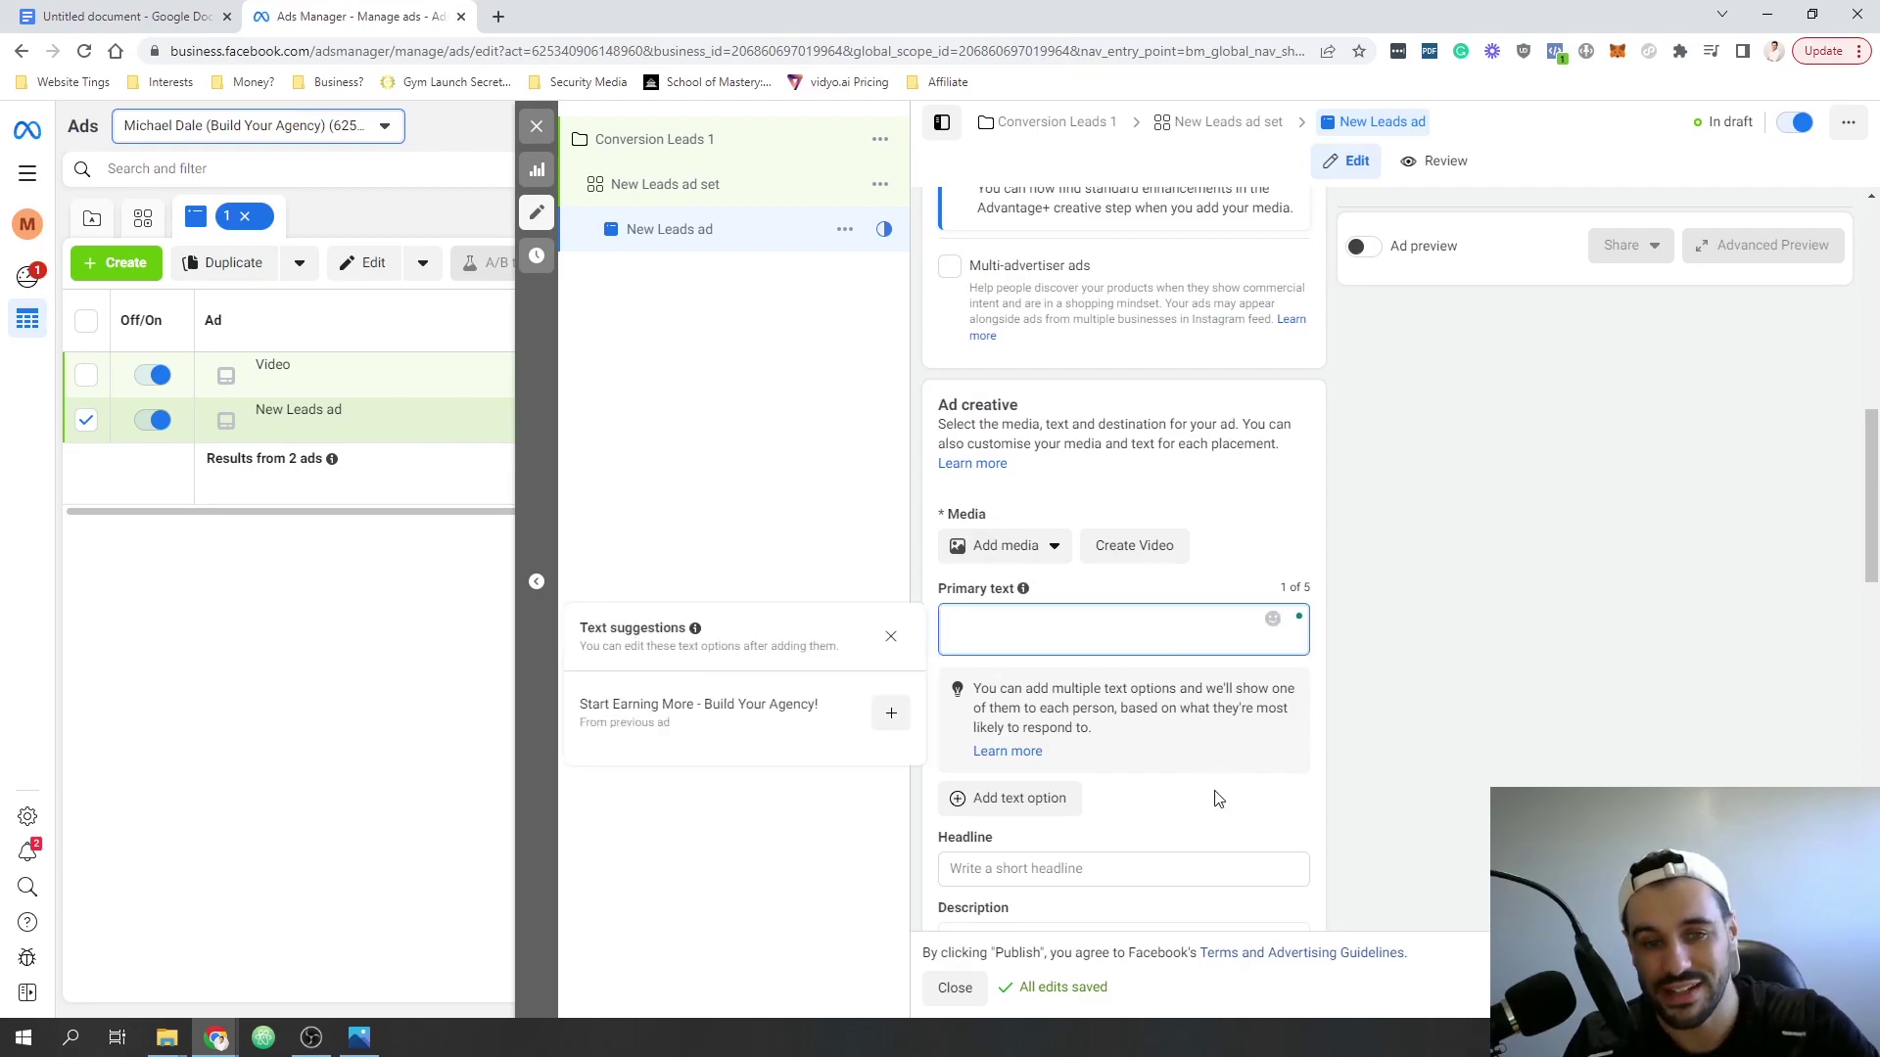
pyautogui.click(1219, 815)
pyautogui.scroll(-2, 1213, 812)
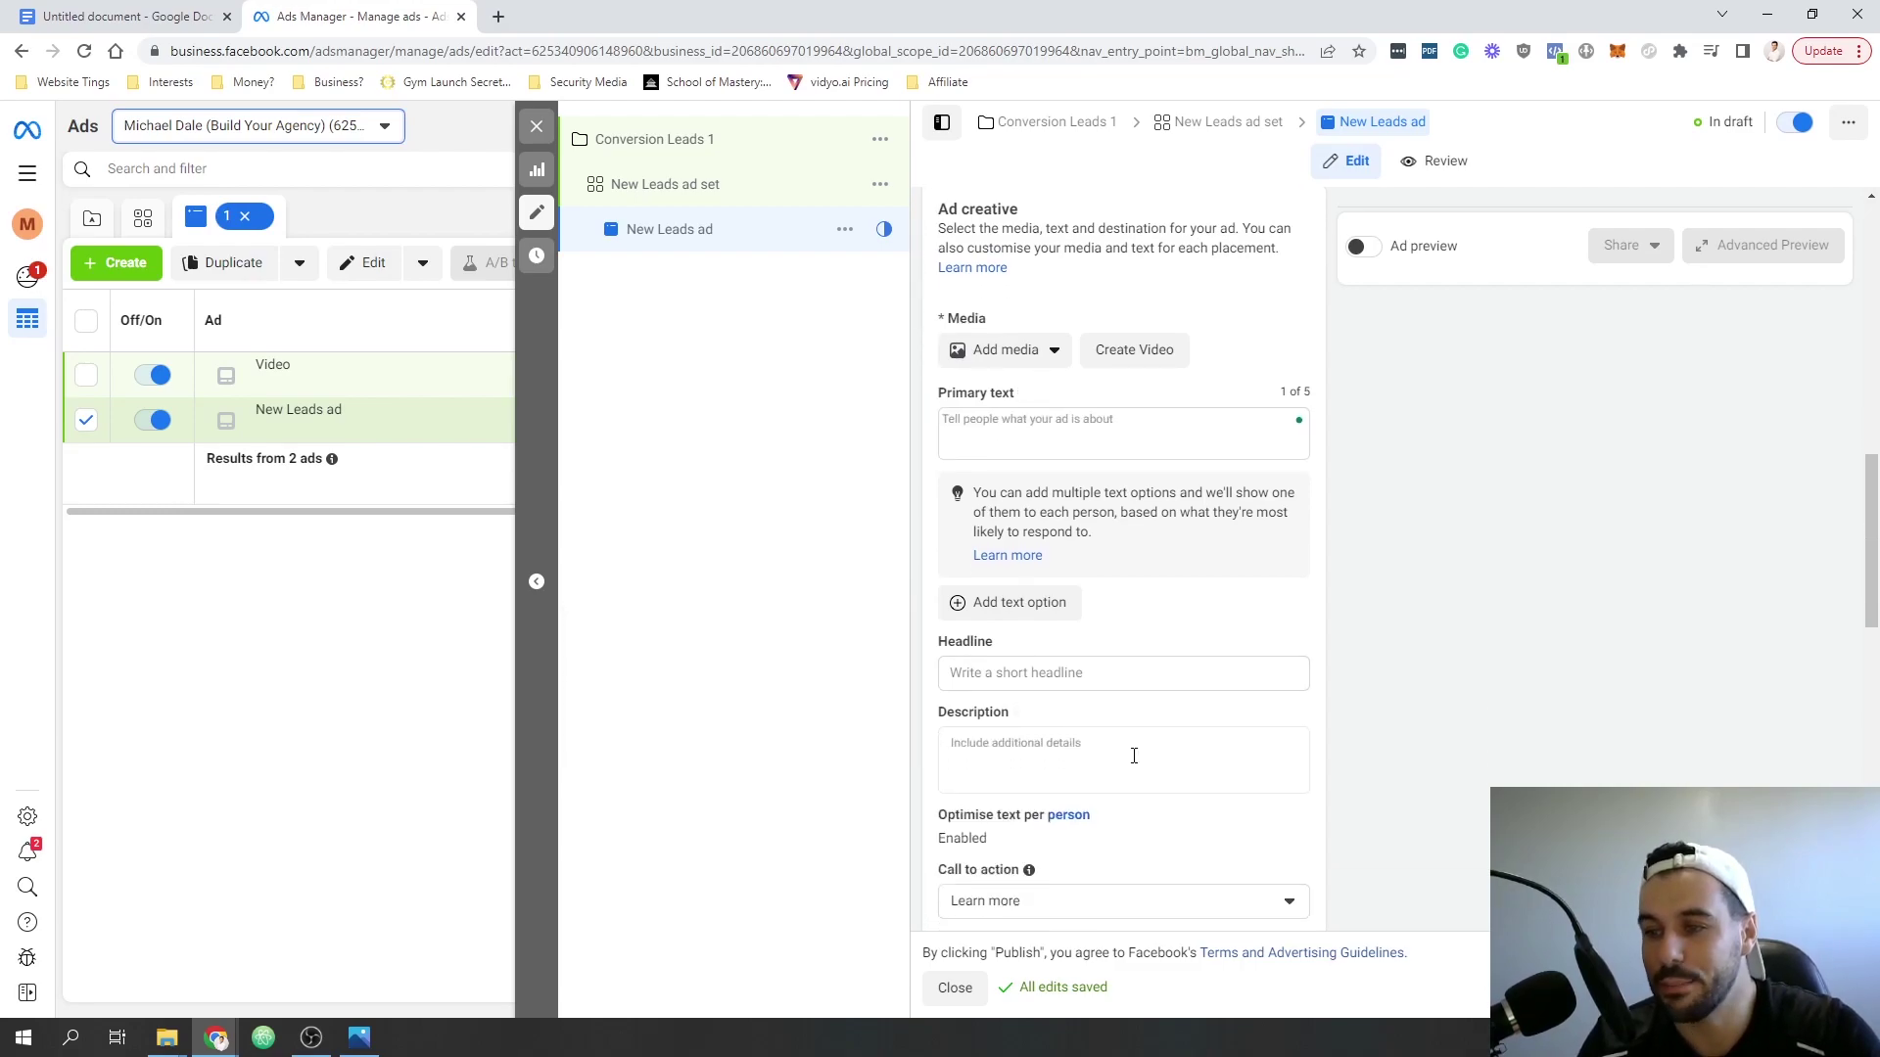
# - Examine the Headline and Description fields in the ad creative without entering text
pyautogui.click(1052, 672)
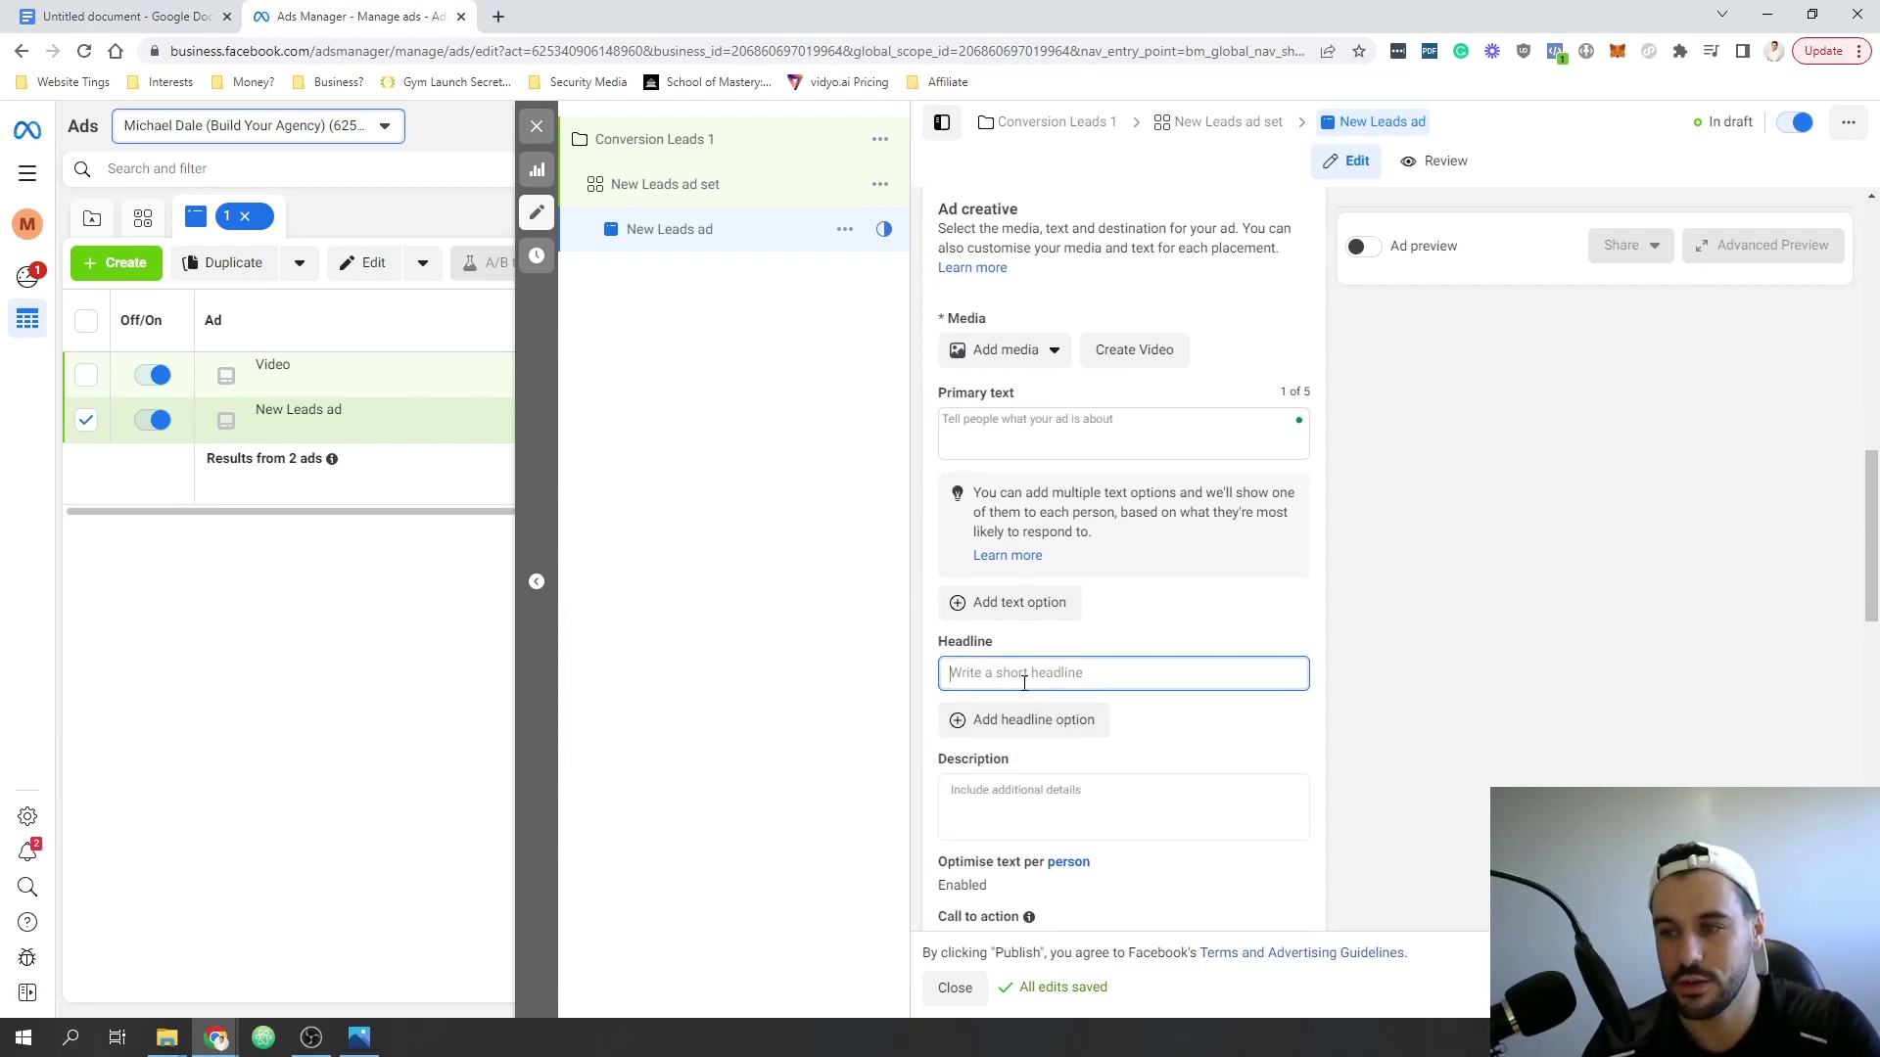
pyautogui.click(1046, 806)
pyautogui.scroll(-3, 1046, 805)
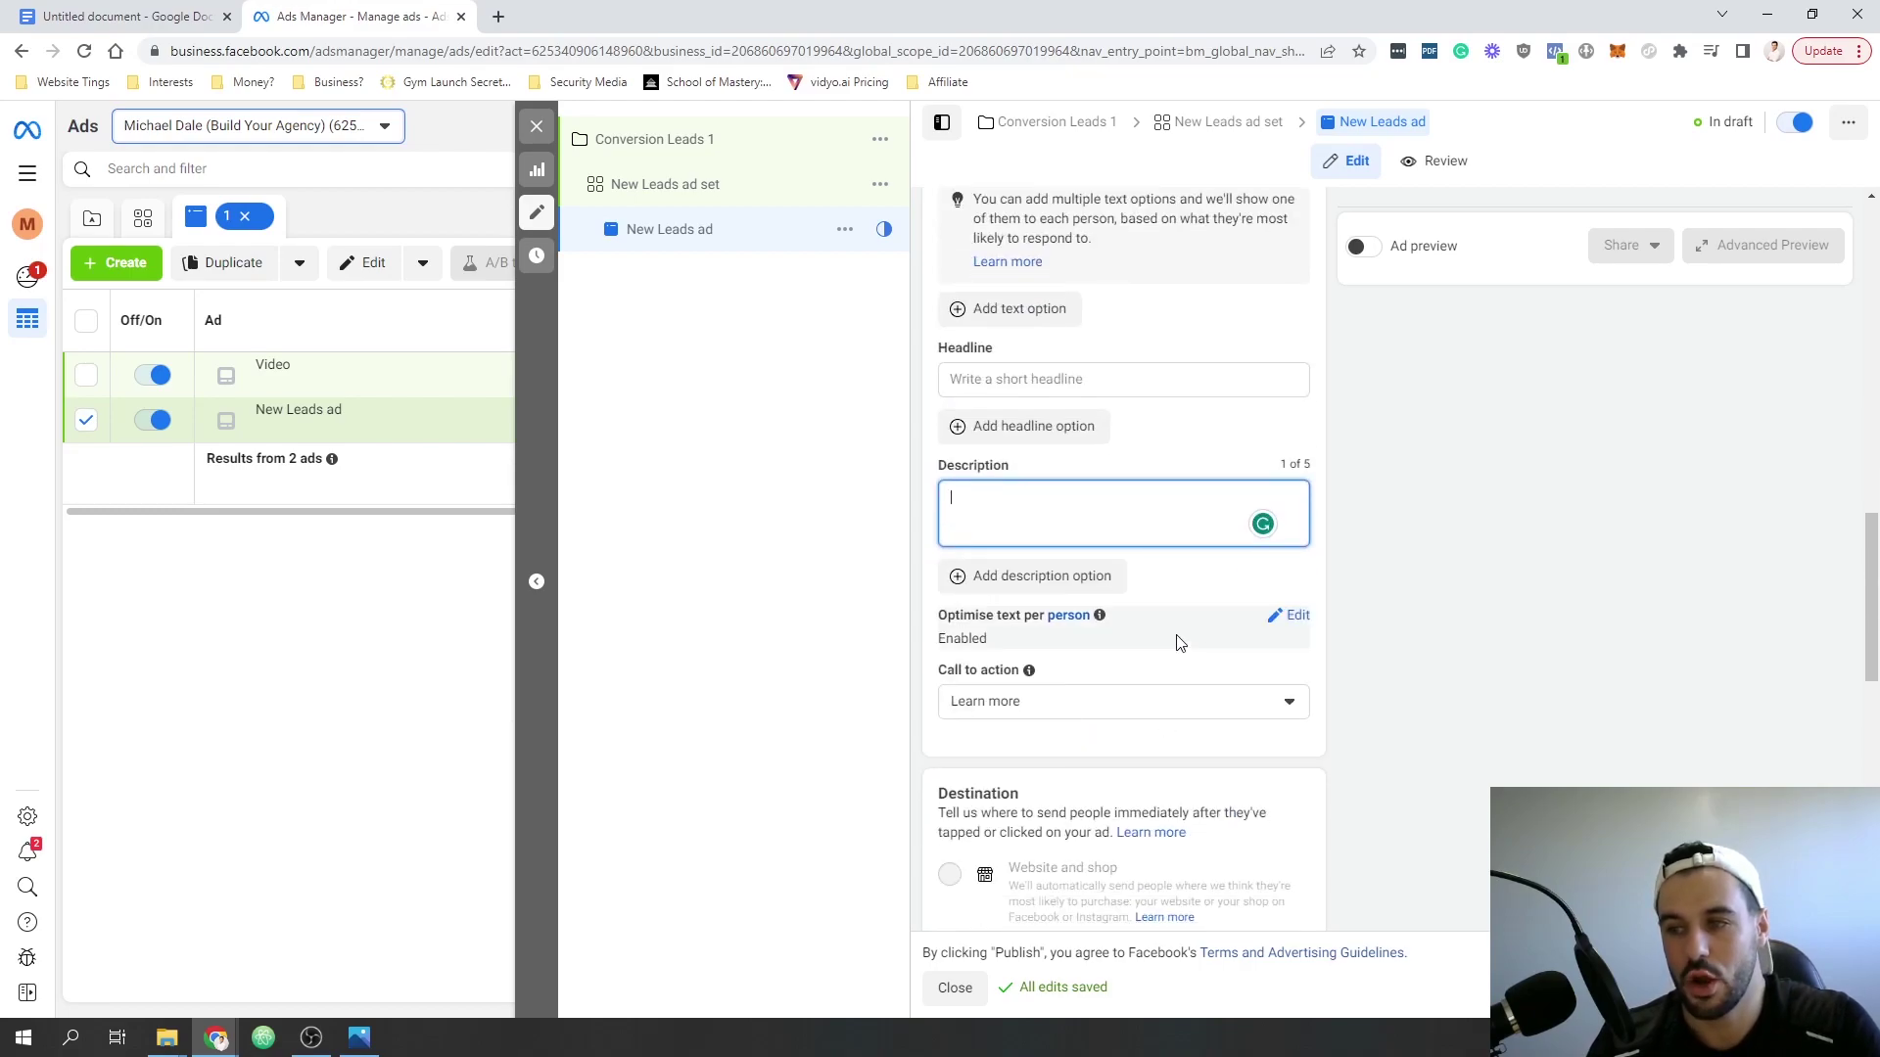
pyautogui.click(920, 537)
# - Look through the available call-to-action options for the ad and keep Learn more
pyautogui.click(1012, 701)
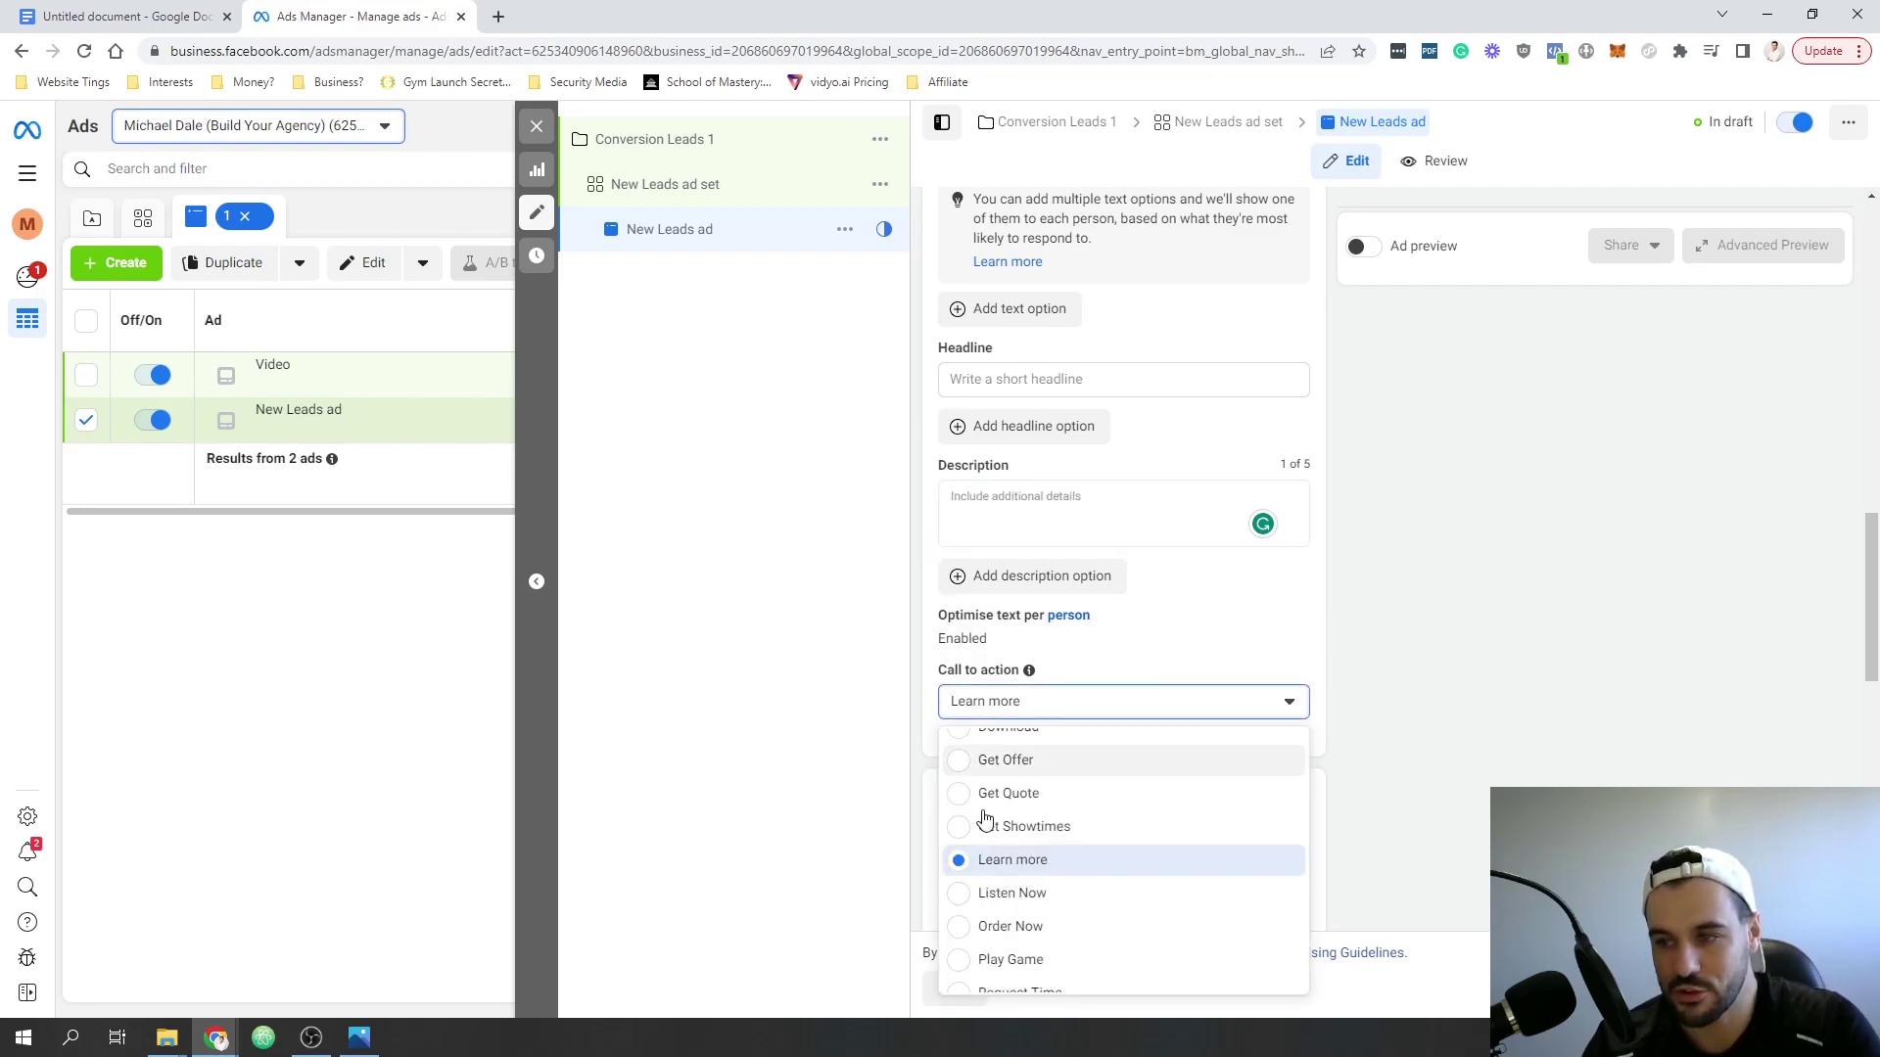
pyautogui.scroll(1, 999, 813)
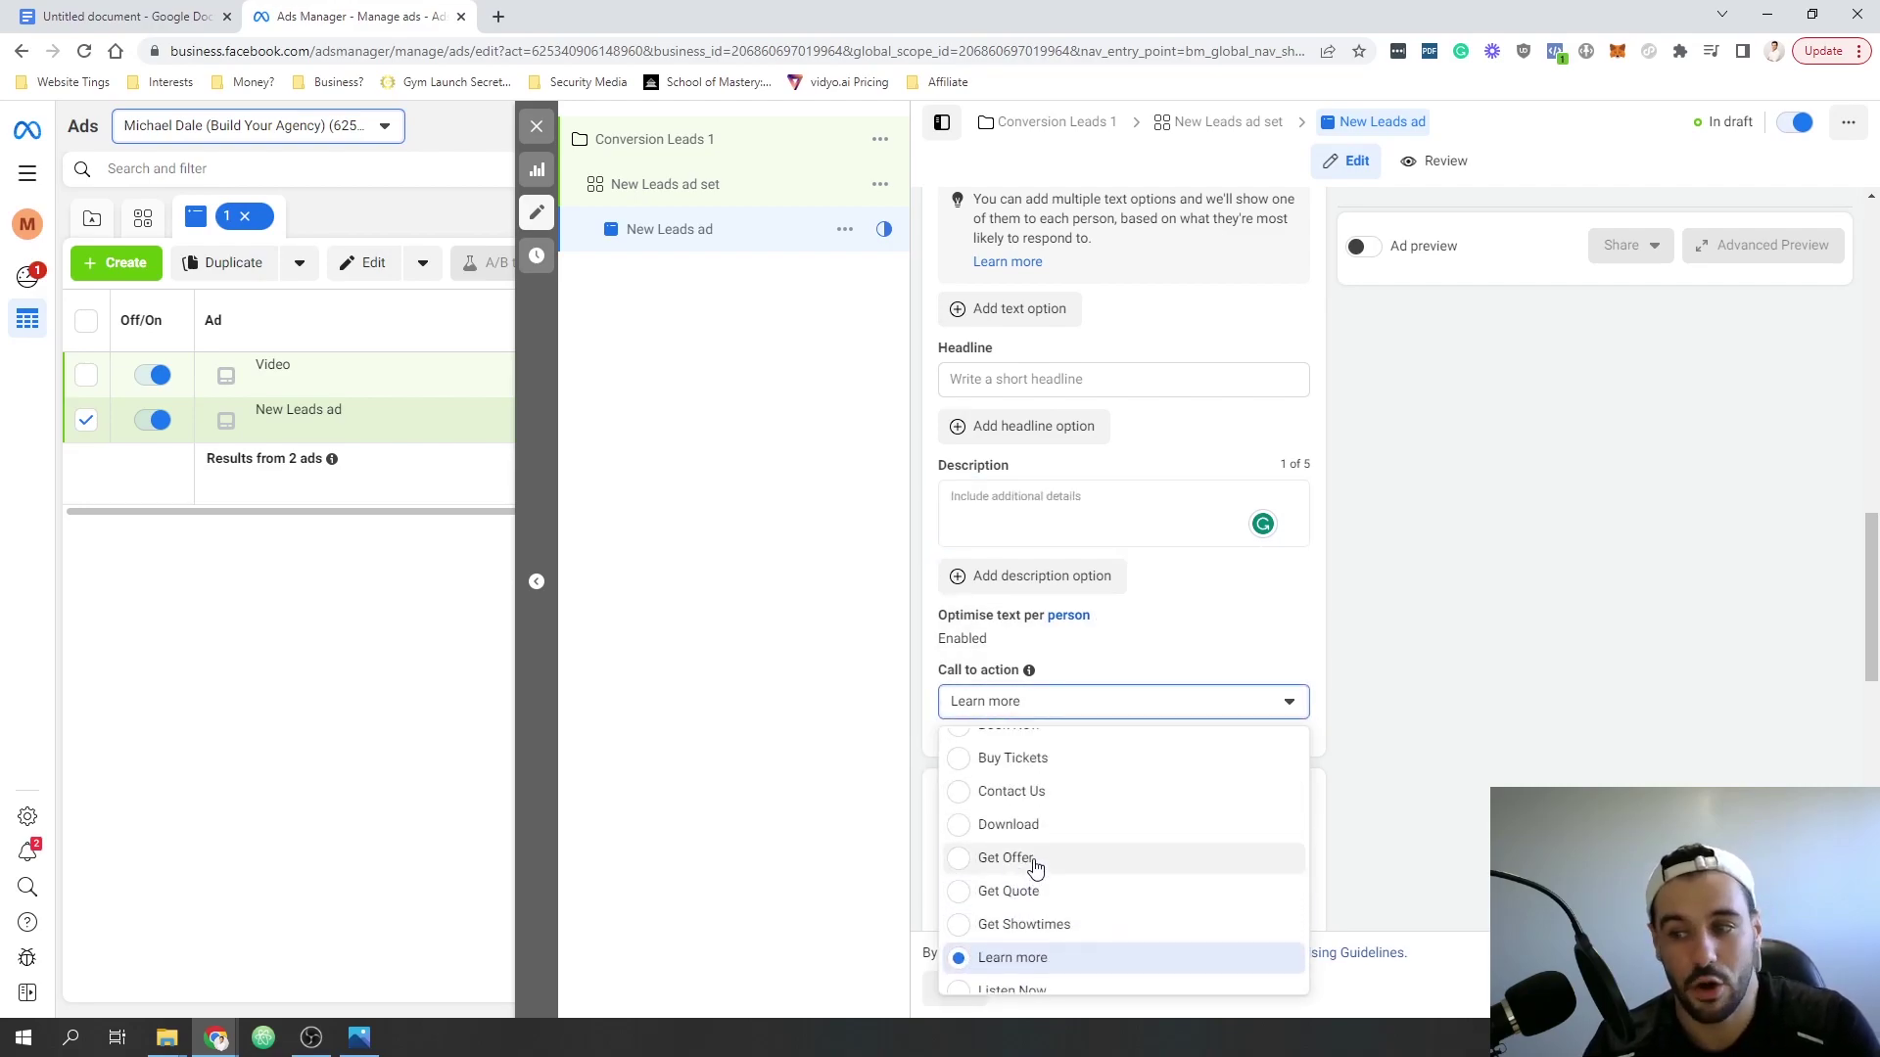
pyautogui.scroll(1, 1034, 868)
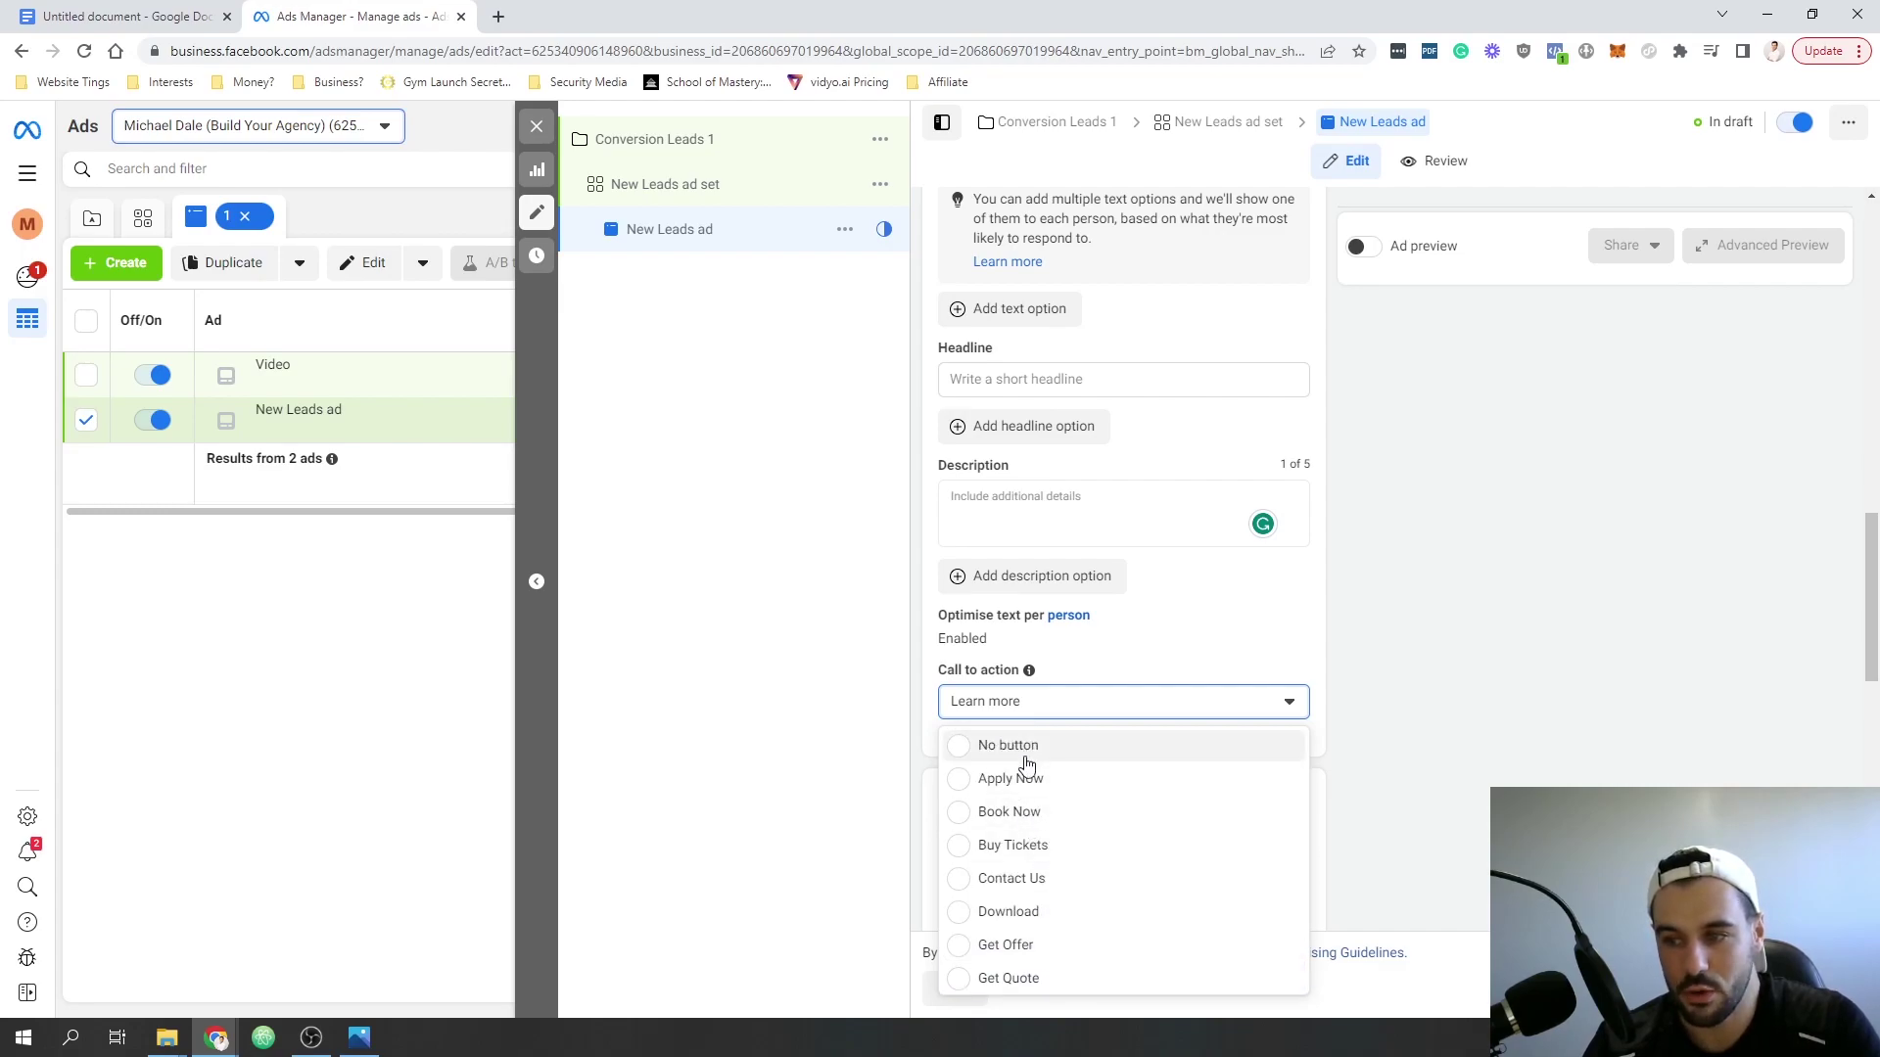
pyautogui.scroll(-1, 1028, 844)
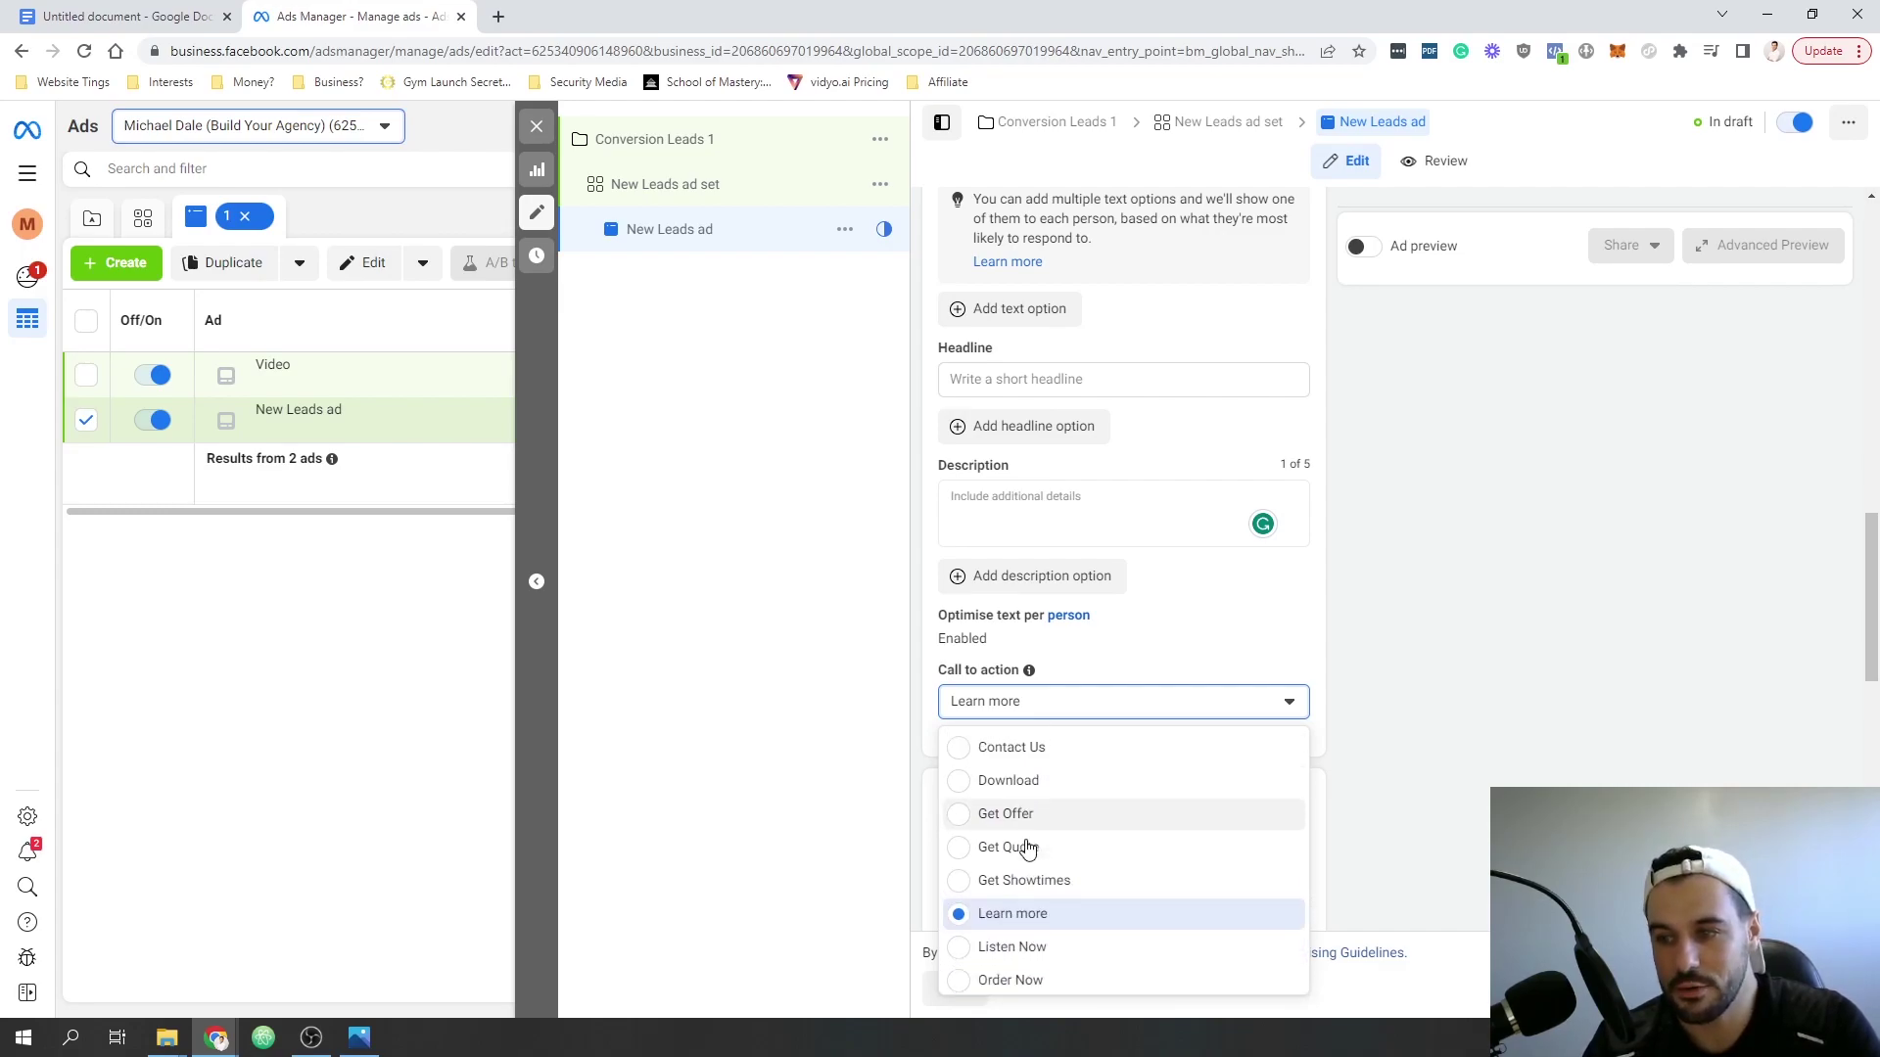
pyautogui.scroll(-2, 1028, 848)
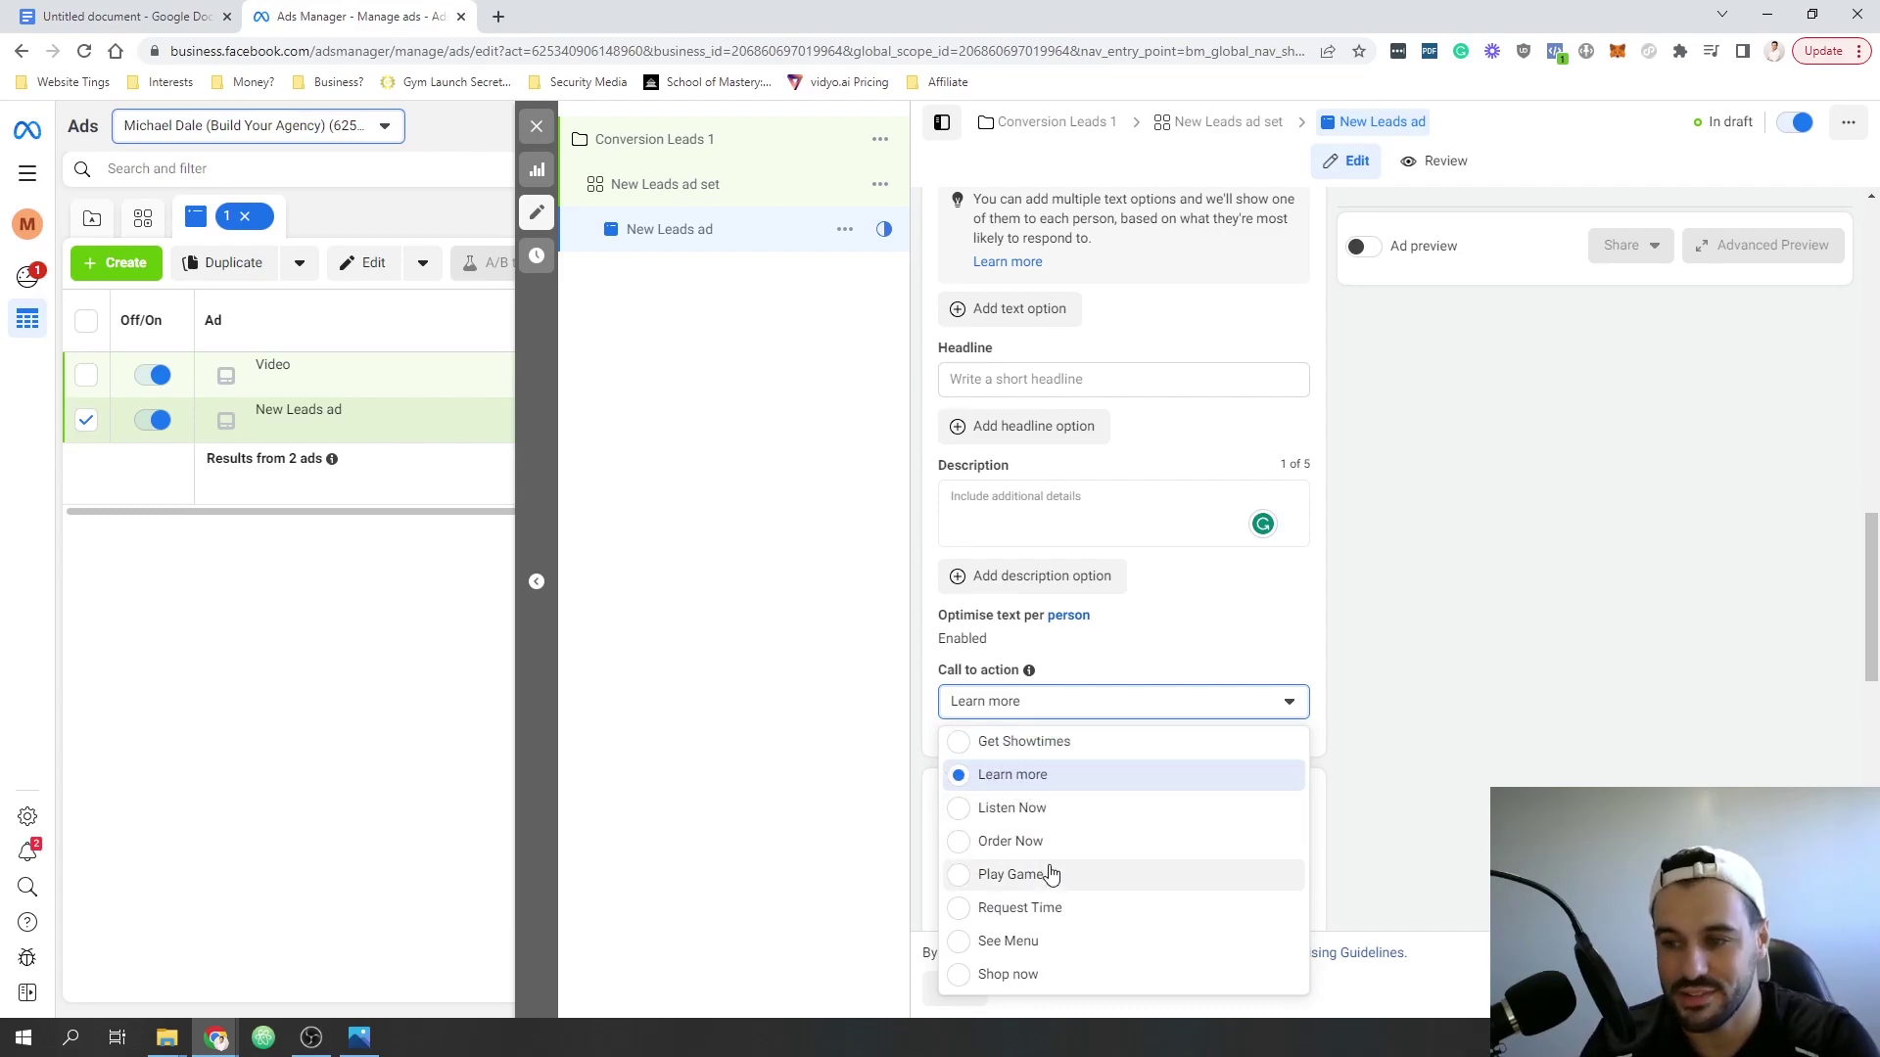
pyautogui.scroll(-2, 1050, 875)
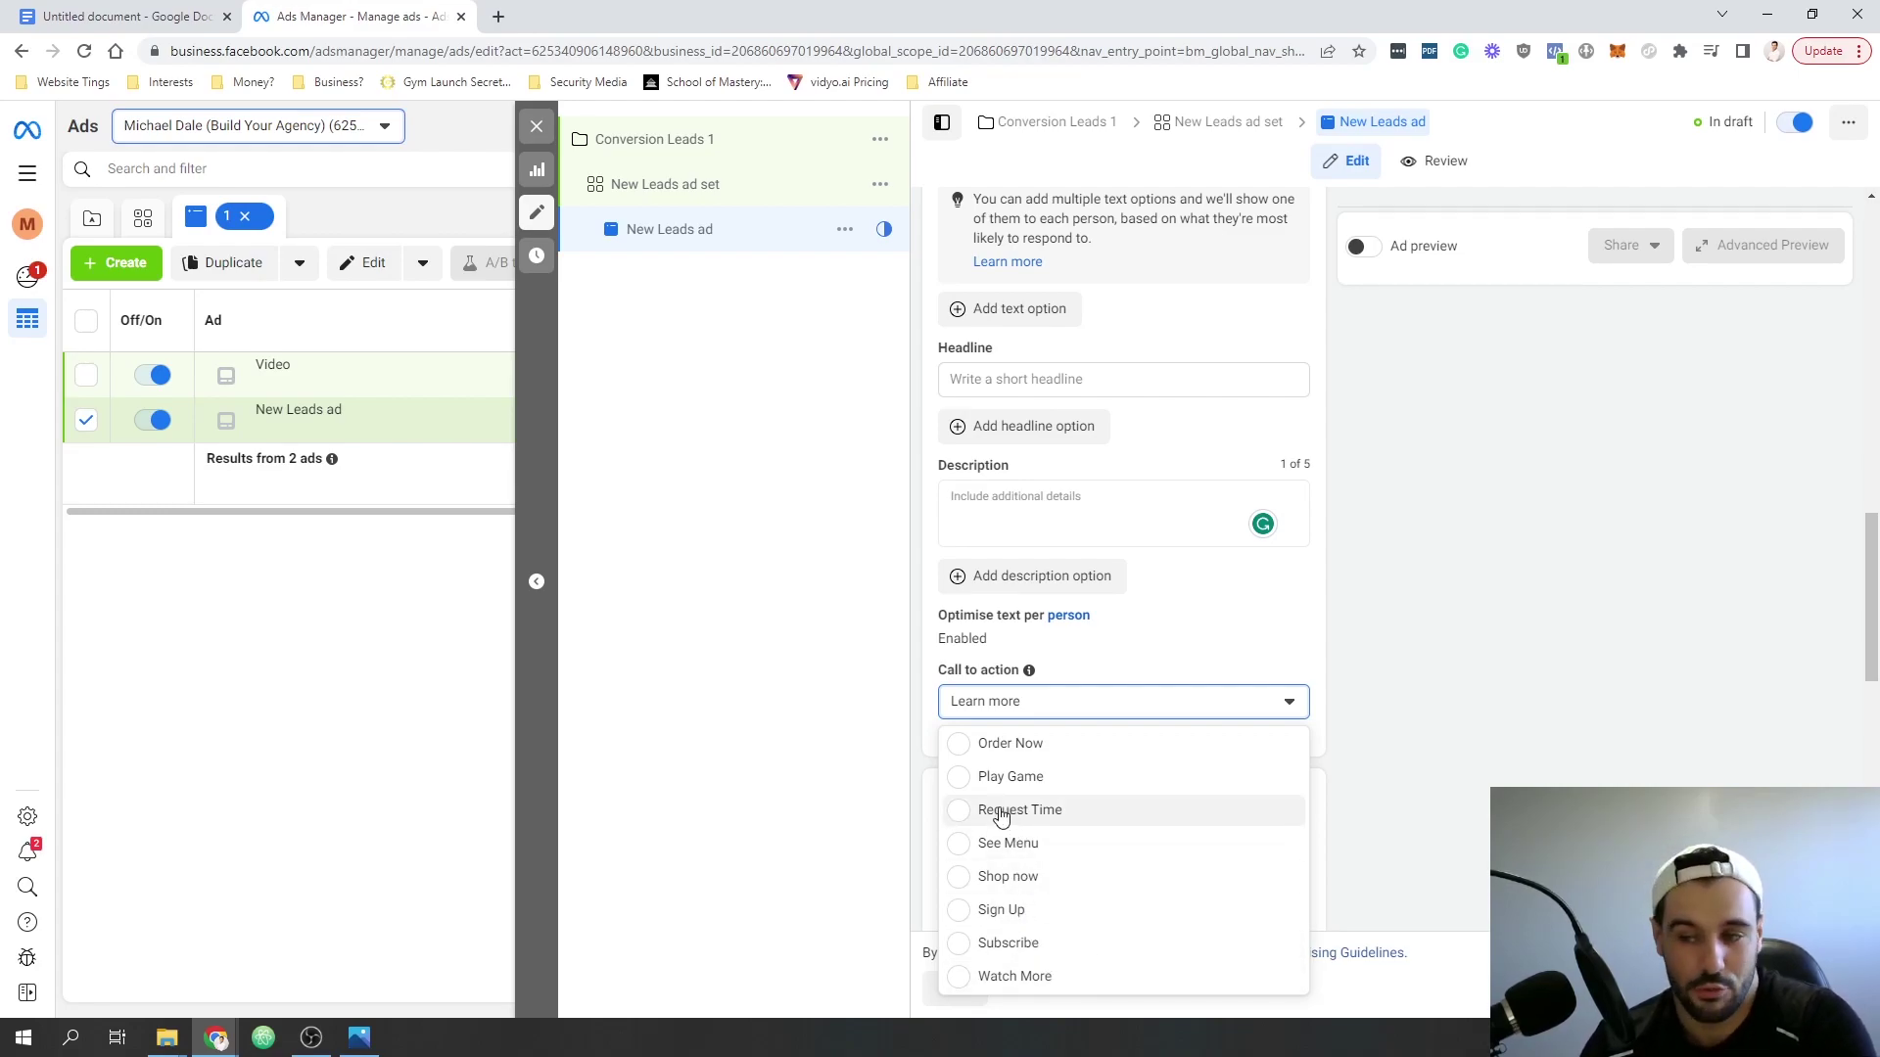
pyautogui.click(919, 763)
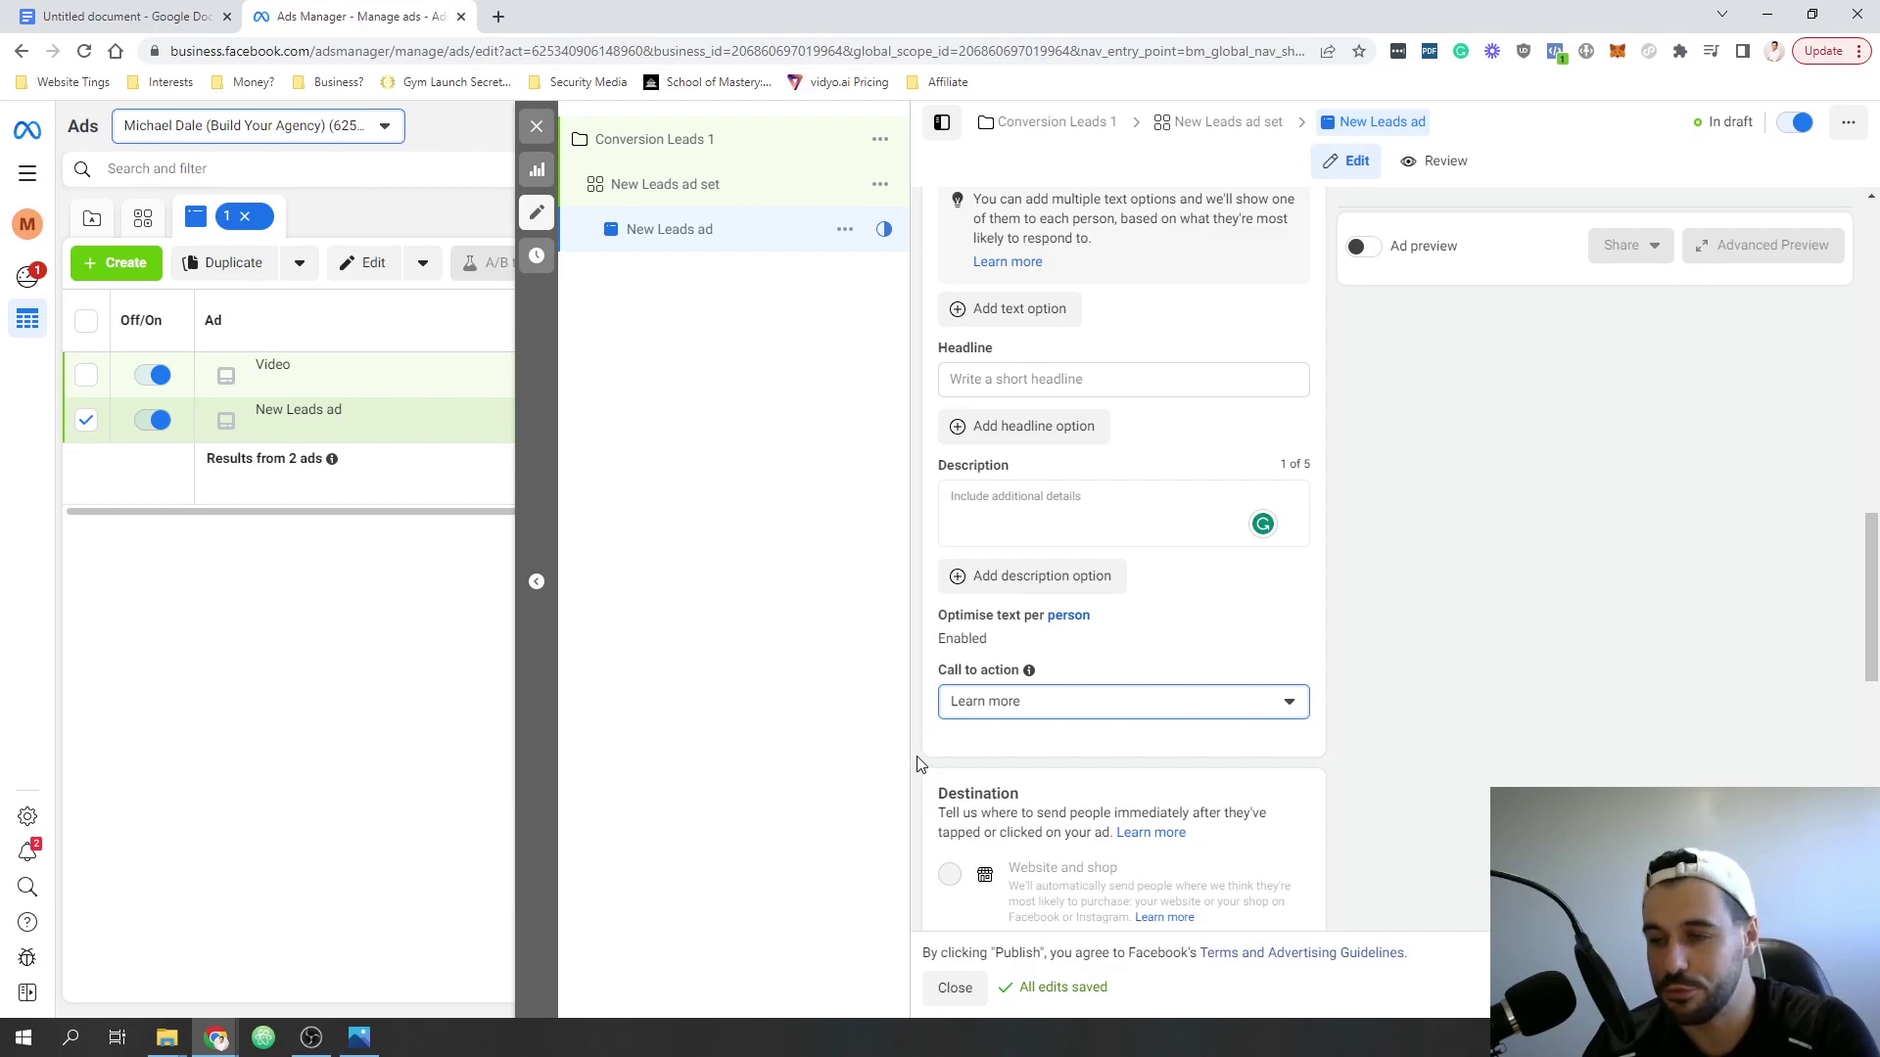
# - Examine the ad's Website URL destination field and its Languages and Tracking settings
pyautogui.scroll(-5, 921, 761)
pyautogui.click(1023, 534)
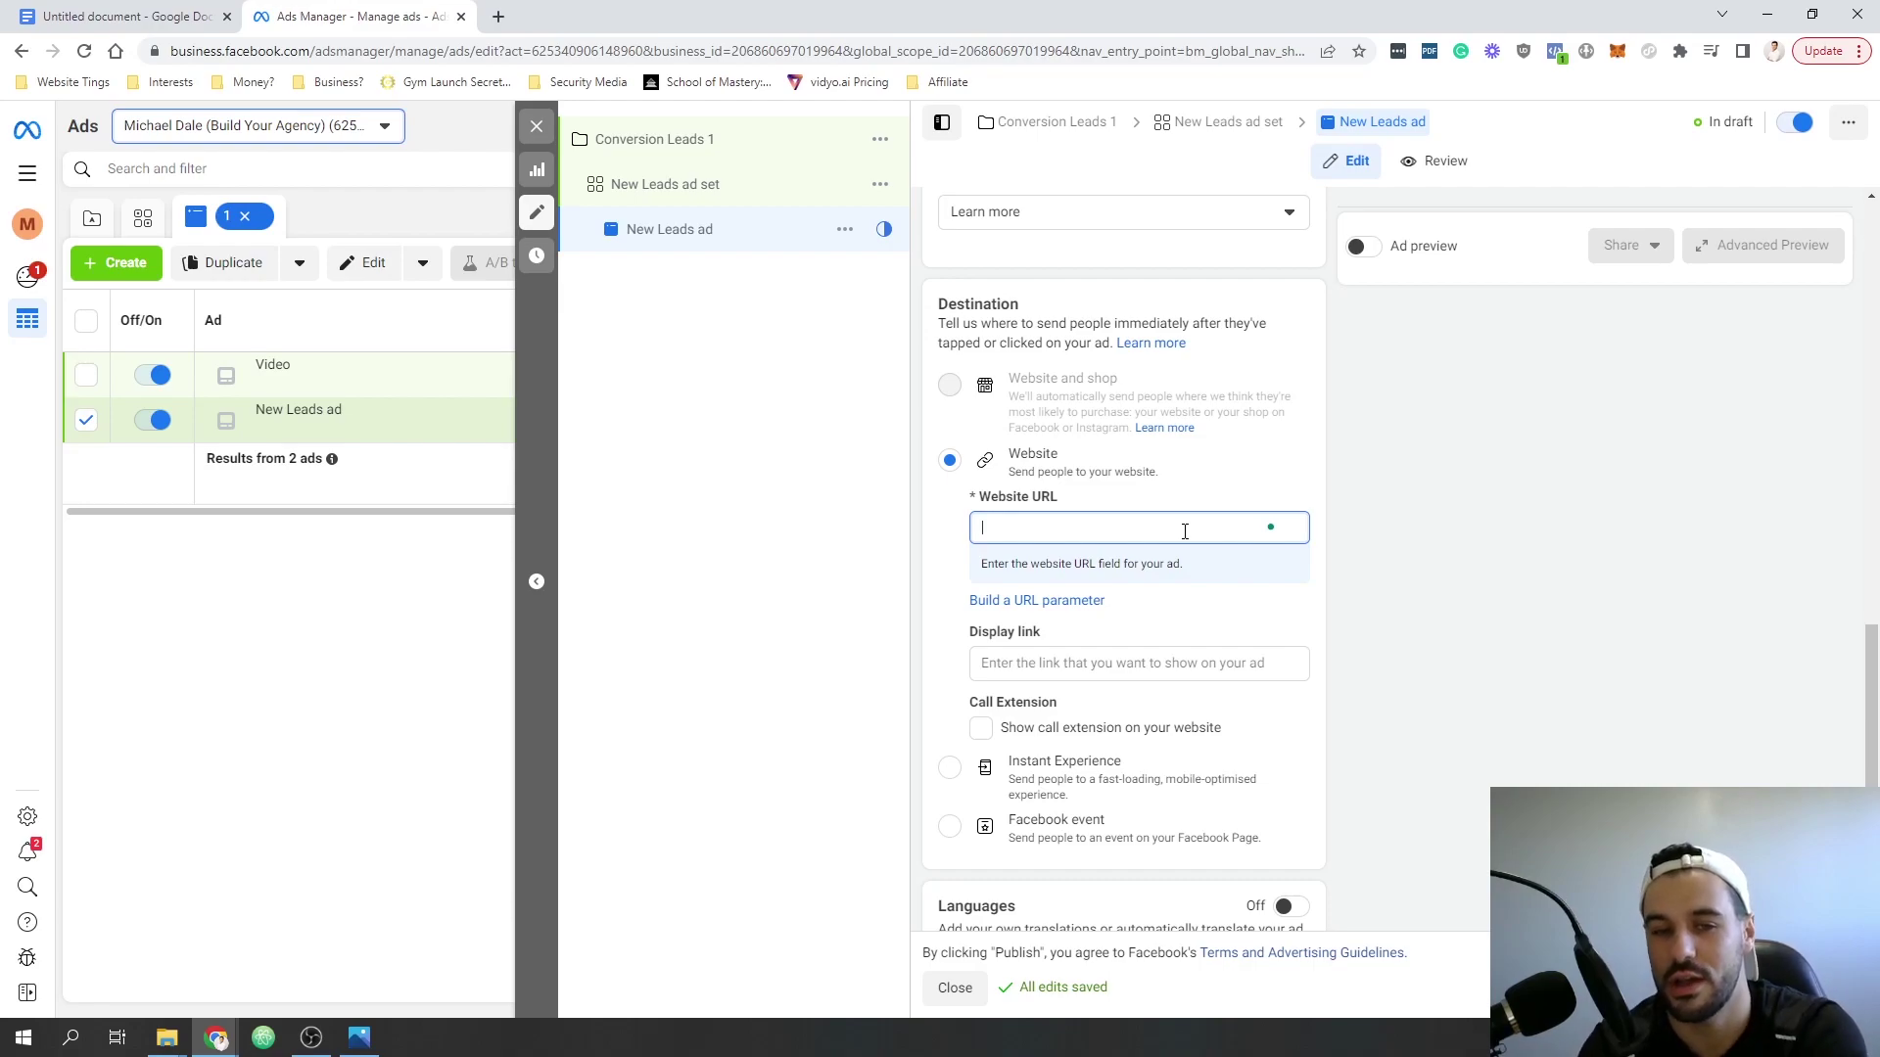
pyautogui.click(919, 562)
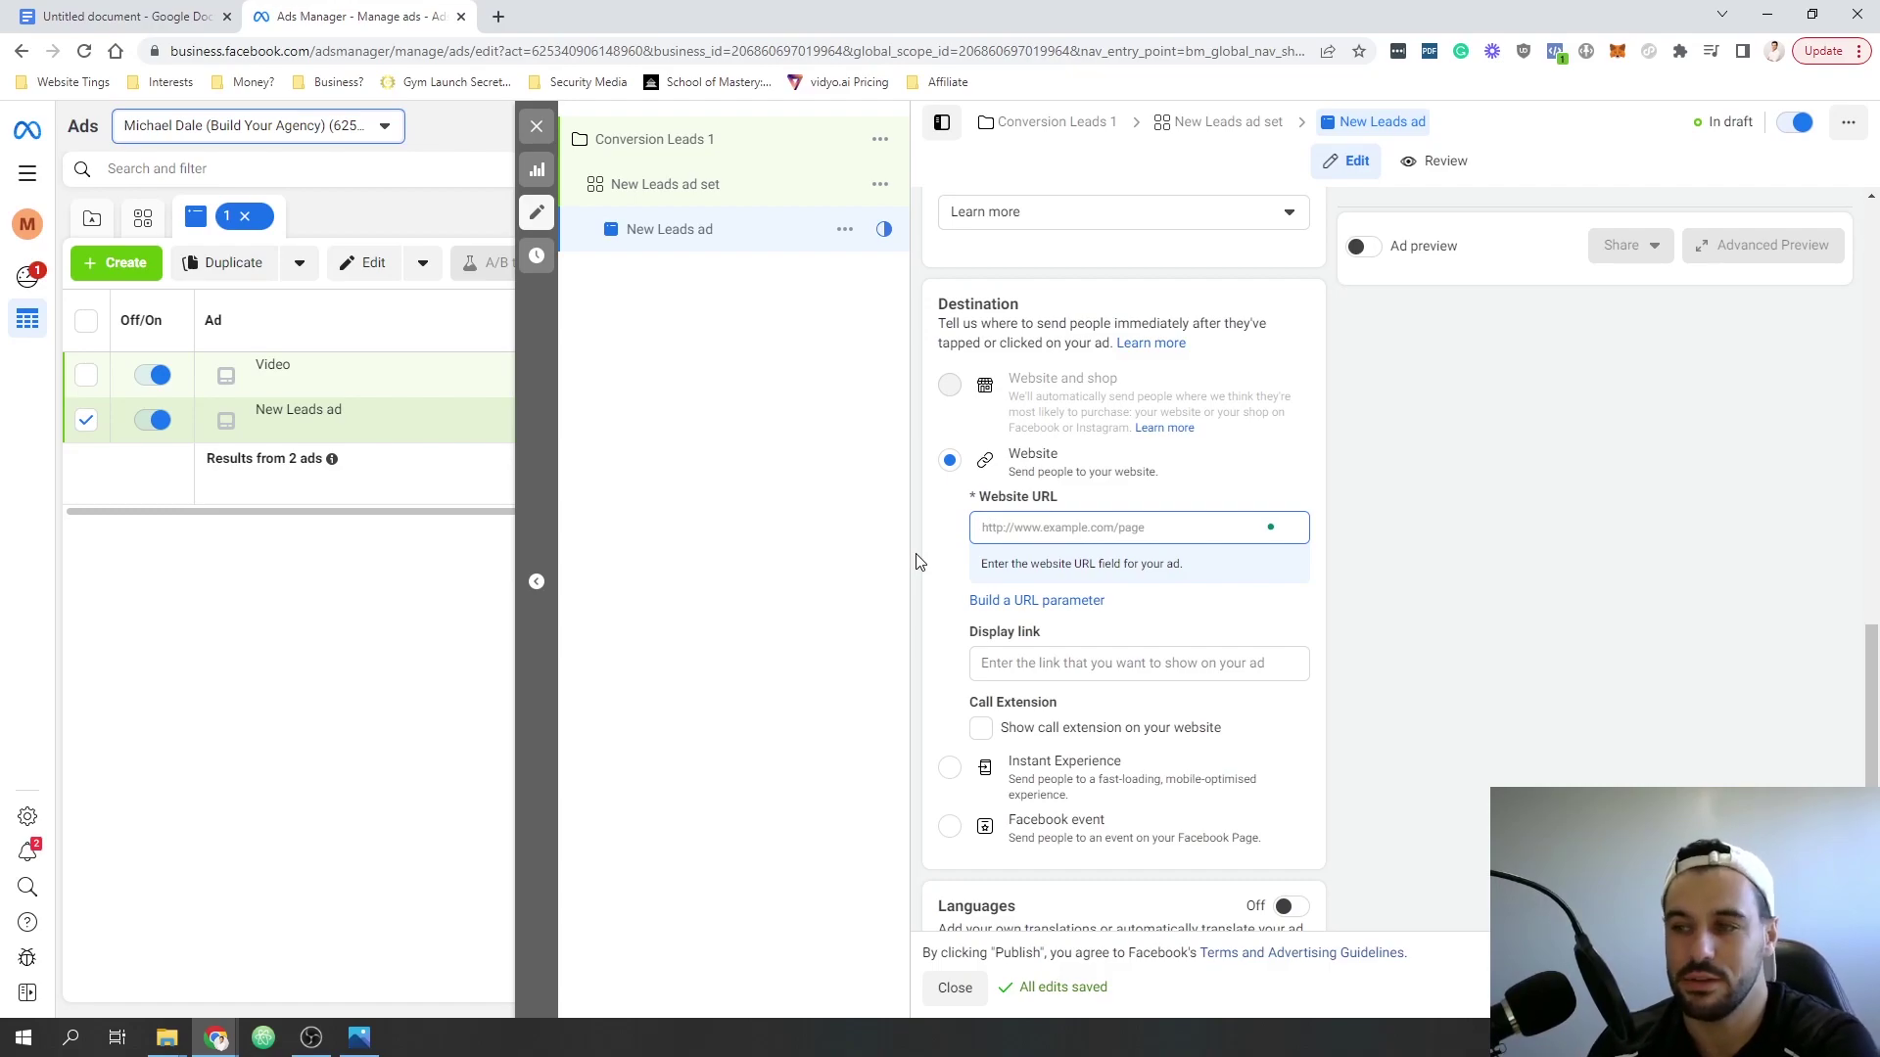
pyautogui.scroll(-5, 923, 560)
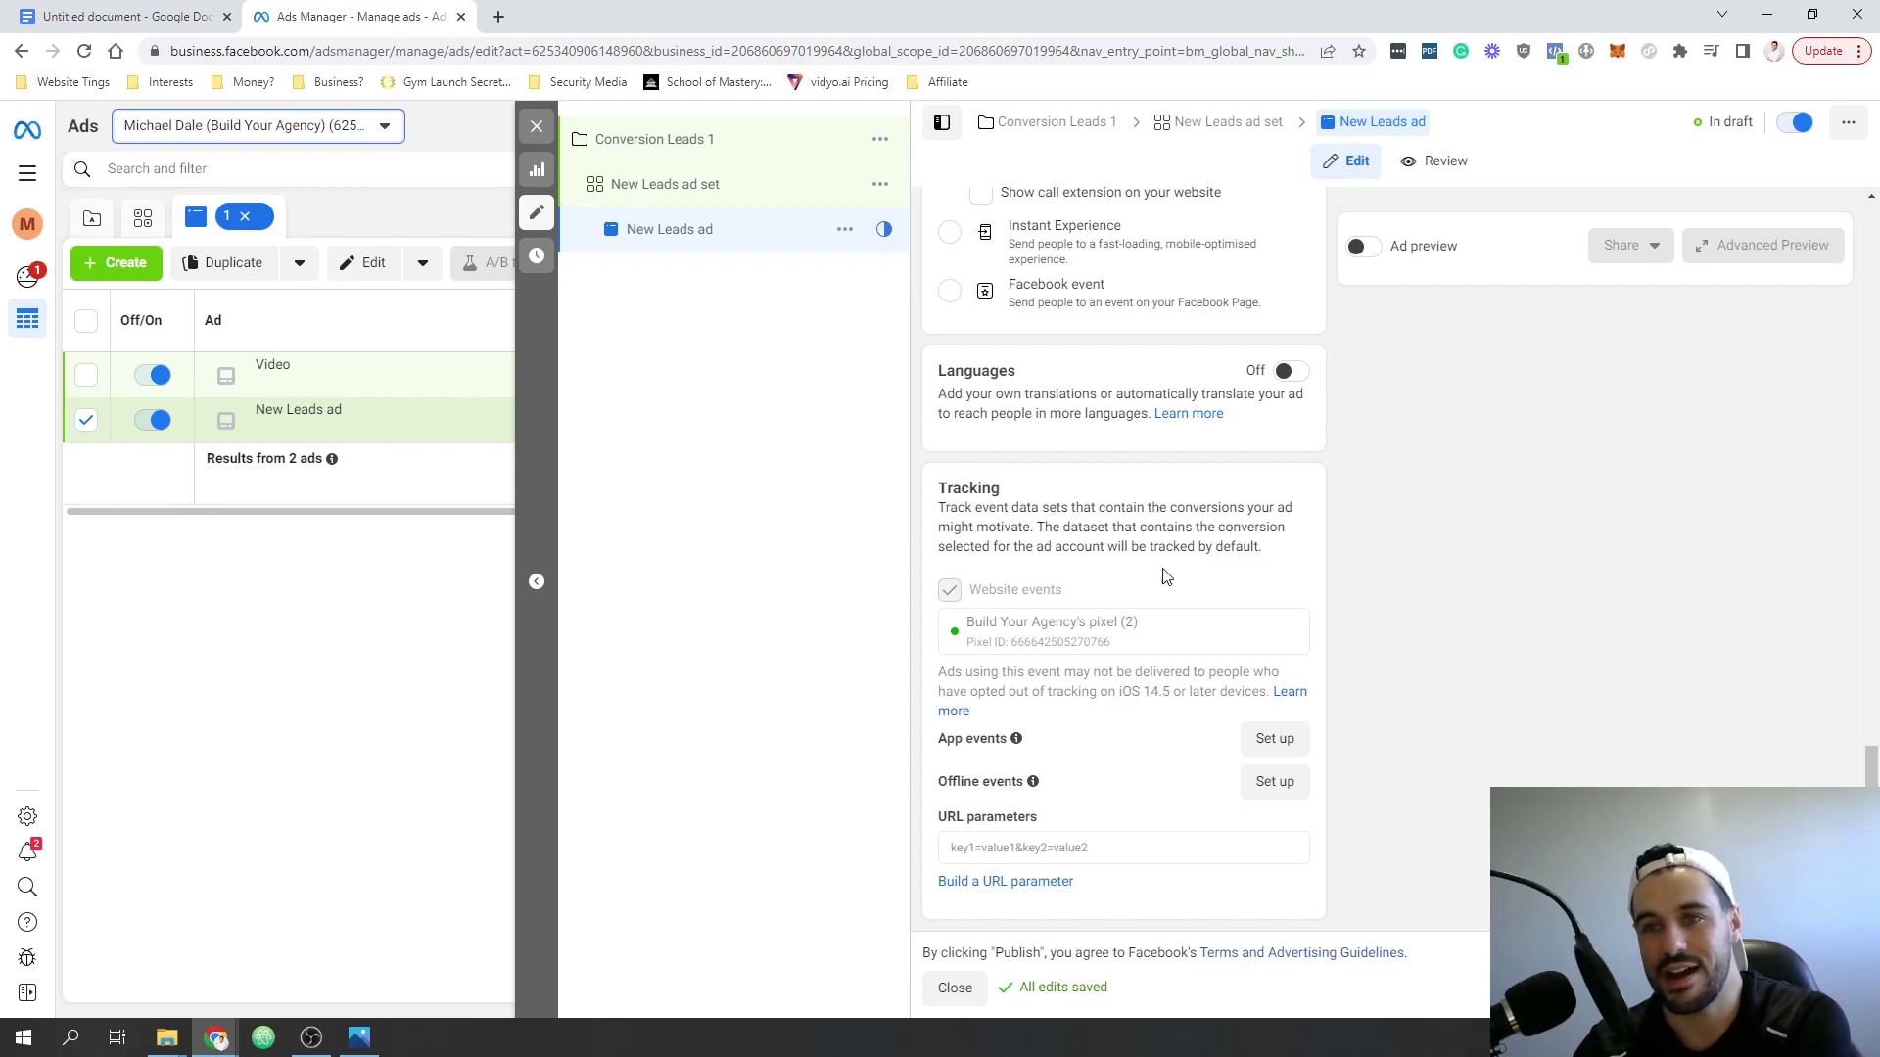
# - Switch to the Google Docs notes and review the awareness and retargeting lines, including video views and website views
pyautogui.click(534, 129)
pyautogui.click(144, 20)
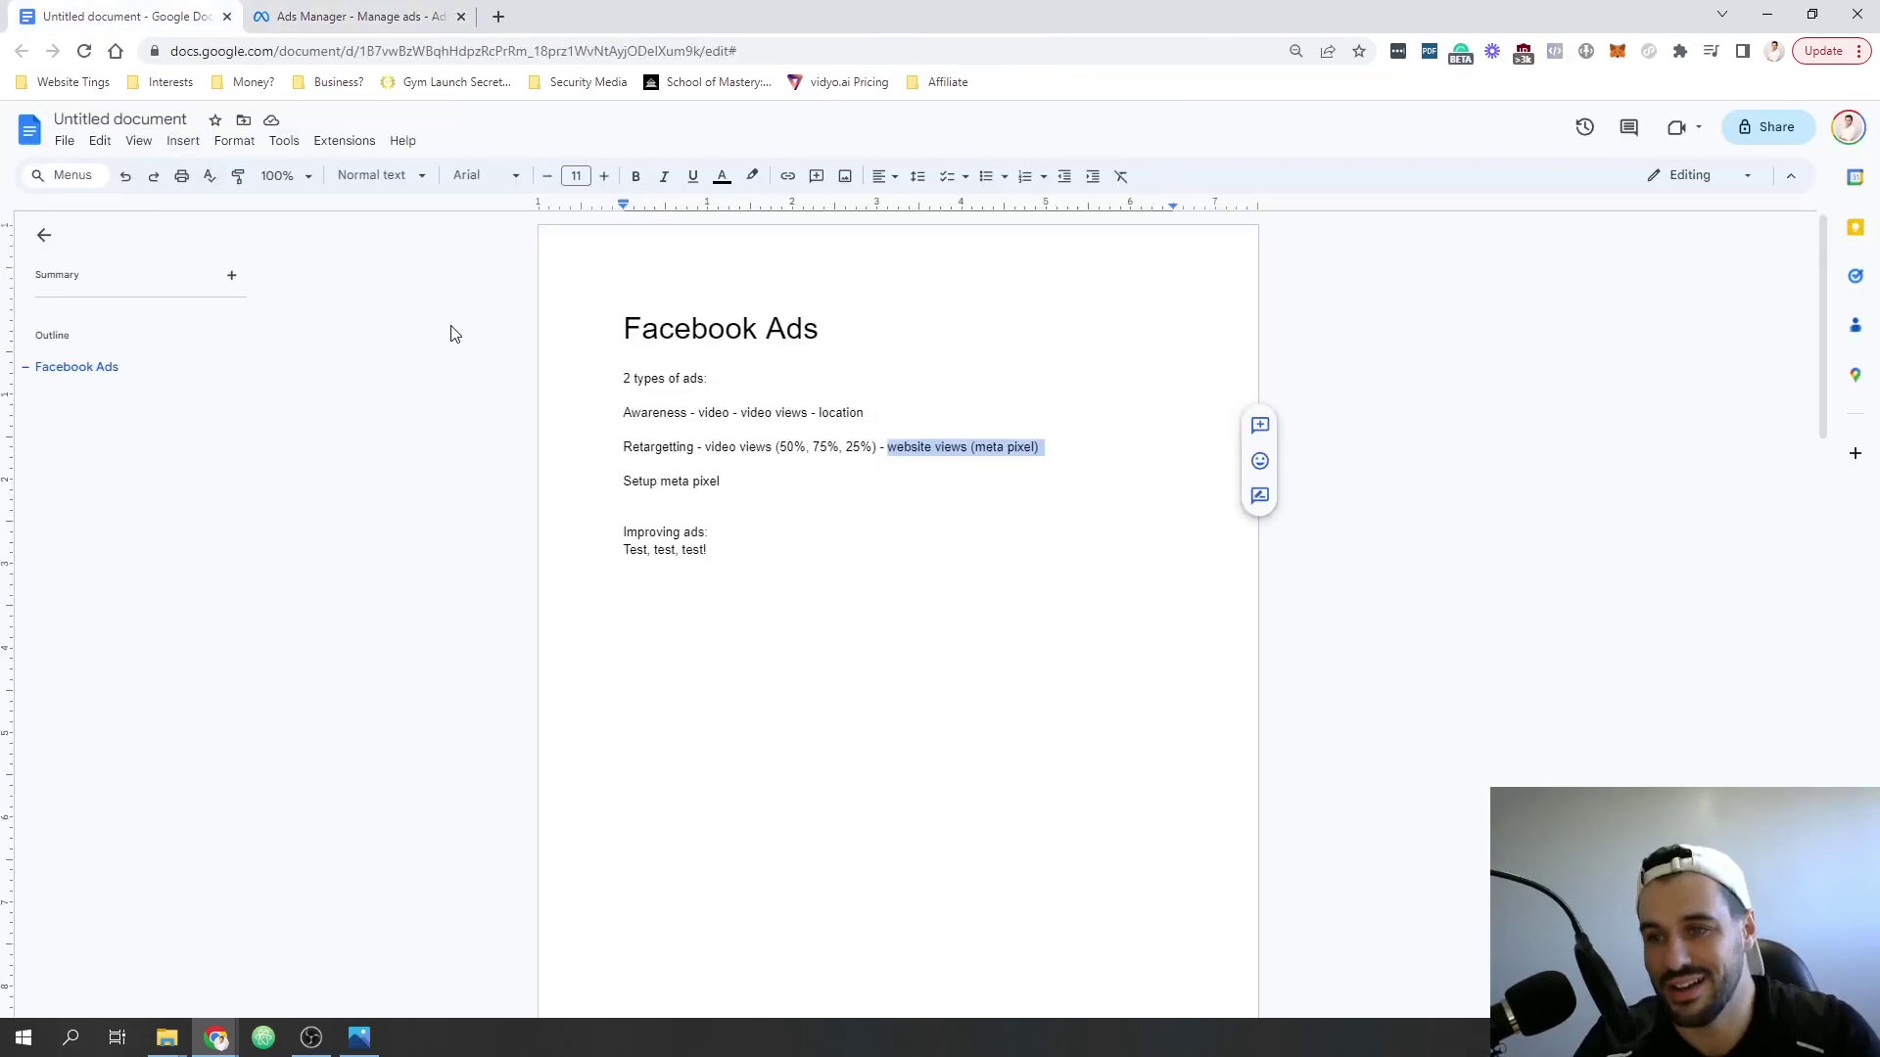
pyautogui.moveTo(620, 418); pyautogui.dragTo(893, 414)
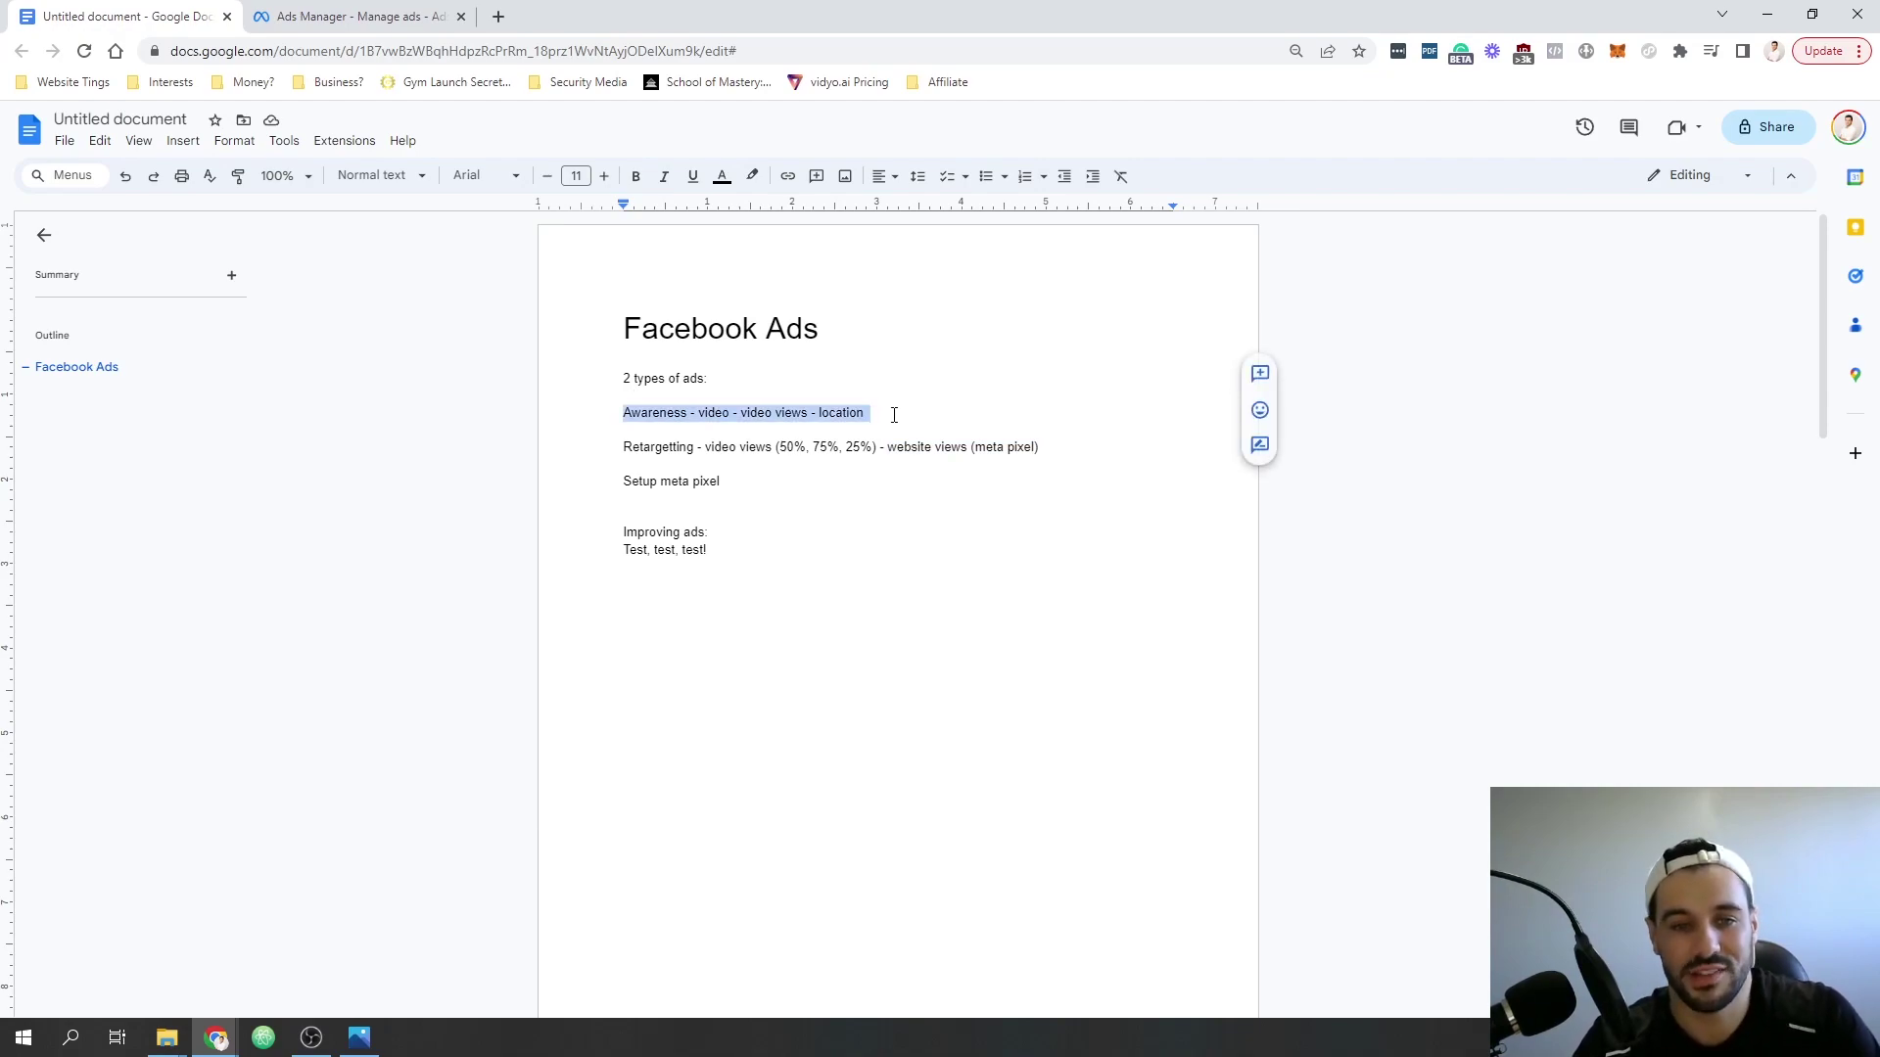
pyautogui.click(894, 415)
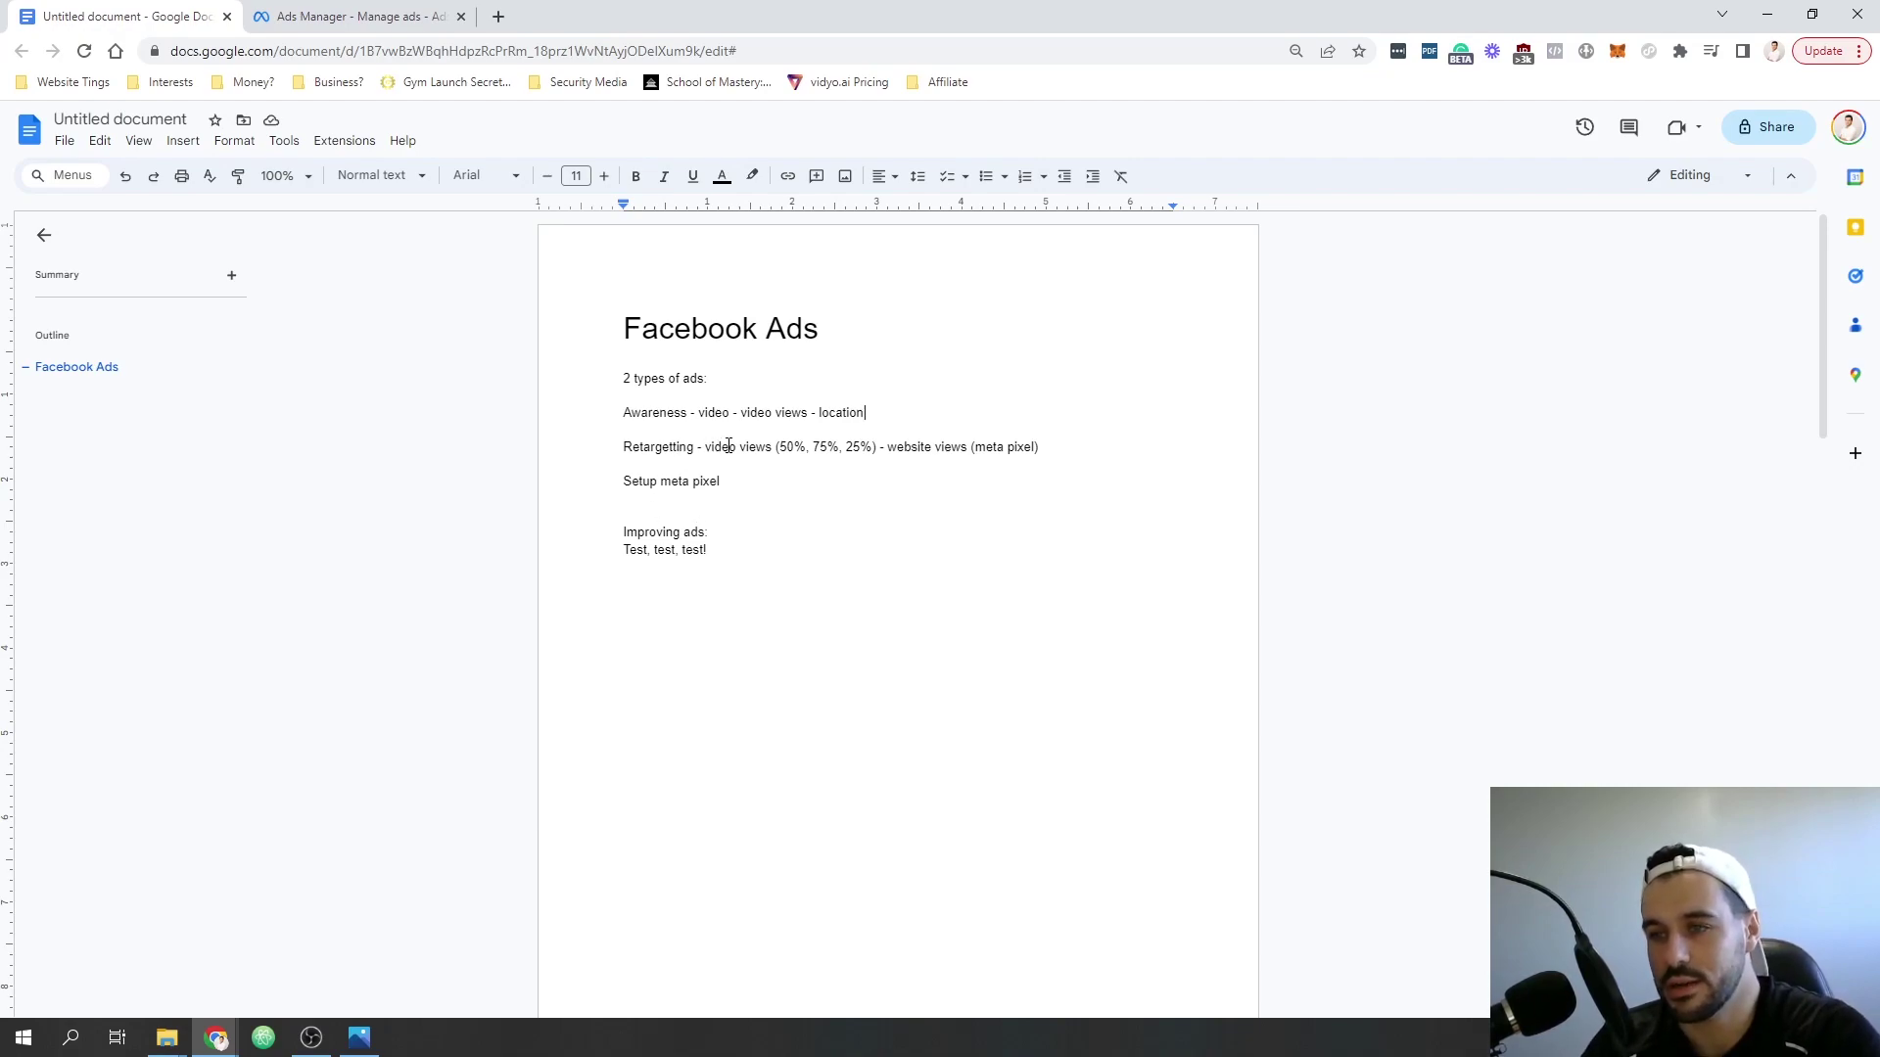
pyautogui.moveTo(719, 447); pyautogui.dragTo(872, 447)
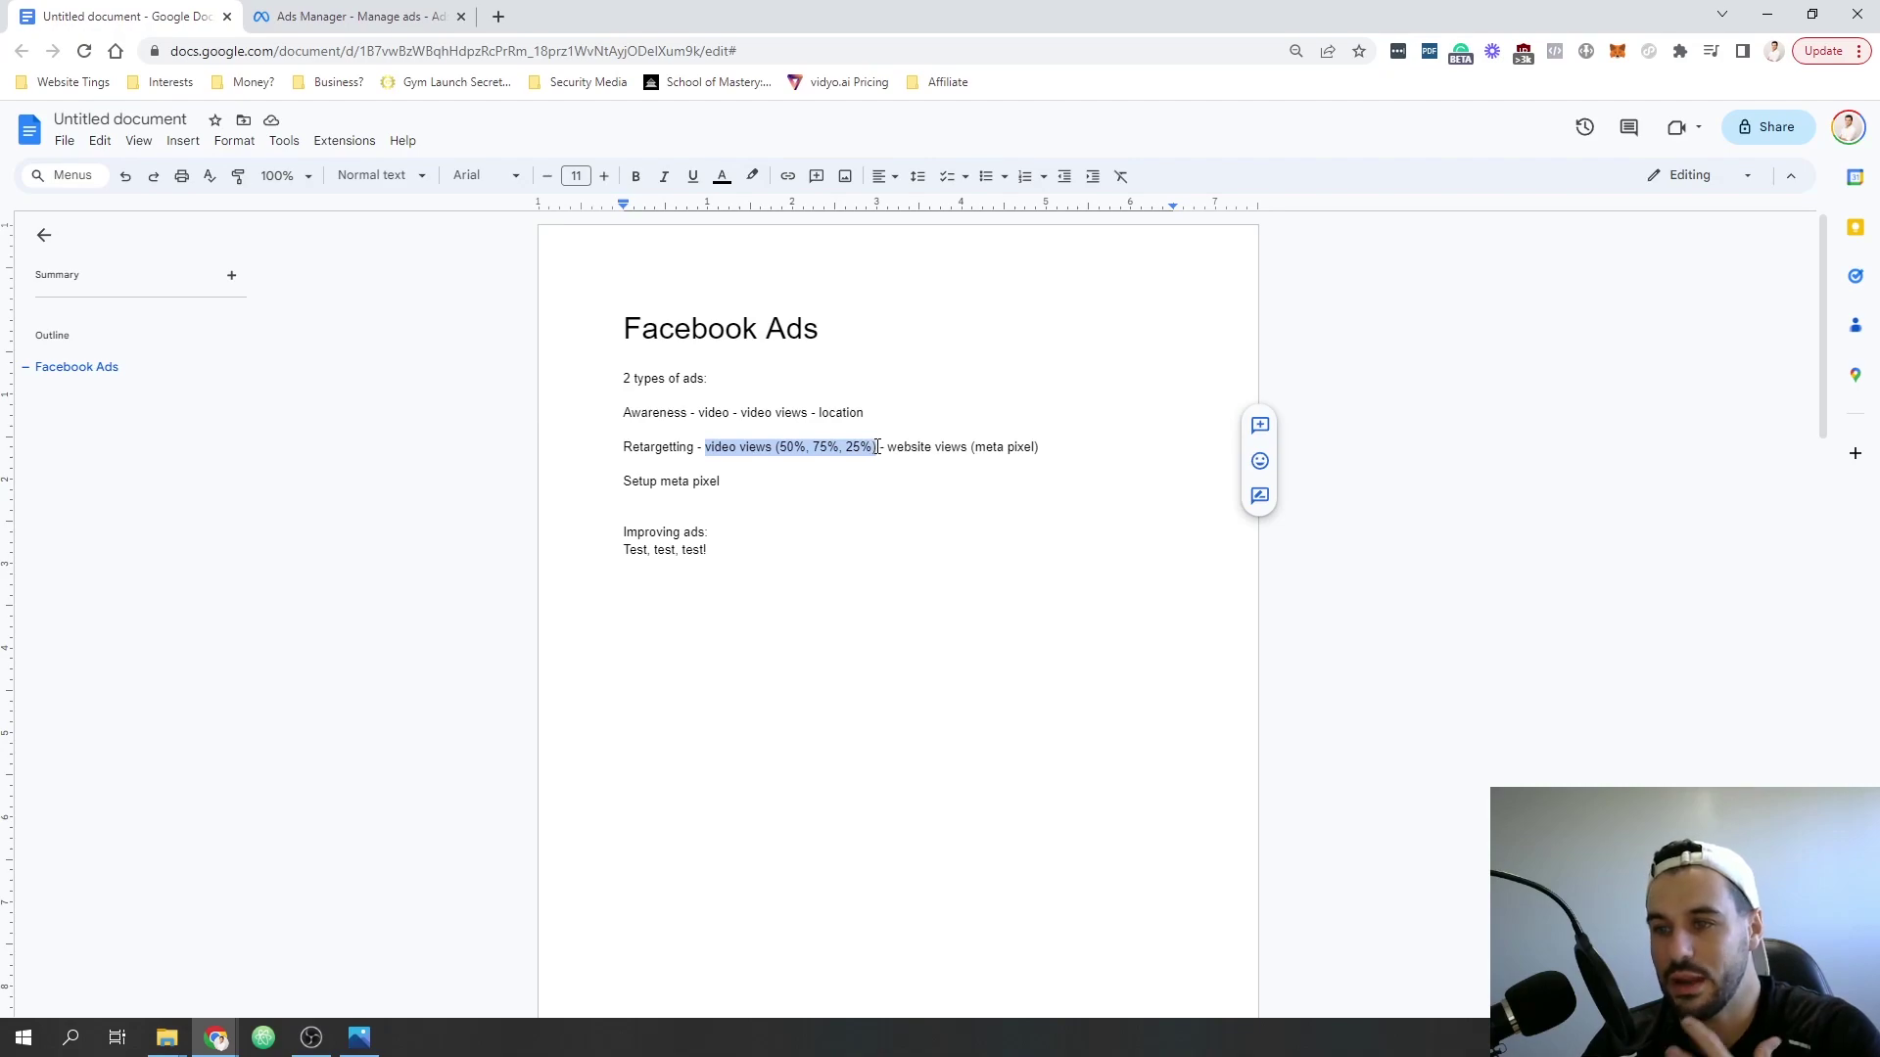
pyautogui.moveTo(895, 442); pyautogui.dragTo(1061, 453)
pyautogui.click(1063, 439)
pyautogui.click(1064, 443)
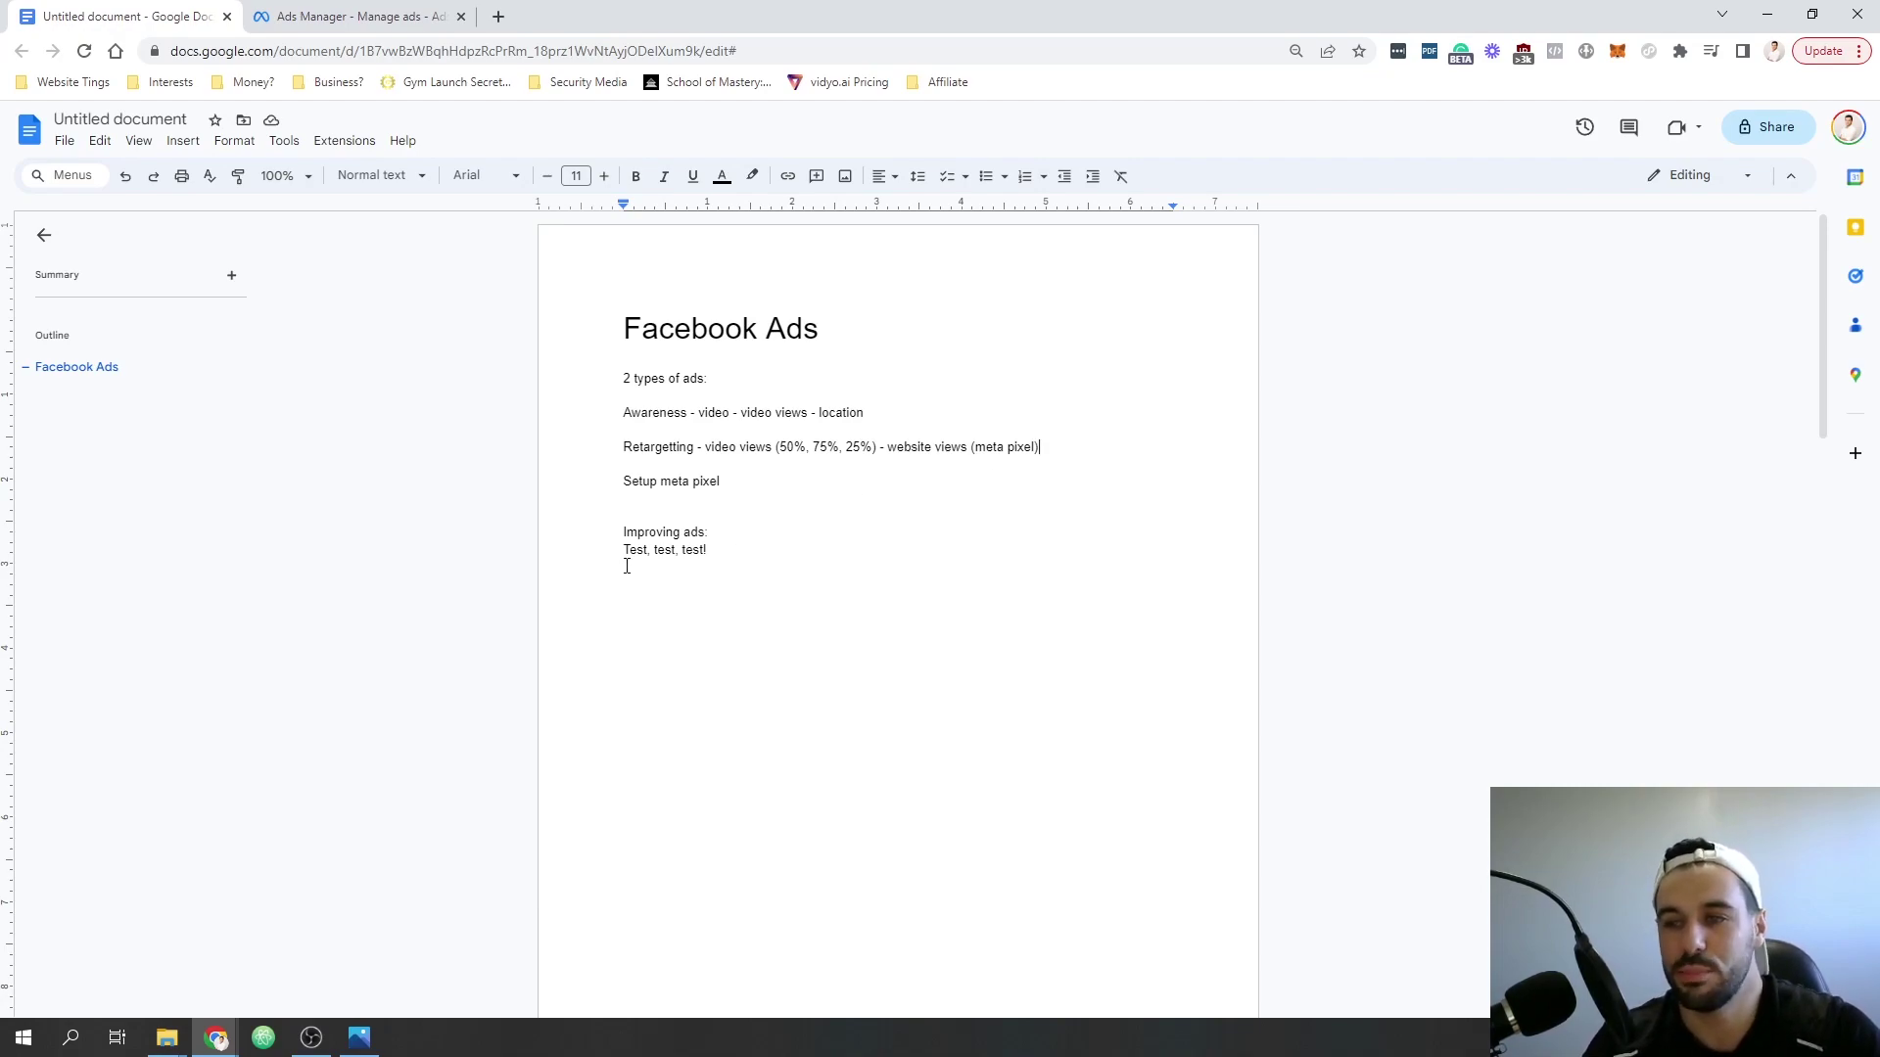
# - Review the "Test, test, test!" line under Improving ads in the notes
pyautogui.moveTo(613, 549); pyautogui.dragTo(719, 549)
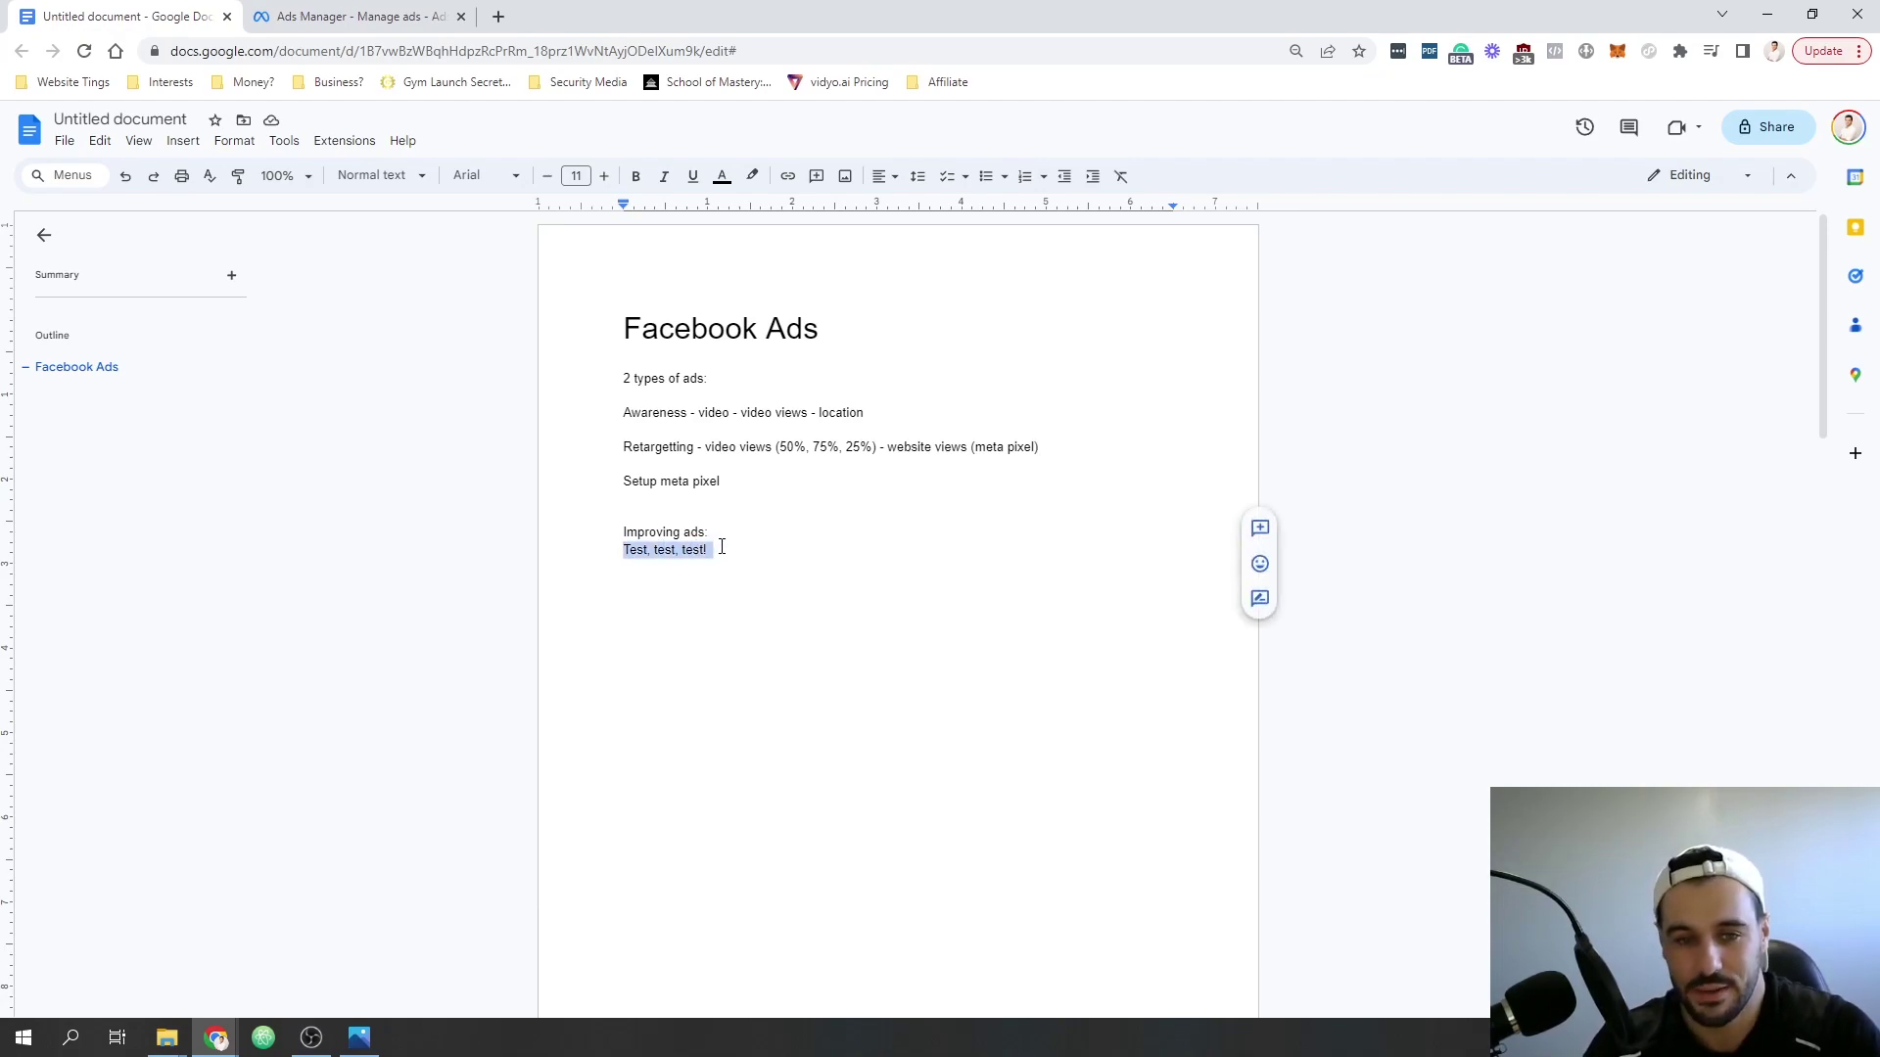
pyautogui.click(722, 546)
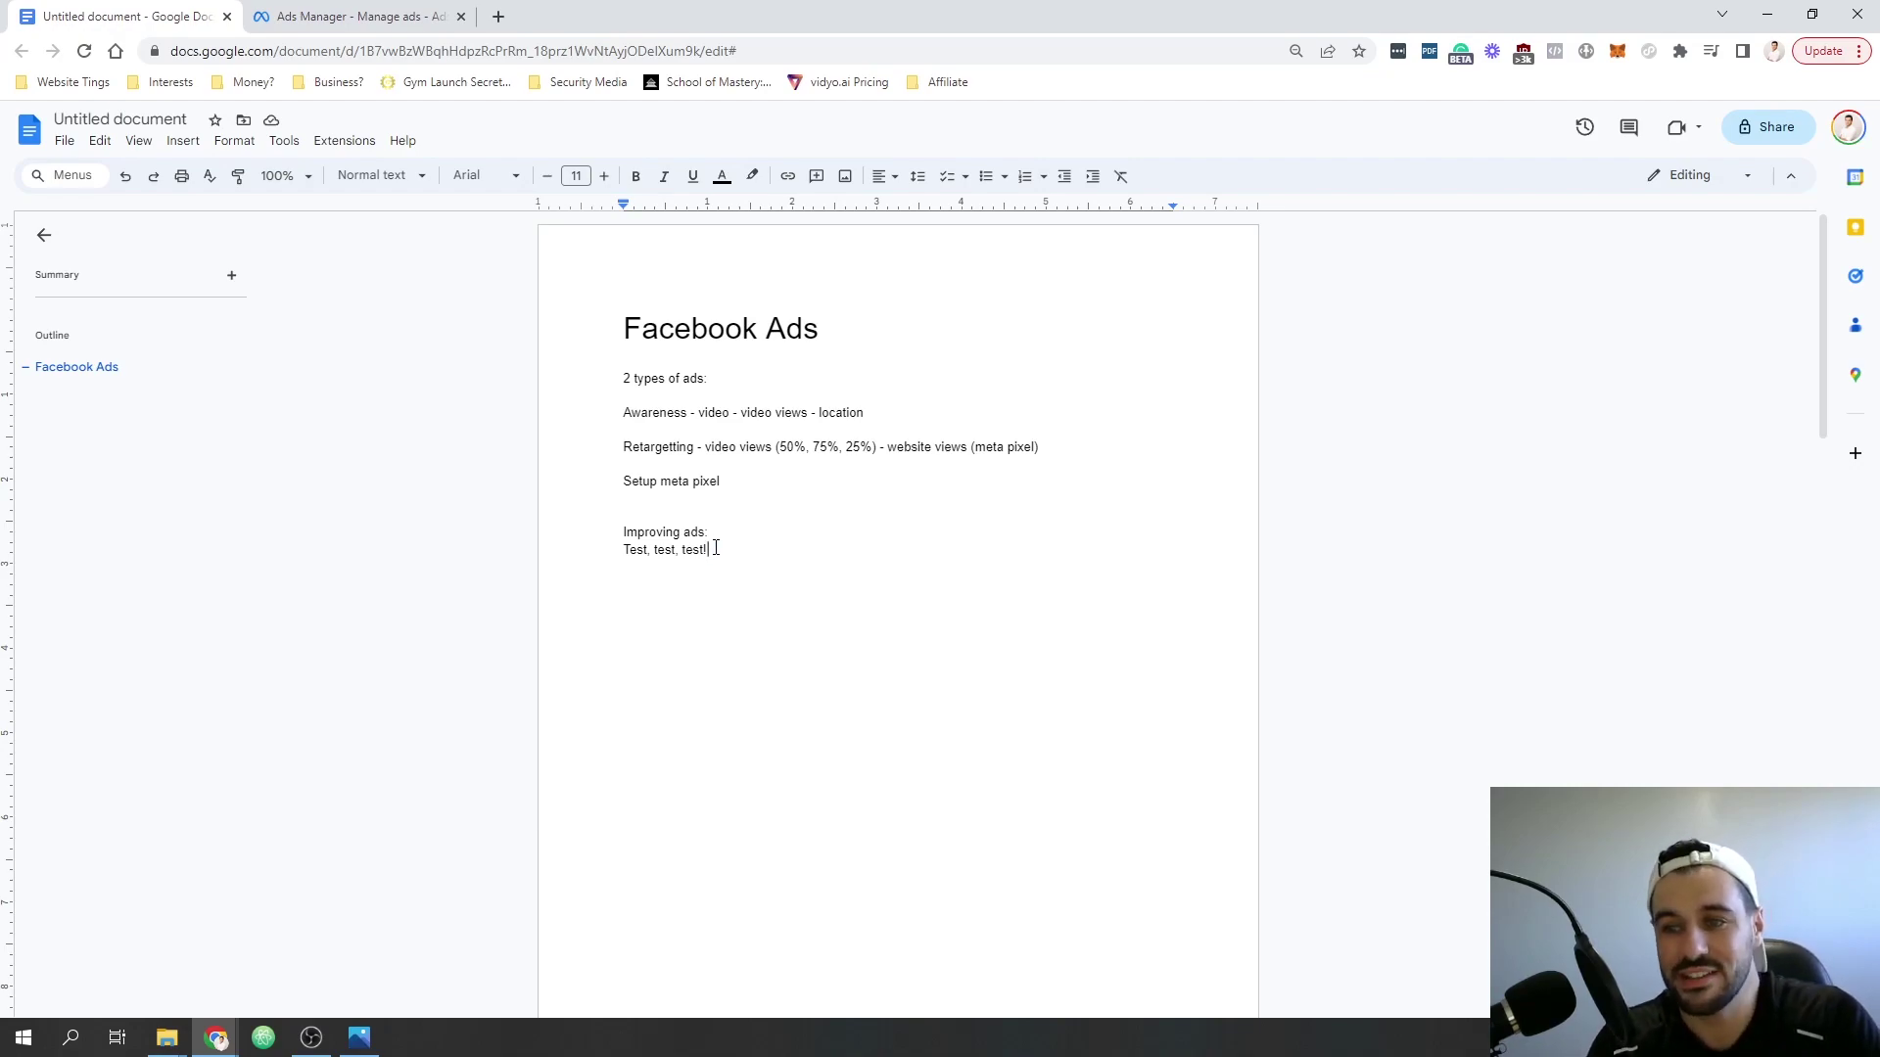
pyautogui.moveTo(719, 547); pyautogui.dragTo(627, 550)
pyautogui.click(603, 546)
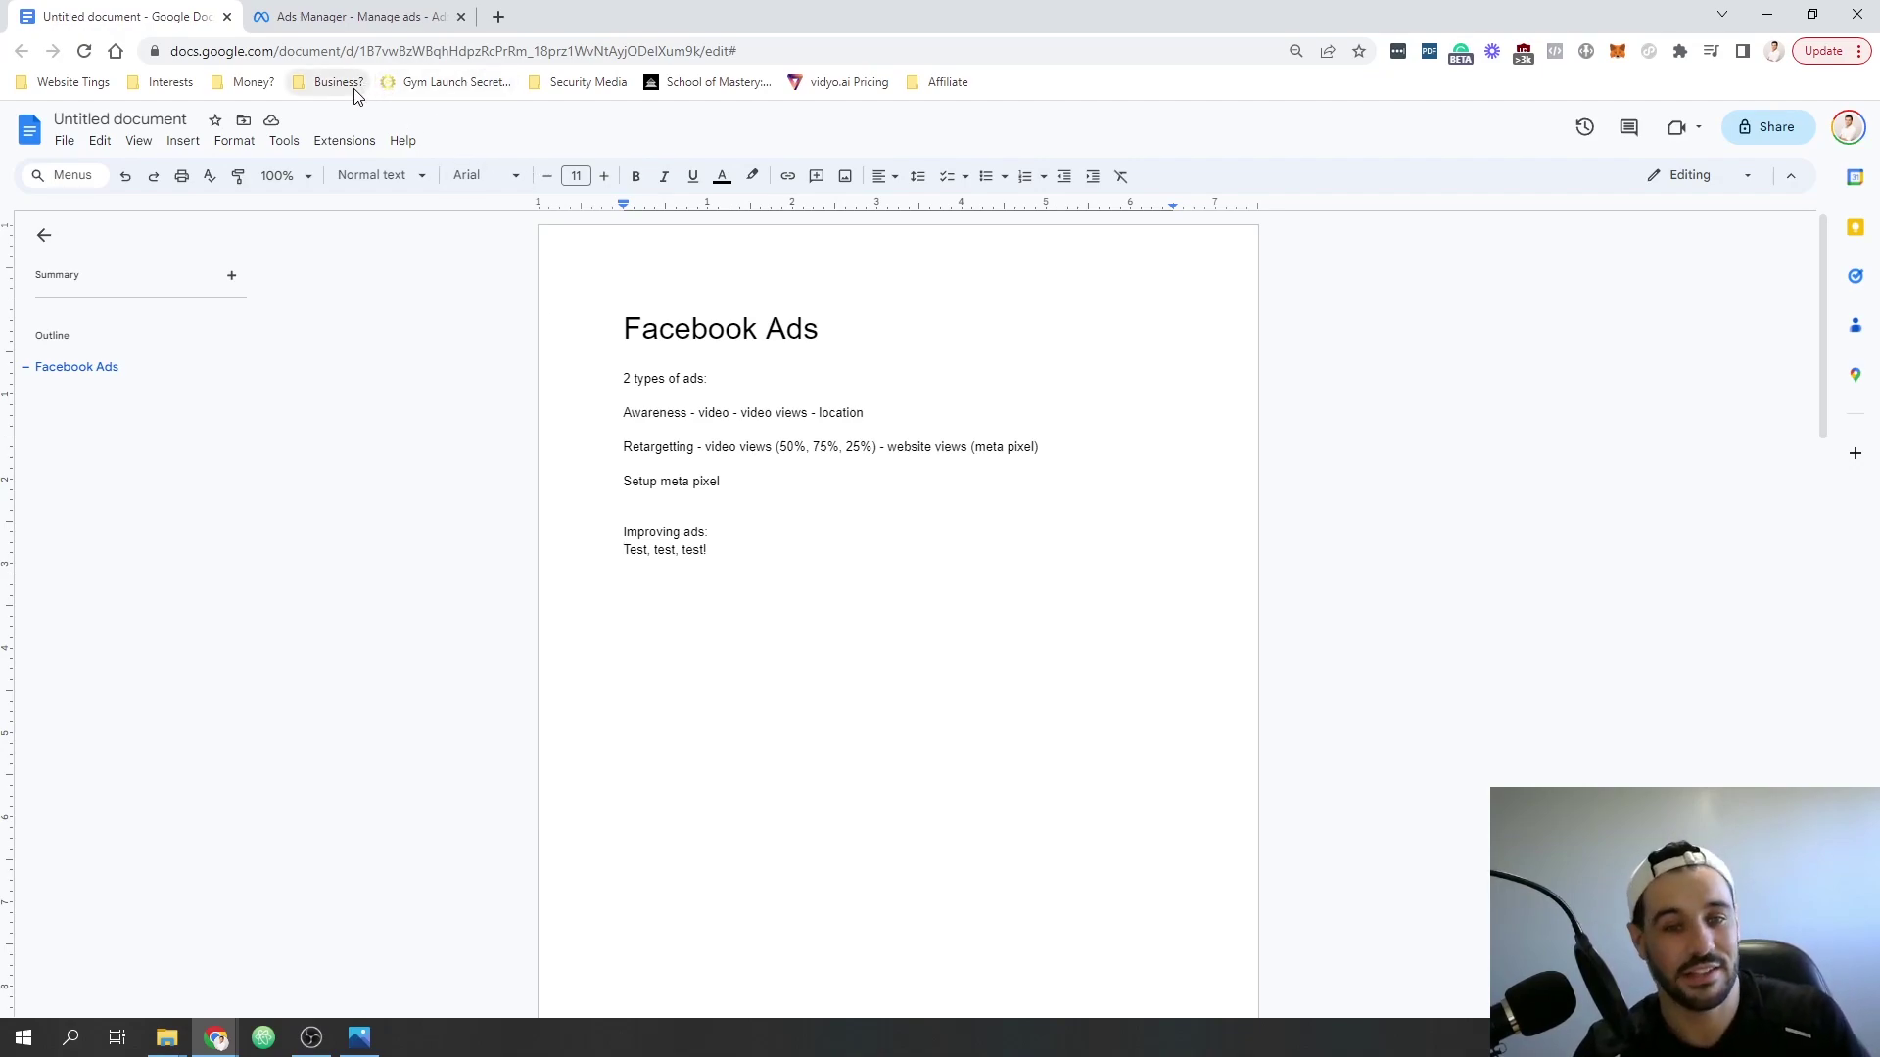
# - Return to Ads Manager, leaving the New Leads ad as an unpublished draft, and open the Awareness - VV 1 campaign's ad sets
pyautogui.click(337, 16)
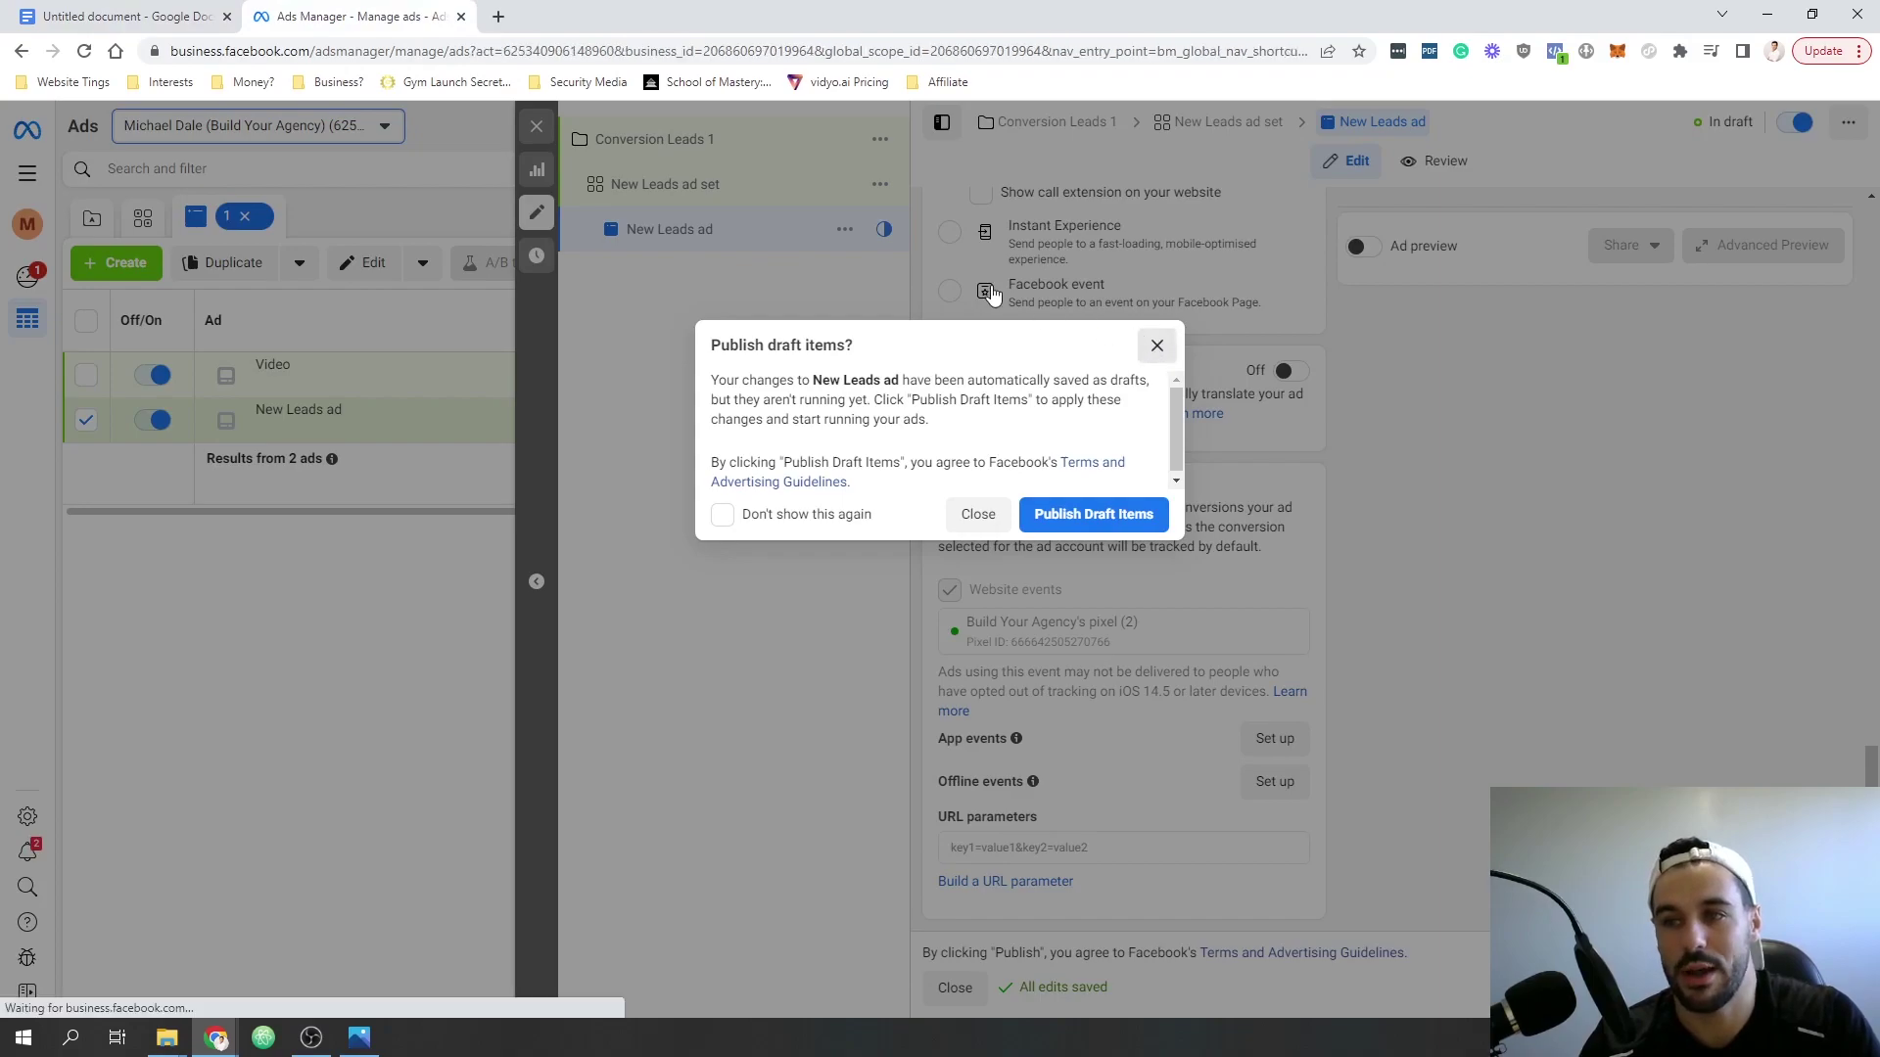
pyautogui.click(1156, 345)
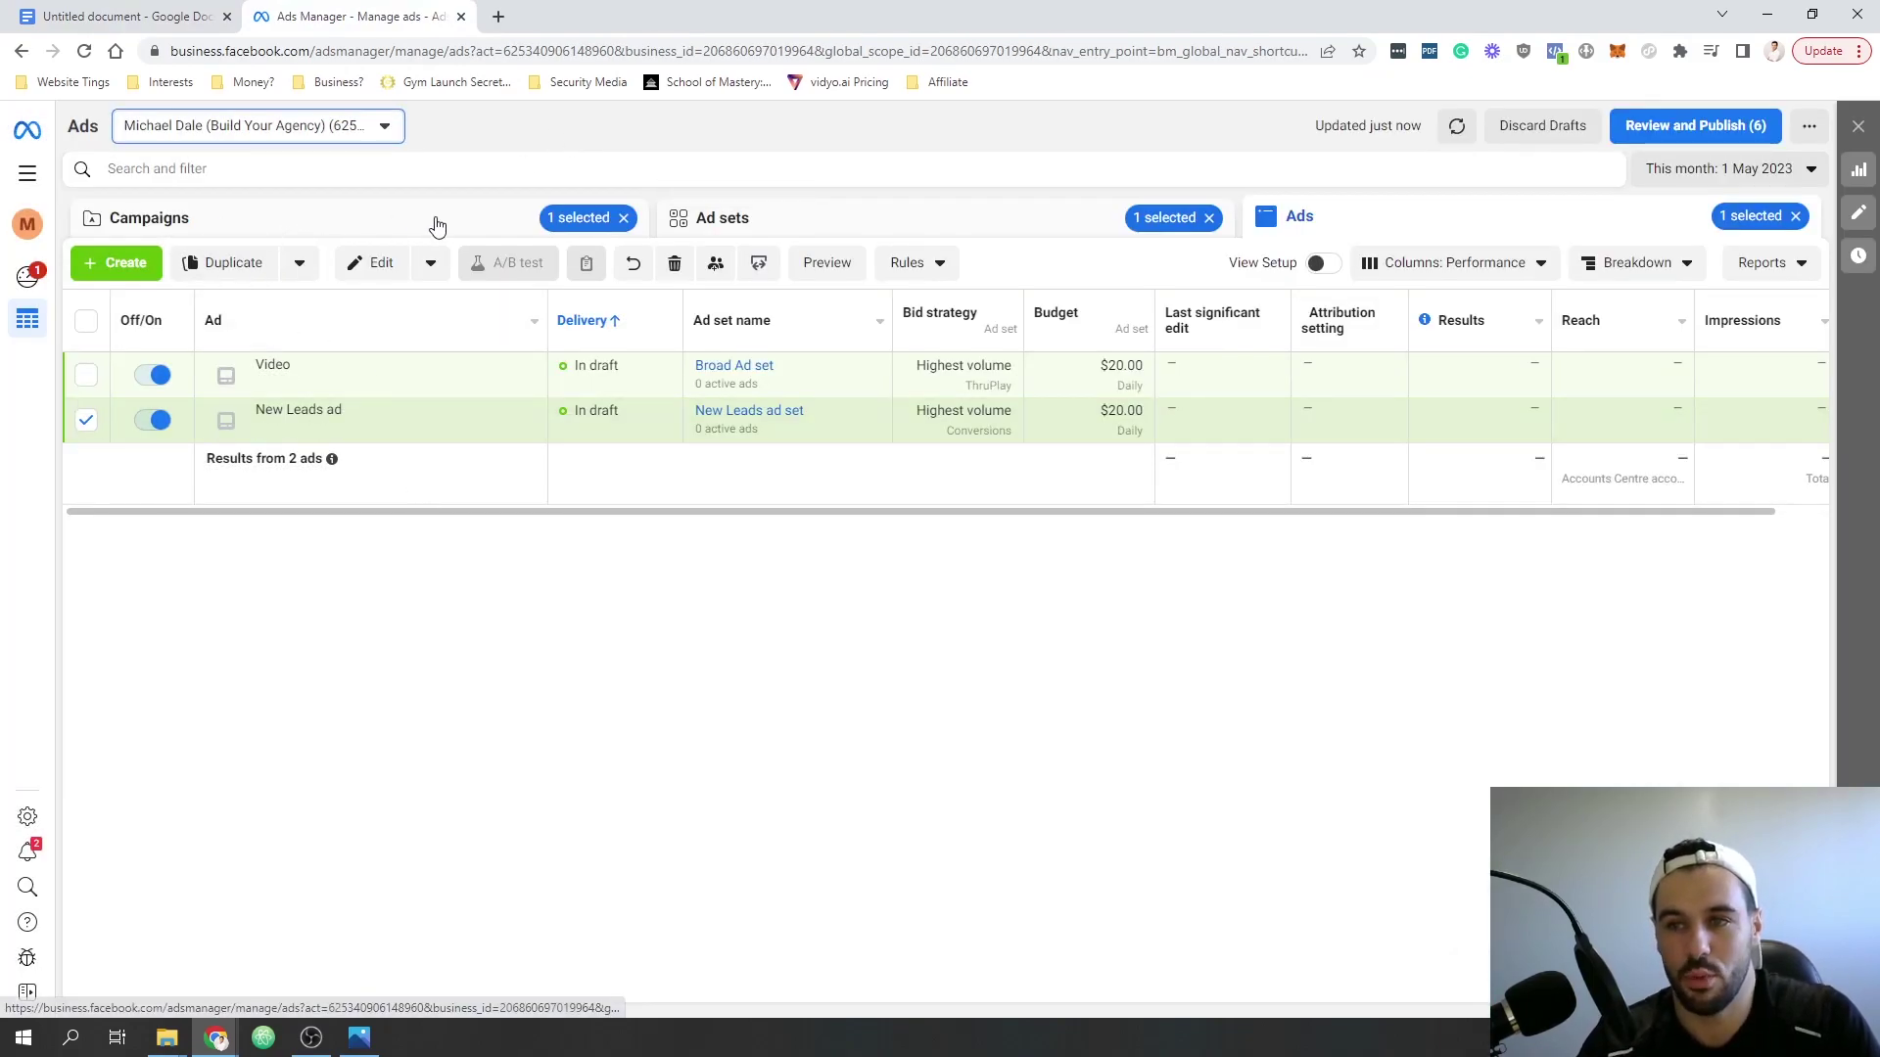
pyautogui.click(402, 219)
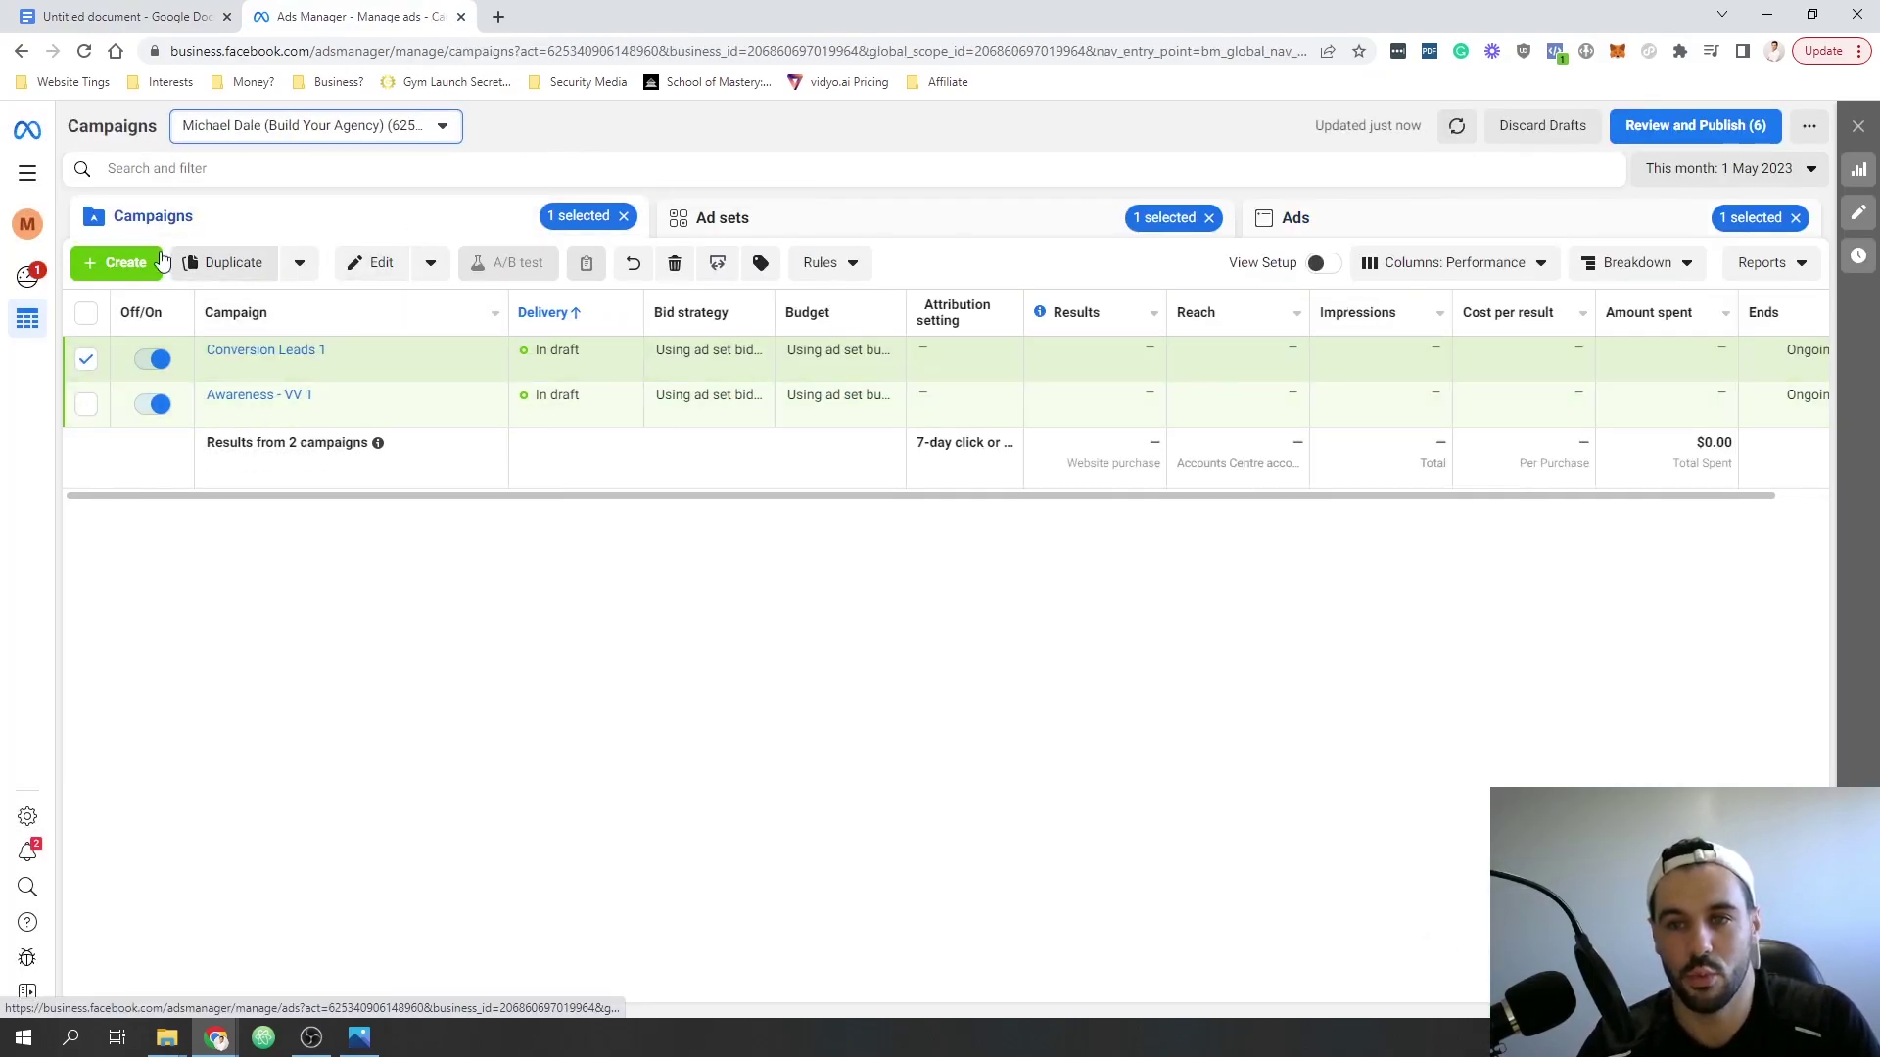
pyautogui.click(84, 360)
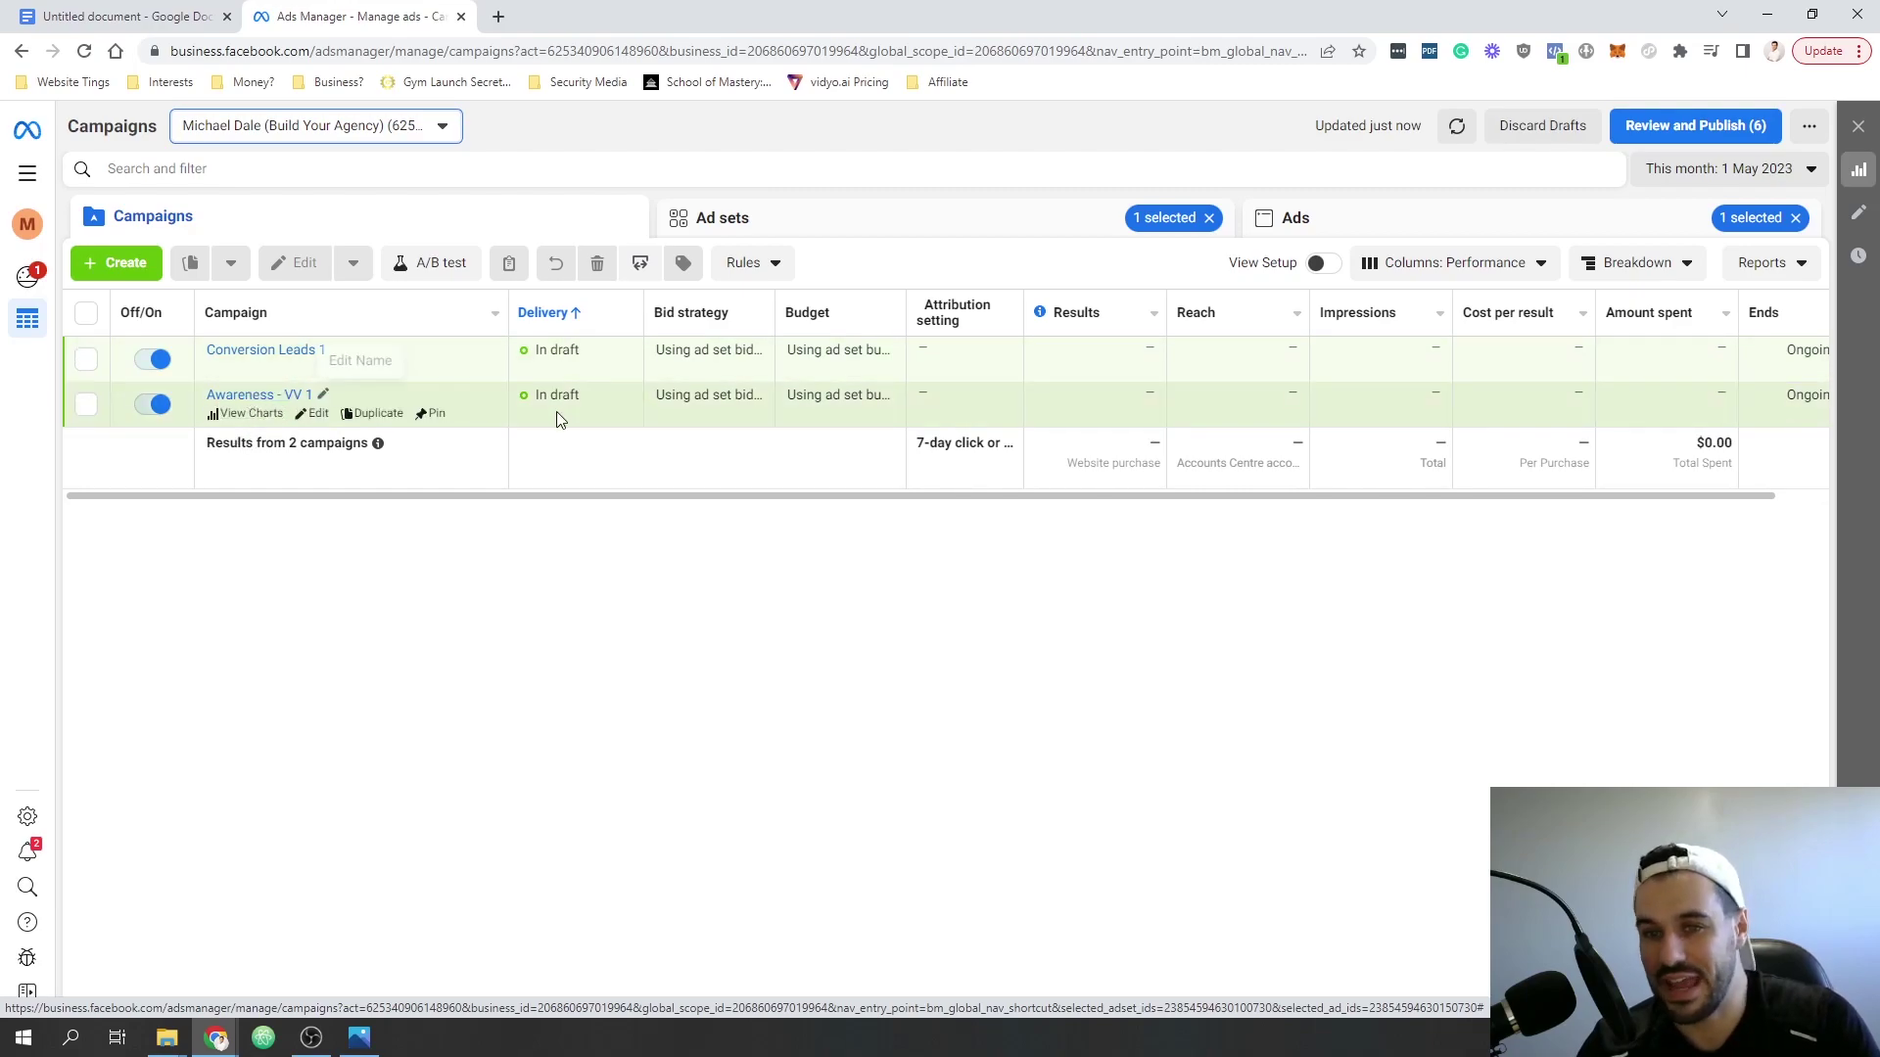
pyautogui.click(250, 396)
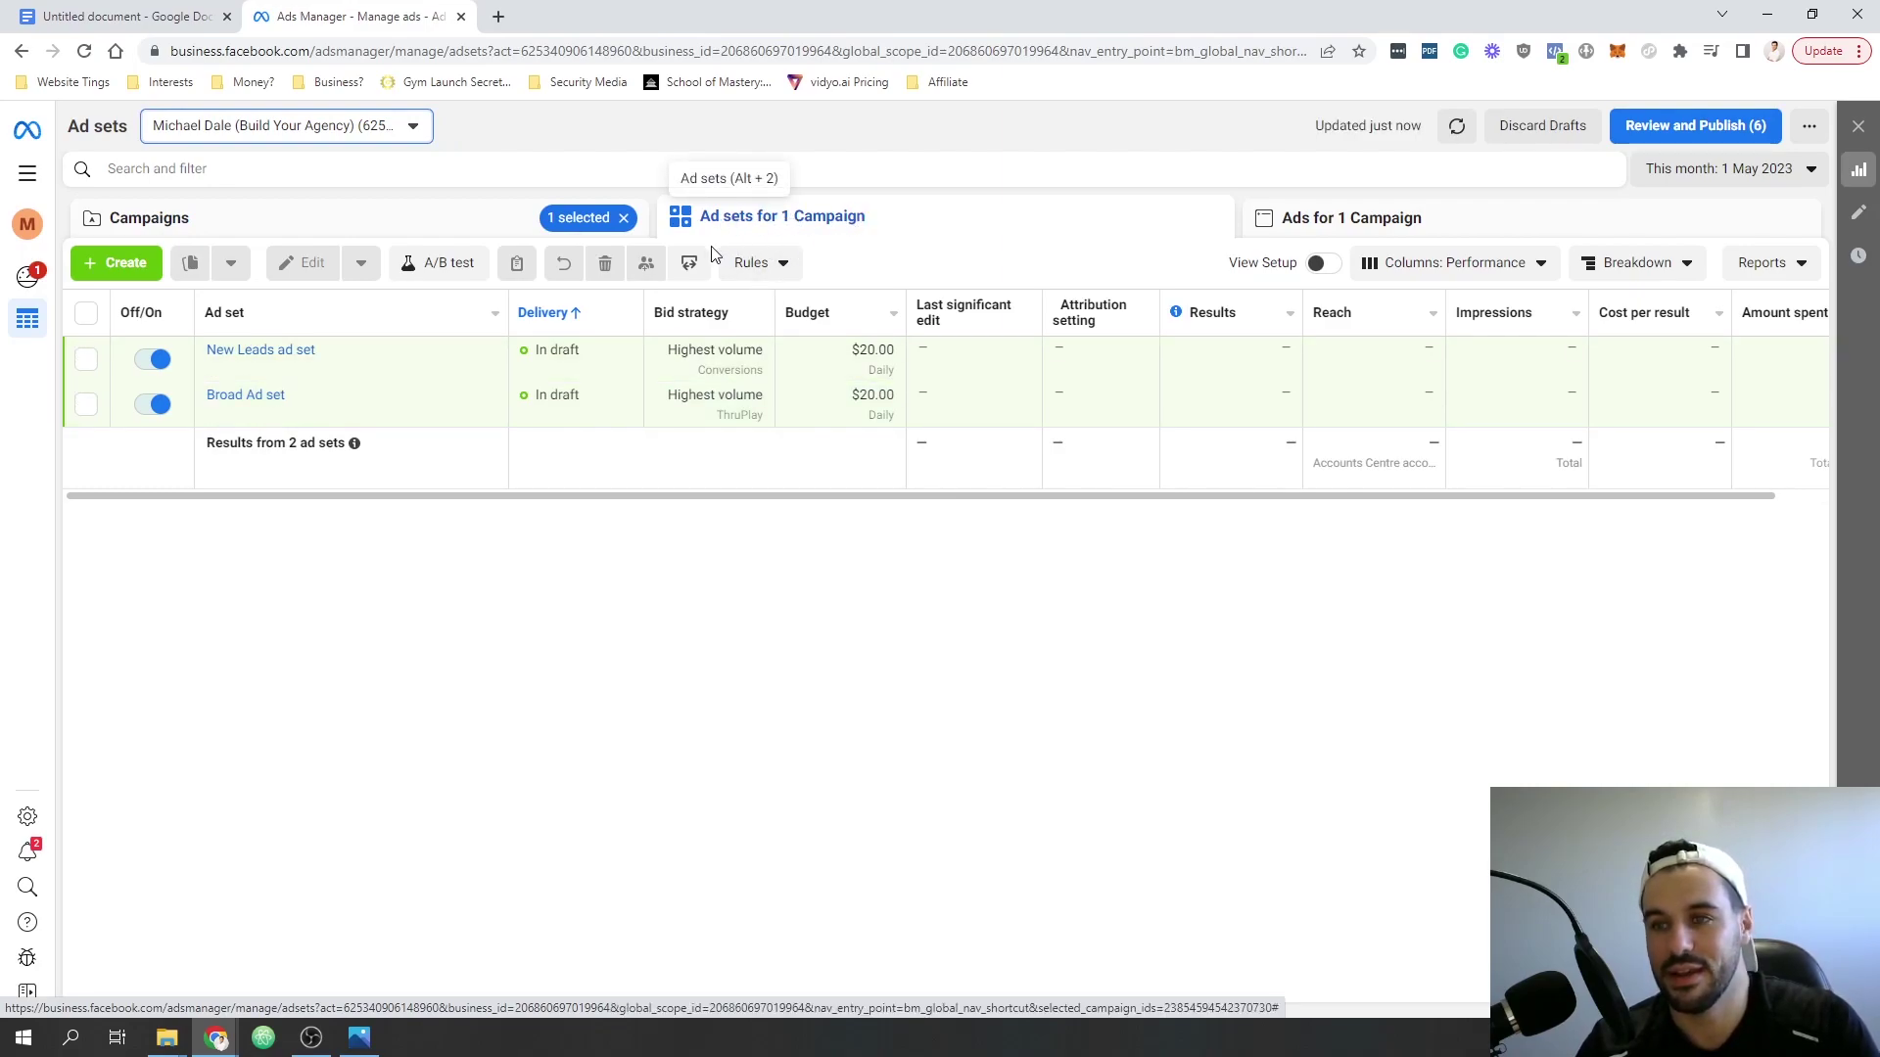
# - Duplicate the Broad Ad set of the Awareness - VV 1 campaign once into its original campaign
pyautogui.moveTo(343, 391)
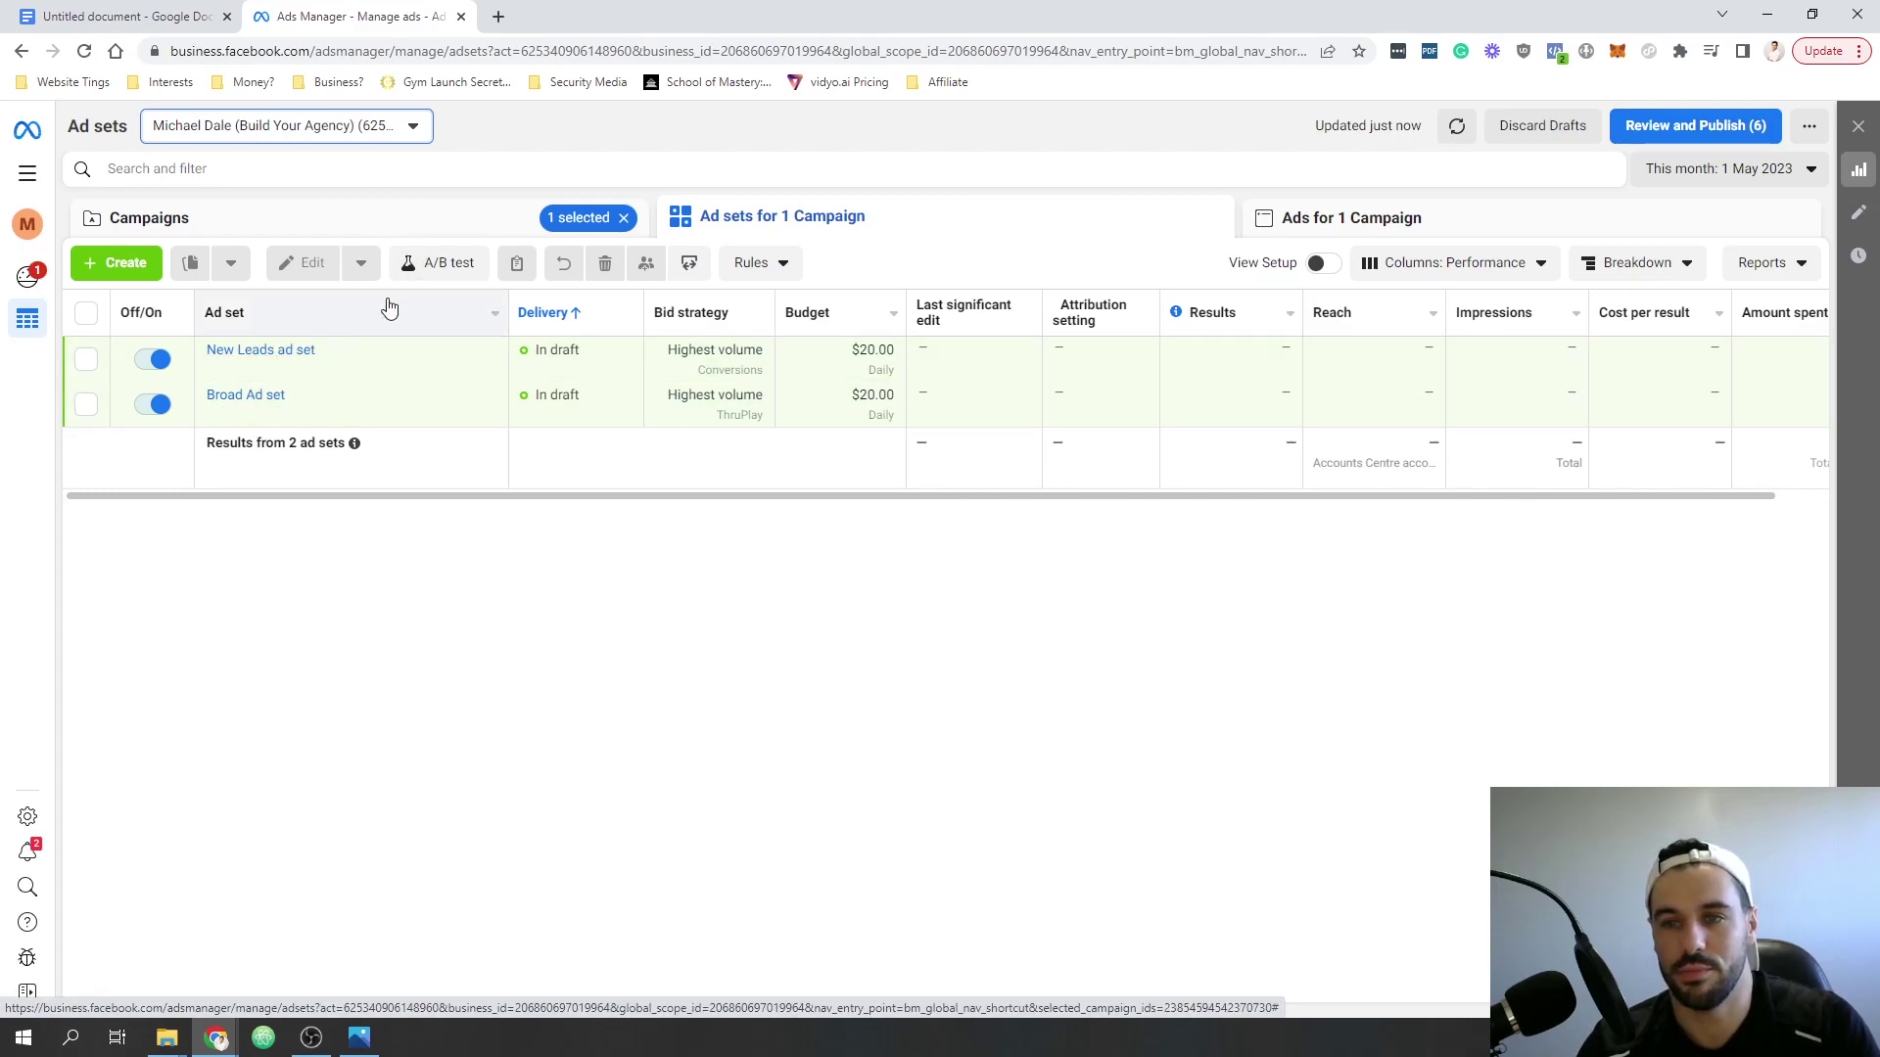
pyautogui.click(362, 229)
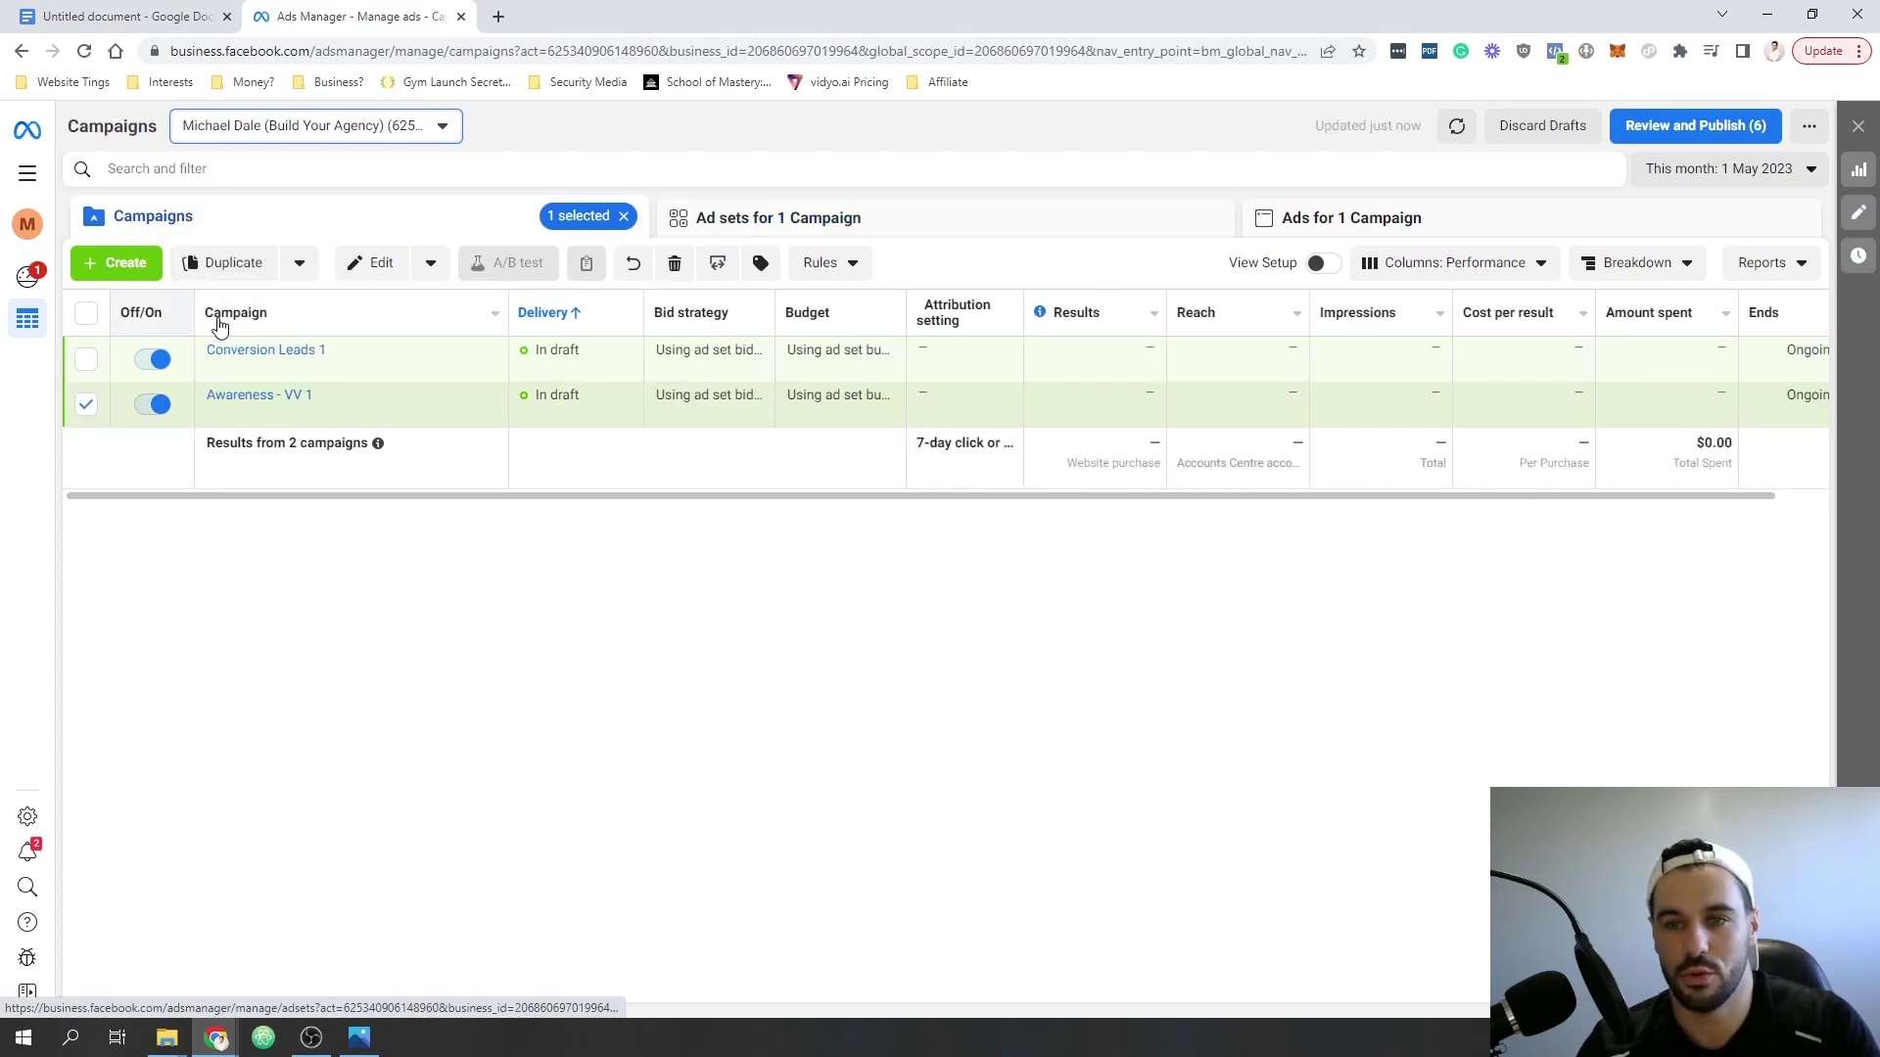
pyautogui.click(785, 218)
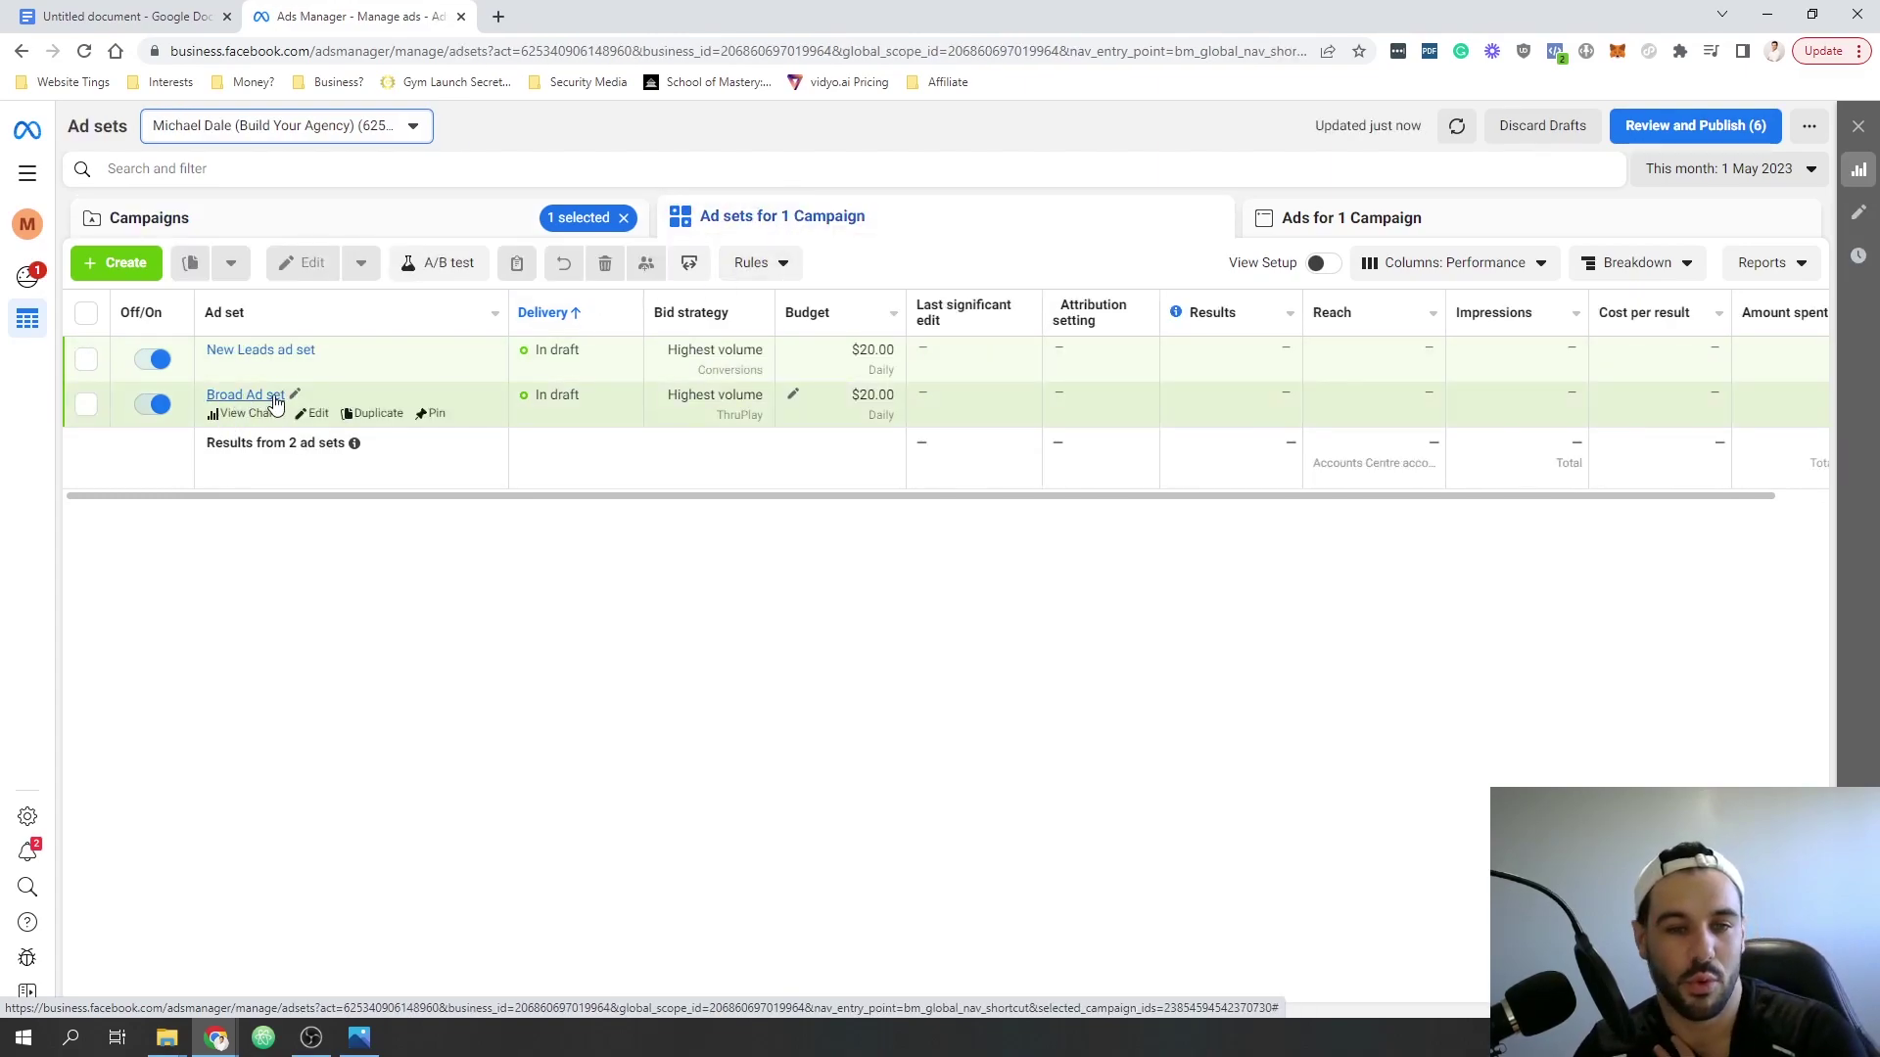
pyautogui.click(380, 411)
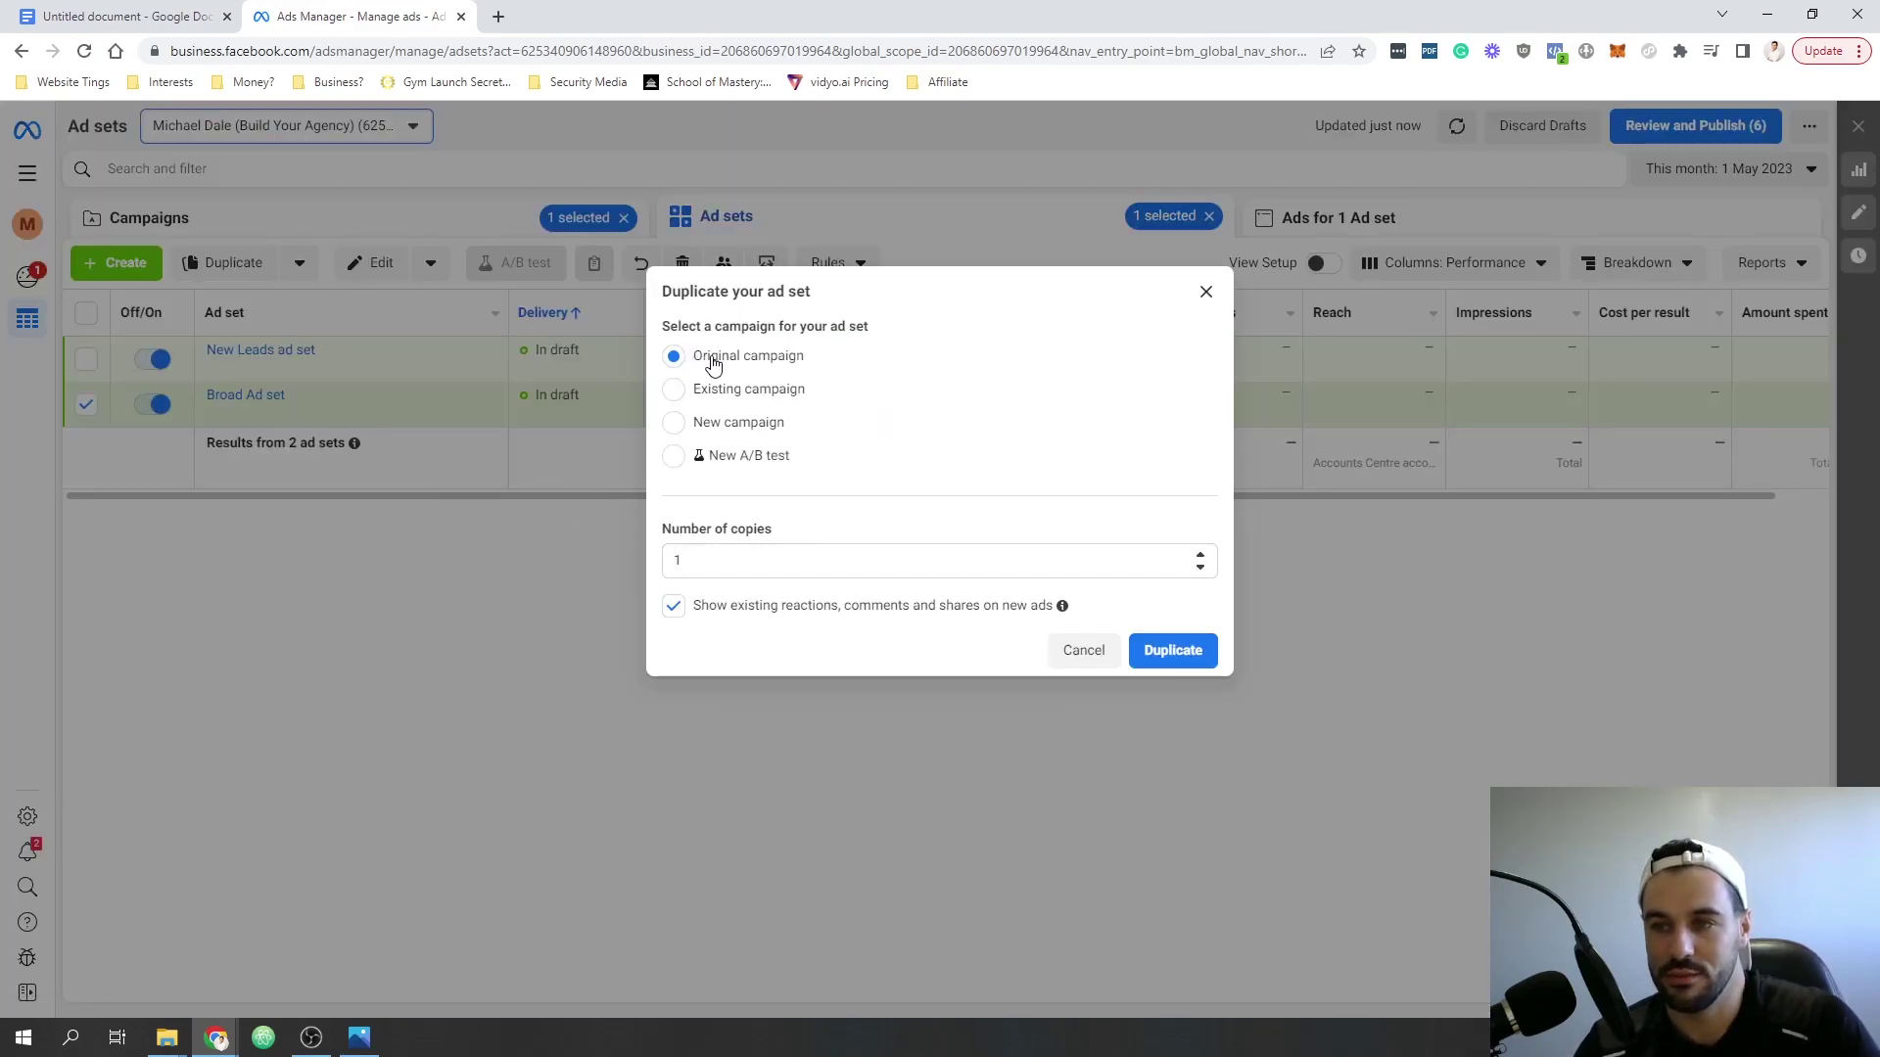
pyautogui.click(1175, 652)
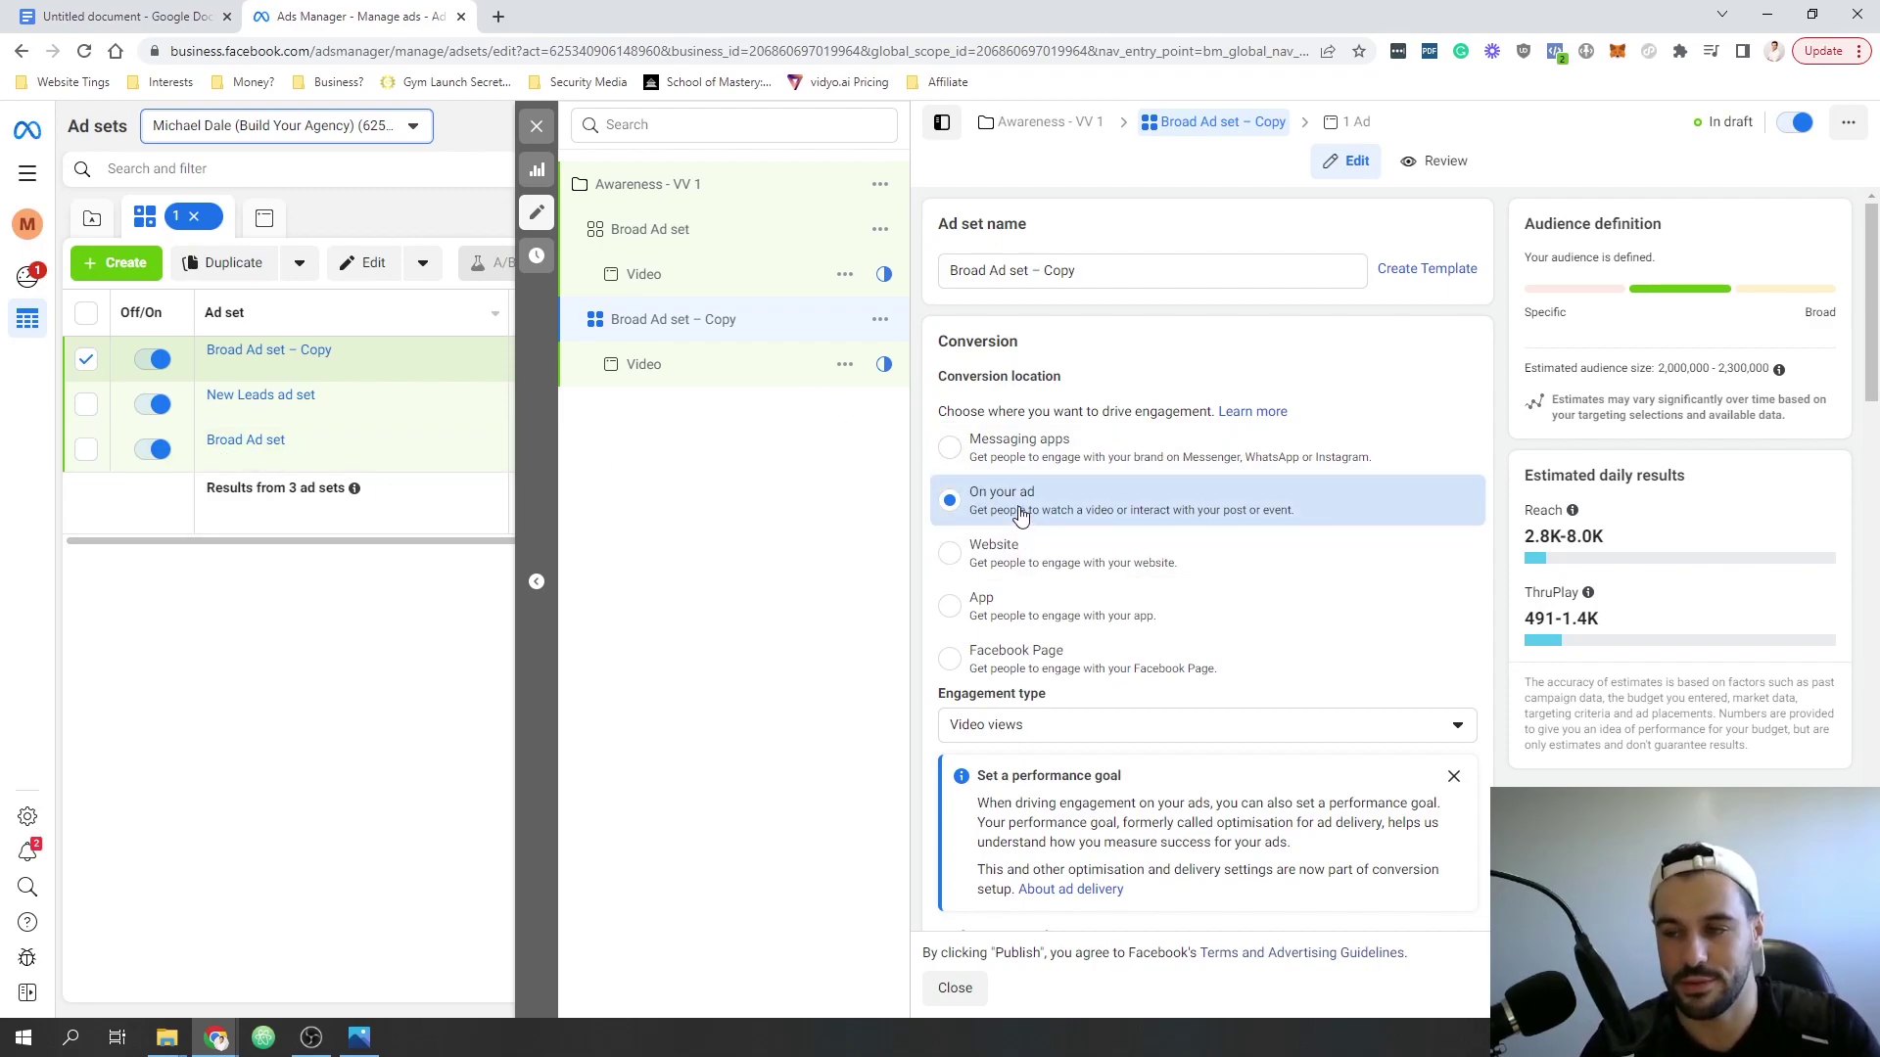
# - Add the Renovation (construction) interest to the duplicated ad set's detailed targeting and check the estimated audience size
pyautogui.scroll(-4, 1067, 372)
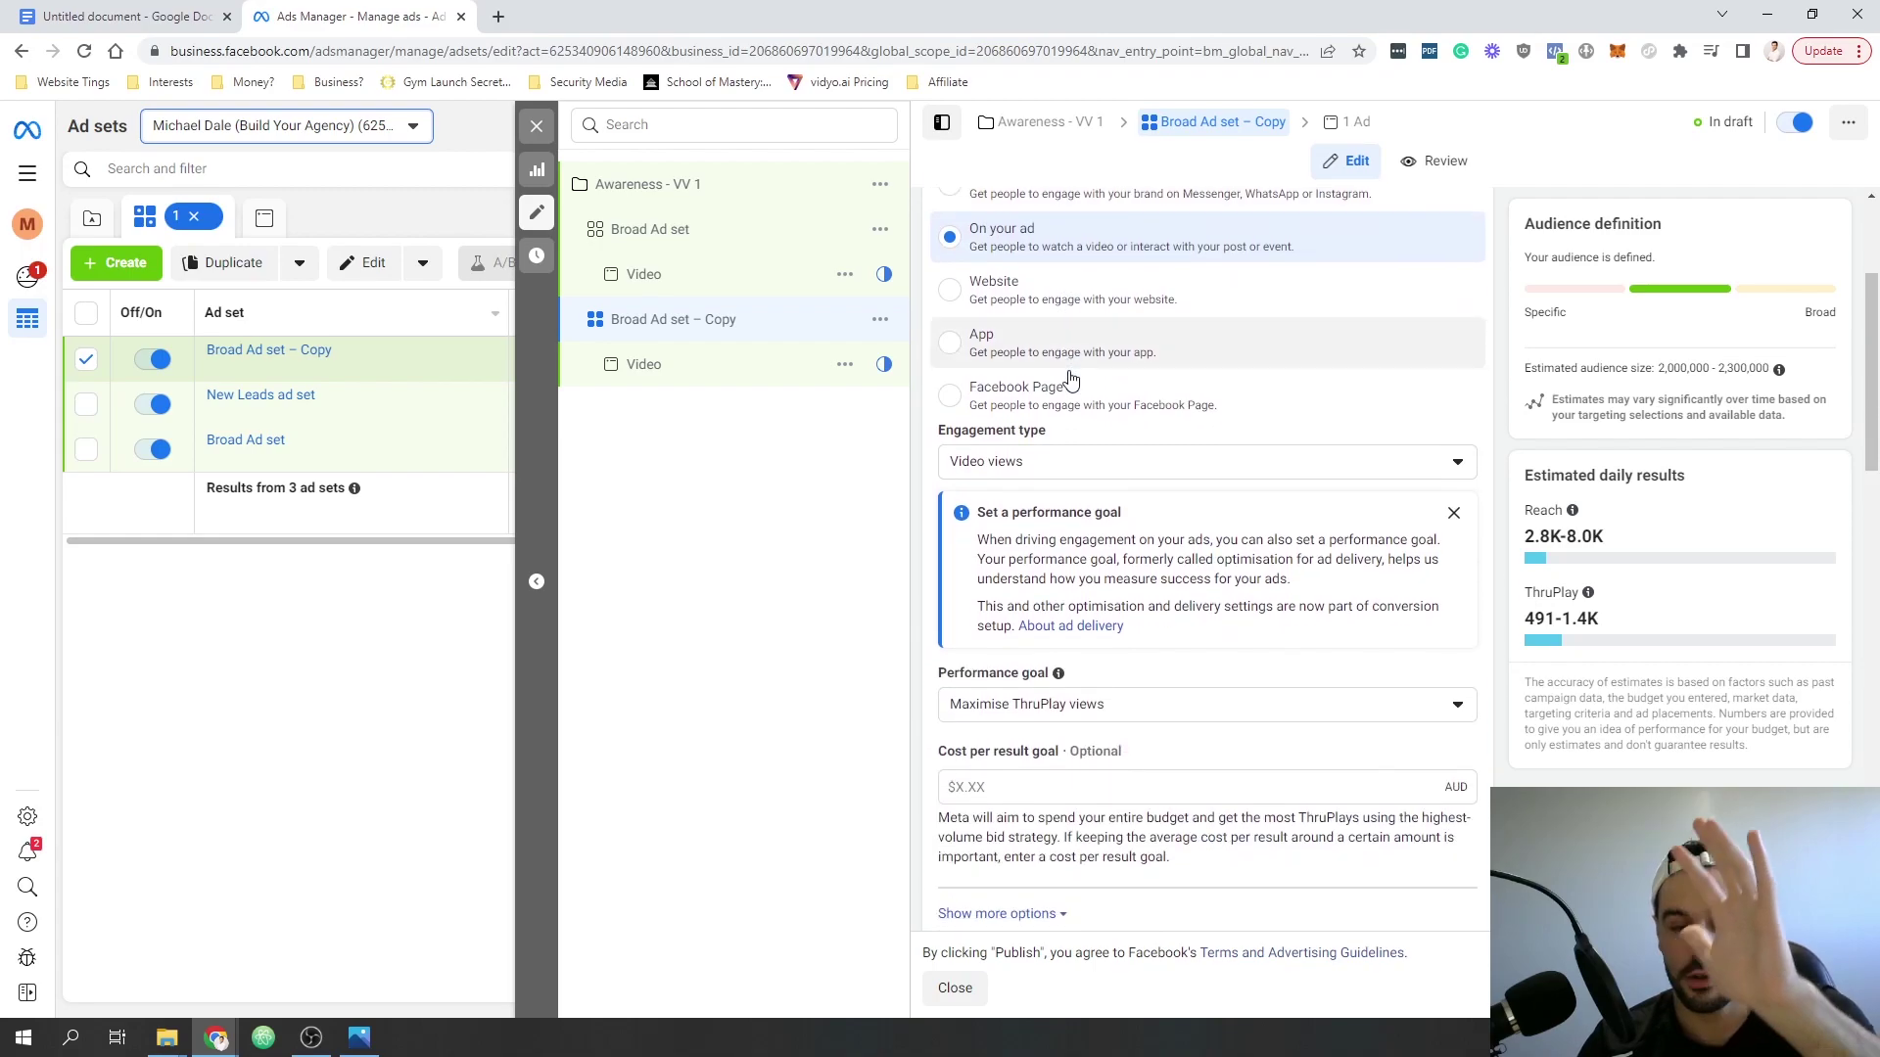
pyautogui.scroll(-10, 1077, 392)
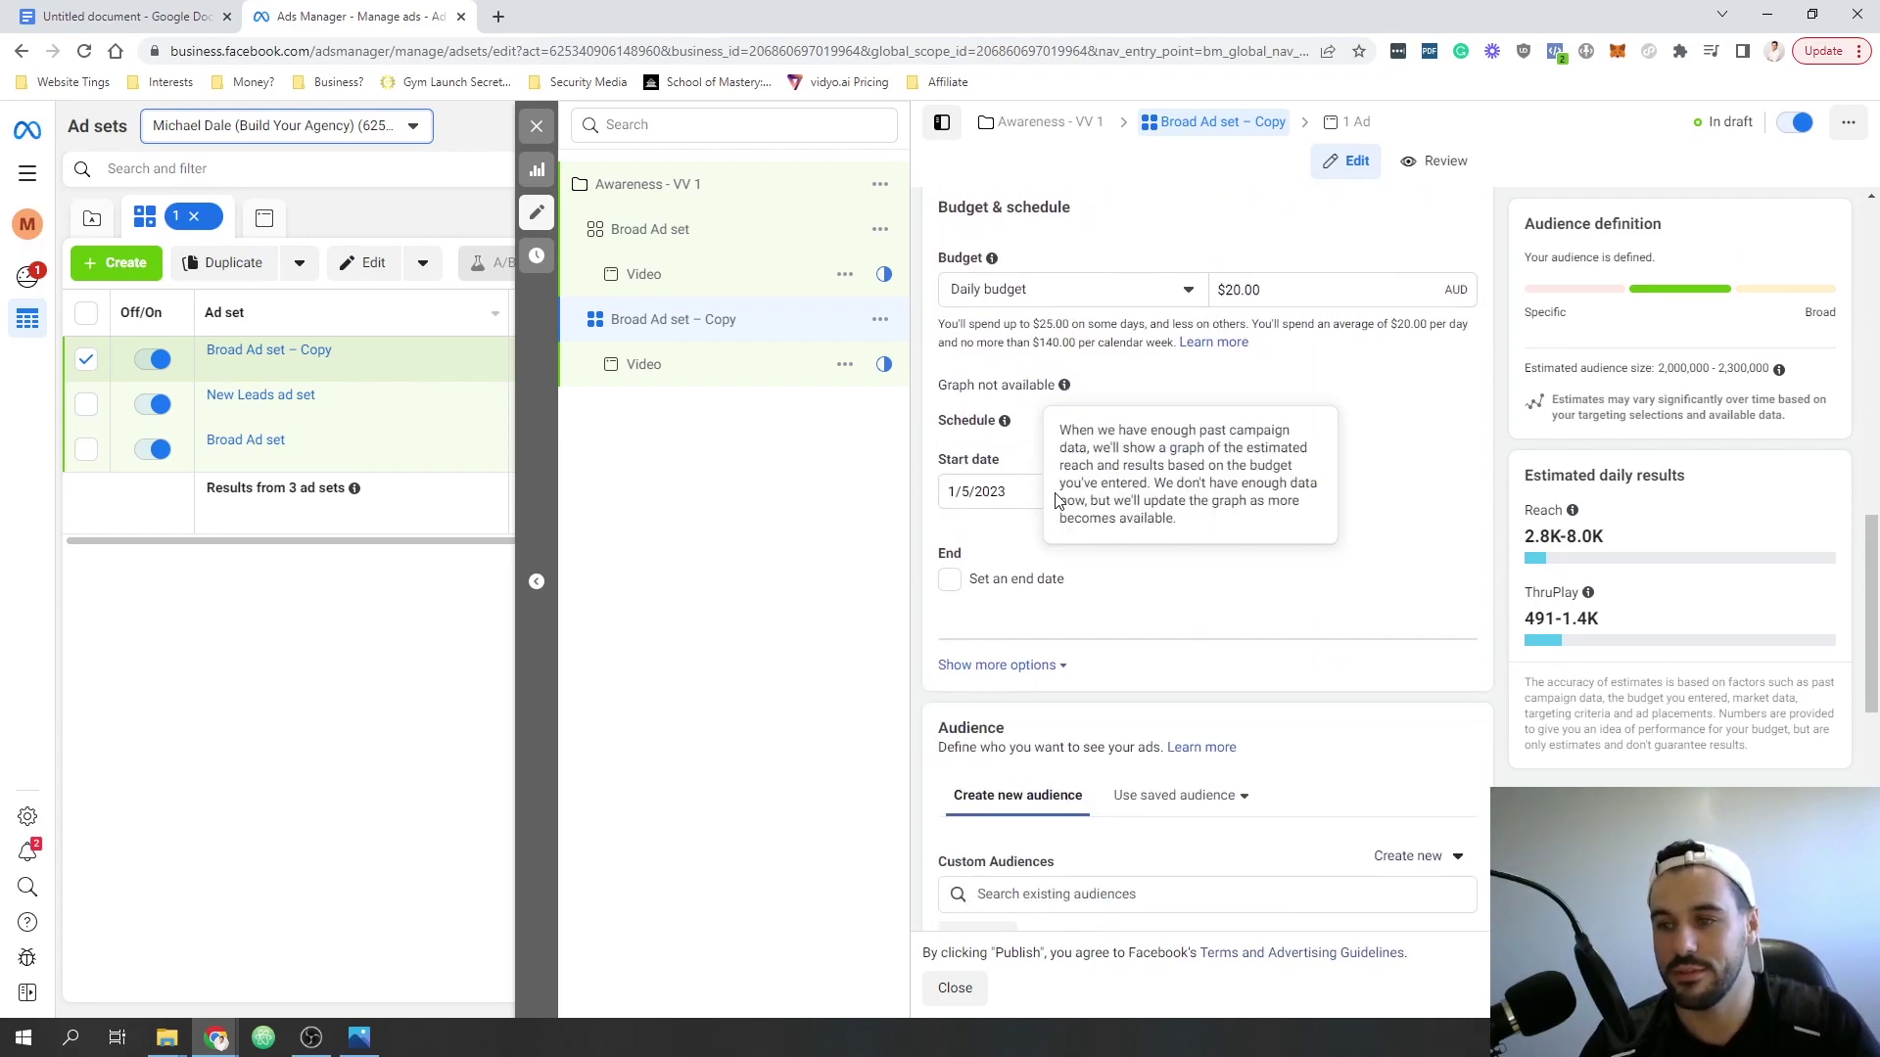
pyautogui.scroll(-4, 1009, 778)
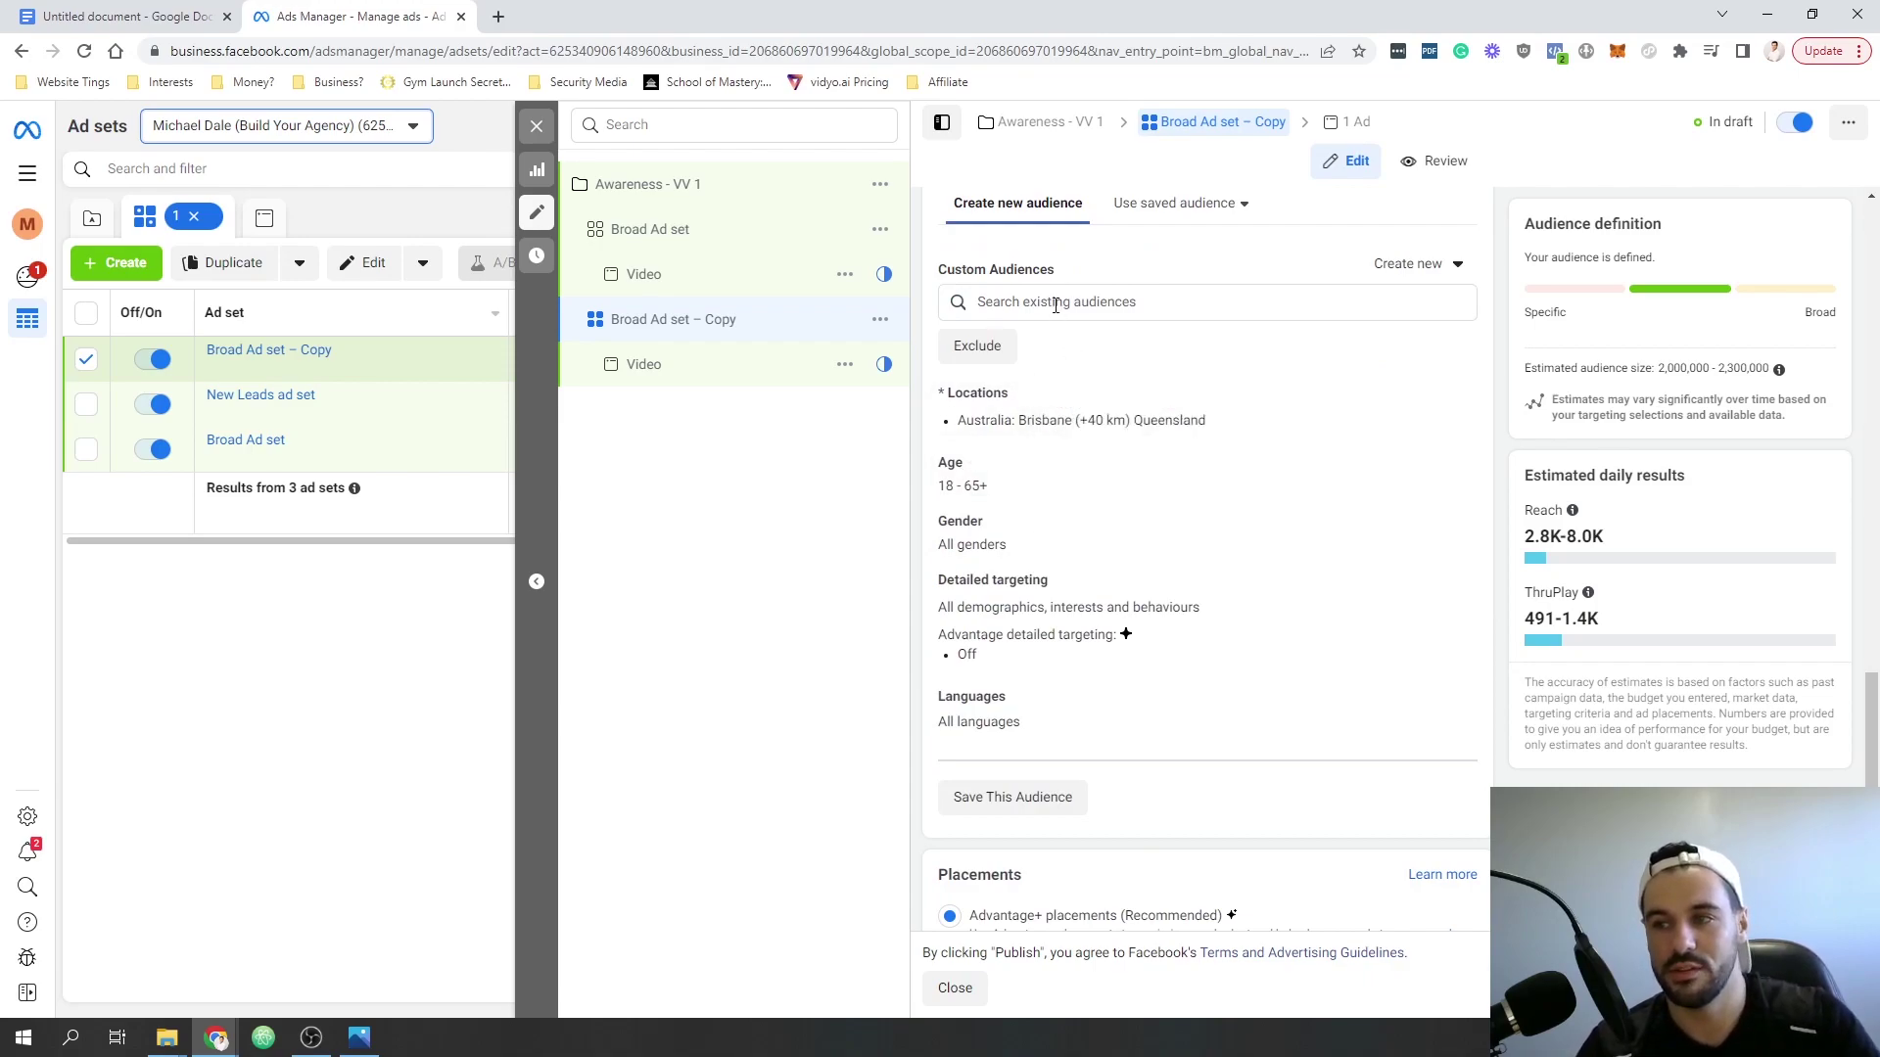
pyautogui.scroll(3, 1042, 712)
pyautogui.scroll(-3, 1029, 589)
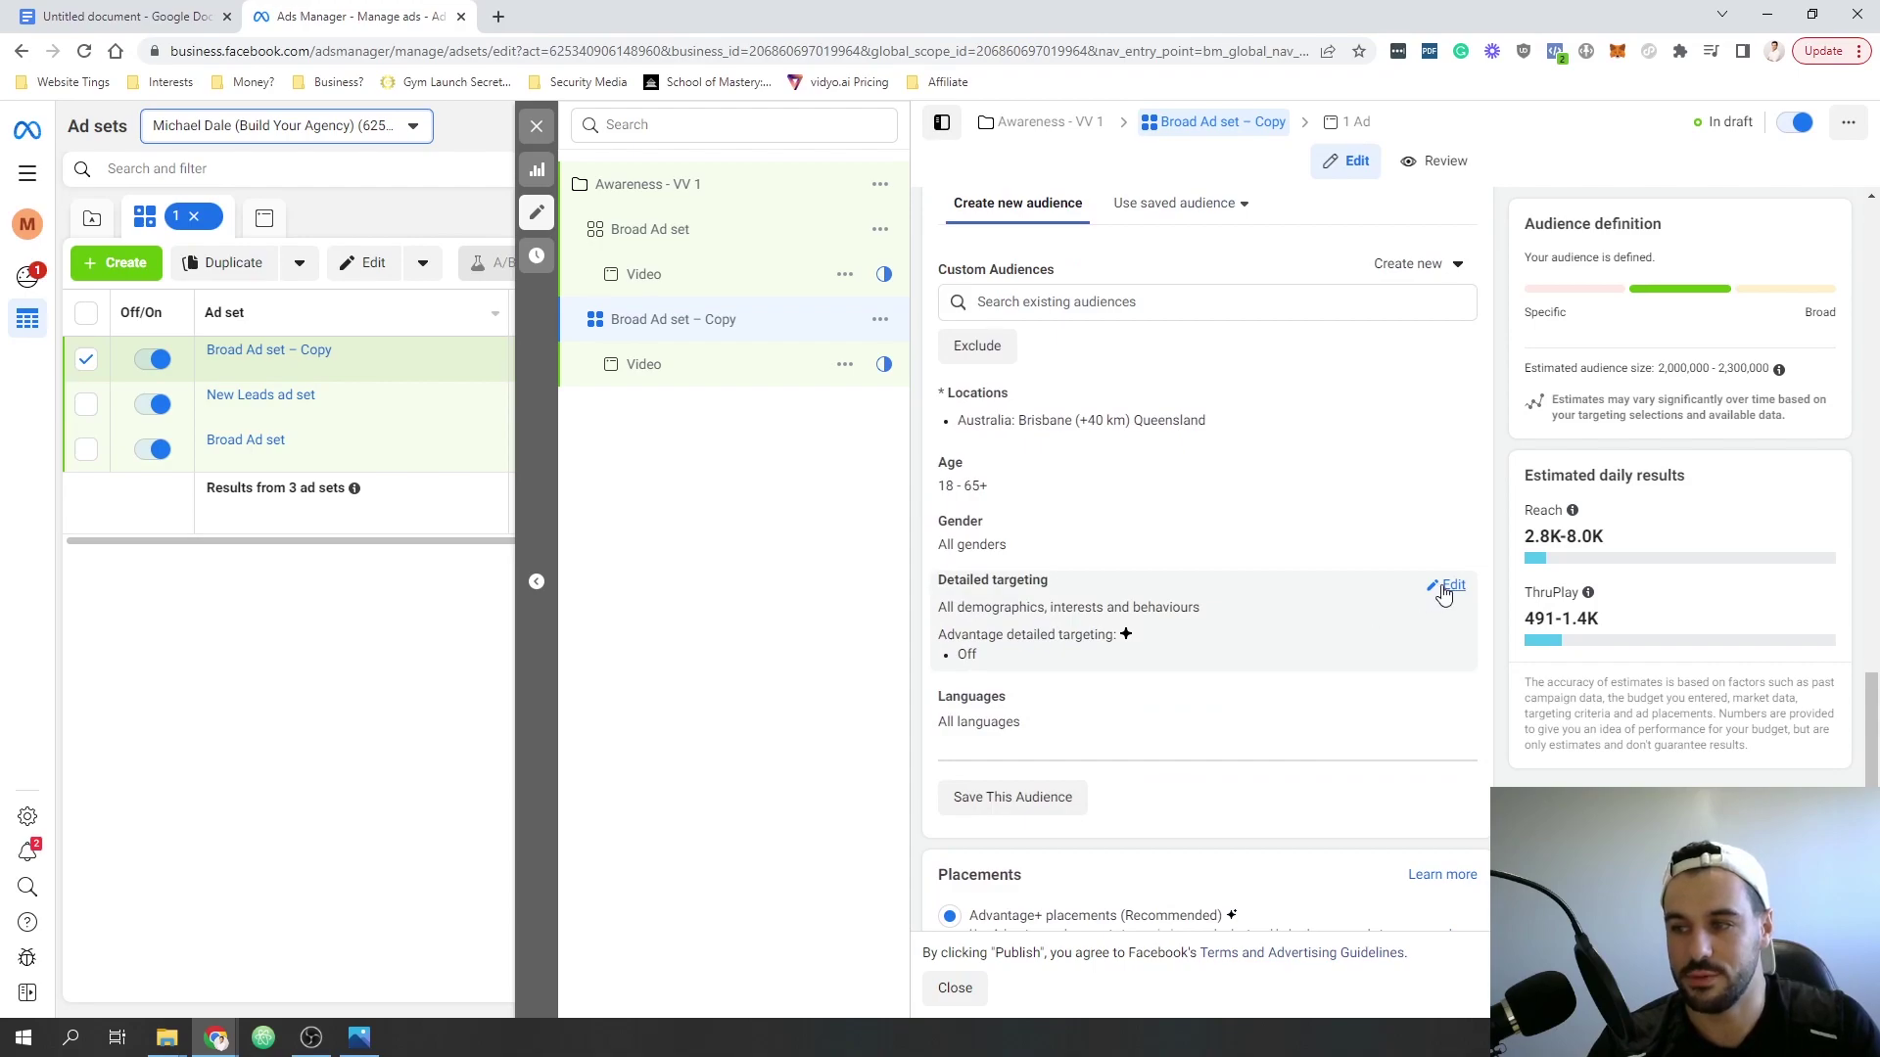
pyautogui.click(1445, 588)
pyautogui.click(1065, 636)
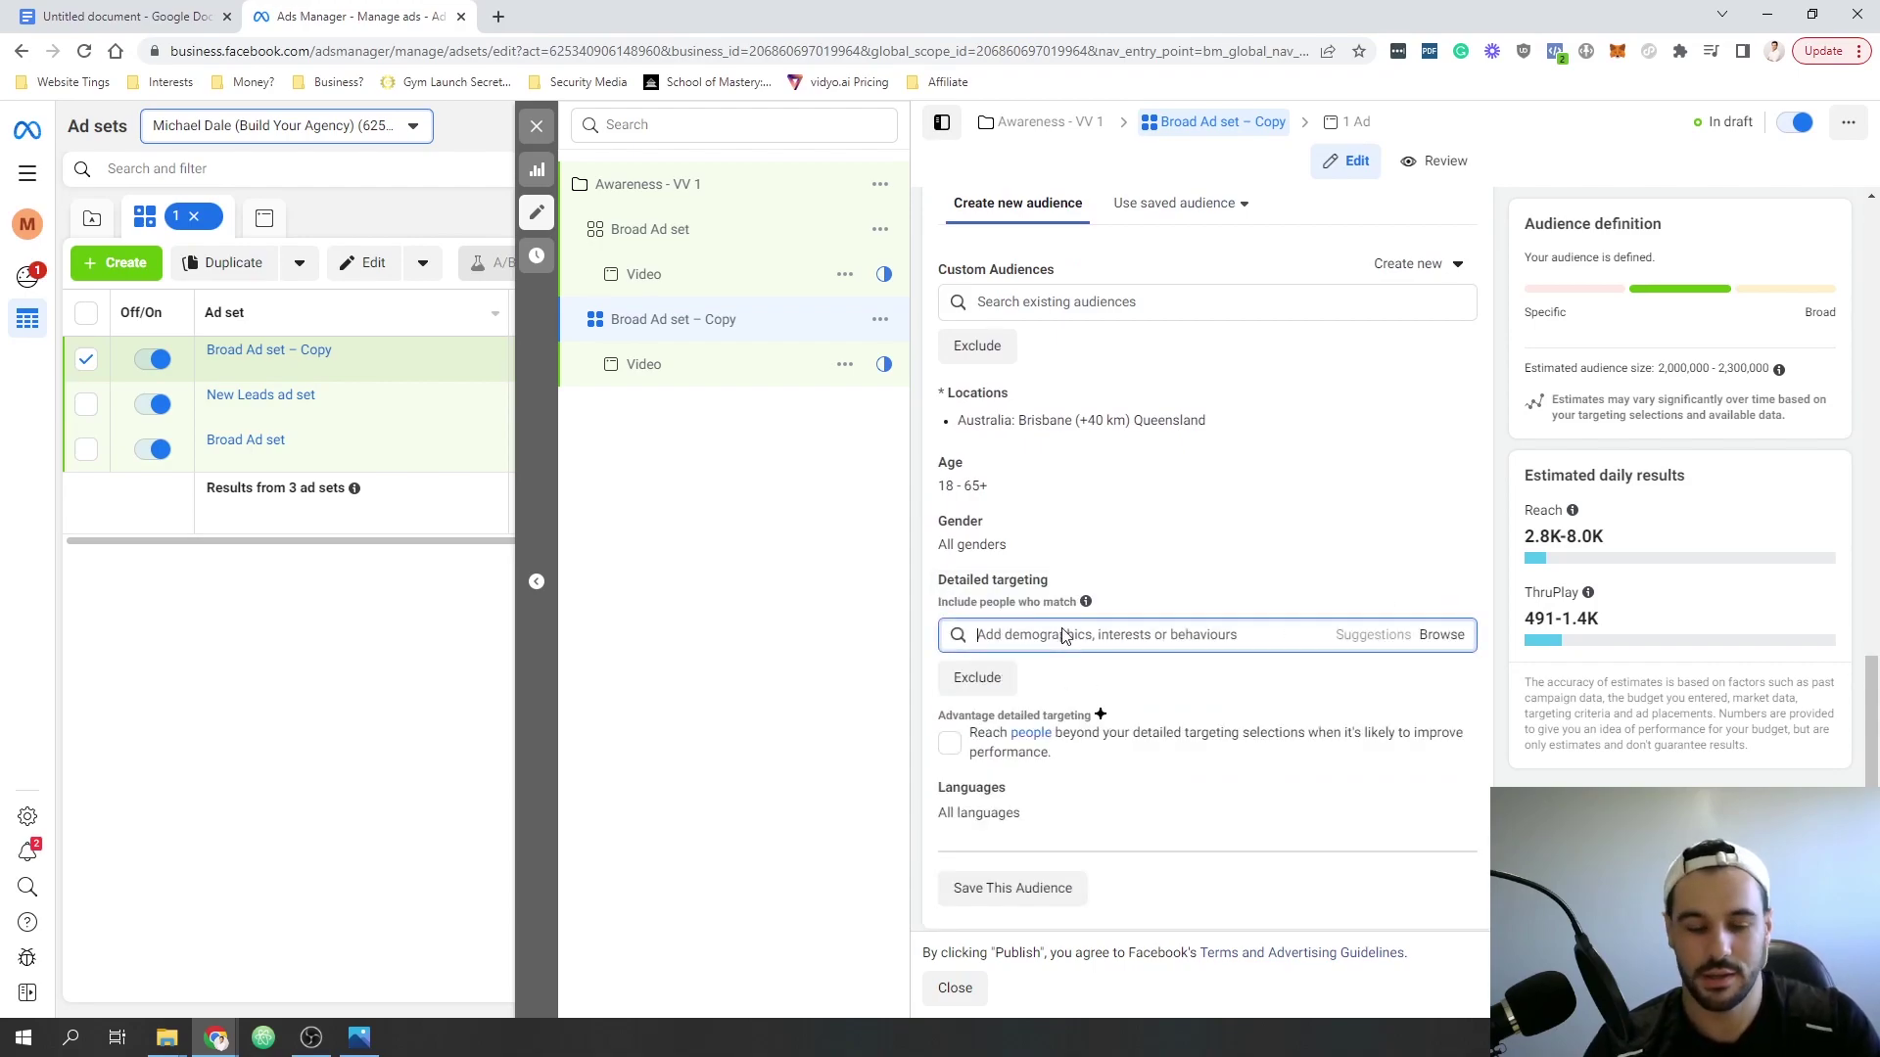
pyautogui.write('renovato')
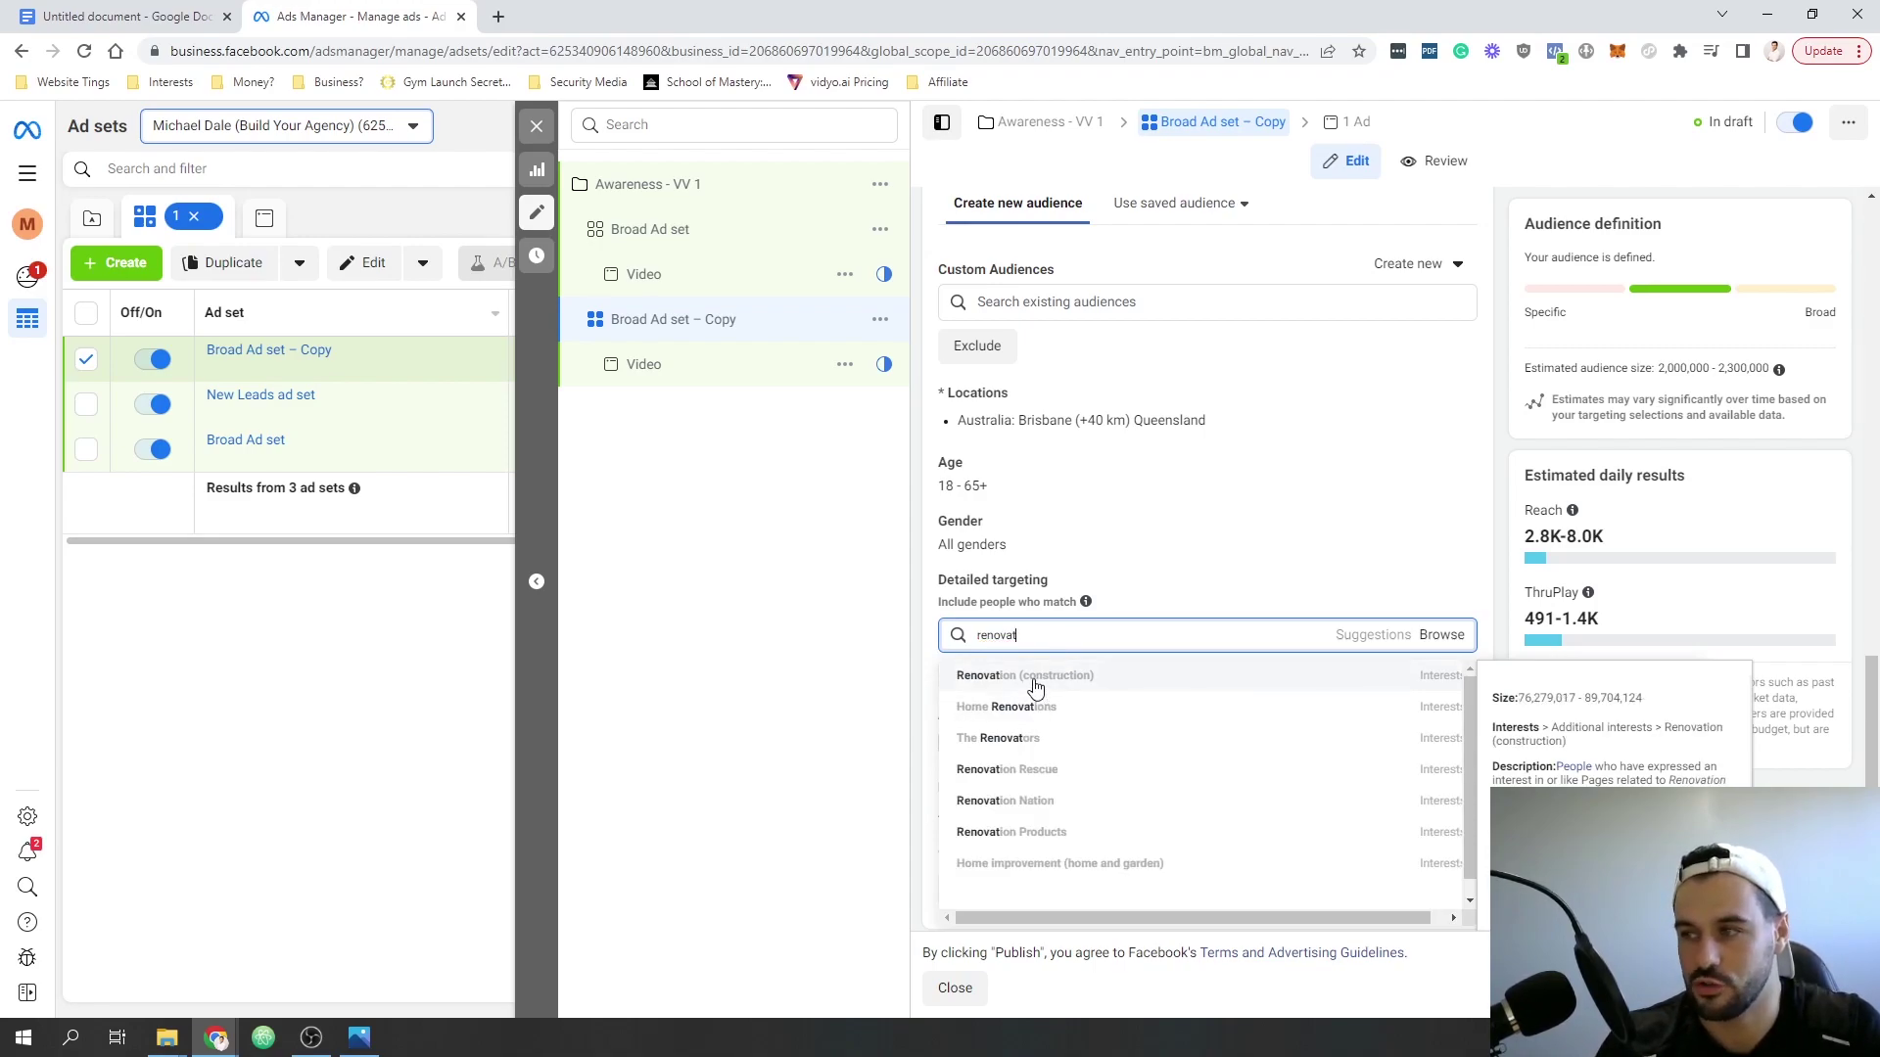
pyautogui.click(1035, 685)
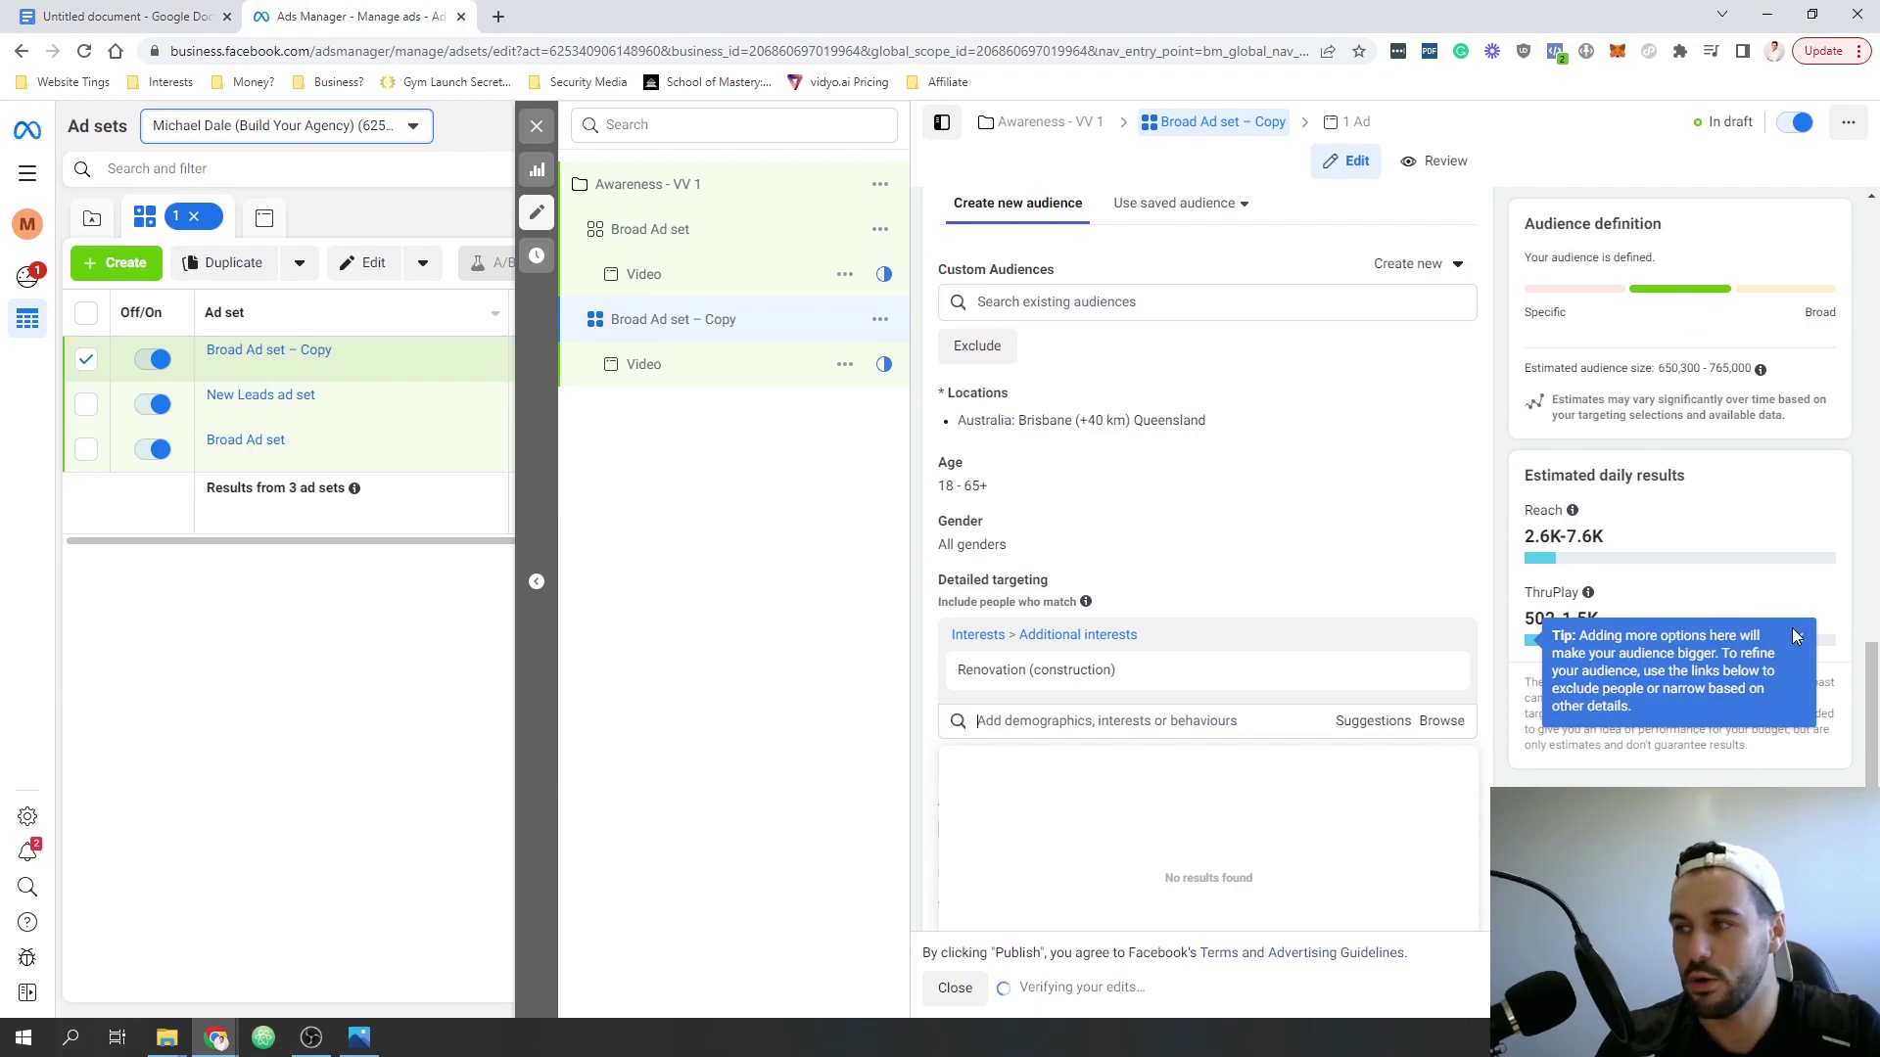
pyautogui.click(1794, 638)
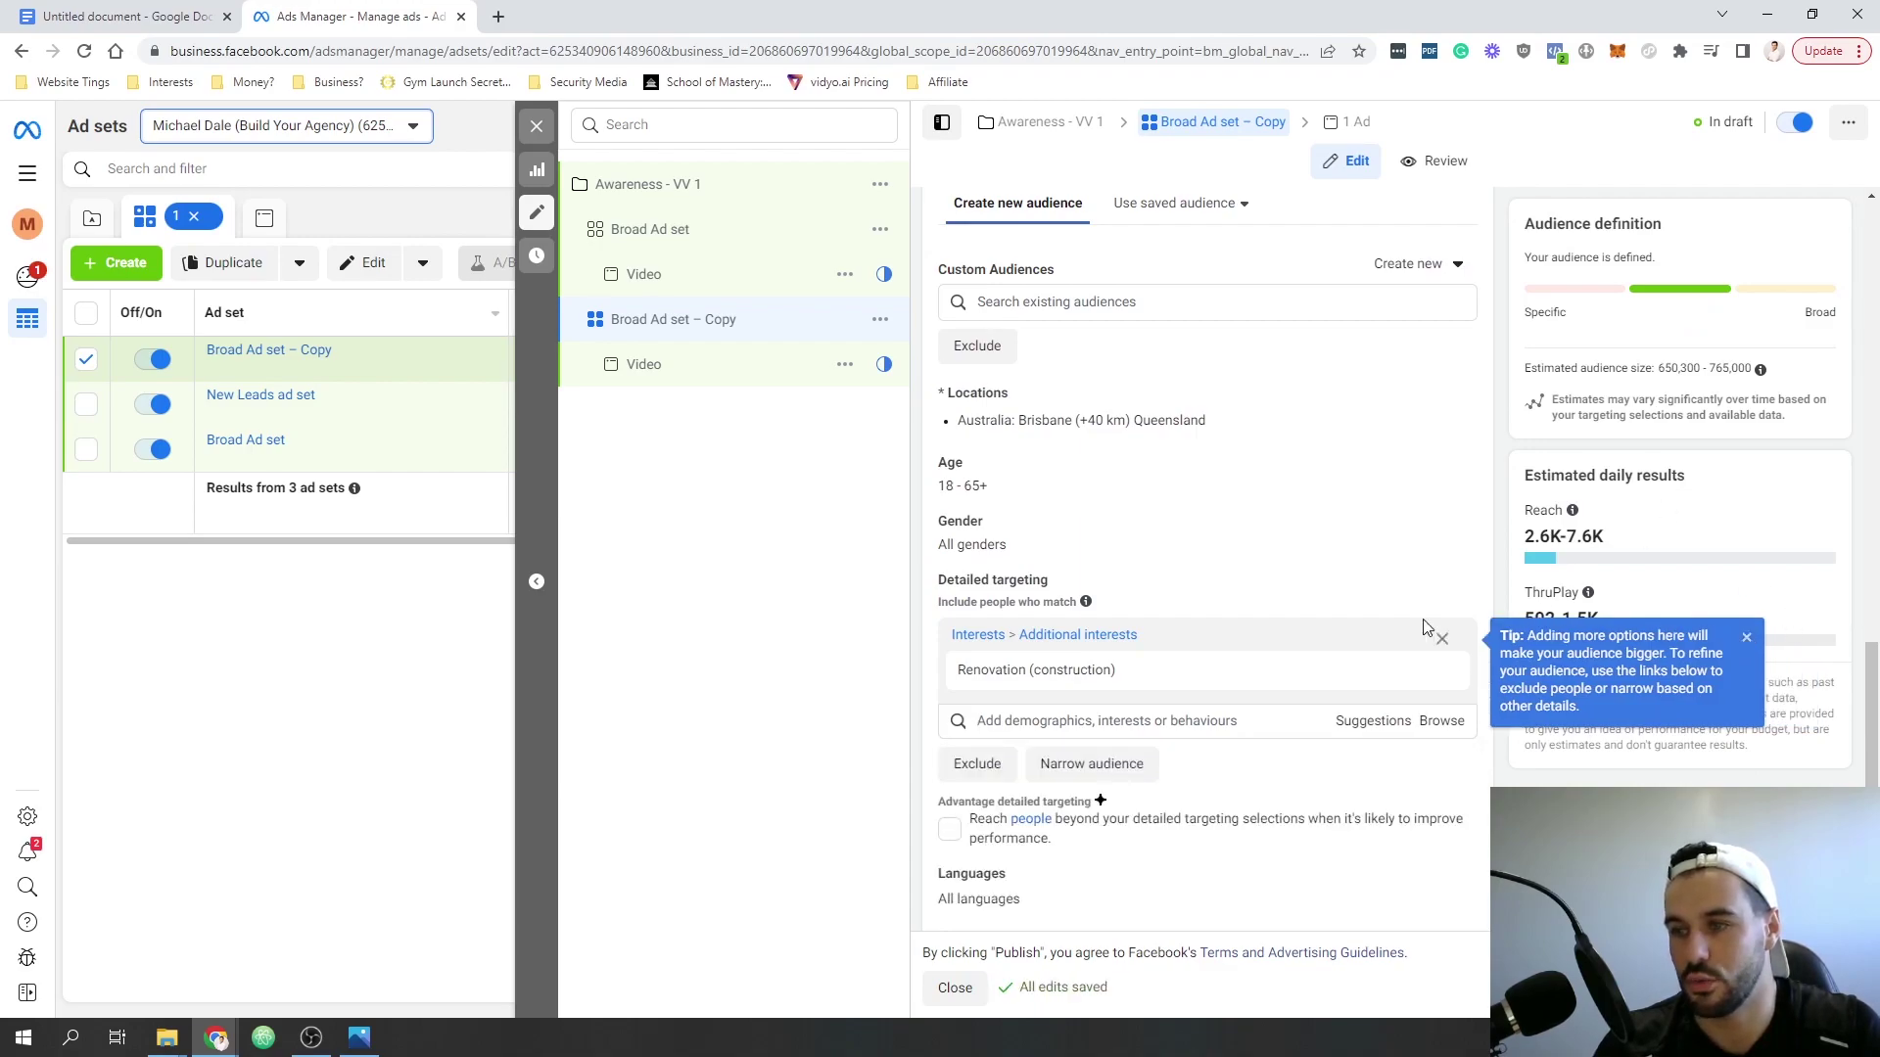
pyautogui.moveTo(1658, 372); pyautogui.dragTo(1756, 384)
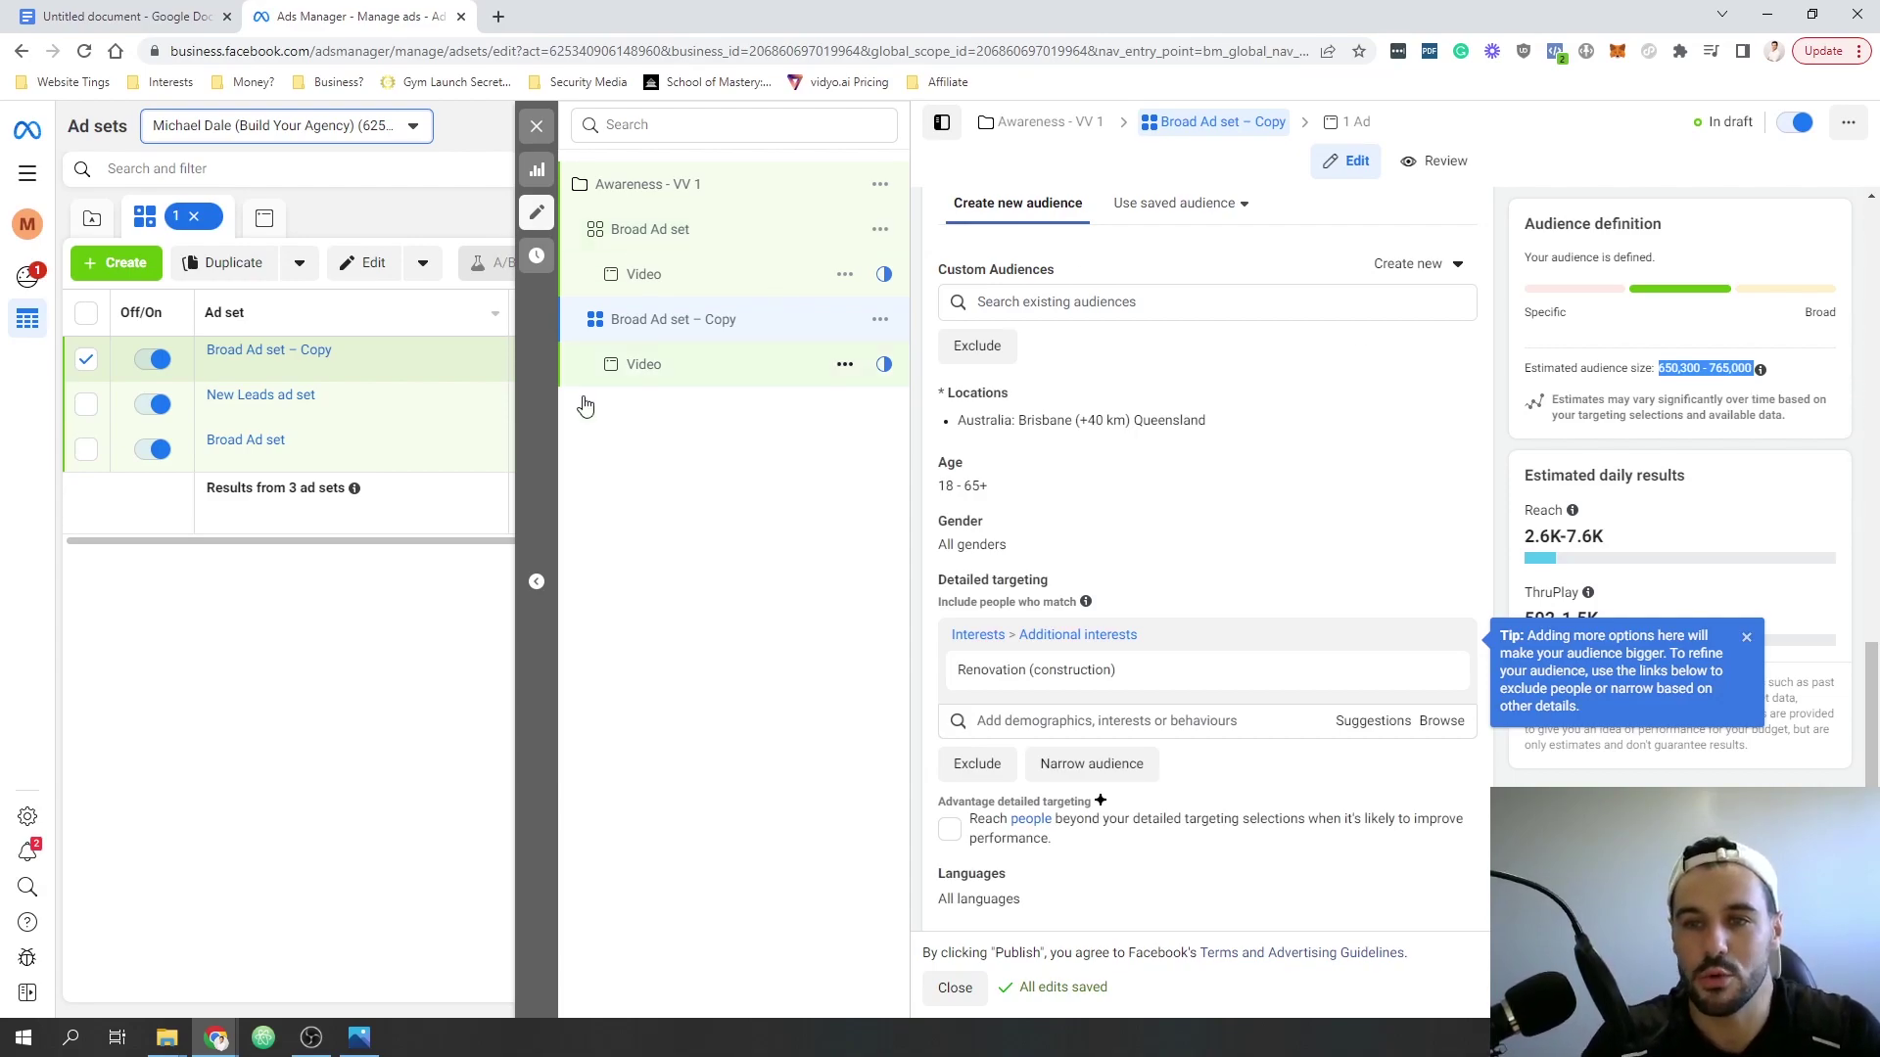
# - Rename the duplicated ad set as "Renovators - Ad set" and close its editor without publishing the draft
pyautogui.scroll(15, 1070, 402)
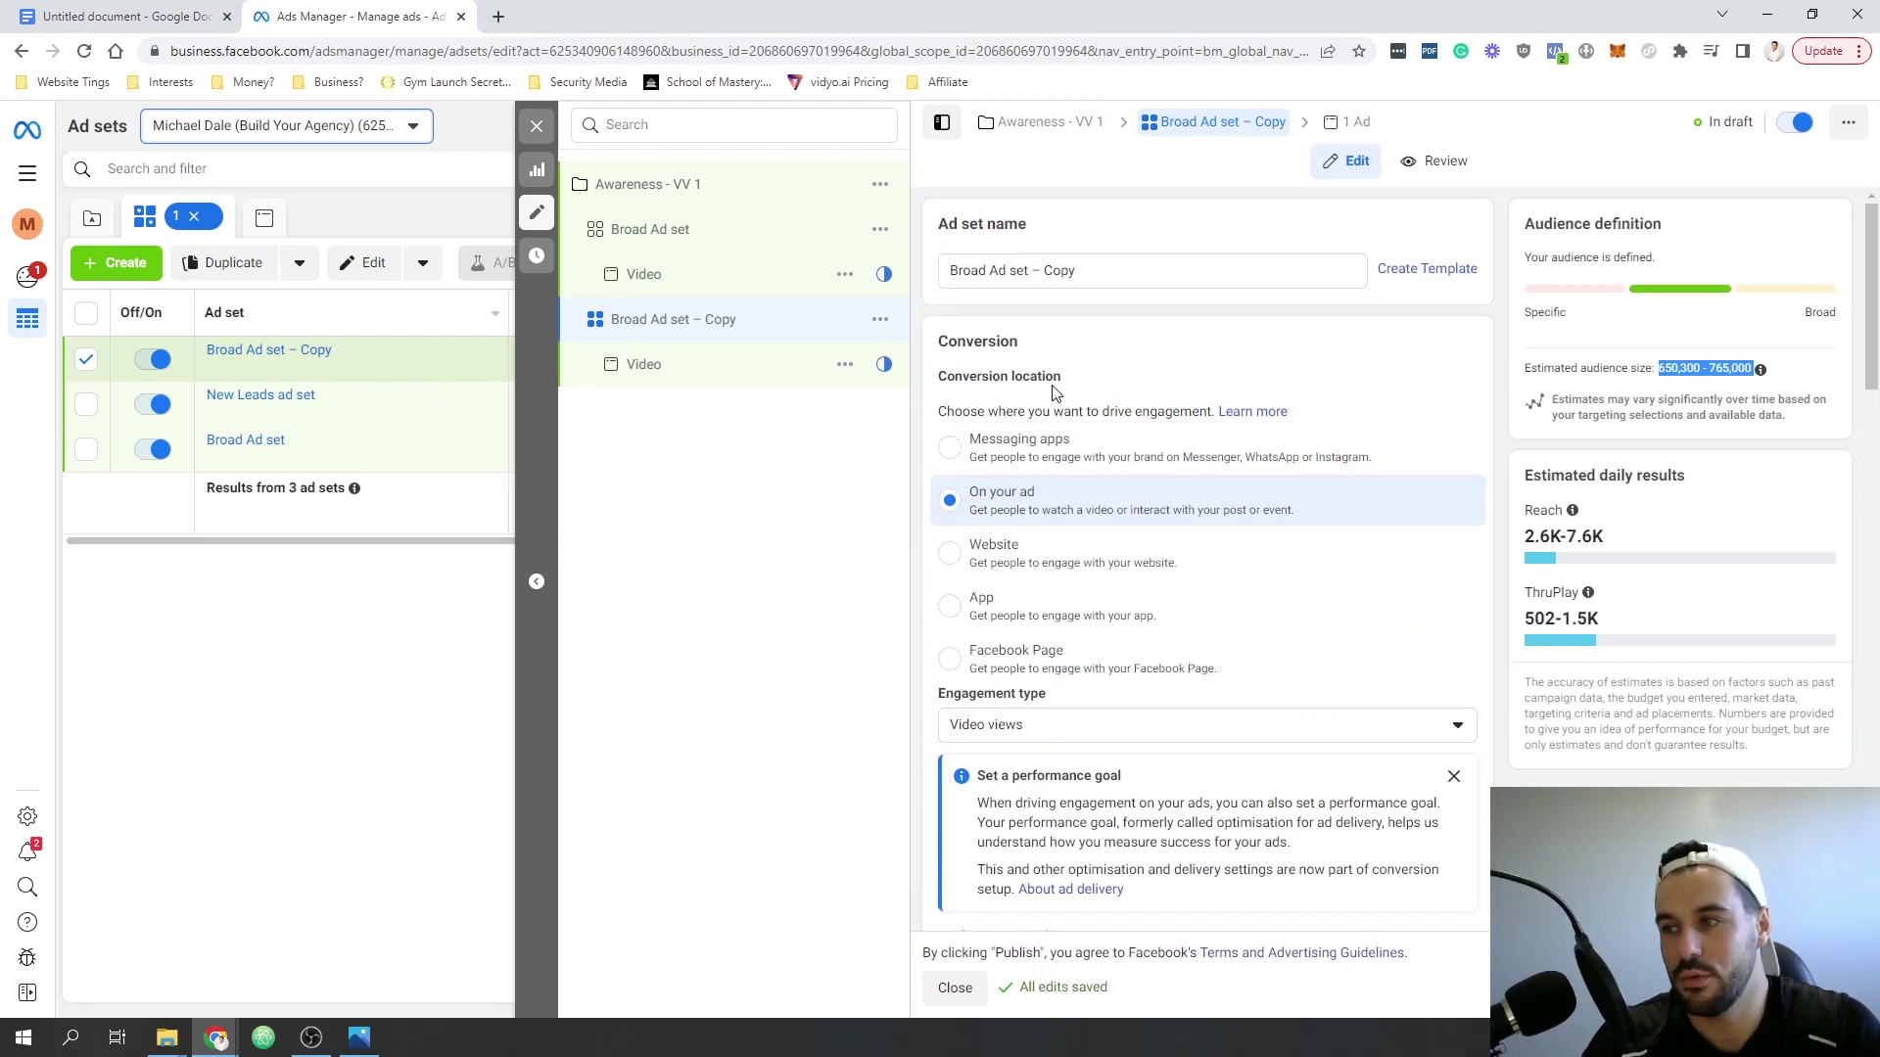
pyautogui.moveTo(1112, 270); pyautogui.dragTo(931, 279)
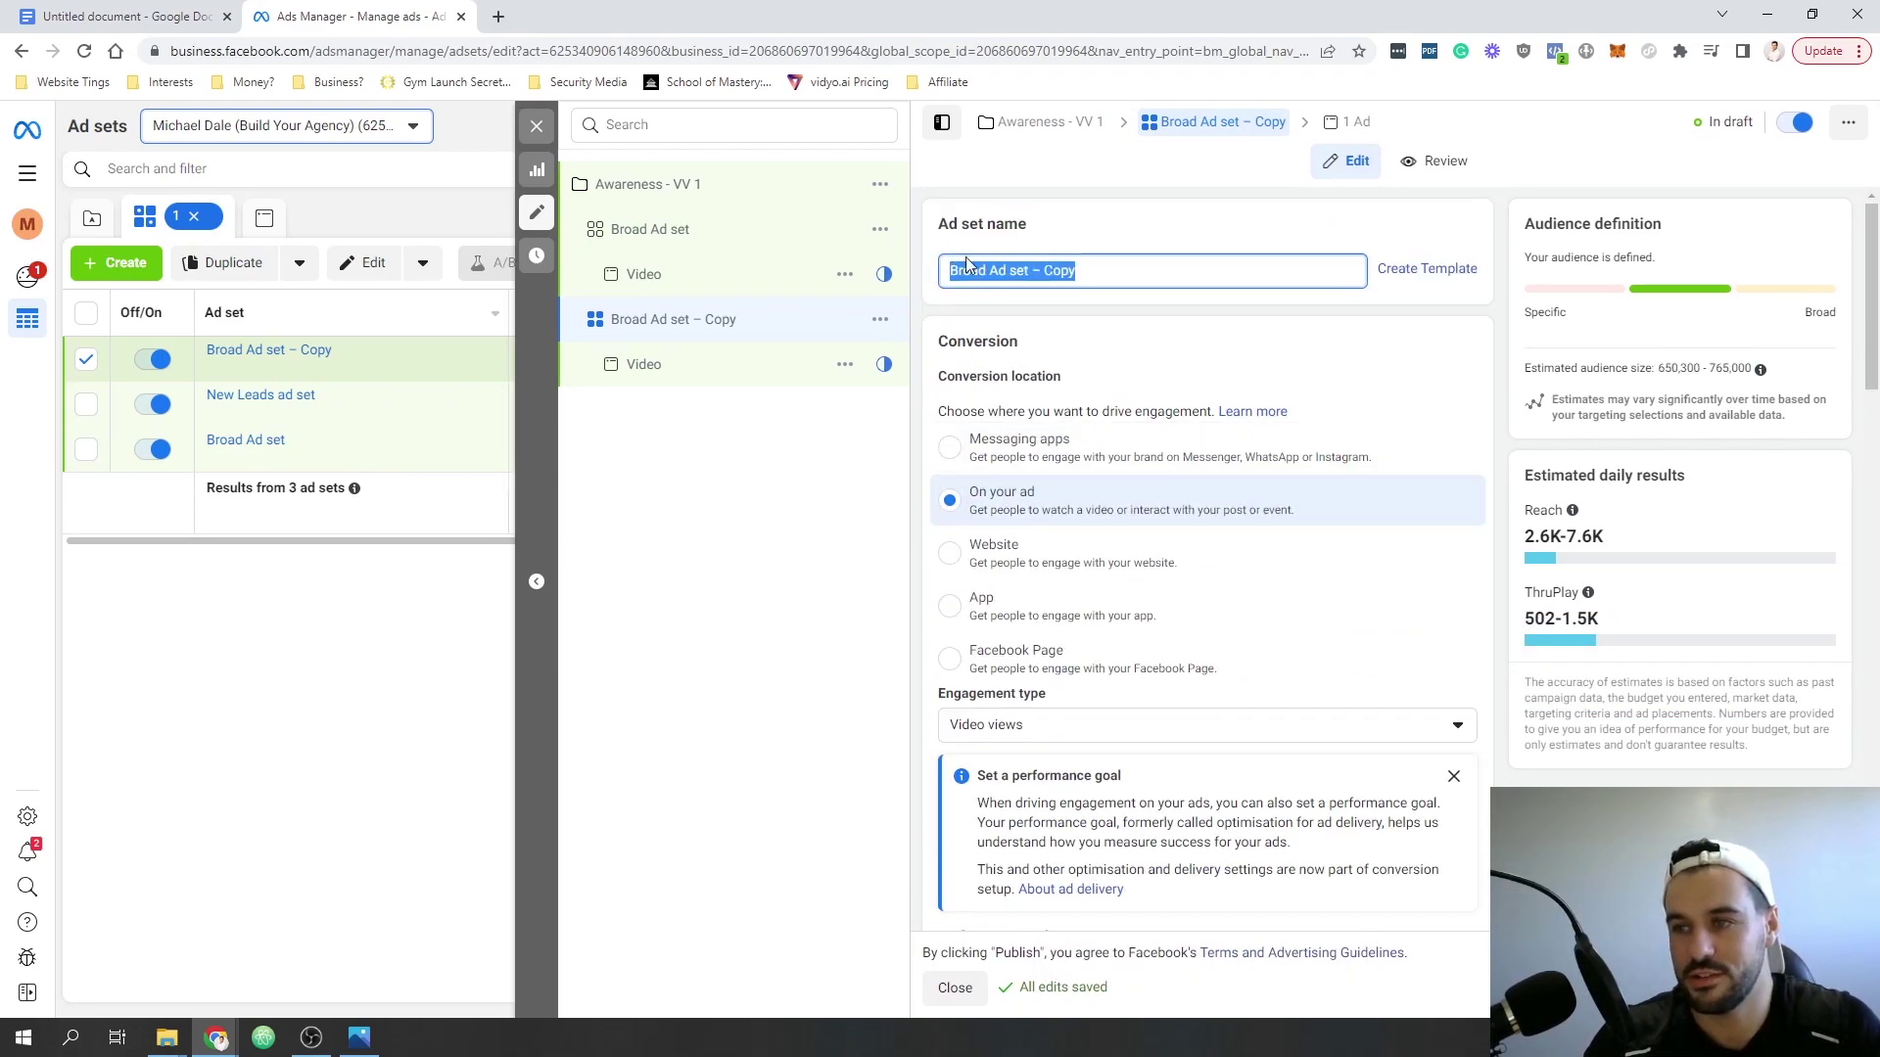
pyautogui.click(1113, 269)
pyautogui.moveTo(1112, 269); pyautogui.dragTo(1041, 277)
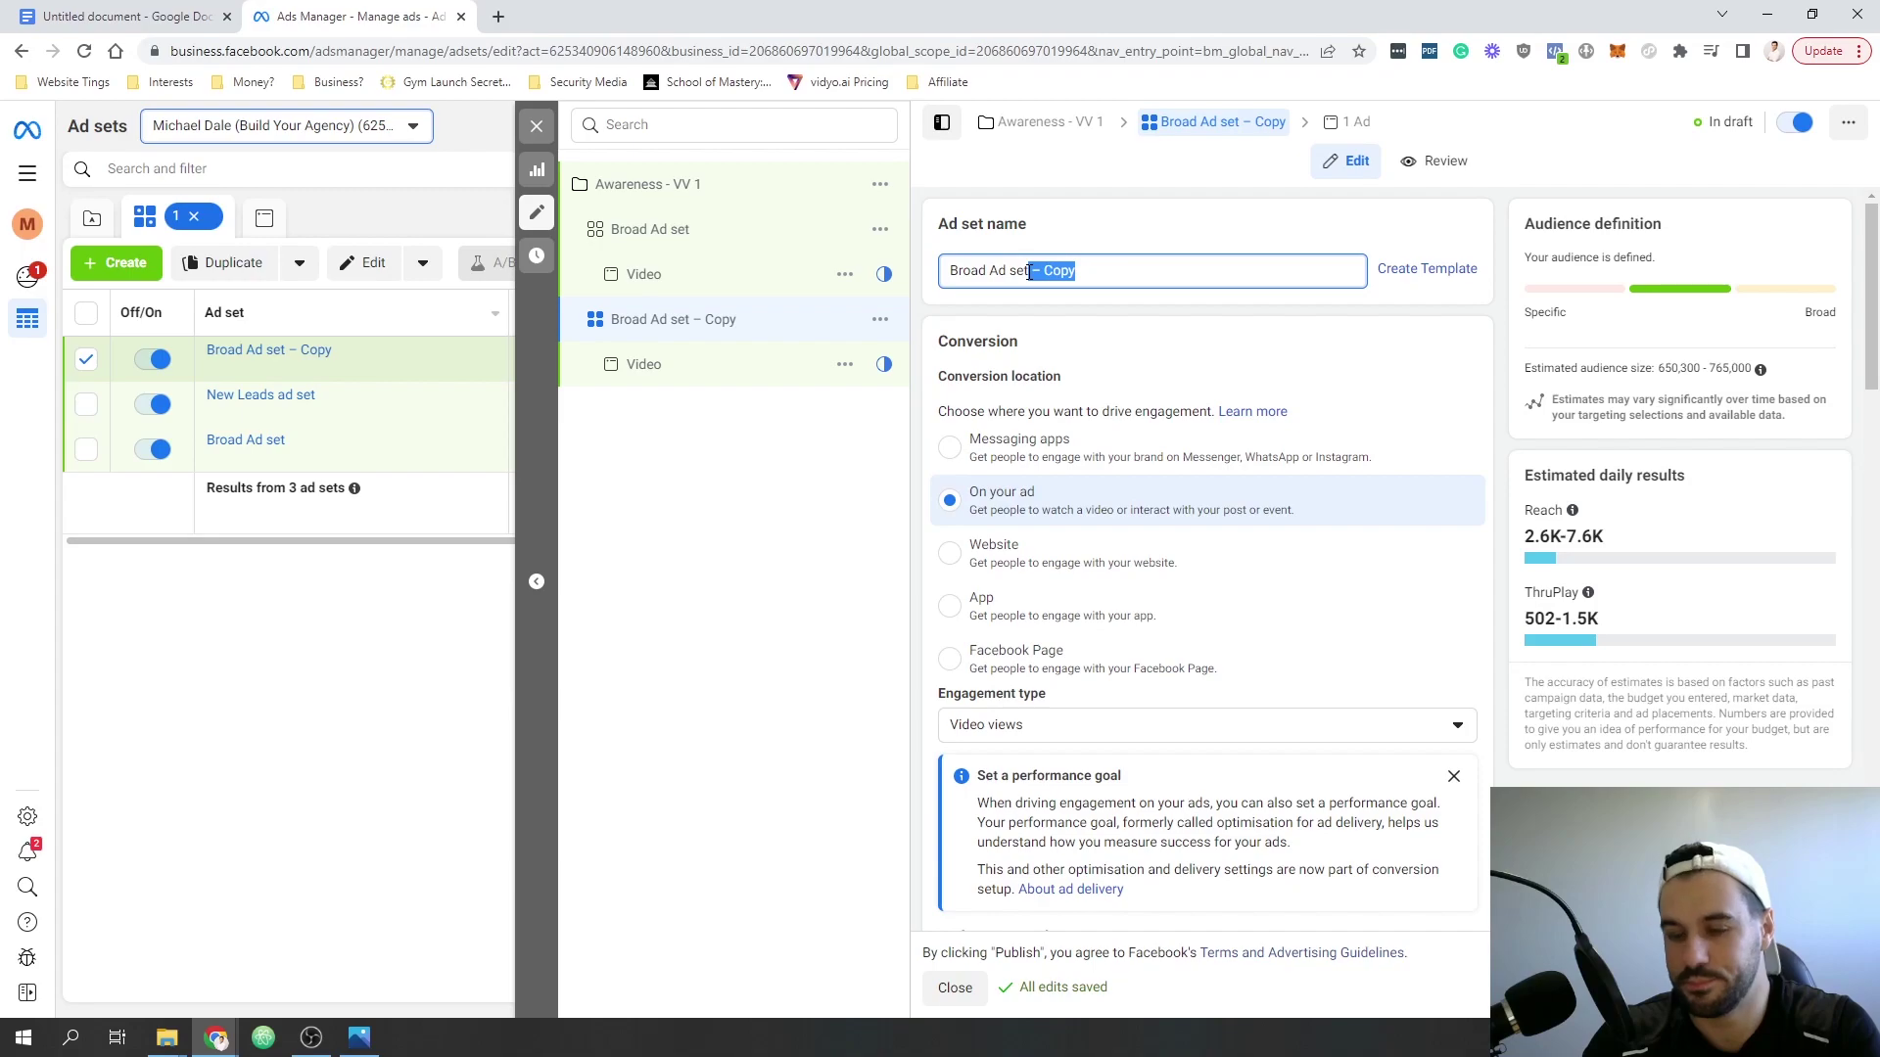
pyautogui.press('BackSpace')
pyautogui.doubleClick(967, 271)
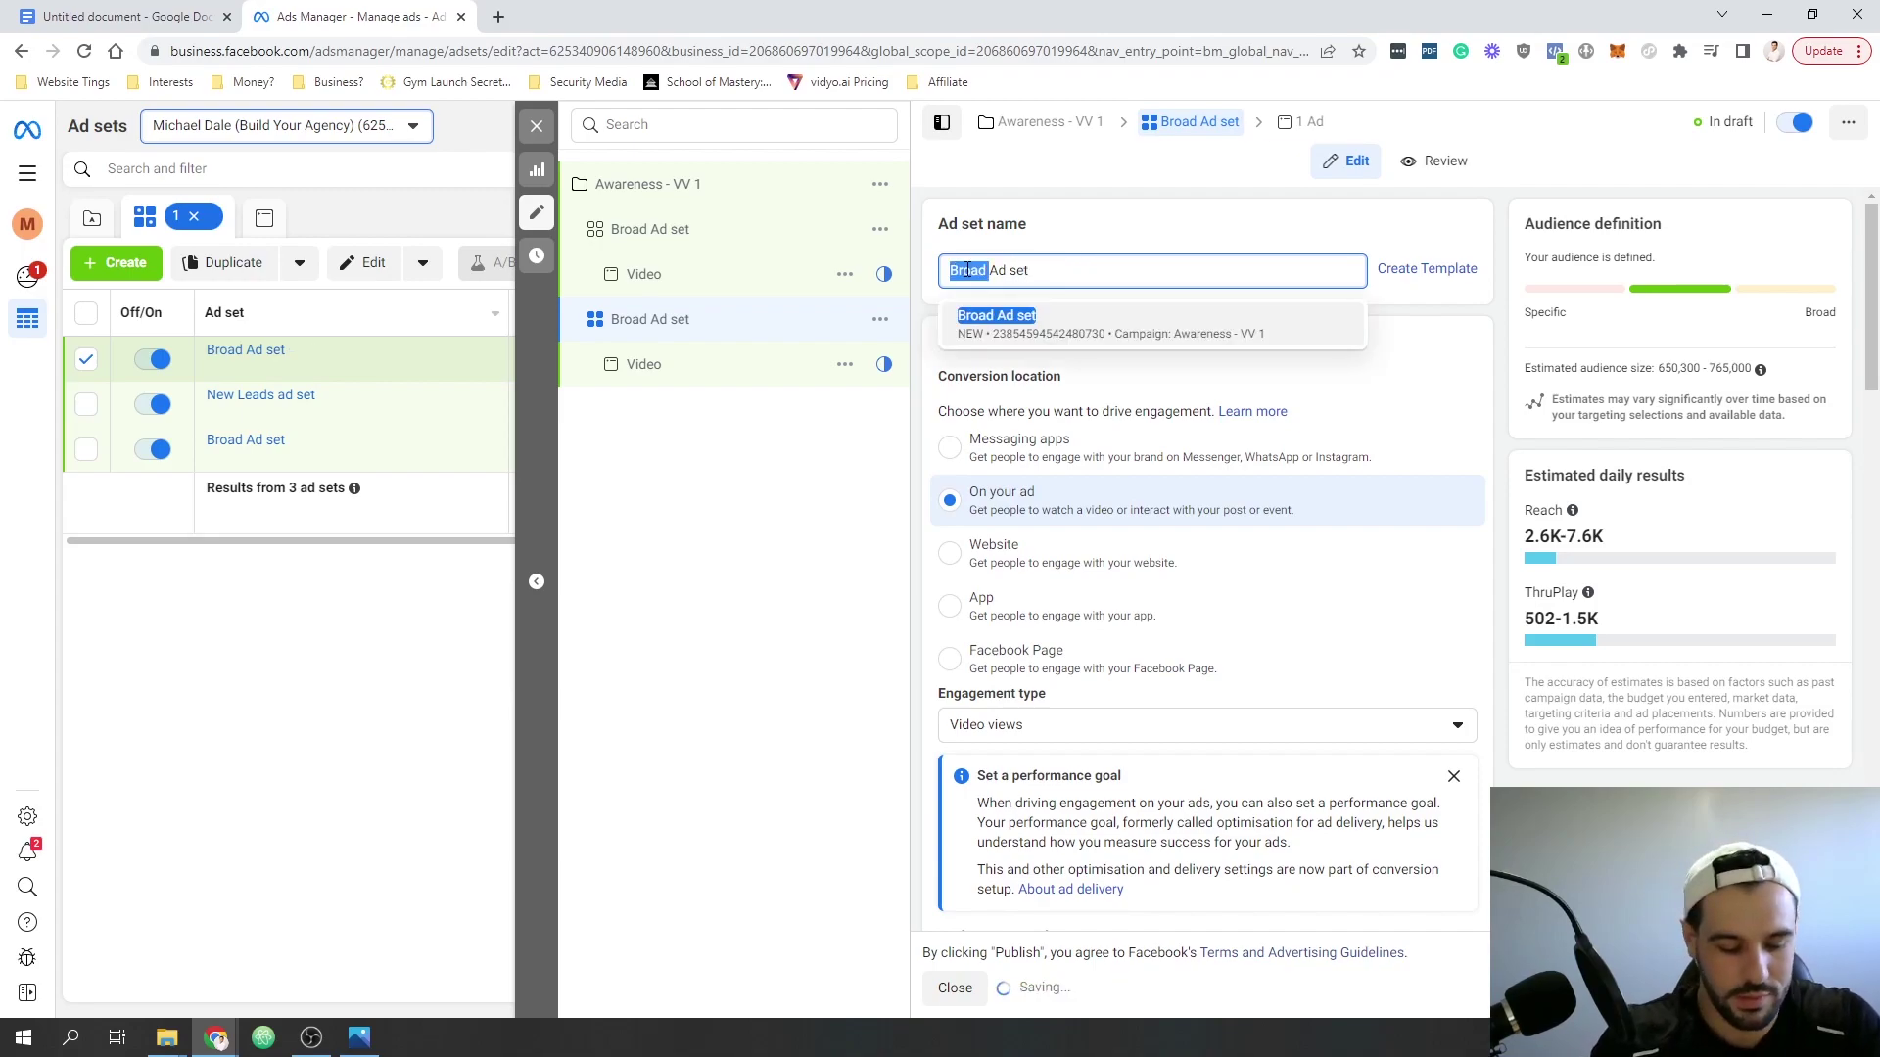
pyautogui.write('Renovators -')
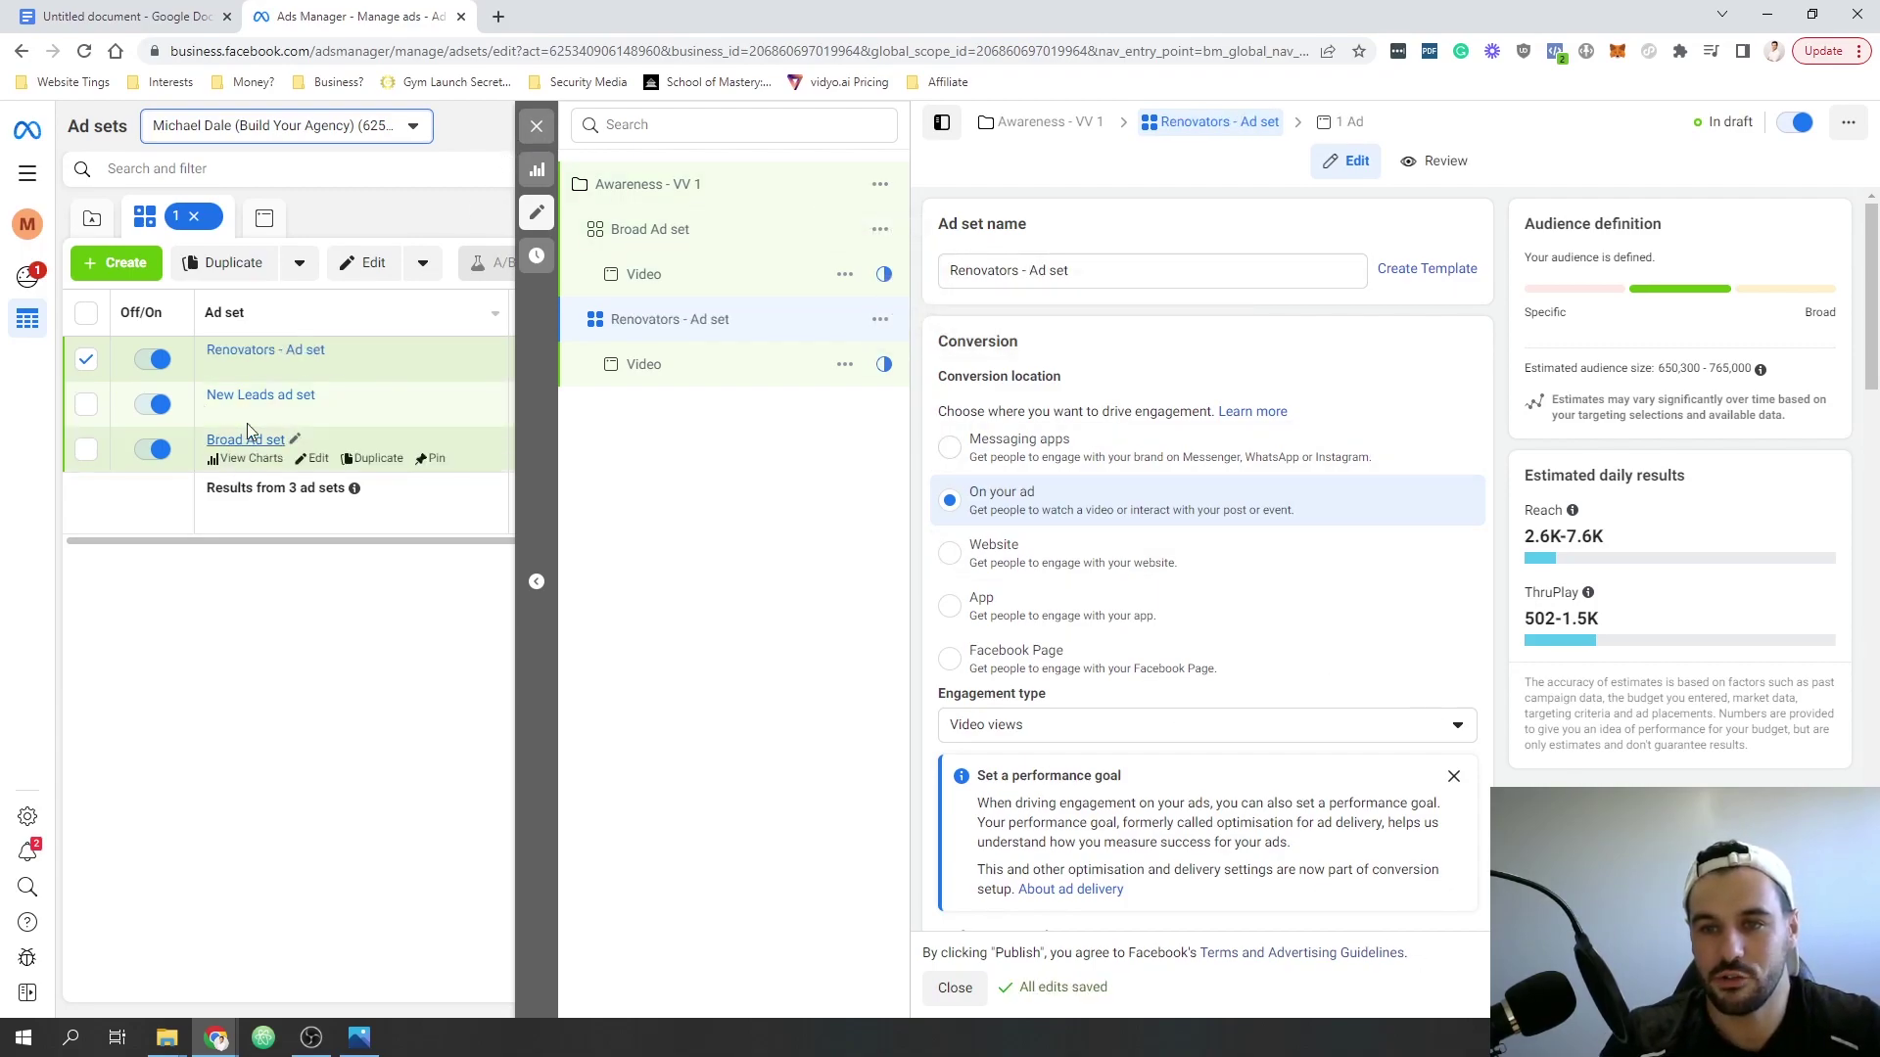
pyautogui.click(536, 126)
pyautogui.click(1005, 524)
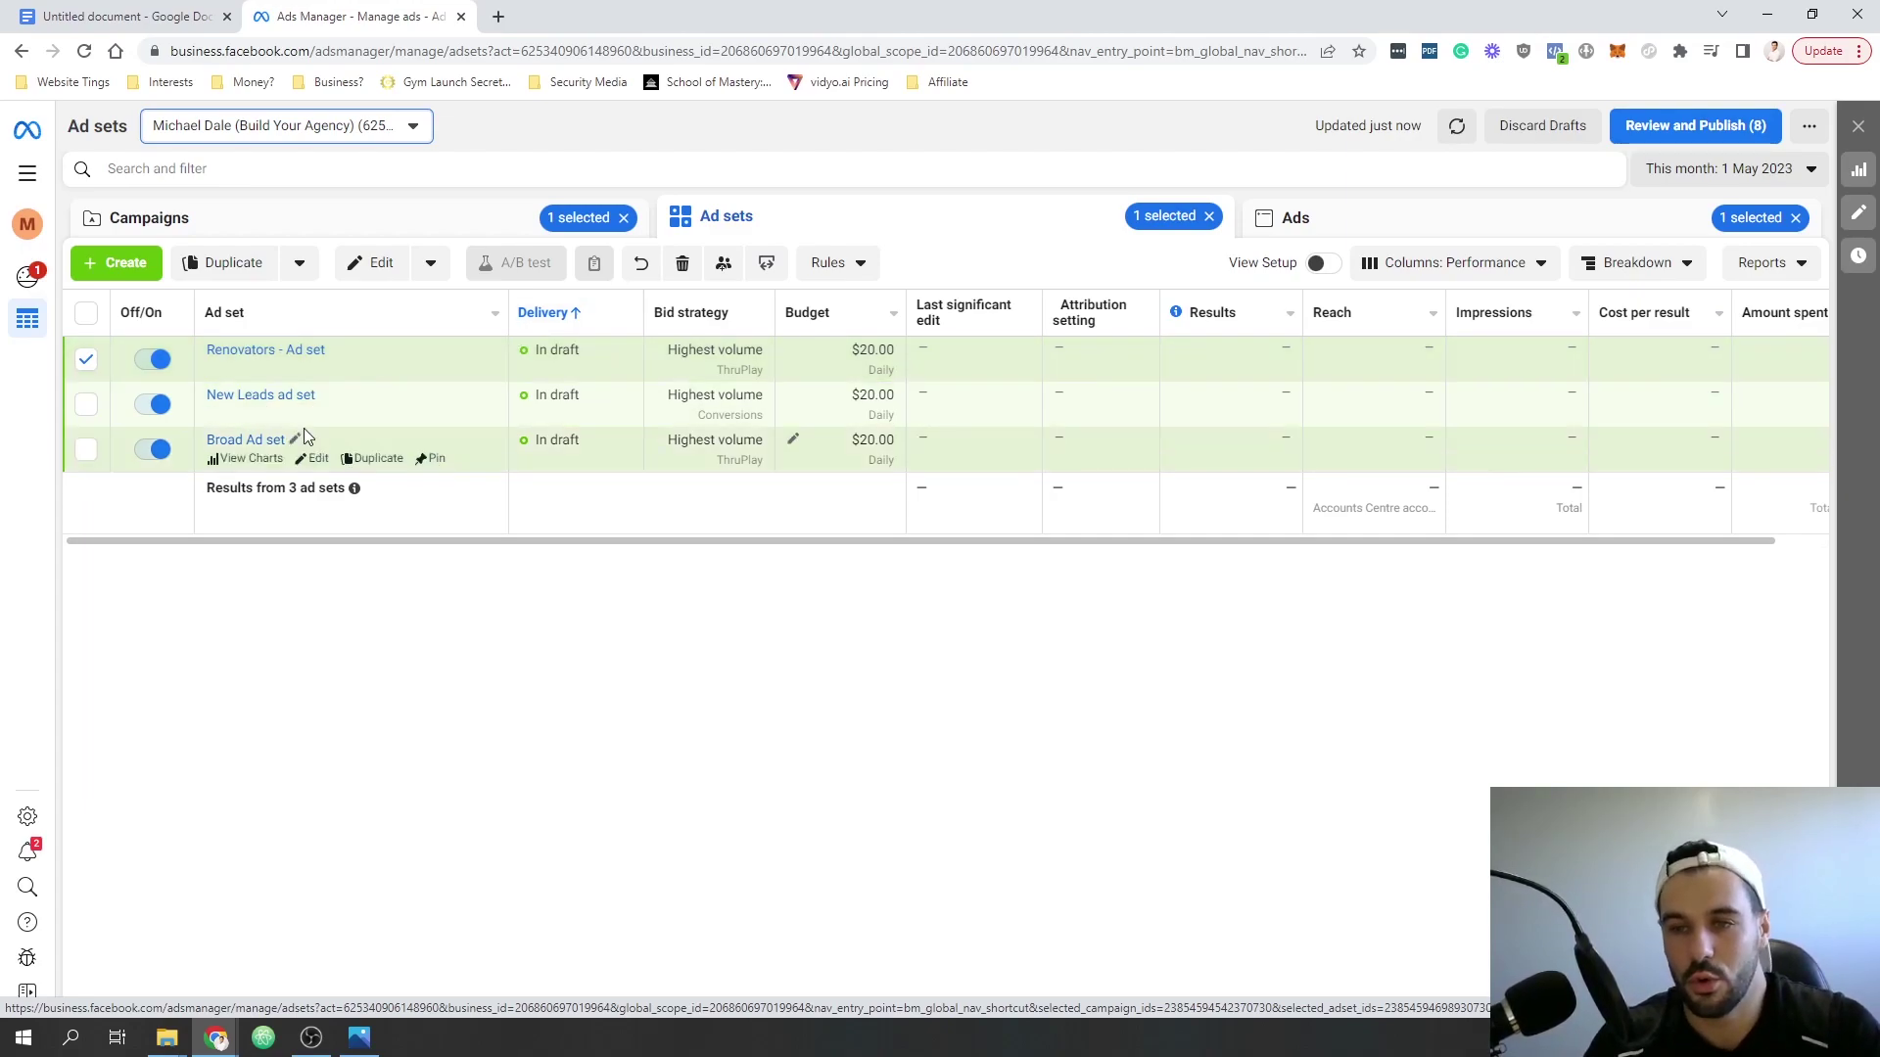
# - Rename the video ad in the Renovators ad set as "Video 1"
pyautogui.click(1349, 220)
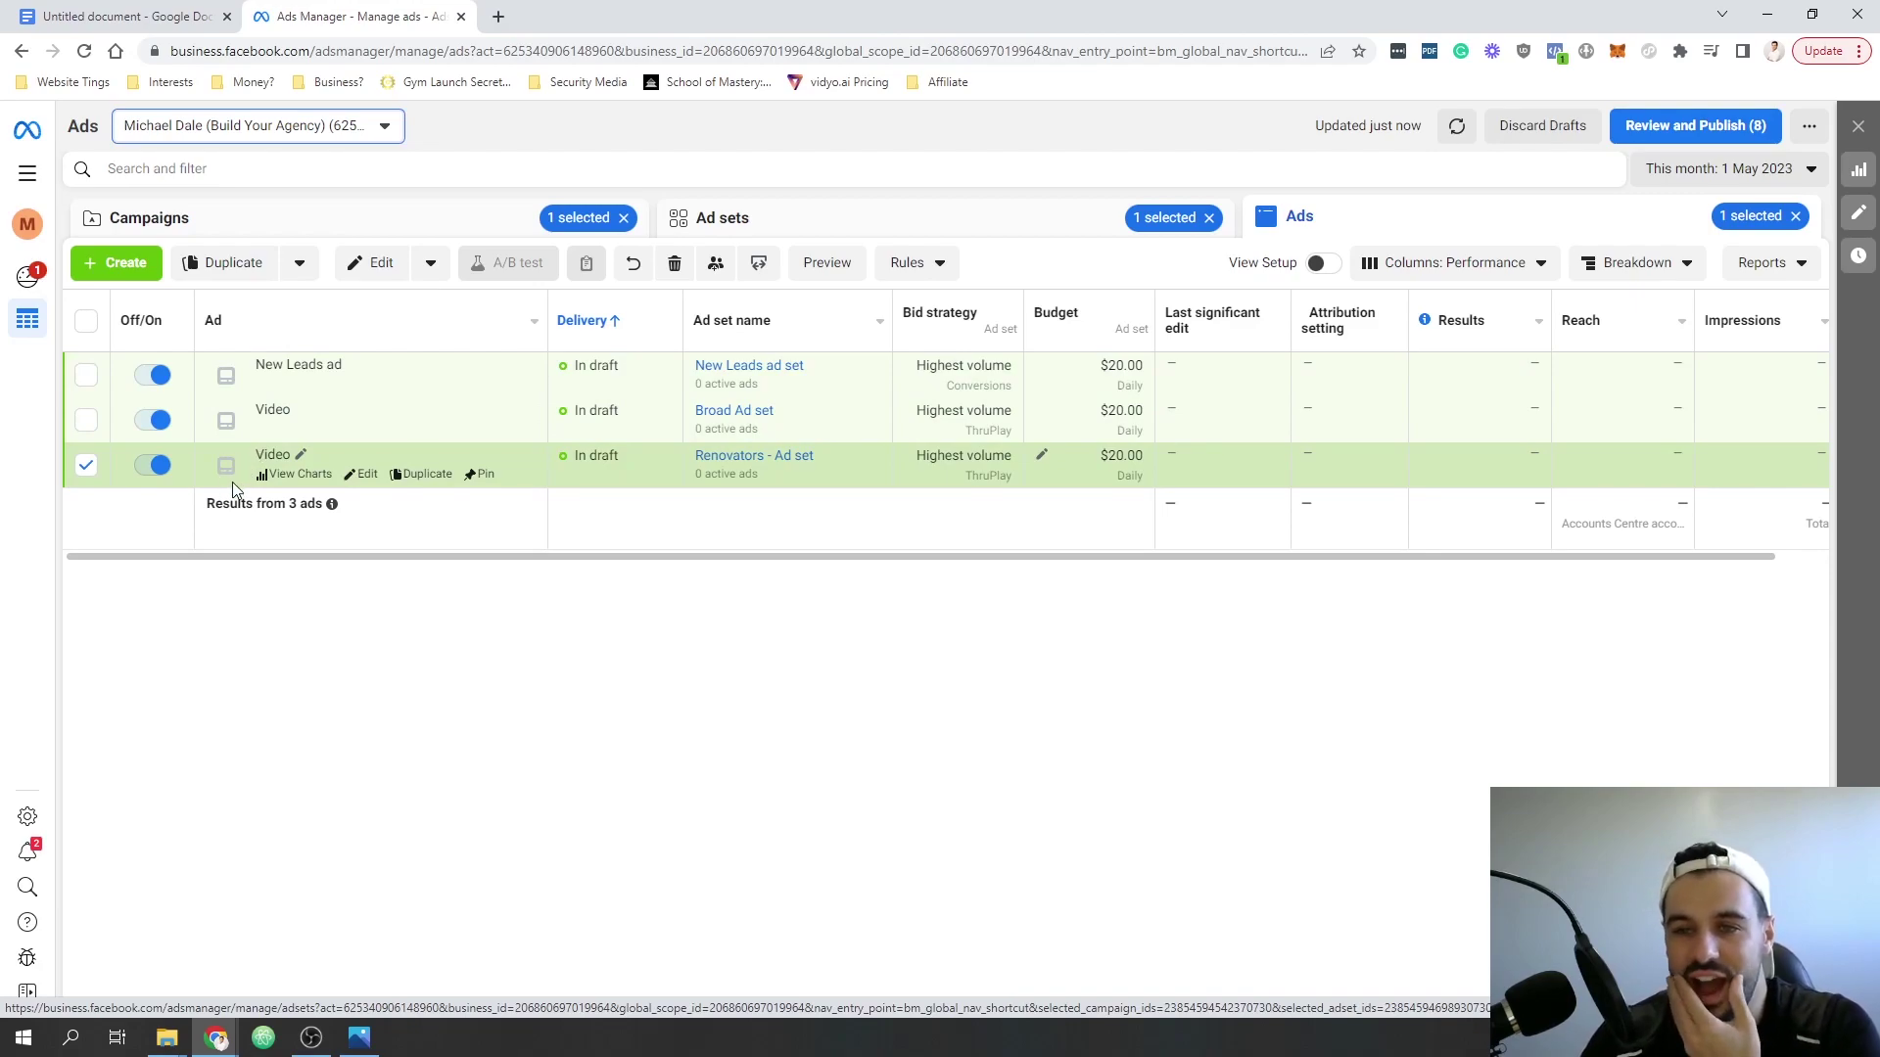
pyautogui.click(304, 457)
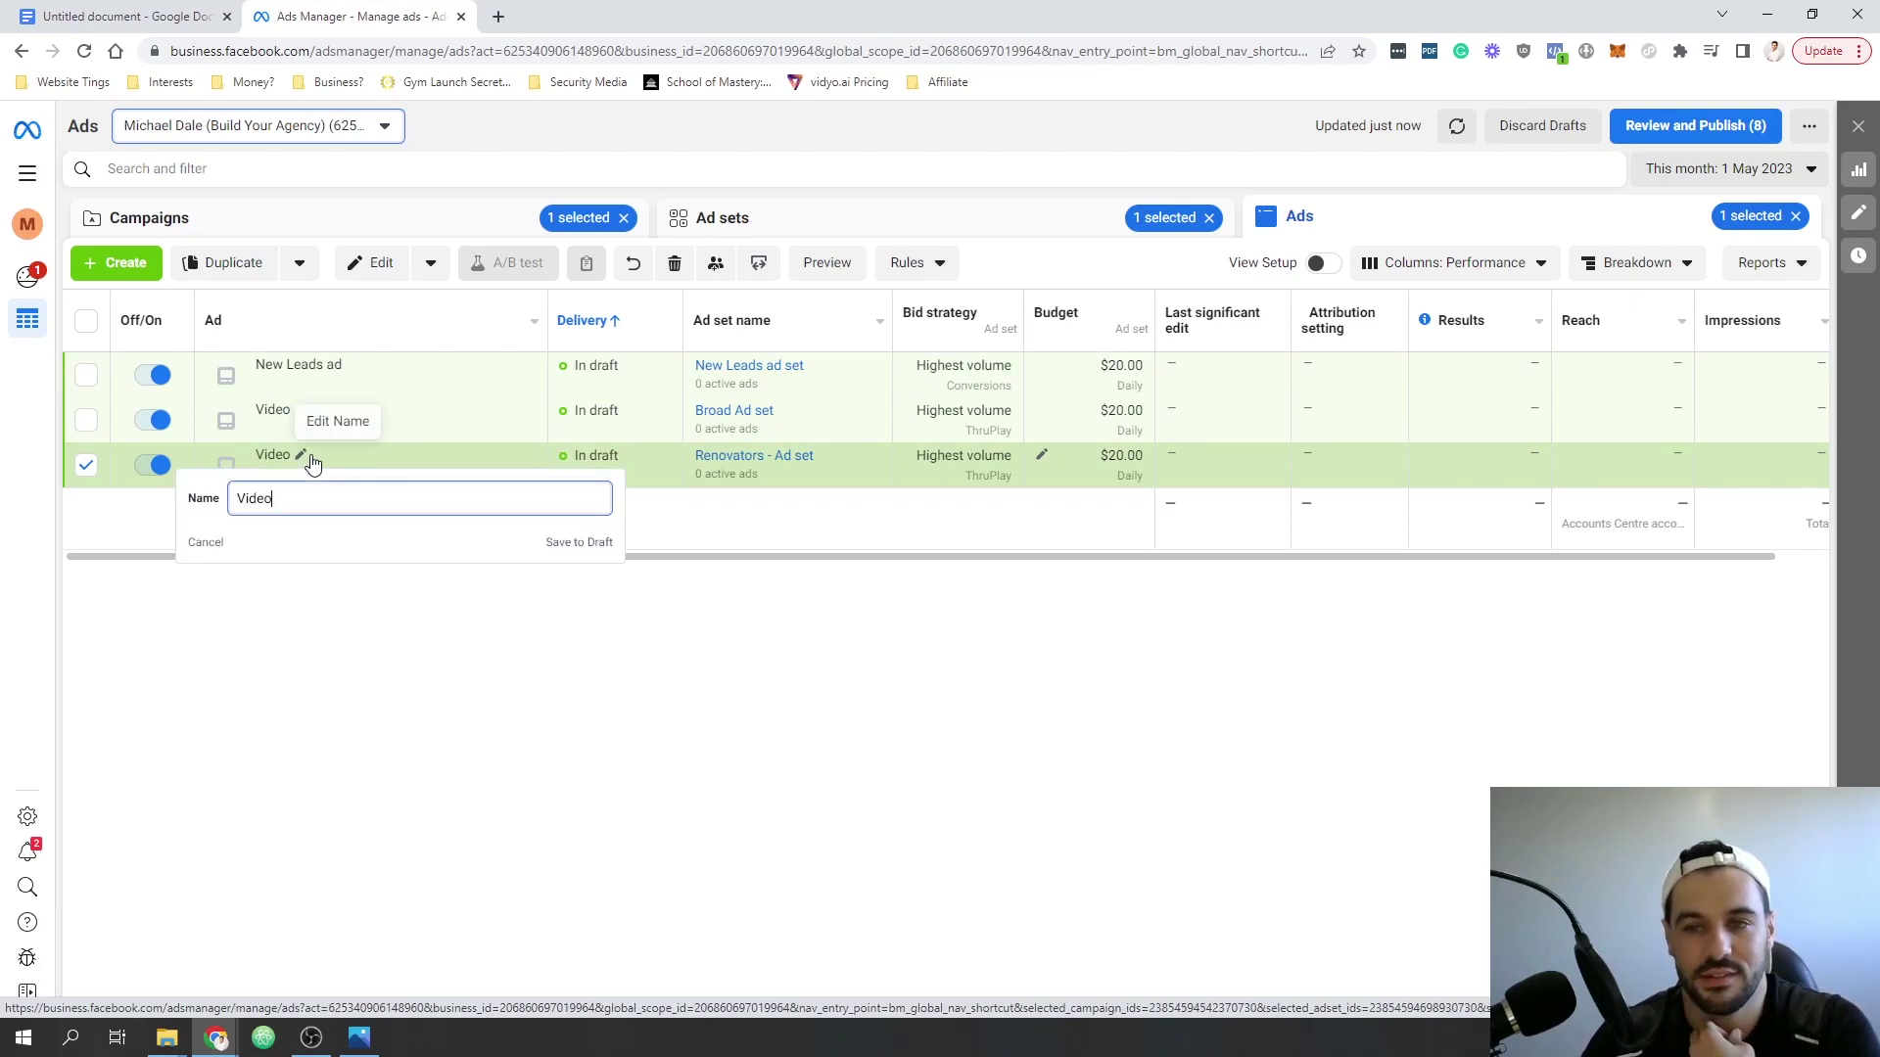
pyautogui.click(588, 541)
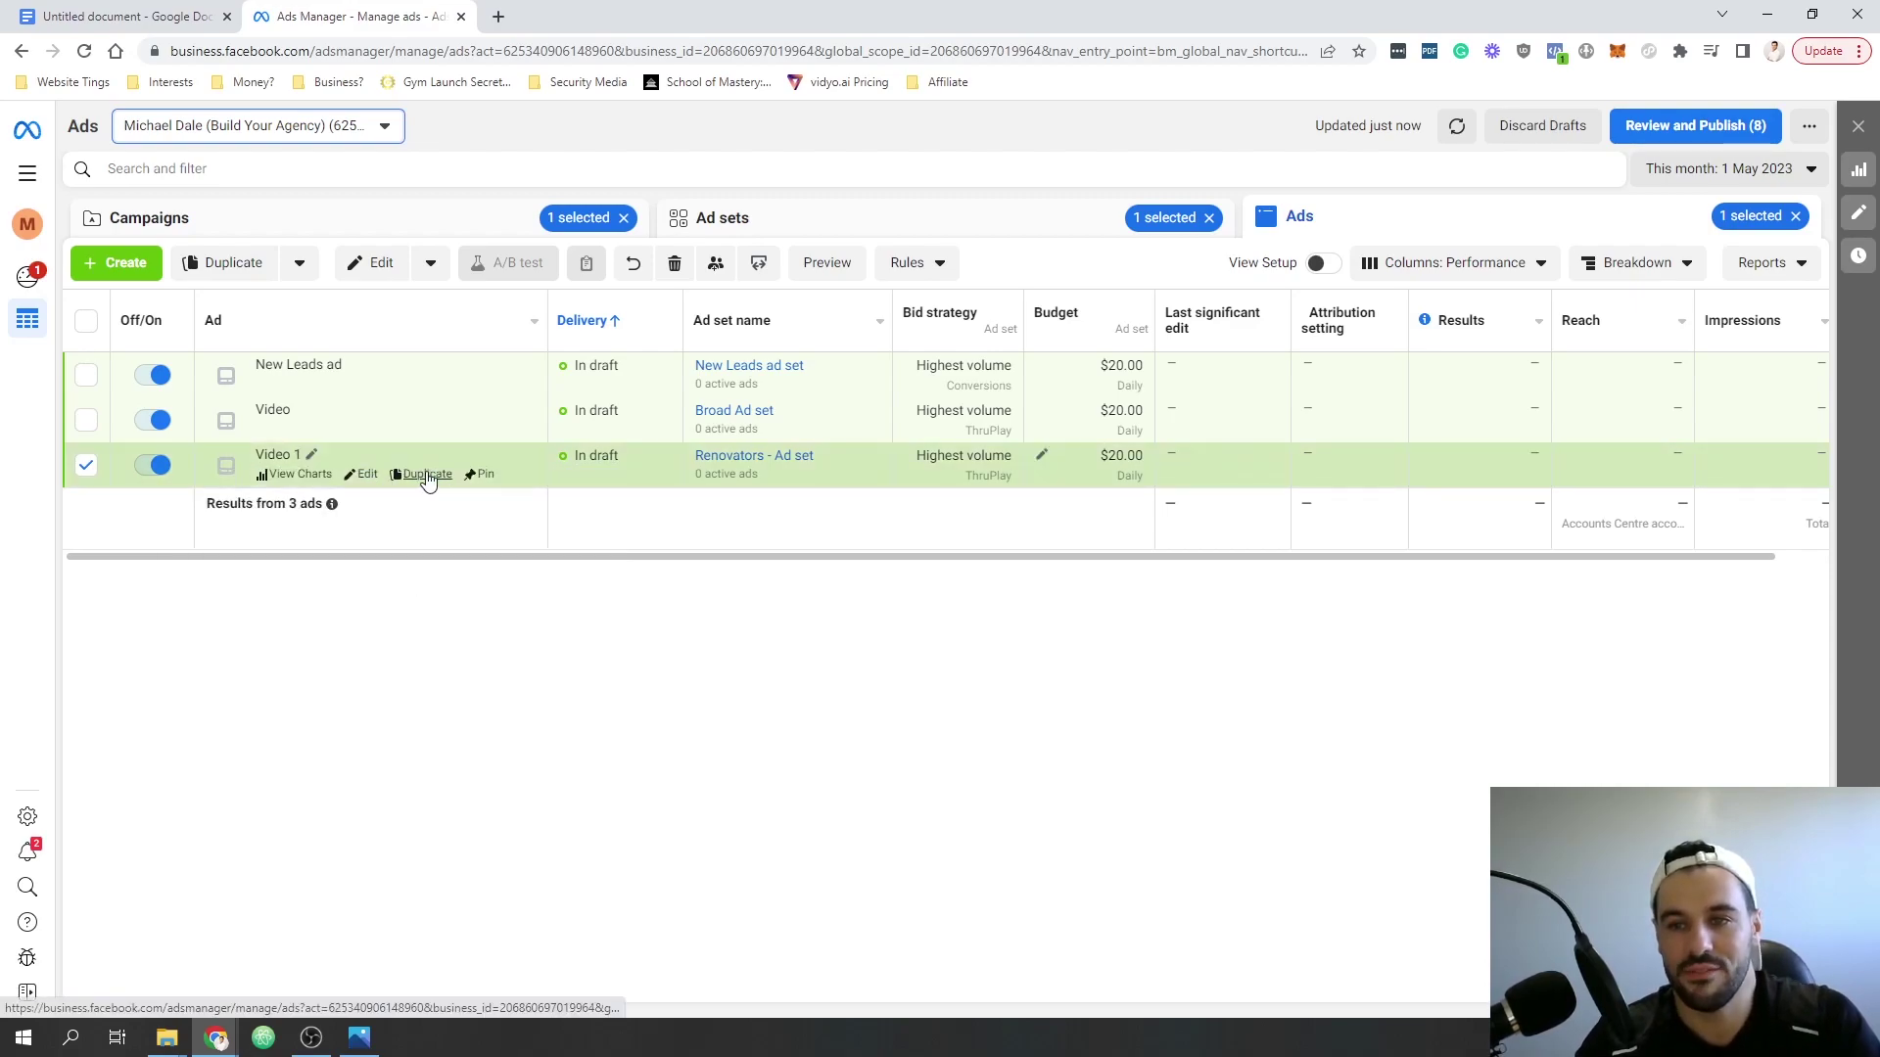
# - Duplicate the Video 1 ad within the Renovators ad set and name the copy "Video 2"
pyautogui.click(427, 474)
pyautogui.click(1193, 663)
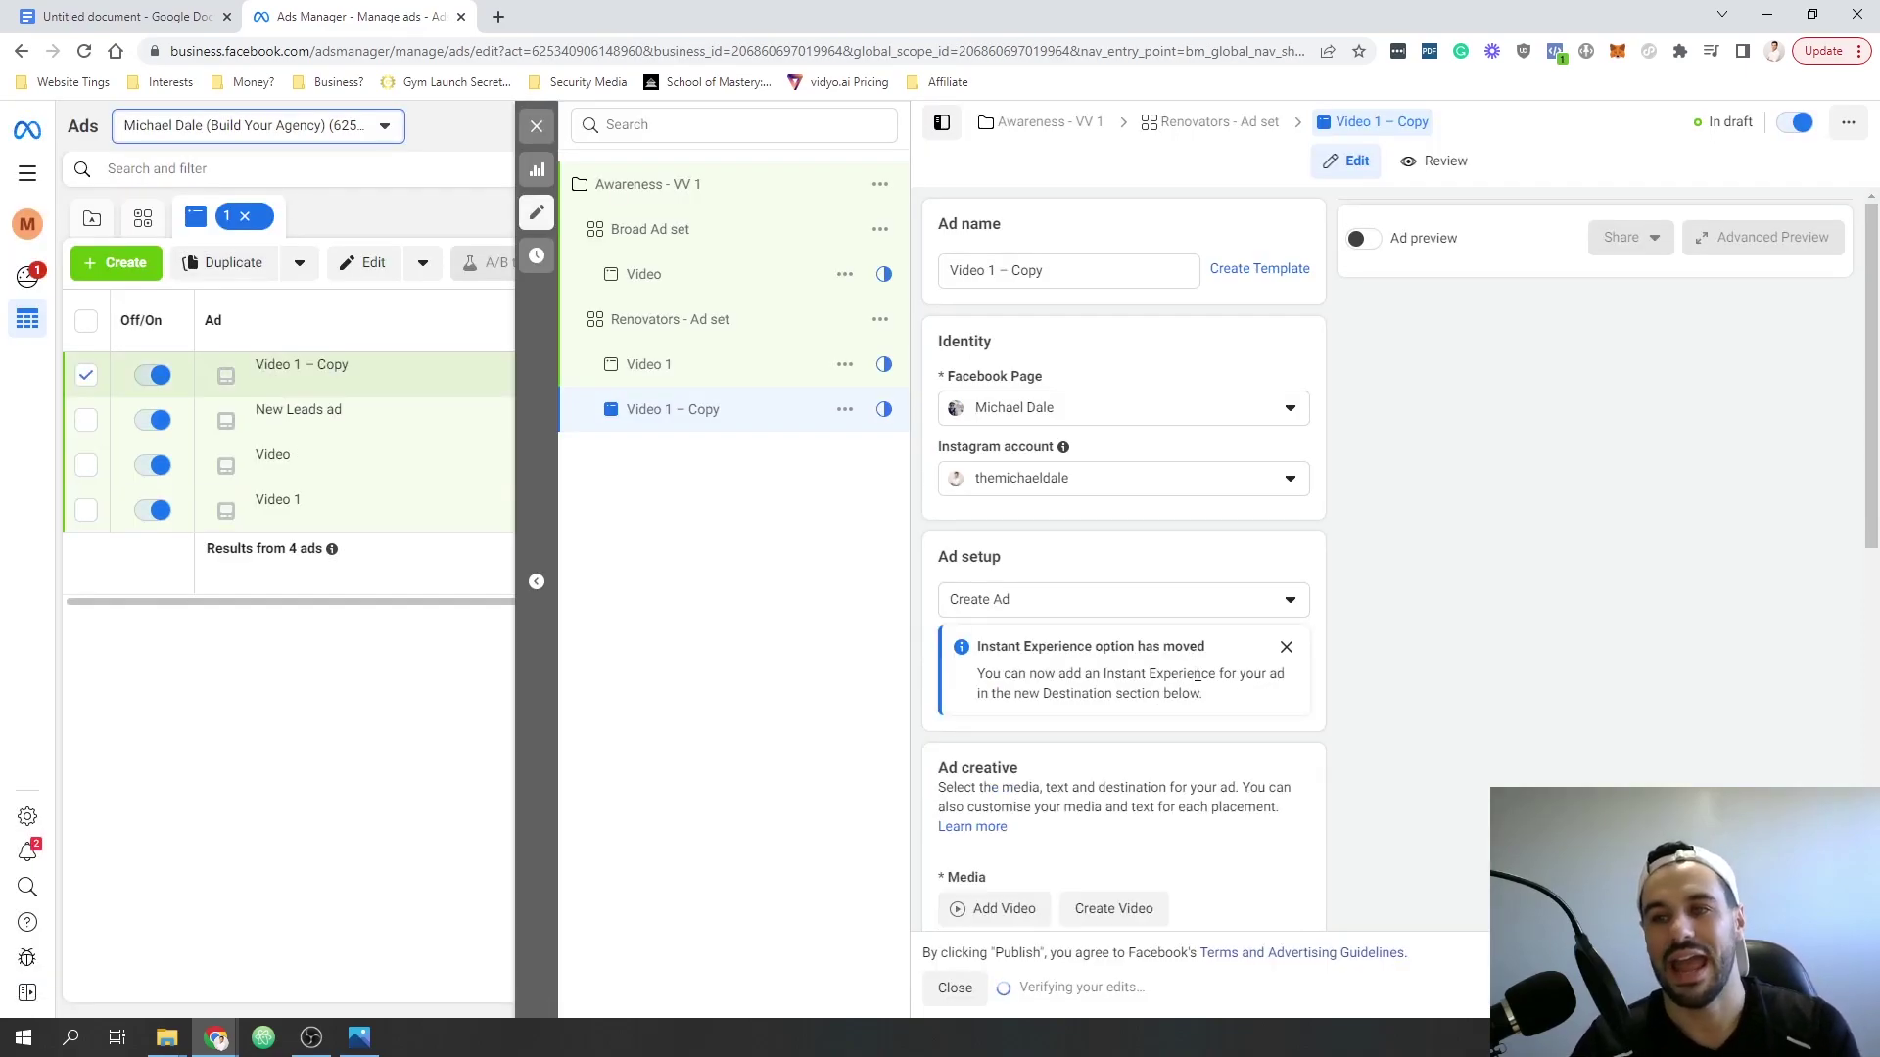
pyautogui.moveTo(1074, 270); pyautogui.dragTo(1011, 271)
pyautogui.press('BackSpace')
pyautogui.press('BackSpace')
pyautogui.write('2')
pyautogui.click(1434, 656)
# - Look over the Video 2 ad's media, primary text and tracking settings, and return to the Google Docs notes
pyautogui.scroll(-5, 1058, 440)
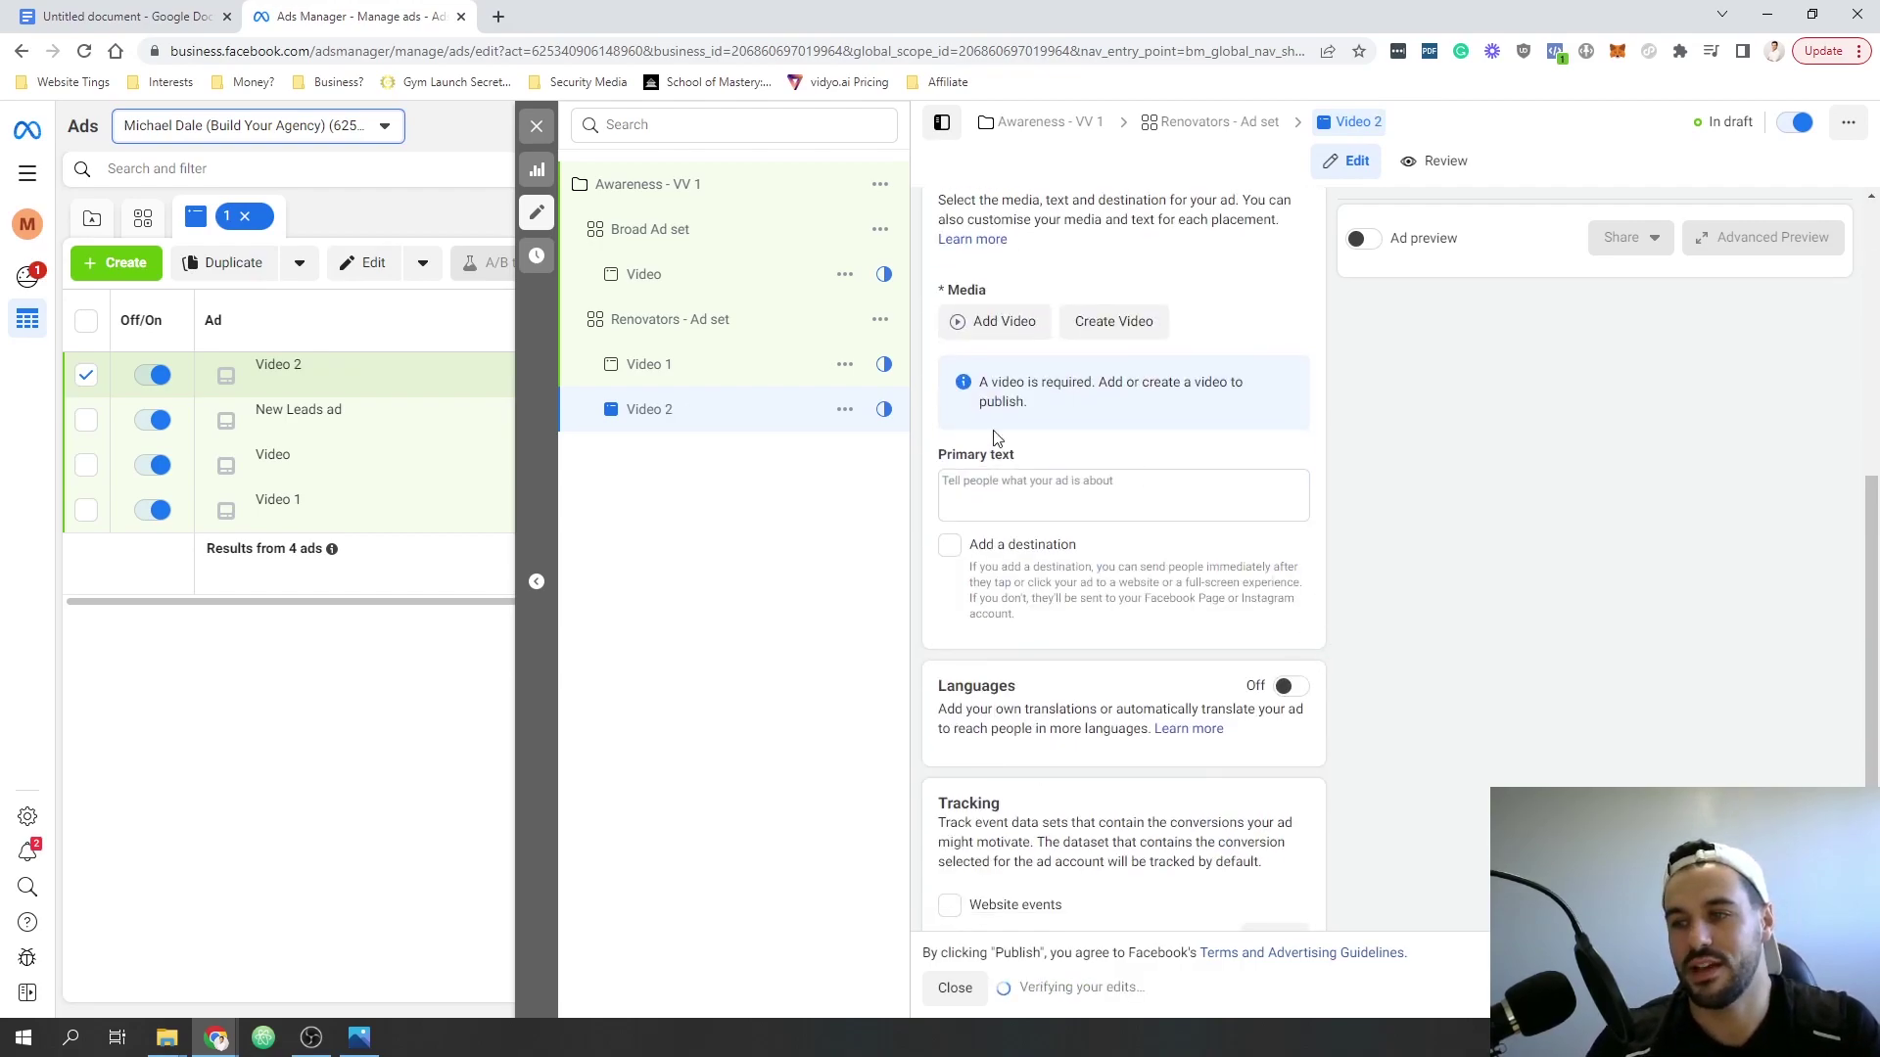
pyautogui.scroll(-2, 1120, 646)
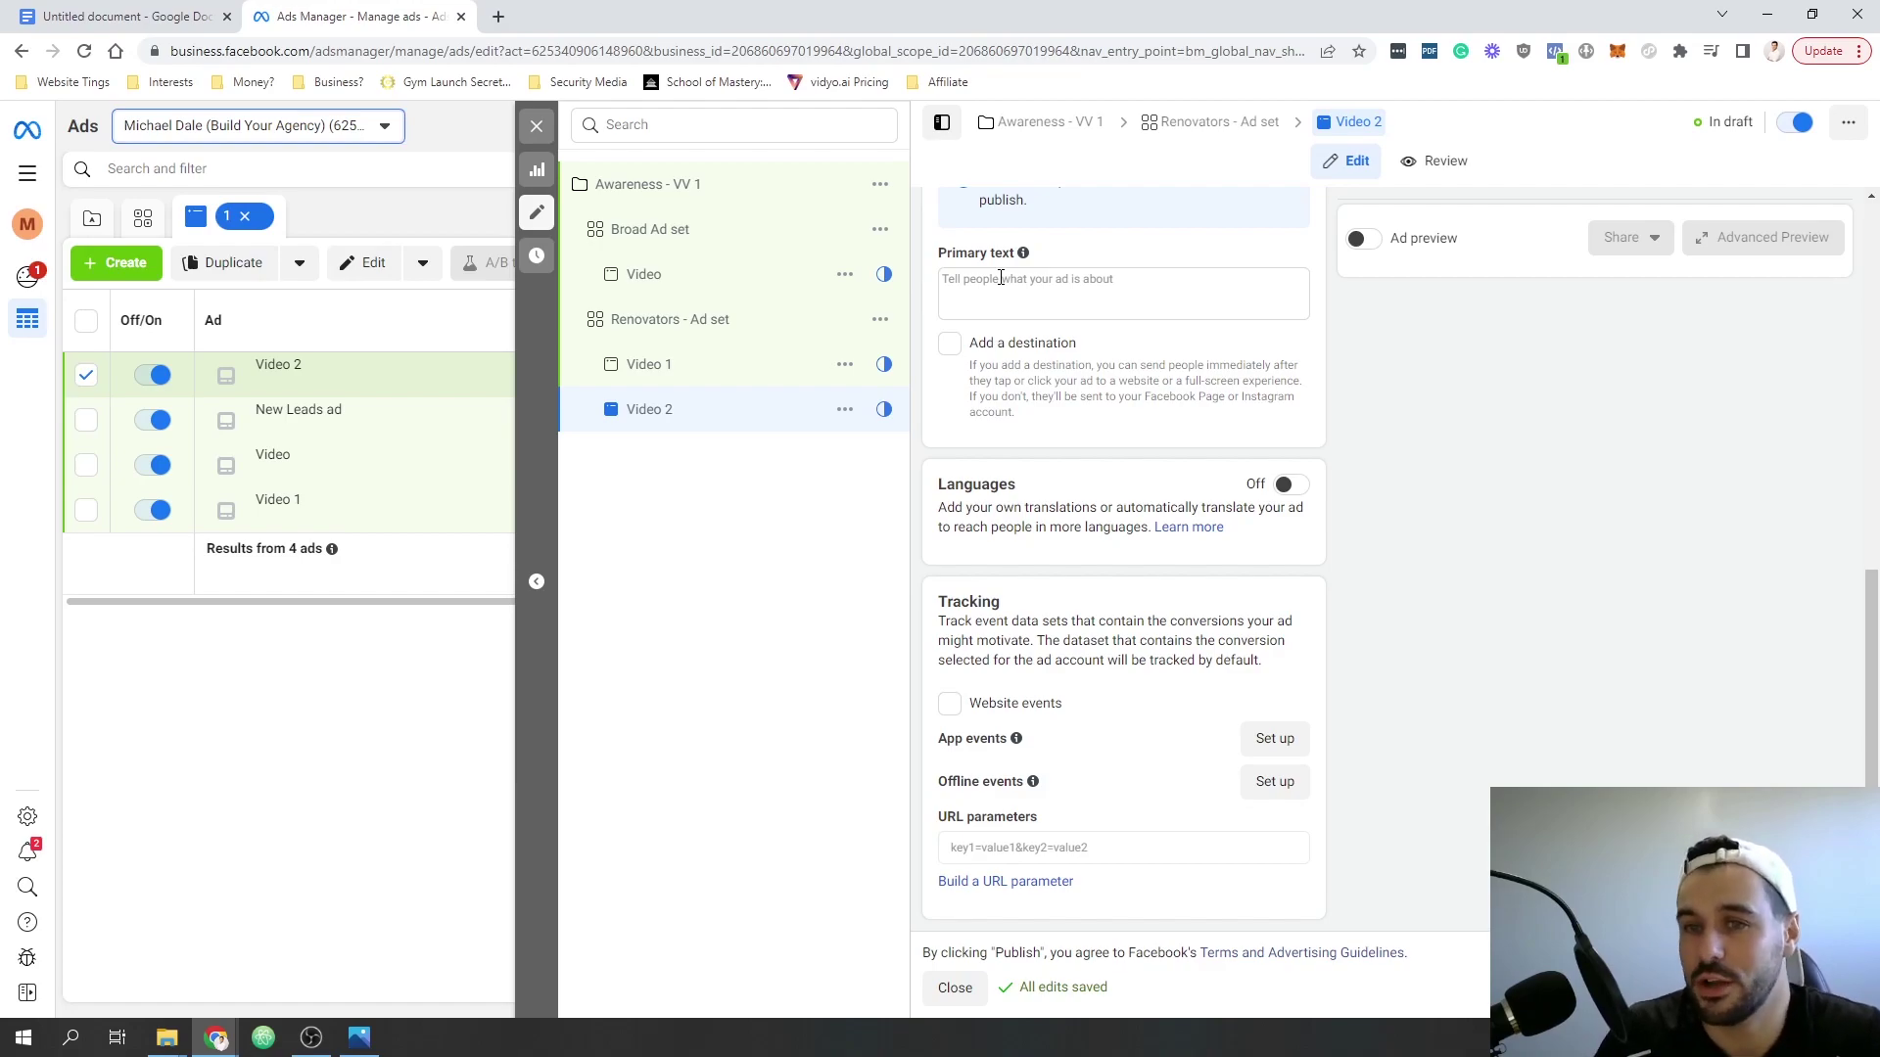
pyautogui.click(105, 12)
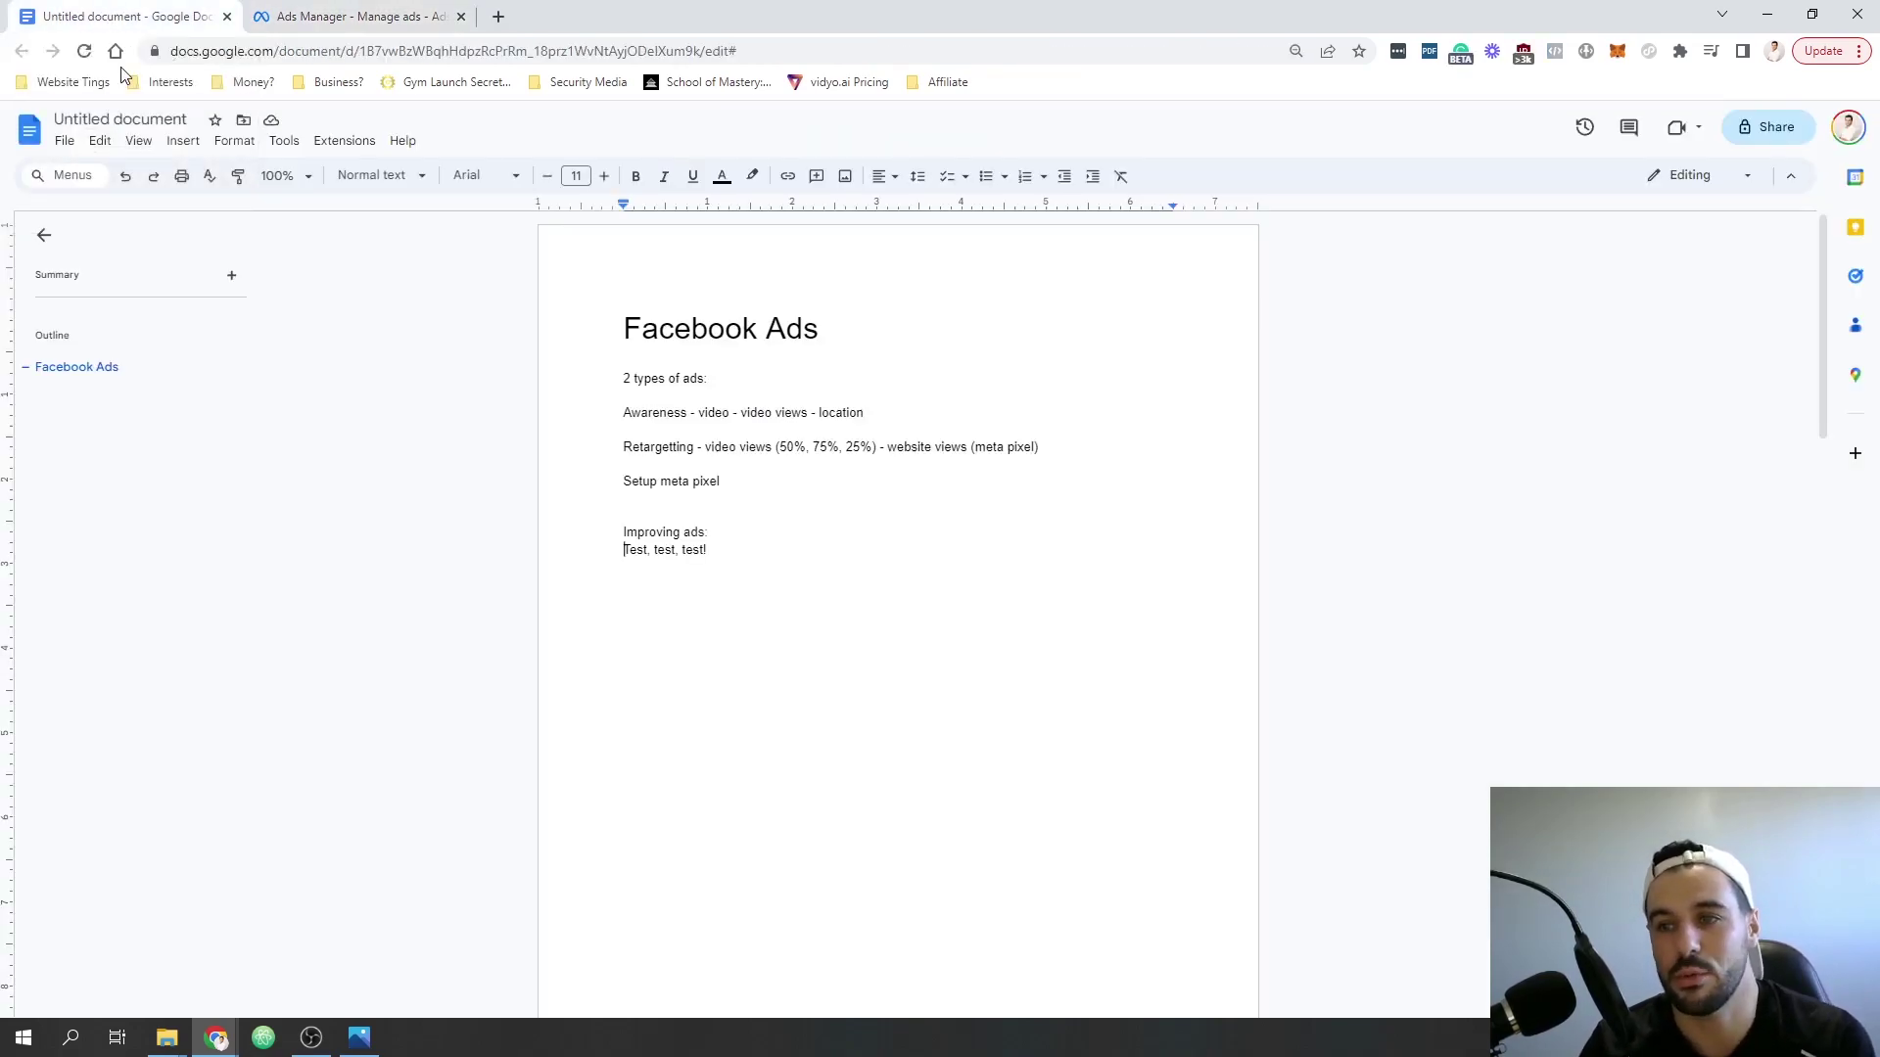